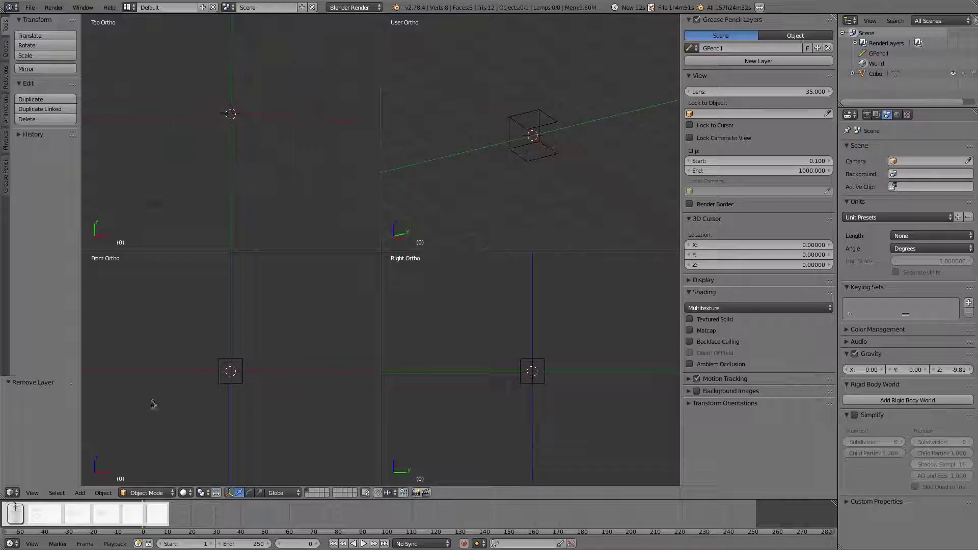
# Hide the side shelves and frame the wireframe cube in all four views
pyautogui.press('Home')
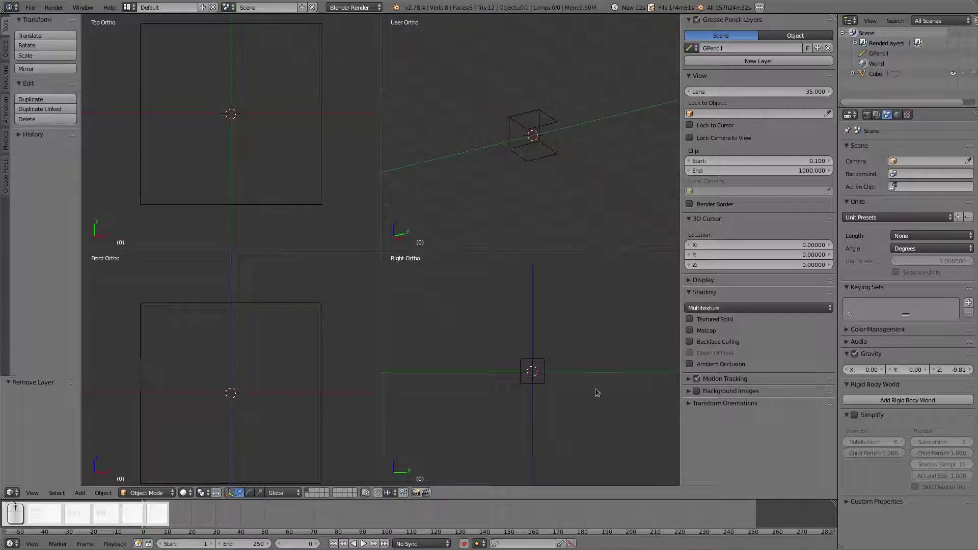
pyautogui.press('Home')
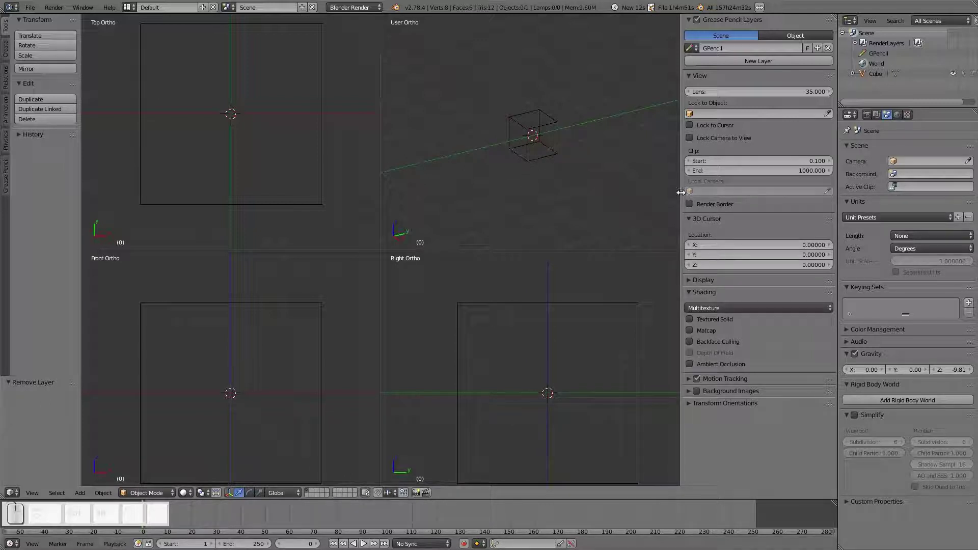
pyautogui.moveTo(682, 192); pyautogui.dragTo(699, 191)
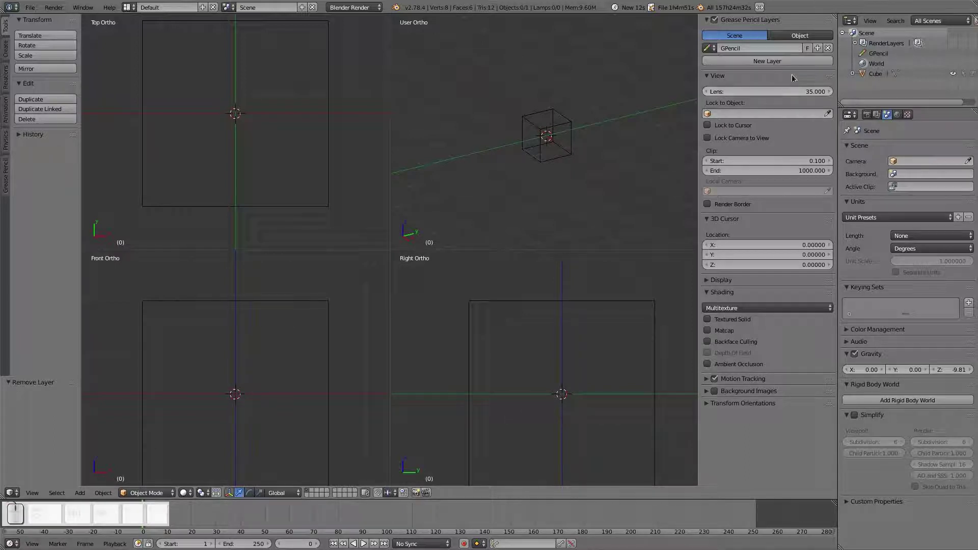
pyautogui.press('t')
pyautogui.press('n')
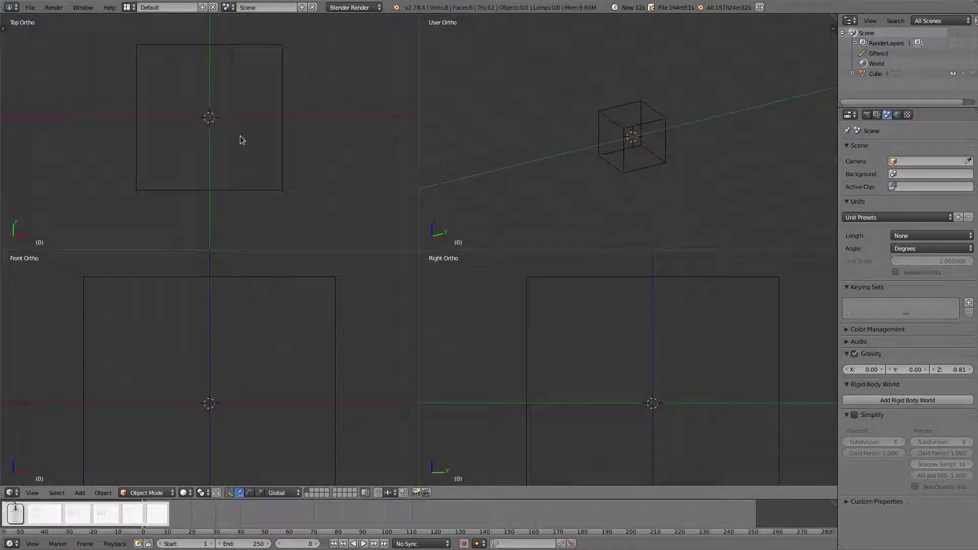
pyautogui.keyDown('shift'); pyautogui.moveTo(241, 141); pyautogui.dragTo(240, 170, button='middle'); pyautogui.keyUp('shift')
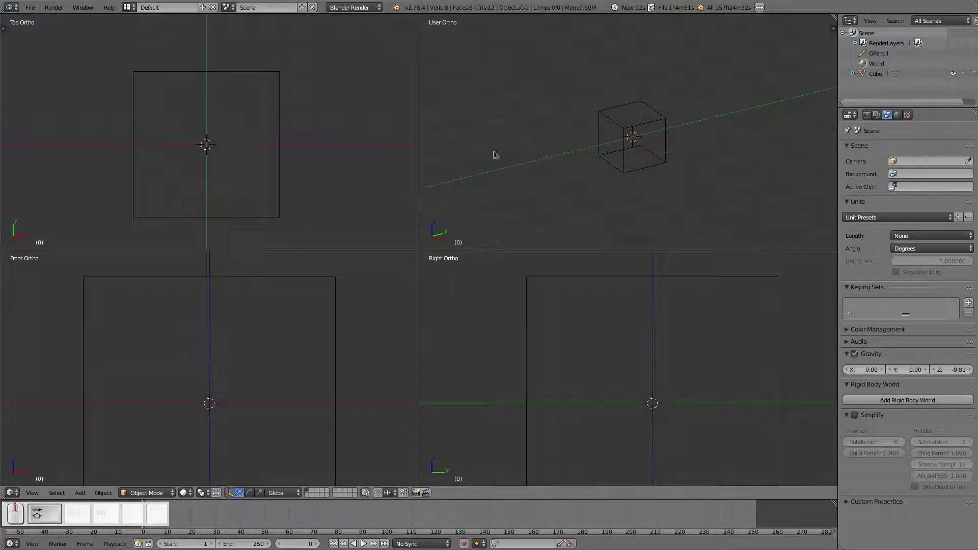
pyautogui.scroll(3, 605, 170)
pyautogui.scroll(-1, 649, 349)
pyautogui.scroll(-1, 648, 353)
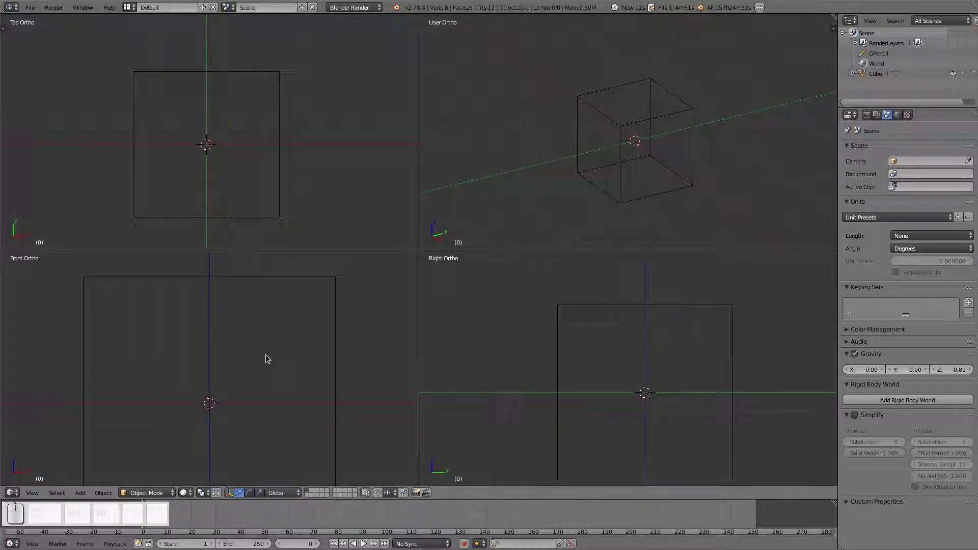
pyautogui.scroll(-2, 265, 355)
pyautogui.keyDown('shift'); pyautogui.moveTo(253, 371); pyautogui.dragTo(219, 357, button='middle'); pyautogui.keyUp('shift')
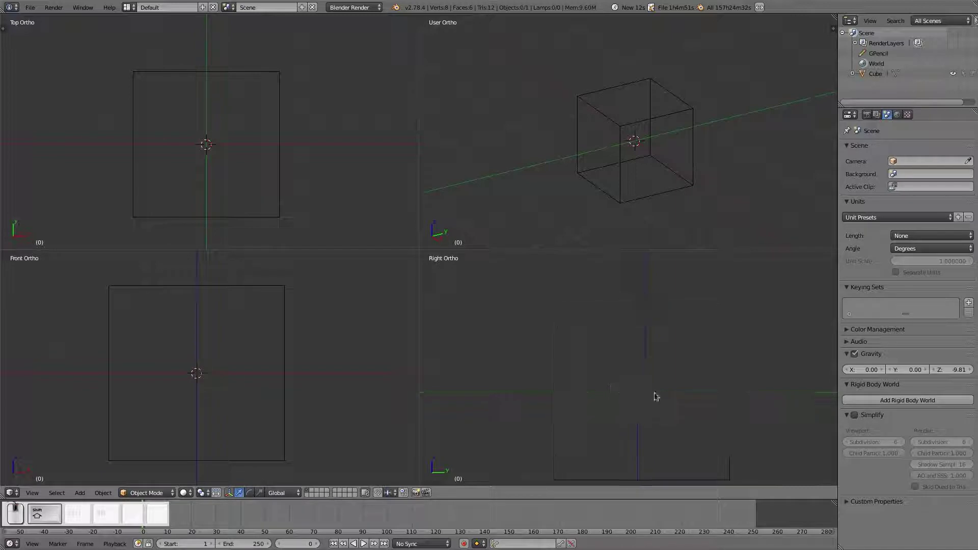
pyautogui.keyDown('shift'); pyautogui.moveTo(653, 396); pyautogui.dragTo(656, 380, button='middle'); pyautogui.keyUp('shift')
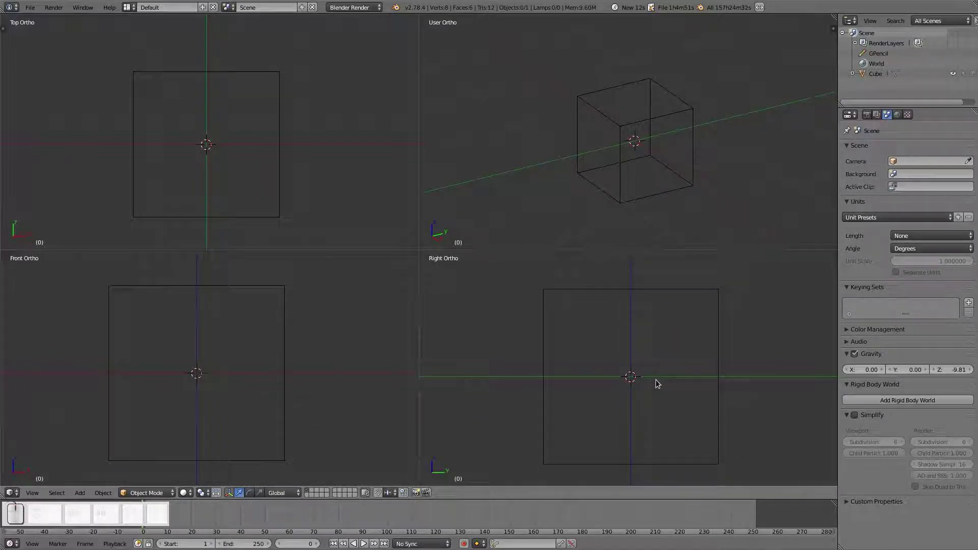
# Add a cylinder mesh at the cube's centre, with the tool shelf shown and the whole cylinder in view
pyautogui.hotkey('shift', 'a')
pyautogui.moveTo(290, 141)
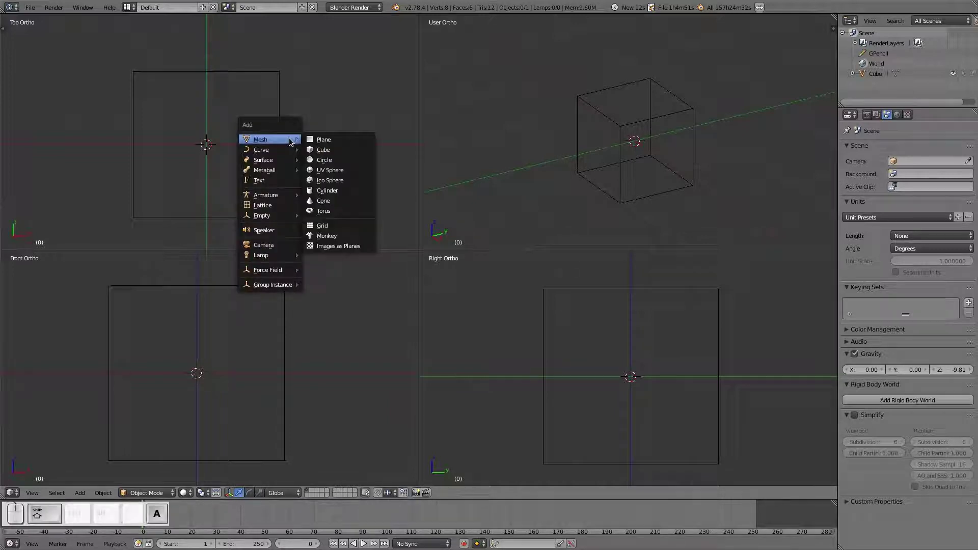
pyautogui.click(328, 191)
pyautogui.press('t')
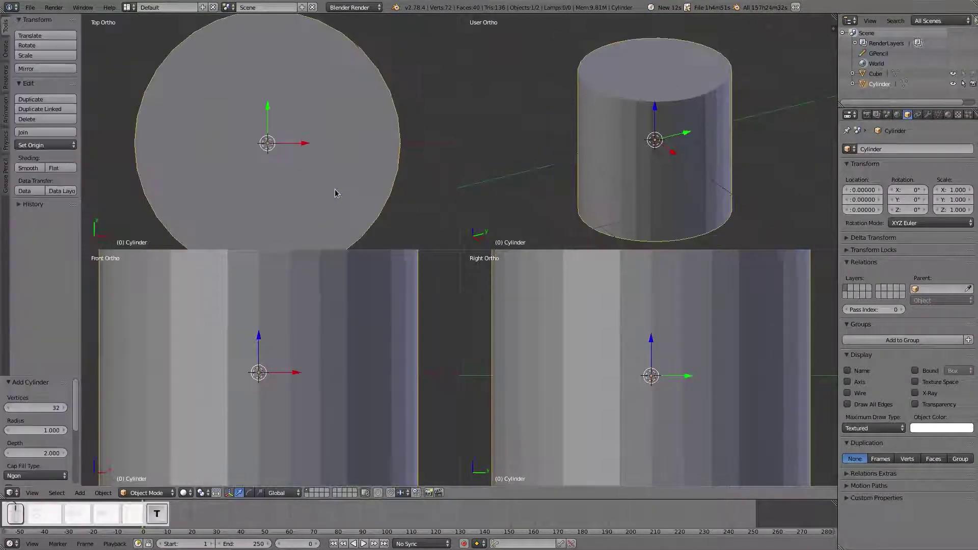
pyautogui.scroll(-3, 340, 176)
pyautogui.scroll(-3, 326, 323)
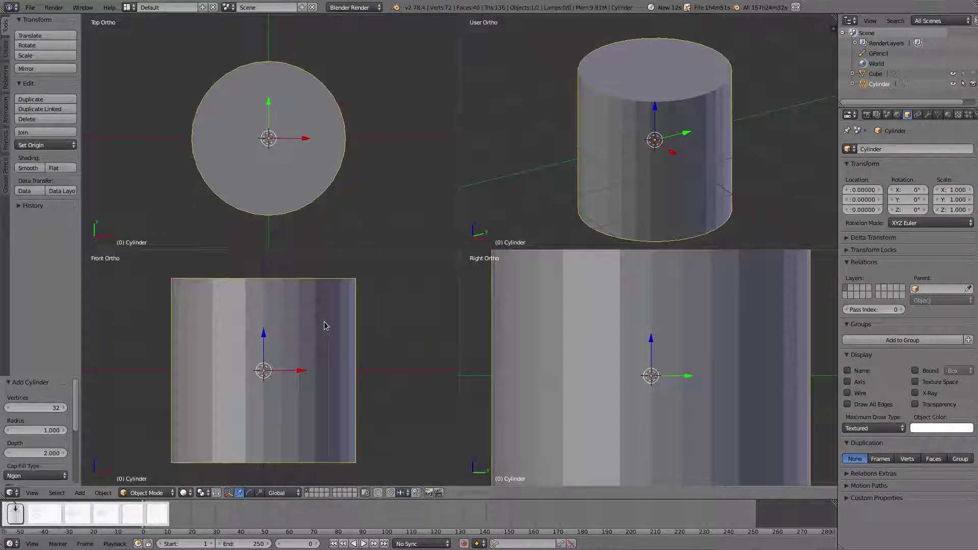
pyautogui.scroll(-1, 324, 322)
pyautogui.scroll(-4, 653, 347)
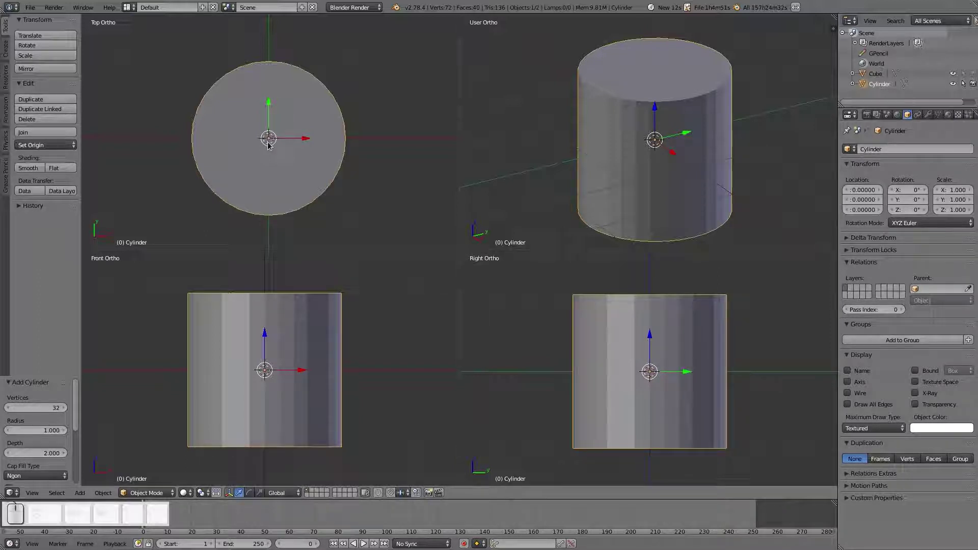
# Set the new cylinder's vertex count to 8 and raise it to 12
pyautogui.click(36, 407)
pyautogui.write('8')
pyautogui.press('Return')
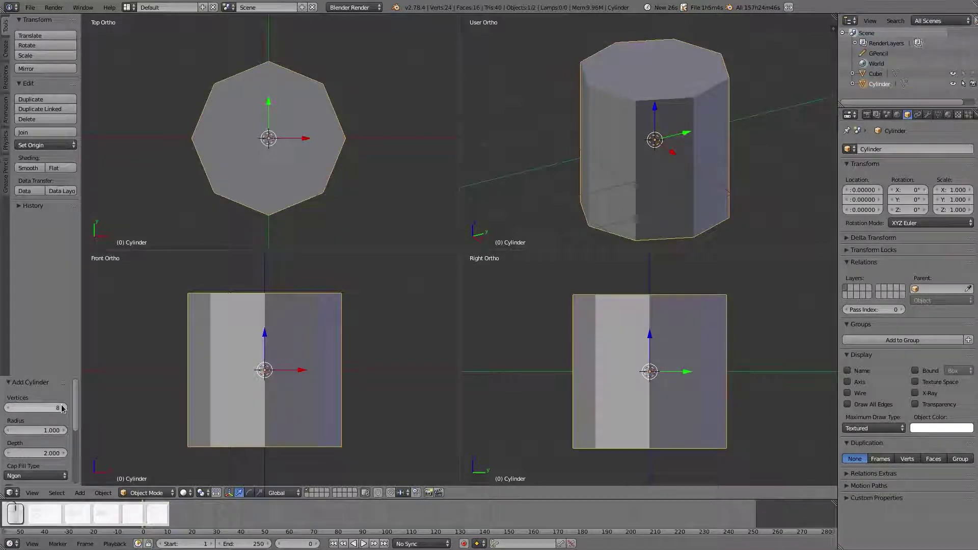
pyautogui.click(62, 408)
pyautogui.click(62, 408)
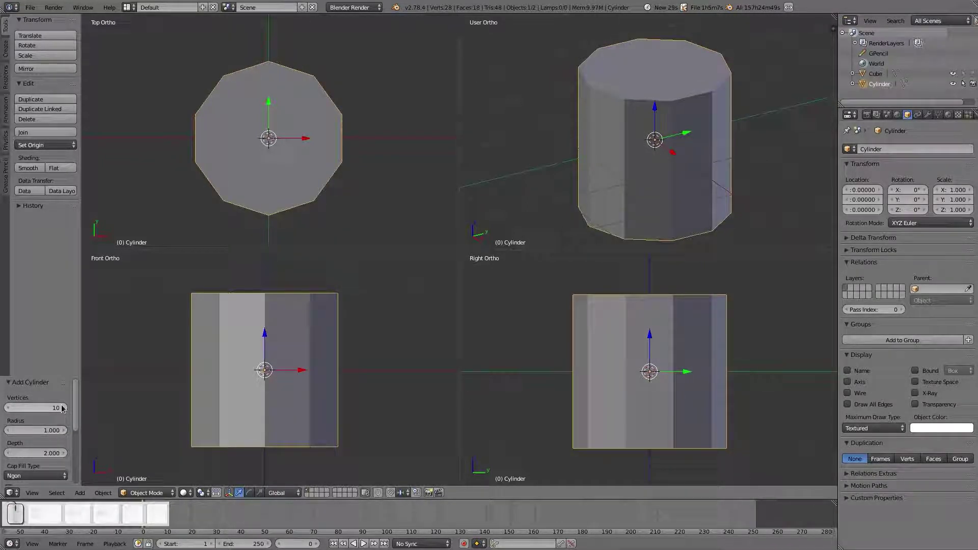
pyautogui.click(61, 407)
pyautogui.click(61, 408)
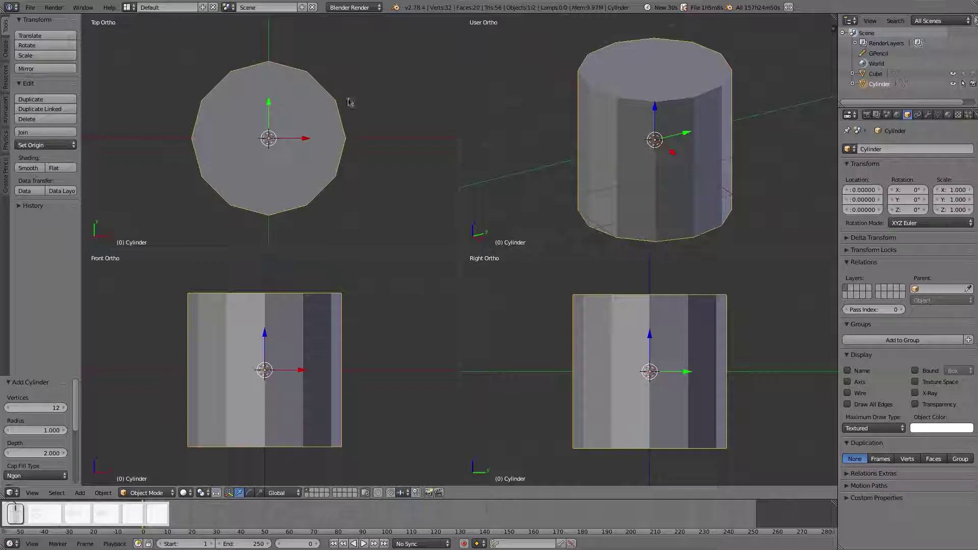
# Try fewer vertices on the cylinder, going down to 6, and bring the count back to 12
pyautogui.click(7, 408)
pyautogui.click(7, 408)
pyautogui.click(7, 408)
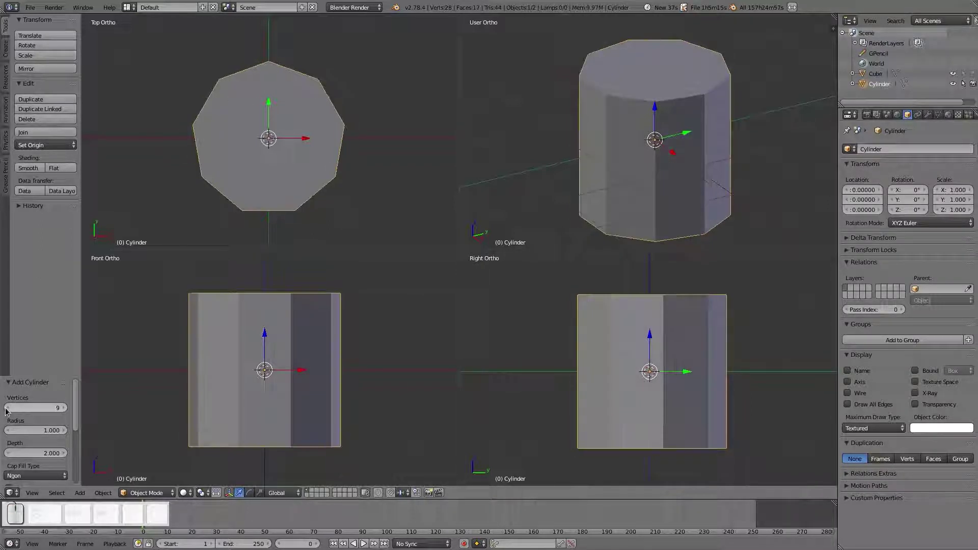
pyautogui.click(7, 409)
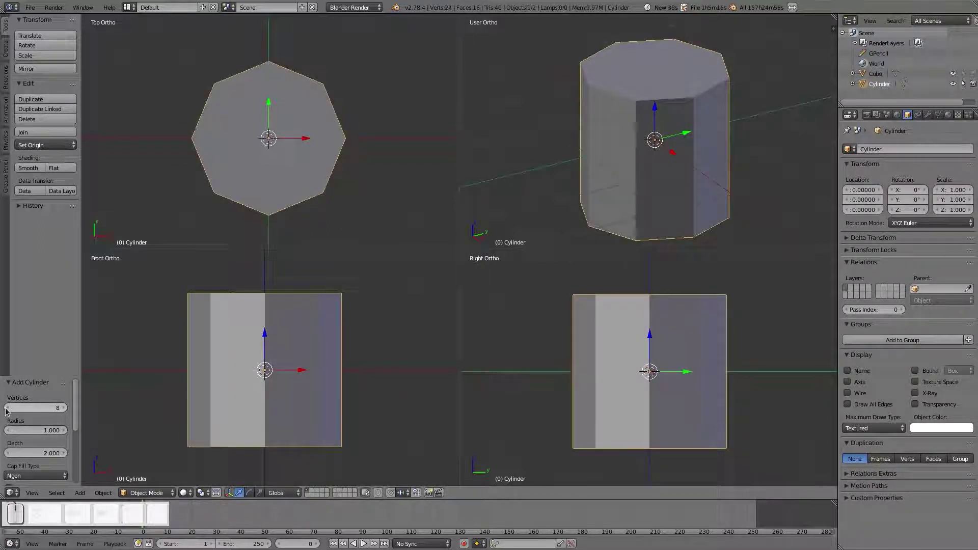
pyautogui.click(7, 408)
pyautogui.click(7, 409)
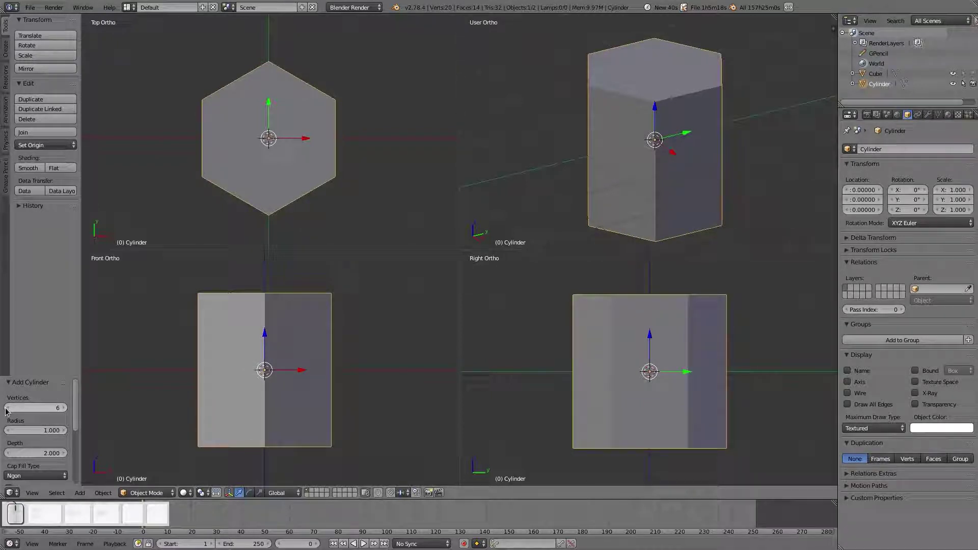
pyautogui.click(64, 408)
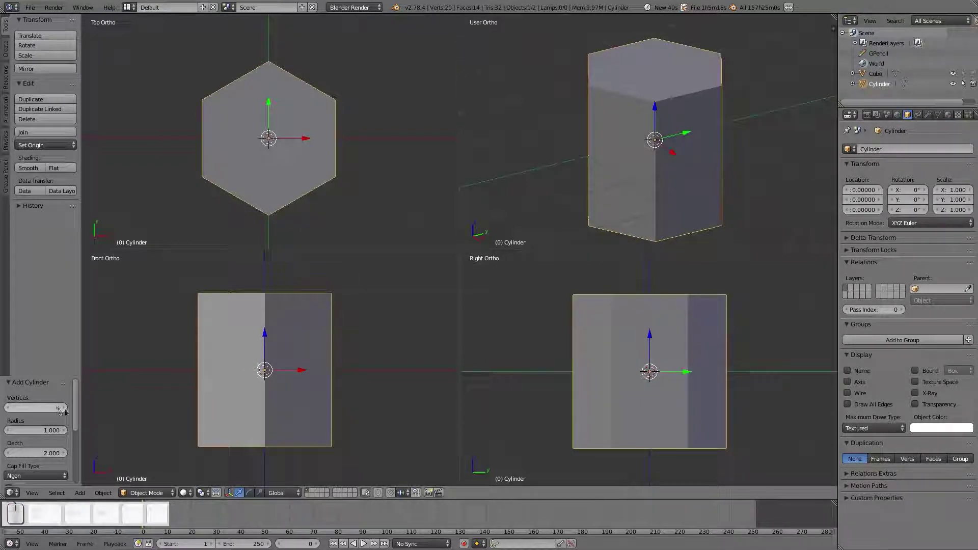
pyautogui.click(65, 408)
pyautogui.click(65, 408)
pyautogui.click(64, 408)
pyautogui.click(65, 409)
pyautogui.click(65, 408)
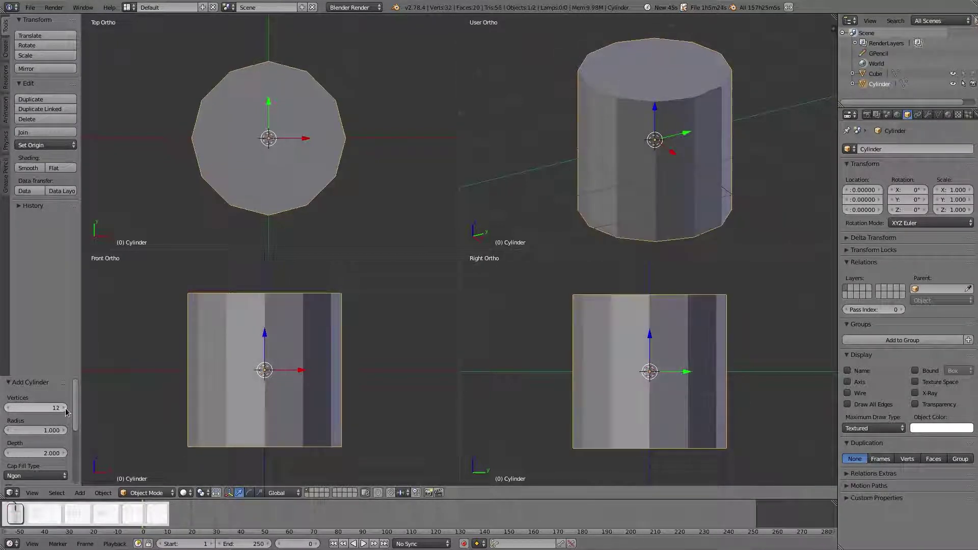
# Set the cylinder's radius to 0.25 and its depth to 0.25
pyautogui.click(36, 430)
pyautogui.write('.25')
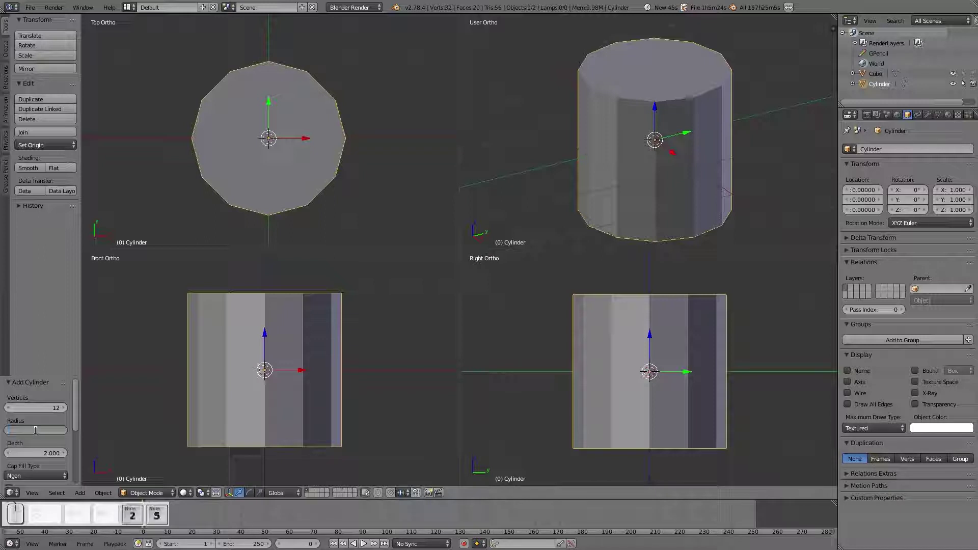
pyautogui.press('Return')
pyautogui.scroll(4, 220, 144)
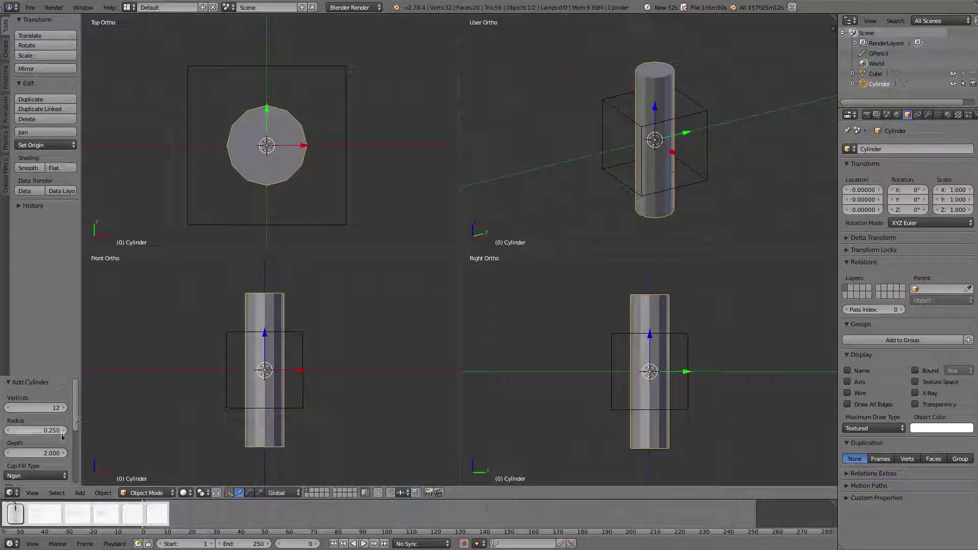
pyautogui.click(32, 453)
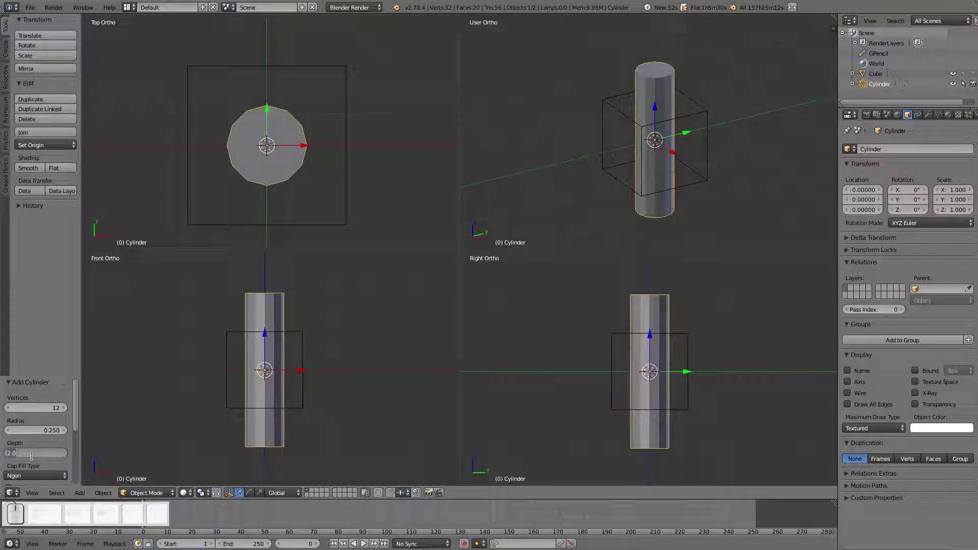
pyautogui.write('.25')
pyautogui.press('Return')
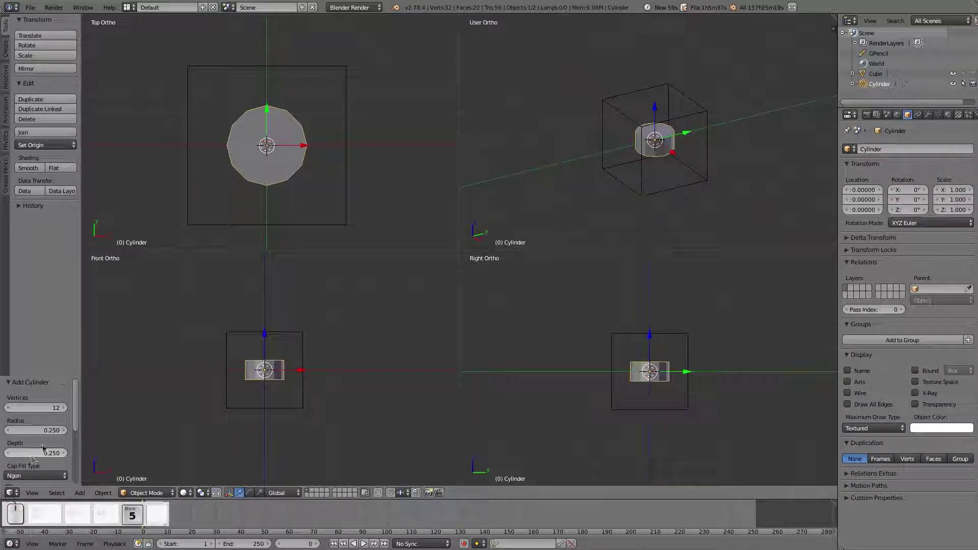
# In Edit Mode, rotate the whole cylinder mesh 90° in the front view so it stands like a wheel
pyautogui.scroll(5, 339, 400)
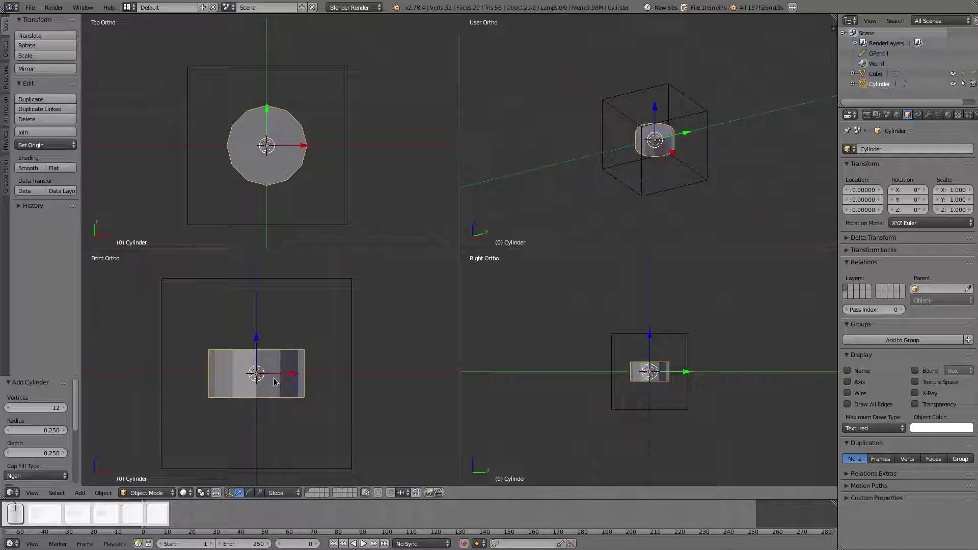
pyautogui.press('Tab')
pyautogui.click(365, 378)
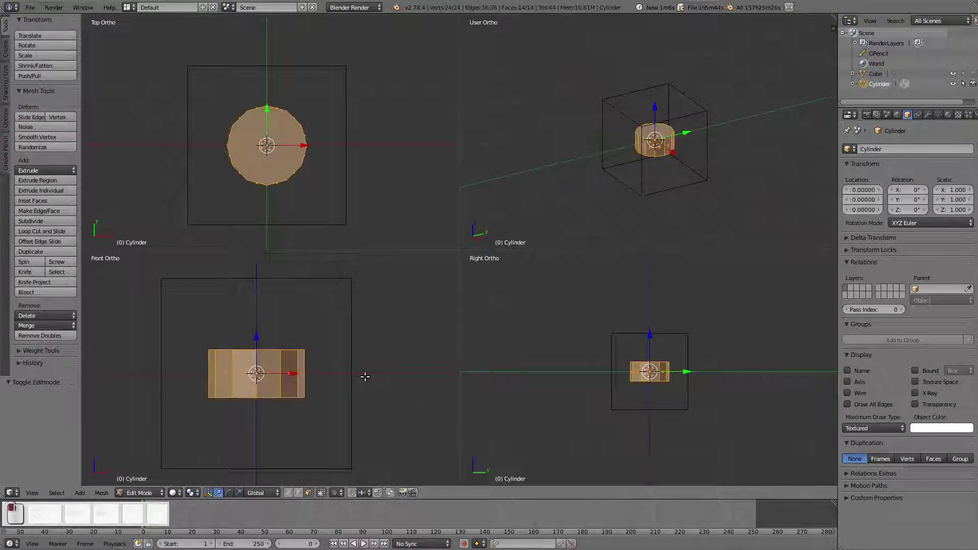
pyautogui.press('a')
pyautogui.press('a')
pyautogui.press('r')
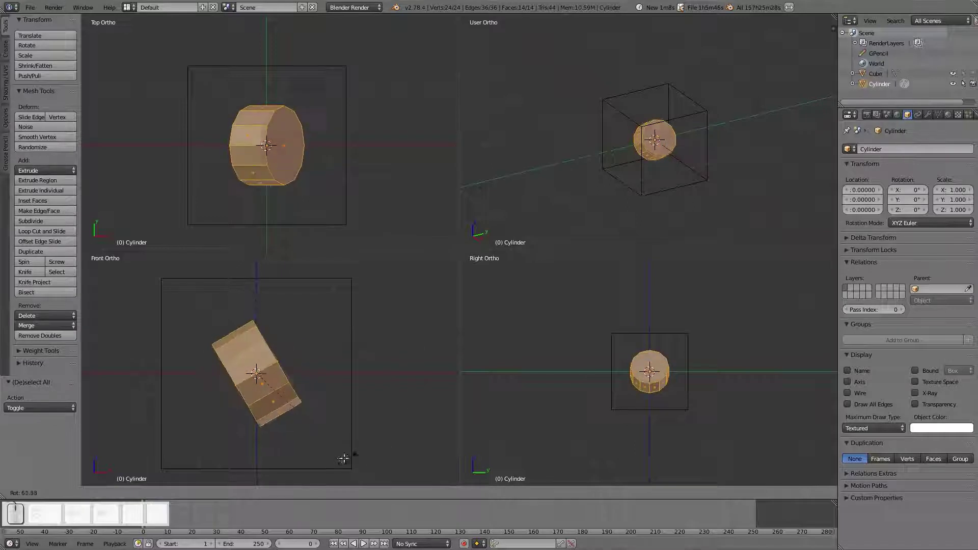
pyautogui.keyDown('ctrl'); pyautogui.click(286, 463); pyautogui.keyUp('ctrl')
# Rename the cylinder object as Wheel
pyautogui.press('n')
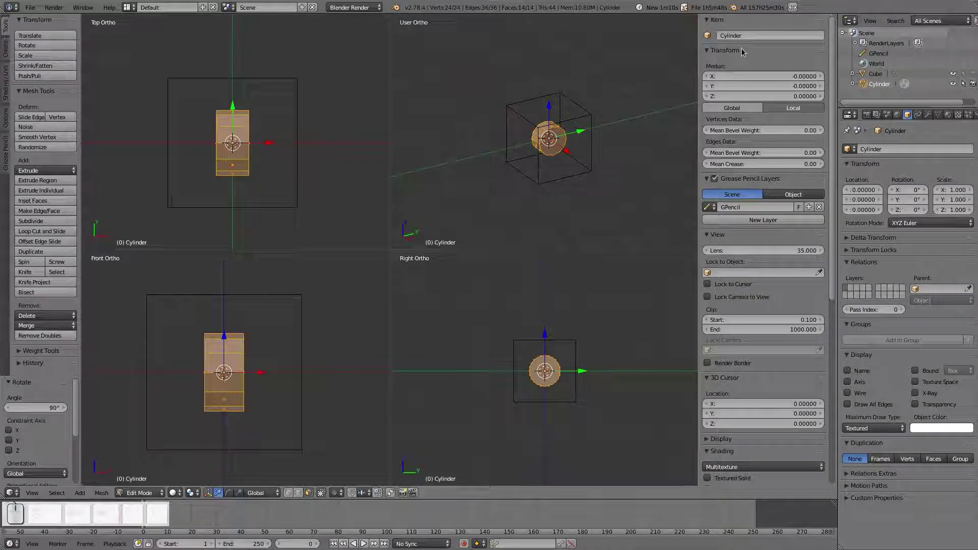
pyautogui.click(758, 35)
pyautogui.write('We')
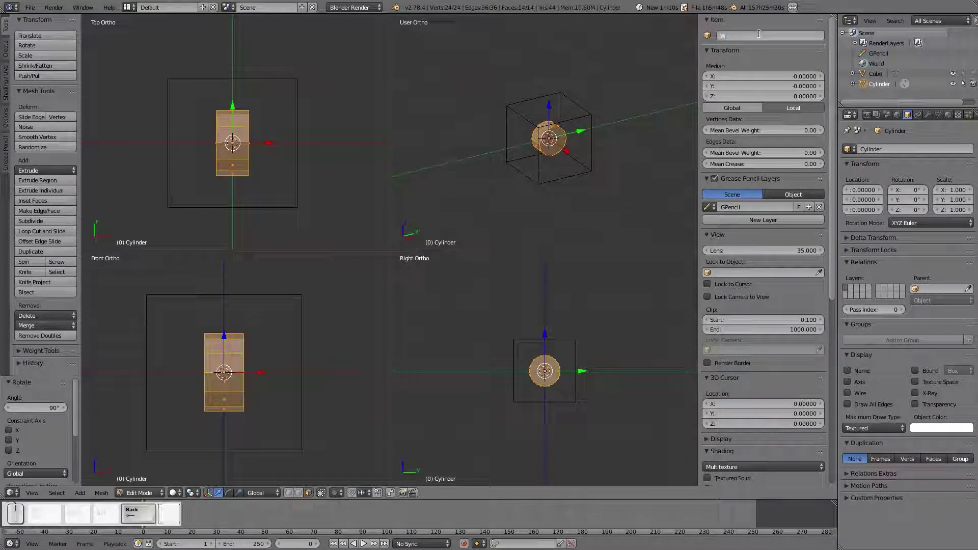
pyautogui.press('BackSpace')
pyautogui.write('heel')
pyautogui.press('Return')
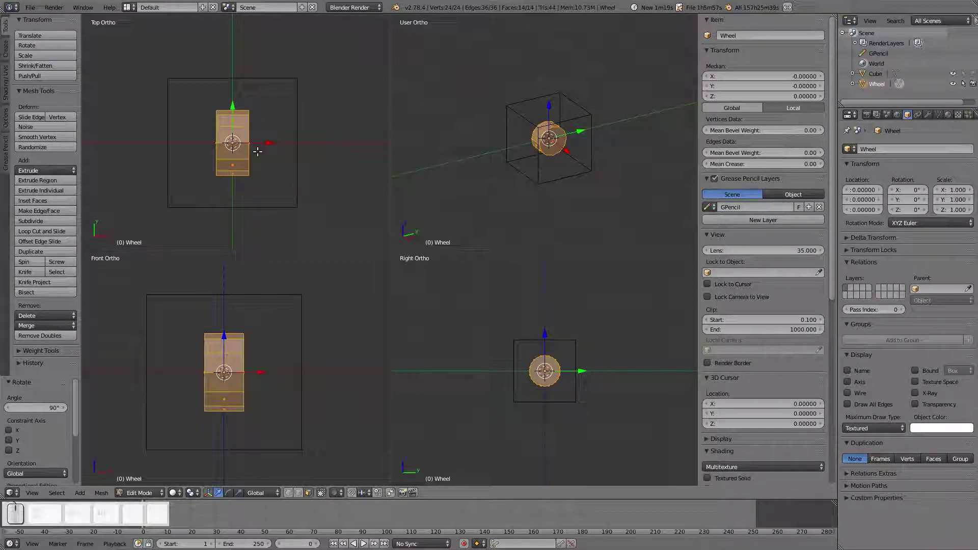
# In Object Mode, move the wheel with grid snapping to X 0.5, Y 0.5, Z -0.2 at the cube's corner
pyautogui.press('a')
pyautogui.press('Tab')
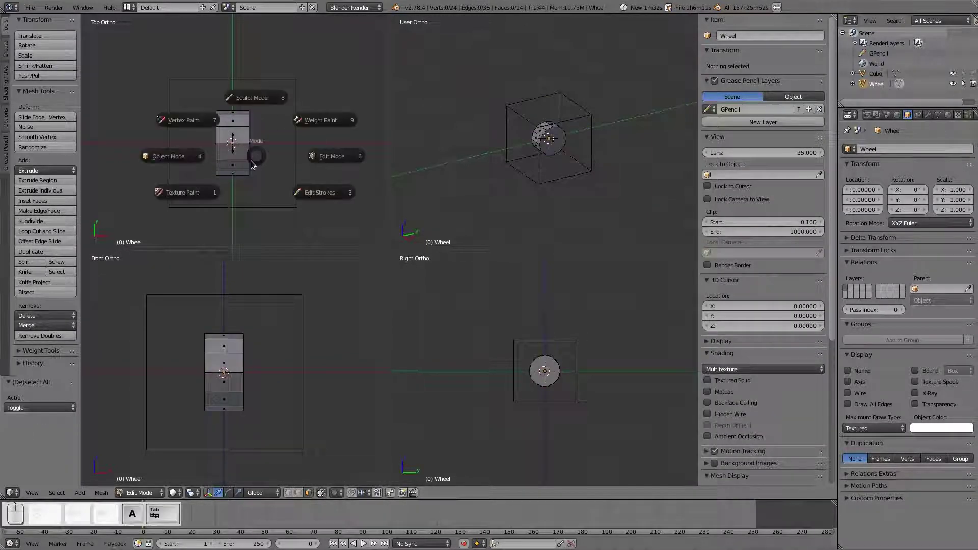
pyautogui.click(194, 158)
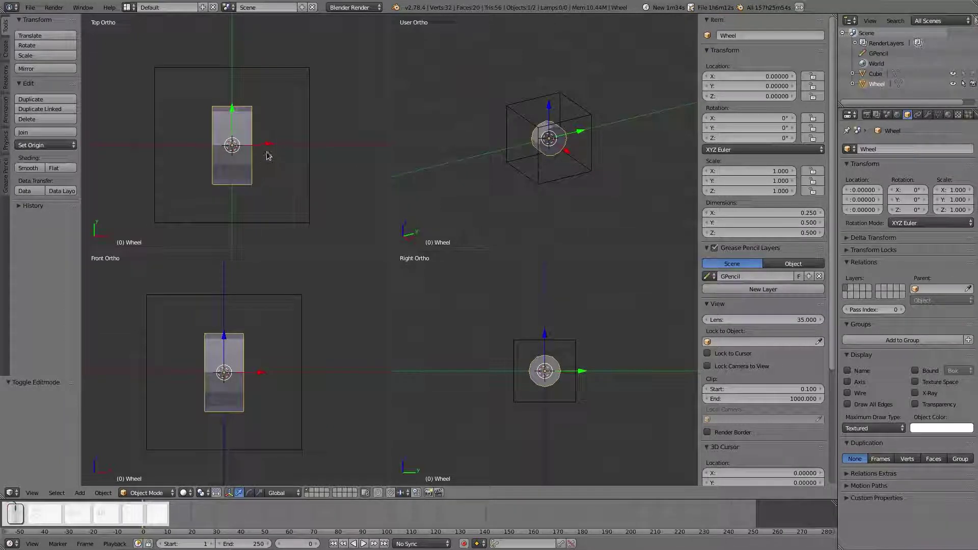
pyautogui.keyDown('ctrl'); pyautogui.moveTo(267, 148); pyautogui.dragTo(338, 156); pyautogui.keyUp('ctrl')
pyautogui.keyDown('ctrl'); pyautogui.moveTo(311, 118); pyautogui.dragTo(318, 51); pyautogui.keyUp('ctrl')
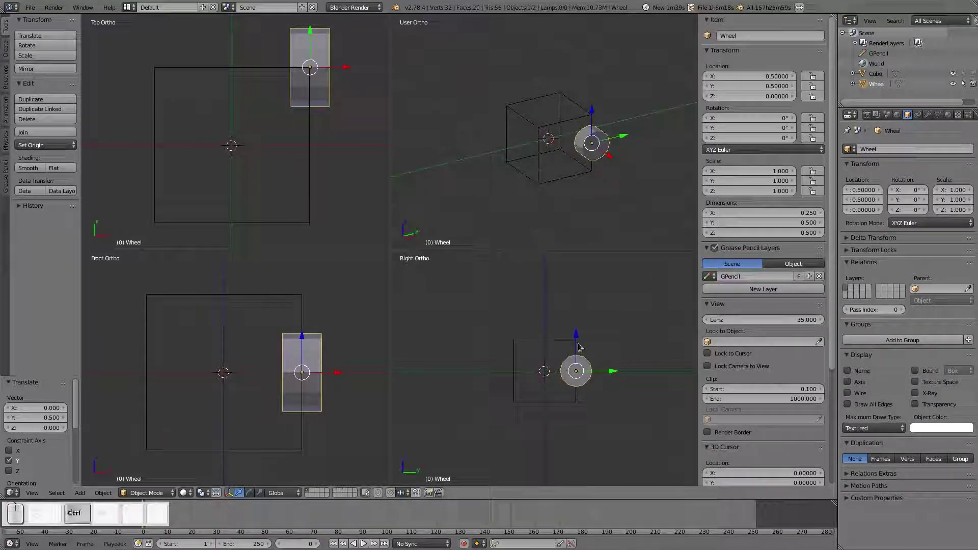
pyautogui.scroll(3, 578, 362)
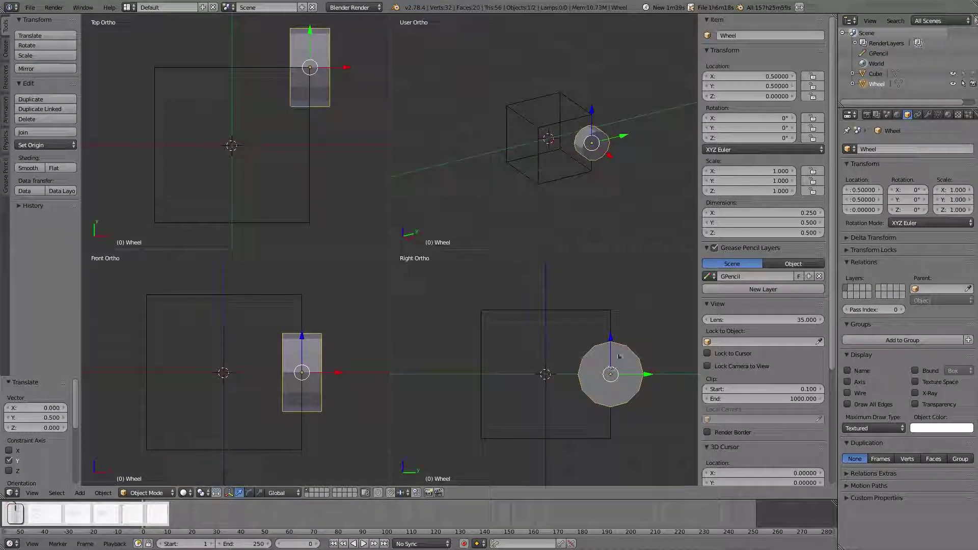
pyautogui.moveTo(611, 347)
pyautogui.keyDown('ctrl'); pyautogui.mouseDown()
pyautogui.moveTo(607, 378)
pyautogui.moveTo(608, 364)
pyautogui.mouseUp(); pyautogui.keyUp('ctrl')
pyautogui.scroll(2, 360, 438)
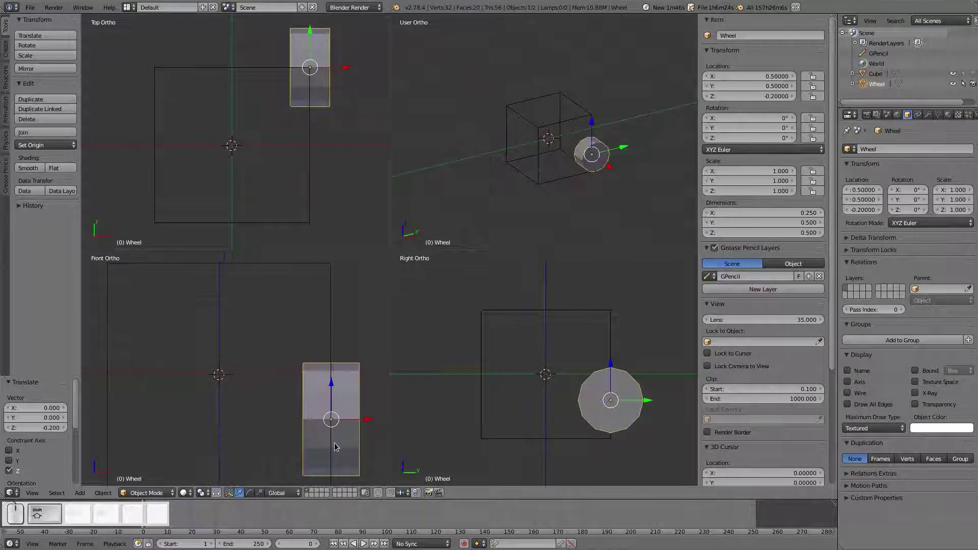
# Move the wheel down along the Z axis to Z -0.25 with grid snapping
pyautogui.keyDown('shift'); pyautogui.moveTo(361, 438); pyautogui.dragTo(303, 340, button='middle'); pyautogui.keyUp('shift')
pyautogui.scroll(2, 598, 419)
pyautogui.keyDown('shift'); pyautogui.moveTo(598, 419); pyautogui.dragTo(504, 355, button='middle'); pyautogui.keyUp('shift')
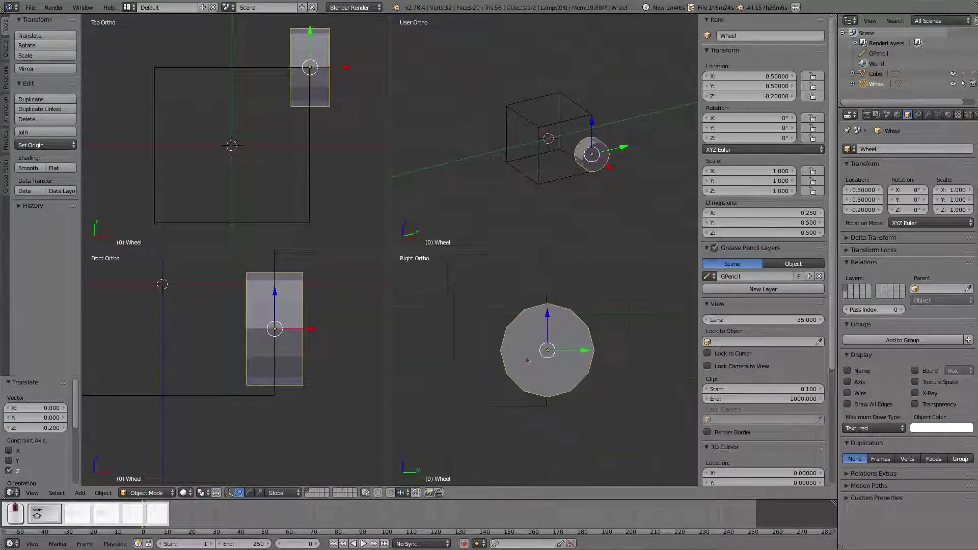
pyautogui.scroll(6, 536, 376)
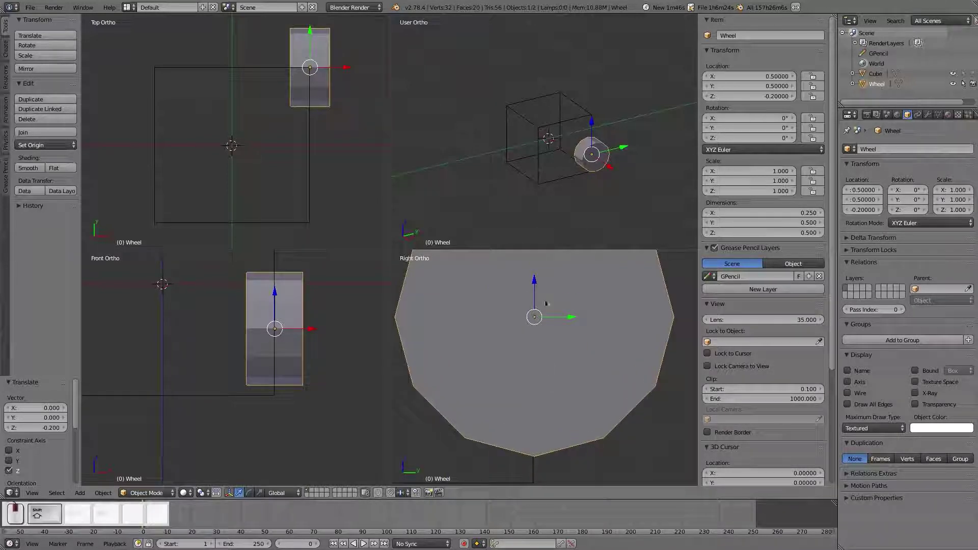
pyautogui.keyDown('ctrl'); pyautogui.moveTo(533, 285); pyautogui.dragTo(536, 307); pyautogui.keyUp('ctrl')
pyautogui.scroll(-3, 536, 378)
pyautogui.press('a')
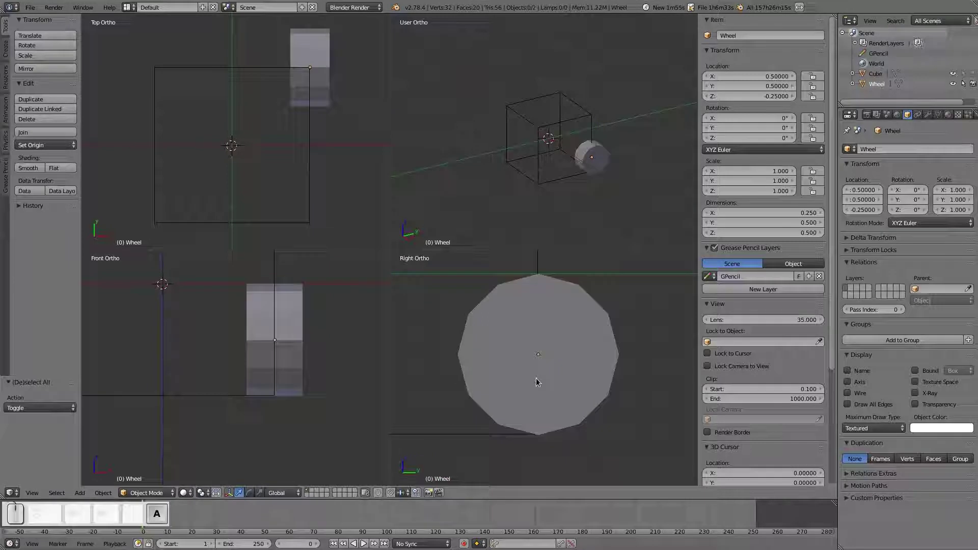
pyautogui.scroll(-3, 536, 378)
pyautogui.press('a')
pyautogui.scroll(-2, 537, 376)
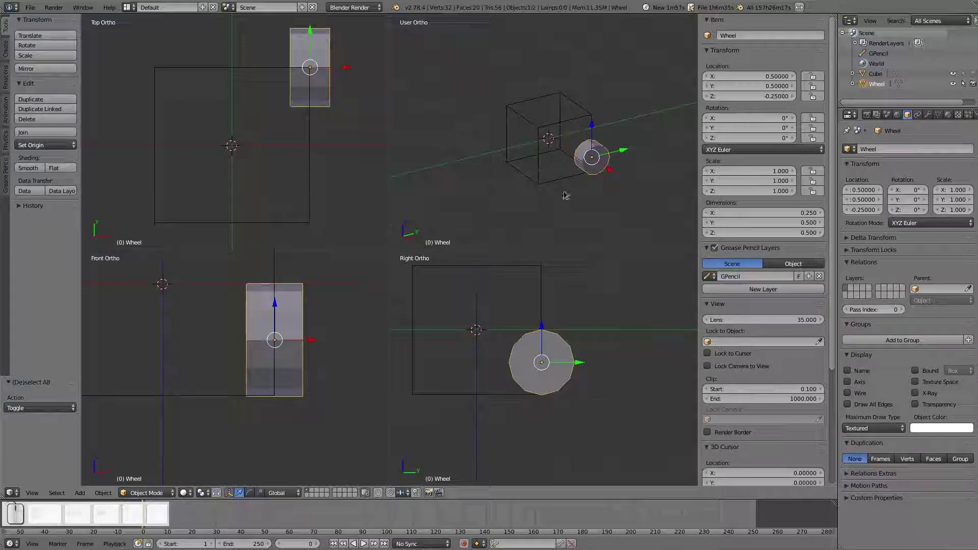
# Enter Edit Mode on the wheel and select its round end face on the side facing the cube's interior
pyautogui.scroll(2, 546, 362)
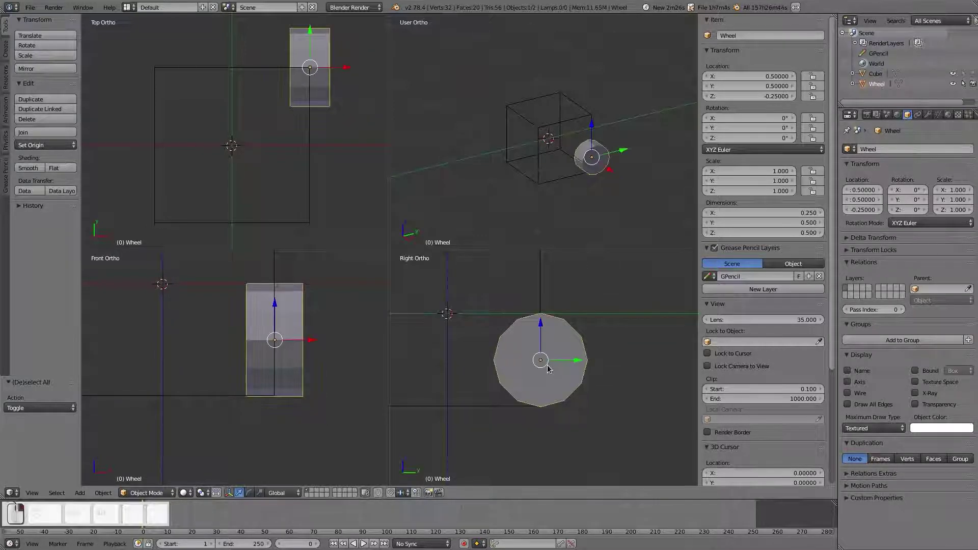
pyautogui.press('Tab')
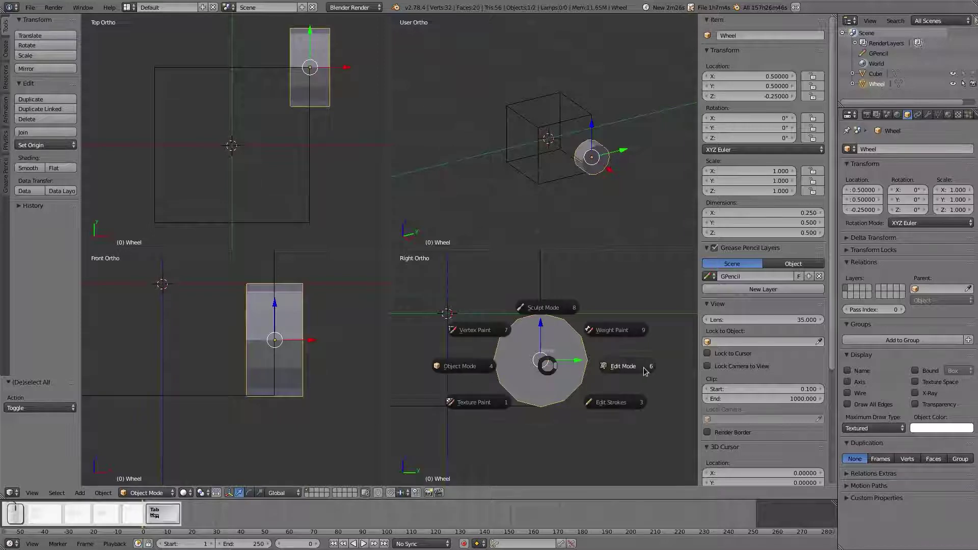
pyautogui.click(644, 368)
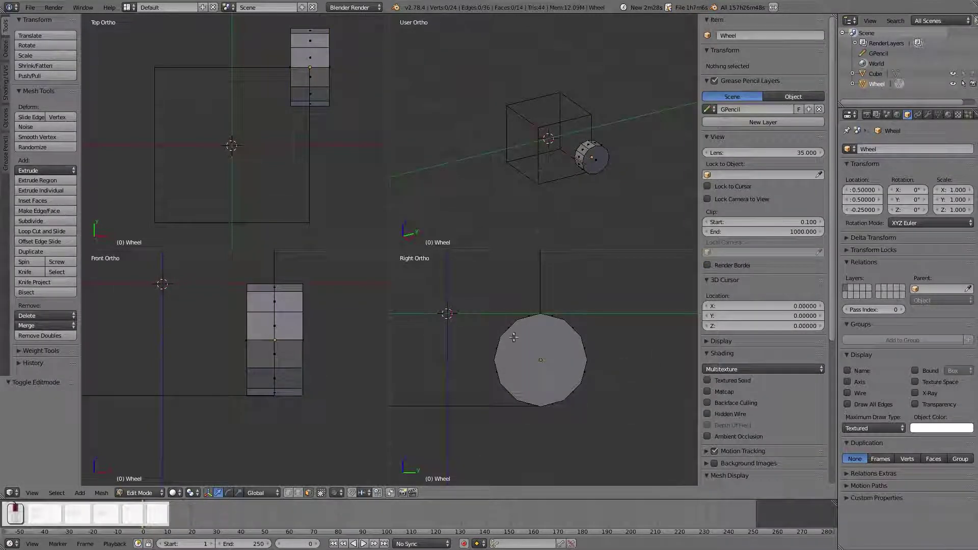
pyautogui.moveTo(563, 111); pyautogui.dragTo(539, 156, button='middle')
pyautogui.scroll(4, 624, 137)
pyautogui.scroll(2, 336, 113)
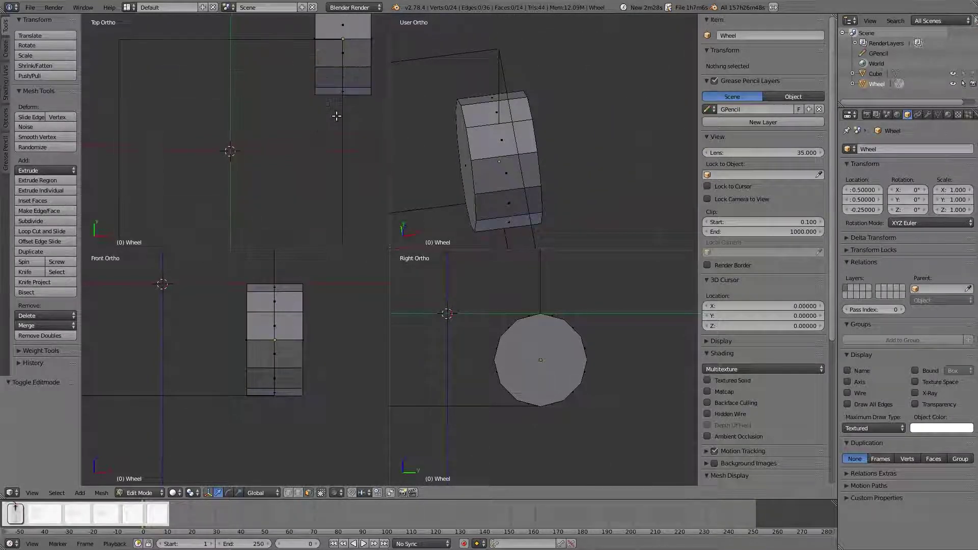
pyautogui.keyDown('shift'); pyautogui.moveTo(337, 107); pyautogui.dragTo(302, 205, button='middle'); pyautogui.keyUp('shift')
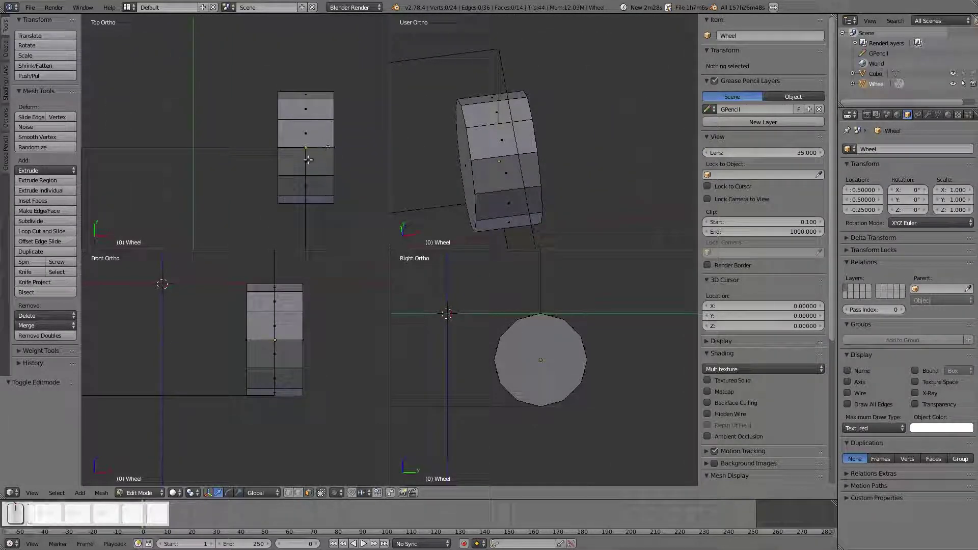
pyautogui.scroll(-2, 305, 158)
pyautogui.scroll(-3, 530, 365)
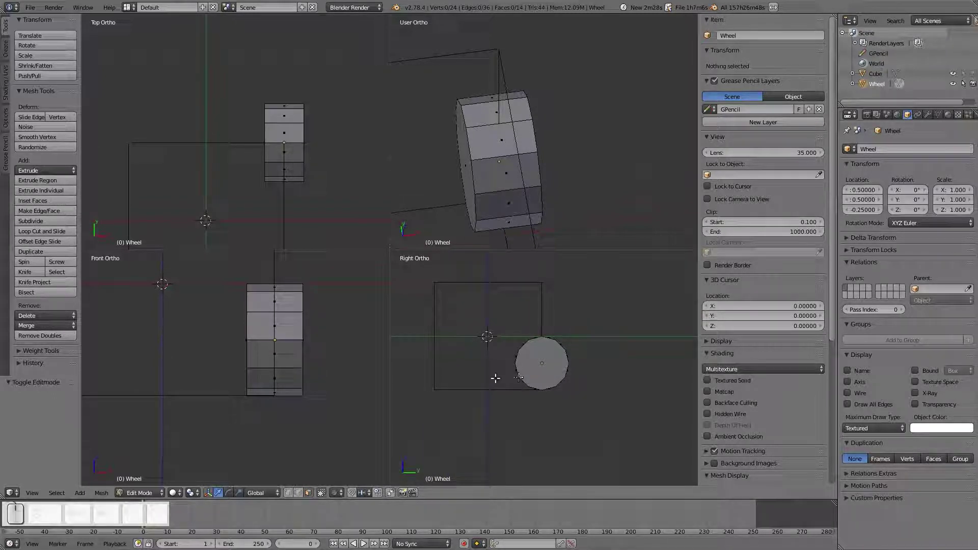
pyautogui.moveTo(485, 164); pyautogui.dragTo(571, 119, button='middle')
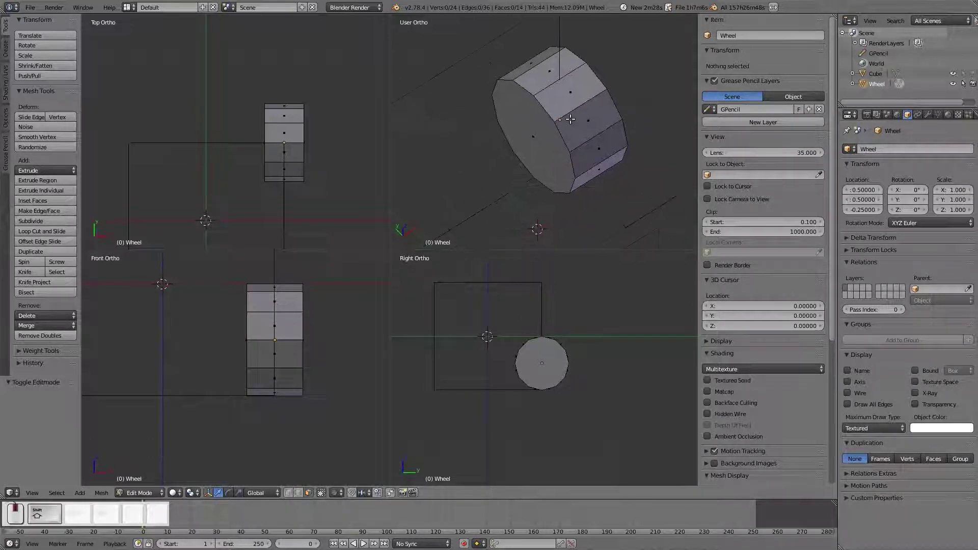
pyautogui.rightClick(511, 130)
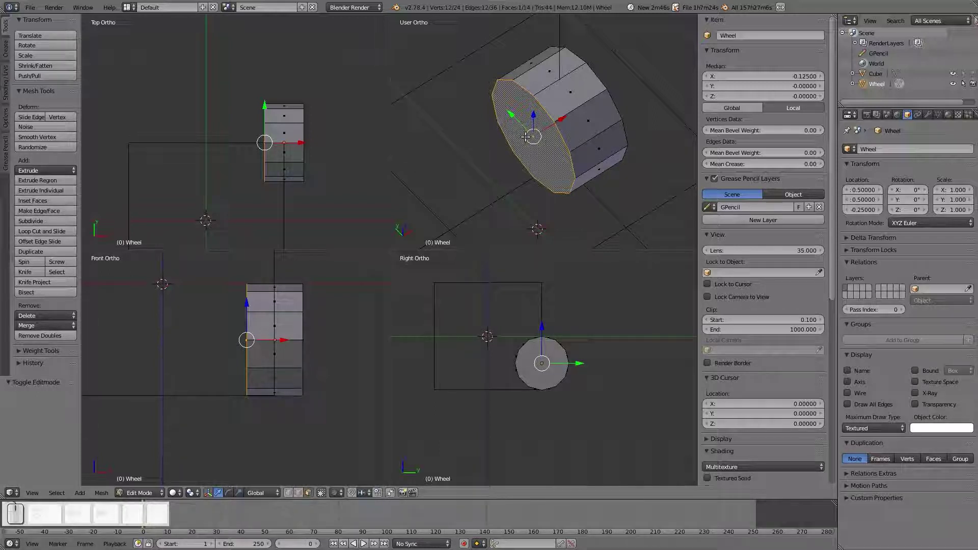
# Extrude the selected end face in place and, in wireframe display, scale the new face to 0.2
pyautogui.press('e')
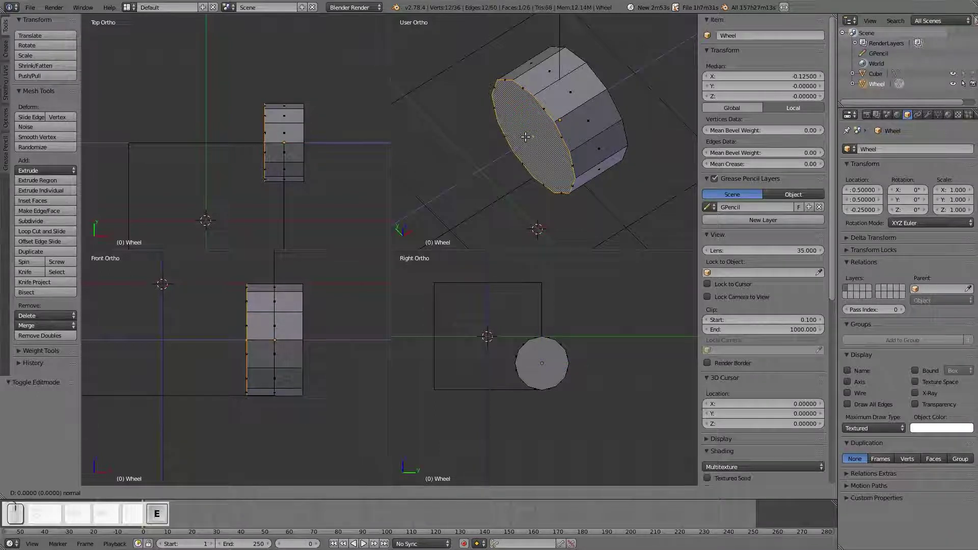
pyautogui.press('Return')
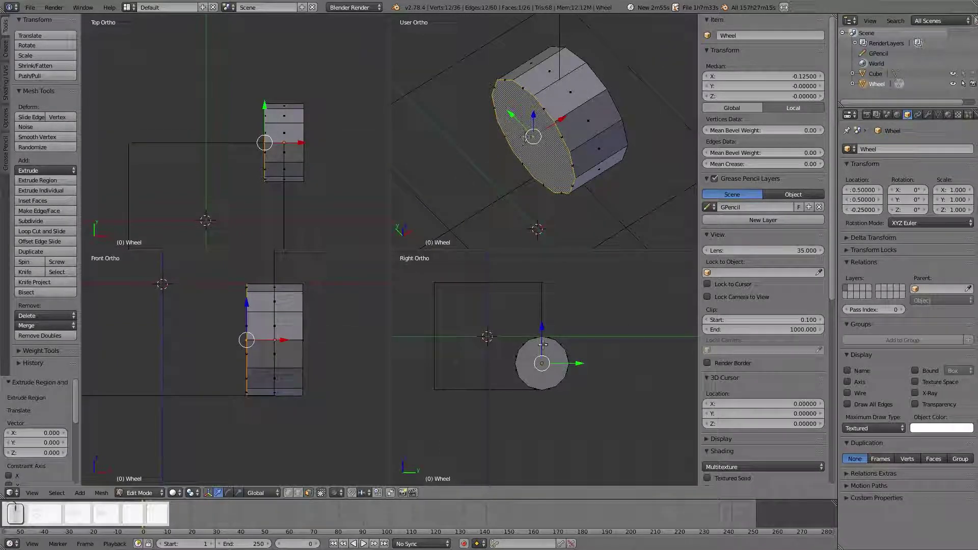
pyautogui.press('z')
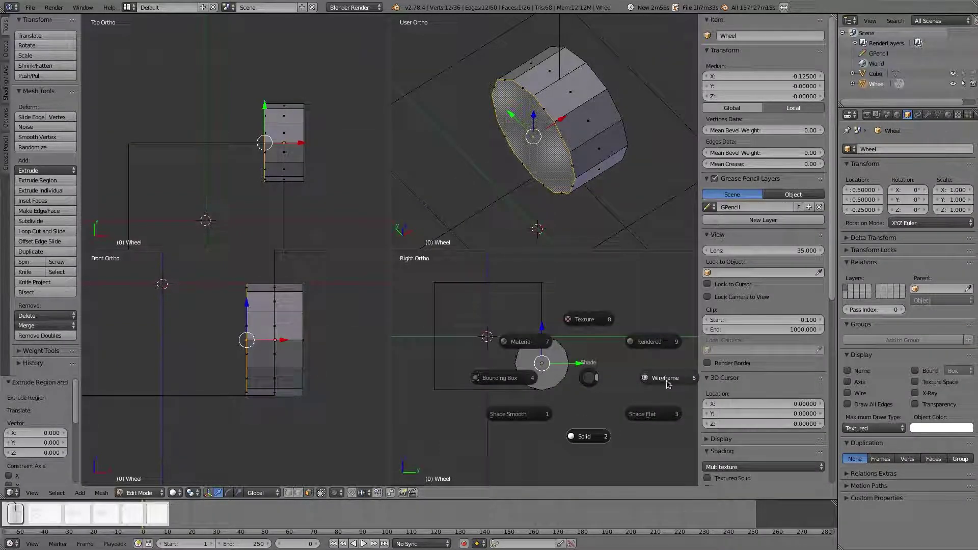
pyautogui.click(591, 380)
pyautogui.press('s')
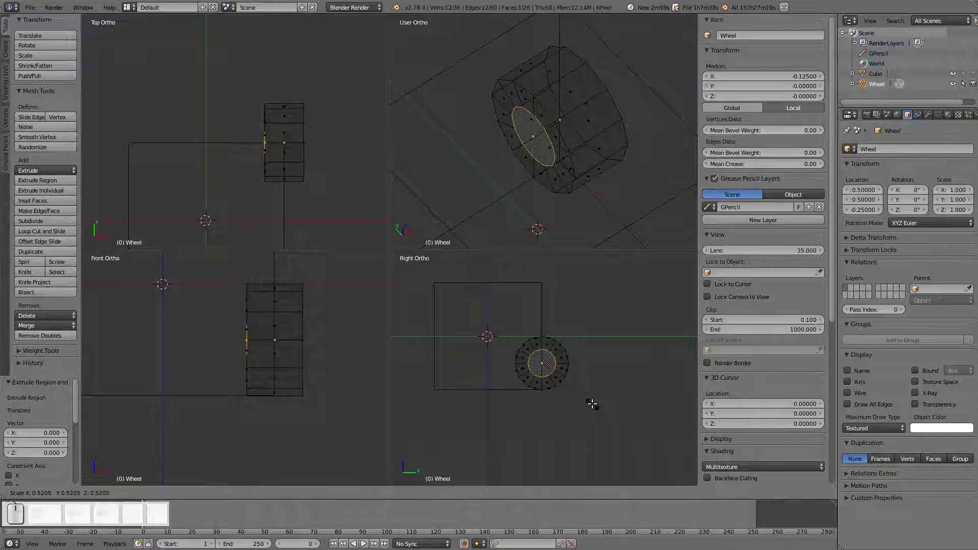
pyautogui.press('ctrl')
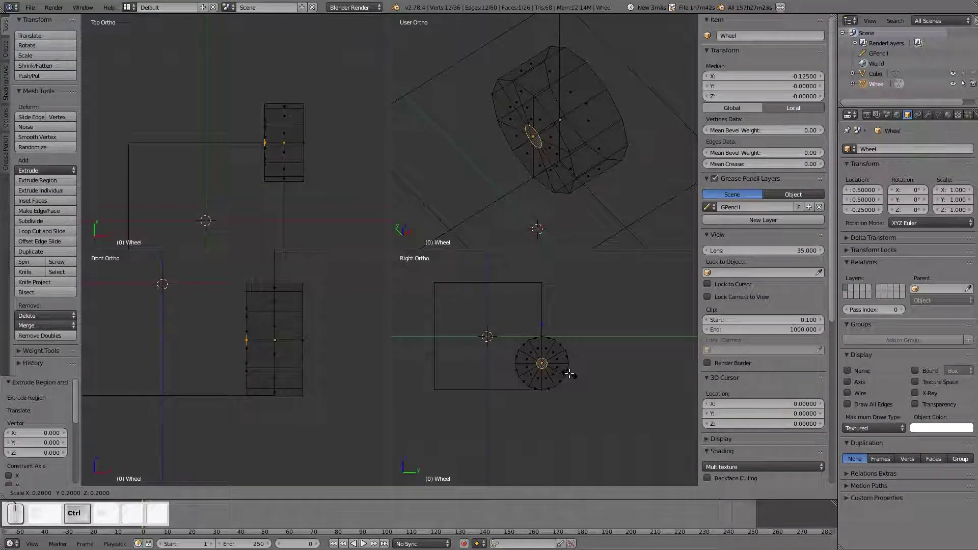
pyautogui.click(571, 379)
# Extrude the small central face outward by 0.15 as an axle stub, and deselect everything
pyautogui.hotkey('ctrl', 'space')
pyautogui.scroll(4, 312, 169)
pyautogui.press('e')
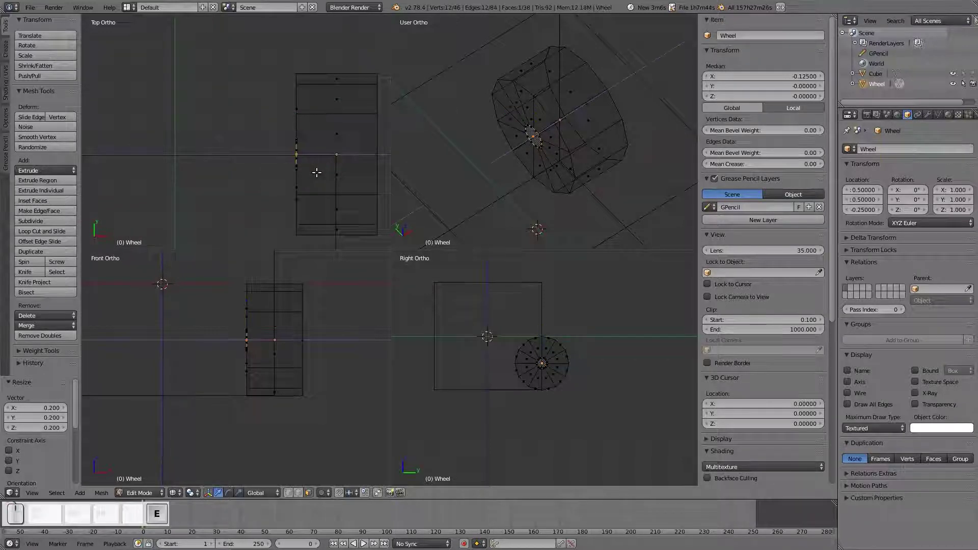
pyautogui.press('ctrl')
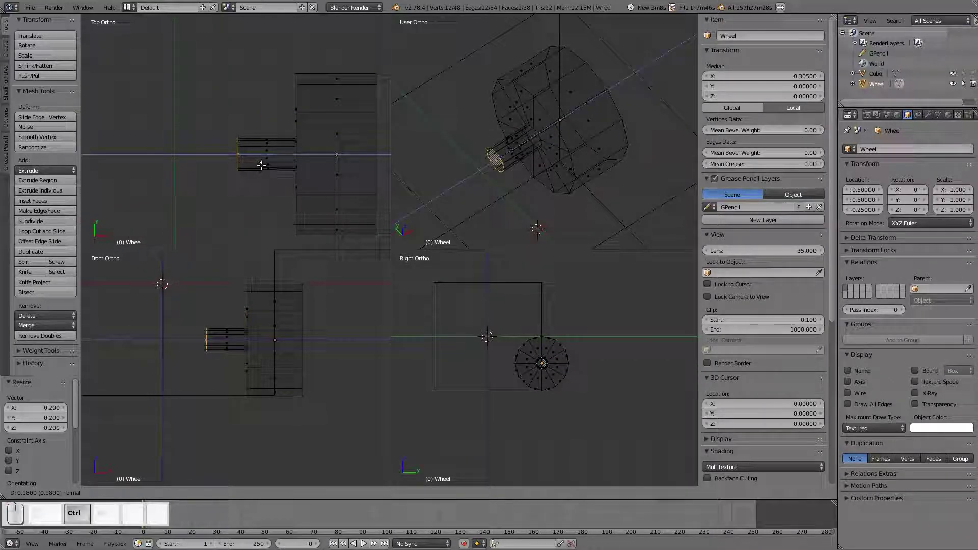
pyautogui.click(267, 163)
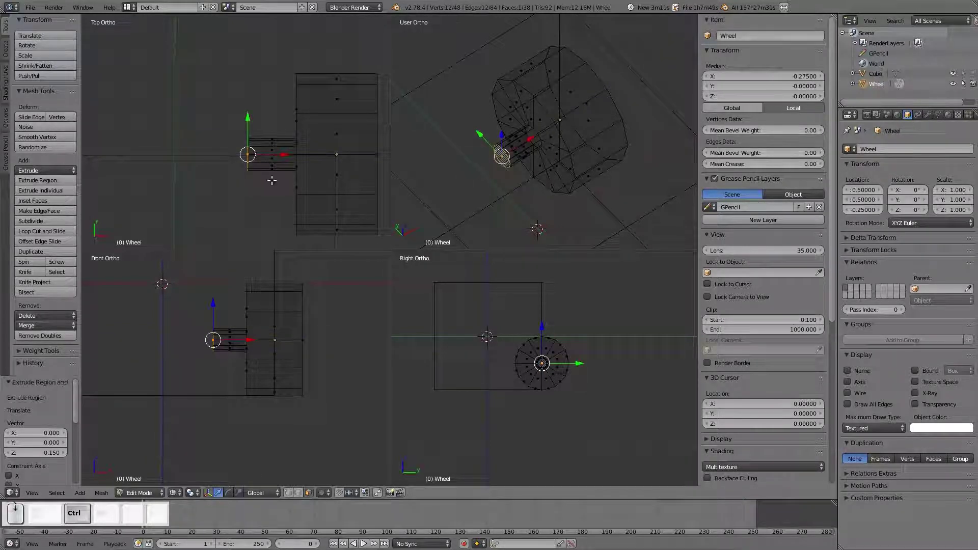
pyautogui.scroll(-3, 271, 180)
pyautogui.press('a')
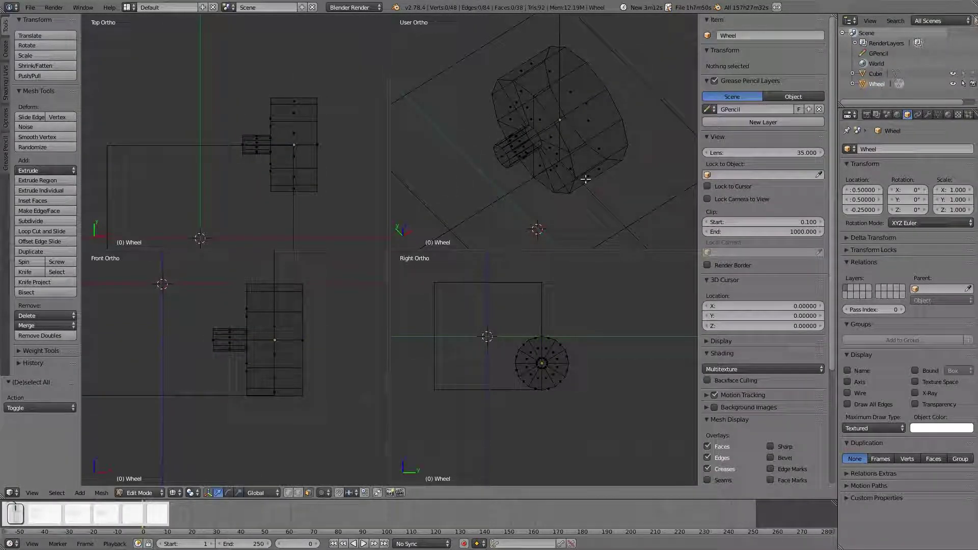
# Return to Object Mode with solid shading and switch to the UV Editing screen layout
pyautogui.moveTo(634, 131); pyautogui.dragTo(574, 167, button='middle')
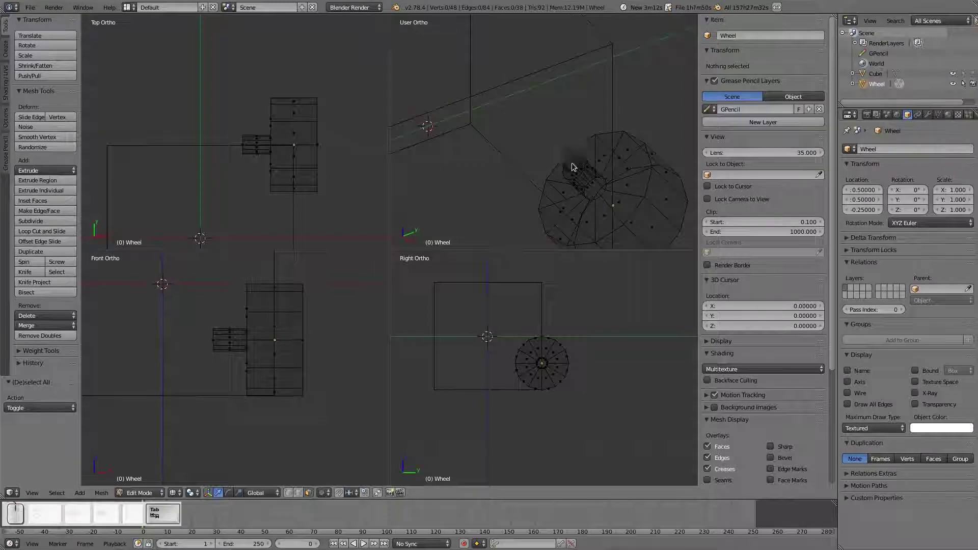
pyautogui.press('Tab')
pyautogui.press('z')
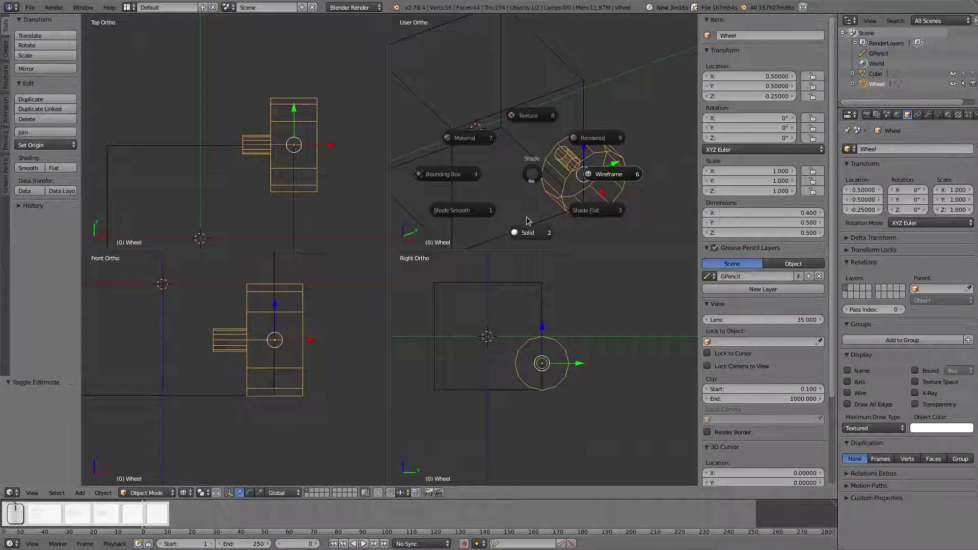
pyautogui.click(528, 220)
pyautogui.moveTo(528, 186)
pyautogui.mouseDown(button='middle')
pyautogui.moveTo(649, 163)
pyautogui.moveTo(631, 144)
pyautogui.moveTo(520, 136)
pyautogui.mouseUp(button='middle')
pyautogui.click(127, 7)
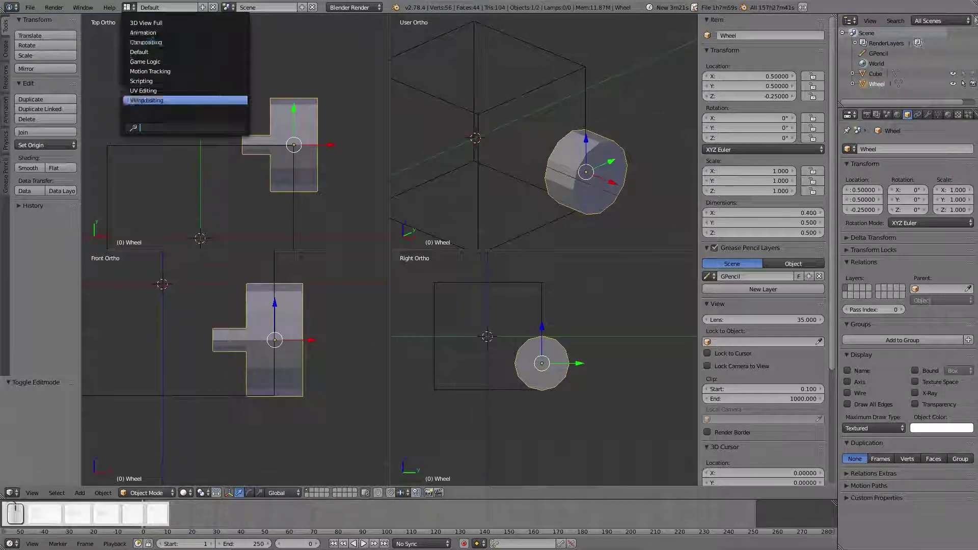
pyautogui.click(144, 91)
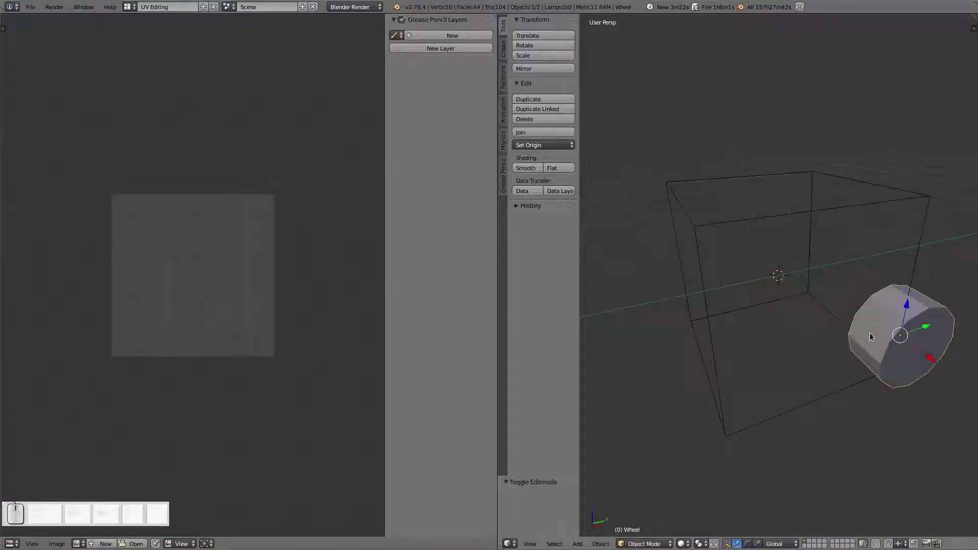
# In Edit Mode, select the edge loop around the wheel's outer face and mark it as a seam
pyautogui.press('Tab')
pyautogui.click(941, 331)
pyautogui.keyDown('shift'); pyautogui.moveTo(903, 467); pyautogui.dragTo(770, 410, button='middle'); pyautogui.keyUp('shift')
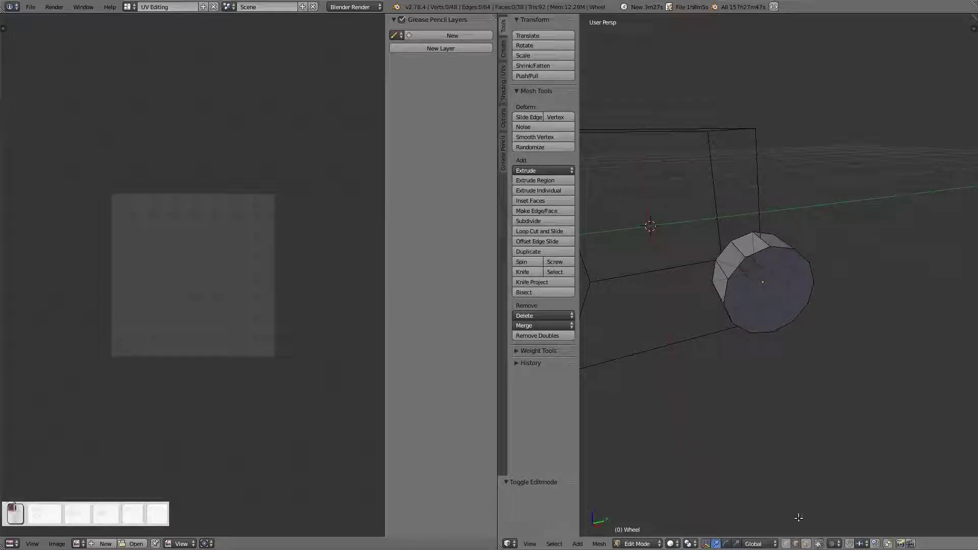
pyautogui.scroll(2, 713, 331)
pyautogui.rightClick(736, 242)
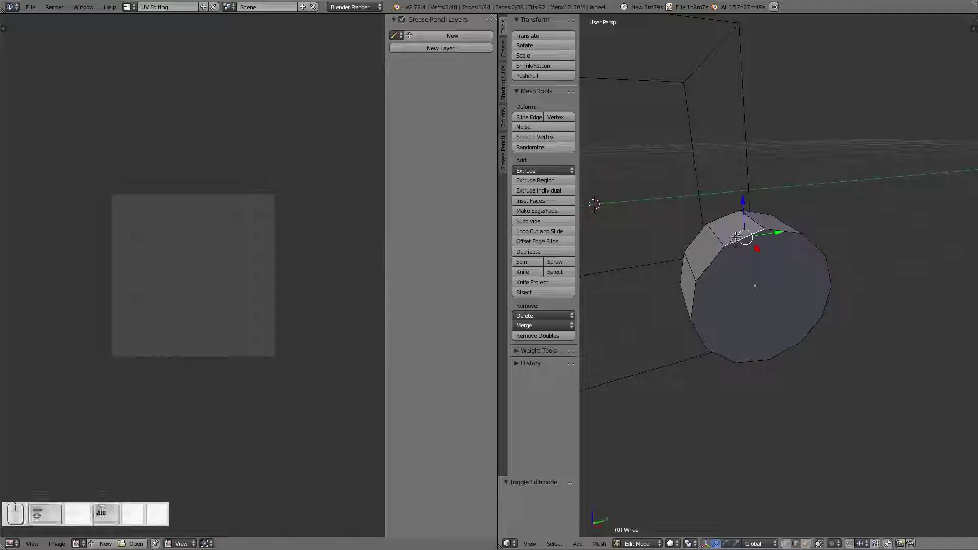
pyautogui.keyDown('alt'); pyautogui.rightClick(742, 240); pyautogui.keyUp('alt')
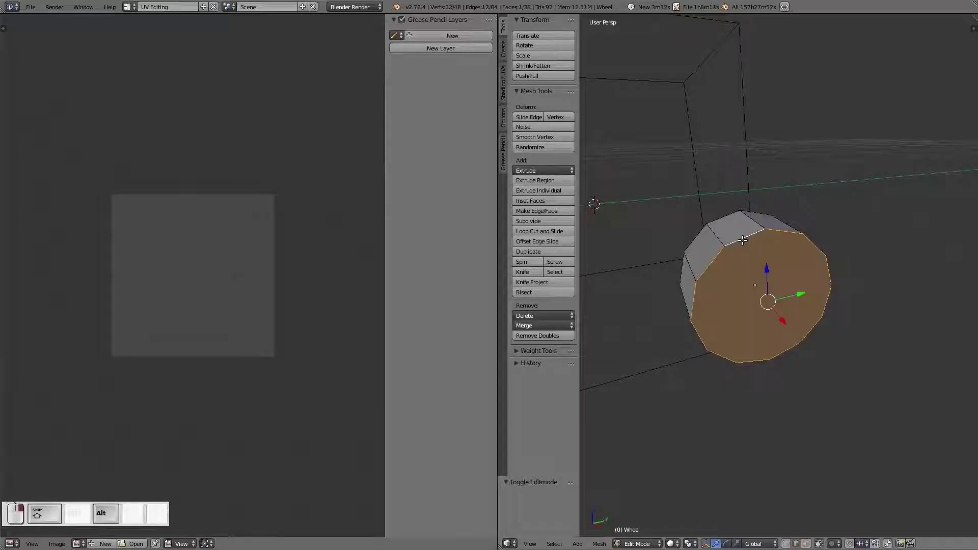
pyautogui.rightClick(711, 263)
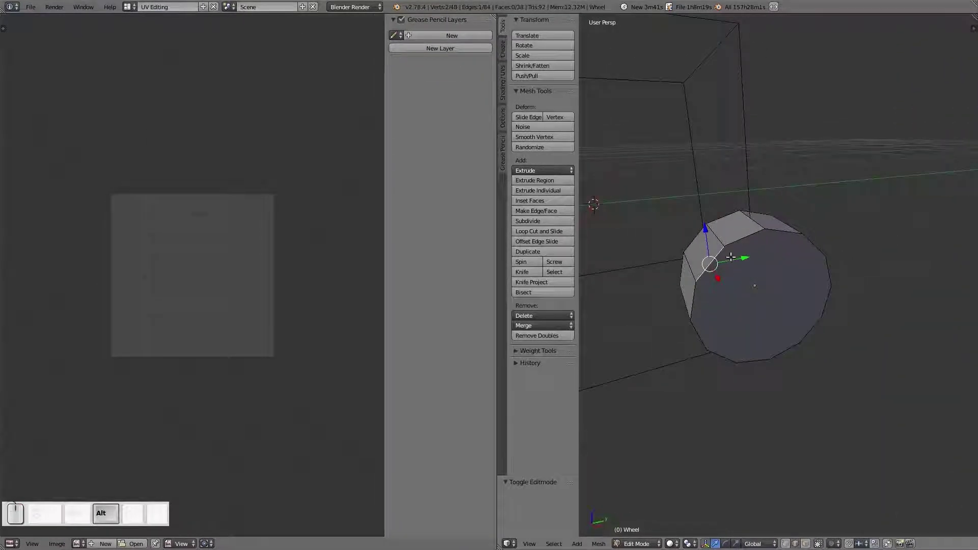
pyautogui.keyDown('alt'); pyautogui.keyDown('shift'); pyautogui.click(752, 234); pyautogui.keyUp('shift'); pyautogui.keyUp('alt')
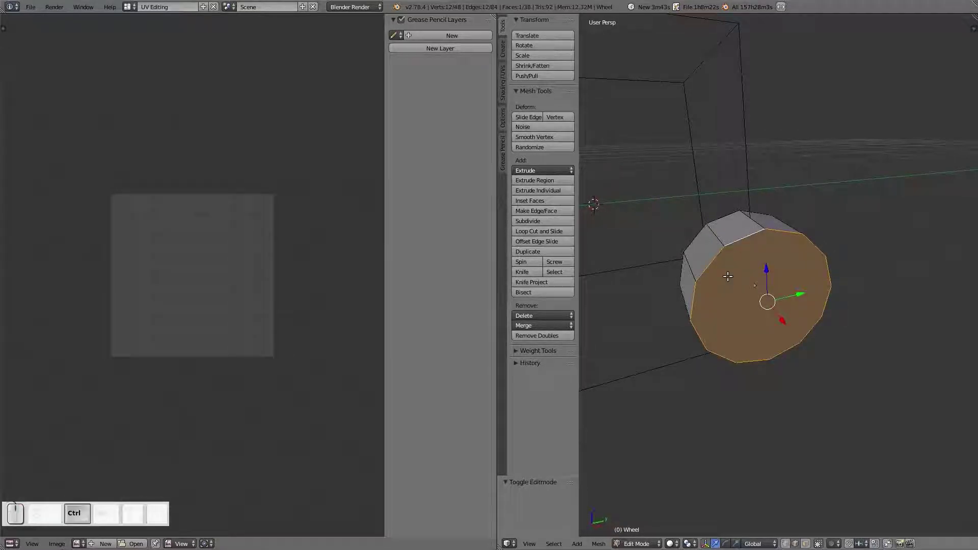
pyautogui.hotkey('ctrl', 'e')
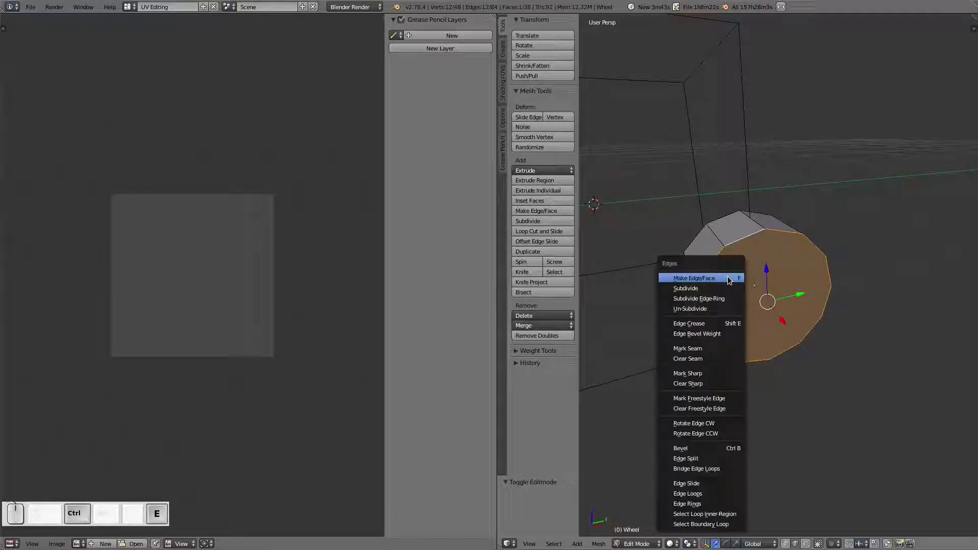
pyautogui.click(721, 349)
# Mark the rim edge loop on the wheel's axle side as a seam
pyautogui.moveTo(721, 348); pyautogui.dragTo(891, 320, button='middle')
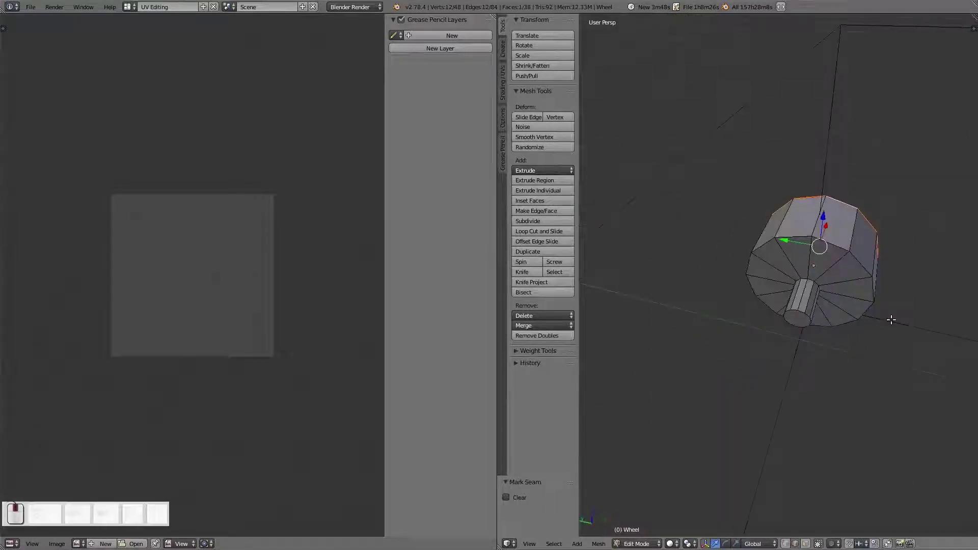
pyautogui.rightClick(801, 233)
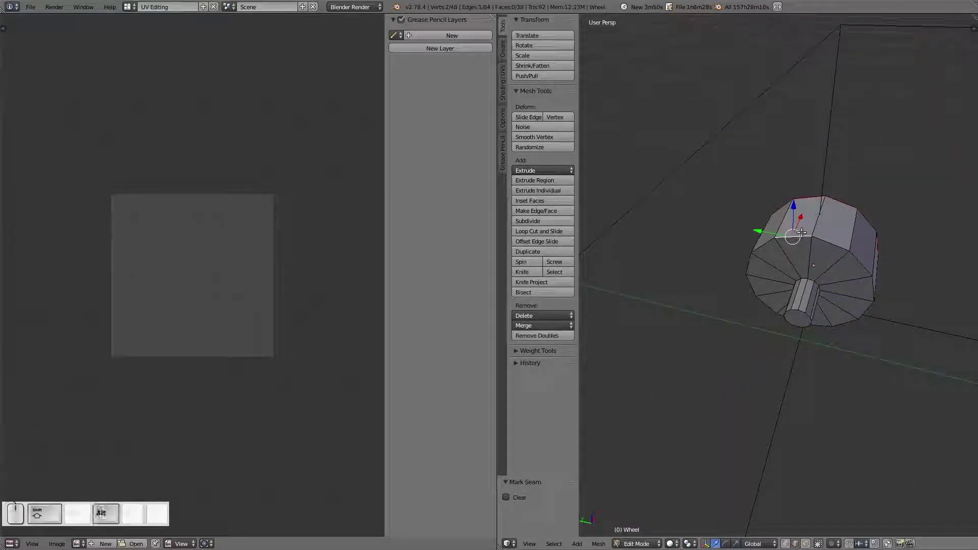
pyautogui.keyDown('alt'); pyautogui.rightClick(802, 233); pyautogui.keyUp('alt')
pyautogui.hotkey('ctrl', 'e')
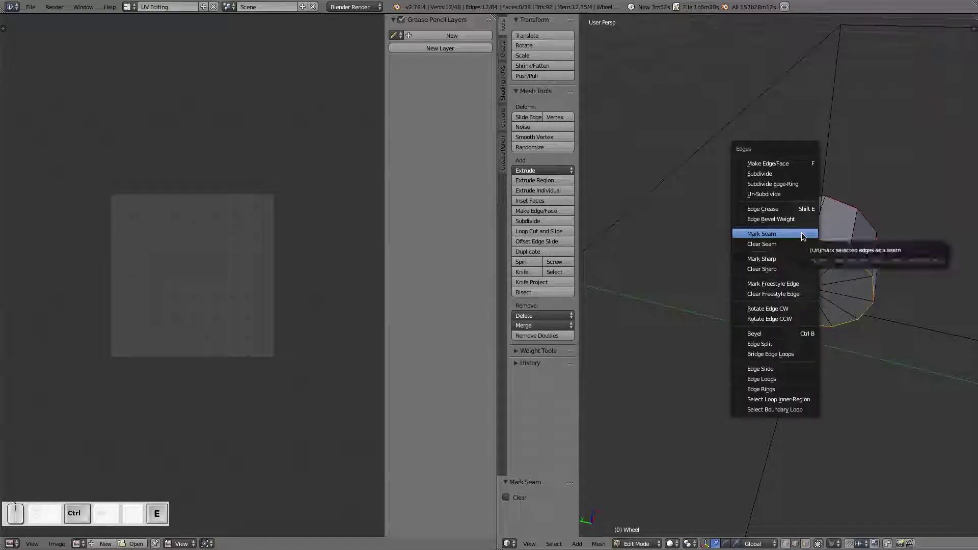
pyautogui.click(803, 236)
pyautogui.rightClick(807, 279)
pyautogui.scroll(4, 863, 287)
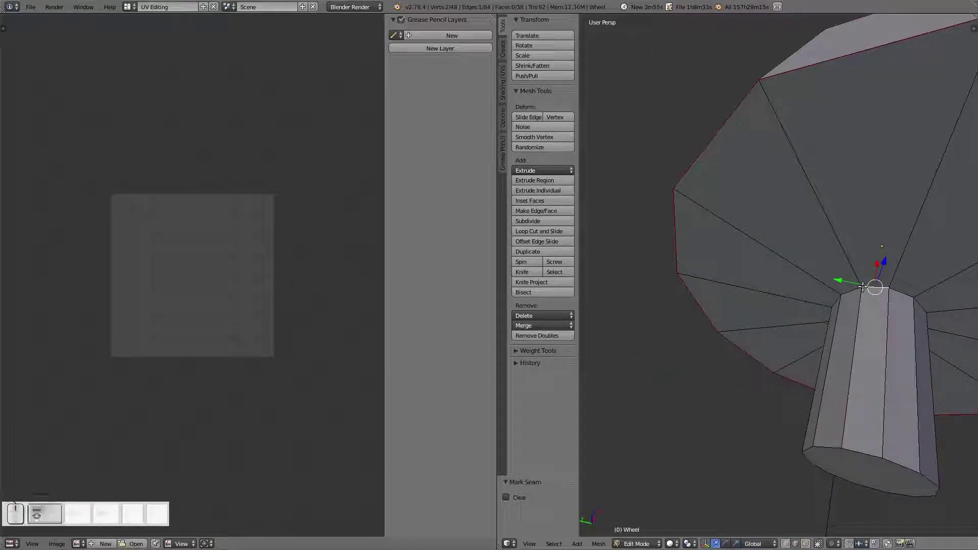
pyautogui.keyDown('alt'); pyautogui.keyDown('shift'); pyautogui.rightClick(866, 289); pyautogui.keyUp('shift'); pyautogui.keyUp('alt')
pyautogui.press('e')
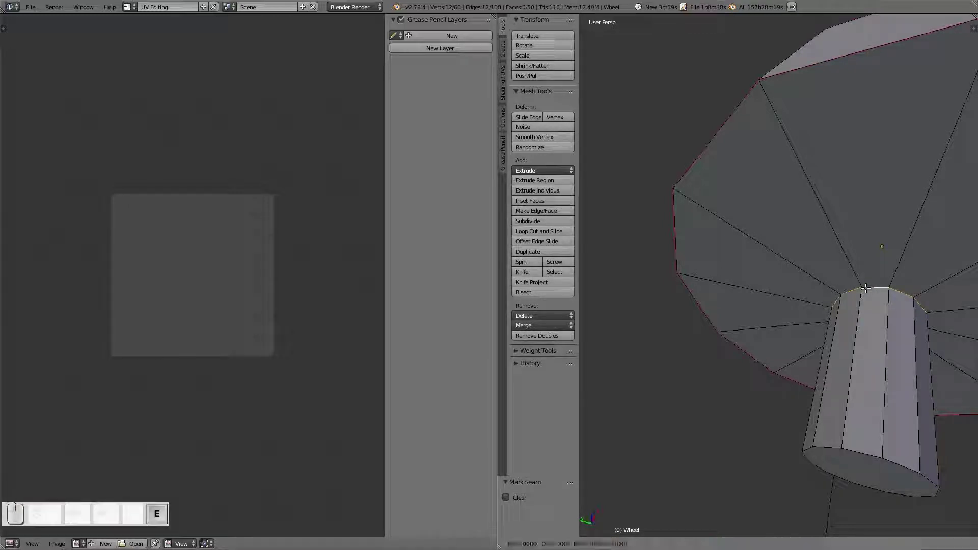
pyautogui.rightClick(776, 279)
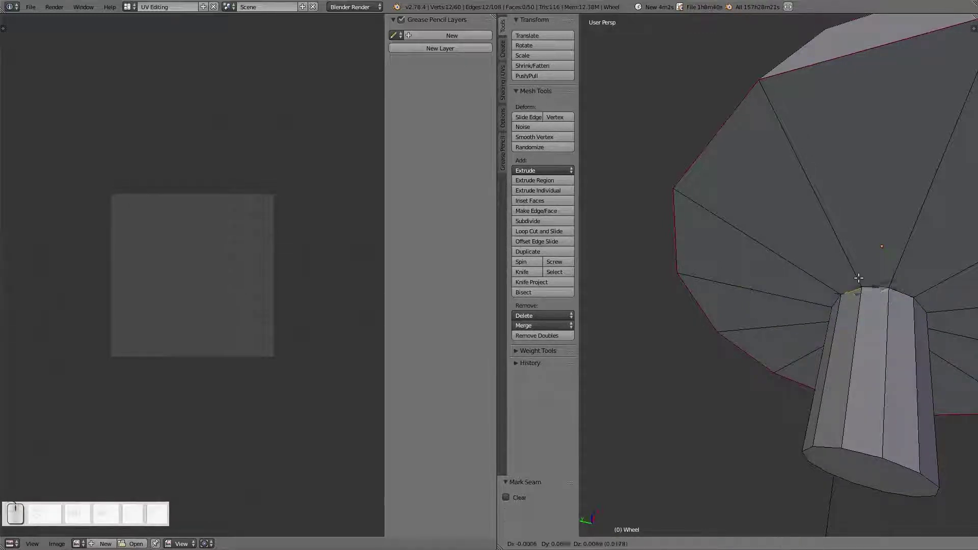
pyautogui.press('x')
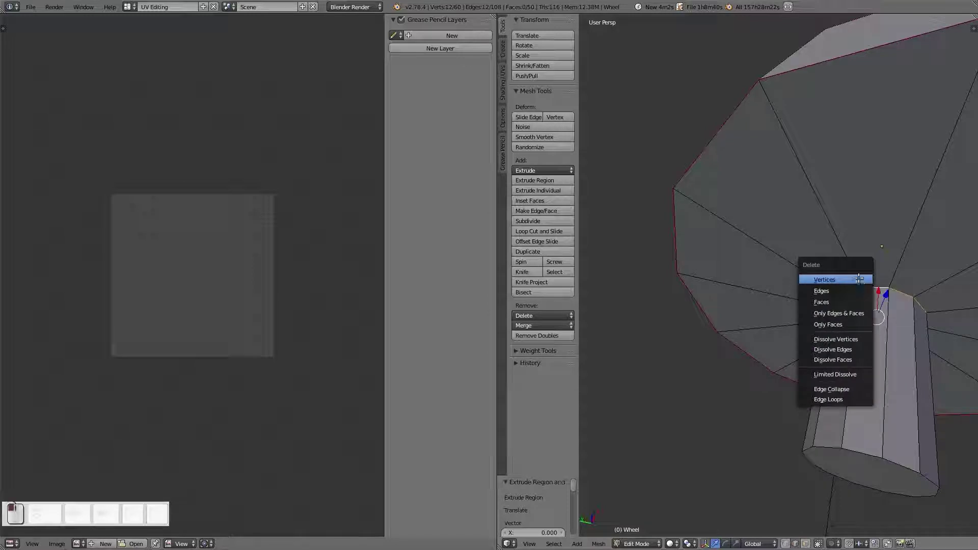
pyautogui.click(860, 281)
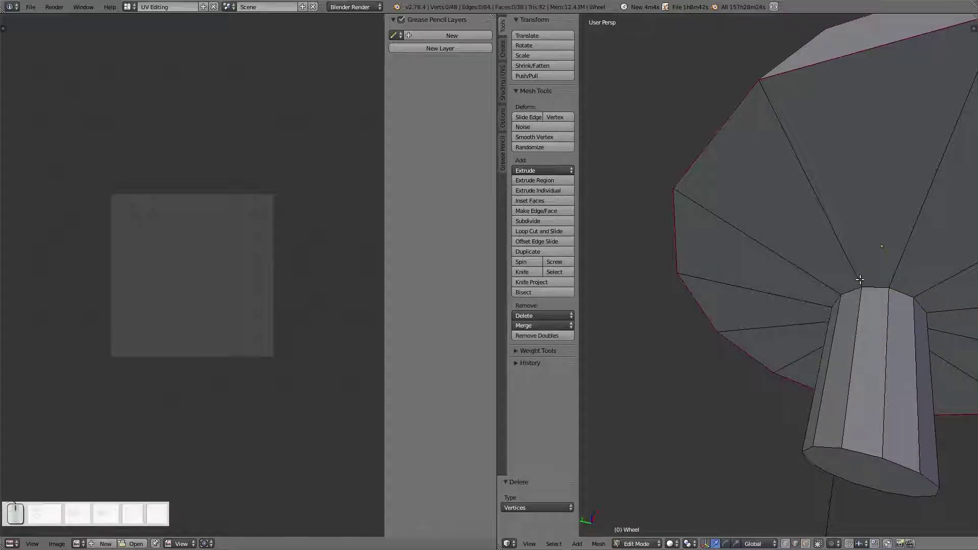
# Mark the edge loop where the axle stub meets the wheel as a seam, and deselect everything
pyautogui.keyDown('alt'); pyautogui.keyDown('shift'); pyautogui.rightClick(886, 289); pyautogui.keyUp('shift'); pyautogui.keyUp('alt')
pyautogui.rightClick(876, 286)
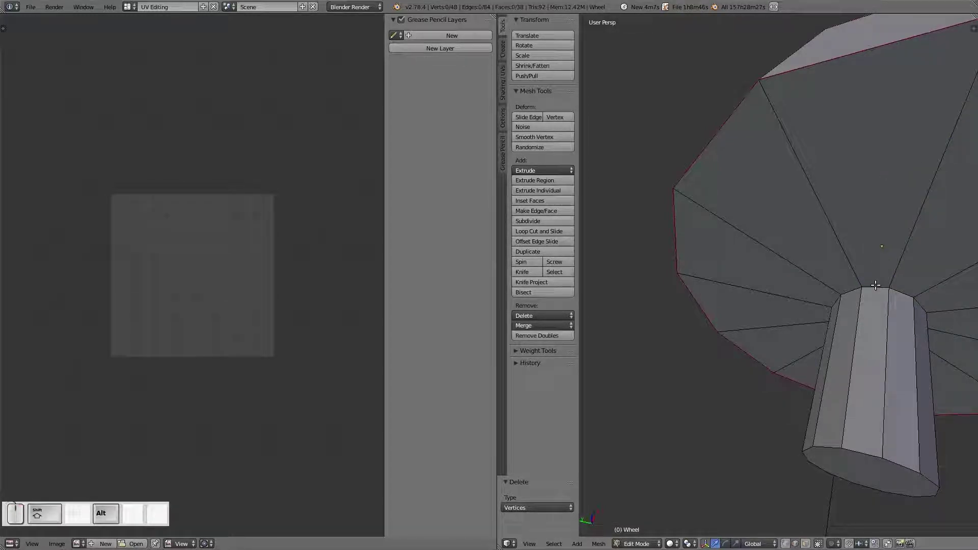
pyautogui.keyDown('alt'); pyautogui.rightClick(876, 286); pyautogui.keyUp('alt')
pyautogui.hotkey('ctrl', 'e')
pyautogui.click(876, 286)
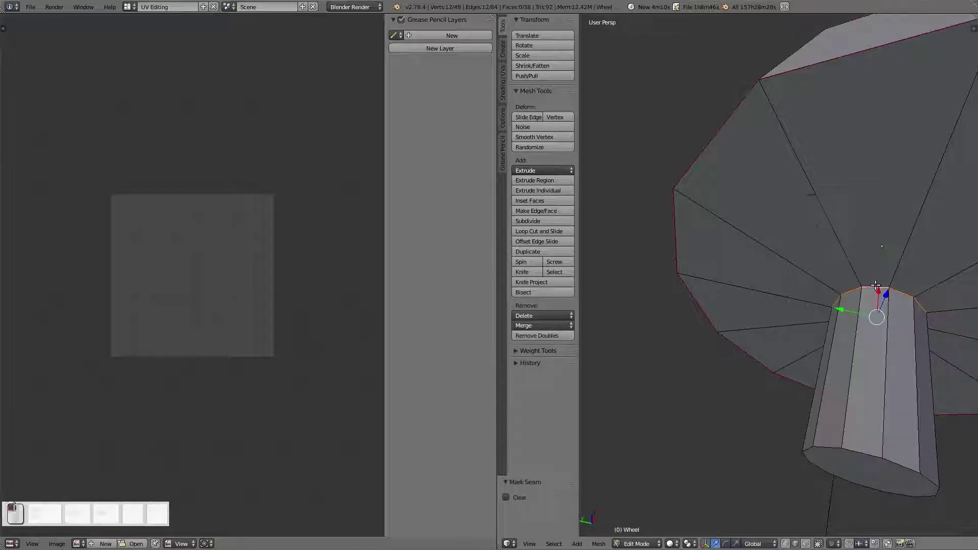
pyautogui.scroll(-5, 876, 286)
pyautogui.press('a')
pyautogui.moveTo(876, 286); pyautogui.dragTo(821, 266, button='middle')
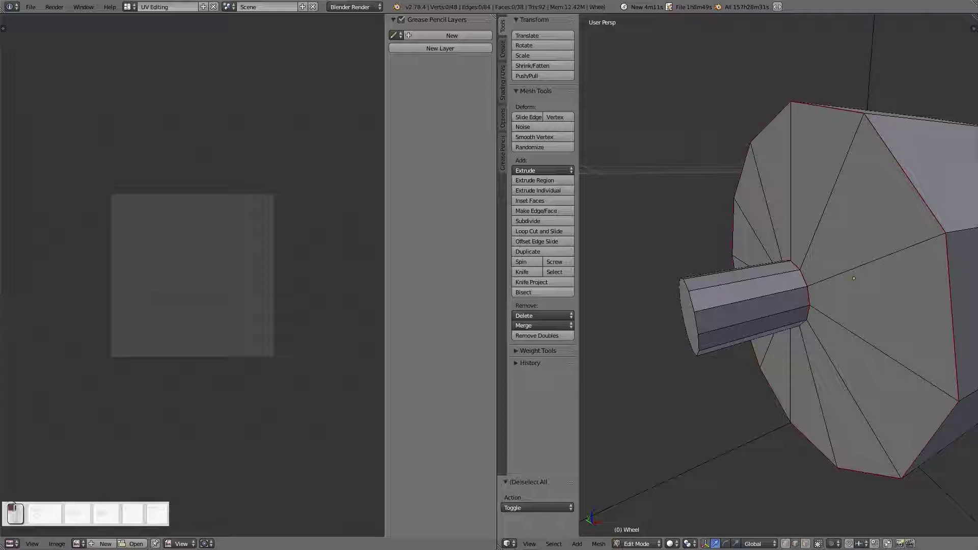
pyautogui.scroll(-3, 906, 249)
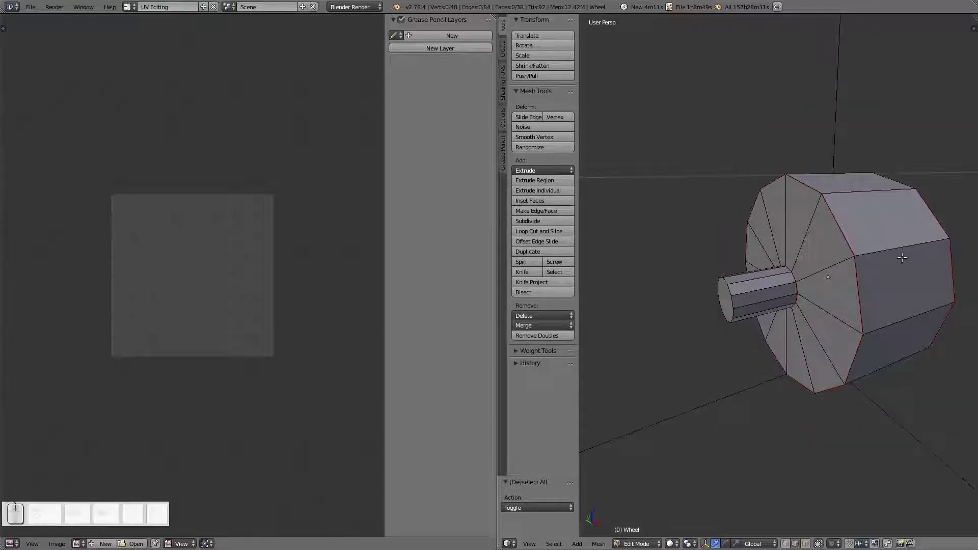
# Select the entire wheel mesh and unwrap it along the marked seams
pyautogui.moveTo(902, 258); pyautogui.dragTo(826, 261, button='middle')
pyautogui.press('a')
pyautogui.press('a')
pyautogui.press('a')
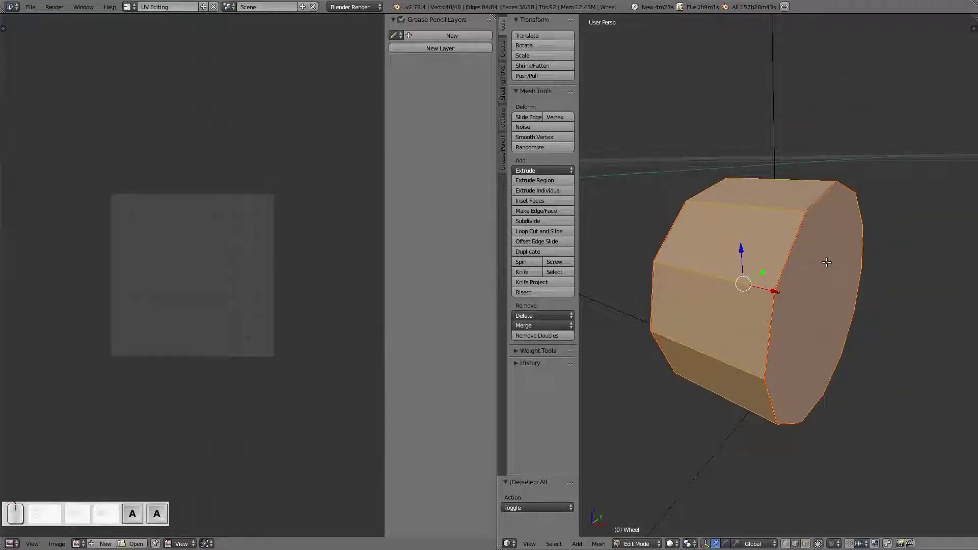
pyautogui.press('u')
pyautogui.click(827, 264)
pyautogui.scroll(3, 255, 340)
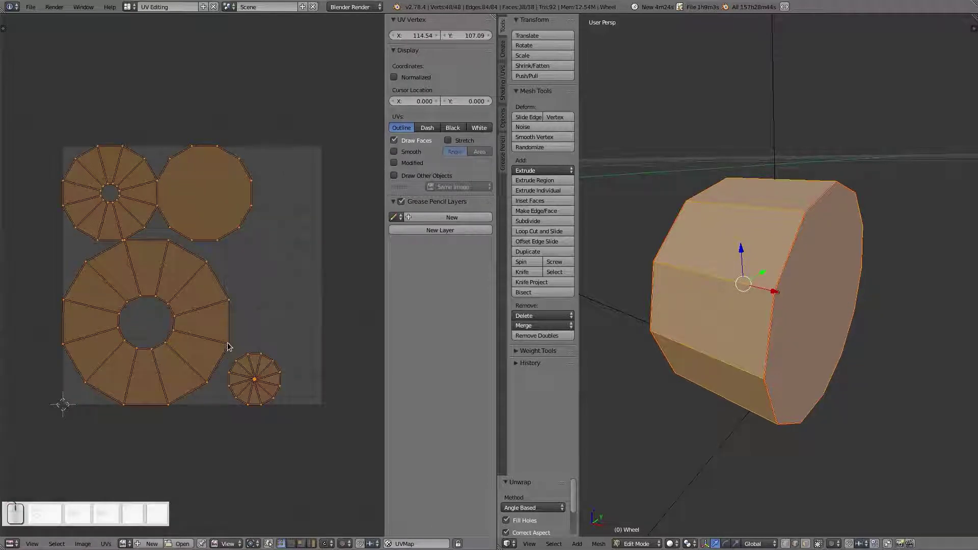
# Delete the end-cap face of the axle stub, leaving its outer end open
pyautogui.rightClick(211, 178)
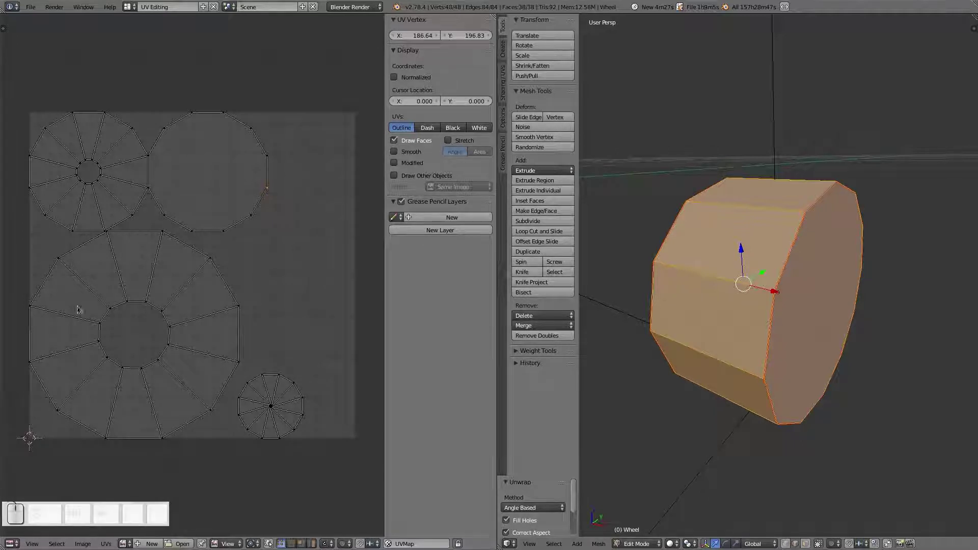
pyautogui.moveTo(649, 278); pyautogui.dragTo(833, 537, button='middle')
pyautogui.rightClick(759, 341)
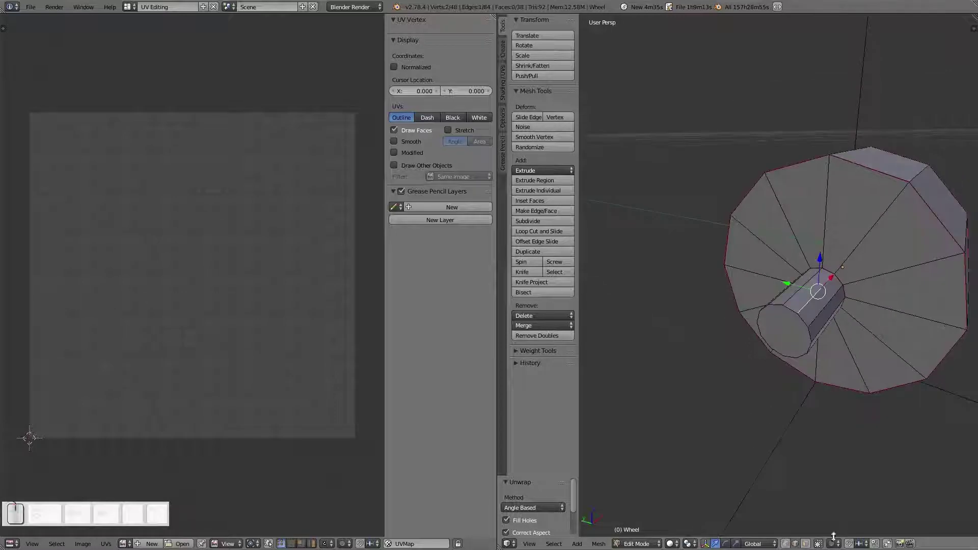
pyautogui.rightClick(775, 342)
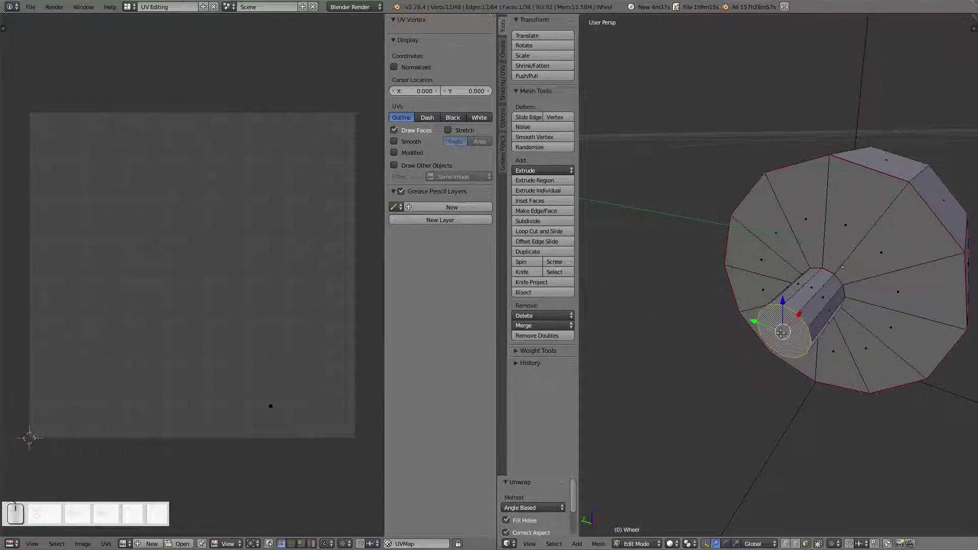
pyautogui.press('x')
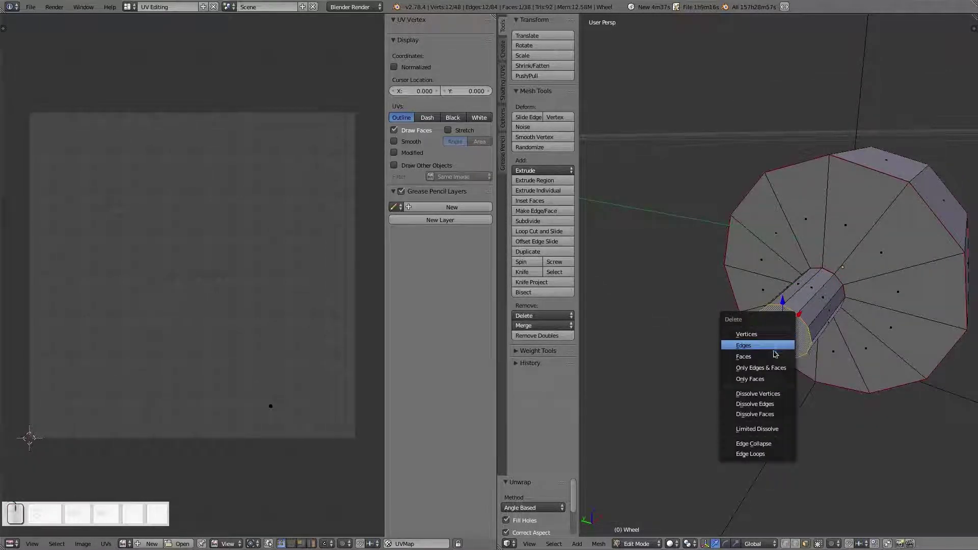
pyautogui.click(773, 355)
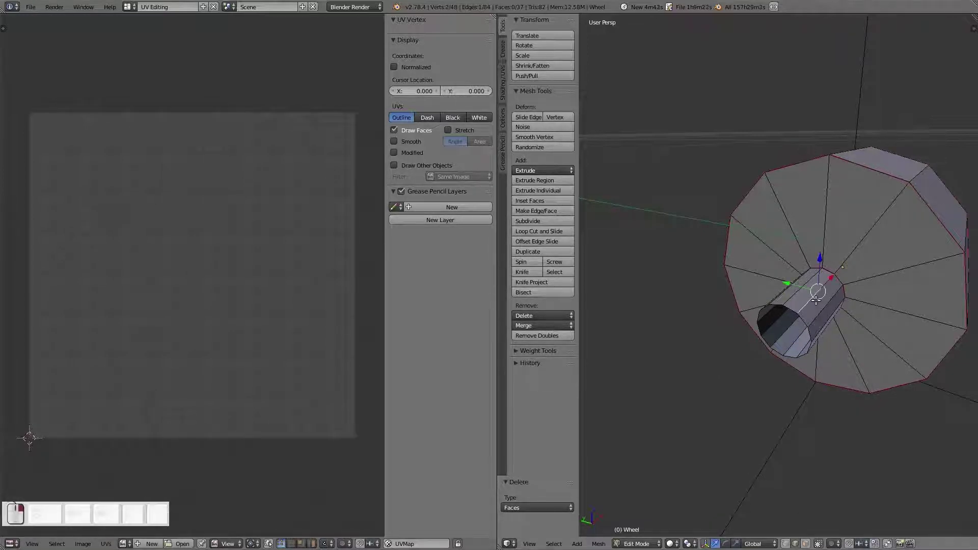
# Mark a lengthwise edge of the axle stub as a seam and unwrap the whole mesh again
pyautogui.hotkey('ctrl', 'e')
pyautogui.click(817, 300)
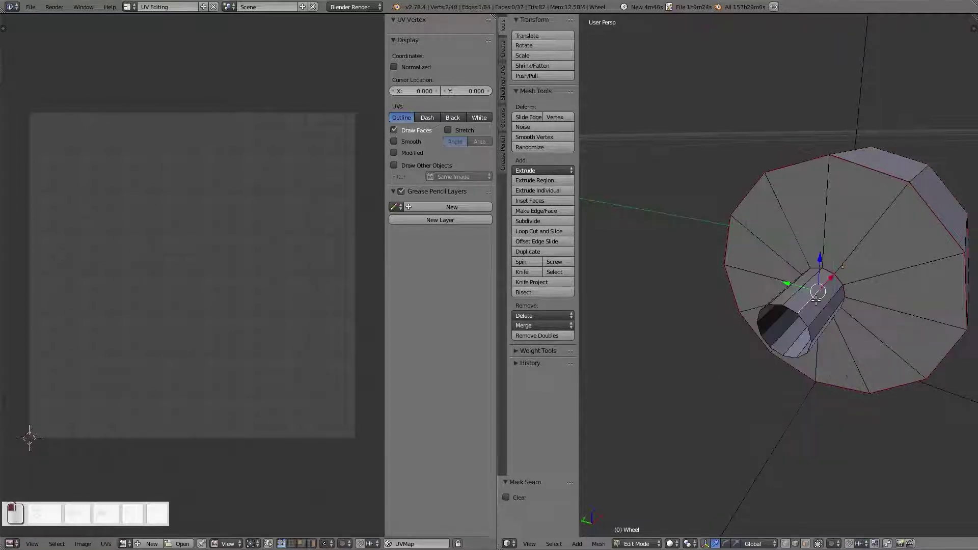
pyautogui.press('a')
pyautogui.press('a')
pyautogui.press('u')
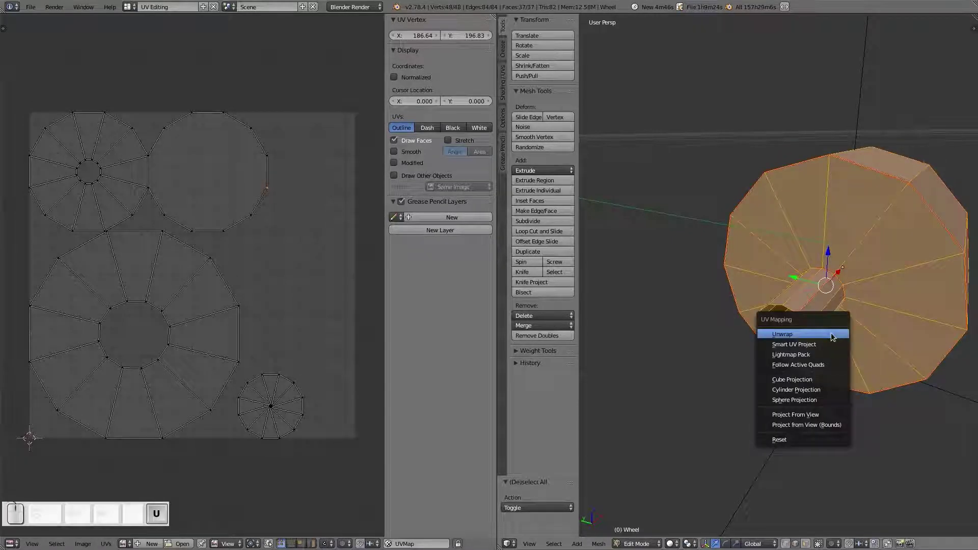
pyautogui.click(831, 333)
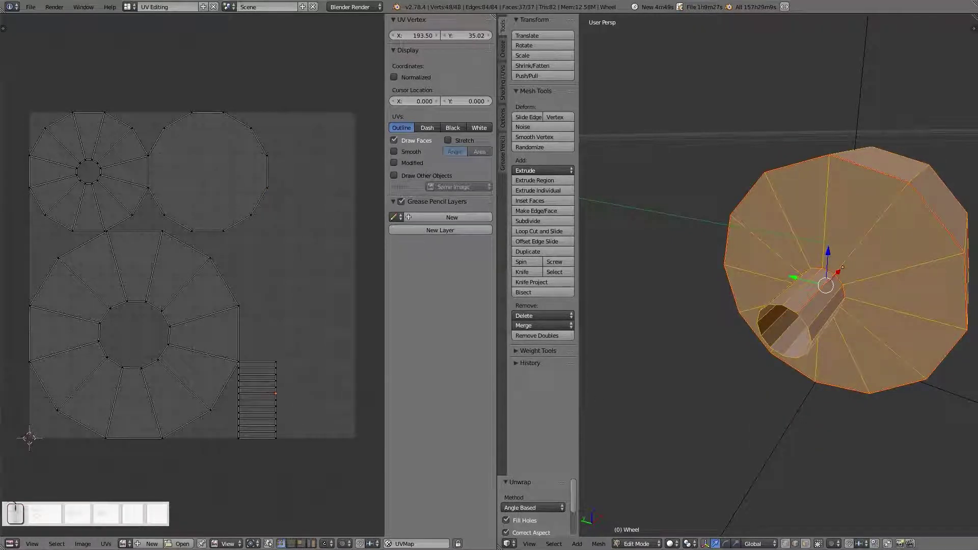
# Move the axle stub's UV island by about 0.223 in X and 0.742 in Y, and select the ring-shaped tread island
pyautogui.press('l')
pyautogui.press('g')
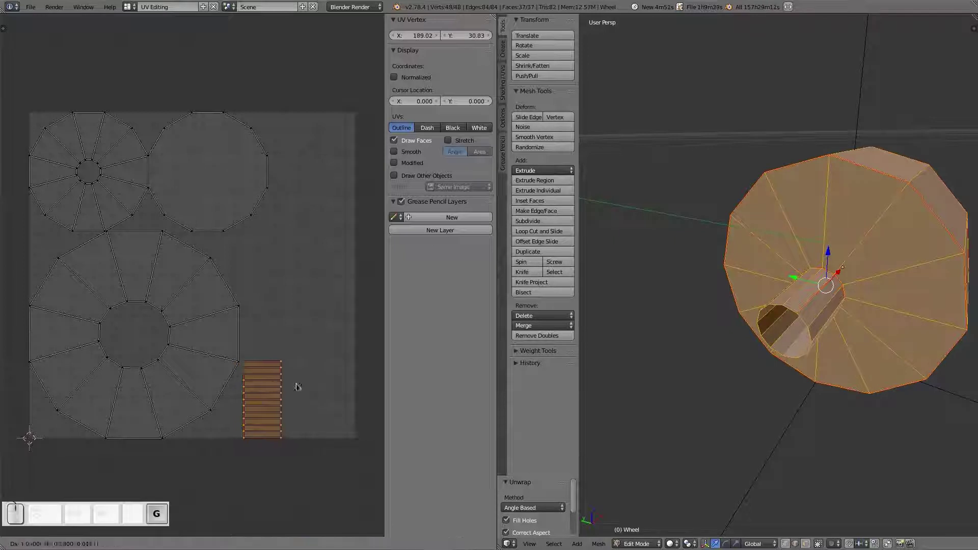
pyautogui.click(334, 158)
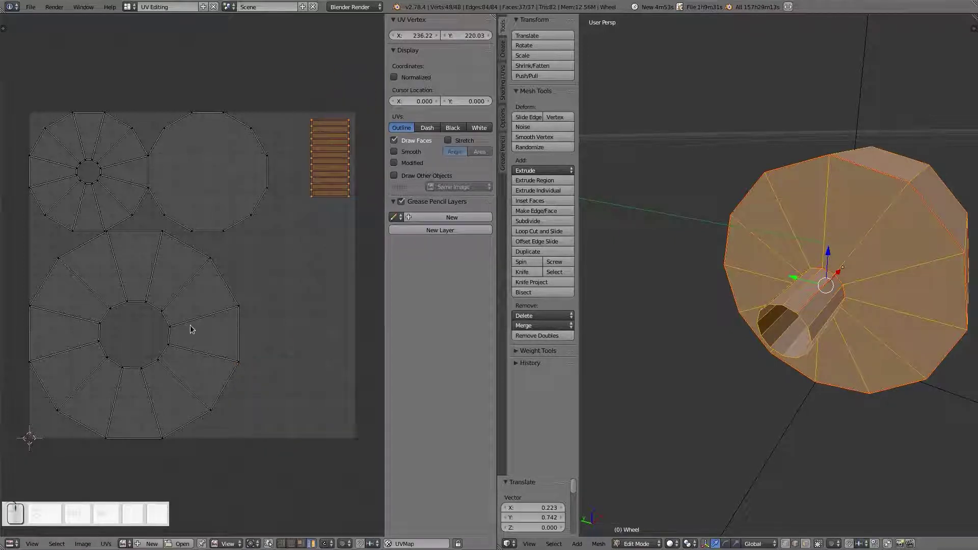
pyautogui.press('l')
# Select every second cross edge around the wheel's tread, six in all, and mark them as seams
pyautogui.moveTo(867, 210); pyautogui.dragTo(821, 210, button='middle')
pyautogui.press('a')
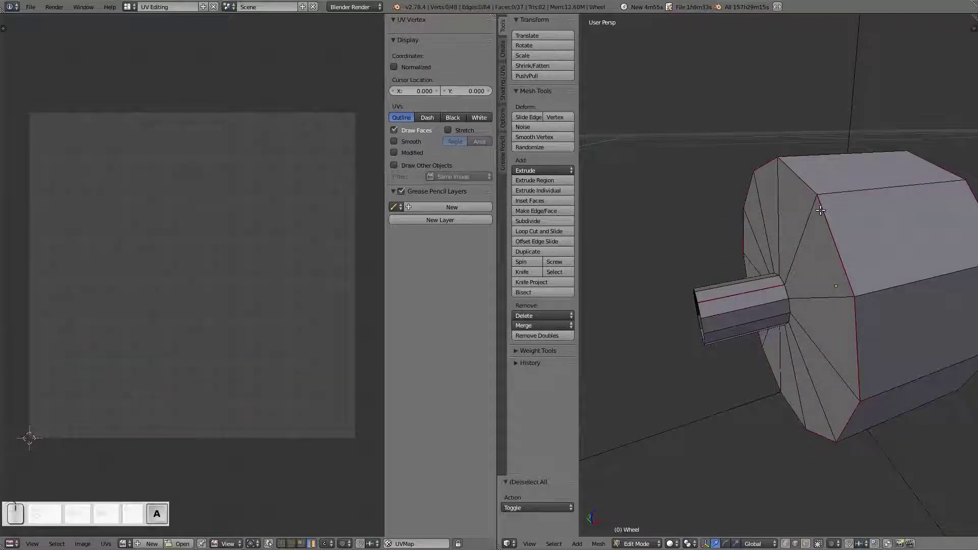
pyautogui.moveTo(867, 245); pyautogui.dragTo(838, 469, button='middle')
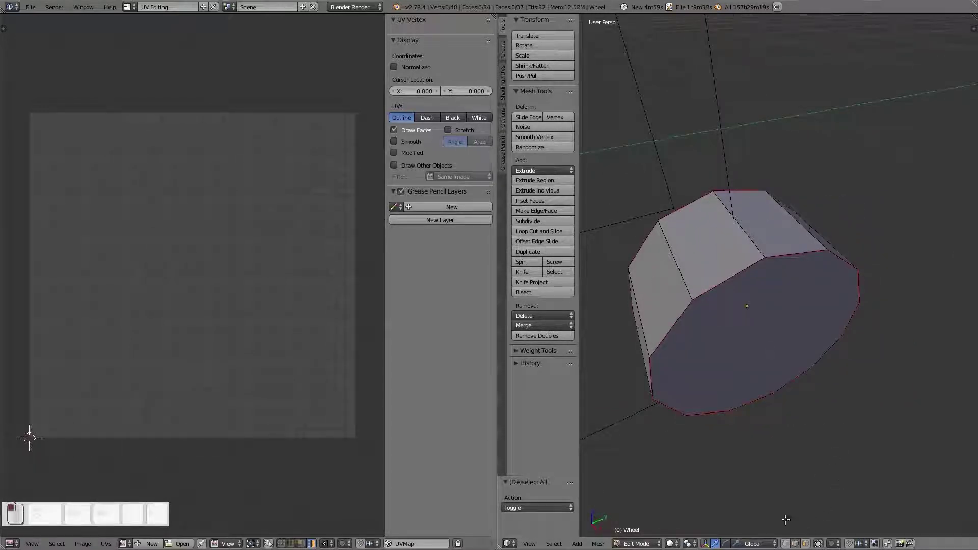
pyautogui.rightClick(729, 239)
pyautogui.moveTo(730, 239); pyautogui.dragTo(742, 311, button='middle')
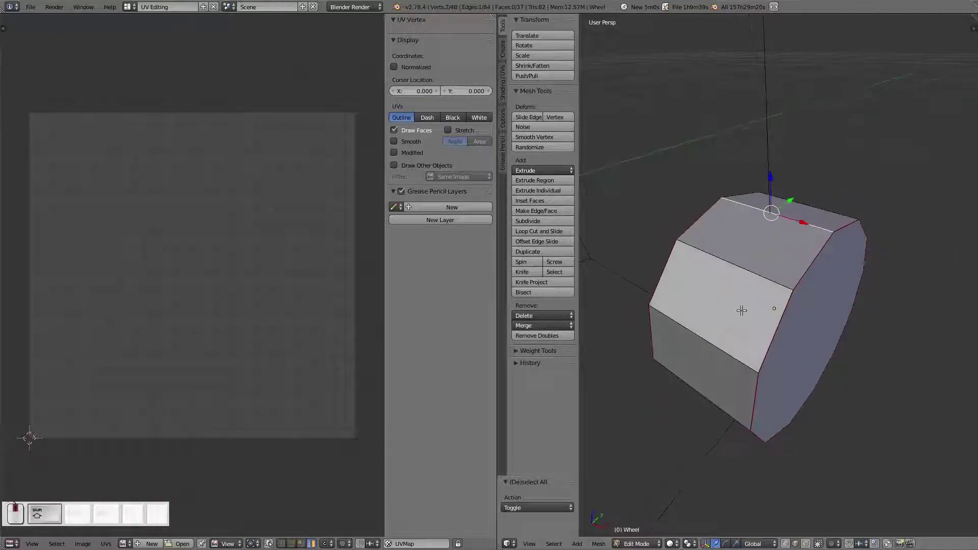
pyautogui.keyDown('shift'); pyautogui.rightClick(724, 344); pyautogui.keyUp('shift')
pyautogui.moveTo(724, 344); pyautogui.dragTo(736, 250, button='middle')
pyautogui.keyDown('shift'); pyautogui.rightClick(737, 214); pyautogui.keyUp('shift')
pyautogui.moveTo(736, 214); pyautogui.dragTo(876, 232, button='middle')
pyautogui.keyDown('shift'); pyautogui.rightClick(799, 278); pyautogui.keyUp('shift')
pyautogui.keyDown('shift'); pyautogui.rightClick(833, 230); pyautogui.keyUp('shift')
pyautogui.keyDown('shift'); pyautogui.rightClick(835, 195); pyautogui.keyUp('shift')
pyautogui.hotkey('ctrl', 'e')
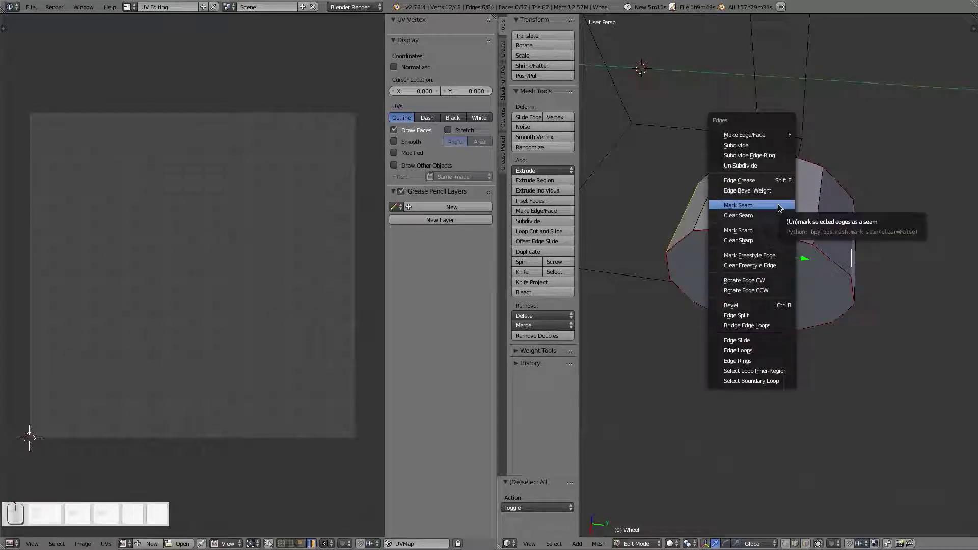
pyautogui.click(779, 204)
# Select the whole mesh and unwrap it with the added tread seams
pyautogui.press('a')
pyautogui.press('a')
pyautogui.press('u')
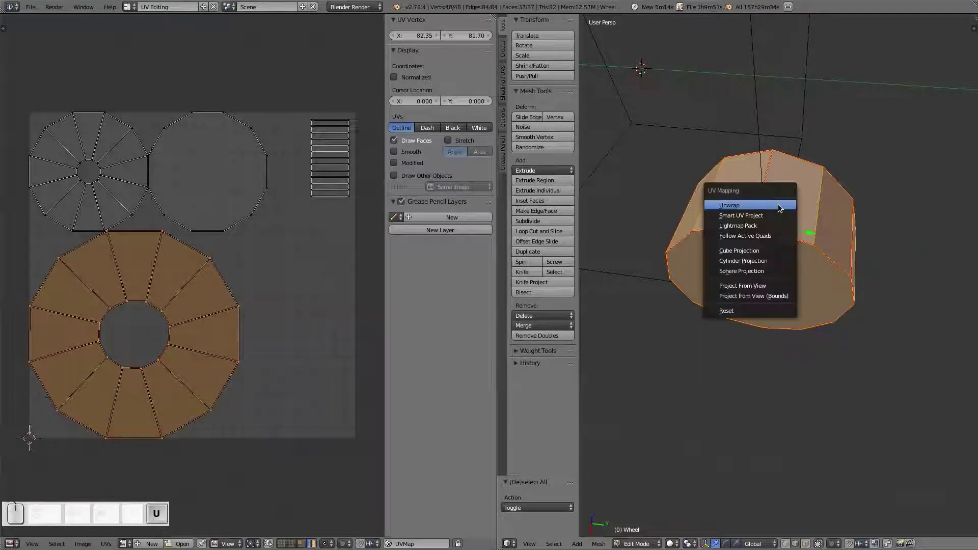
pyautogui.click(779, 204)
# Examine the six two-face tread islands in the UV layout one by one, and clear the UV selection
pyautogui.rightClick(39, 156)
pyautogui.rightClick(188, 153)
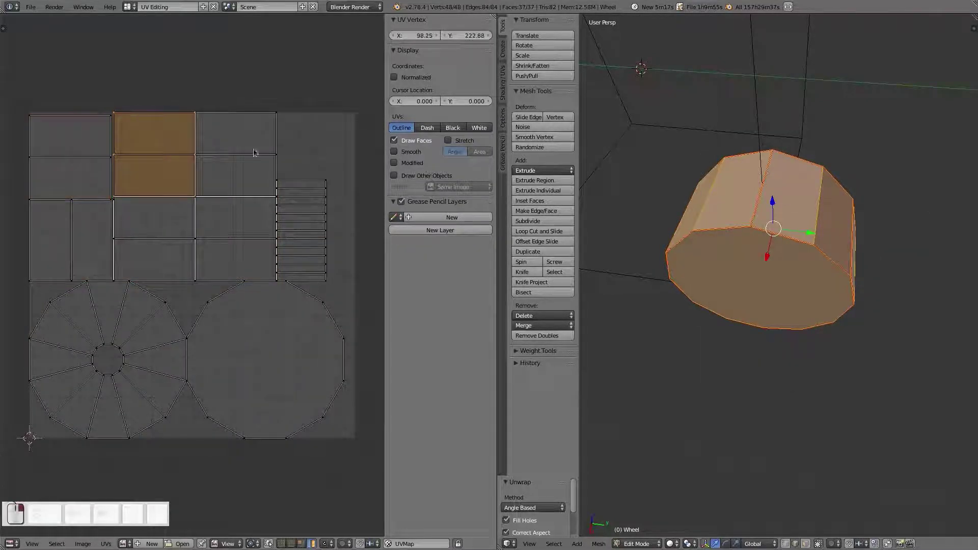
pyautogui.rightClick(262, 155)
pyautogui.rightClick(236, 231)
pyautogui.rightClick(152, 235)
pyautogui.rightClick(85, 240)
pyautogui.rightClick(95, 171)
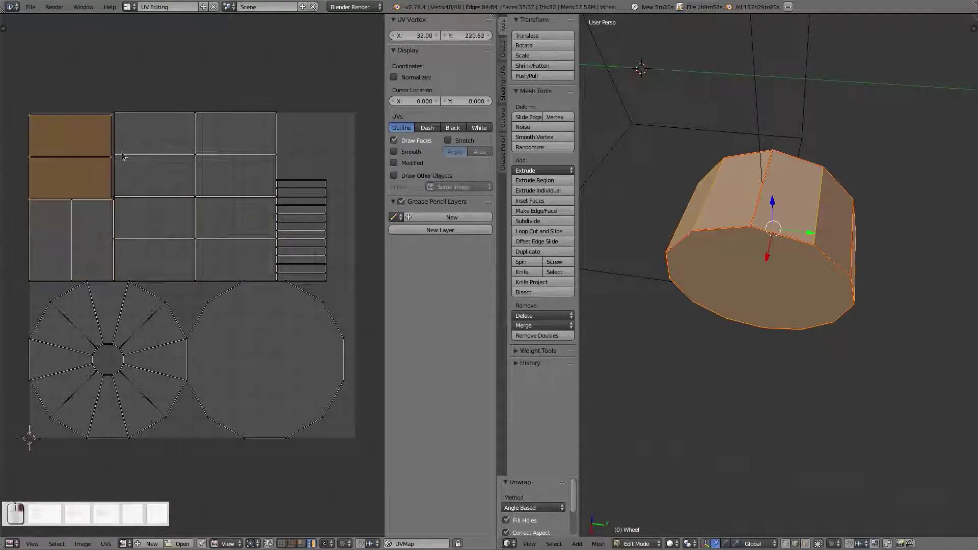
pyautogui.rightClick(152, 153)
pyautogui.rightClick(269, 148)
pyautogui.rightClick(265, 229)
pyautogui.rightClick(146, 247)
pyautogui.rightClick(63, 244)
pyautogui.press('a')
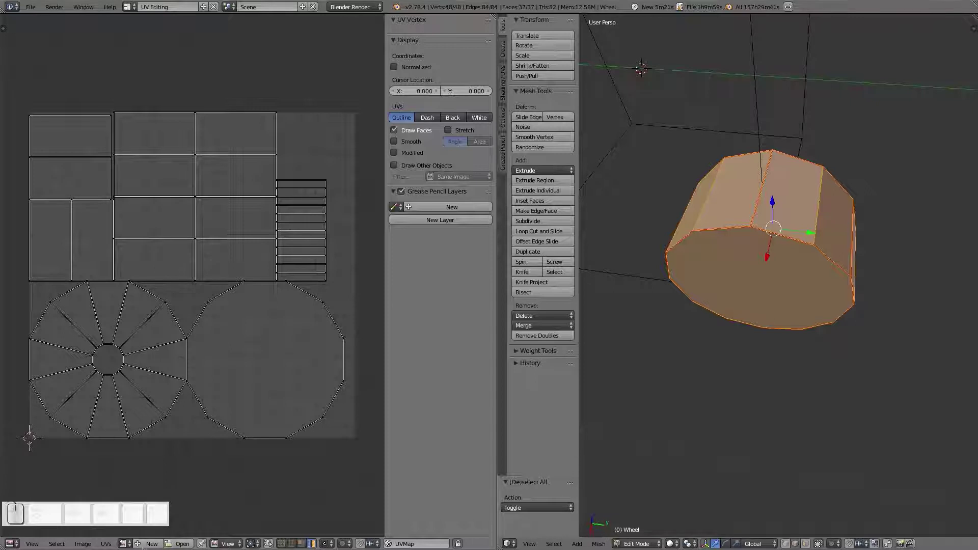
# Create a new 1024 x 1024 px image with the Color Grid generated type for the UV layout
pyautogui.click(146, 545)
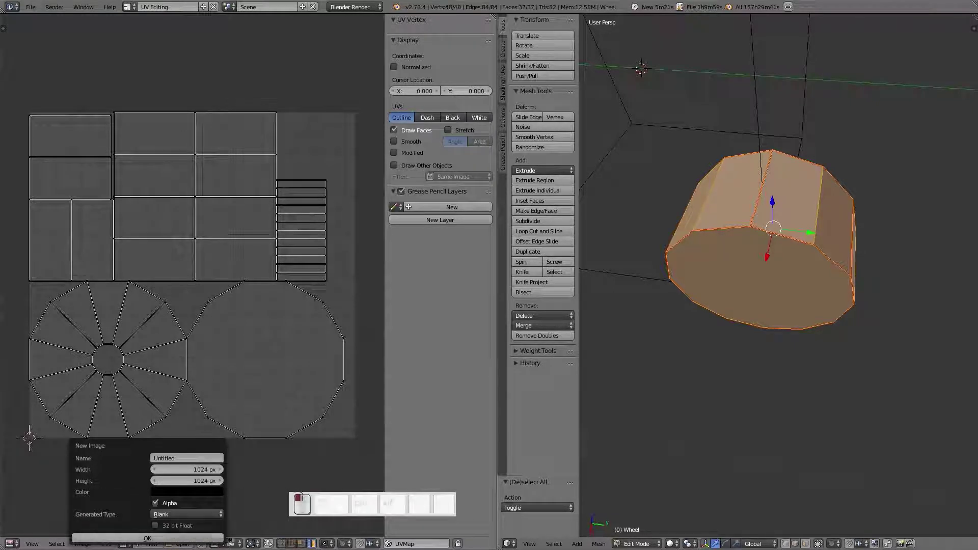
pyautogui.click(173, 514)
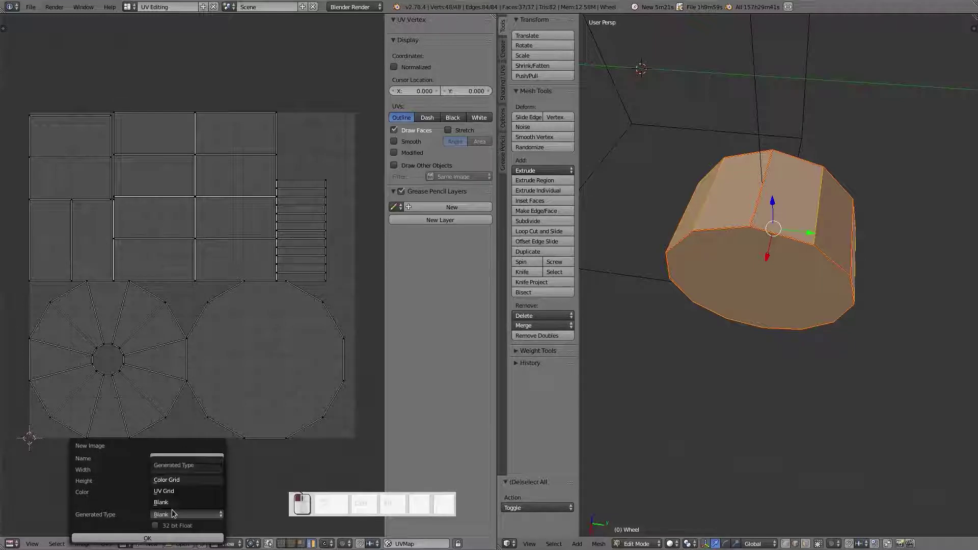
pyautogui.click(176, 478)
pyautogui.click(143, 539)
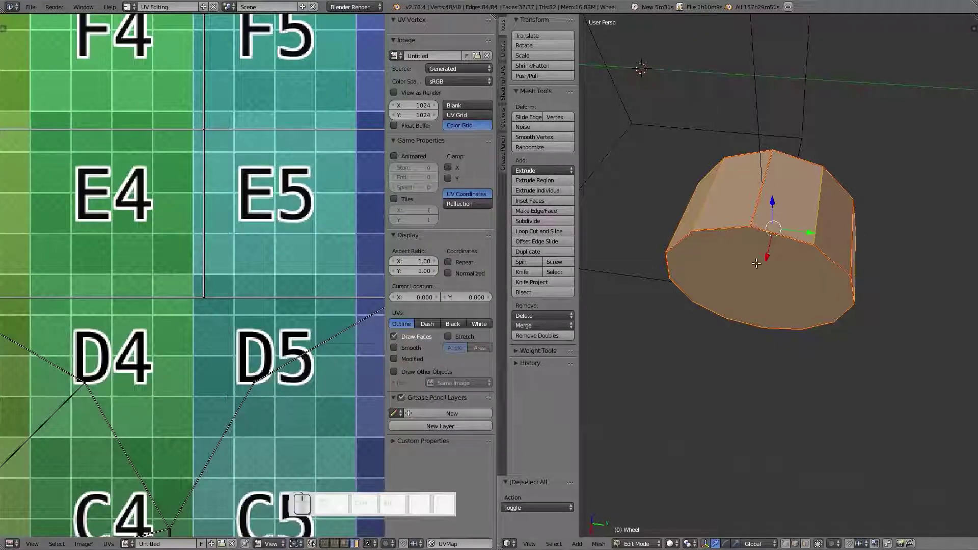
# Display the color grid on the wheel with textured viewport shading, keeping the whole mesh selected
pyautogui.press('z')
pyautogui.click(768, 223)
pyautogui.press('z')
pyautogui.click(761, 175)
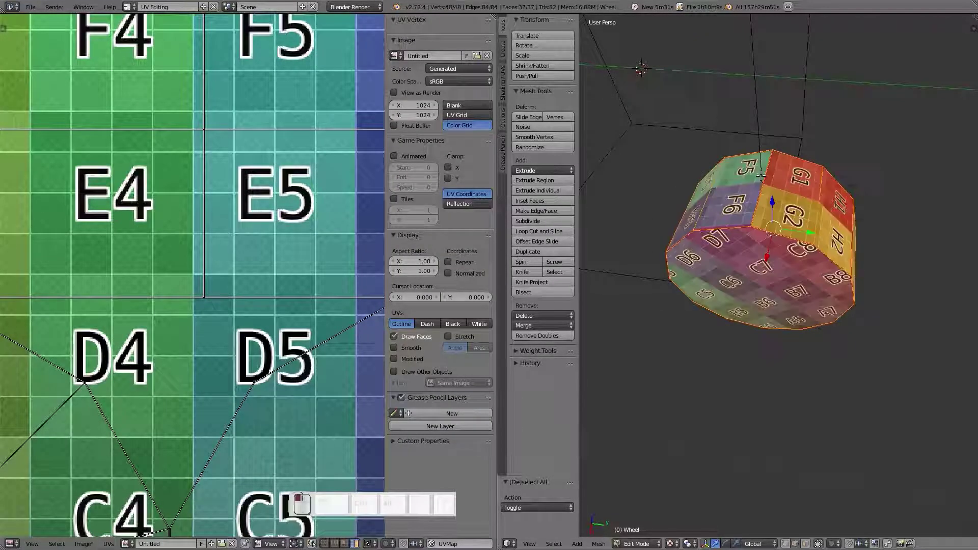
pyautogui.press('a')
pyautogui.press('a')
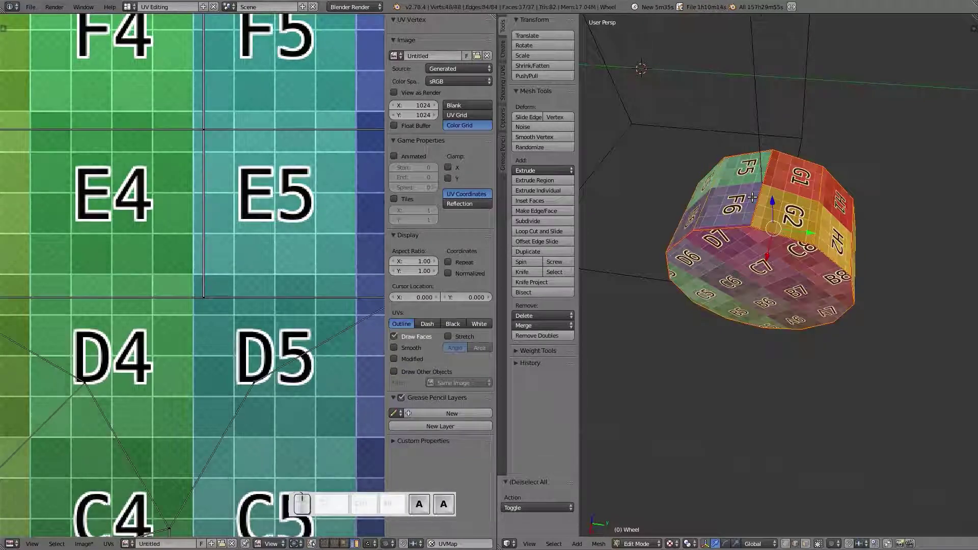
pyautogui.press('Home')
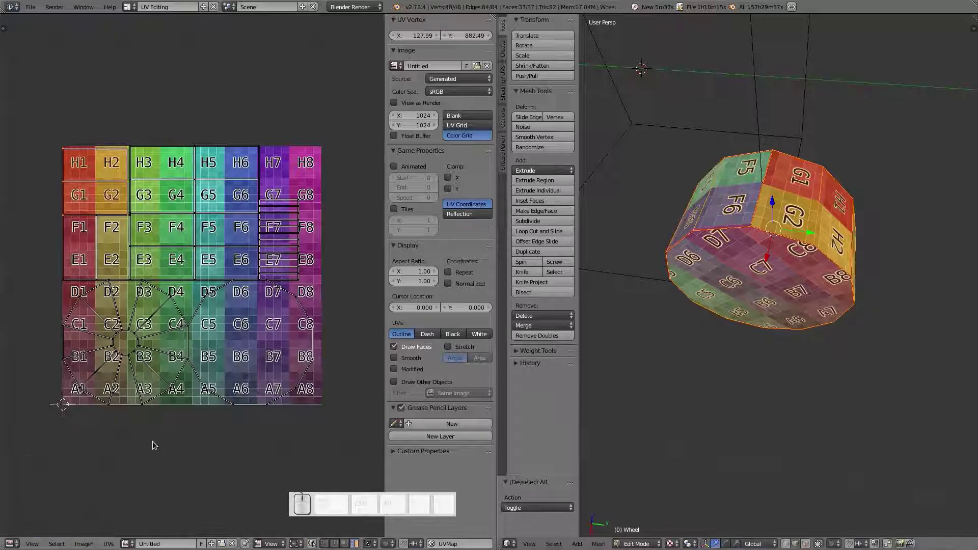
# Move two-face tread islands over the one covering cells G1 to H2 so that they share the same texture area
pyautogui.click(107, 544)
pyautogui.click(118, 524)
pyautogui.scroll(2, 182, 295)
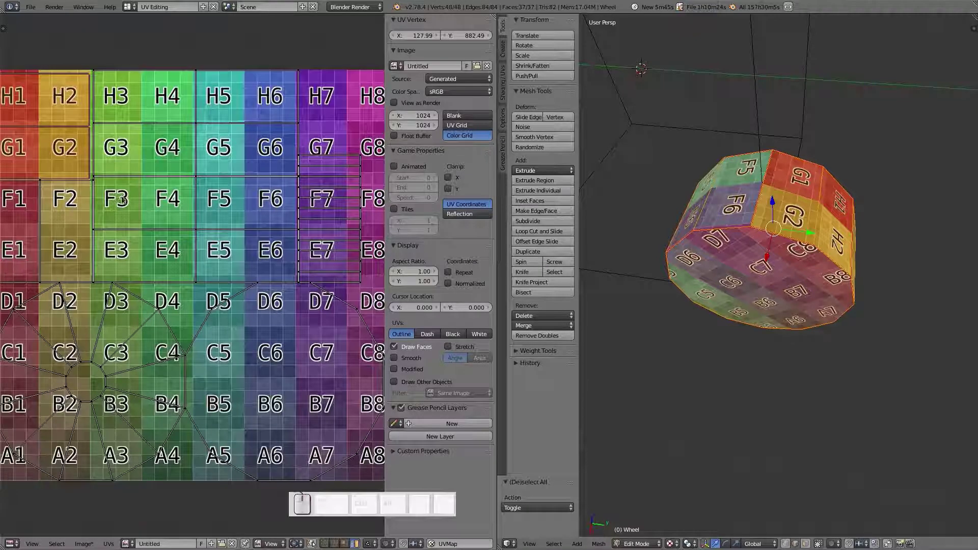
pyautogui.moveTo(121, 198); pyautogui.dragTo(244, 245, button='middle')
pyautogui.press('g')
pyautogui.click(217, 220)
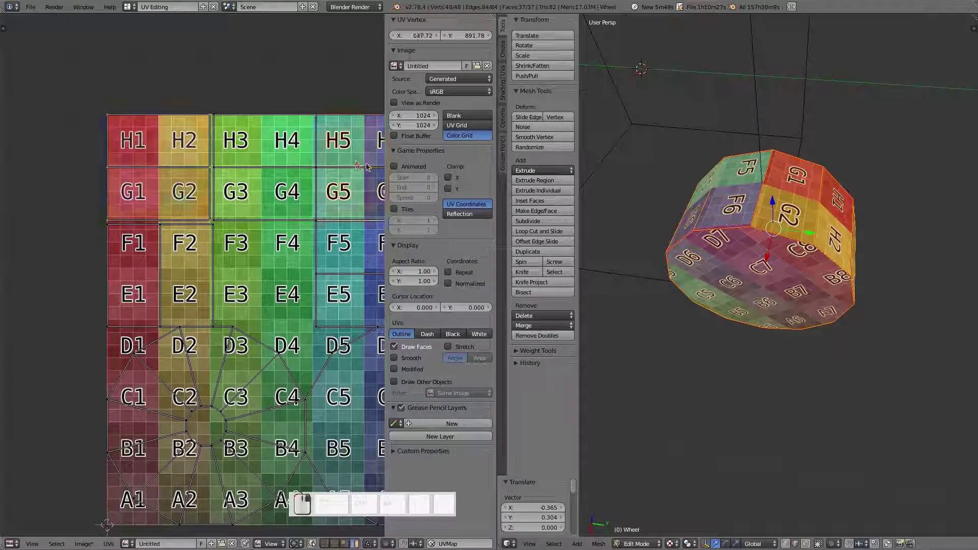
pyautogui.press('g')
pyautogui.click(98, 158)
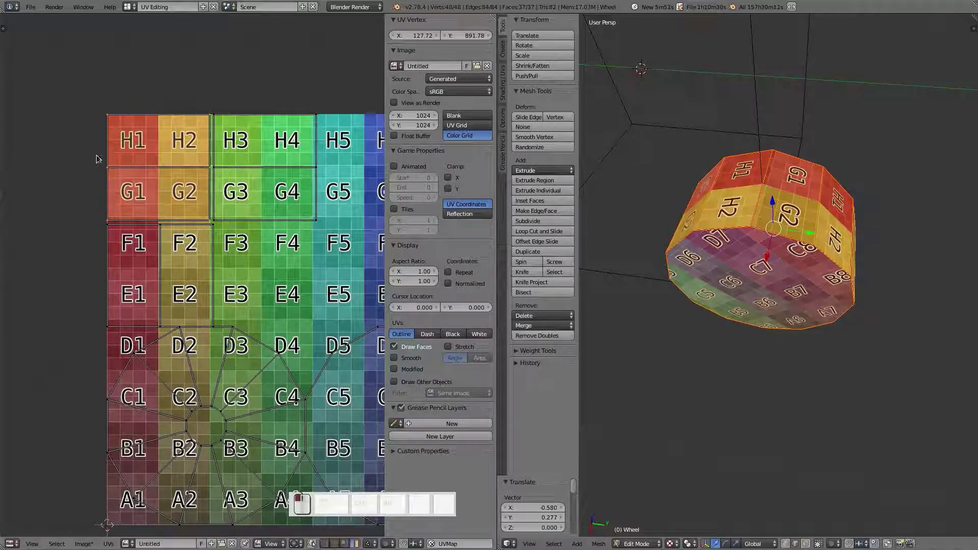
# Rotate the upright tread islands on cells E1 to F2 by -90° and stack them on the G1 to H2 block
pyautogui.keyDown('shift'); pyautogui.rightClick(132, 265); pyautogui.keyUp('shift')
pyautogui.scroll(-3, 231, 283)
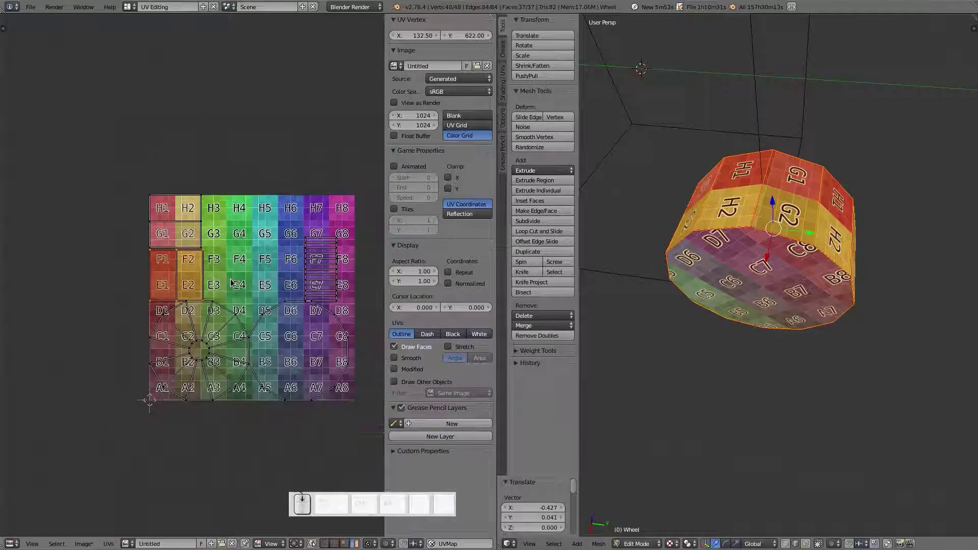
pyautogui.scroll(2, 231, 284)
pyautogui.press('r')
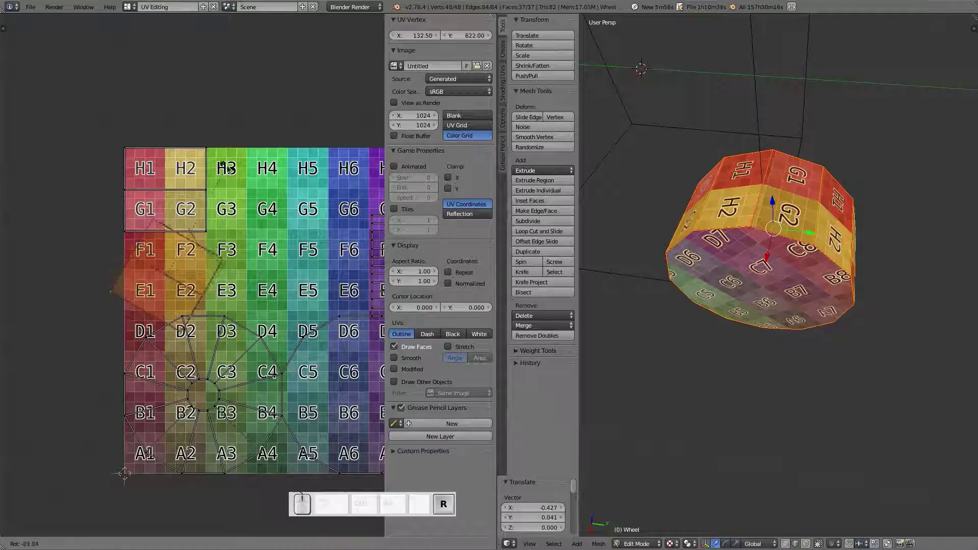
pyautogui.click(171, 160)
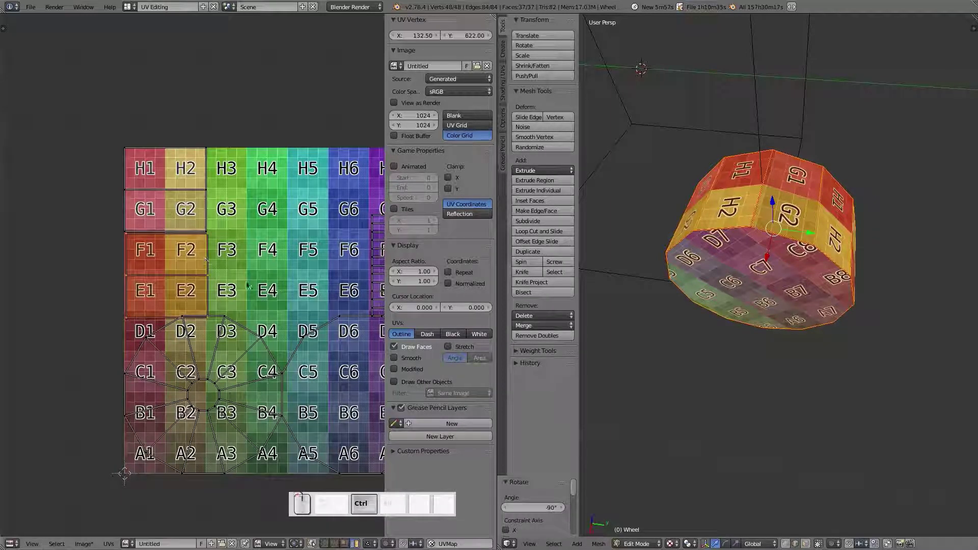
pyautogui.press('g')
pyautogui.click(220, 176)
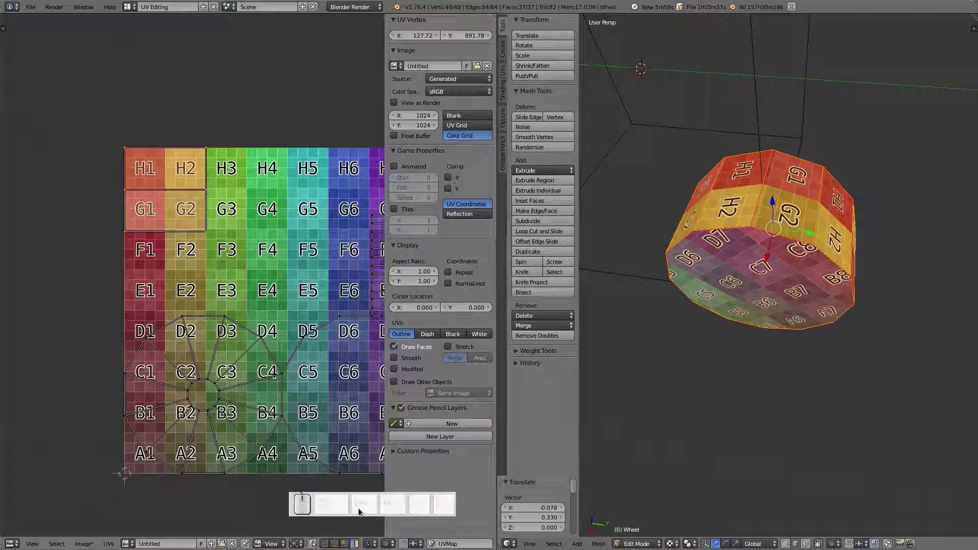
# Examine the orientation of the grid labels around the wheel's tread from several sides
pyautogui.moveTo(359, 511); pyautogui.dragTo(75, 528)
pyautogui.press('a')
pyautogui.moveTo(695, 238); pyautogui.dragTo(781, 203, button='middle')
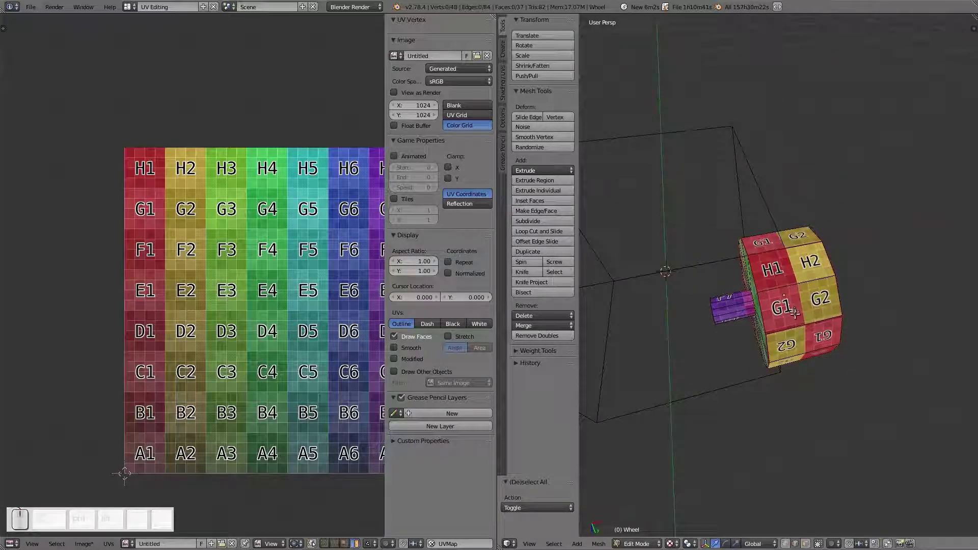
pyautogui.moveTo(795, 313); pyautogui.dragTo(768, 280, button='middle')
pyautogui.rightClick(781, 364)
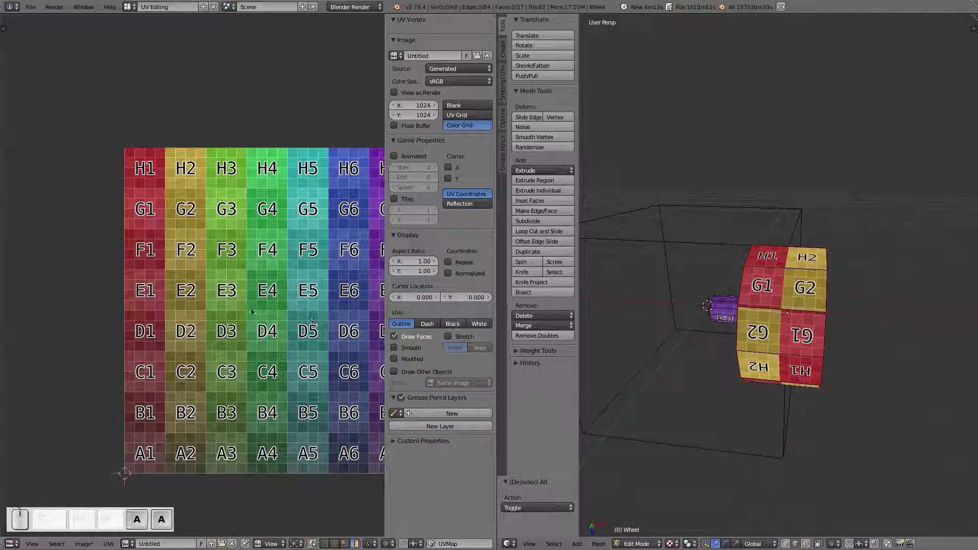
pyautogui.press('a')
pyautogui.press('a')
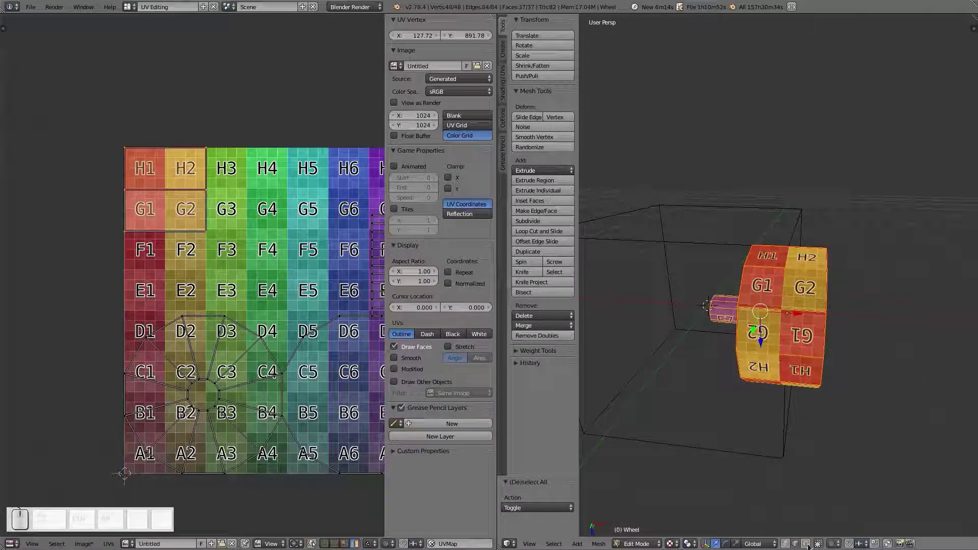
# Select the two adjacent tread faces with upside-down labels, rotate their UVs 180° and clear the selection
pyautogui.rightClick(788, 365)
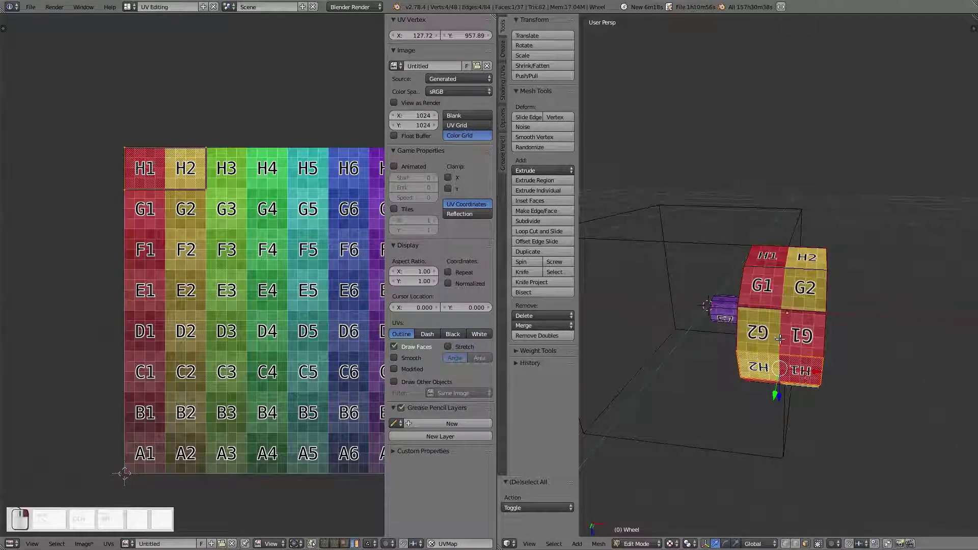
pyautogui.rightClick(764, 336)
pyautogui.keyDown('shift'); pyautogui.rightClick(770, 365); pyautogui.keyUp('shift')
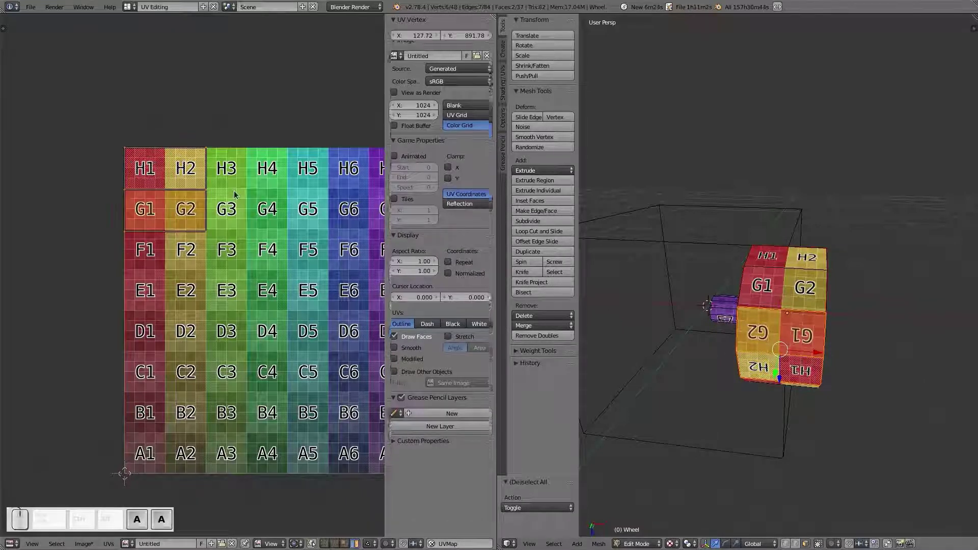
pyautogui.press('r')
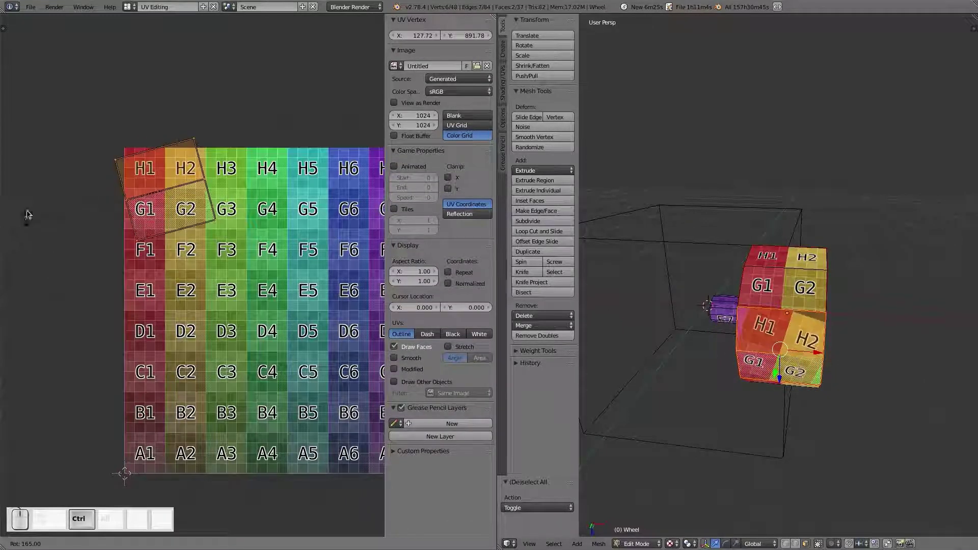
pyautogui.click(35, 196)
pyautogui.press('a')
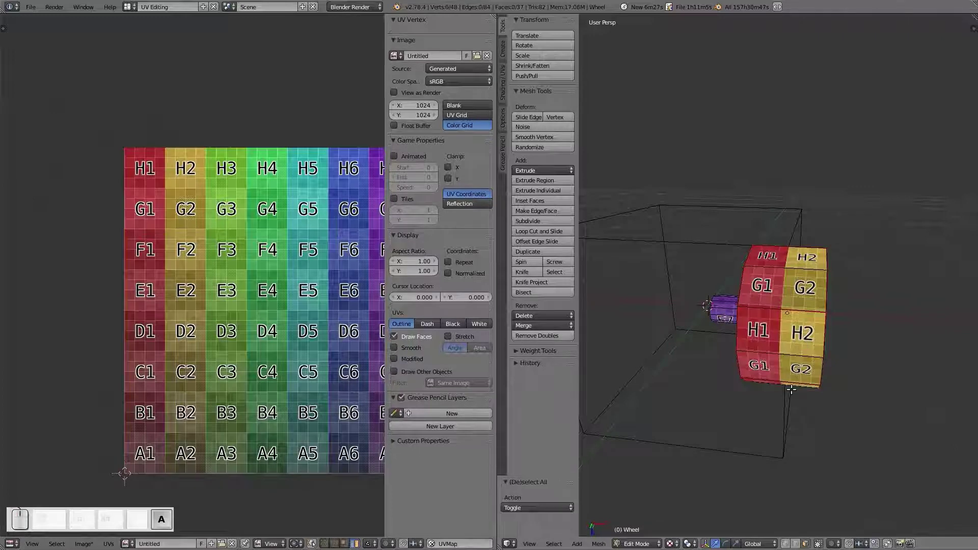
# With the whole mesh selected, move the outer cap's round UV island to the grid's upper middle, about -0.218 in X and 0.538 in Y
pyautogui.scroll(5, 784, 240)
pyautogui.moveTo(784, 240); pyautogui.dragTo(714, 273, button='middle')
pyautogui.press('a')
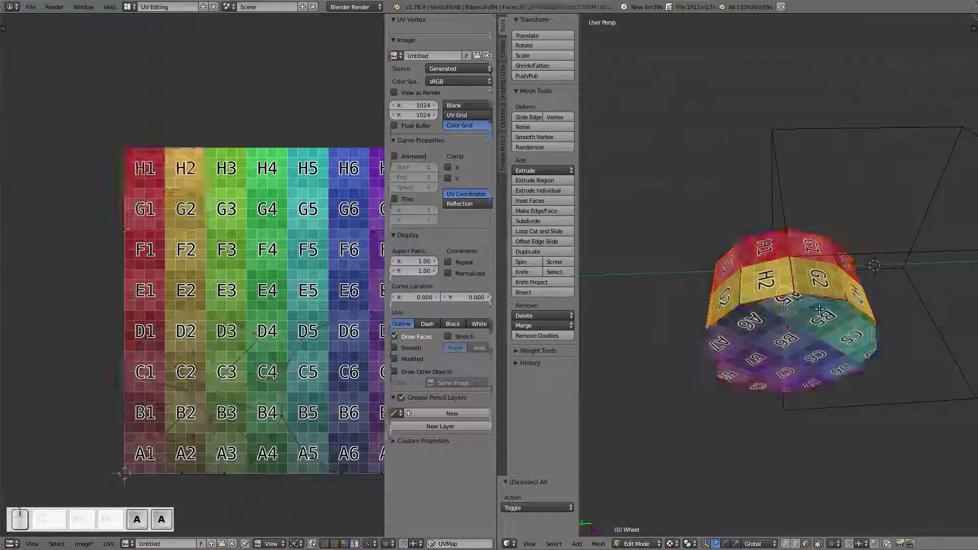
pyautogui.scroll(-2, 289, 399)
pyautogui.rightClick(220, 359)
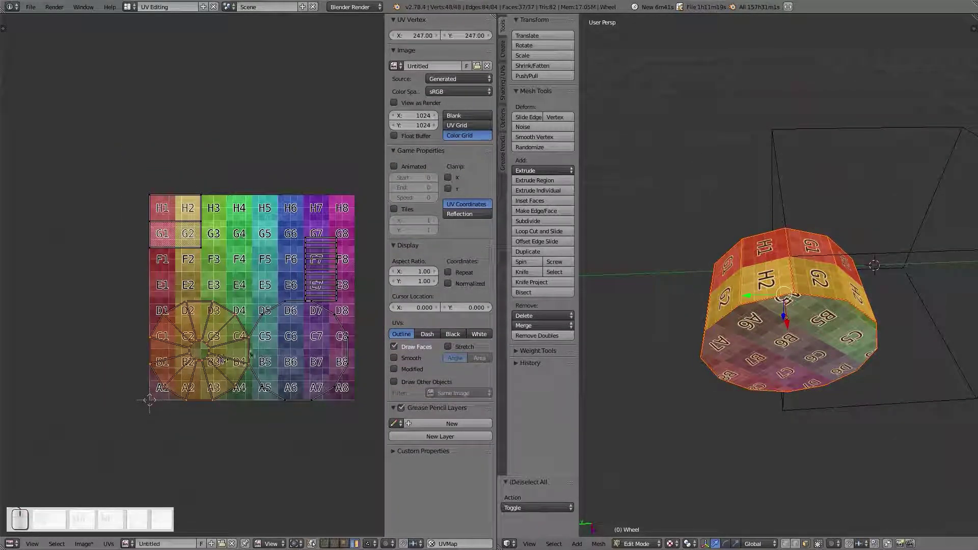
pyautogui.rightClick(300, 348)
pyautogui.press('g')
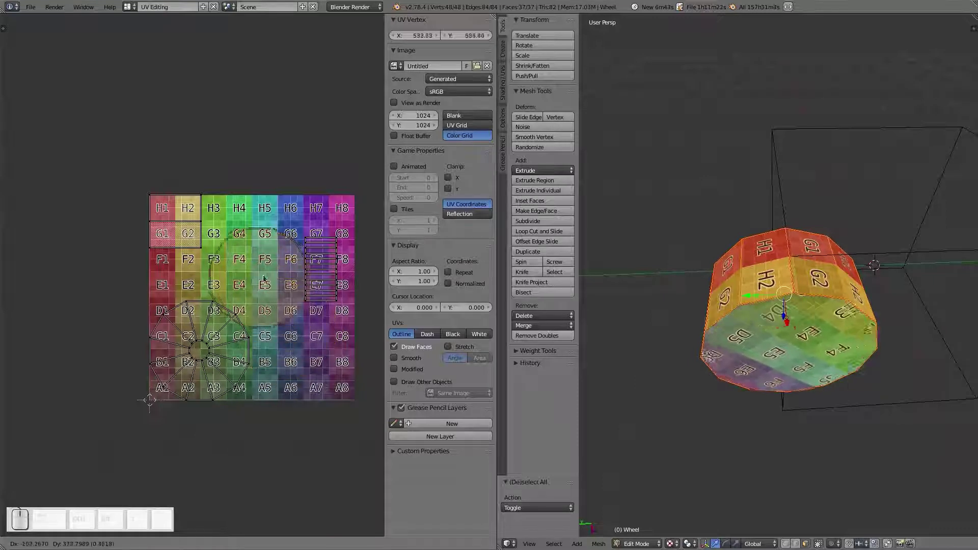
pyautogui.press('ctrl')
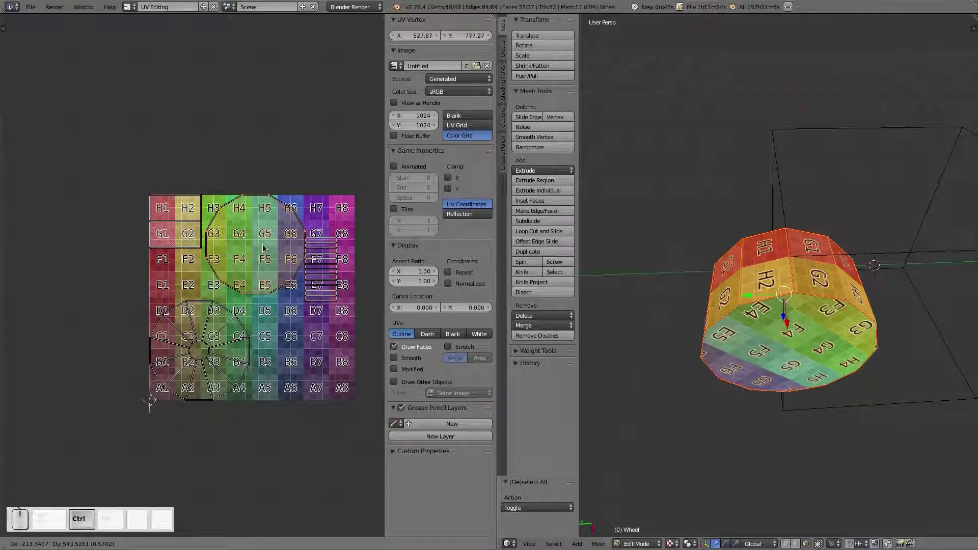
pyautogui.click(261, 247)
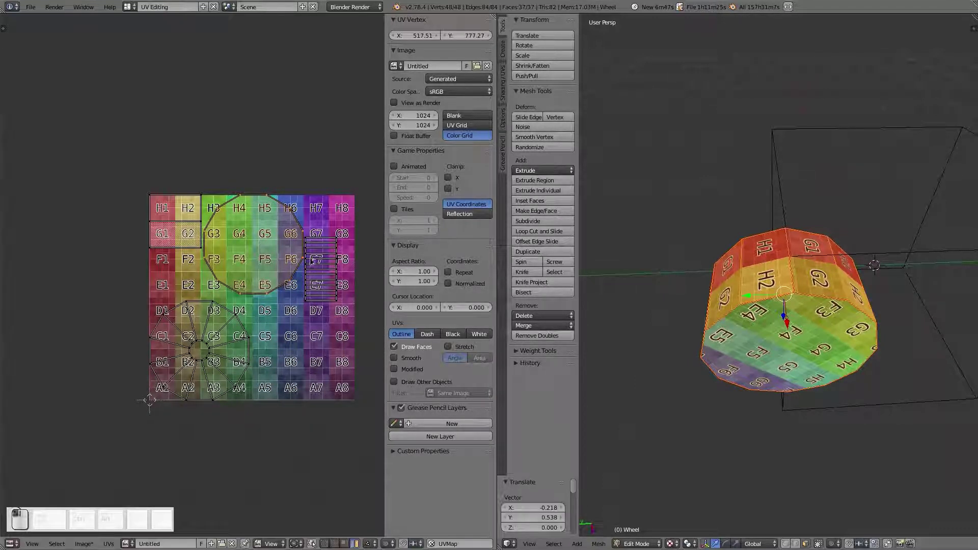
# Move the axle's striped UV island into the grid's upper-right corner and shift the spoked inner-face island slightly up, clear of the grid edge
pyautogui.rightClick(327, 272)
pyautogui.press('g')
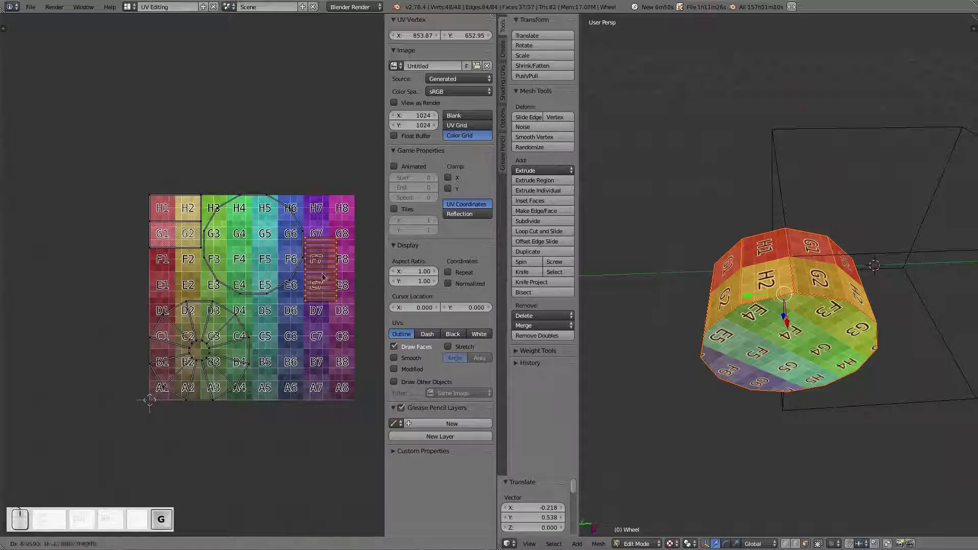
pyautogui.click(349, 213)
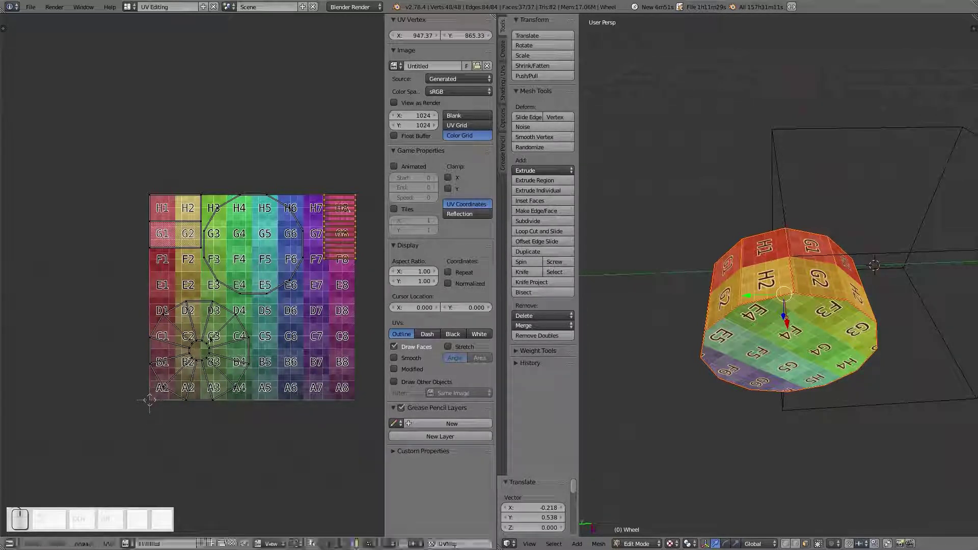
pyautogui.rightClick(209, 338)
pyautogui.press('g')
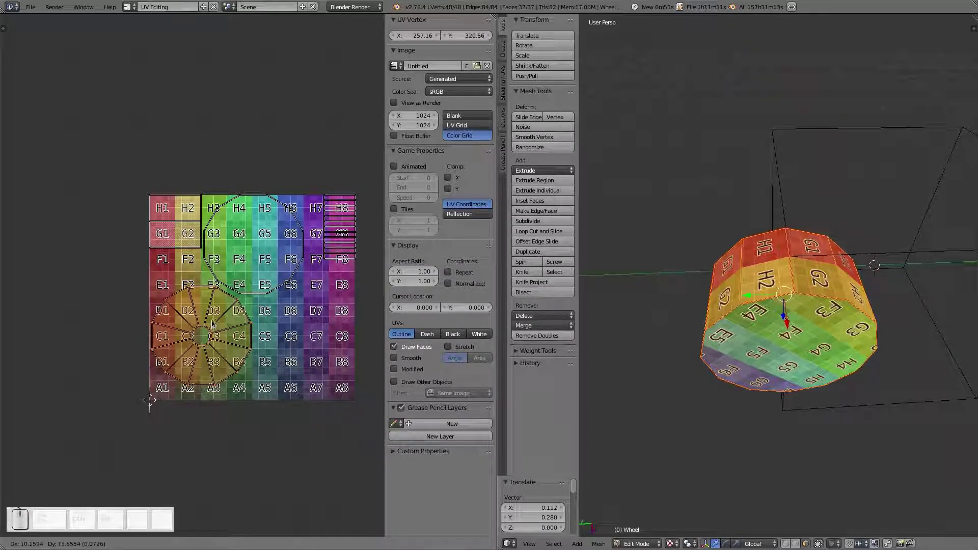
pyautogui.click(212, 323)
# Put the wheel back in Object Mode and switch to the Default screen layout
pyautogui.press('a')
pyautogui.press('Tab')
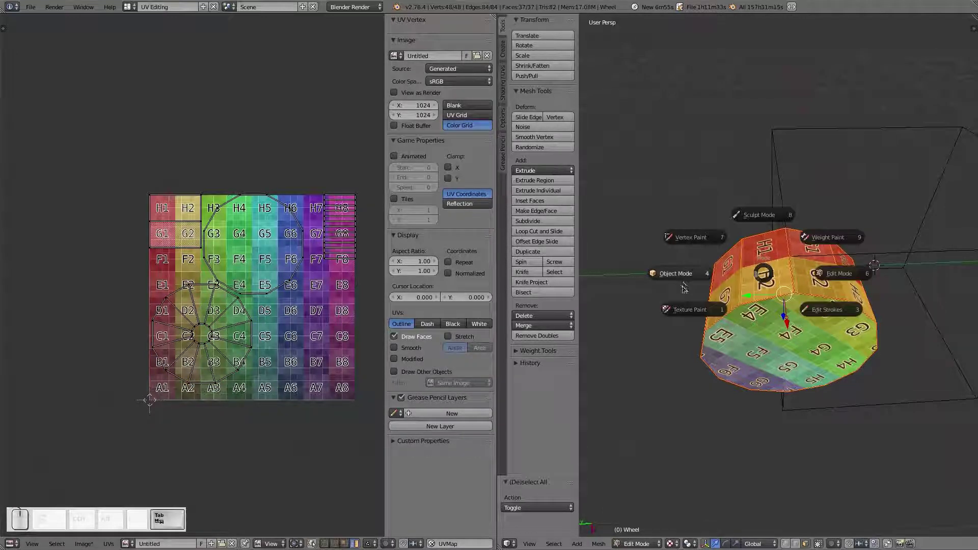
pyautogui.click(685, 289)
pyautogui.moveTo(724, 308); pyautogui.dragTo(702, 280, button='middle')
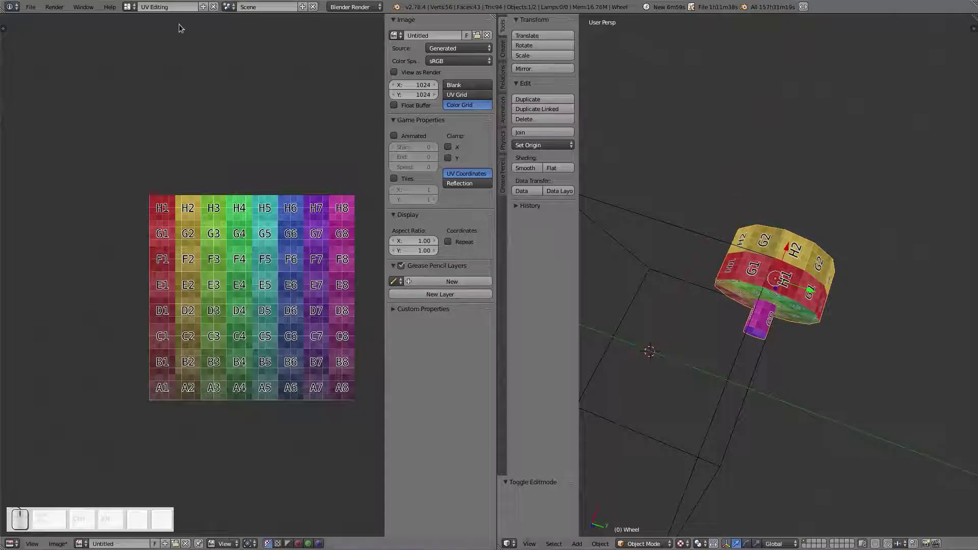
pyautogui.click(127, 6)
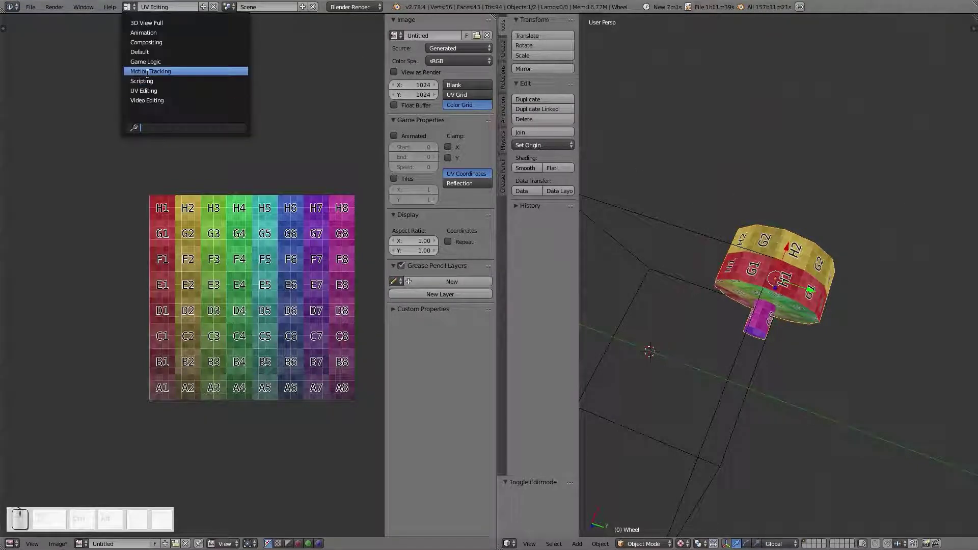
pyautogui.click(153, 60)
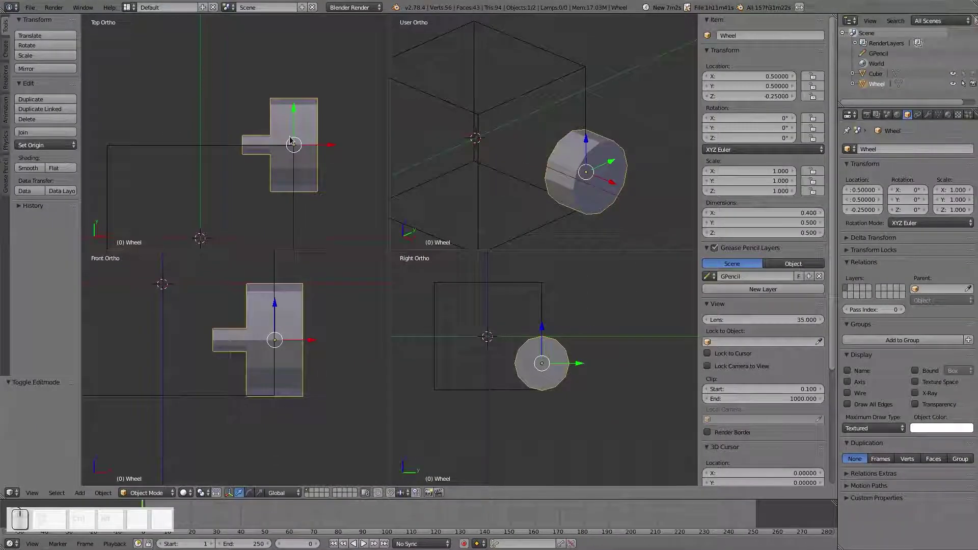
# Duplicate the wheel and place the copy 1 unit along negative Y, at Y -0.5
pyautogui.scroll(-4, 291, 138)
pyautogui.keyDown('shift'); pyautogui.moveTo(277, 154); pyautogui.dragTo(280, 124, button='middle'); pyautogui.keyUp('shift')
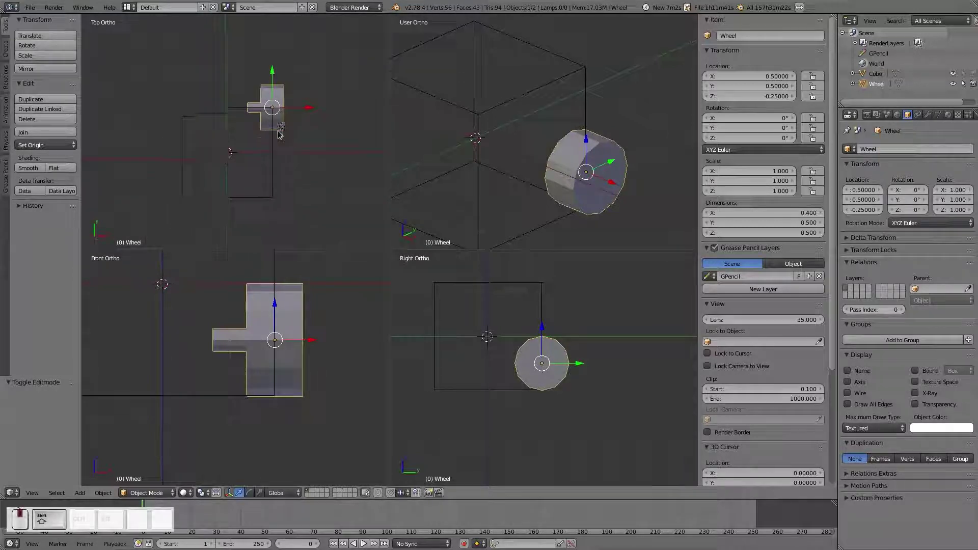
pyautogui.hotkey('shift', 'd')
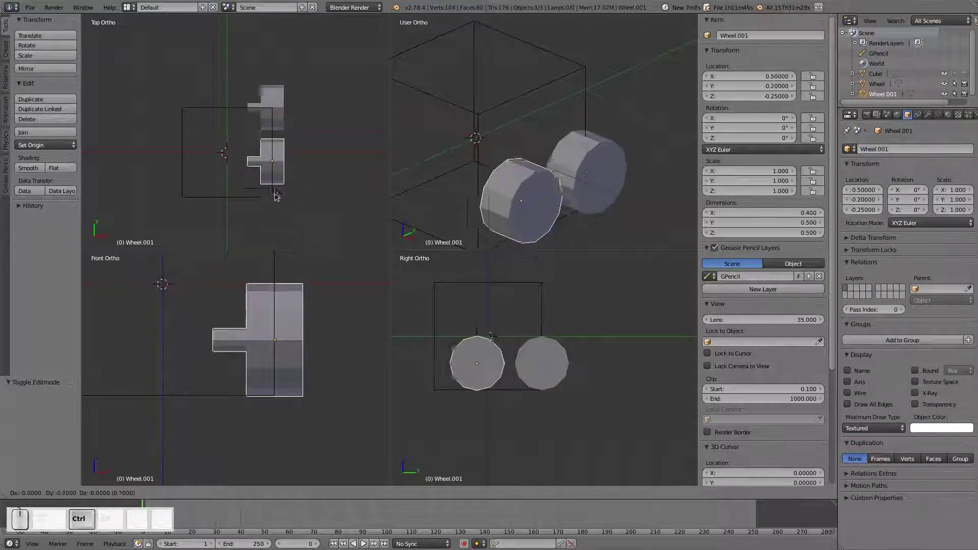
pyautogui.click(275, 228)
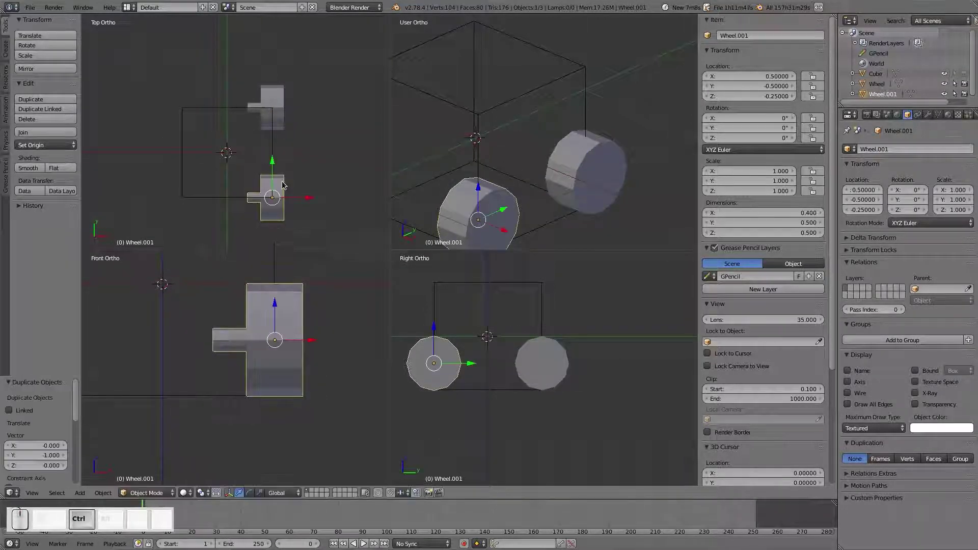
# Duplicate both wheels 1 unit along negative X and rotate the copies 180° about Z so their axles face inward
pyautogui.keyDown('shift'); pyautogui.rightClick(278, 119); pyautogui.keyUp('shift')
pyautogui.hotkey('shift', 'd')
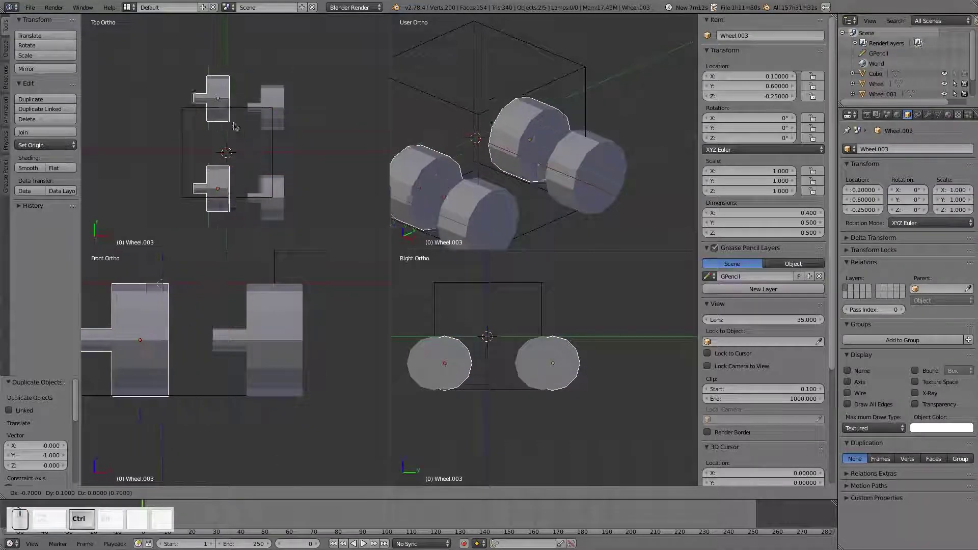
pyautogui.click(203, 133)
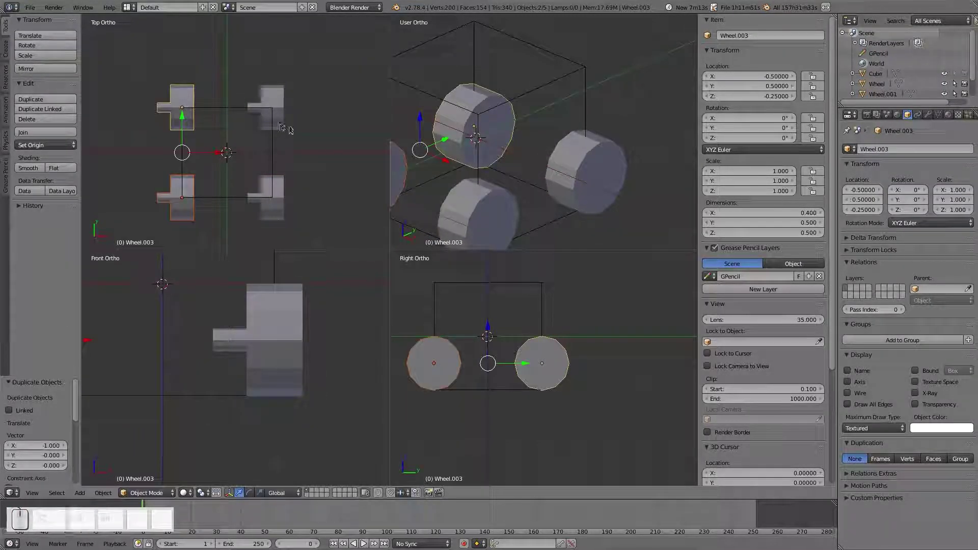
pyautogui.press('r')
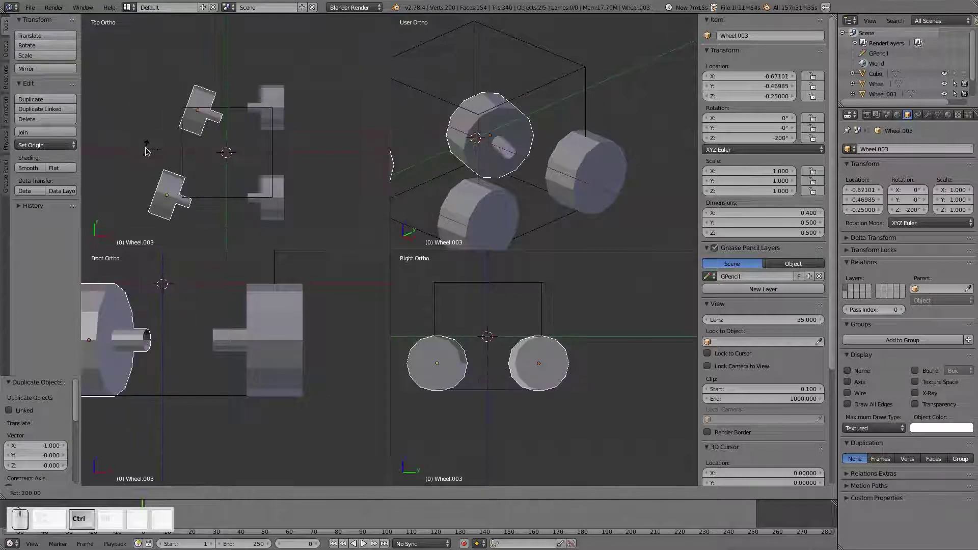
pyautogui.keyDown('ctrl'); pyautogui.click(136, 163); pyautogui.keyUp('ctrl')
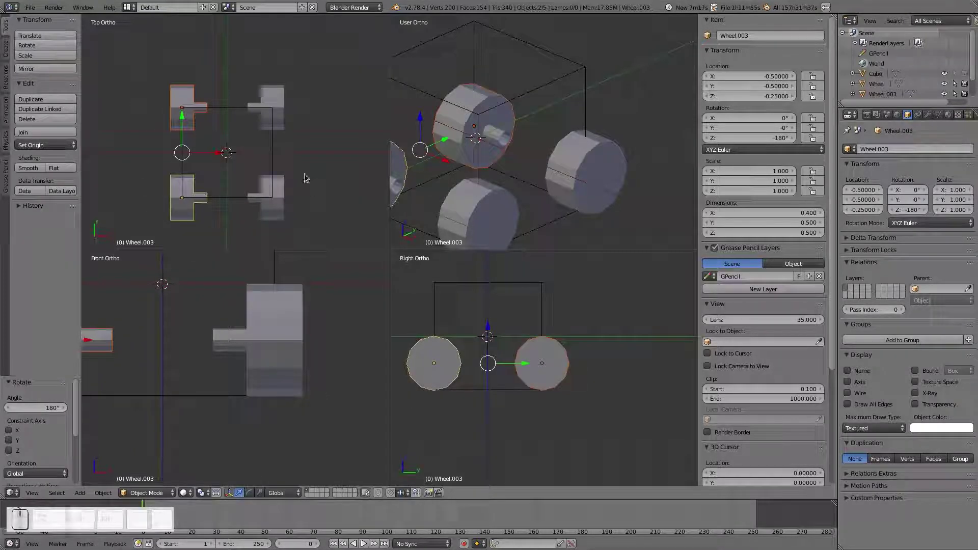
# Rename the front-left wheel, at X -0.5 and Y 0.5, as Wheel_FL
pyautogui.press('a')
pyautogui.rightClick(193, 105)
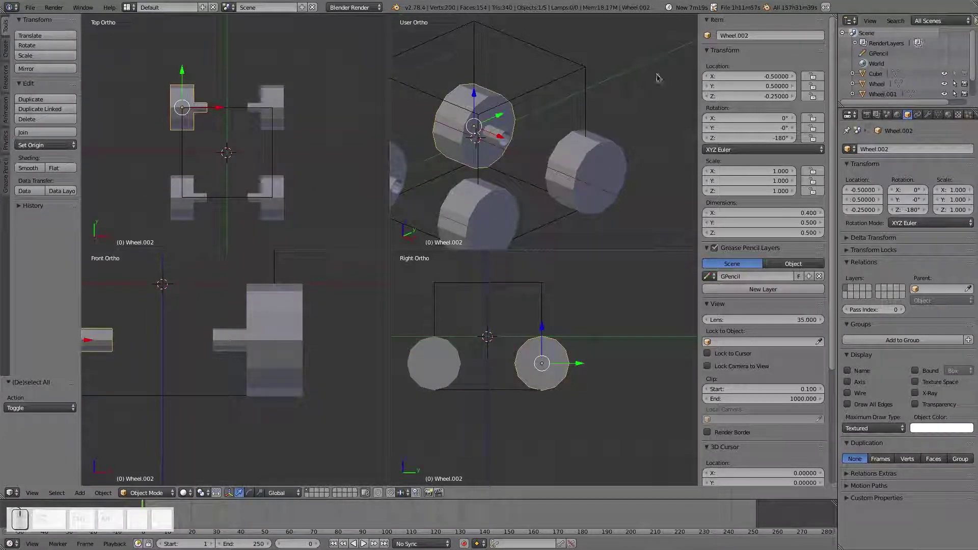
pyautogui.click(771, 36)
pyautogui.write('Wh')
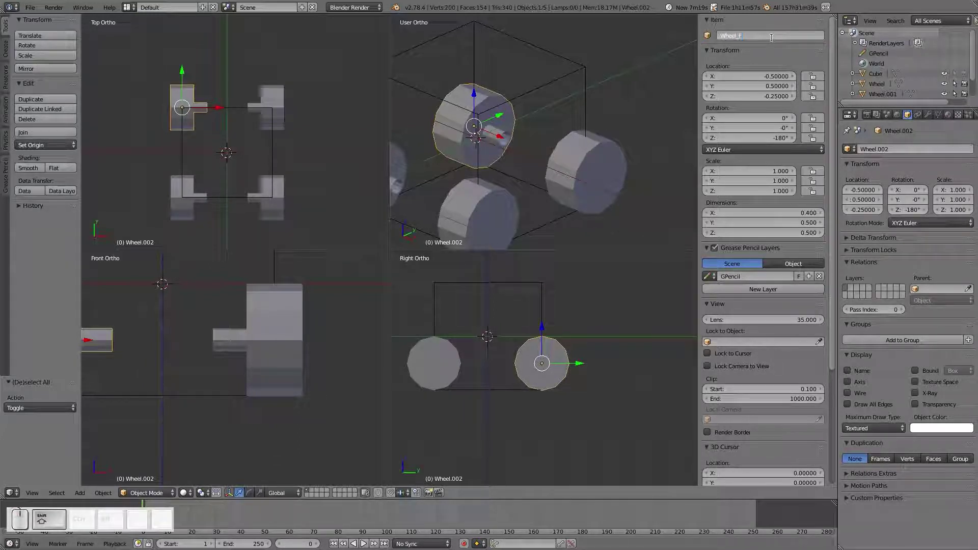
pyautogui.write('eel_F')
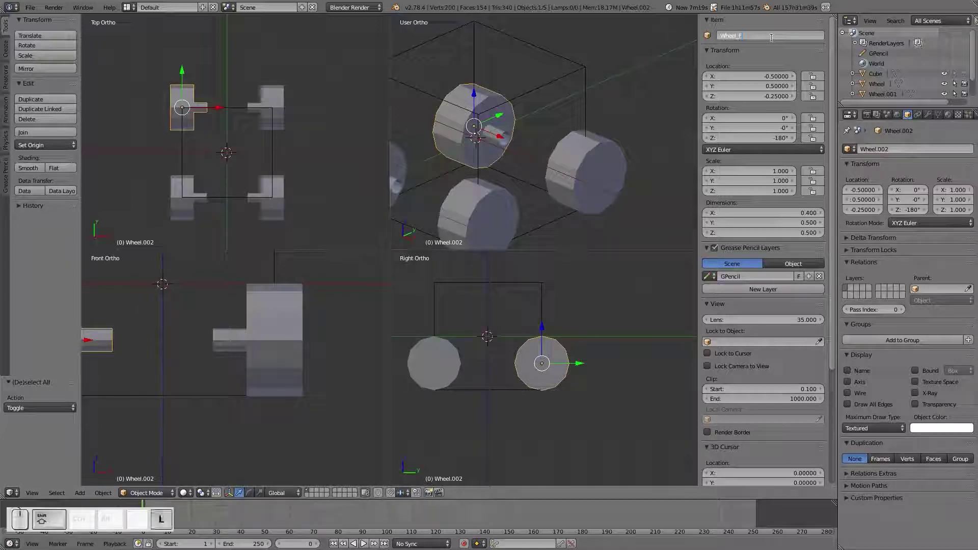
pyautogui.write('L')
pyautogui.press('Return')
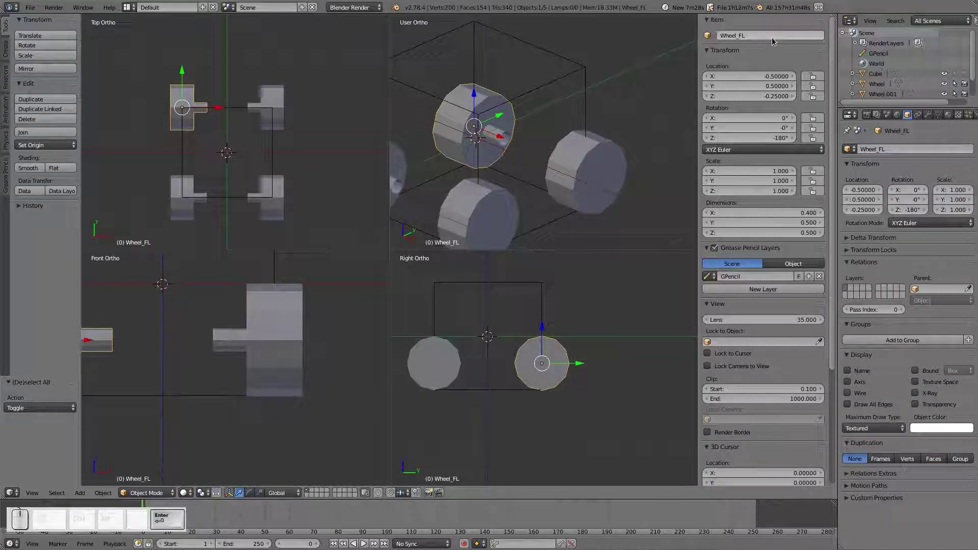
# Rename the front-right wheel, at X 0.5 and Y 0.5, as Wheel_FR
pyautogui.rightClick(278, 104)
pyautogui.click(773, 36)
pyautogui.press('End')
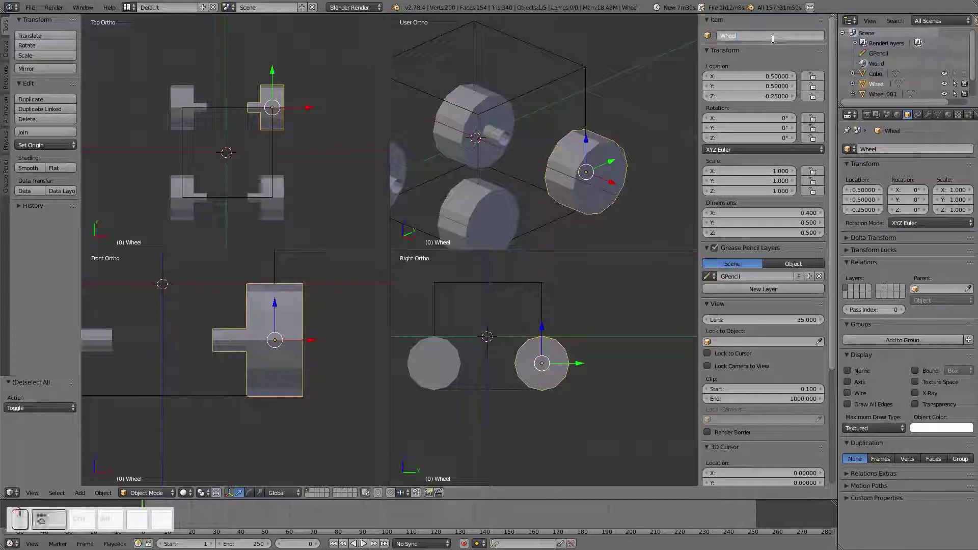
pyautogui.write('_FR')
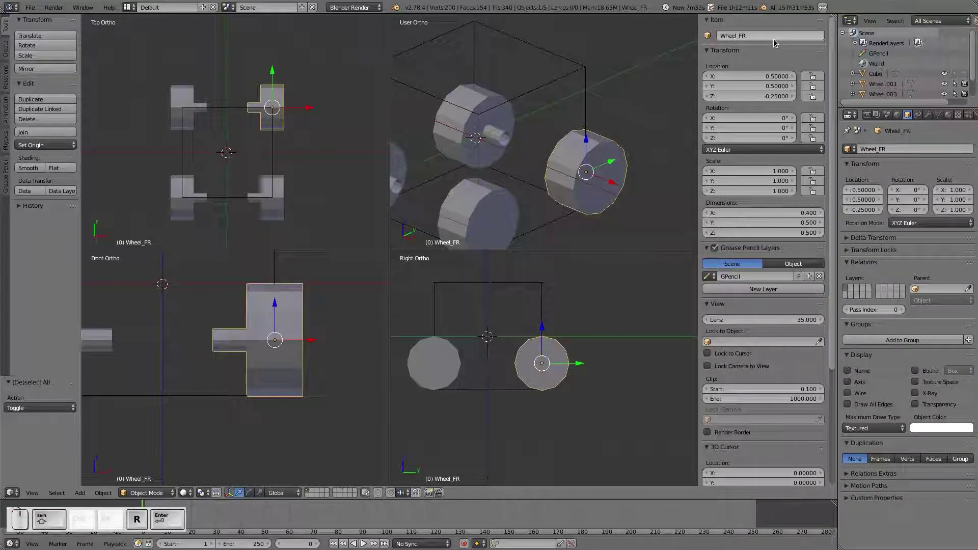
pyautogui.press('Return')
# Rename the rear-right wheel, at X 0.5 and Y -0.5, as Wheel_RR
pyautogui.rightClick(269, 213)
pyautogui.click(773, 36)
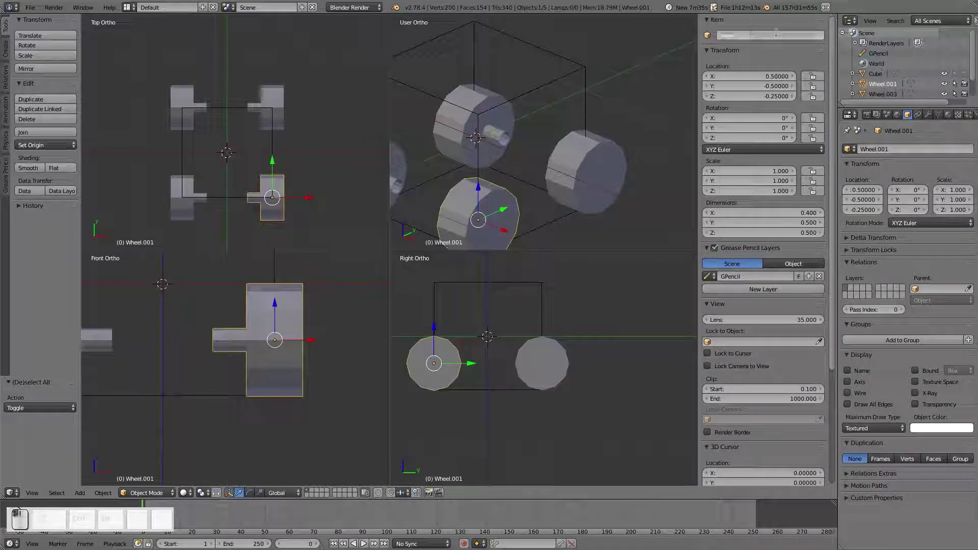
pyautogui.press('End')
pyautogui.press('BackSpace')
pyautogui.press('BackSpace')
pyautogui.press('BackSpace')
pyautogui.press('BackSpace')
pyautogui.write('_RR')
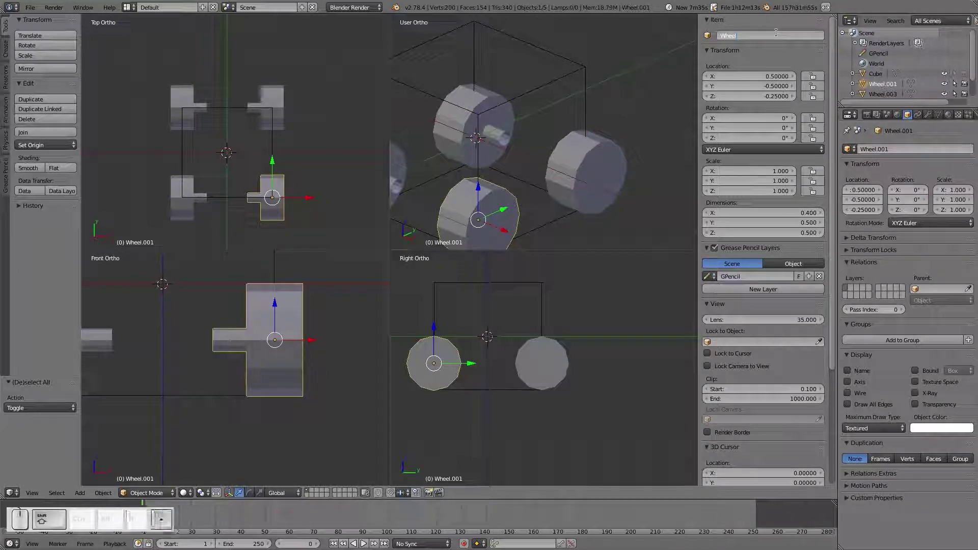
pyautogui.press('Return')
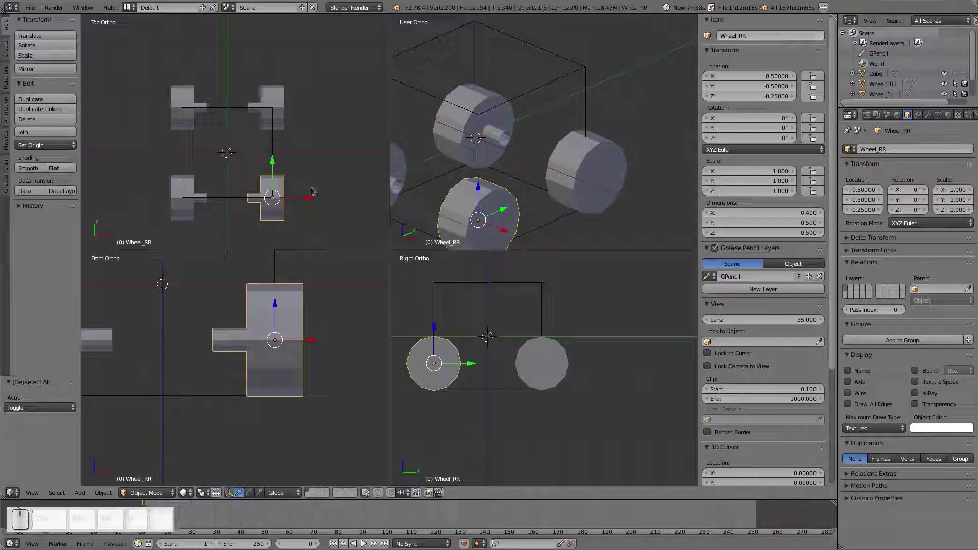
# Rename the rear-left wheel, at X -0.5 and Y -0.5, as Wheel_LR
pyautogui.rightClick(192, 211)
pyautogui.click(770, 37)
pyautogui.press('End')
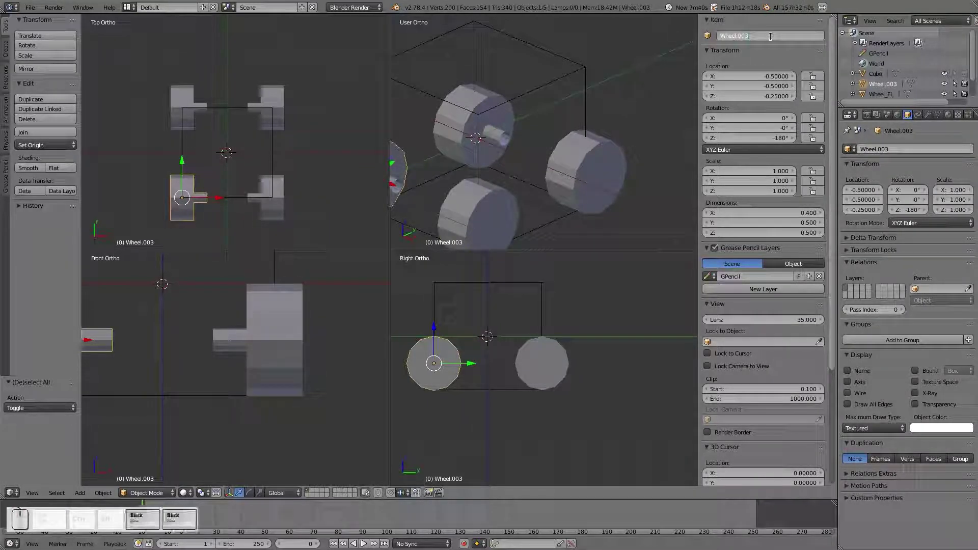
pyautogui.press('BackSpace')
pyautogui.press('BackSpace')
pyautogui.press('BackSpace')
pyautogui.press('BackSpace')
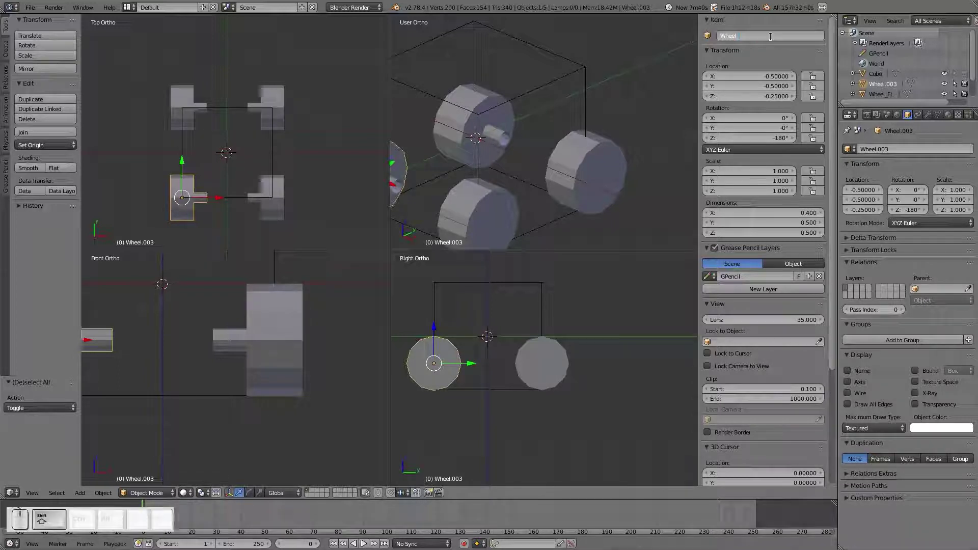
pyautogui.write('_LR')
pyautogui.press('Return')
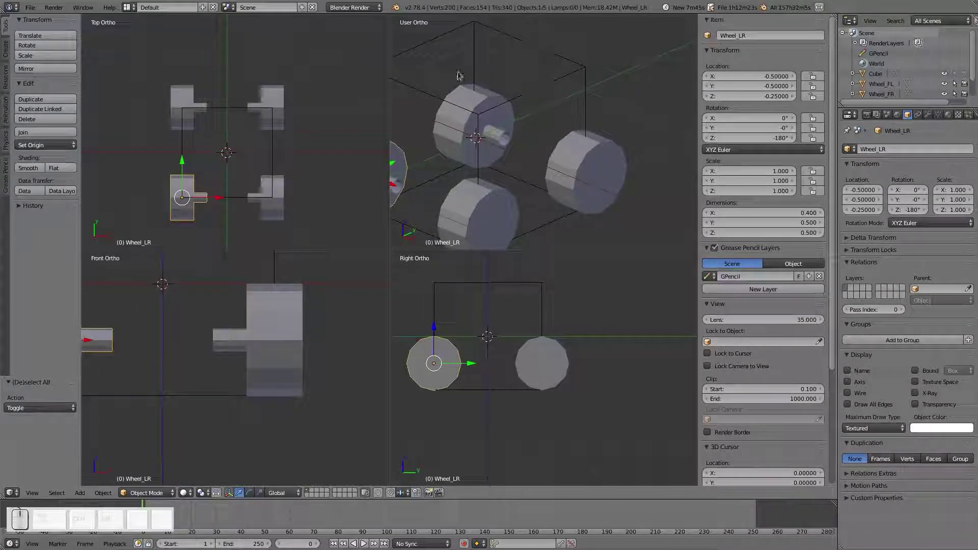
# Check the front wheels' names and rename the rear-left wheel as Wheel_RL to match their naming order
pyautogui.rightClick(190, 102)
pyautogui.rightClick(272, 95)
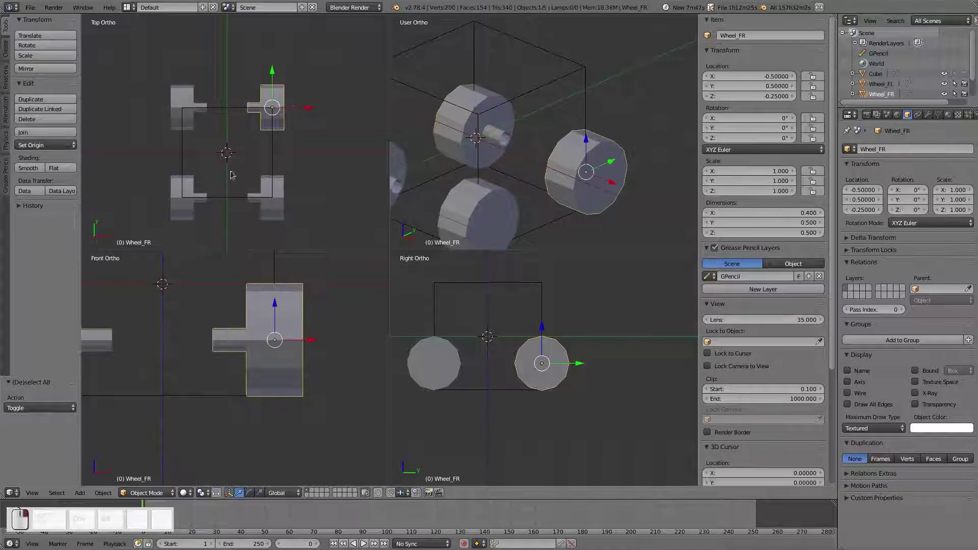
pyautogui.rightClick(182, 200)
pyautogui.press('g')
pyautogui.press('Escape')
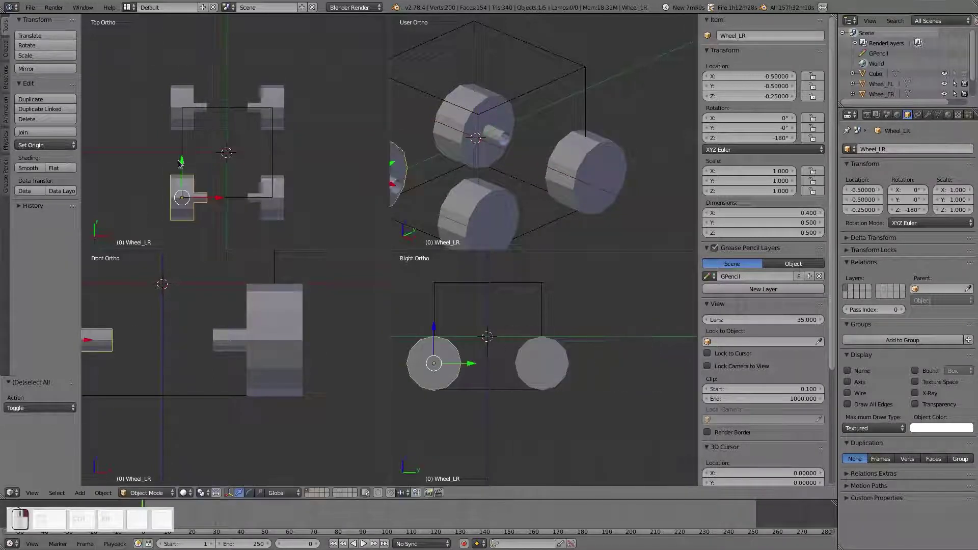
pyautogui.click(775, 36)
pyautogui.write('Wheel_RL')
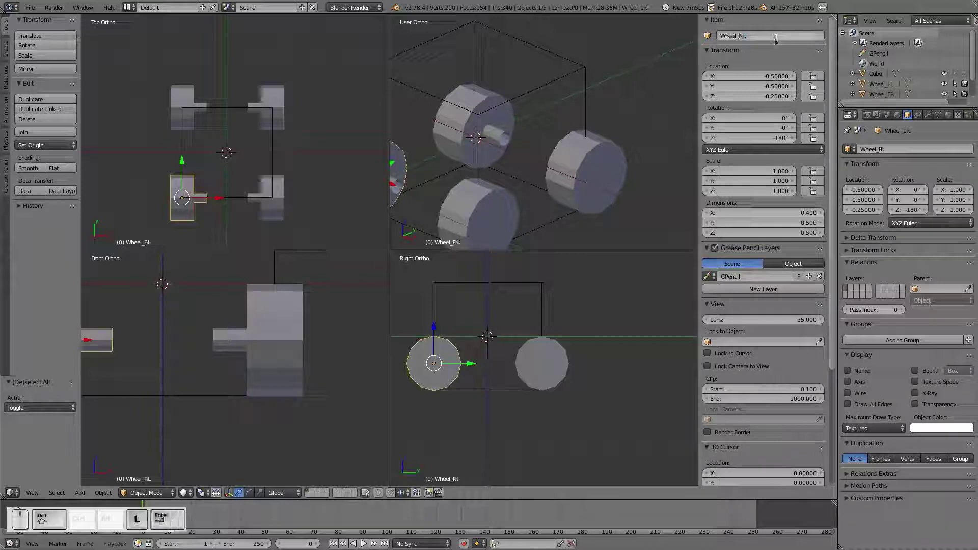
pyautogui.press('Return')
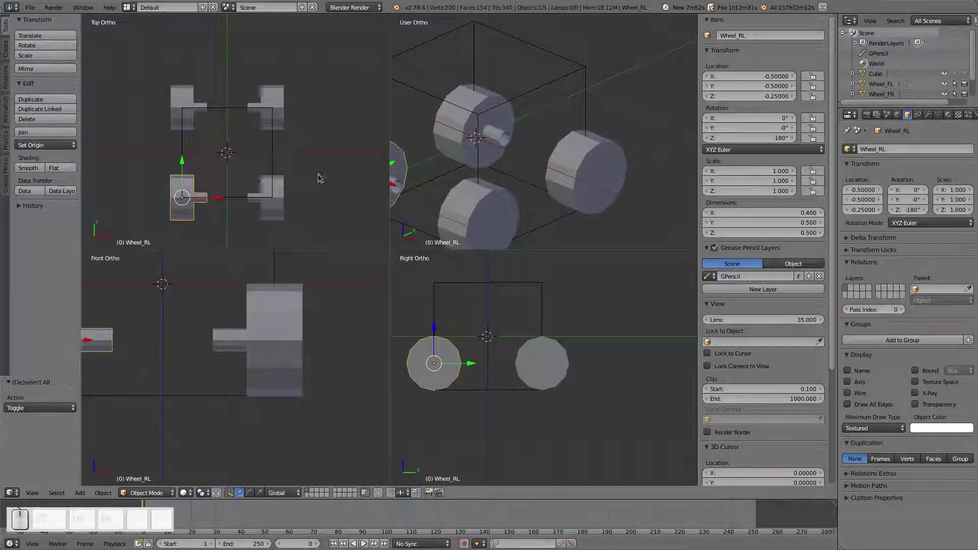
# Examine each of the four wheels in turn, checking that its name matches its position around the body cube
pyautogui.rightClick(265, 220)
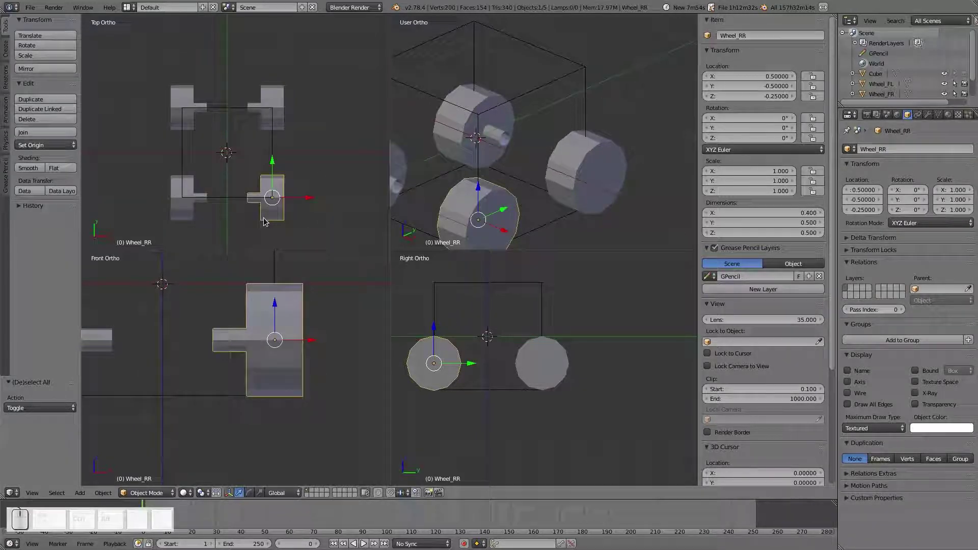
pyautogui.rightClick(185, 220)
pyautogui.rightClick(206, 108)
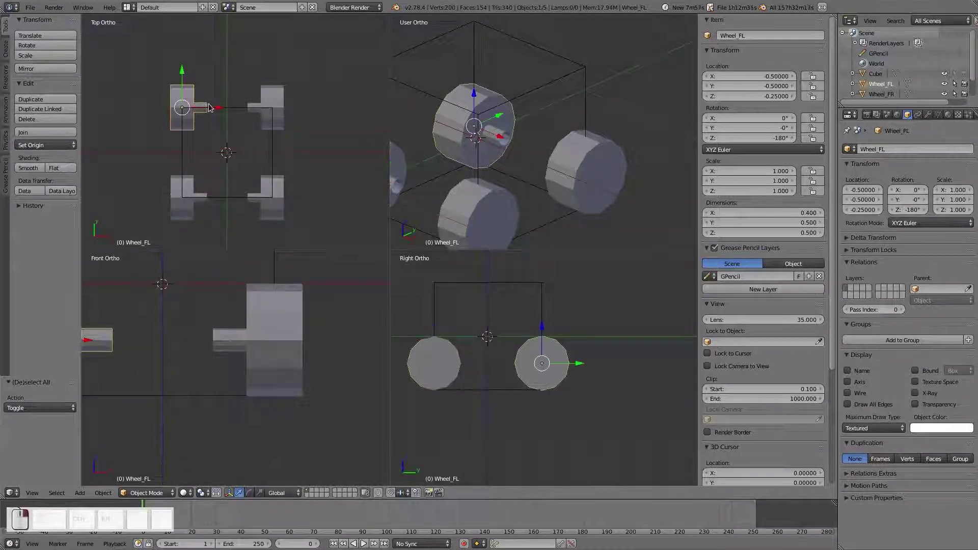
pyautogui.rightClick(275, 94)
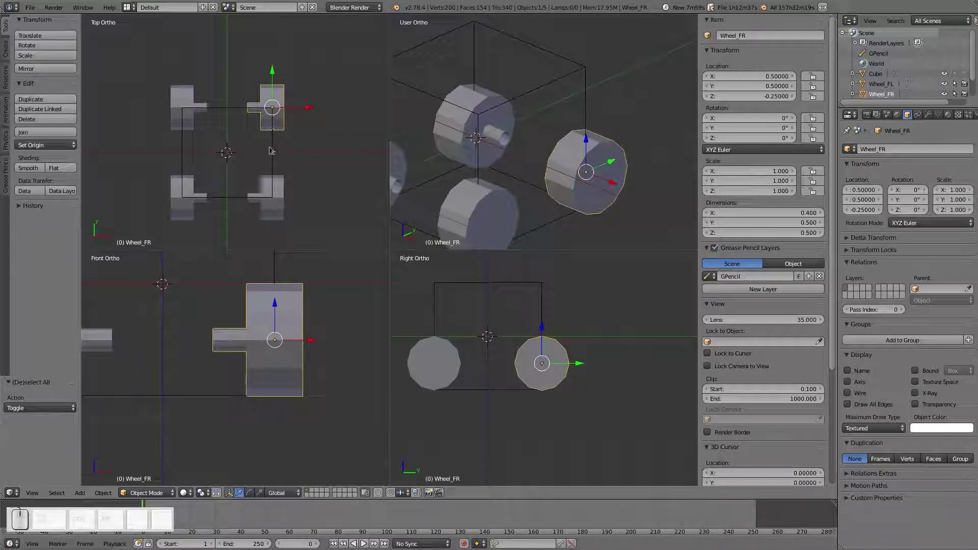
pyautogui.moveTo(468, 194); pyautogui.dragTo(524, 218, button='middle')
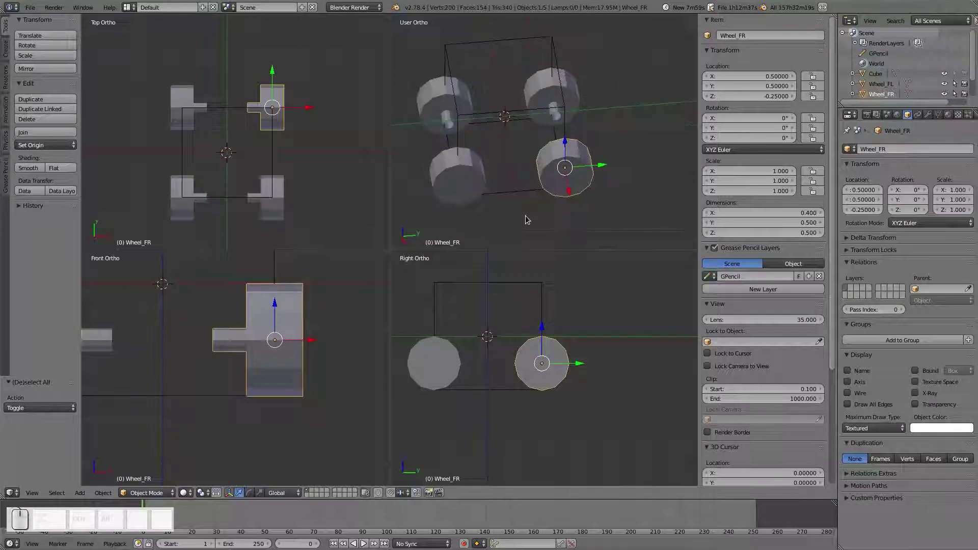
pyautogui.press('a')
pyautogui.rightClick(284, 104)
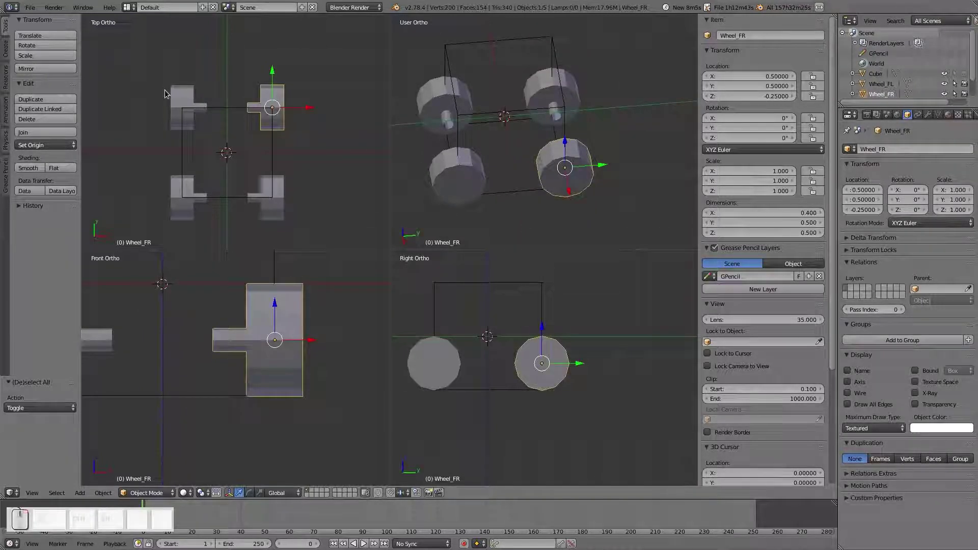
pyautogui.rightClick(284, 104)
pyautogui.rightClick(285, 105)
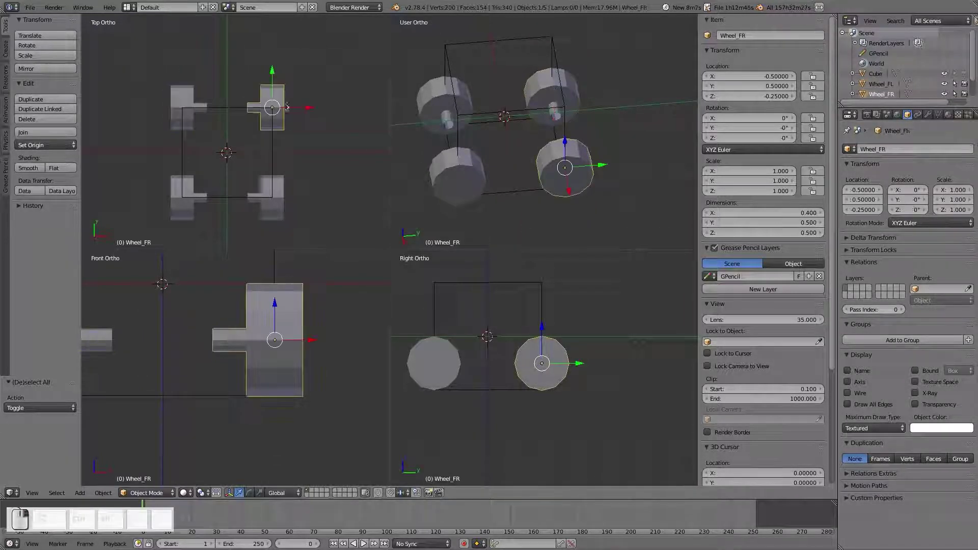
pyautogui.rightClick(275, 211)
pyautogui.rightClick(183, 213)
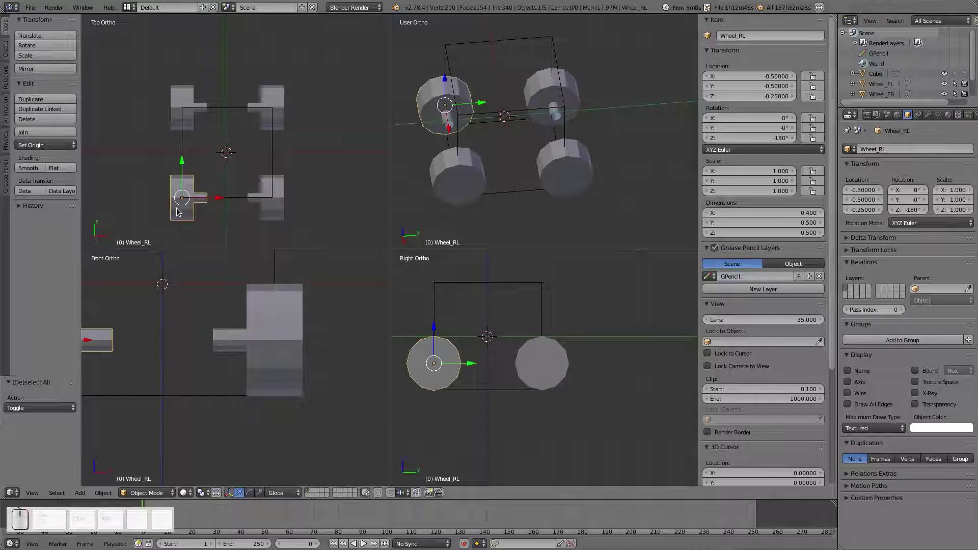
pyautogui.rightClick(284, 114)
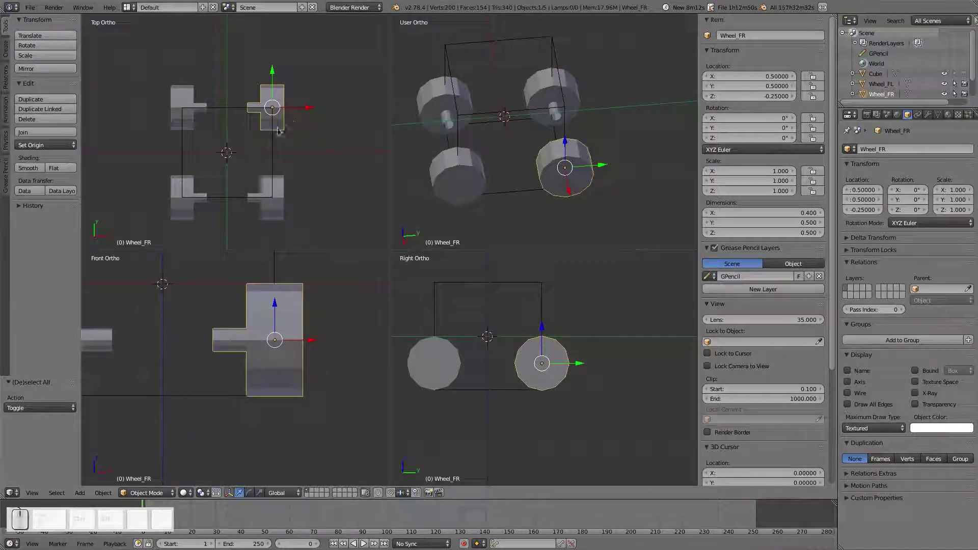
# Add a new mesh cube at the origin and open it in Edit Mode with wireframe shading
pyautogui.hotkey('shift', 'a')
pyautogui.moveTo(263, 137)
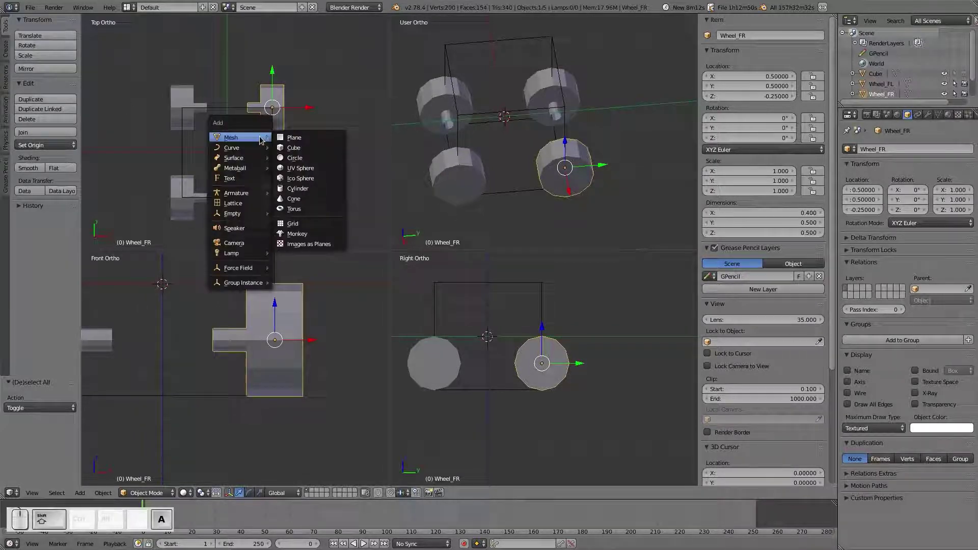
pyautogui.click(320, 148)
pyautogui.press('Tab')
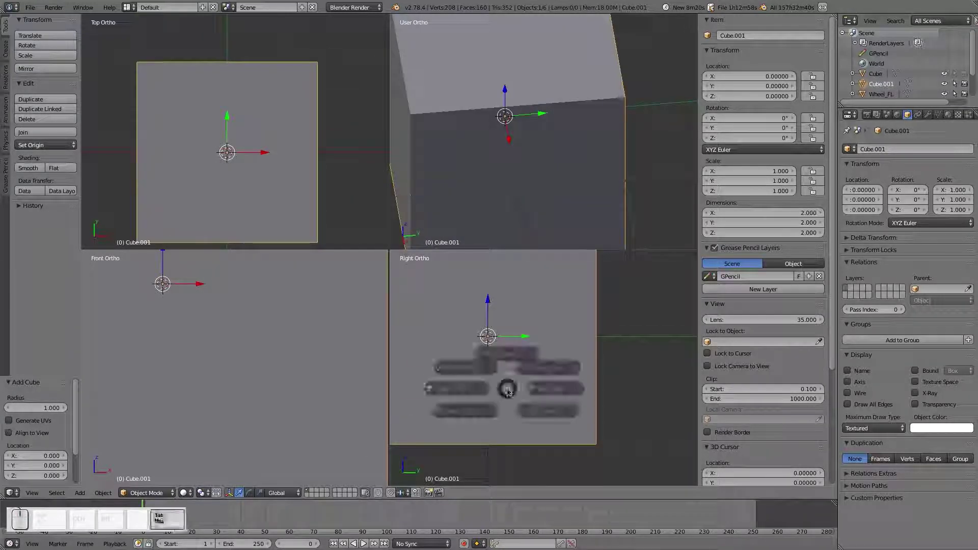
pyautogui.click(572, 388)
pyautogui.press('z')
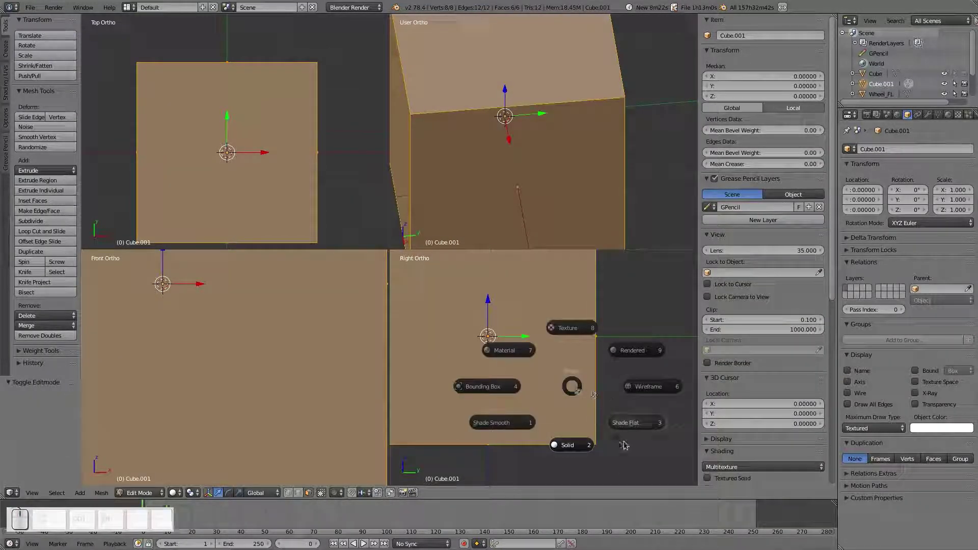
pyautogui.click(591, 388)
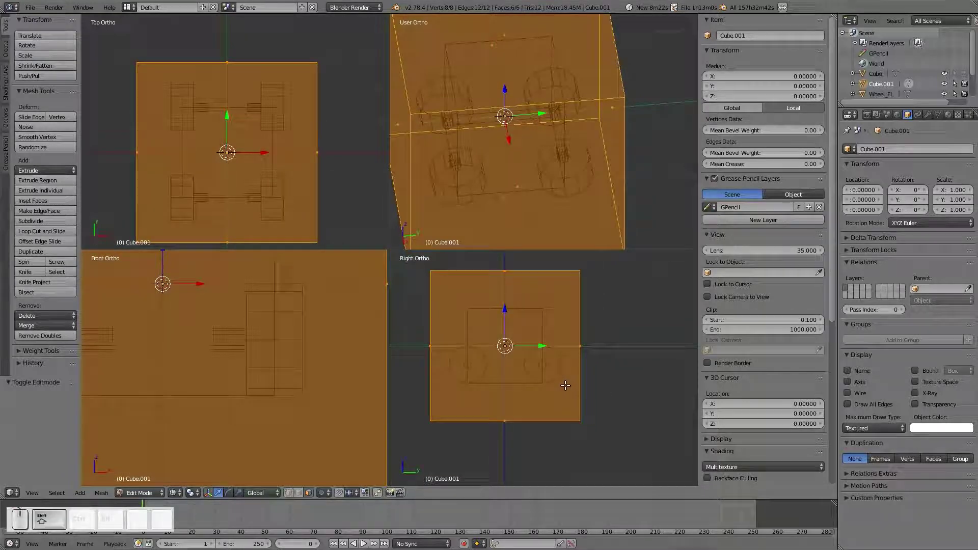
pyautogui.keyDown('shift'); pyautogui.moveTo(566, 386); pyautogui.dragTo(567, 408, button='middle'); pyautogui.keyUp('shift')
pyautogui.scroll(1, 568, 407)
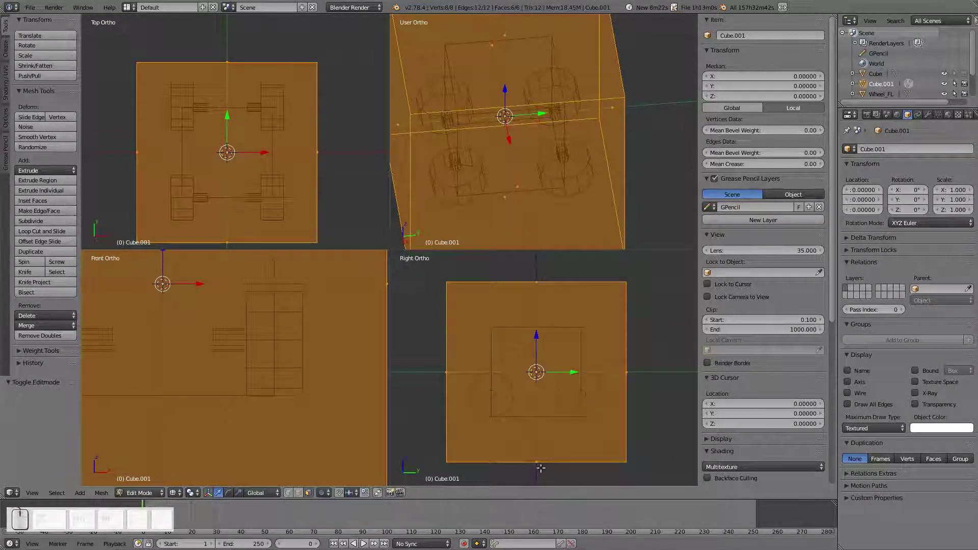
# Raise the new cube's bottom face 0.7 units along Z, to Z -0.3
pyautogui.rightClick(539, 457)
pyautogui.press('g')
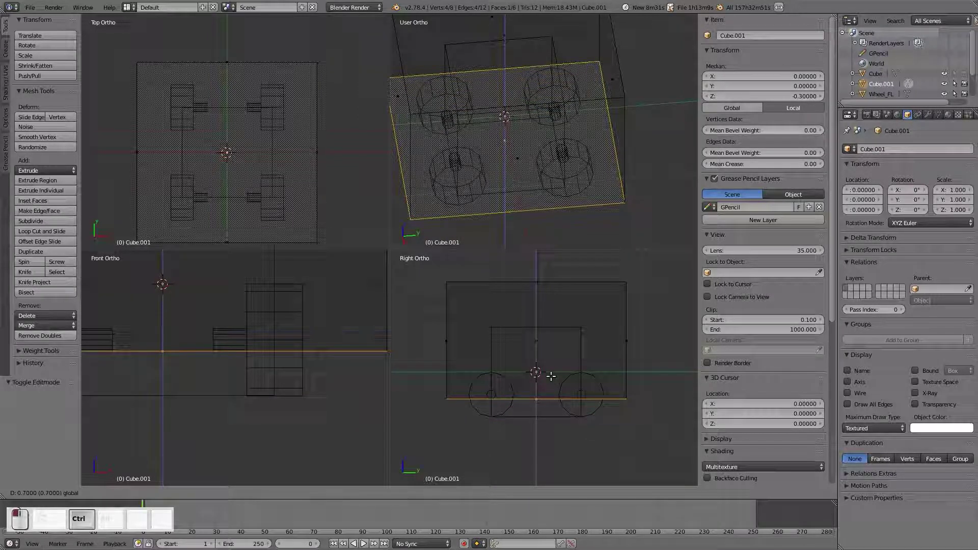
pyautogui.click(552, 376)
pyautogui.scroll(4, 611, 423)
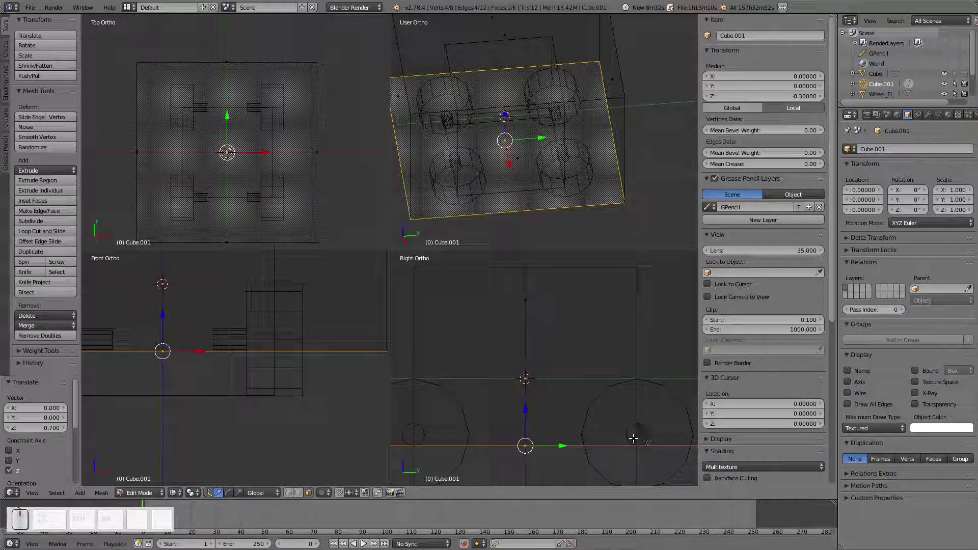
pyautogui.scroll(-4, 571, 393)
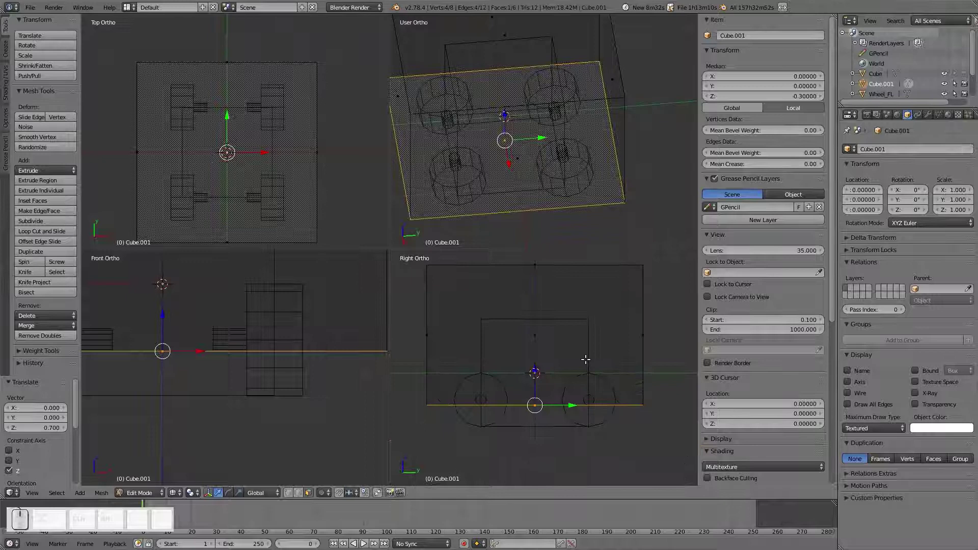
# Move the cube's front and rear faces 0.2 units inward along Y, to Y 0.8 and Y -0.8
pyautogui.rightClick(647, 334)
pyautogui.keyDown('ctrl'); pyautogui.moveTo(688, 337); pyautogui.dragTo(659, 336); pyautogui.keyUp('ctrl')
pyautogui.rightClick(442, 336)
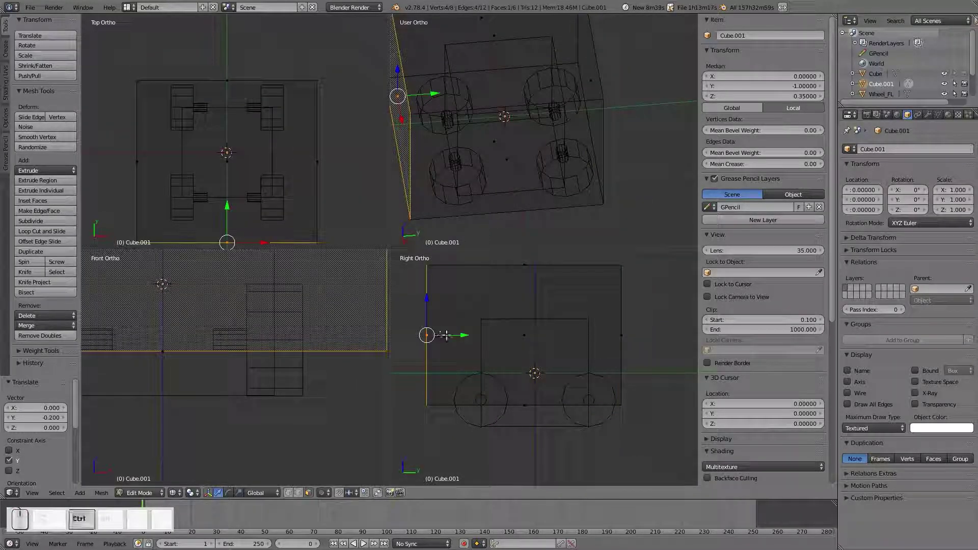
pyautogui.keyDown('ctrl'); pyautogui.moveTo(451, 336); pyautogui.dragTo(470, 335); pyautogui.keyUp('ctrl')
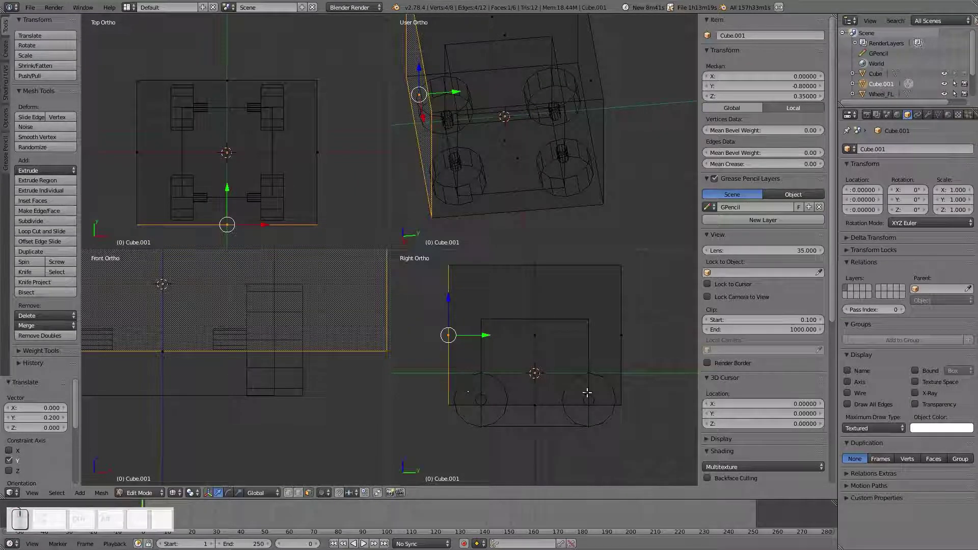
# Move the new cube's two side faces 0.7 units inward along X, to X 0.3 and X -0.3
pyautogui.rightClick(338, 148)
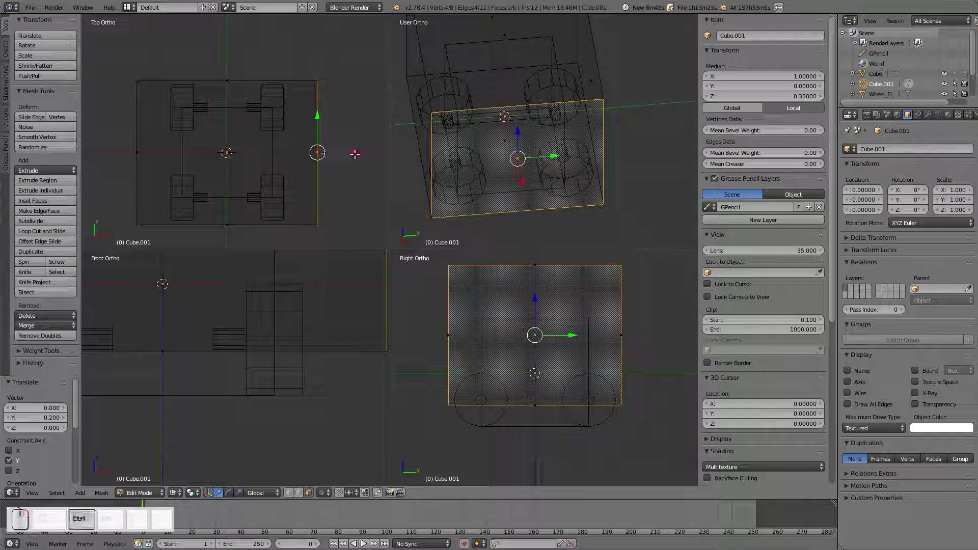
pyautogui.keyDown('ctrl'); pyautogui.moveTo(355, 153); pyautogui.dragTo(291, 148); pyautogui.keyUp('ctrl')
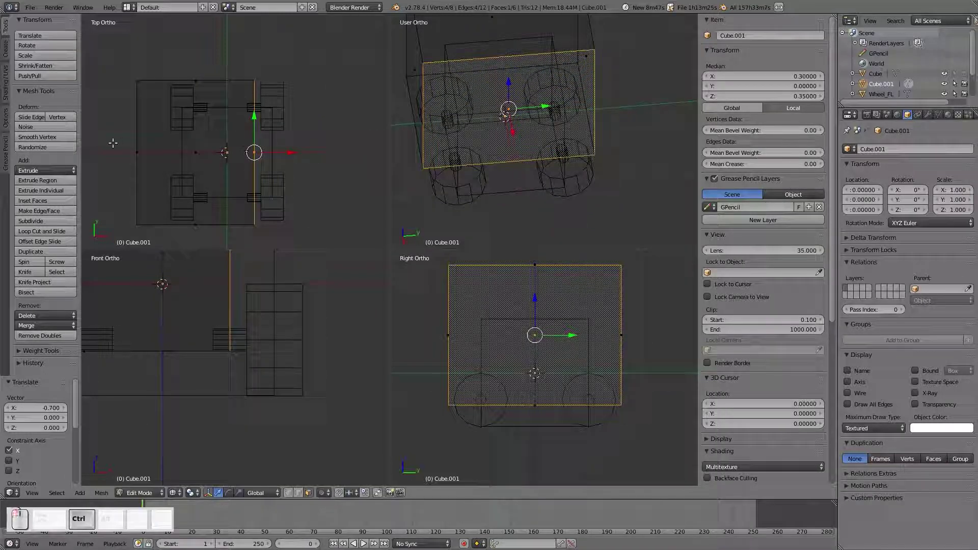
pyautogui.rightClick(137, 152)
pyautogui.keyDown('ctrl'); pyautogui.moveTo(155, 151); pyautogui.dragTo(217, 157); pyautogui.keyUp('ctrl')
pyautogui.scroll(4, 223, 172)
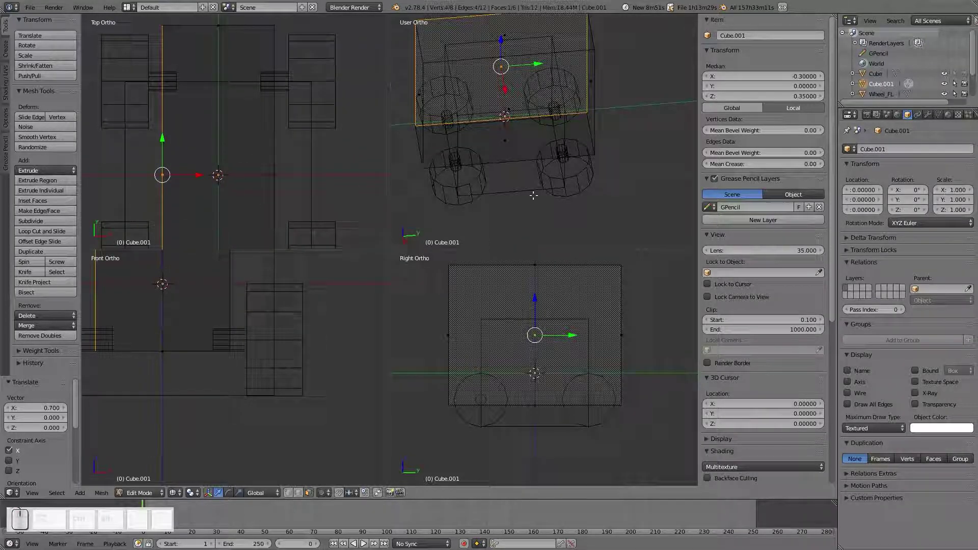
# Lower the new cube's top face along Z to Z -0.2, flattening it into a slab, and clear the selection
pyautogui.rightClick(539, 269)
pyautogui.scroll(-2, 538, 267)
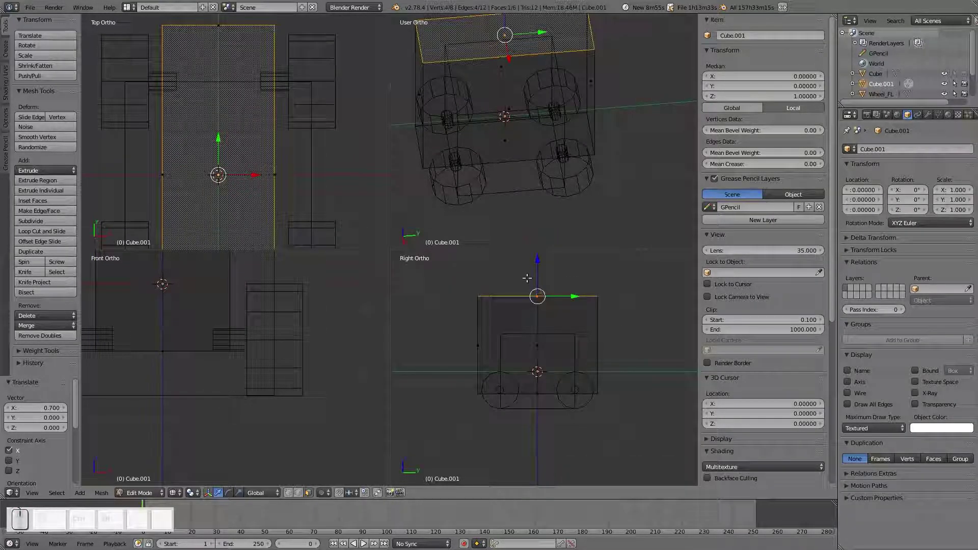
pyautogui.keyDown('ctrl'); pyautogui.moveTo(539, 271); pyautogui.dragTo(553, 366); pyautogui.keyUp('ctrl')
pyautogui.scroll(3, 574, 439)
pyautogui.press('a')
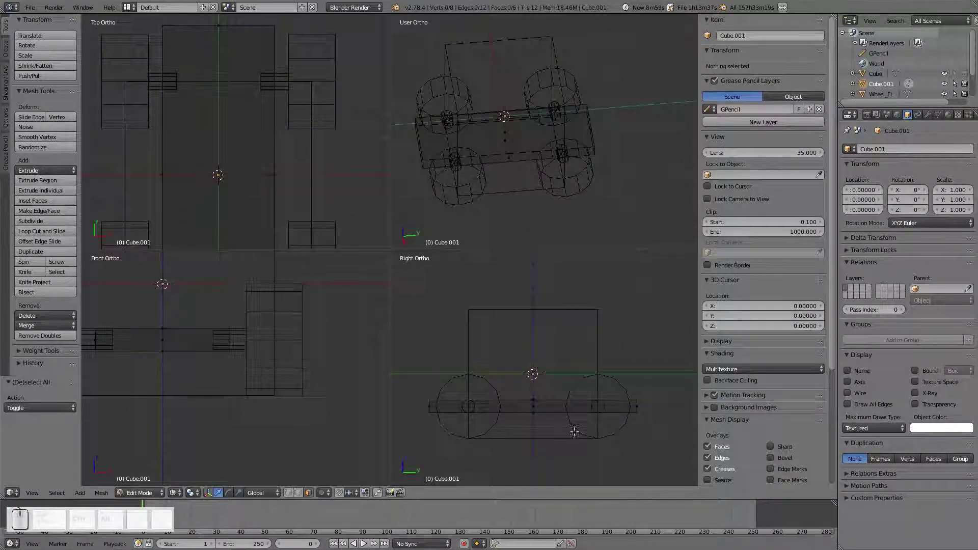
# Return to Object Mode with solid shading and examine how the flattened slab sits between the wheels
pyautogui.press('Tab')
pyautogui.click(442, 191)
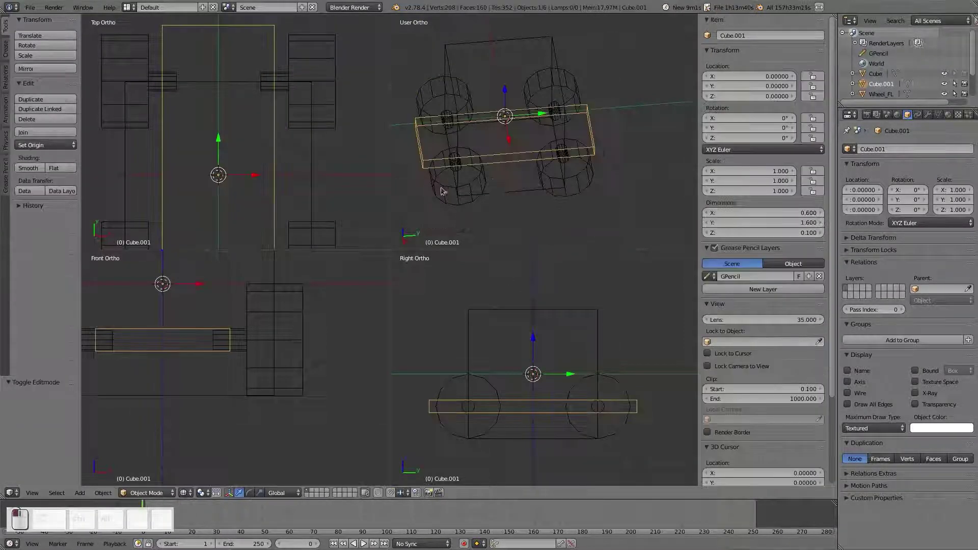
pyautogui.press('z')
pyautogui.click(492, 235)
pyautogui.press('a')
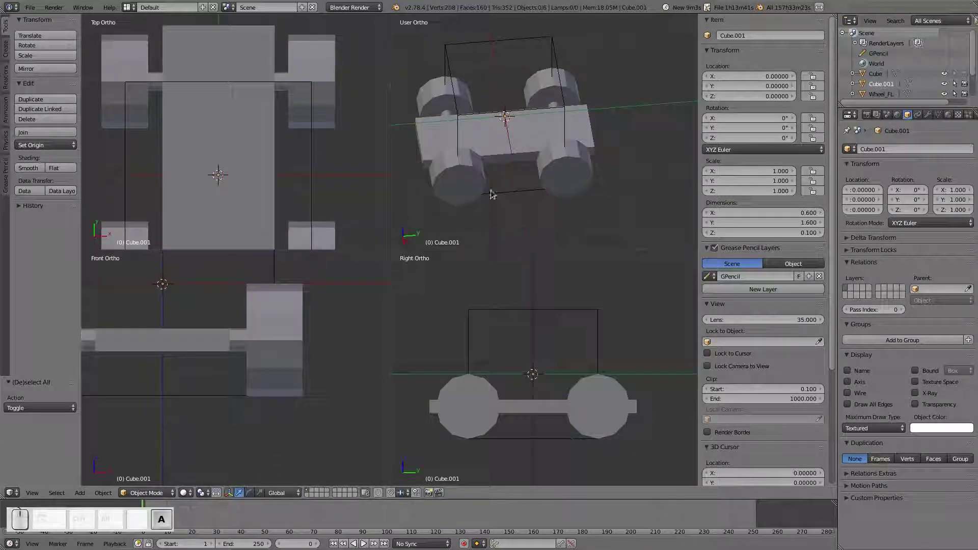
pyautogui.moveTo(492, 194); pyautogui.dragTo(513, 152, button='middle')
pyautogui.rightClick(514, 152)
# Open the slab in Edit Mode with wireframe shading and delete the four vertices of its side at X -0.3
pyautogui.press('Tab')
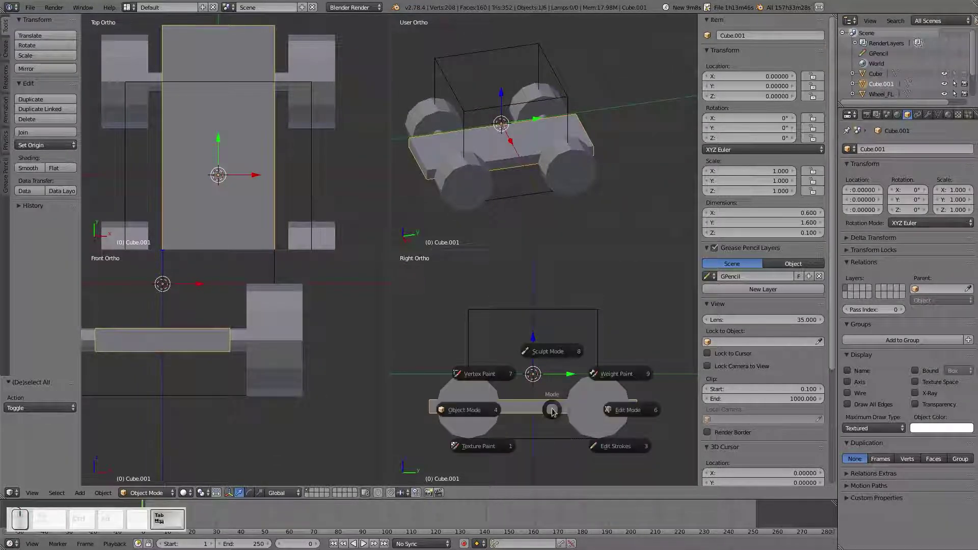
pyautogui.click(636, 415)
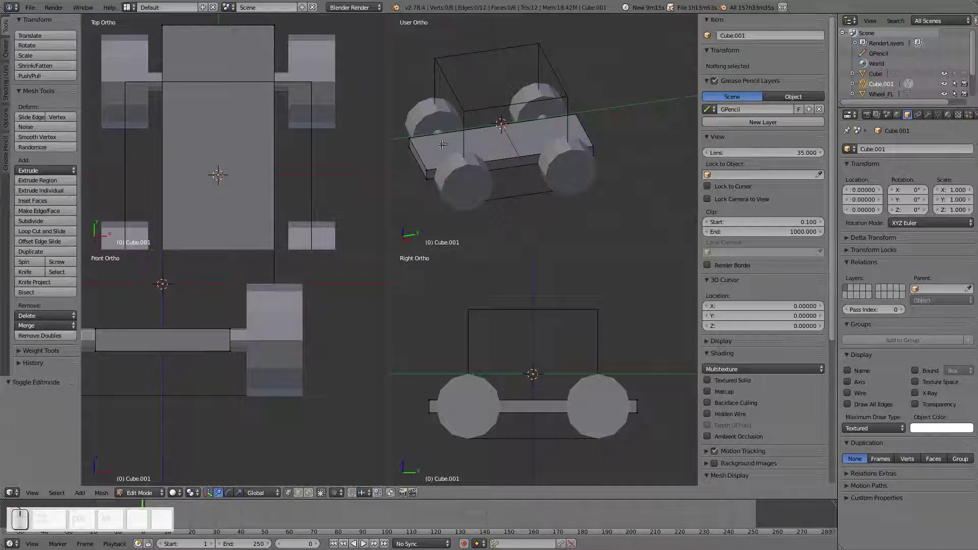
pyautogui.rightClick(409, 138)
pyautogui.press('z')
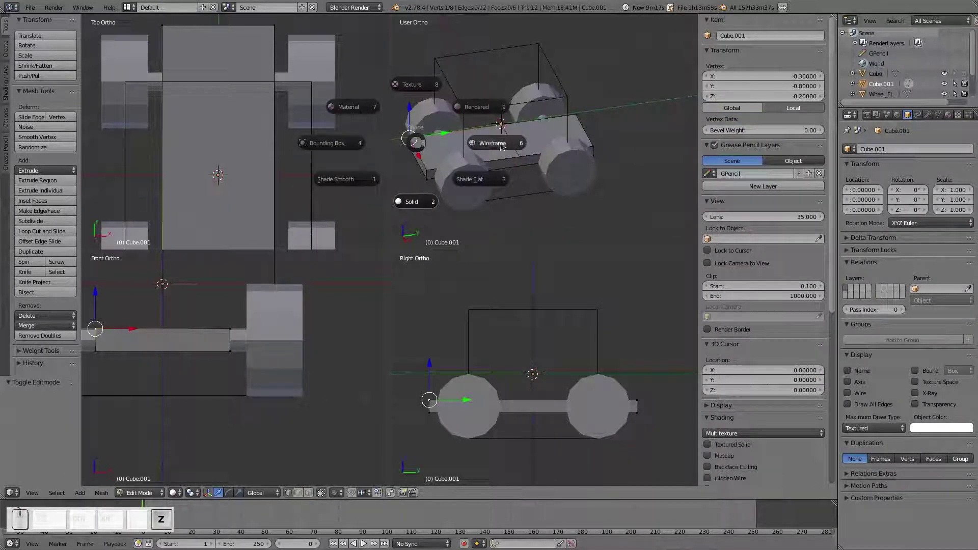
pyautogui.click(425, 151)
pyautogui.keyDown('shift'); pyautogui.rightClick(422, 151); pyautogui.keyUp('shift')
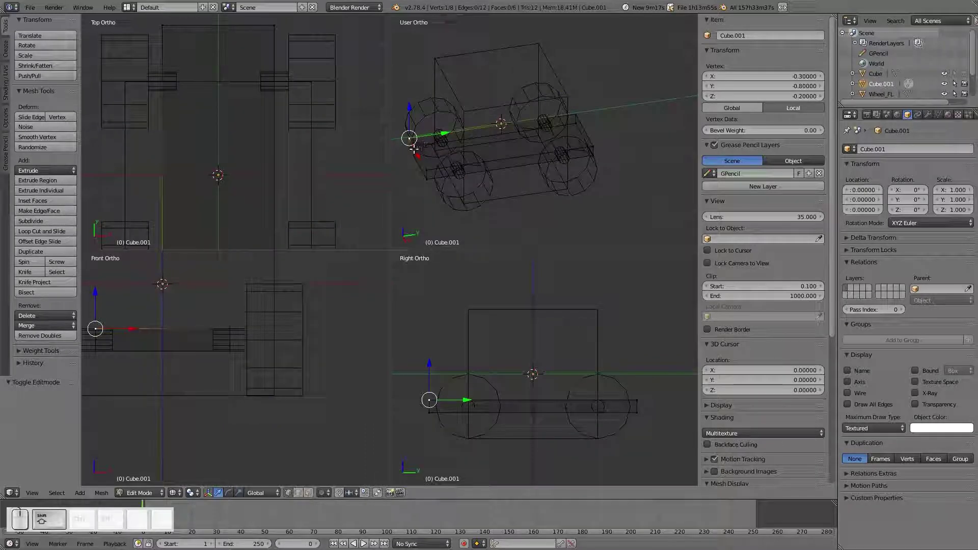
pyautogui.keyDown('shift'); pyautogui.rightClick(579, 112); pyautogui.keyUp('shift')
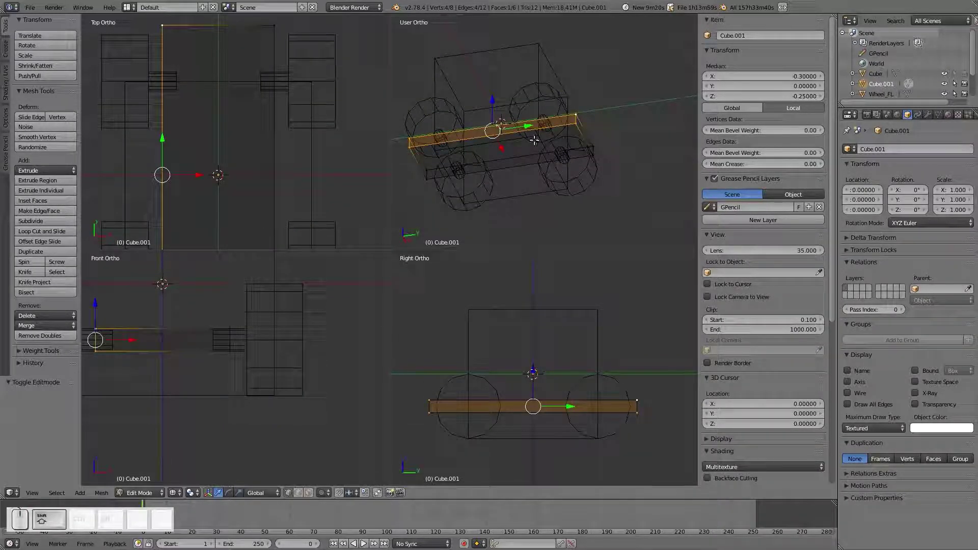
pyautogui.press('x')
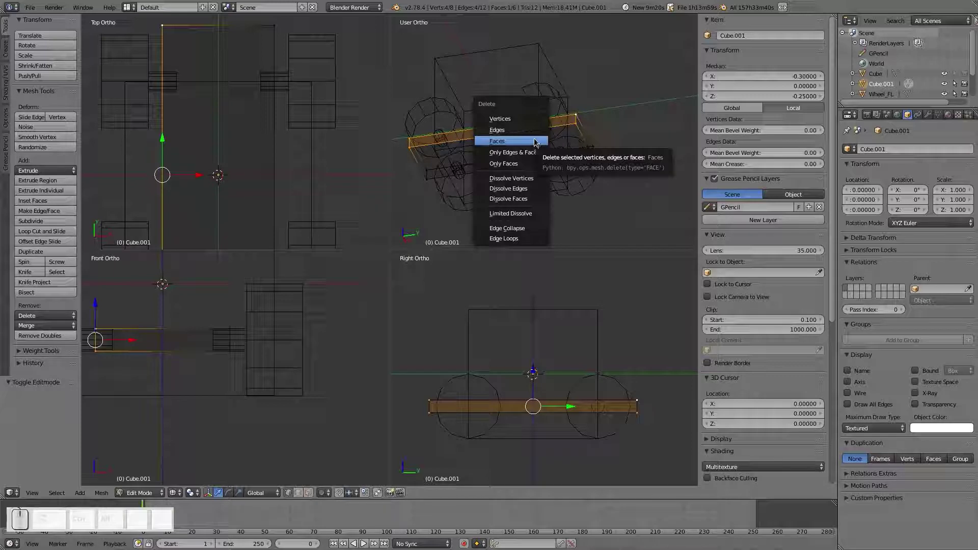
pyautogui.click(532, 119)
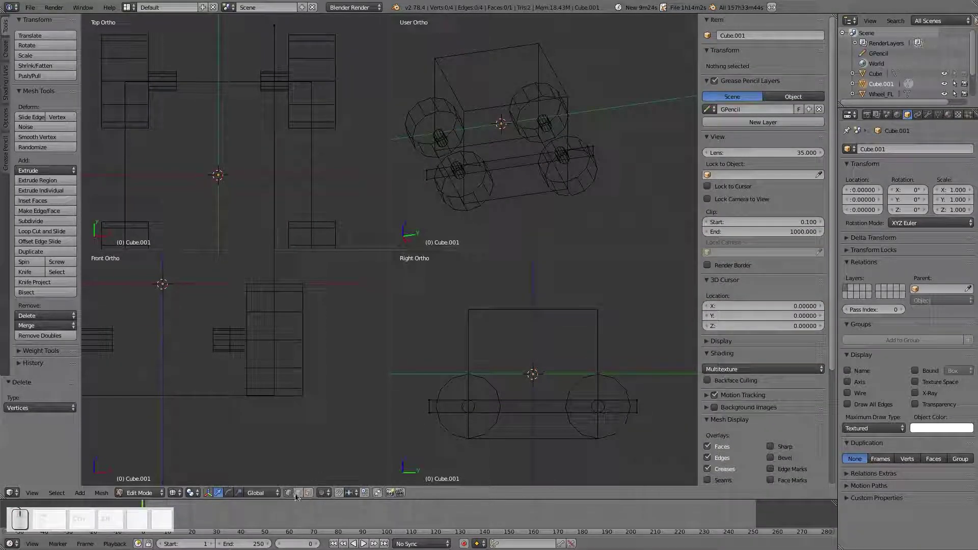
pyautogui.rightClick(514, 399)
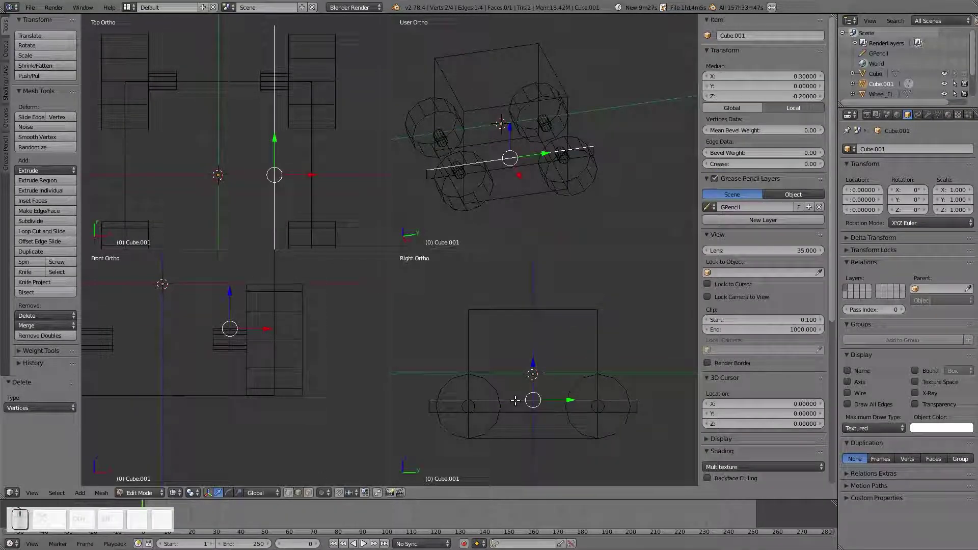
pyautogui.press('e')
pyautogui.rightClick(541, 342)
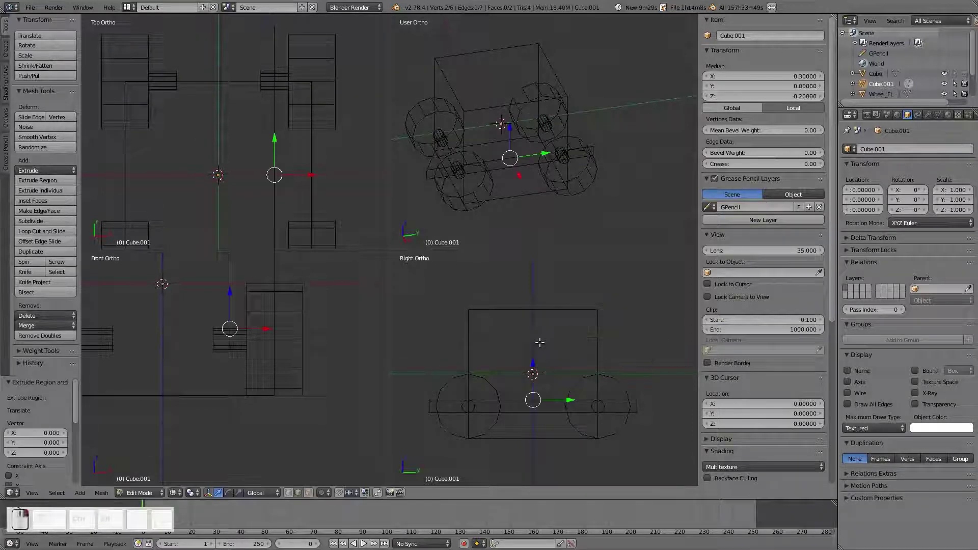
pyautogui.press('x')
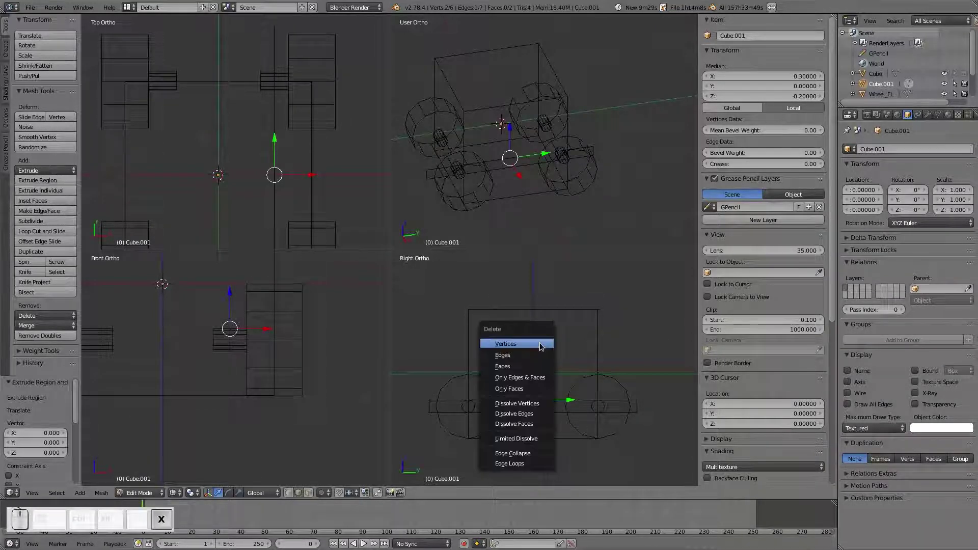
pyautogui.click(535, 355)
# Delete the remaining side face's upper edge and set the mesh to vertex selection
pyautogui.rightClick(529, 401)
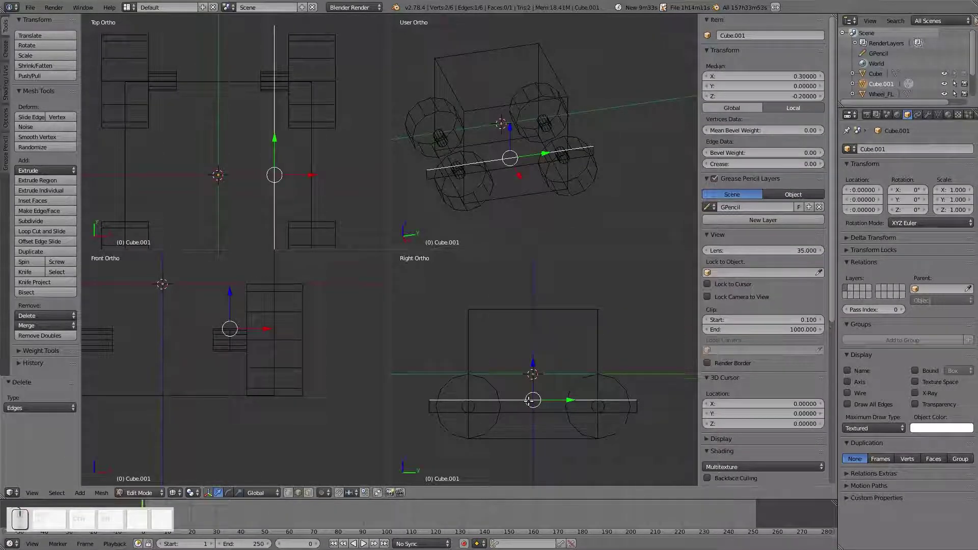
pyautogui.press('x')
pyautogui.click(529, 402)
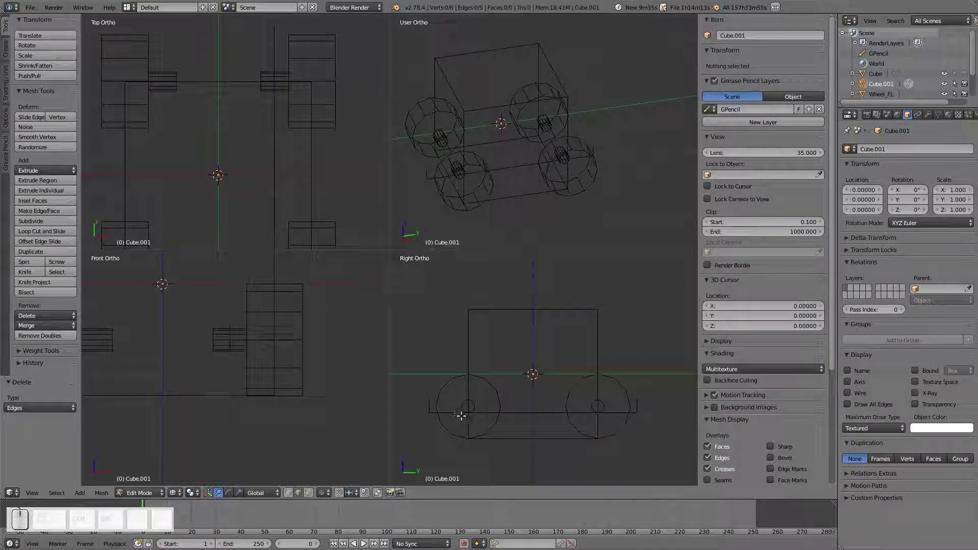
pyautogui.scroll(1, 498, 428)
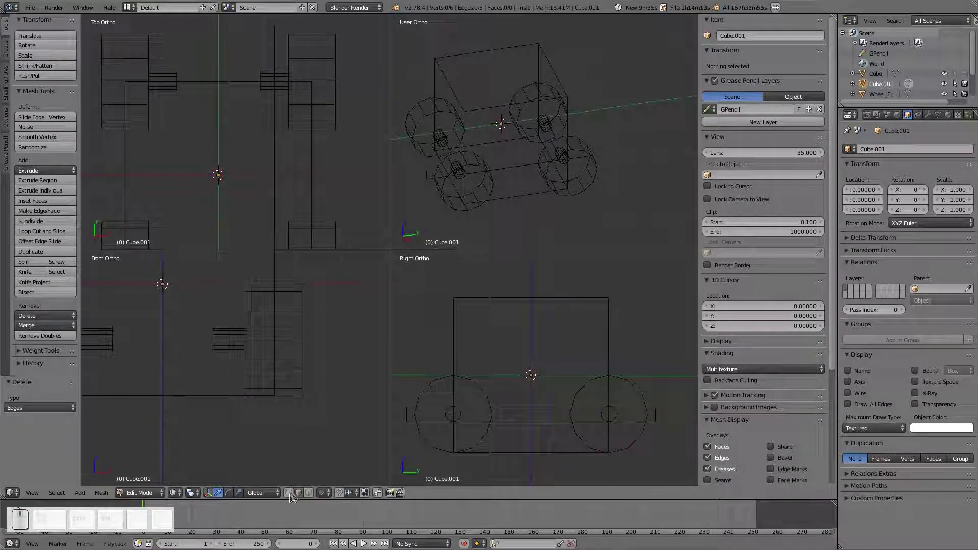
pyautogui.press('a')
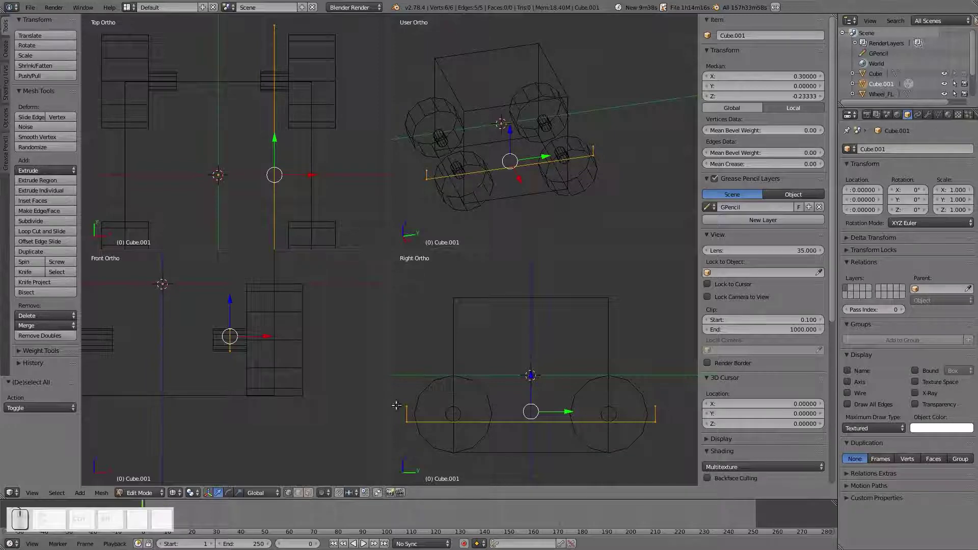
# From the upper vertex at Y 0.8, extrude 0.1 units inward along Y and 0.3 units up along Z
pyautogui.rightClick(657, 408)
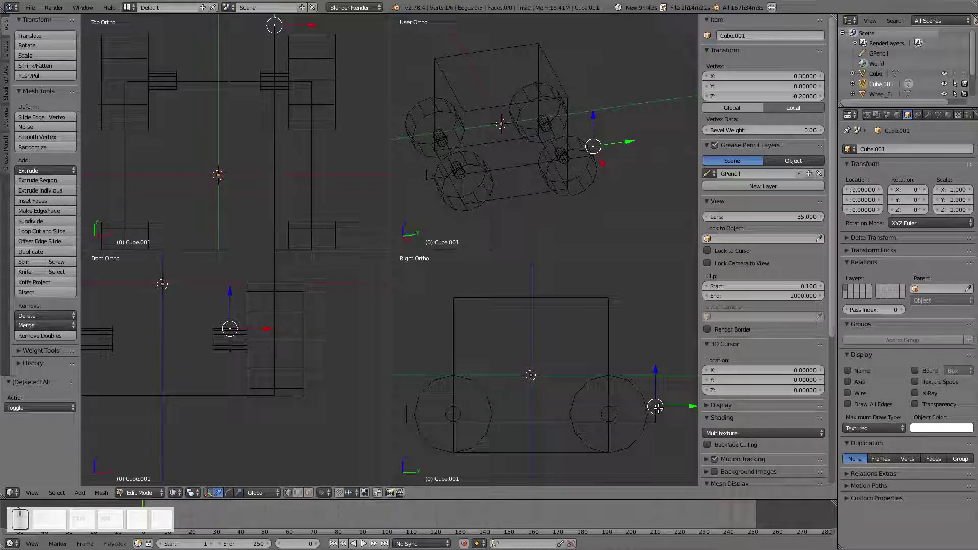
pyautogui.press('e')
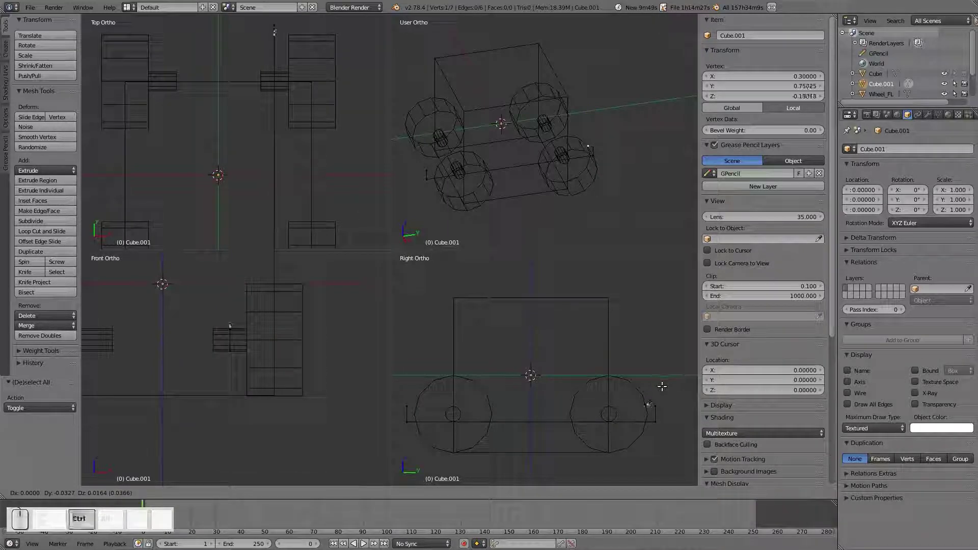
pyautogui.click(656, 390)
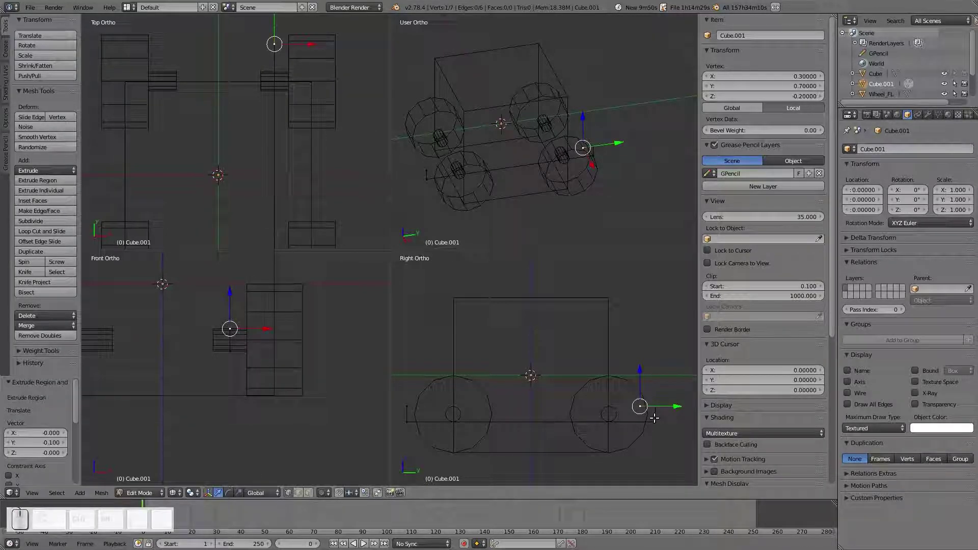
pyautogui.press('e')
pyautogui.press('ctrl')
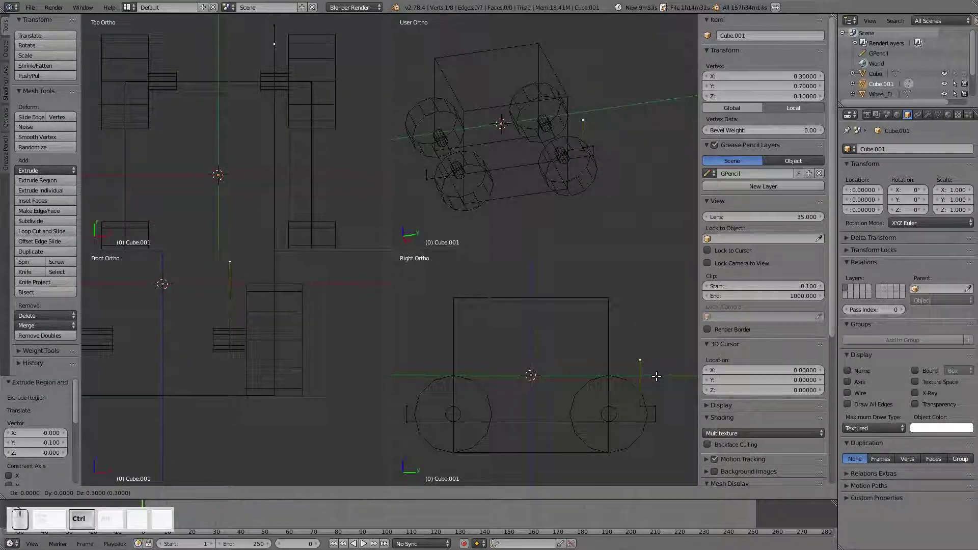
pyautogui.click(656, 376)
# Extend the body outline by extruding a sloped edge to Y 0.1, Z 0.2 and a vertical edge 0.2 units down
pyautogui.press('e')
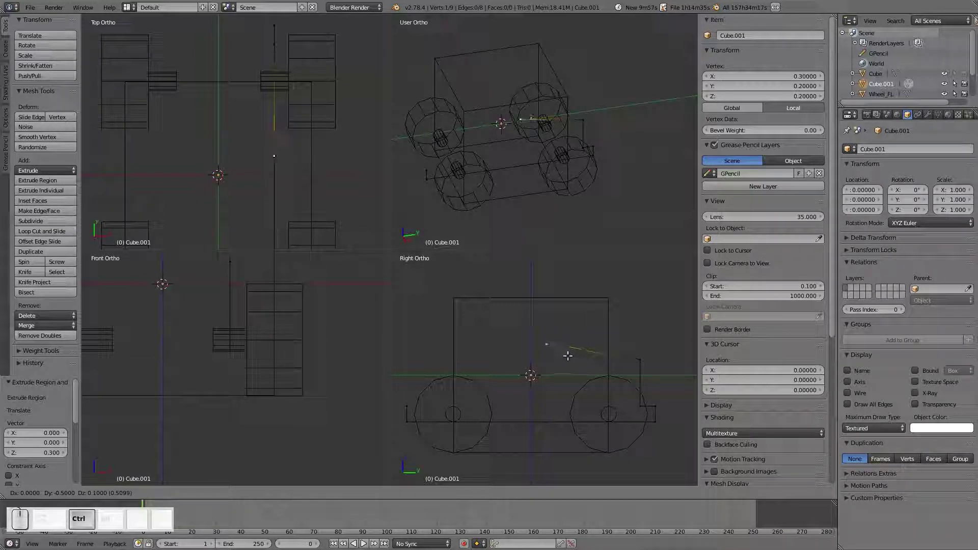
pyautogui.click(565, 357)
pyautogui.press('e')
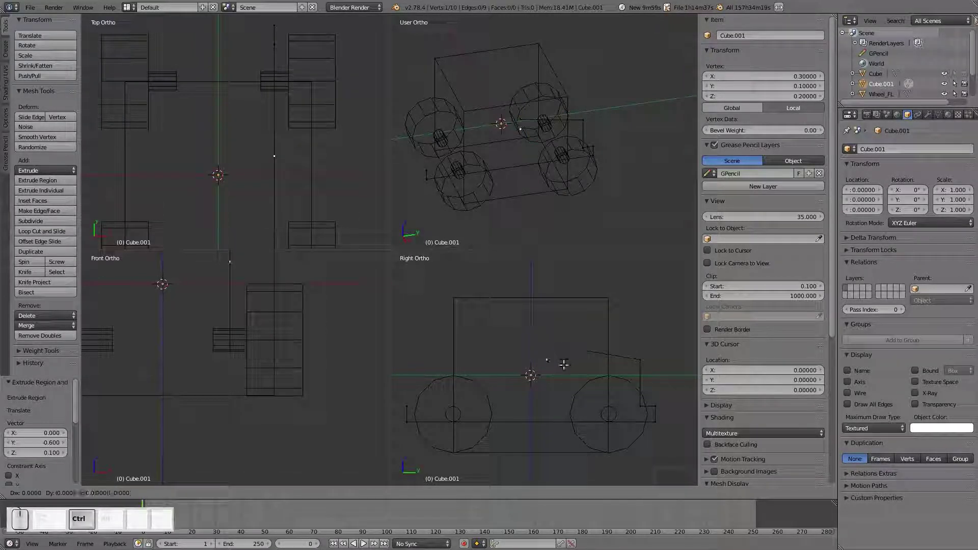
pyautogui.click(564, 380)
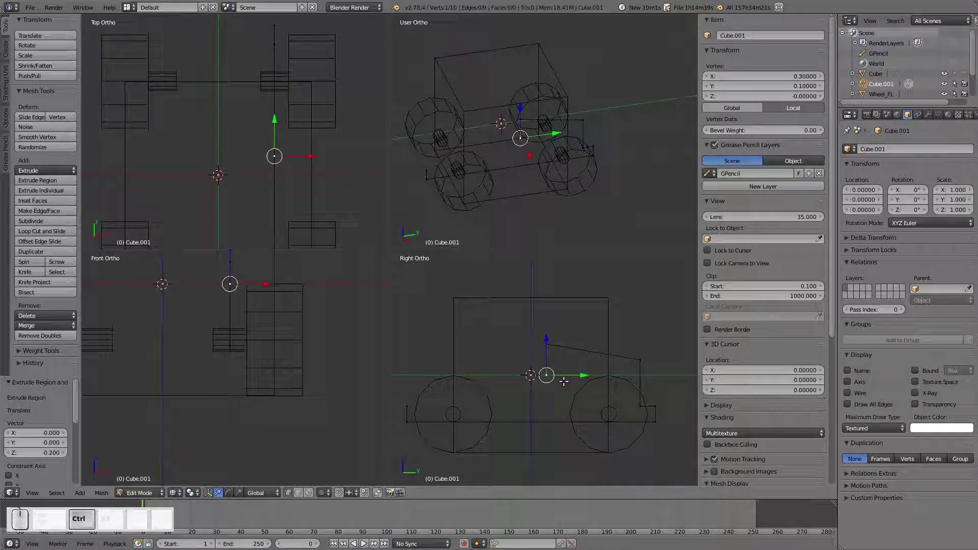
# Outline the cockpit opening by extruding vertices to Y 0.2, Z -0.2, to Y -0.3, Z -0.2, and up to Y -0.2, Z 0.1
pyautogui.press('e')
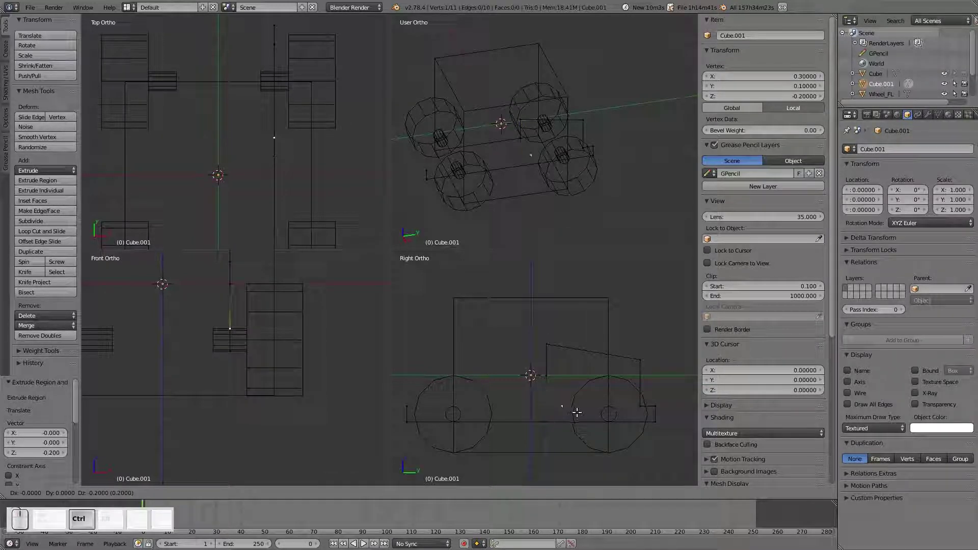
pyautogui.click(577, 412)
pyautogui.press('e')
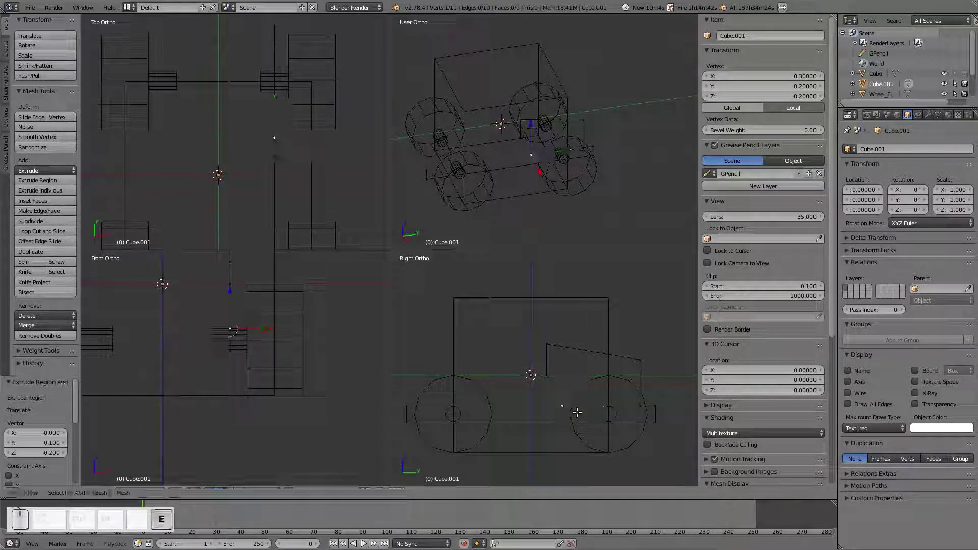
pyautogui.click(505, 409)
pyautogui.press('e')
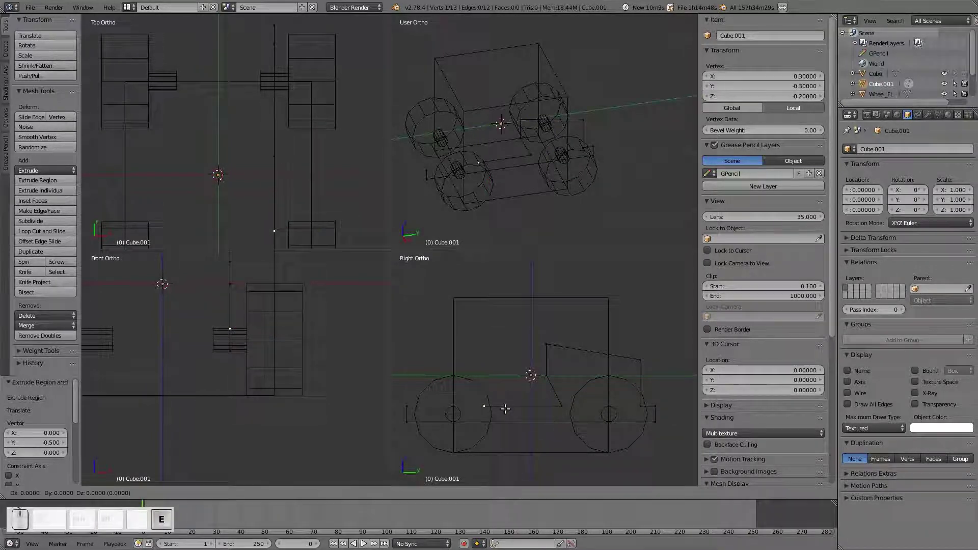
pyautogui.click(515, 369)
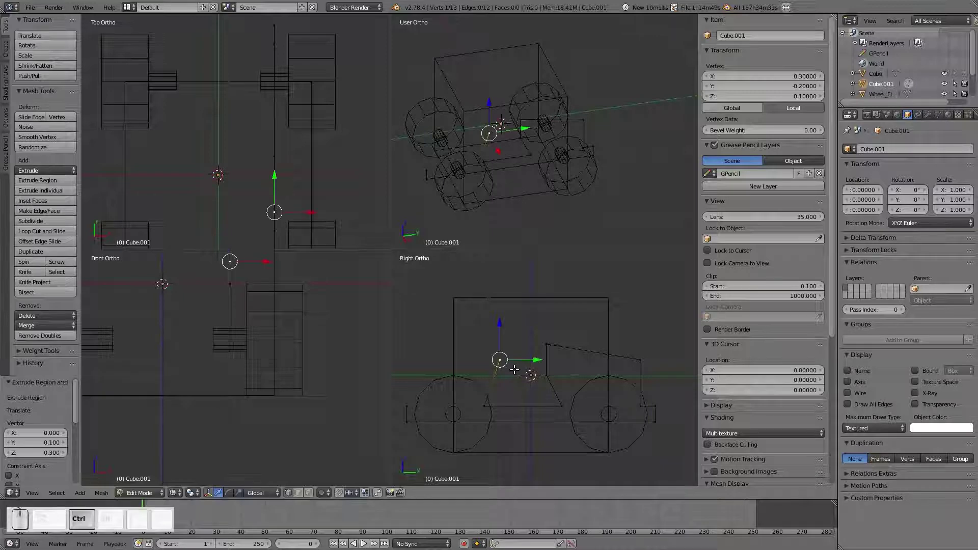
# Extrude the outline to Y -0.7, close it with an edge to the vertex at Y -0.8, Z -0.2, and return to Object Mode
pyautogui.press('e')
pyautogui.keyDown('ctrl'); pyautogui.click(423, 361); pyautogui.keyUp('ctrl')
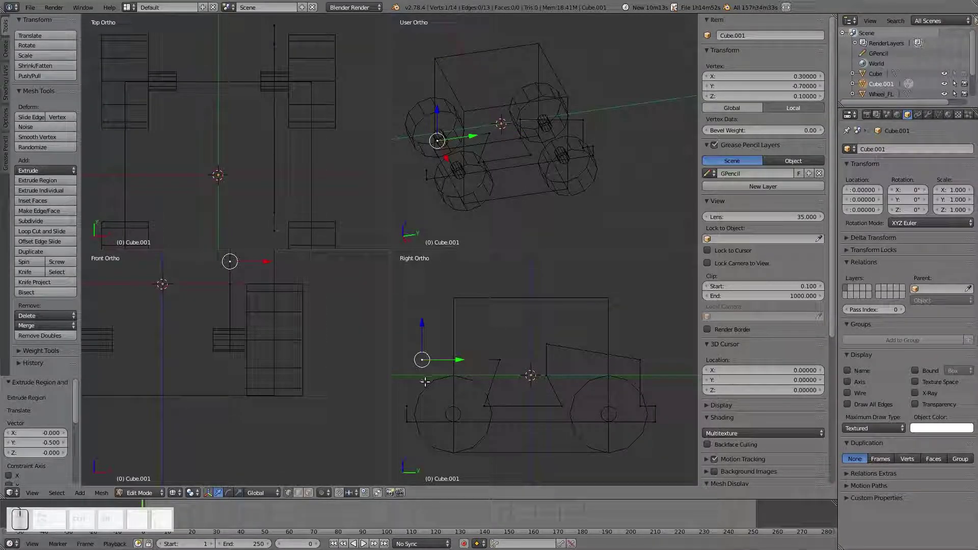
pyautogui.keyDown('shift'); pyautogui.rightClick(406, 406); pyautogui.keyUp('shift')
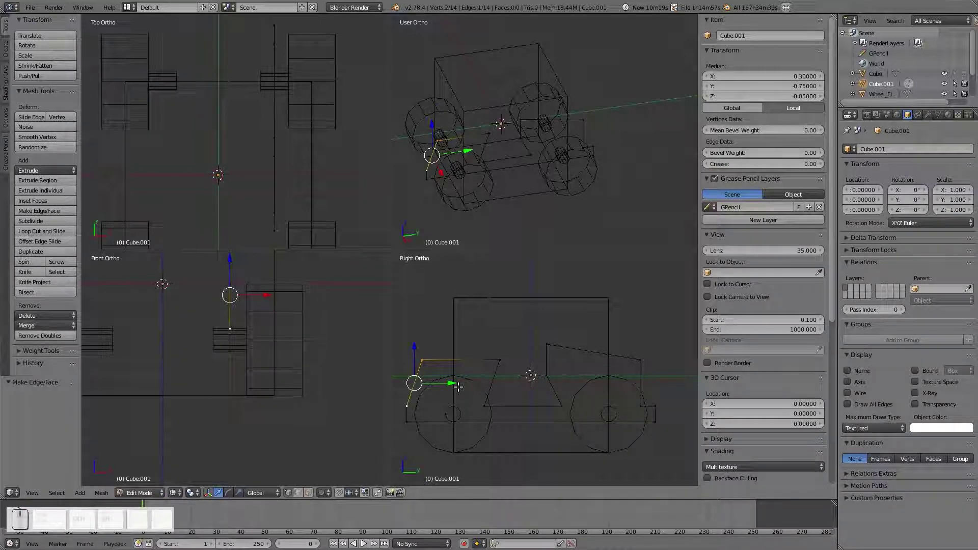
pyautogui.press('a')
pyautogui.press('Tab')
pyautogui.click(403, 371)
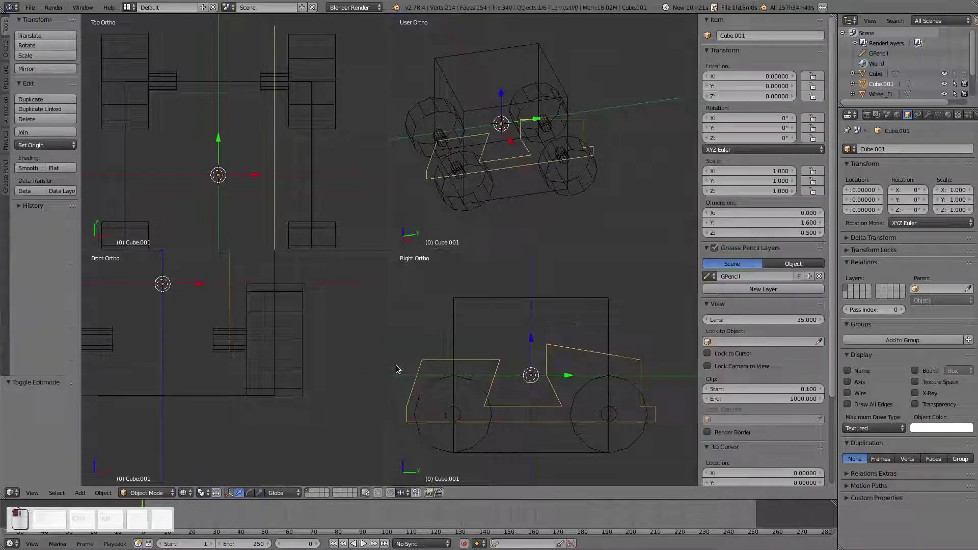
# Show the vehicle in solid shading to inspect the body outline between the wheels
pyautogui.press('z')
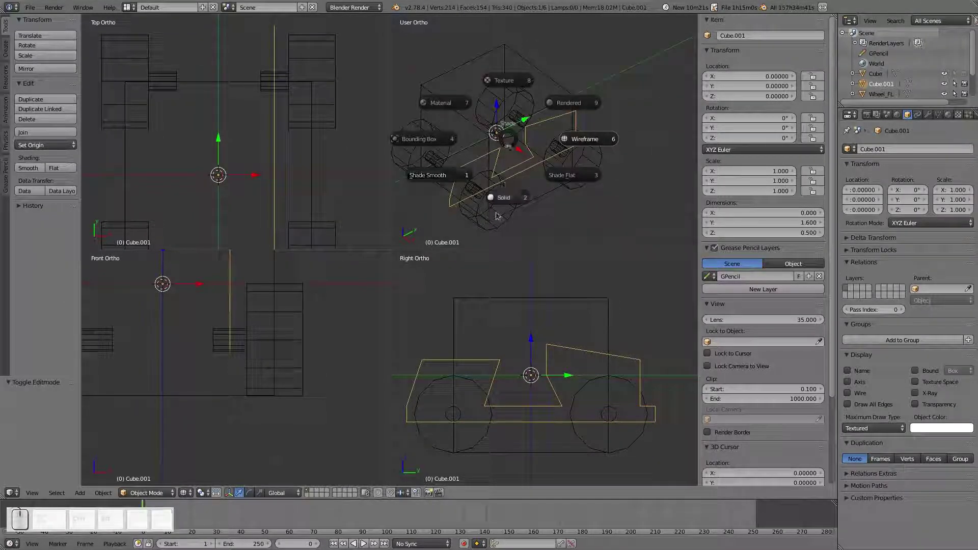
pyautogui.click(525, 180)
pyautogui.moveTo(530, 183); pyautogui.dragTo(558, 212, button='middle')
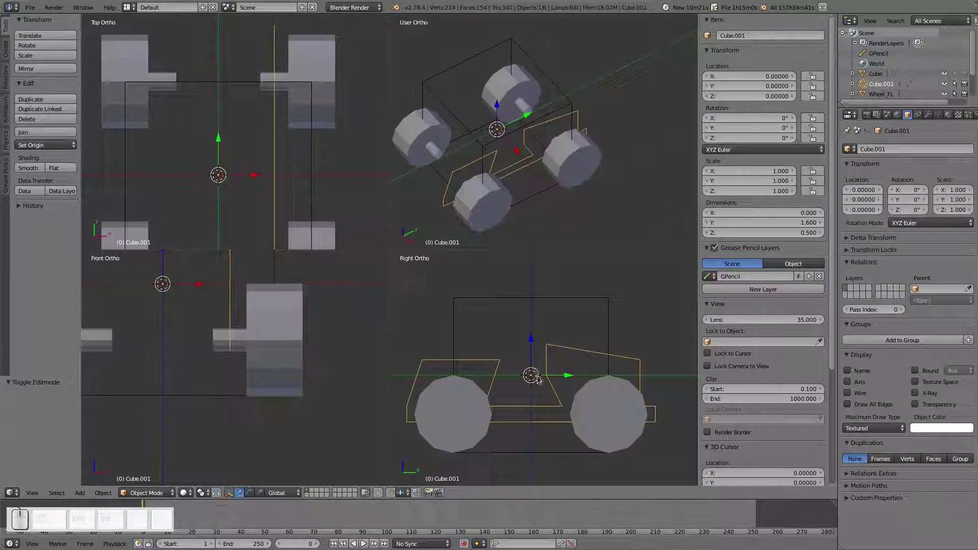
# Enter Edit Mode on the body outline and return the viewports to wireframe shading
pyautogui.press('Tab')
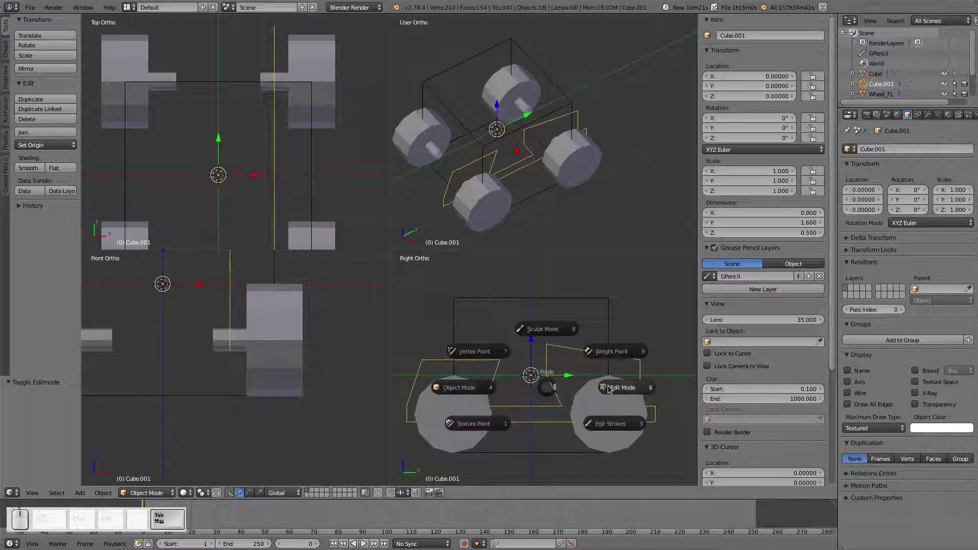
pyautogui.click(619, 387)
pyautogui.press('z')
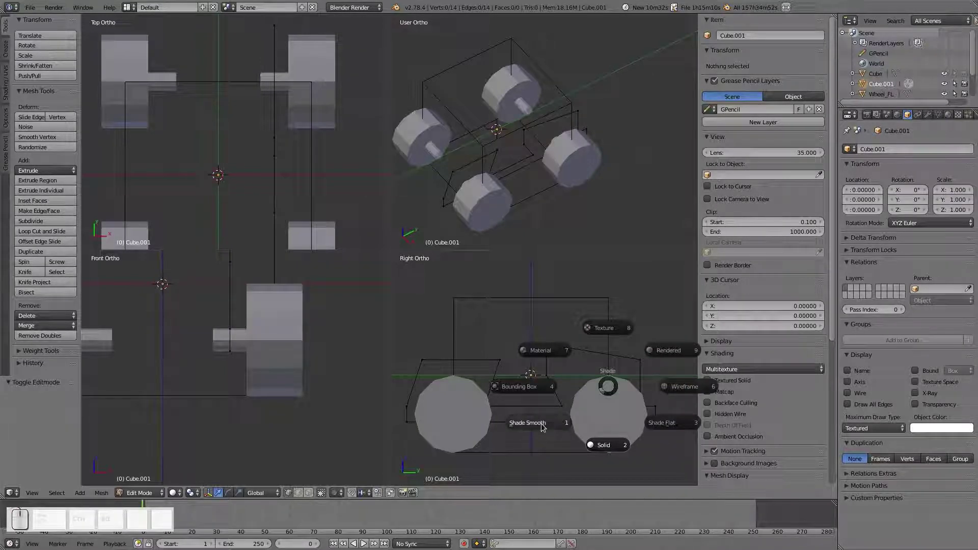
pyautogui.click(653, 395)
pyautogui.keyDown('shift'); pyautogui.moveTo(653, 395); pyautogui.dragTo(626, 351, button='middle'); pyautogui.keyUp('shift')
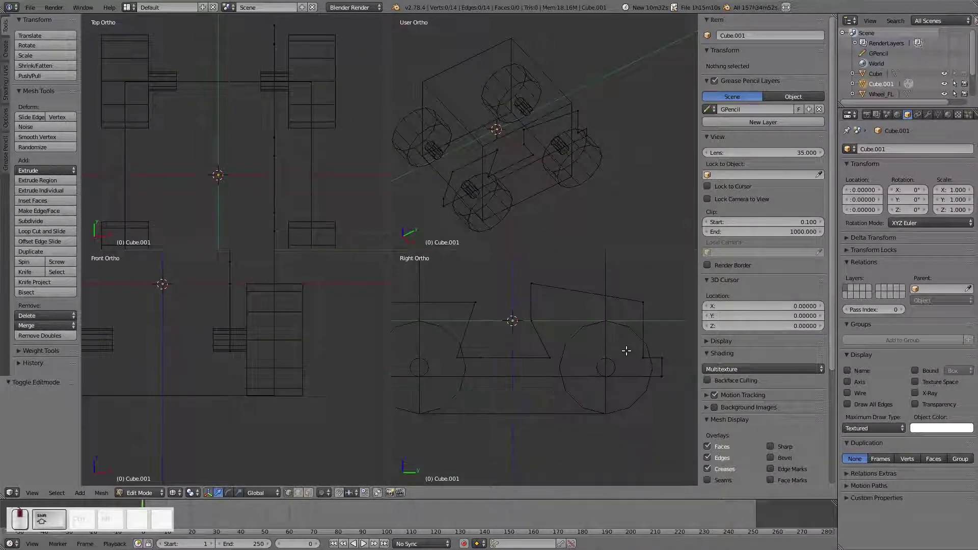
# Try filling faces across three and four vertices of the front hood outline, undoing each fill
pyautogui.rightClick(535, 319)
pyautogui.keyDown('shift'); pyautogui.rightClick(640, 304); pyautogui.keyUp('shift')
pyautogui.keyDown('shift'); pyautogui.rightClick(532, 284); pyautogui.keyUp('shift')
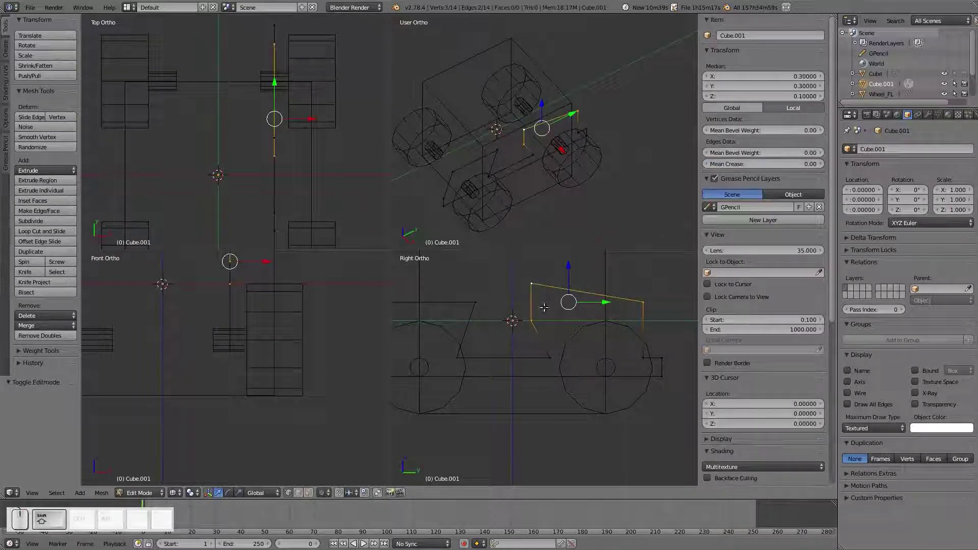
pyautogui.press('f')
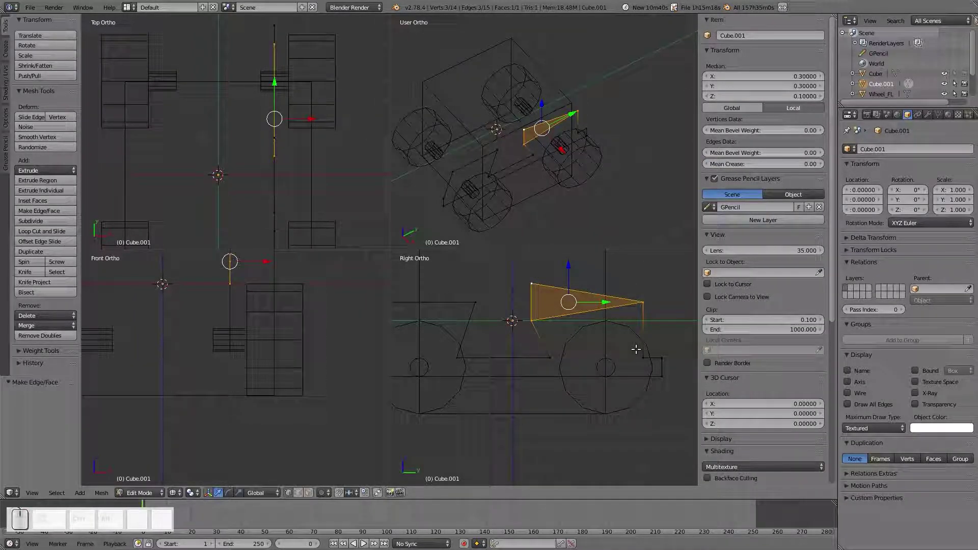
pyautogui.hotkey('ctrl', 'z')
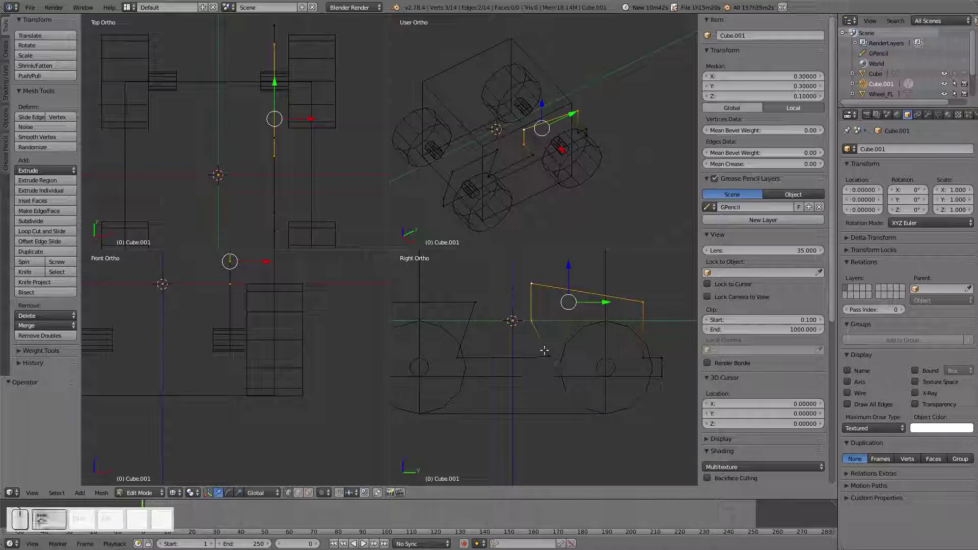
pyautogui.keyDown('shift'); pyautogui.rightClick(550, 358); pyautogui.keyUp('shift')
pyautogui.press('f')
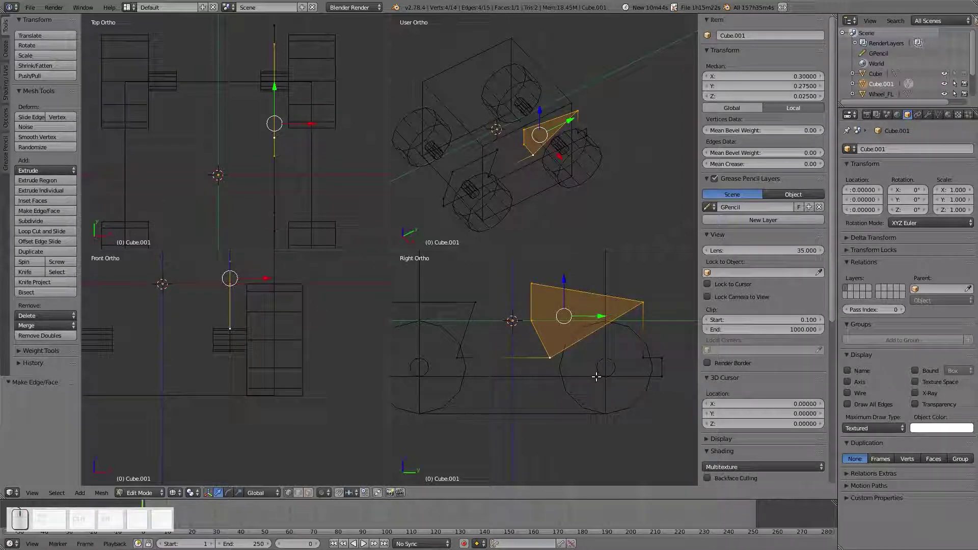
pyautogui.hotkey('ctrl', 'z')
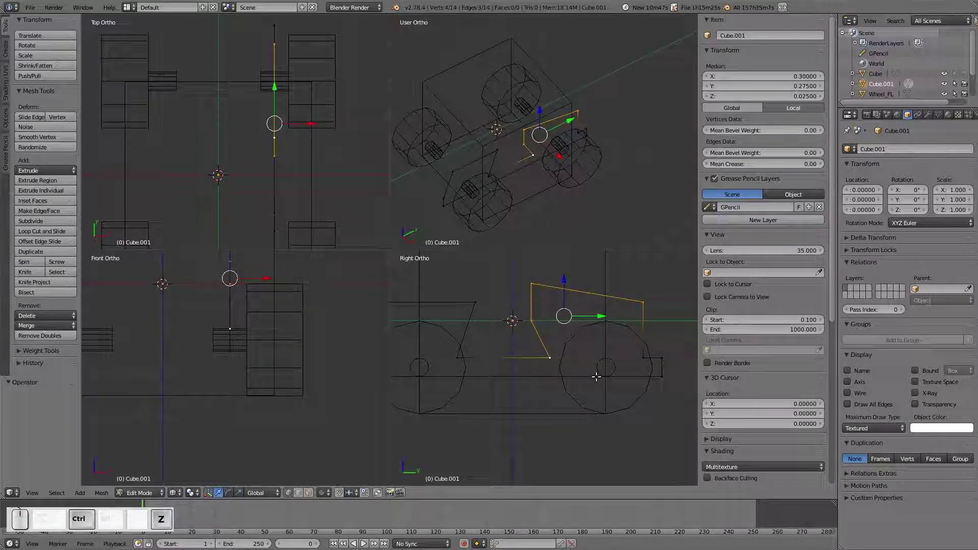
# Fill a face between the four corner vertices of the rear body section and clear the selection
pyautogui.scroll(-1, 591, 376)
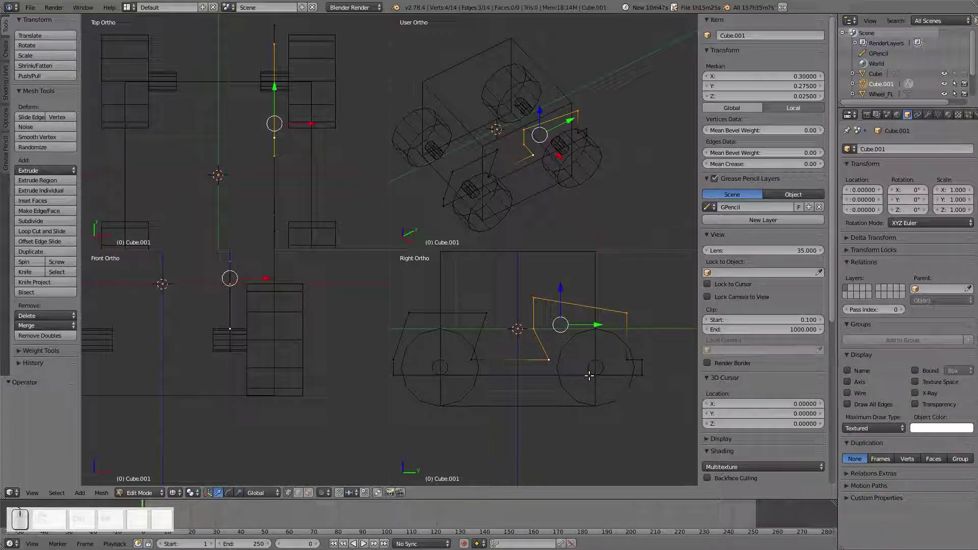
pyautogui.rightClick(458, 357)
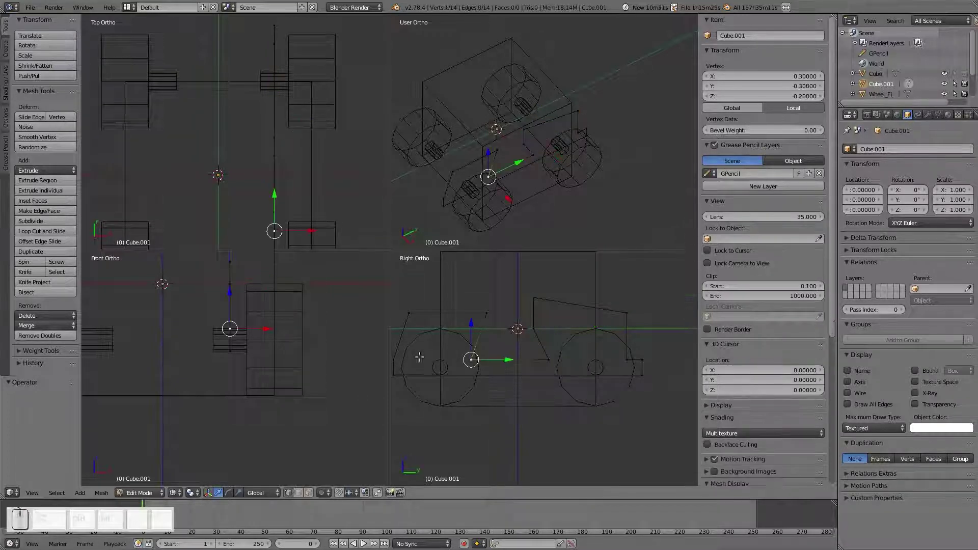
pyautogui.keyDown('shift'); pyautogui.rightClick(393, 360); pyautogui.keyUp('shift')
pyautogui.keyDown('shift'); pyautogui.rightClick(432, 311); pyautogui.keyUp('shift')
pyautogui.keyDown('shift'); pyautogui.rightClick(482, 317); pyautogui.keyUp('shift')
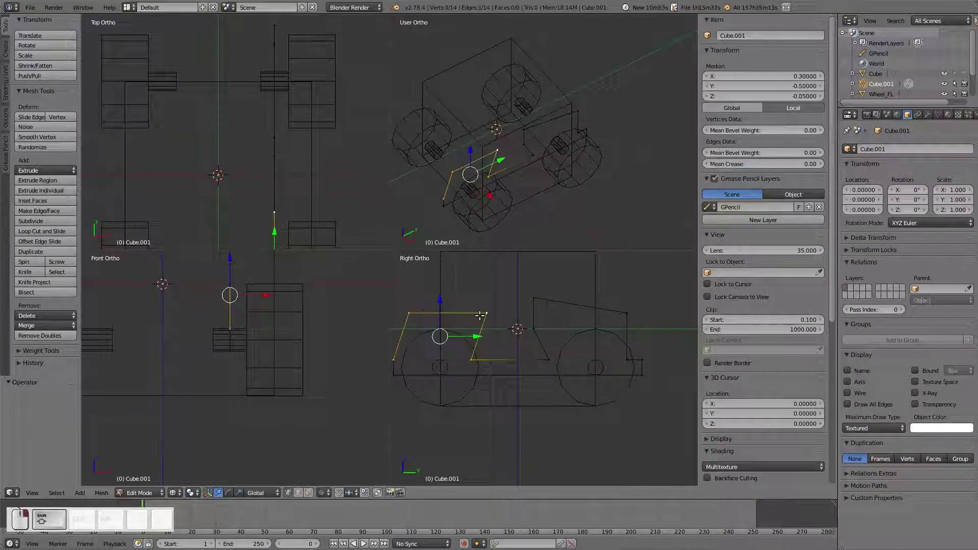
pyautogui.press('f')
pyautogui.press('a')
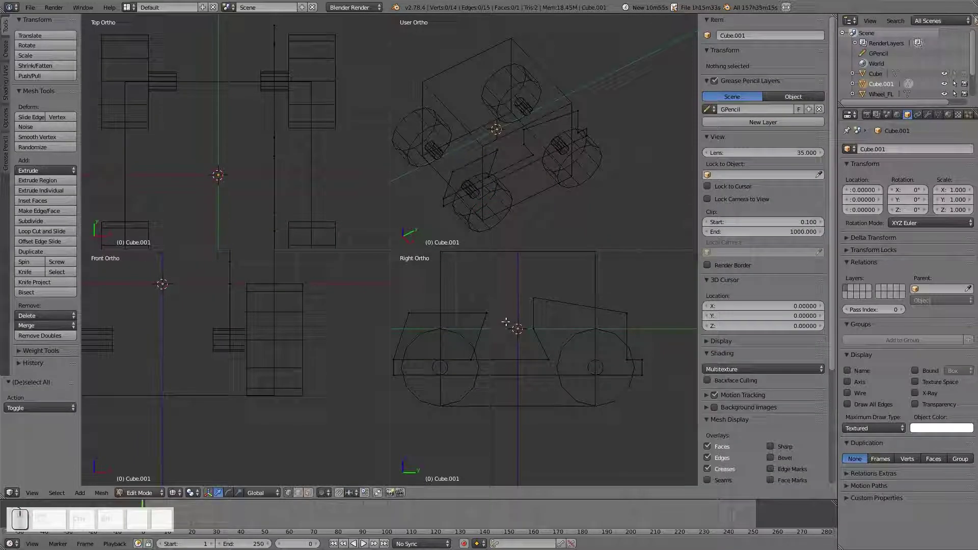
# Switch to edge selection and replace the quad view with a single right orthographic view of the body
pyautogui.keyDown('shift'); pyautogui.moveTo(511, 337); pyautogui.dragTo(556, 324, button='middle'); pyautogui.keyUp('shift')
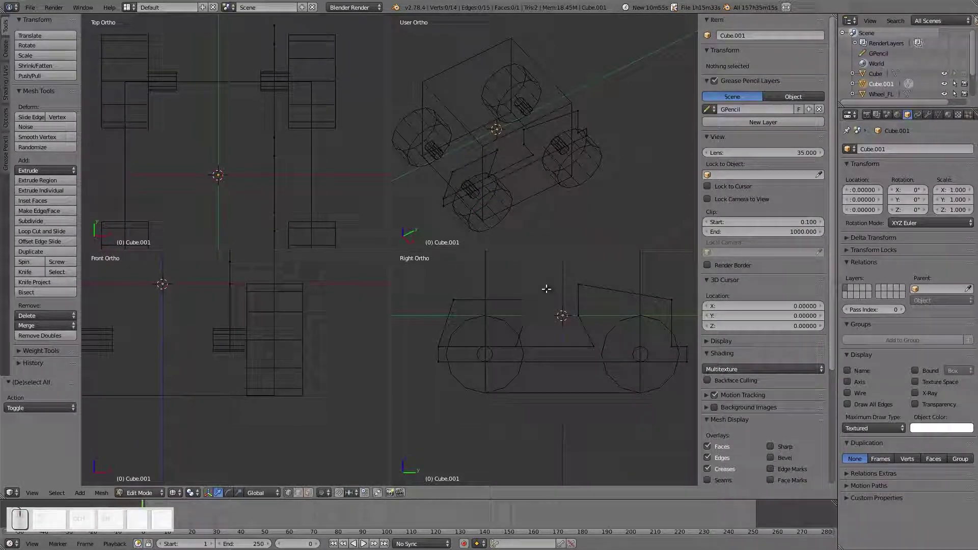
pyautogui.scroll(2, 508, 414)
pyautogui.scroll(1, 508, 415)
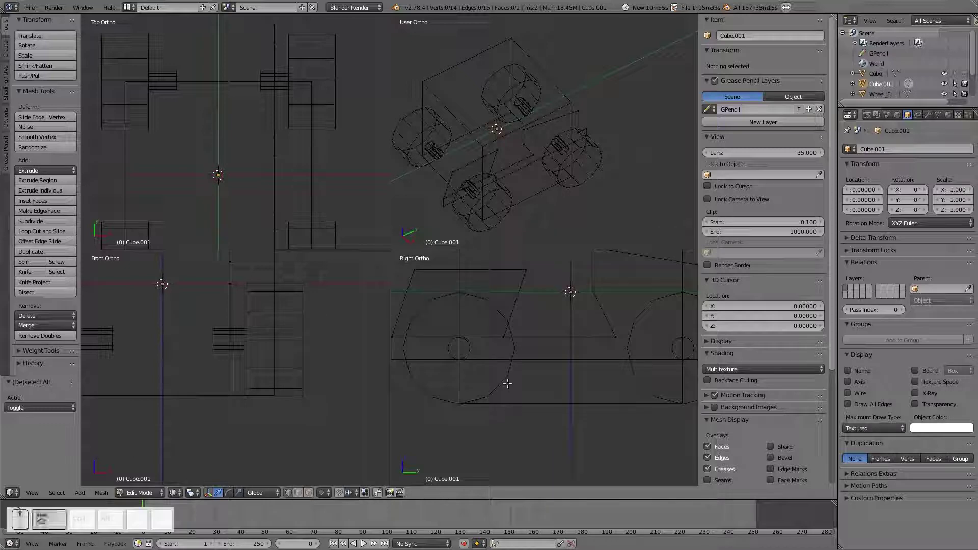
pyautogui.keyDown('shift'); pyautogui.moveTo(509, 383); pyautogui.dragTo(525, 407, button='middle'); pyautogui.keyUp('shift')
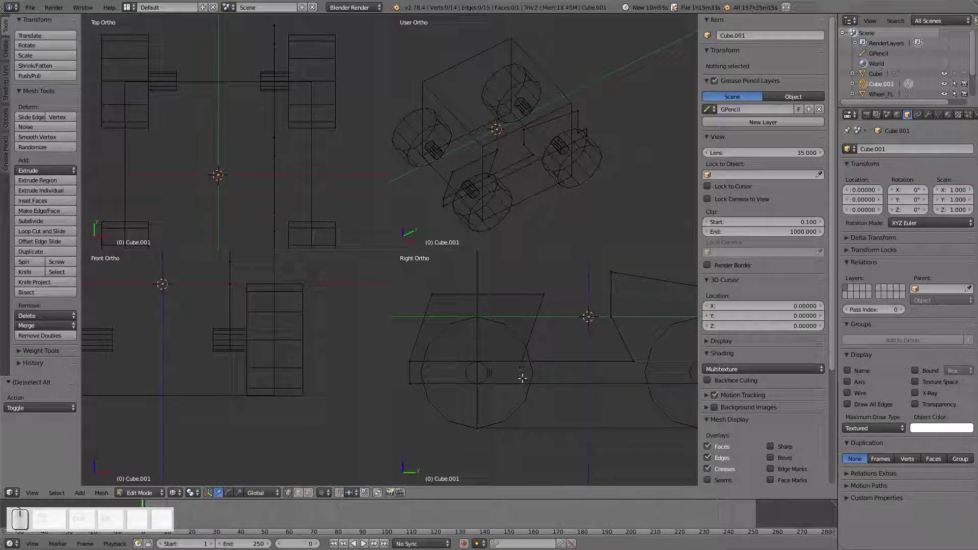
pyautogui.scroll(-1, 502, 397)
pyautogui.keyDown('shift'); pyautogui.moveTo(625, 377); pyautogui.dragTo(599, 376, button='middle'); pyautogui.keyUp('shift')
pyautogui.click(301, 494)
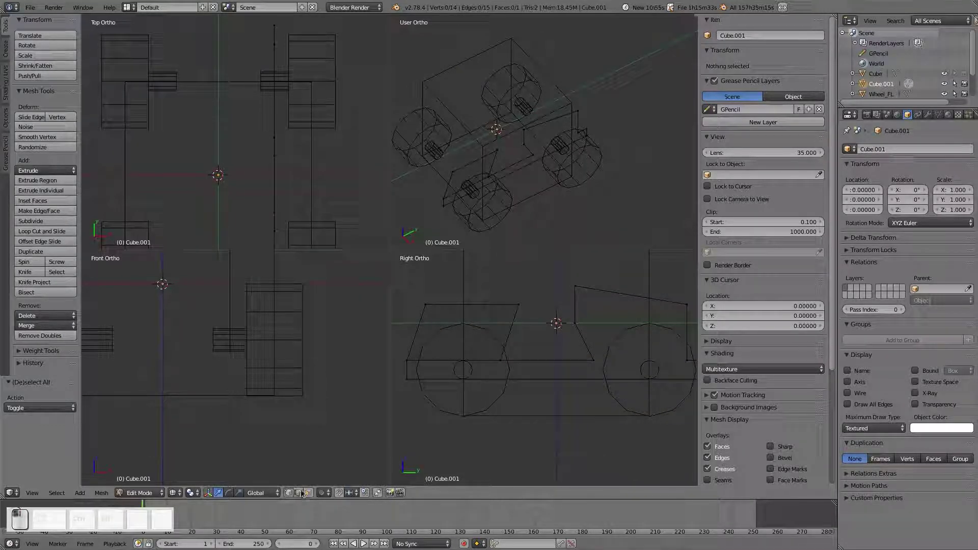
pyautogui.scroll(-1, 439, 367)
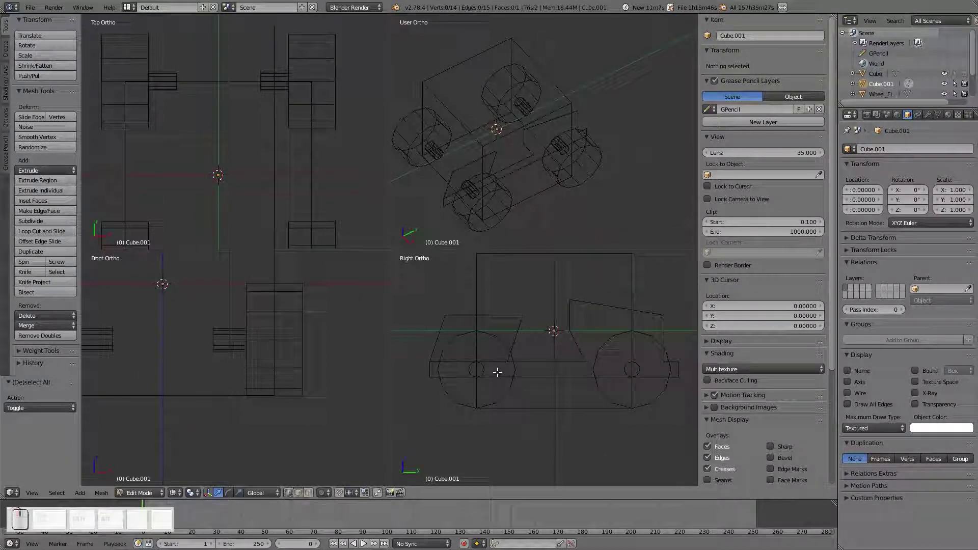
pyautogui.hotkey('ctrl', 'alt', 'q')
pyautogui.press('KP_3')
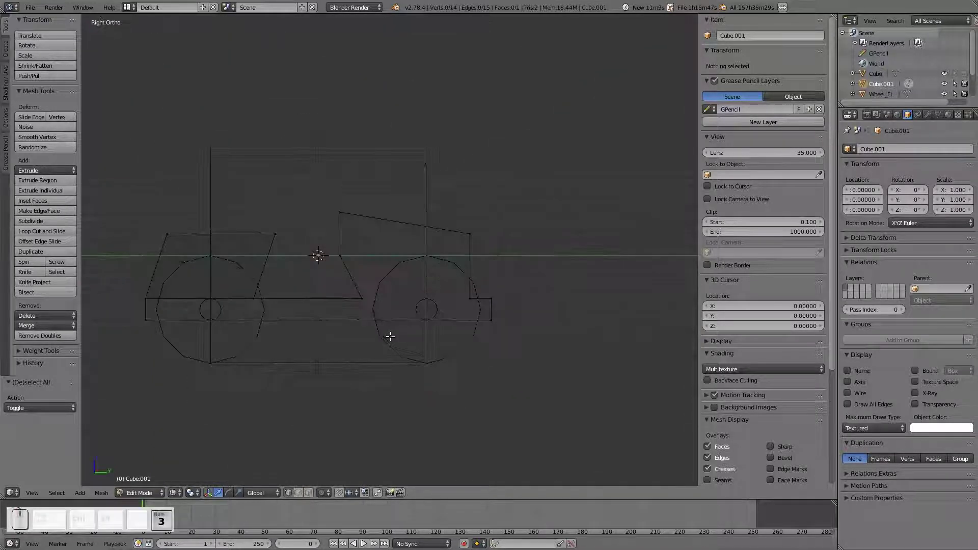
pyautogui.scroll(1, 243, 316)
pyautogui.keyDown('shift'); pyautogui.moveTo(252, 302); pyautogui.dragTo(333, 313, button='middle'); pyautogui.keyUp('shift')
pyautogui.scroll(1, 332, 313)
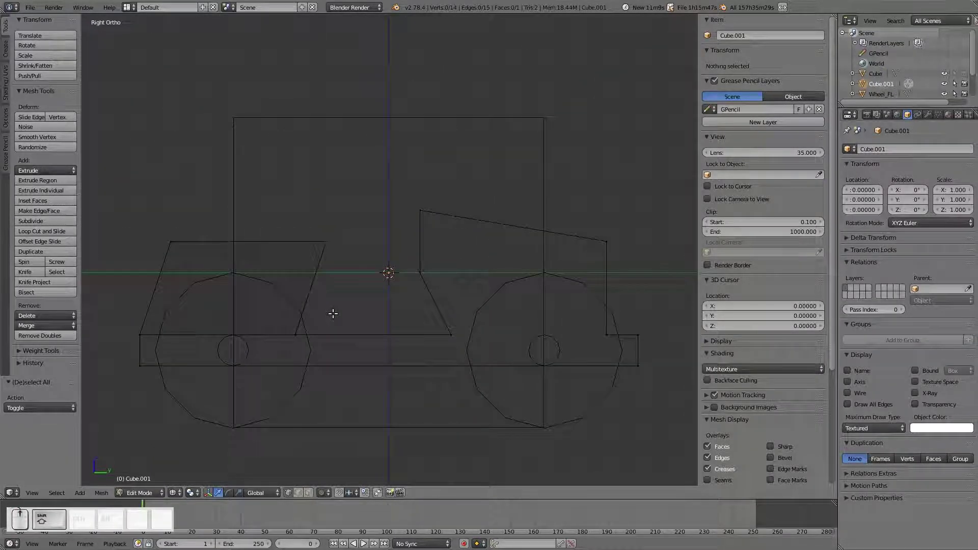
# Go through the vertices of the lower body strip, clear the selection, and select the strip's long bottom edge
pyautogui.rightClick(637, 365)
pyautogui.rightClick(143, 365)
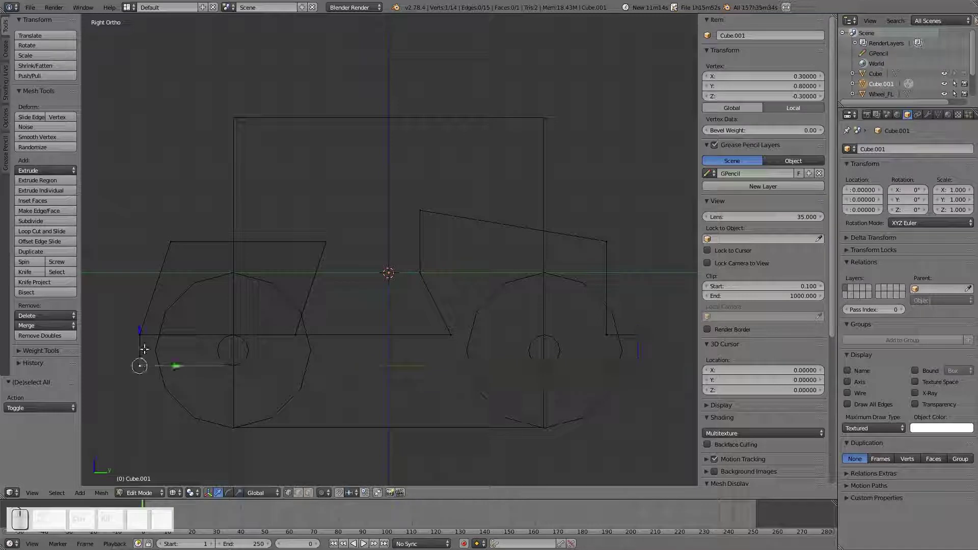
pyautogui.rightClick(289, 328)
pyautogui.rightClick(467, 339)
pyautogui.rightClick(615, 331)
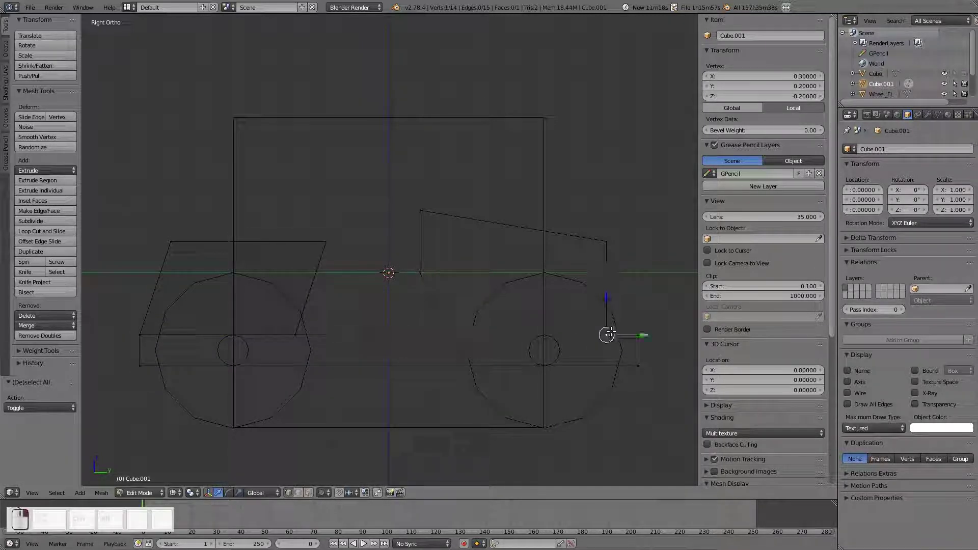
pyautogui.rightClick(636, 337)
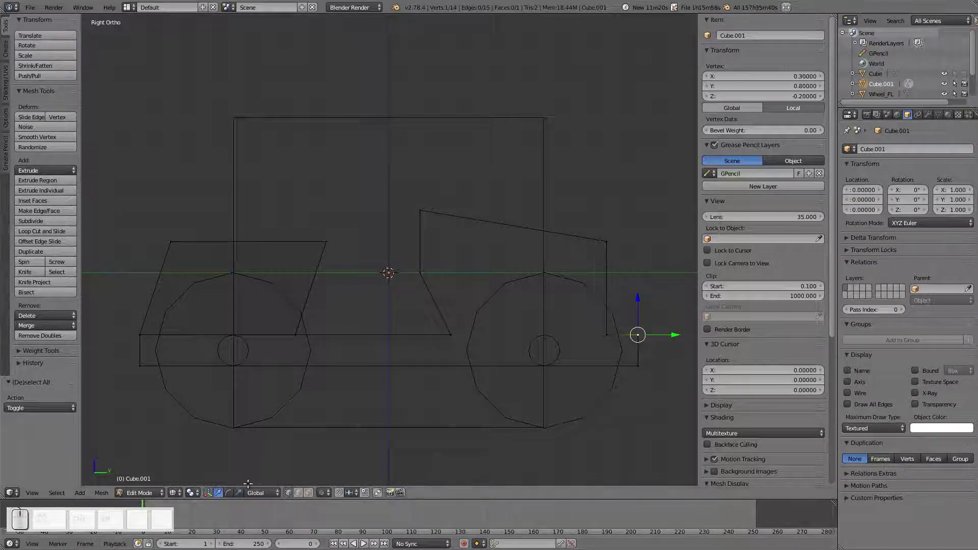
pyautogui.press('a')
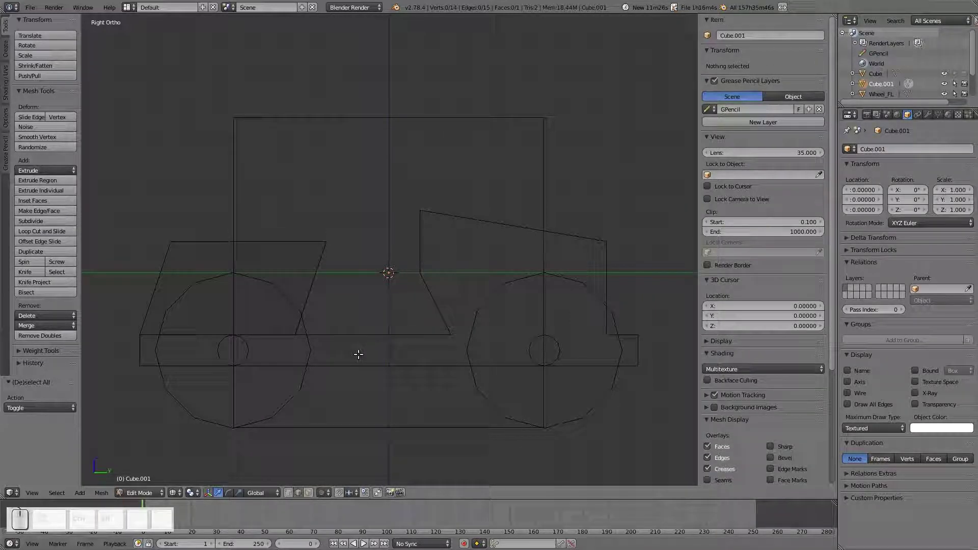
pyautogui.keyDown('ctrl'); pyautogui.rightClick(355, 377); pyautogui.keyUp('ctrl')
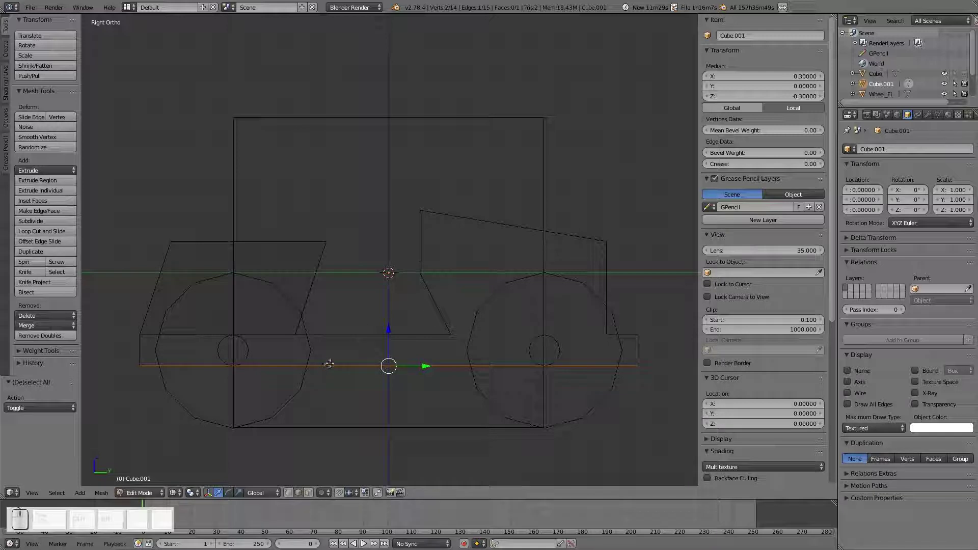
# Try to cut the long bottom edge with the Knife below the rear section's inner corner
pyautogui.click(26, 272)
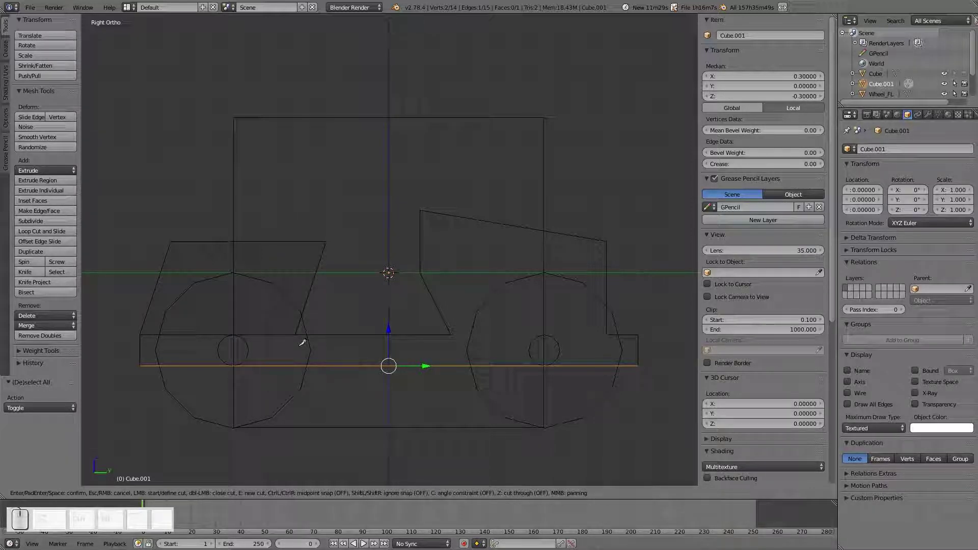
pyautogui.click(302, 343)
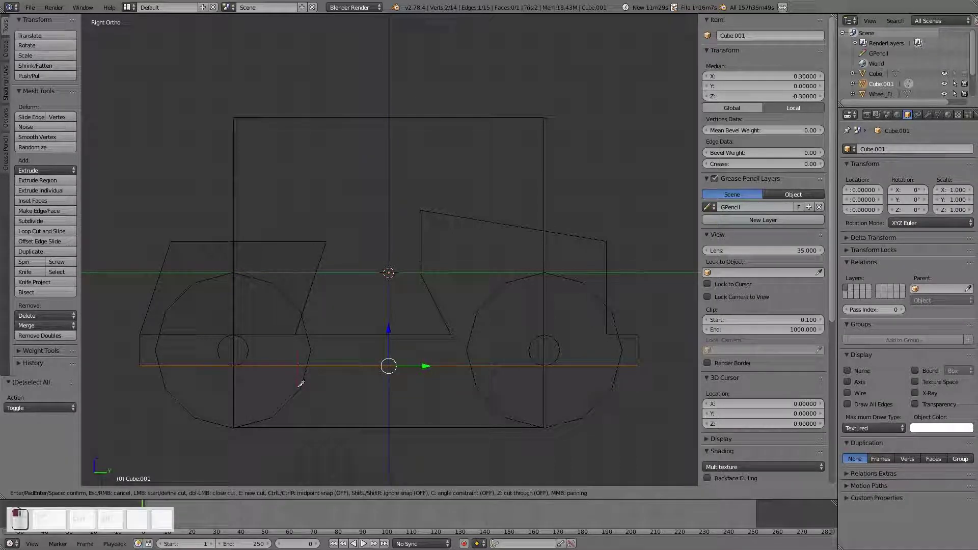
pyautogui.click(299, 344)
pyautogui.click(298, 372)
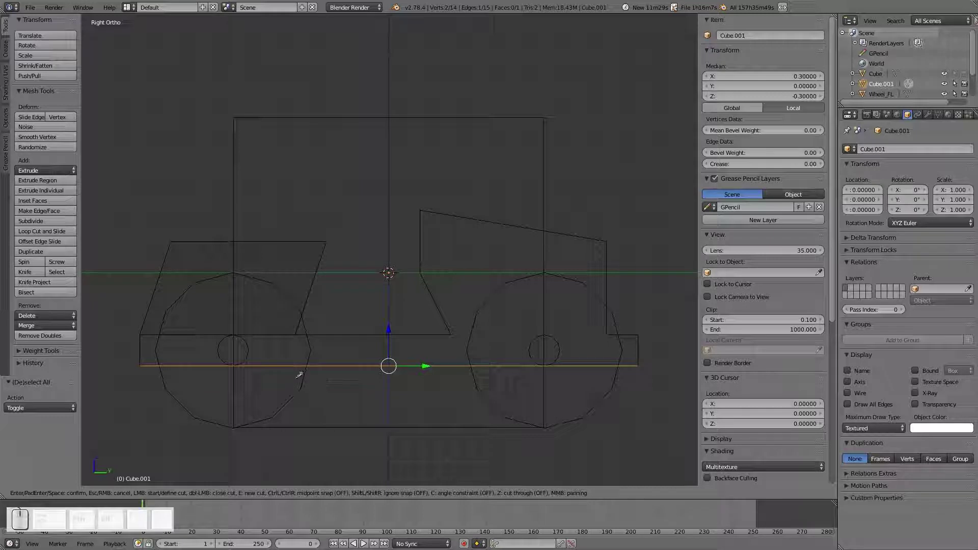
pyautogui.click(293, 376)
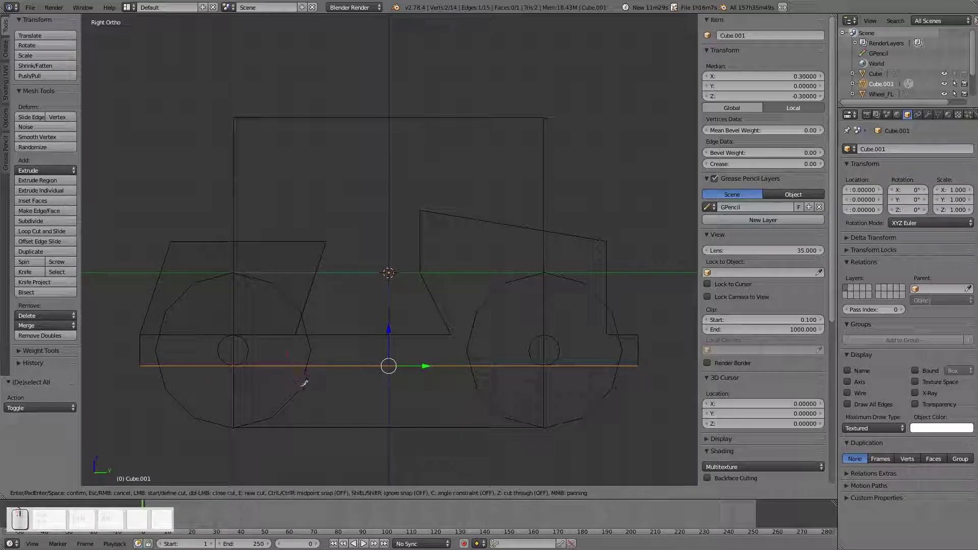
pyautogui.click(291, 343)
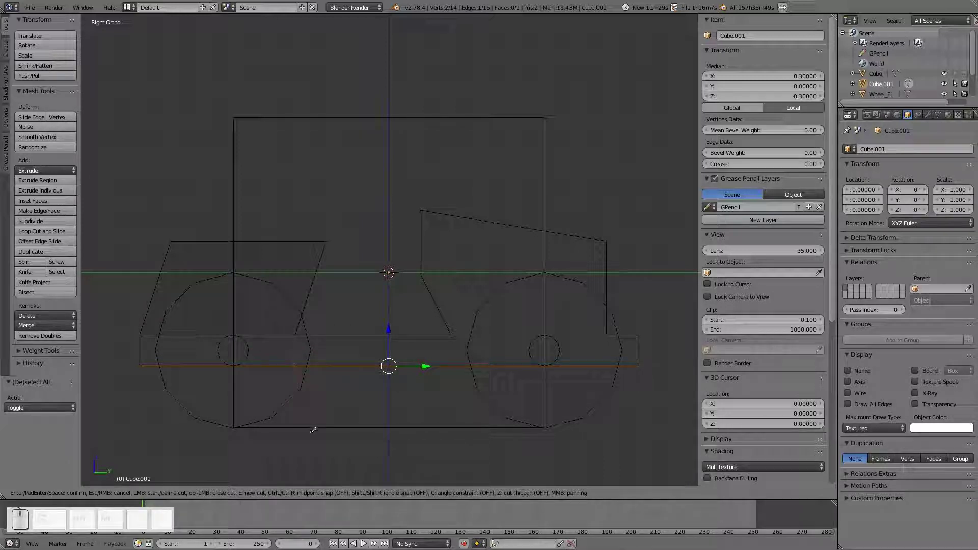
pyautogui.press('Escape')
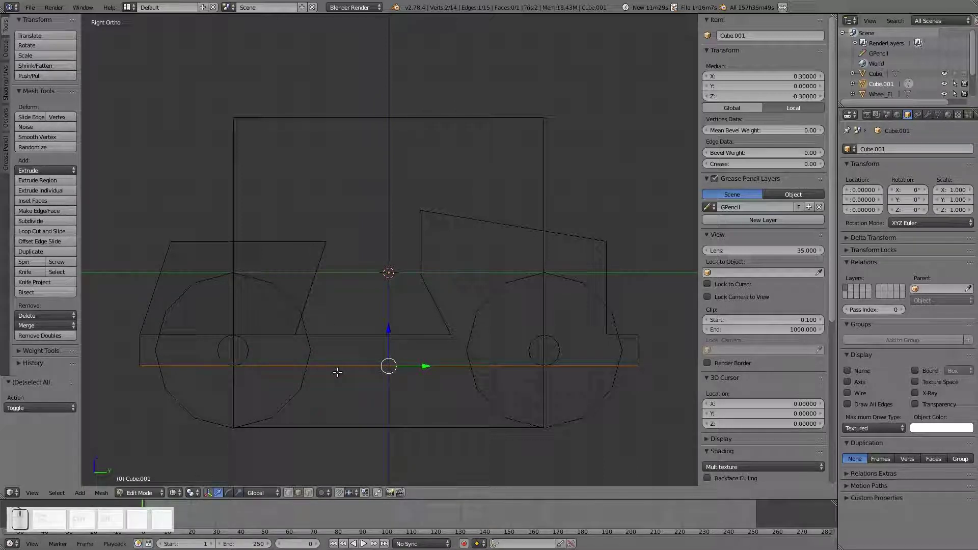
# Try a Loop Cut with 2 cuts on the bottom edge of the body outline
pyautogui.hotkey('ctrl', 'r')
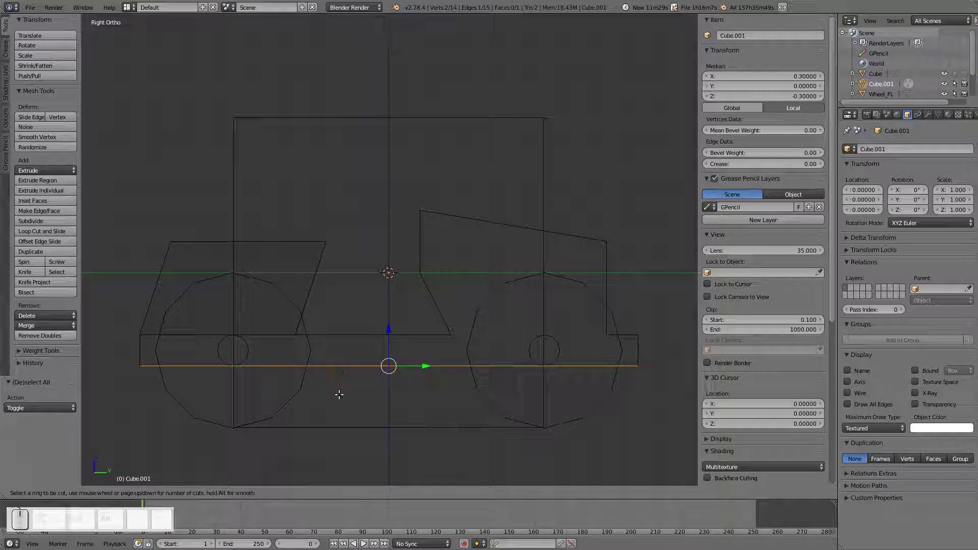
pyautogui.scroll(1, 356, 374)
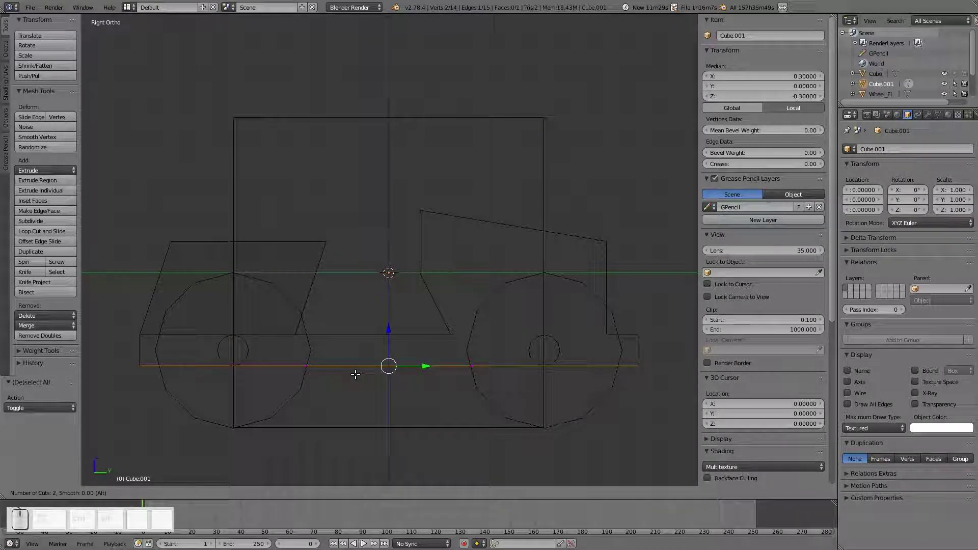
pyautogui.press('Escape')
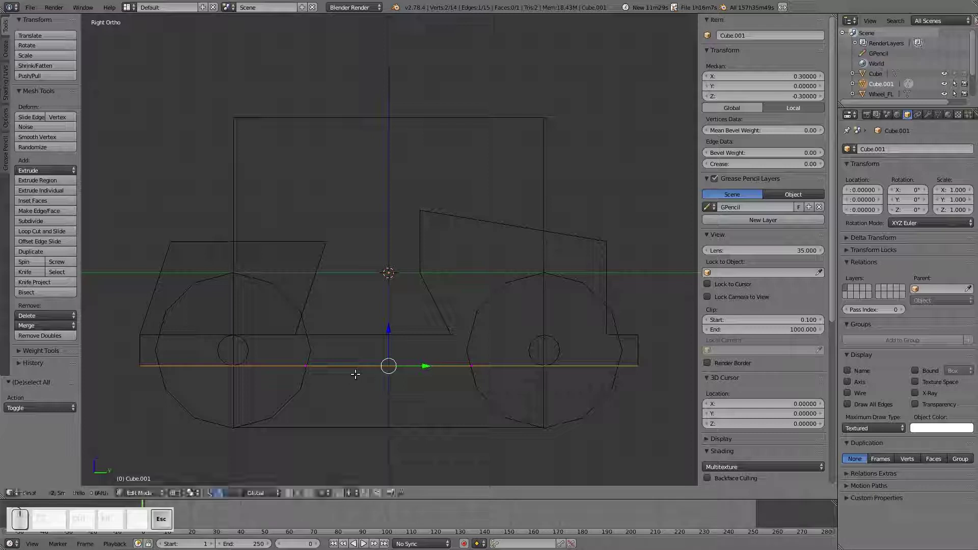
# Divide the long bottom edge of the body outline with a Loop Cut of 4 cuts
pyautogui.rightClick(357, 333)
pyautogui.rightClick(366, 367)
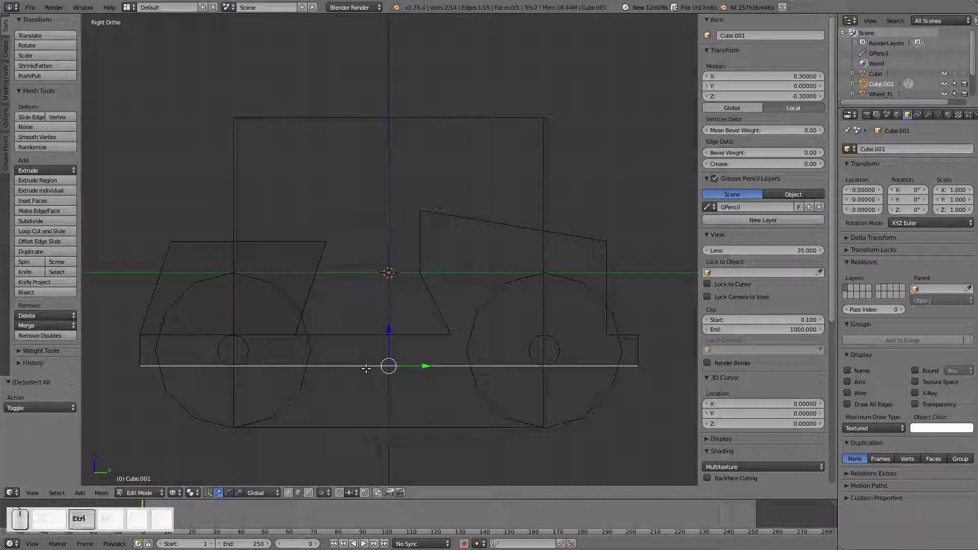
pyautogui.hotkey('ctrl', 'r')
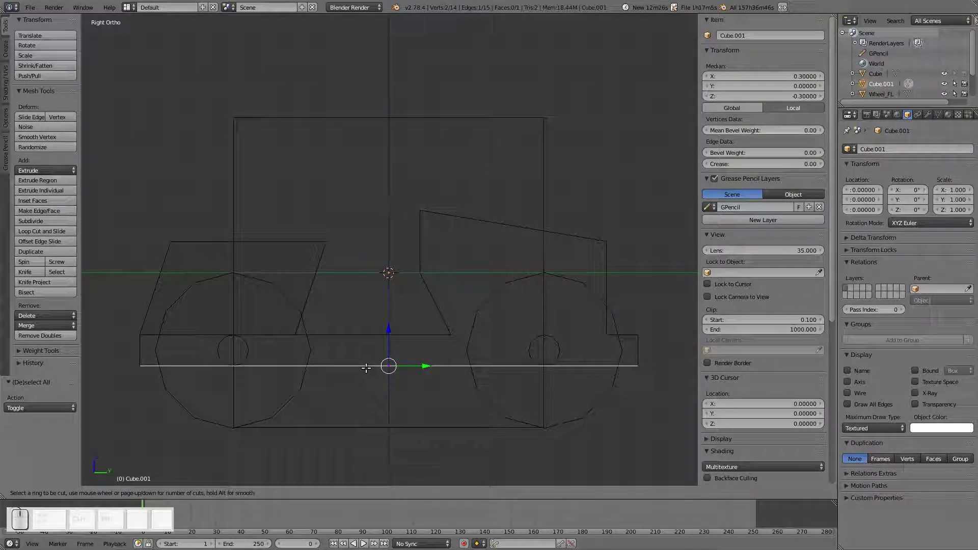
pyautogui.scroll(1, 366, 368)
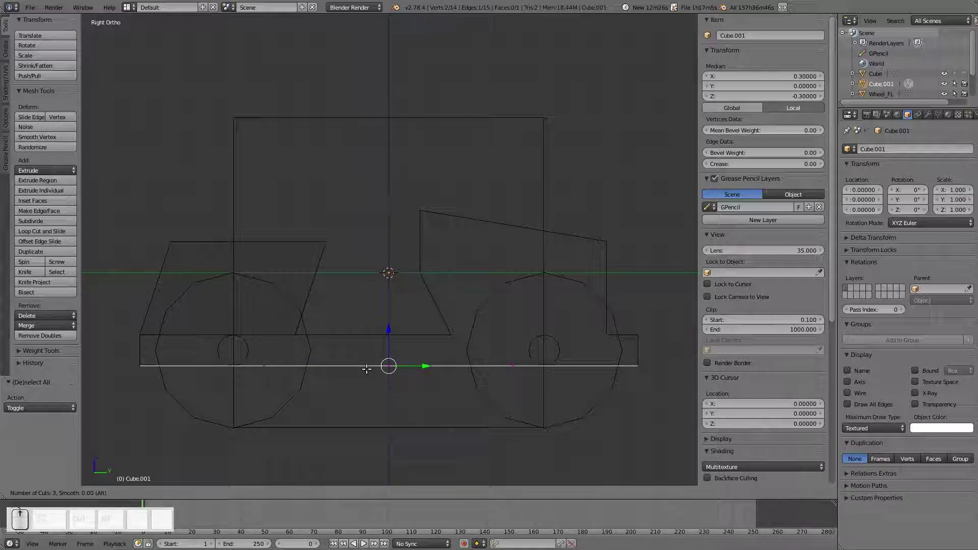
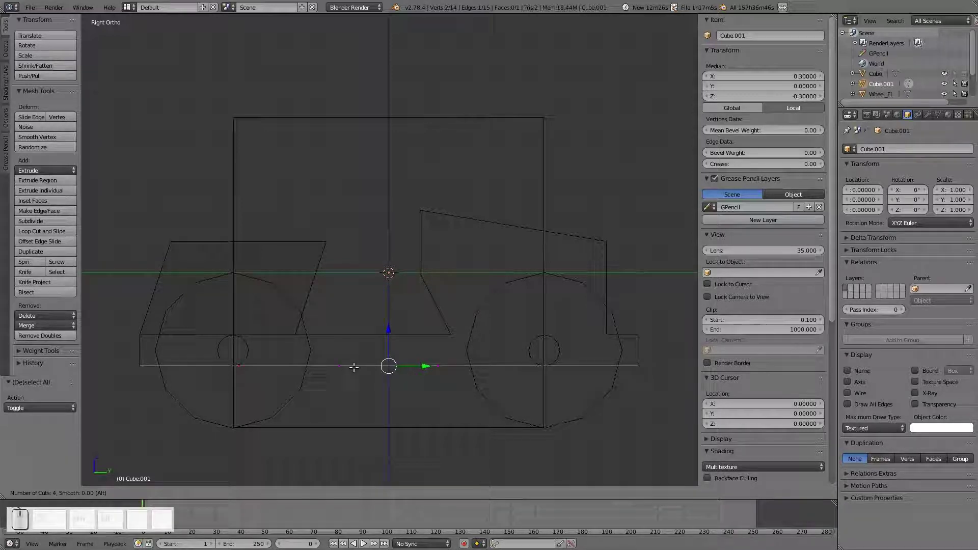
pyautogui.click(355, 367)
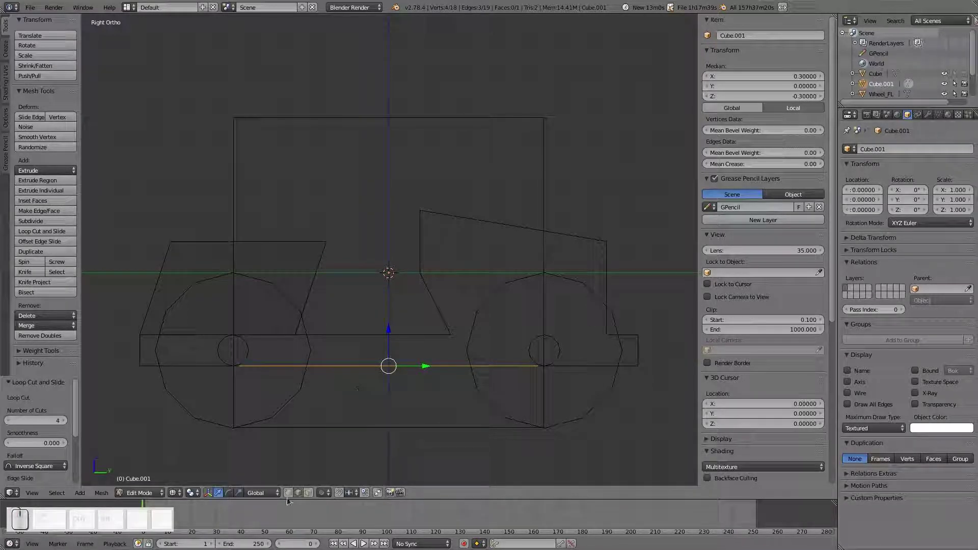
# Move the rearmost cut vertex 0.18 along Y below the rear section's inner corner and fill the rear part of the lower strip
pyautogui.rightClick(236, 366)
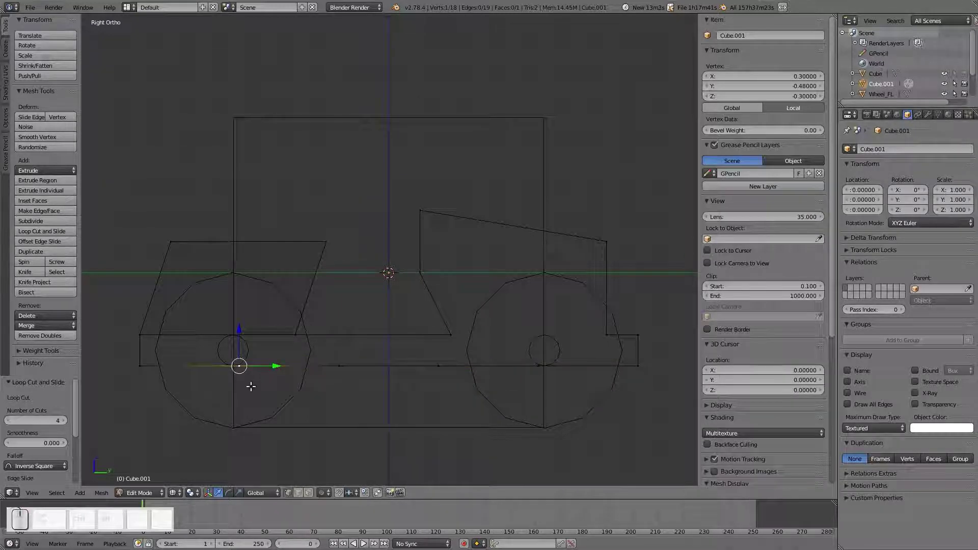
pyautogui.keyDown('ctrl'); pyautogui.moveTo(288, 367); pyautogui.dragTo(333, 373); pyautogui.keyUp('ctrl')
pyautogui.rightClick(302, 331)
pyautogui.keyDown('shift'); pyautogui.rightClick(145, 337); pyautogui.keyUp('shift')
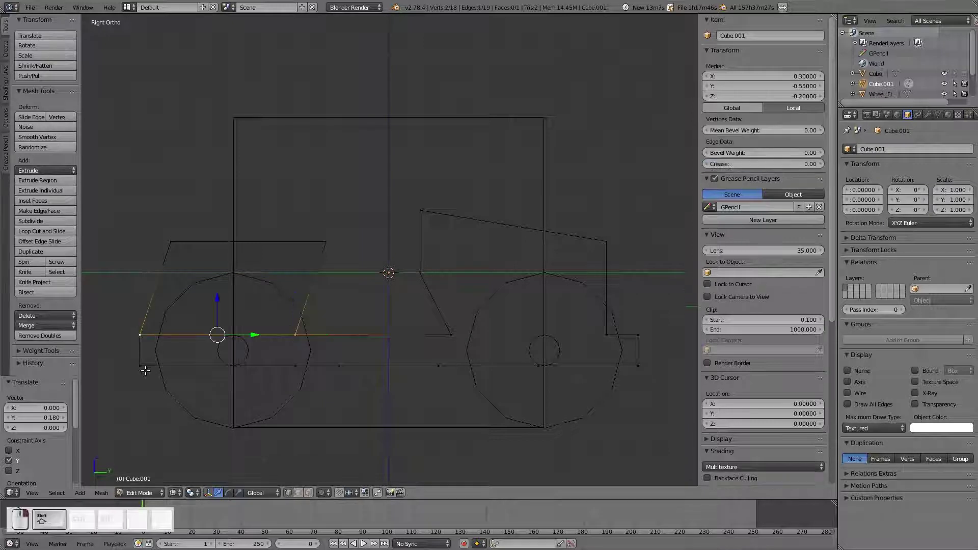
pyautogui.keyDown('shift'); pyautogui.rightClick(148, 367); pyautogui.keyUp('shift')
pyautogui.keyDown('shift'); pyautogui.rightClick(289, 361); pyautogui.keyUp('shift')
pyautogui.press('f')
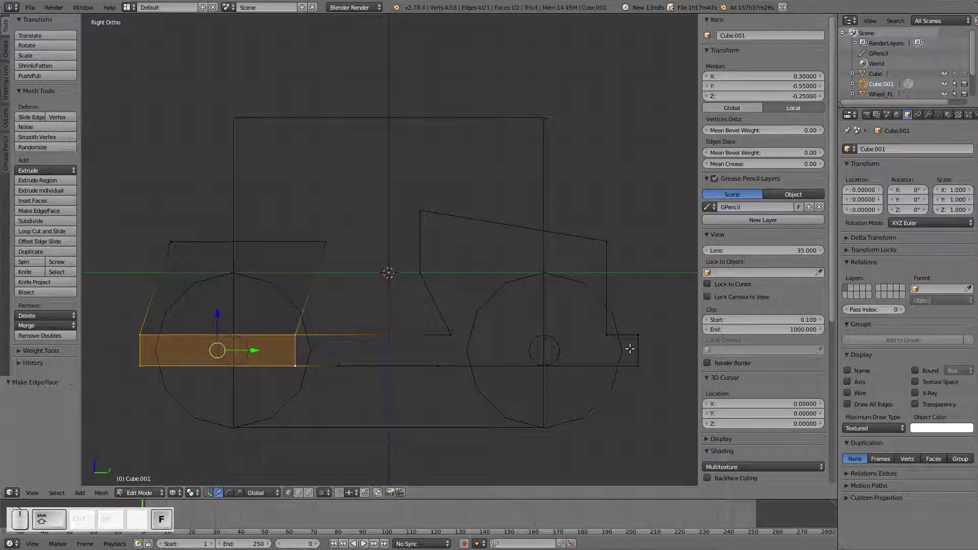
# Move the foremost cut vertex 0.22 along Y below the front section's outer corner and fill the small front end face
pyautogui.rightClick(535, 365)
pyautogui.keyDown('ctrl'); pyautogui.moveTo(563, 366); pyautogui.dragTo(620, 371); pyautogui.keyUp('ctrl')
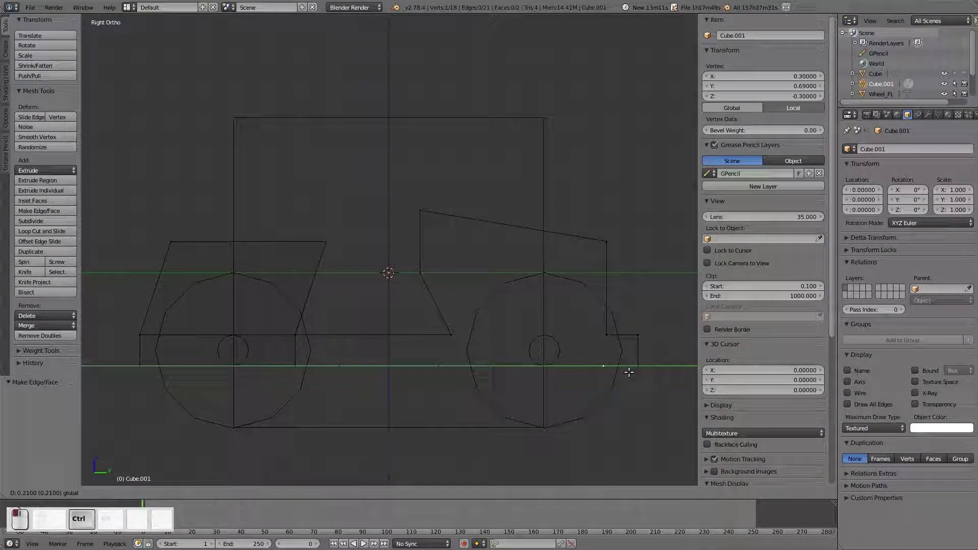
pyautogui.click(631, 373)
pyautogui.keyDown('shift'); pyautogui.rightClick(638, 336); pyautogui.keyUp('shift')
pyautogui.keyDown('shift'); pyautogui.rightClick(639, 366); pyautogui.keyUp('shift')
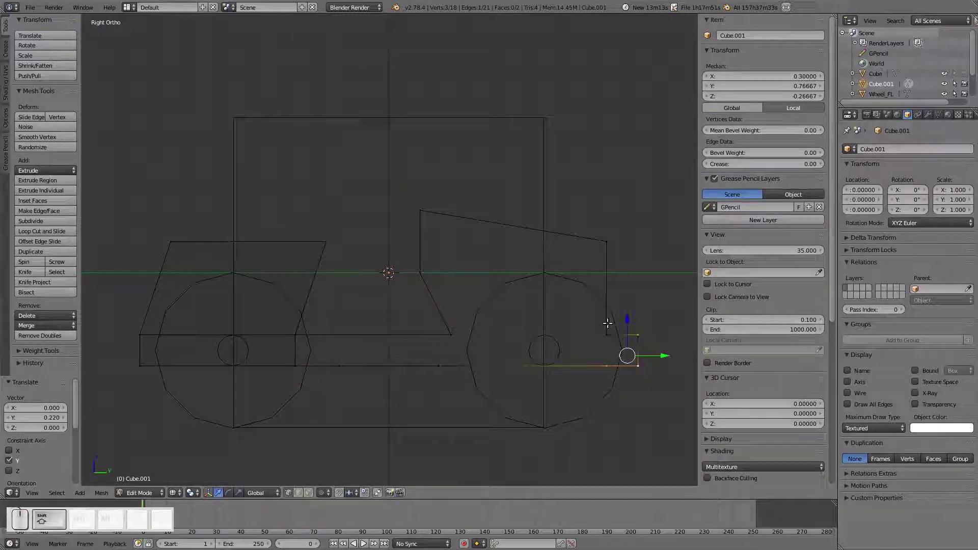
pyautogui.keyDown('shift'); pyautogui.rightClick(606, 336); pyautogui.keyUp('shift')
pyautogui.press('f')
pyautogui.press('a')
# Move the next cut vertex 0.04 along Y below the front section's inner corner and fill the strip face behind the front wheel
pyautogui.rightClick(438, 366)
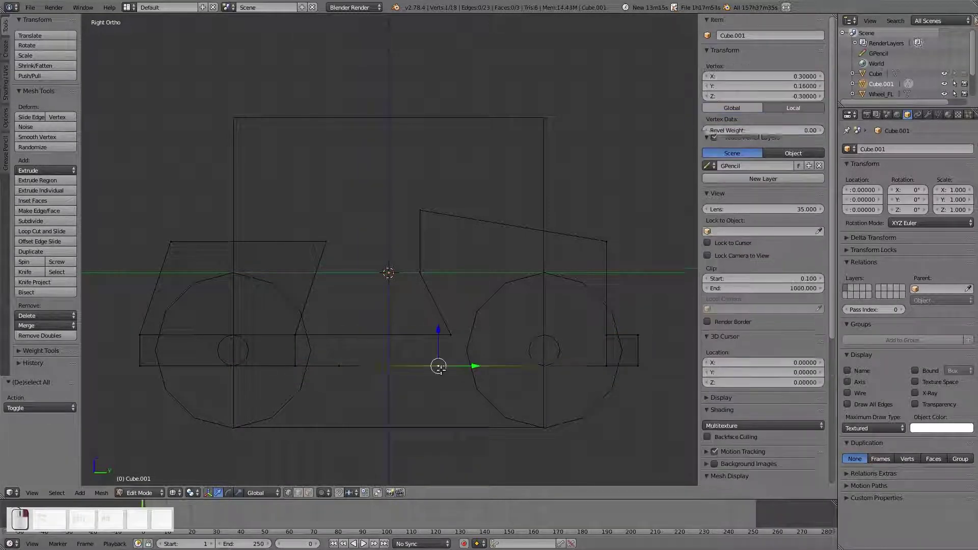
pyautogui.keyDown('ctrl'); pyautogui.moveTo(469, 366); pyautogui.dragTo(518, 360); pyautogui.keyUp('ctrl')
pyautogui.rightClick(611, 334)
pyautogui.keyDown('shift'); pyautogui.rightClick(451, 335); pyautogui.keyUp('shift')
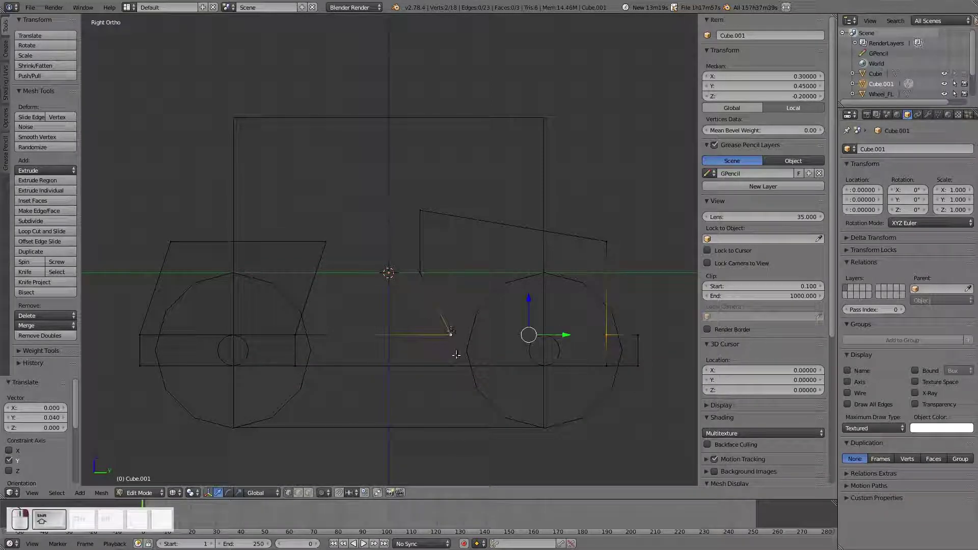
pyautogui.keyDown('shift'); pyautogui.rightClick(451, 366); pyautogui.keyUp('shift')
pyautogui.keyDown('shift'); pyautogui.rightClick(605, 366); pyautogui.keyUp('shift')
pyautogui.press('f')
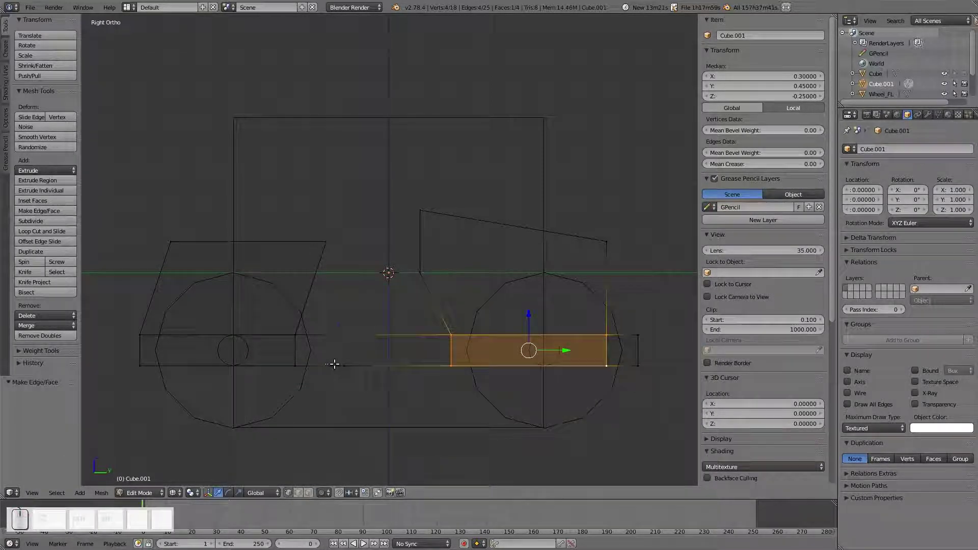
# Dissolve the spare cut vertex on the middle of the bottom edge
pyautogui.rightClick(339, 365)
pyautogui.press('x')
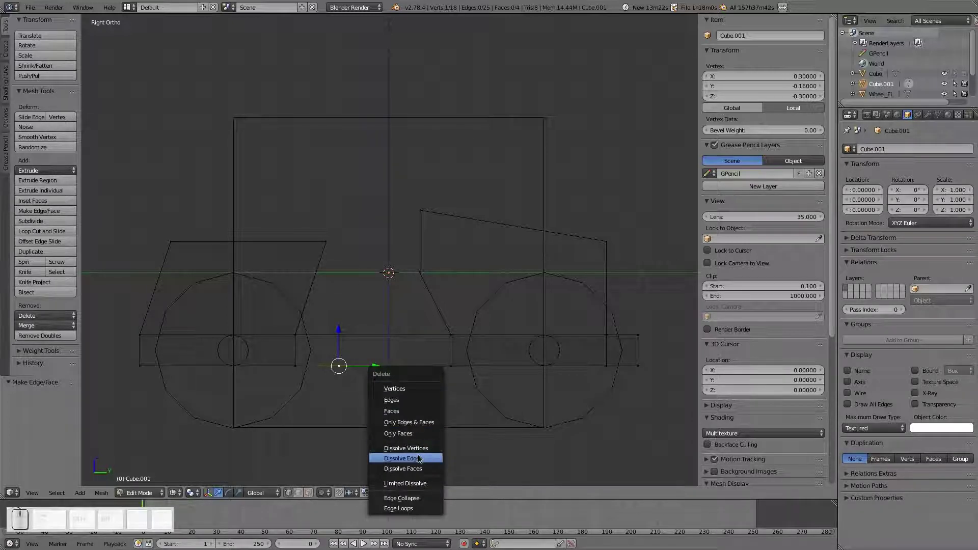
pyautogui.click(406, 449)
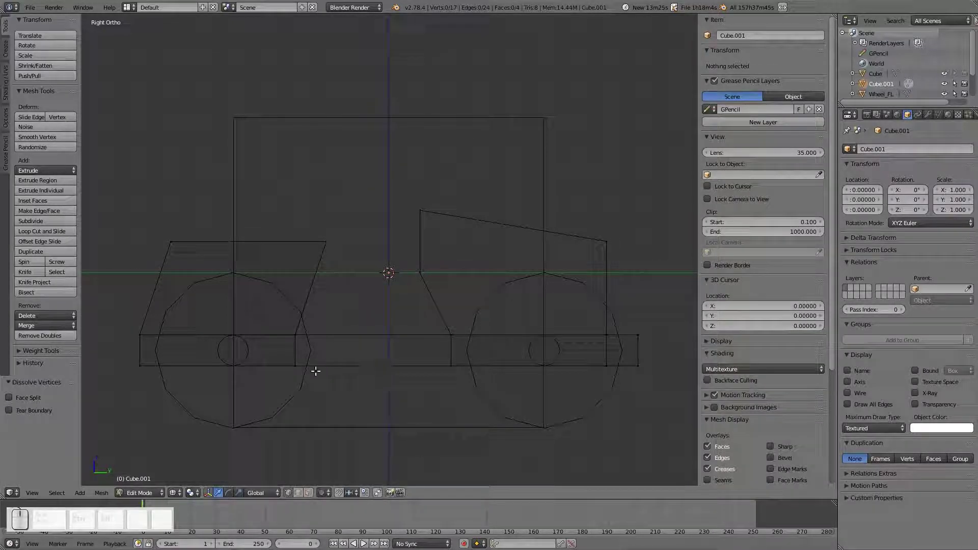
# Fill the middle part of the lower strip between the rear and front sections with a face
pyautogui.rightClick(295, 365)
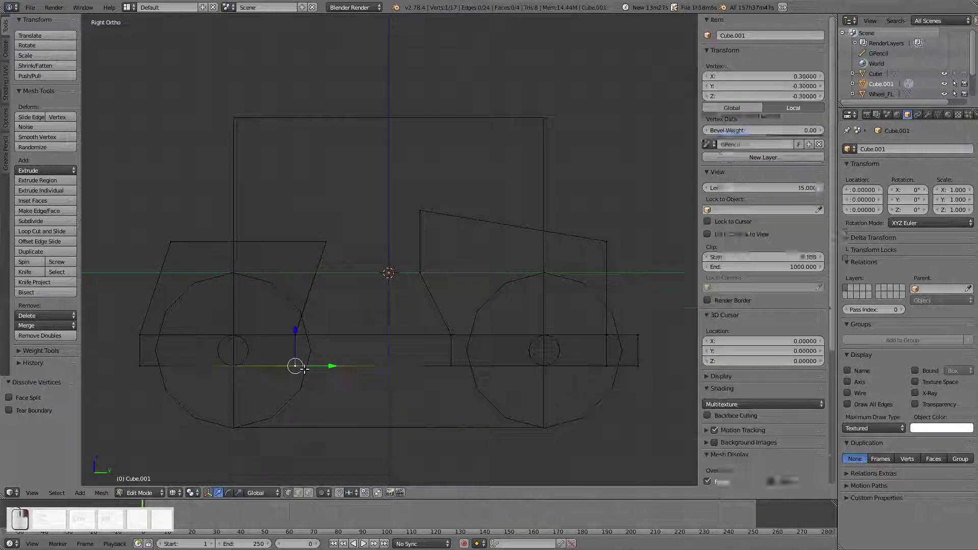
pyautogui.keyDown('shift'); pyautogui.rightClick(295, 334); pyautogui.keyUp('shift')
pyautogui.keyDown('shift'); pyautogui.rightClick(451, 335); pyautogui.keyUp('shift')
pyautogui.keyDown('shift'); pyautogui.rightClick(451, 365); pyautogui.keyUp('shift')
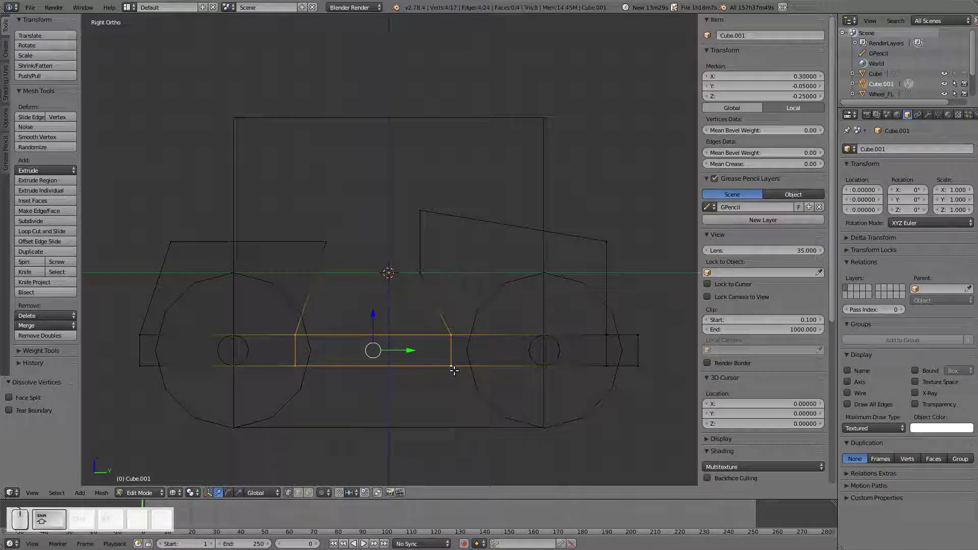
pyautogui.press('f')
pyautogui.press('a')
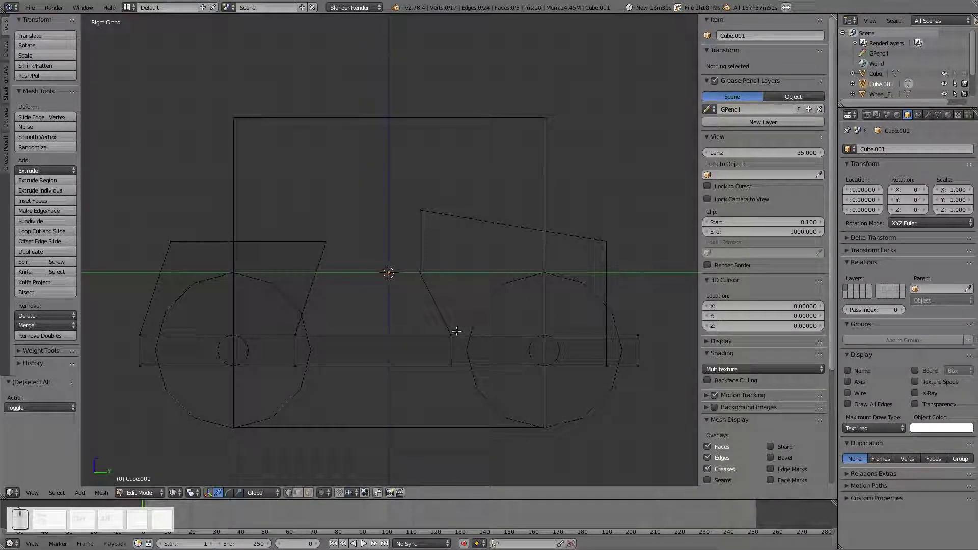
# Add a vertex at the midpoint of the front section's vertical outer edge with a single unshifted Loop Cut
pyautogui.rightClick(618, 316)
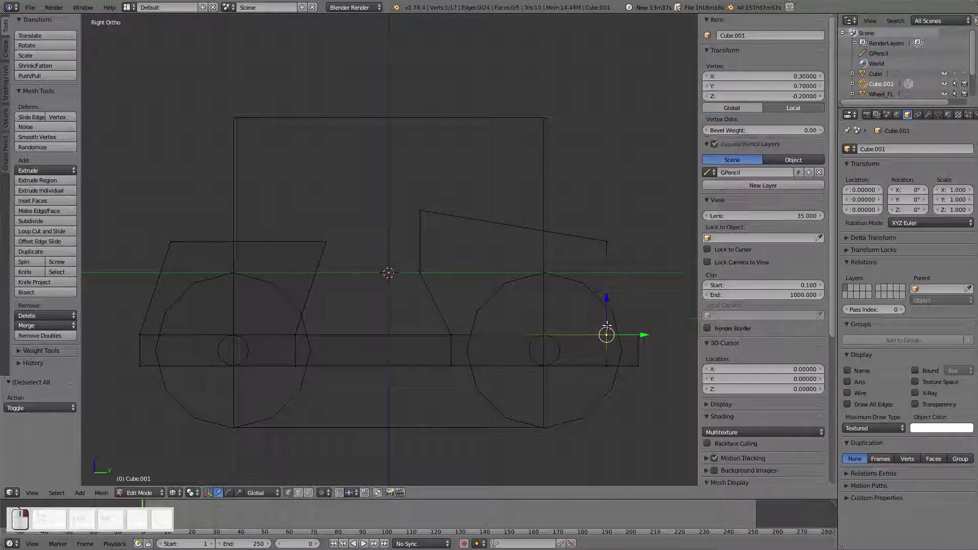
pyautogui.keyDown('shift'); pyautogui.rightClick(604, 247); pyautogui.keyUp('shift')
pyautogui.hotkey('ctrl', 'r')
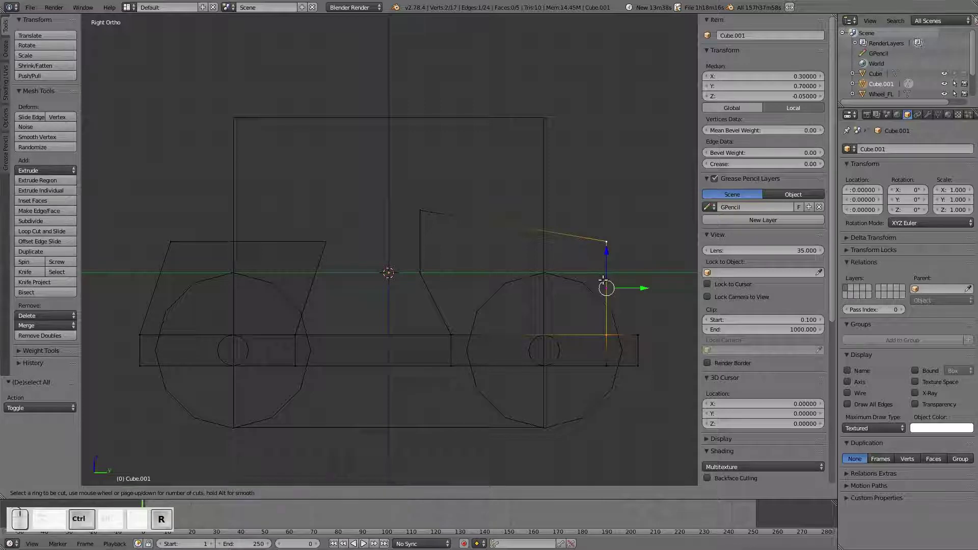
pyautogui.click(608, 278)
pyautogui.click(605, 270)
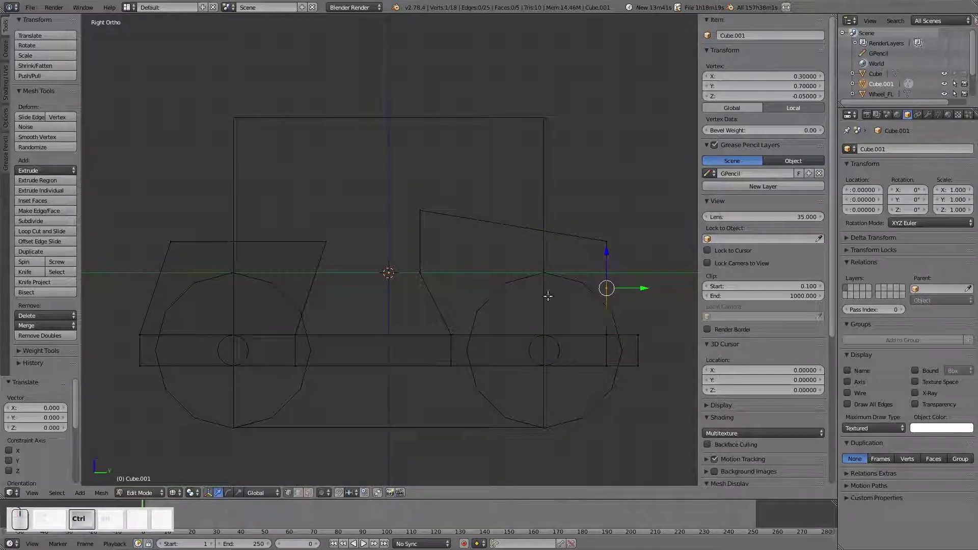
# Fill the upper half of the front section with a four-cornered face down to the new midpoint vertex
pyautogui.rightClick(422, 272)
pyautogui.keyDown('shift'); pyautogui.rightClick(421, 211); pyautogui.keyUp('shift')
pyautogui.keyDown('shift'); pyautogui.rightClick(607, 242); pyautogui.keyUp('shift')
pyautogui.keyDown('shift'); pyautogui.rightClick(607, 287); pyautogui.keyUp('shift')
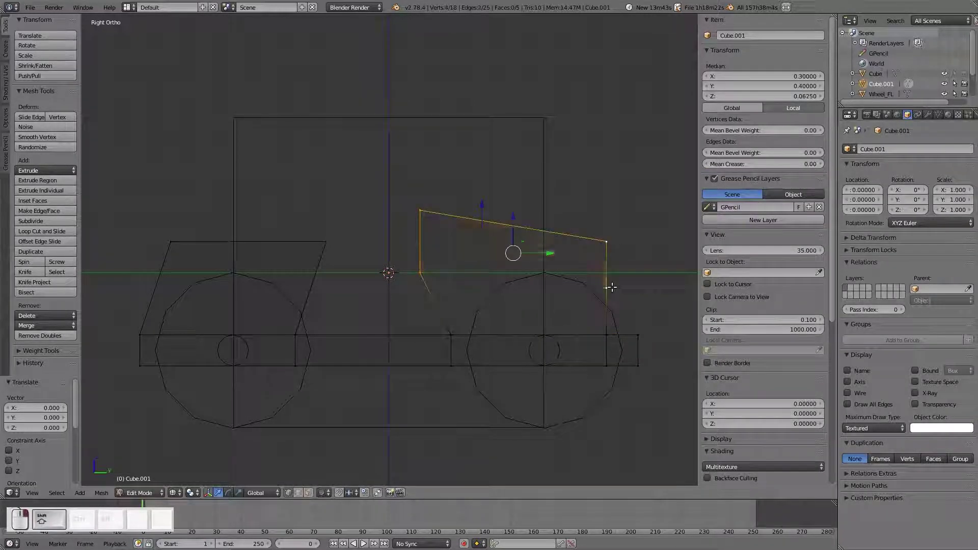
pyautogui.press('f')
# Fill the lower half of the front section with a face down to the lower strip, and clear the selection
pyautogui.rightClick(608, 289)
pyautogui.keyDown('shift'); pyautogui.rightClick(421, 274); pyautogui.keyUp('shift')
pyautogui.keyDown('shift'); pyautogui.rightClick(451, 334); pyautogui.keyUp('shift')
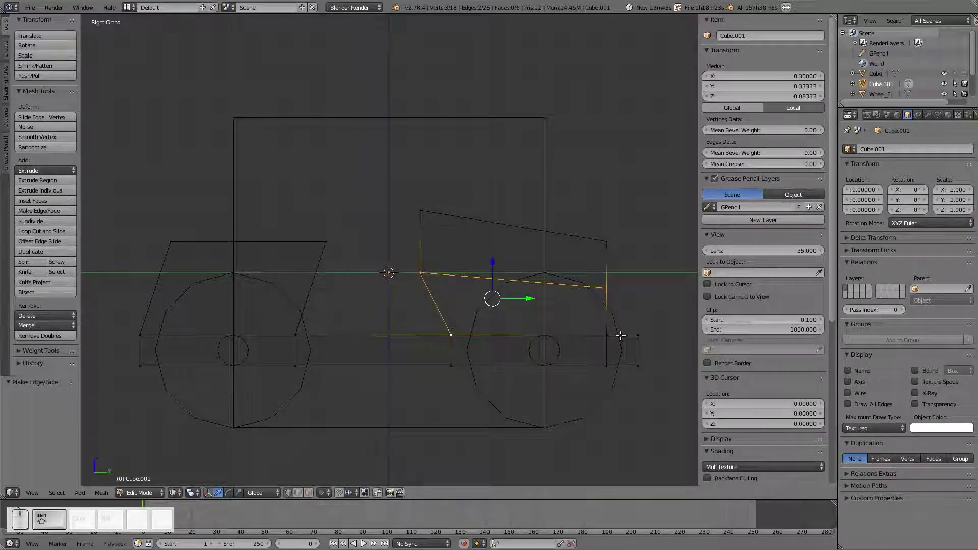
pyautogui.keyDown('shift'); pyautogui.rightClick(604, 335); pyautogui.keyUp('shift')
pyautogui.press('f')
pyautogui.press('a')
# Switch to solid shading and recalculate the normals of all the profile faces
pyautogui.press('z')
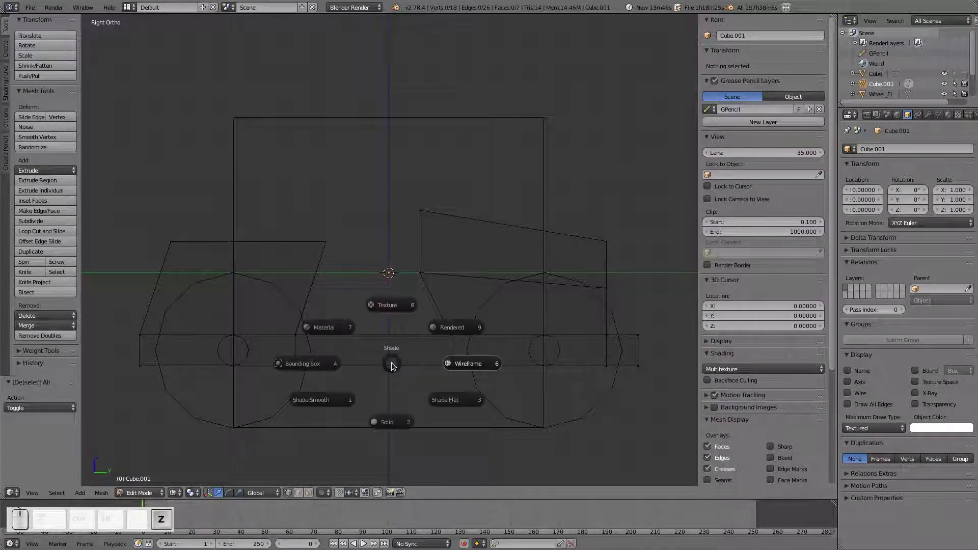
pyautogui.click(391, 419)
pyautogui.moveTo(398, 415)
pyautogui.mouseDown(button='middle')
pyautogui.moveTo(533, 326)
pyautogui.moveTo(449, 357)
pyautogui.moveTo(319, 349)
pyautogui.moveTo(459, 354)
pyautogui.moveTo(447, 246)
pyautogui.mouseUp(button='middle')
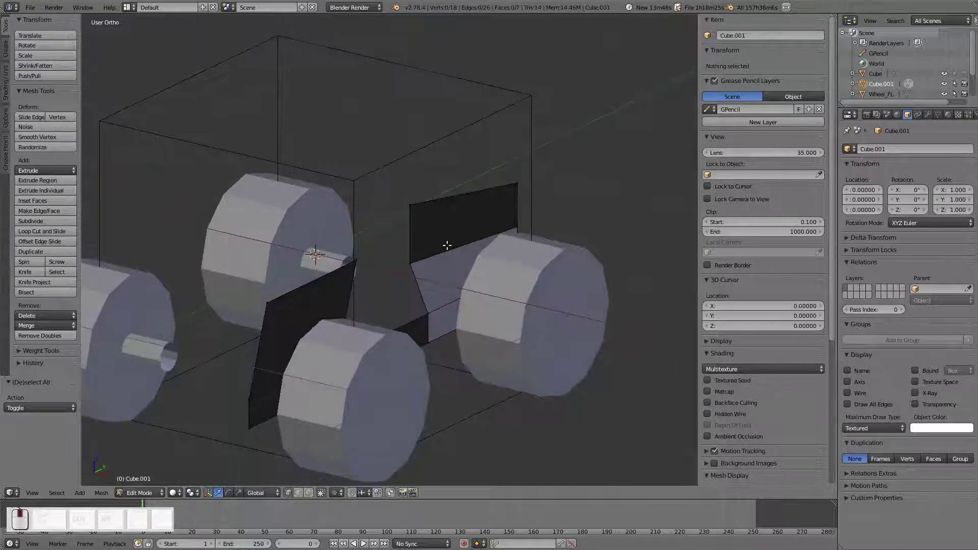
pyautogui.press('a')
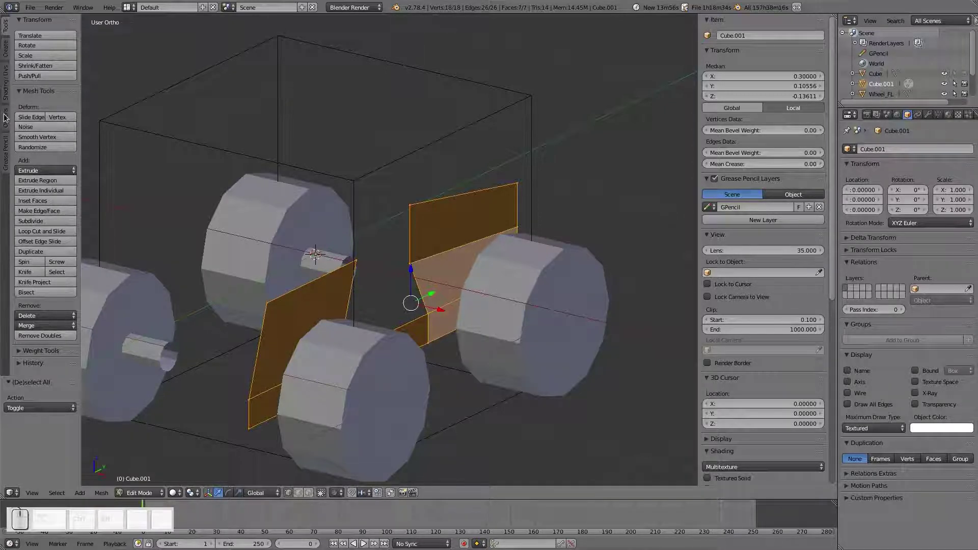
pyautogui.click(6, 90)
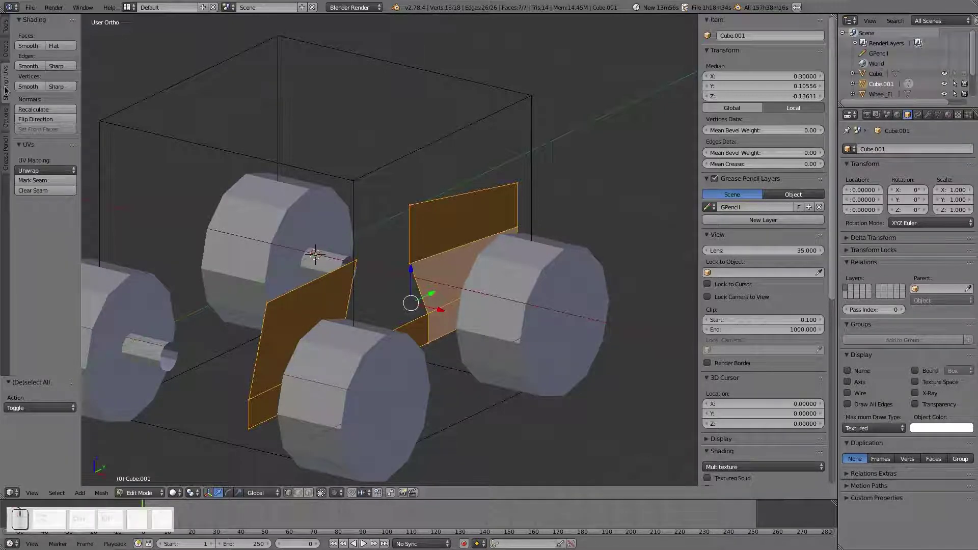
pyautogui.click(45, 110)
pyautogui.press('a')
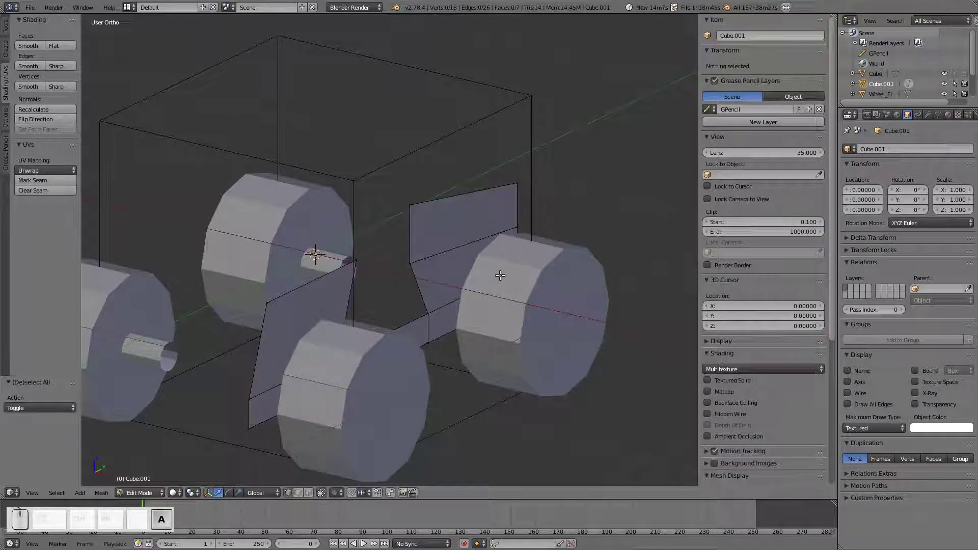
pyautogui.moveTo(498, 276); pyautogui.dragTo(462, 217, button='middle')
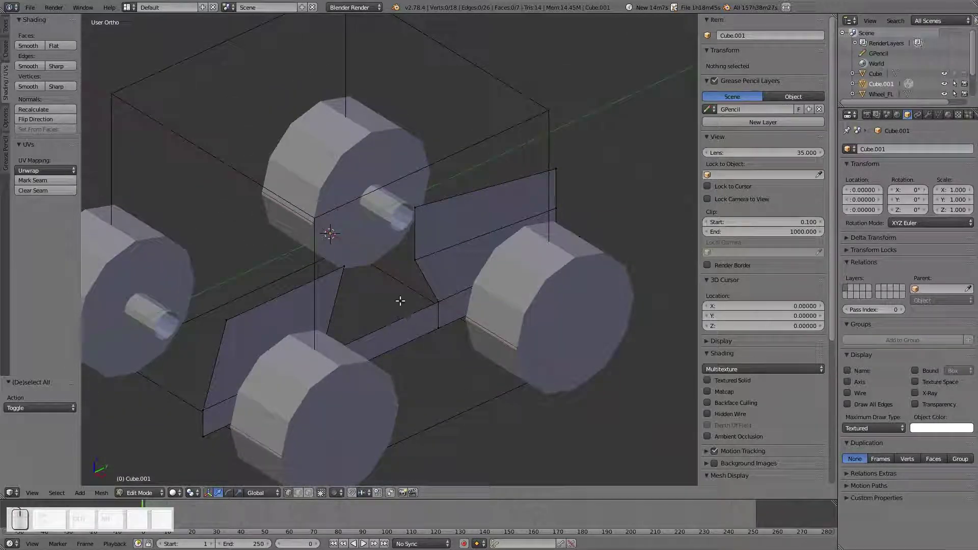
# In quad view, extrude all the profile faces -0.6 across to the opposite wheels, and return to Object Mode
pyautogui.press('a')
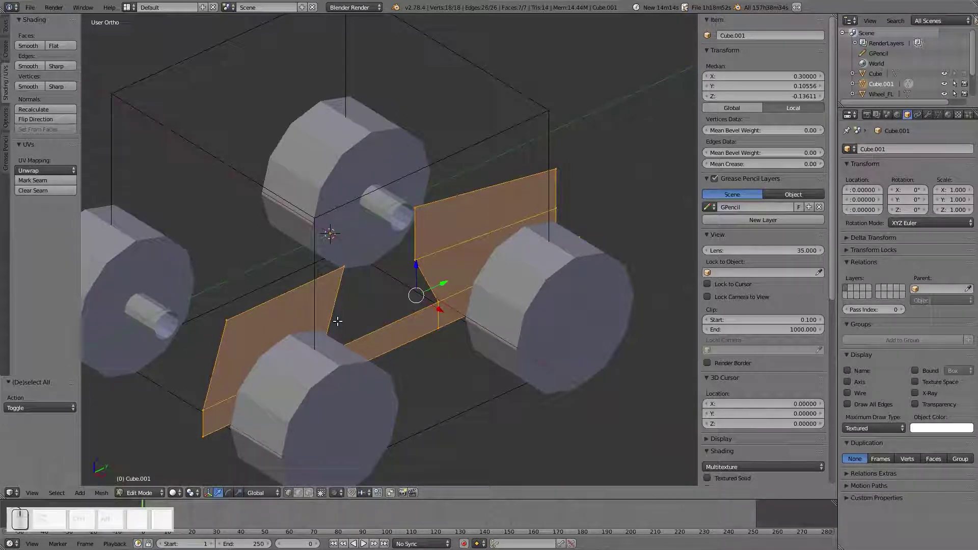
pyautogui.press('KP_7')
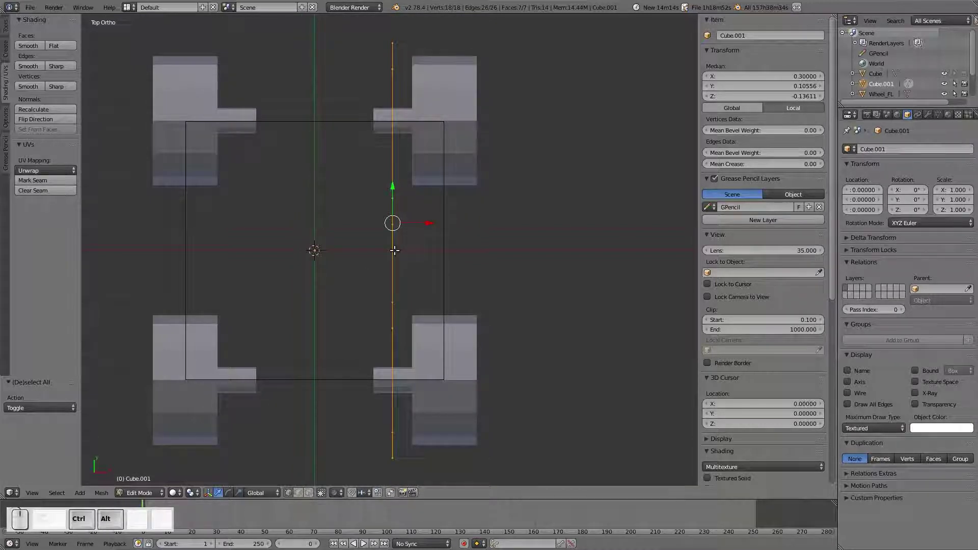
pyautogui.hotkey('ctrl', 'alt', 'q')
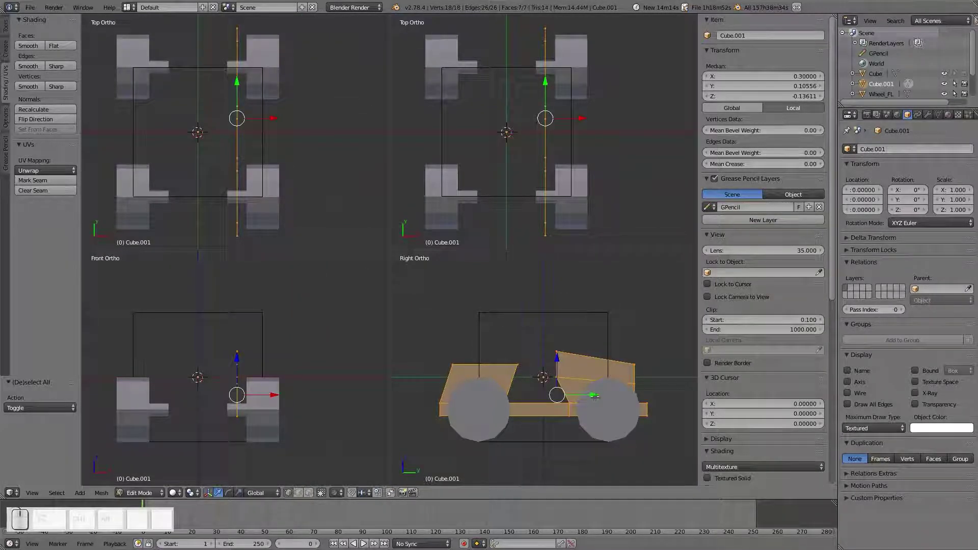
pyautogui.press('e')
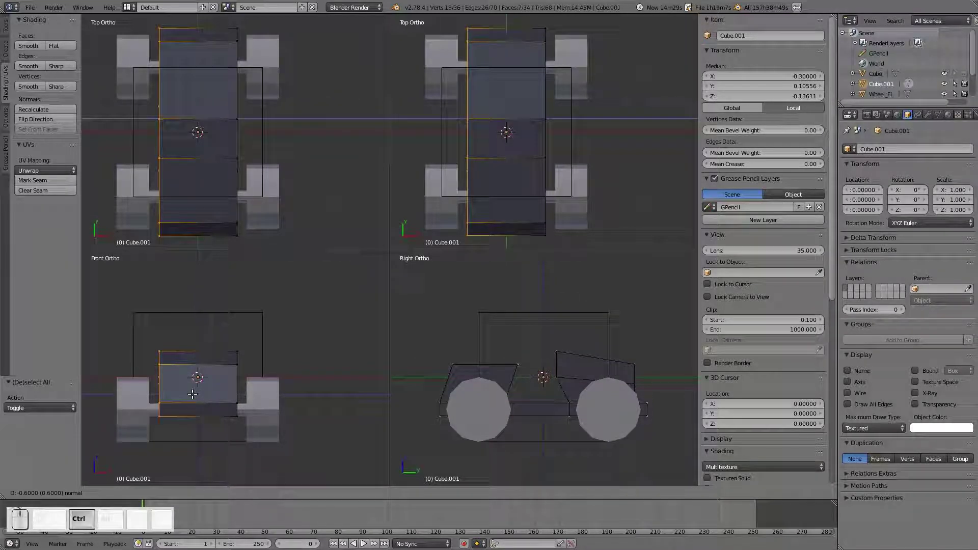
pyautogui.click(192, 394)
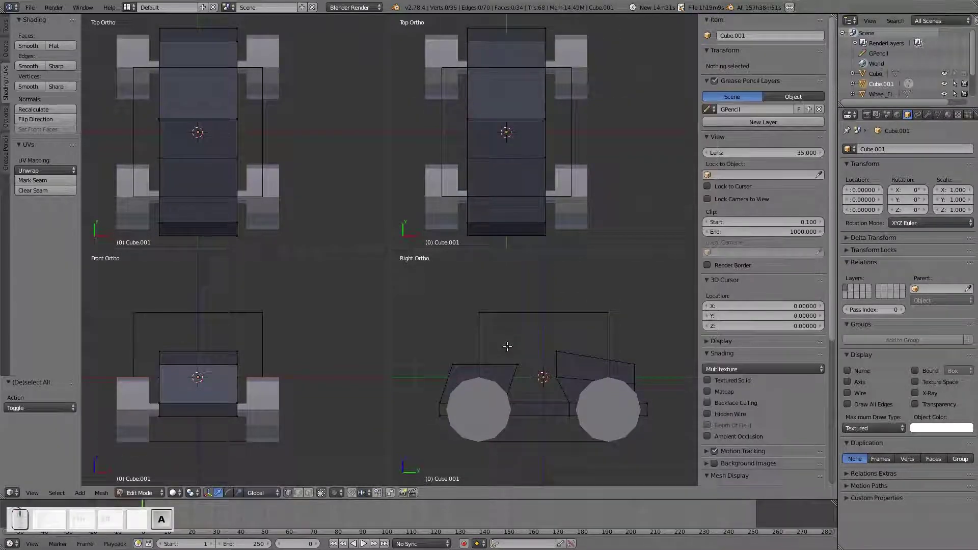
pyautogui.press('Tab')
pyautogui.click(423, 347)
pyautogui.moveTo(594, 178); pyautogui.dragTo(519, 130, button='middle')
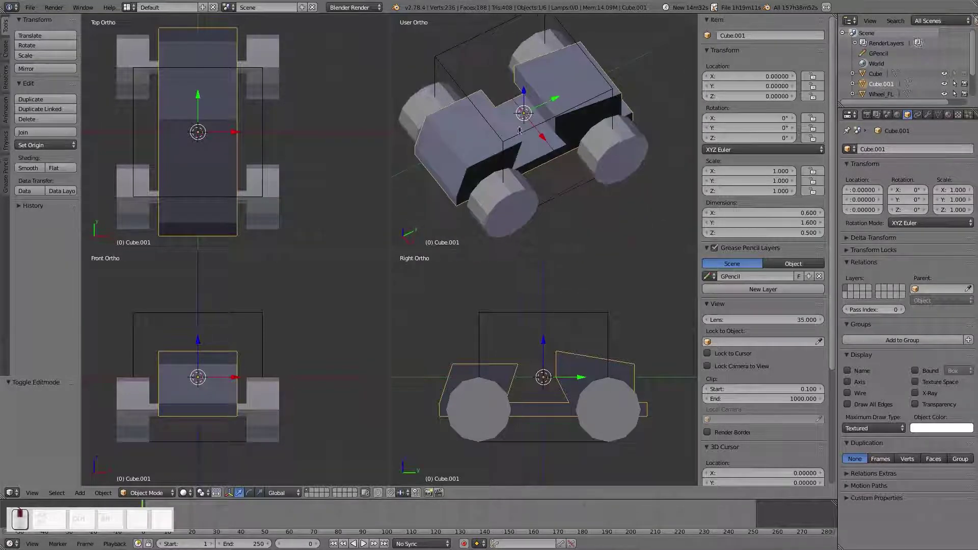
# Recalculate the normals of the whole extruded body mesh in Edit Mode and return to Object Mode
pyautogui.press('Tab')
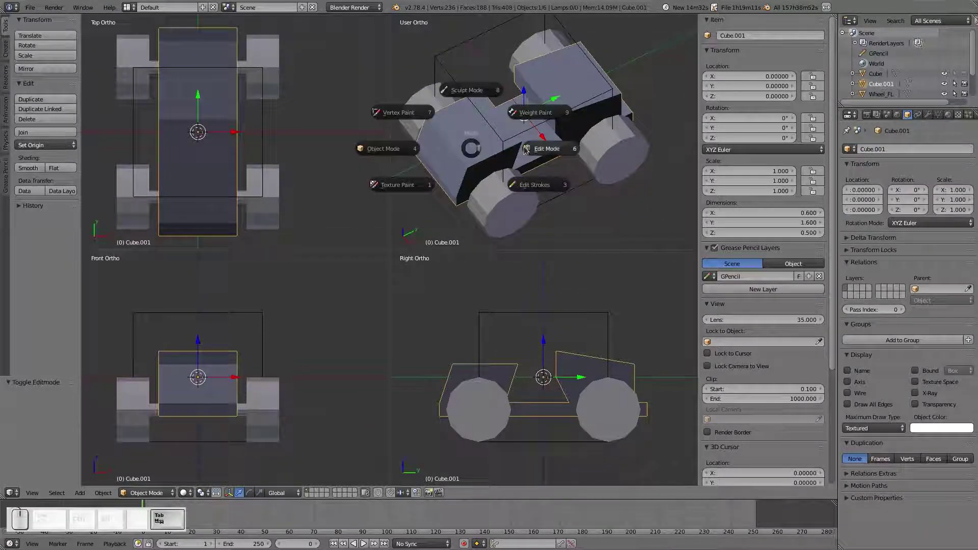
pyautogui.click(556, 147)
pyautogui.press('a')
pyautogui.press('a')
pyautogui.press('a')
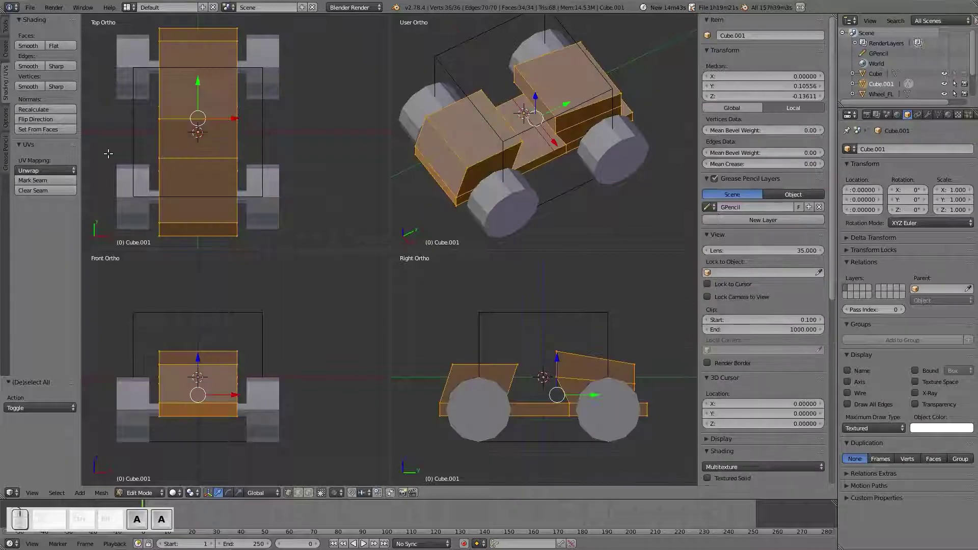
pyautogui.click(46, 110)
pyautogui.press('Tab')
pyautogui.click(331, 122)
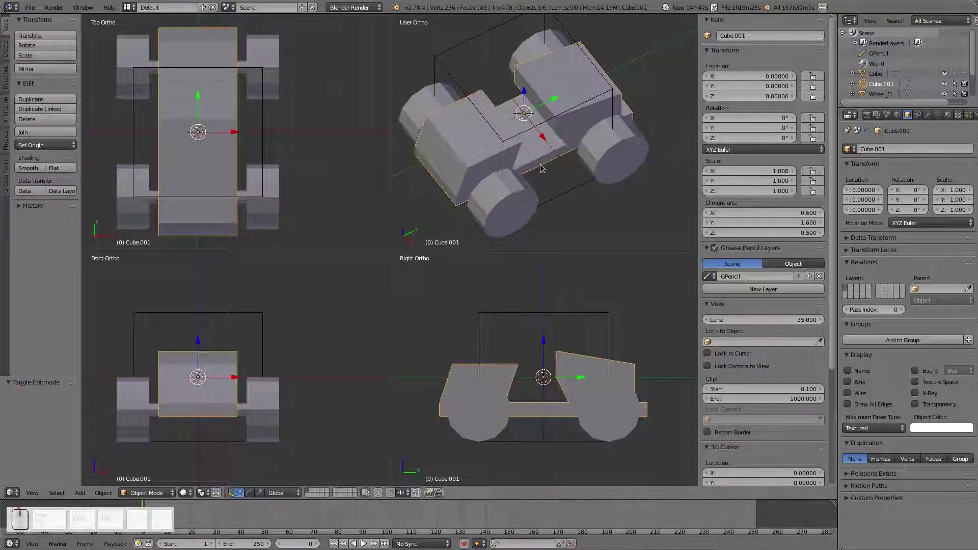
# Inspect the shaded body from several angles, deselect all objects, and switch the views to wireframe display
pyautogui.moveTo(542, 123); pyautogui.dragTo(515, 163, button='middle')
pyautogui.scroll(1, 561, 285)
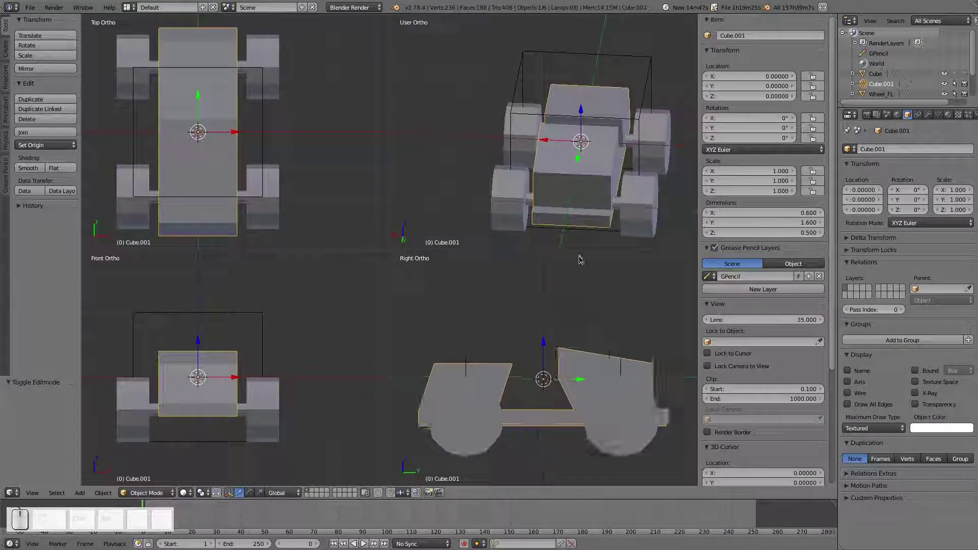
pyautogui.moveTo(581, 245); pyautogui.dragTo(565, 166, button='middle')
pyautogui.press('a')
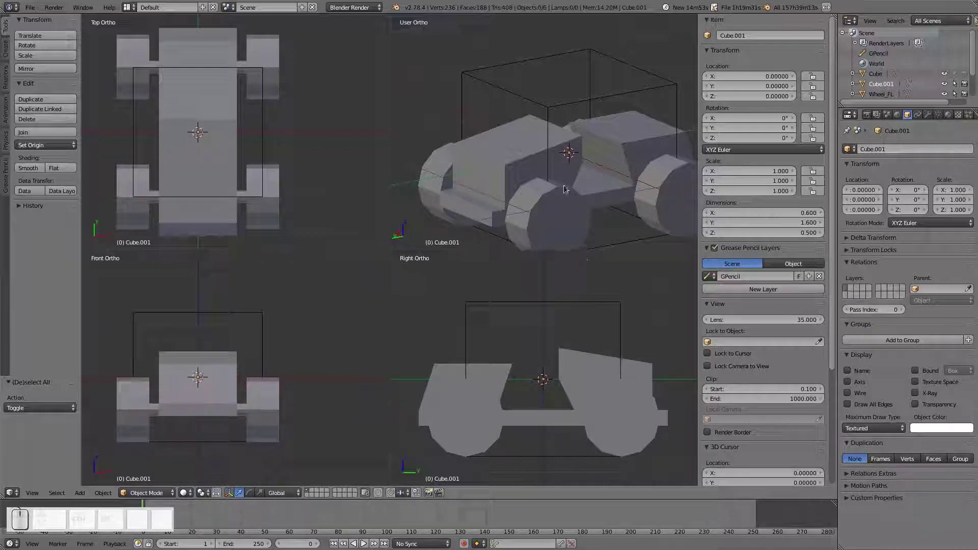
pyautogui.press('z')
pyautogui.click(610, 362)
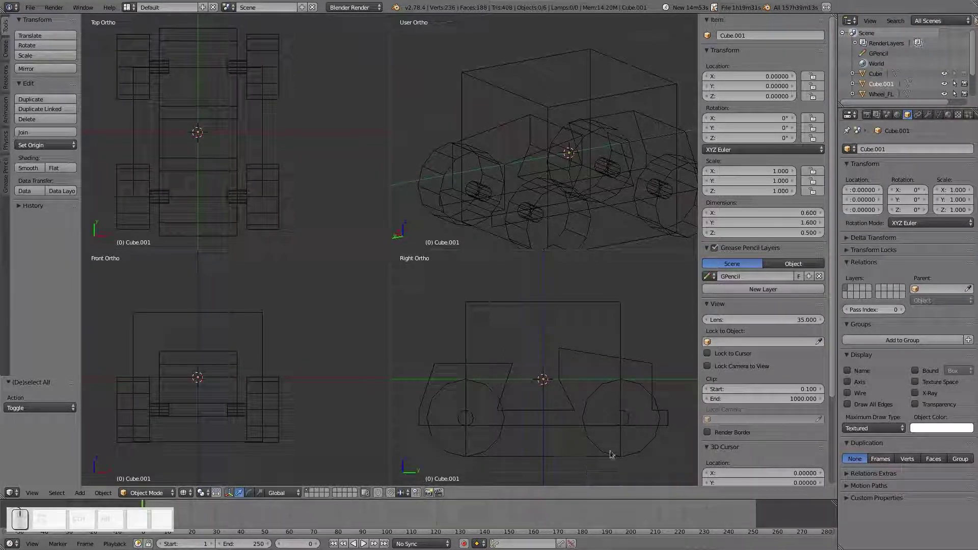
pyautogui.press('a')
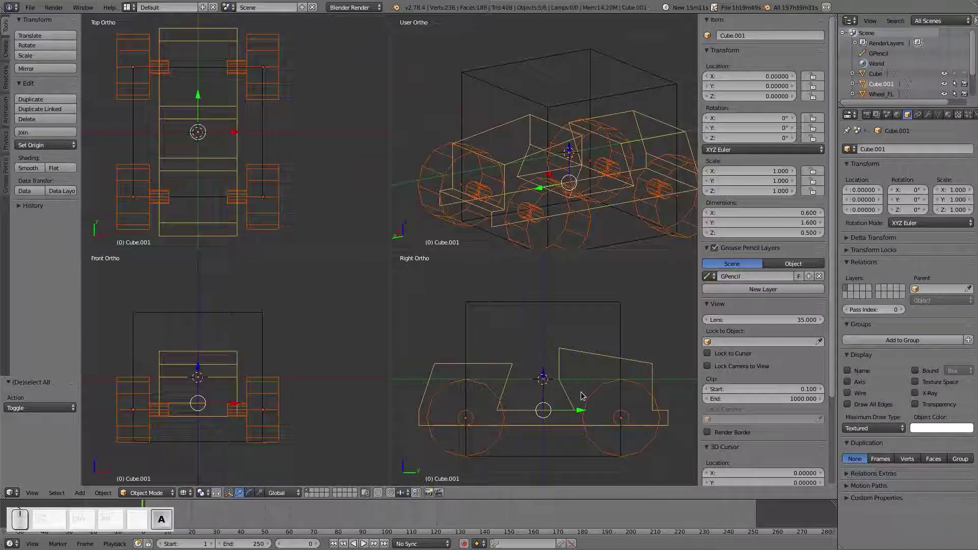
pyautogui.press('a')
# Add a new cube mesh and scale its geometry by 0.1 in Edit Mode
pyautogui.hotkey('shift', 'a')
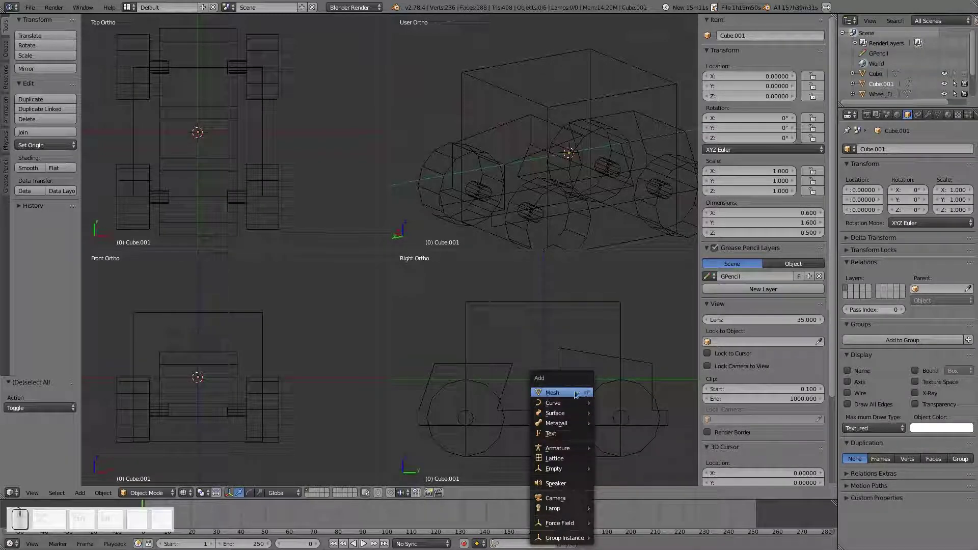
pyautogui.moveTo(575, 395)
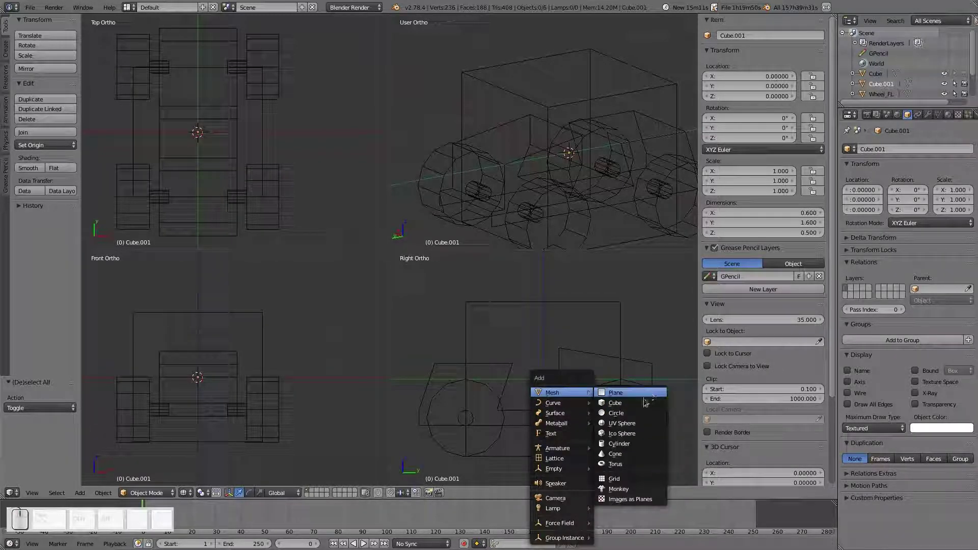
pyautogui.click(642, 405)
pyautogui.press('Tab')
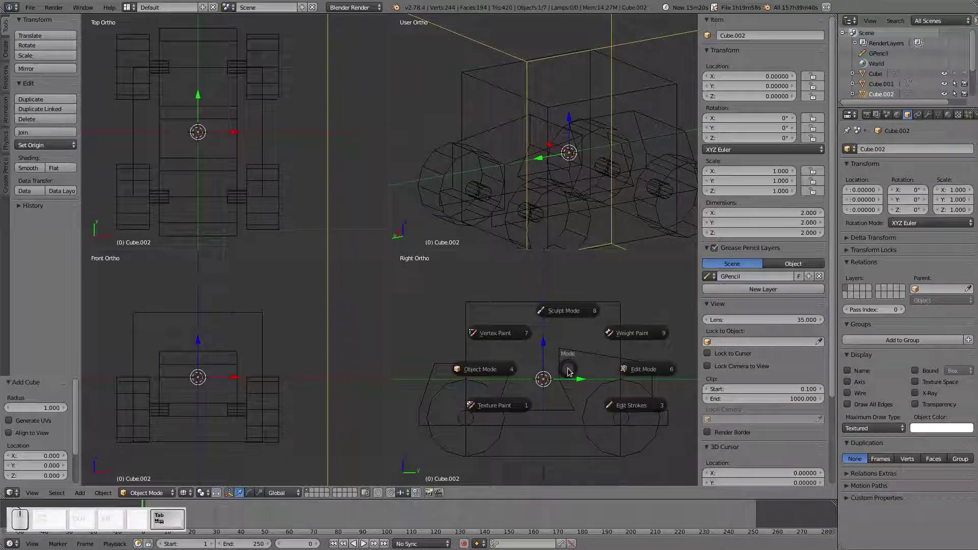
pyautogui.click(631, 373)
pyautogui.press('s')
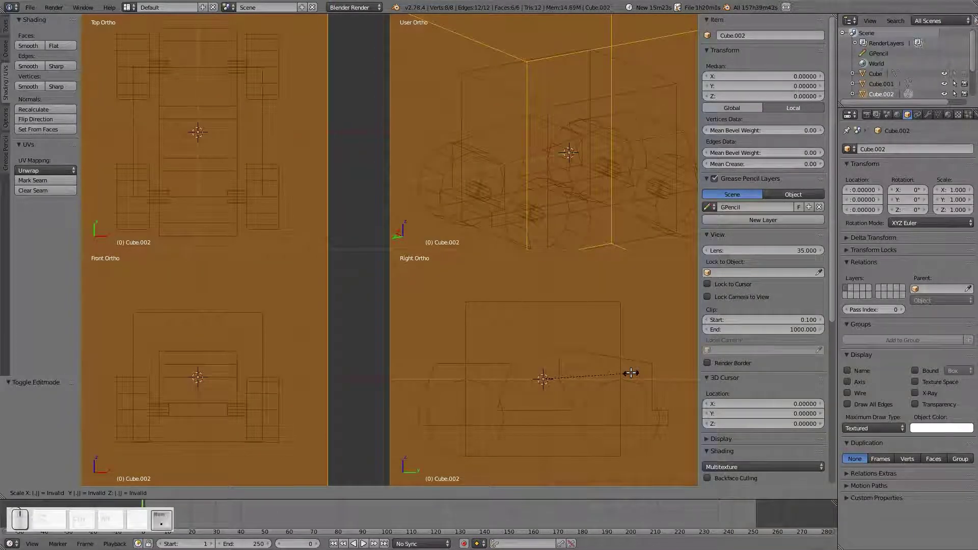
pyautogui.write('.1')
pyautogui.press('Return')
# Select the small cube's four top vertices in the side view and lower them 0.1 along Z
pyautogui.scroll(3, 529, 401)
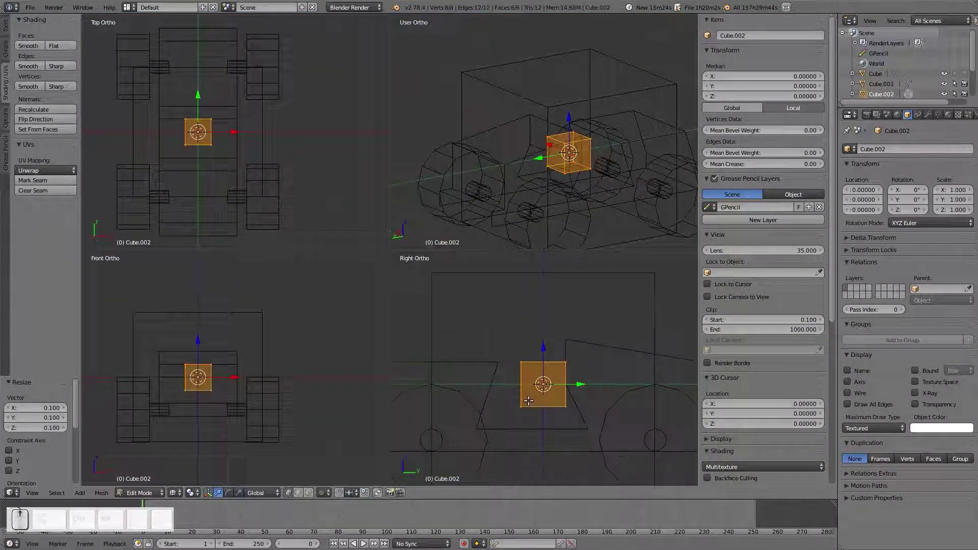
pyautogui.rightClick(571, 360)
pyautogui.keyDown('shift'); pyautogui.rightClick(516, 360); pyautogui.keyUp('shift')
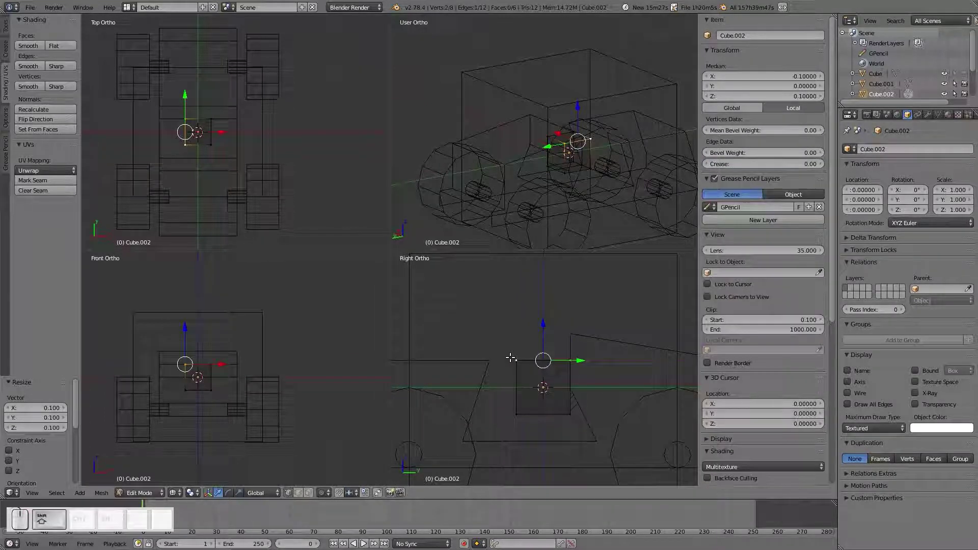
pyautogui.press('a')
pyautogui.press('b')
pyautogui.moveTo(502, 347); pyautogui.dragTo(604, 391)
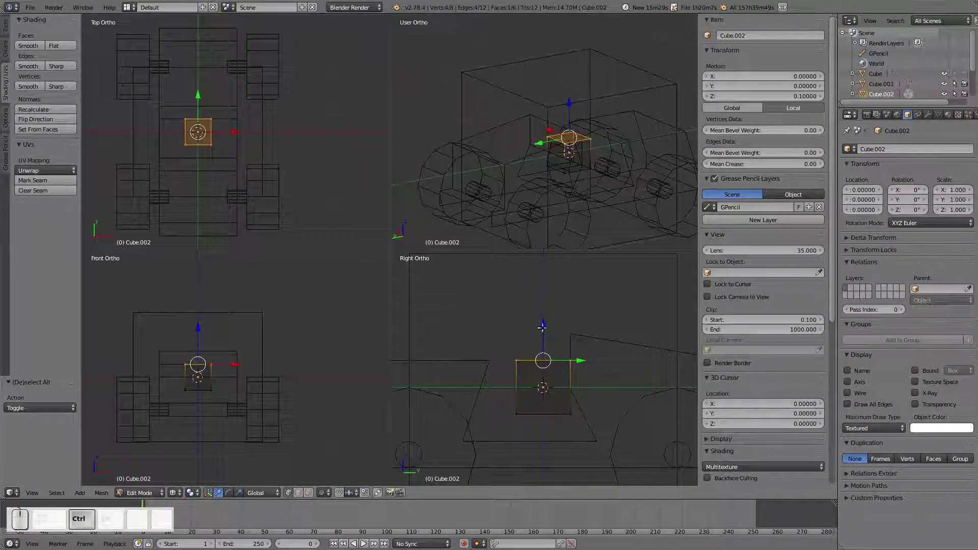
pyautogui.scroll(-1, 560, 397)
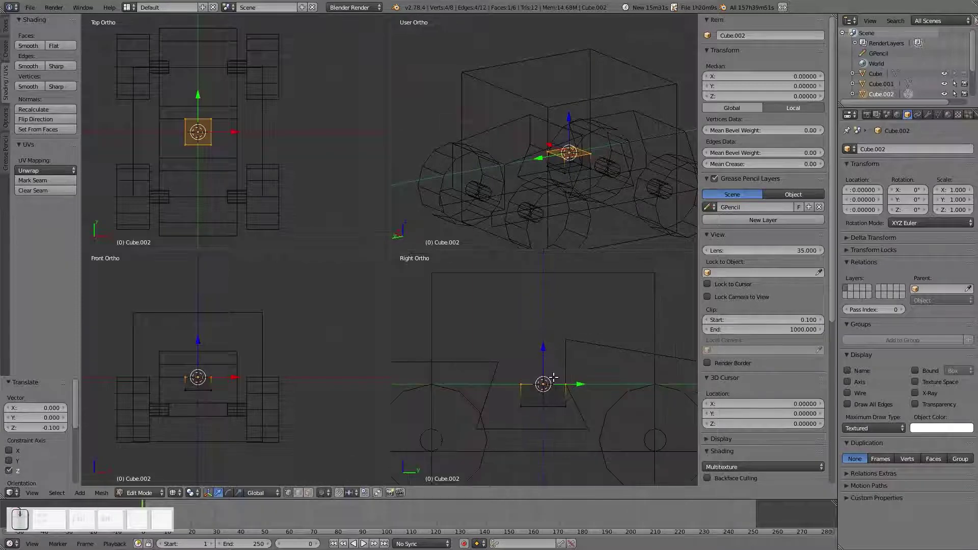
# Move the whole flattened box 0.4 along X to sit against the side of the body
pyautogui.press('a')
pyautogui.press('b')
pyautogui.moveTo(497, 359); pyautogui.dragTo(573, 422)
pyautogui.keyDown('ctrl'); pyautogui.moveTo(237, 134); pyautogui.dragTo(286, 133); pyautogui.keyUp('ctrl')
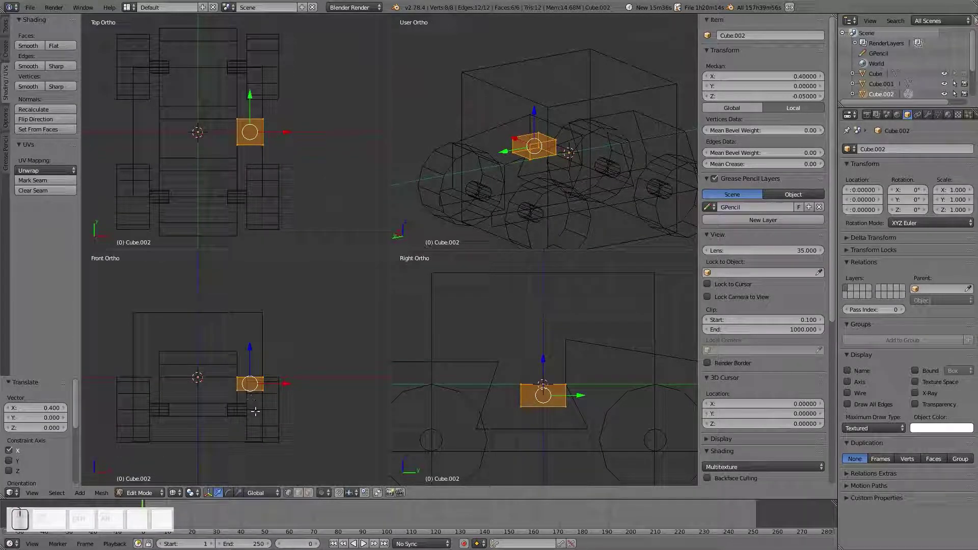
# Widen the box by moving its outer side face 0.1 outward along X
pyautogui.scroll(4, 253, 402)
pyautogui.press('a')
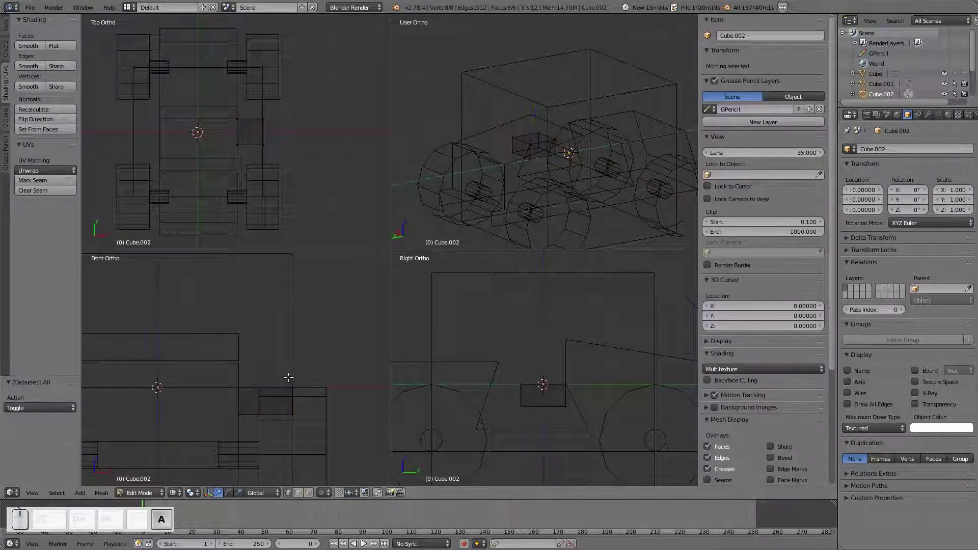
pyautogui.moveTo(306, 377)
pyautogui.keyDown('ctrl'); pyautogui.mouseDown()
pyautogui.moveTo(278, 405)
pyautogui.moveTo(356, 402)
pyautogui.mouseUp(); pyautogui.keyUp('ctrl')
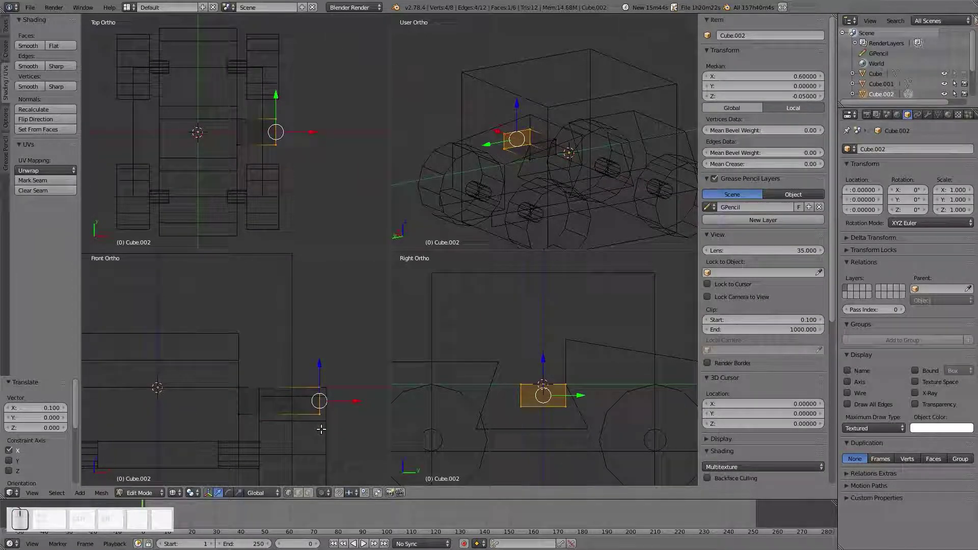
# Move the whole box 0.5 along Y and 0.1 along Z to sit above the wheel
pyautogui.scroll(-1, 566, 381)
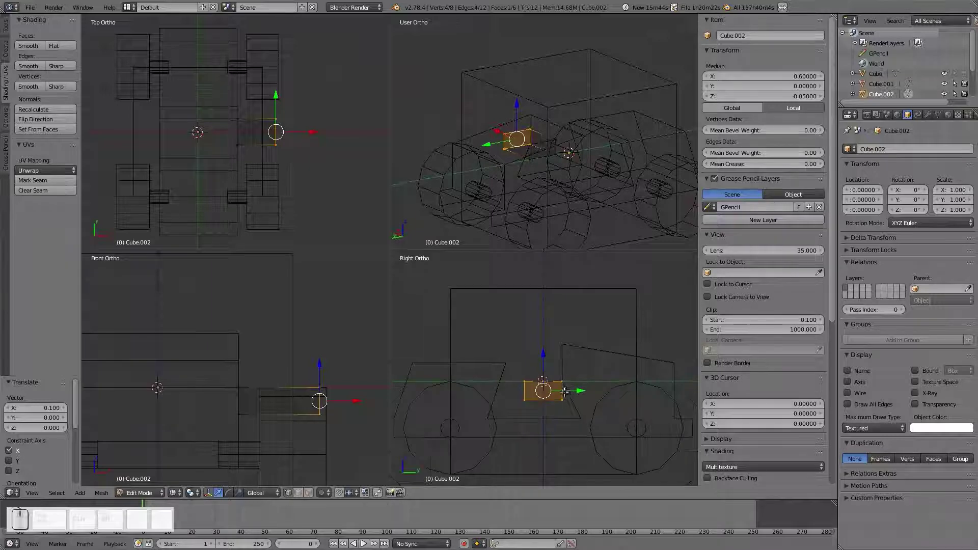
pyautogui.keyDown('shift'); pyautogui.moveTo(594, 406); pyautogui.dragTo(518, 376, button='middle'); pyautogui.keyUp('shift')
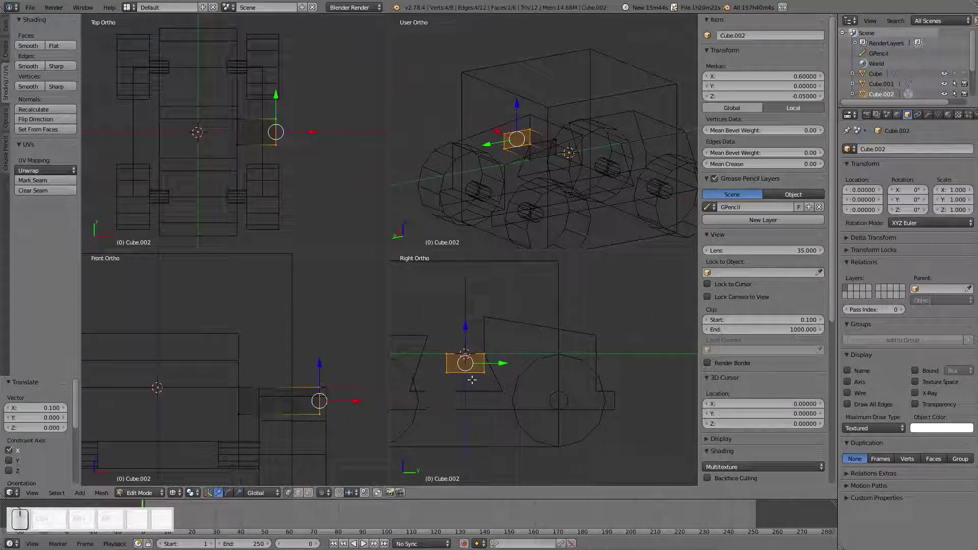
pyautogui.press('g')
pyautogui.press('Escape')
pyautogui.press('a')
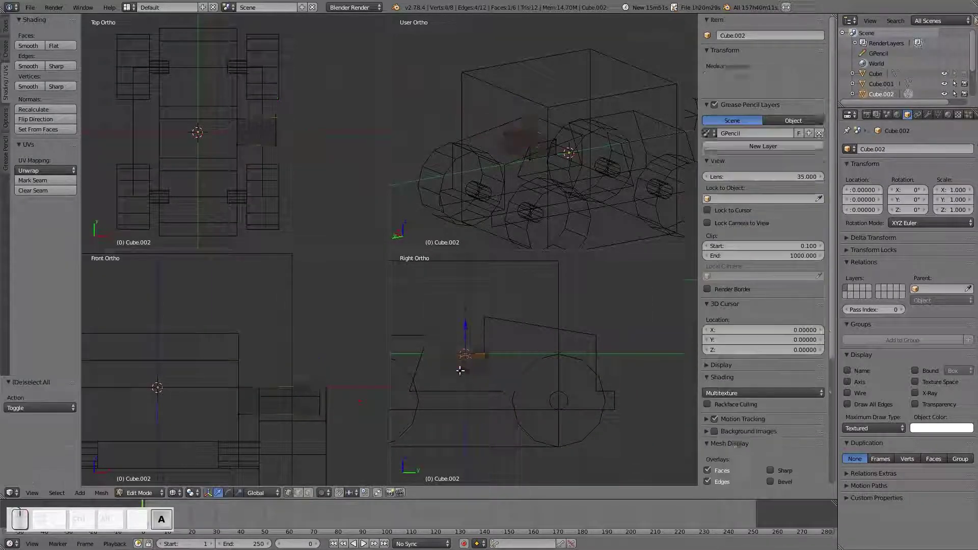
pyautogui.press('a')
pyautogui.press('g')
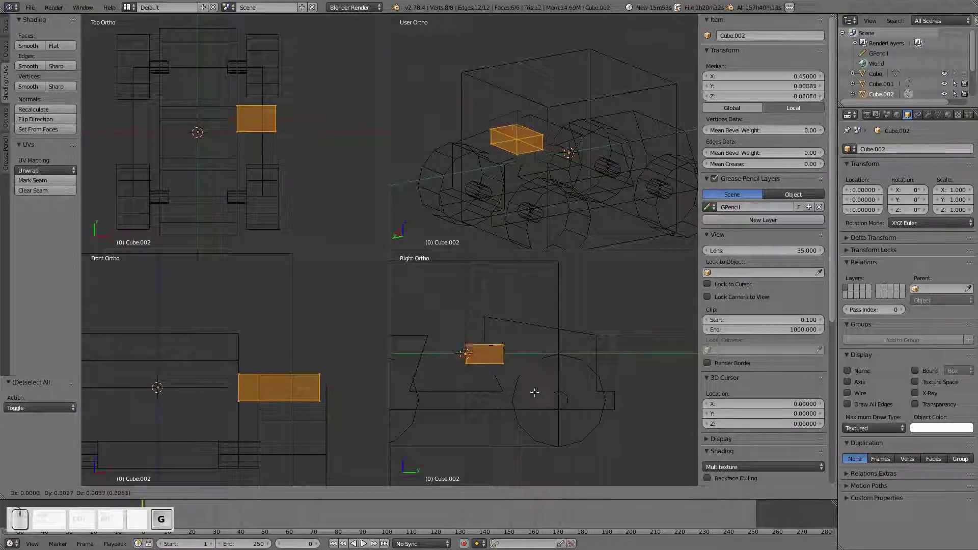
pyautogui.click(591, 388)
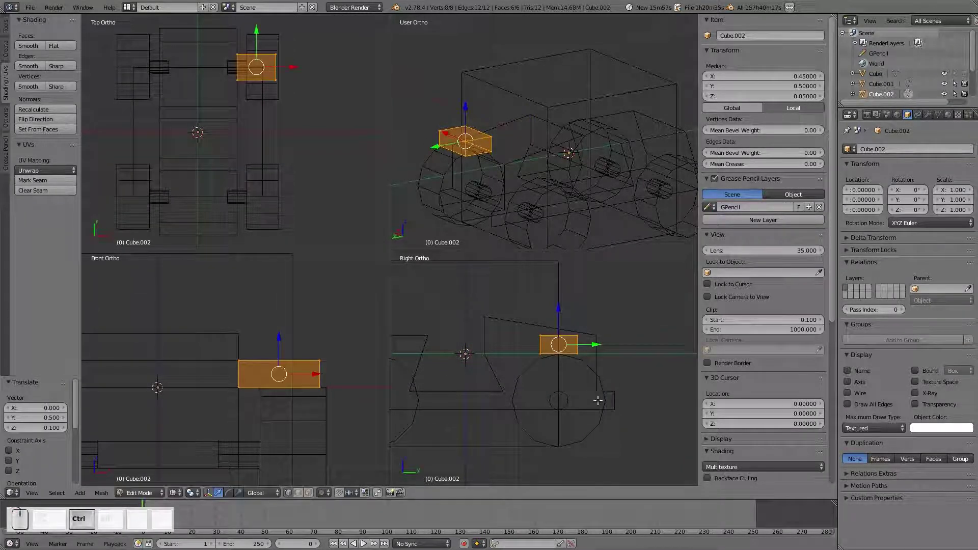
# Thin the box above the wheel by raising its four bottom vertices 0.05 along Z, and clear the selection
pyautogui.scroll(6, 598, 400)
pyautogui.keyDown('shift'); pyautogui.scroll(4, 616, 433); pyautogui.keyUp('shift')
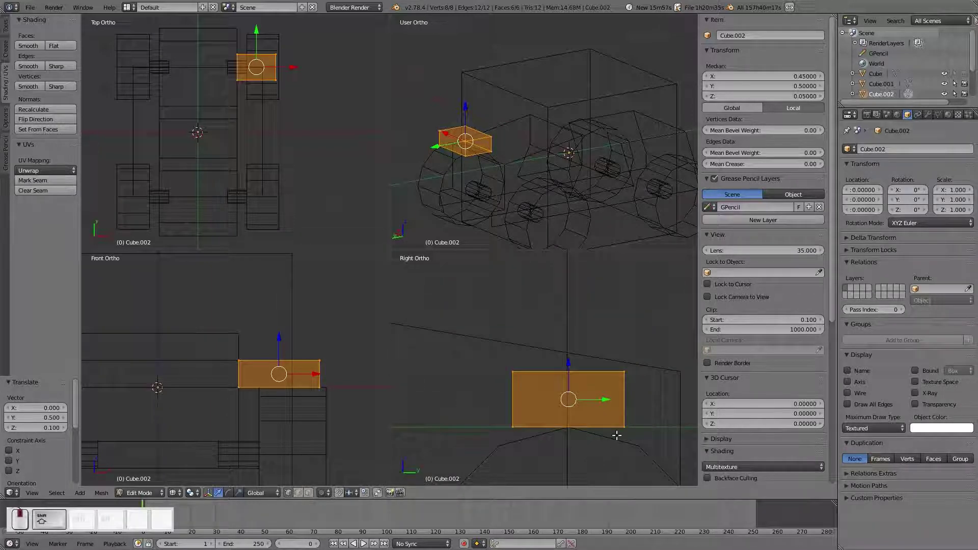
pyautogui.rightClick(616, 436)
pyautogui.keyDown('shift'); pyautogui.rightClick(509, 426); pyautogui.keyUp('shift')
pyautogui.press('a')
pyautogui.press('a')
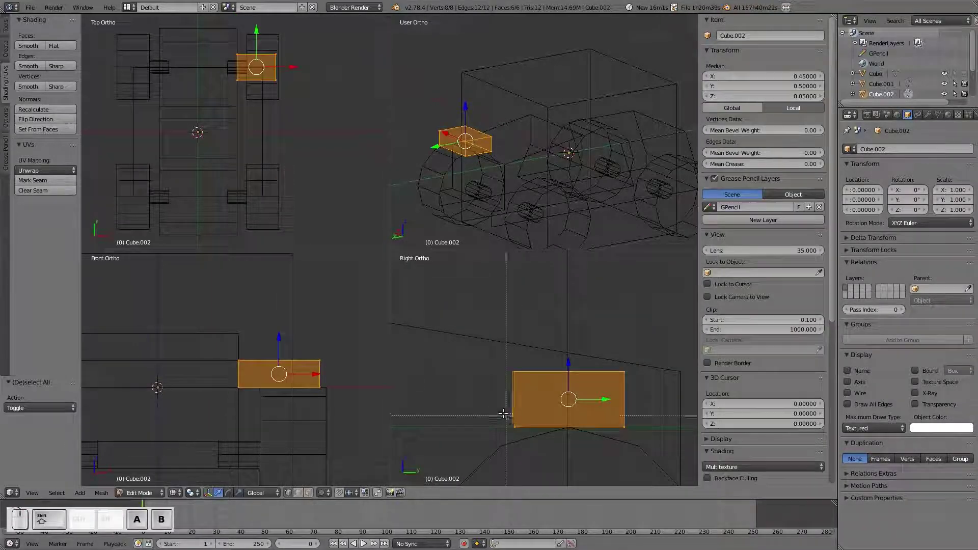
pyautogui.press('a')
pyautogui.press('b')
pyautogui.moveTo(504, 410); pyautogui.dragTo(632, 428)
pyautogui.keyDown('ctrl'); pyautogui.moveTo(569, 403); pyautogui.dragTo(570, 375); pyautogui.keyUp('ctrl')
pyautogui.scroll(-4, 567, 399)
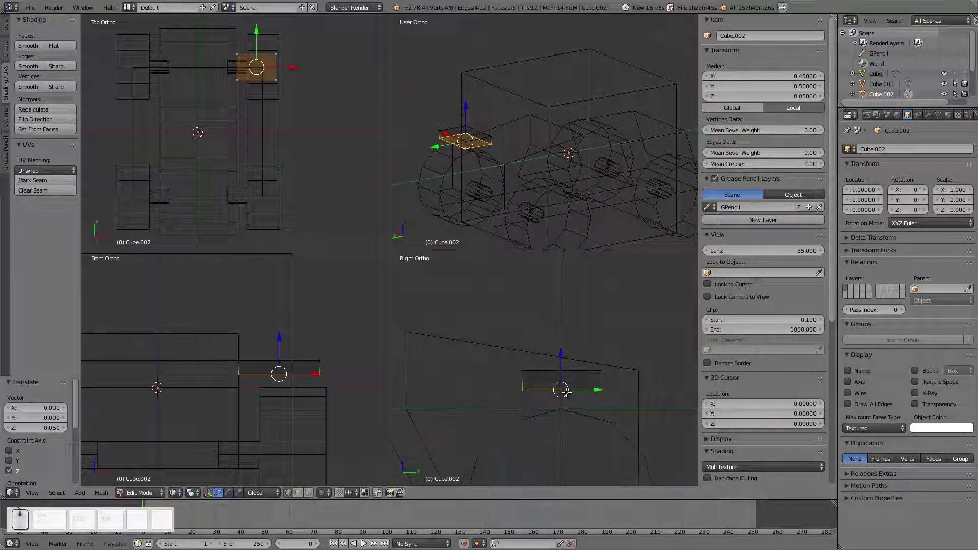
pyautogui.press('a')
# Extrude the fender's end face 0.3 toward the vehicle's middle, lower it 0.3 along Z, and clear the selection
pyautogui.scroll(-2, 566, 408)
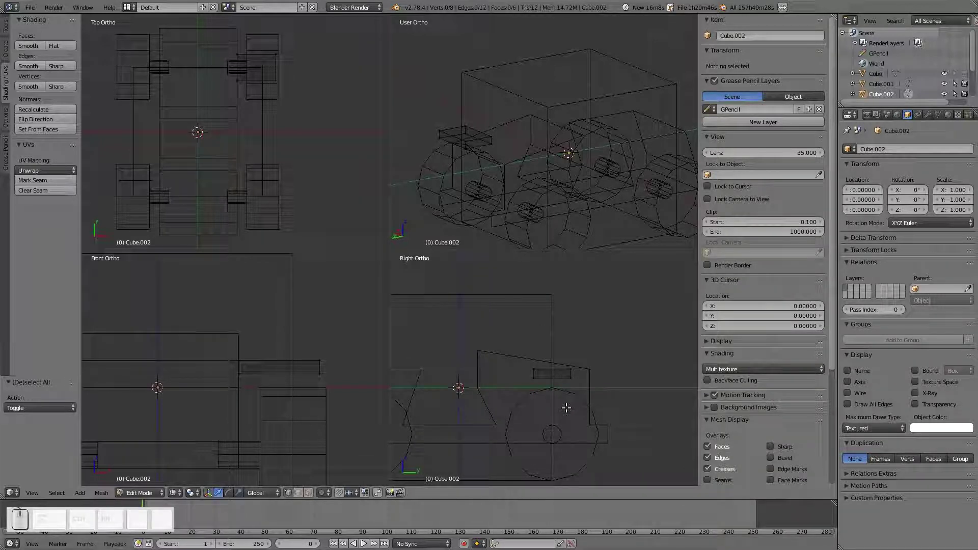
pyautogui.scroll(2, 566, 408)
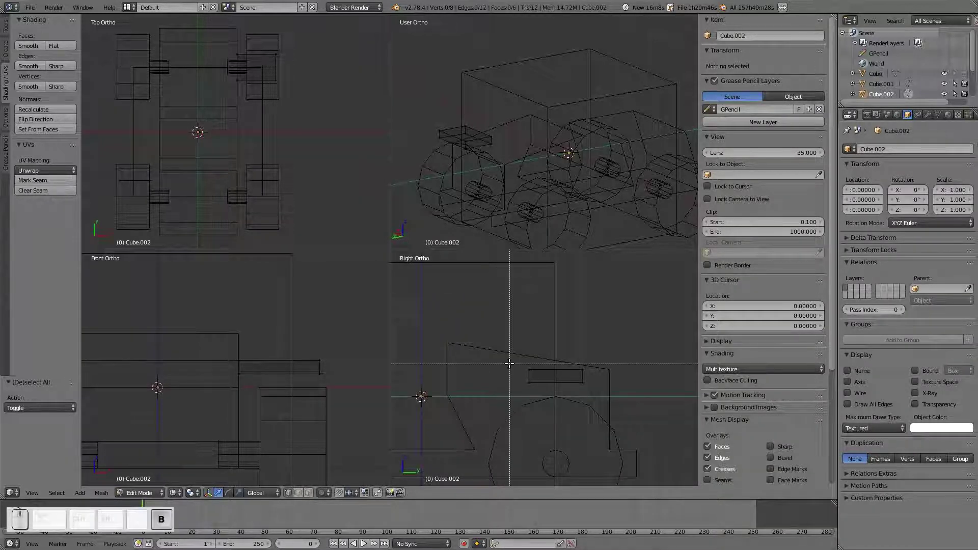
pyautogui.rightClick(533, 388)
pyautogui.keyDown('shift'); pyautogui.moveTo(529, 416); pyautogui.dragTo(582, 349, button='middle'); pyautogui.keyUp('shift')
pyautogui.press('e')
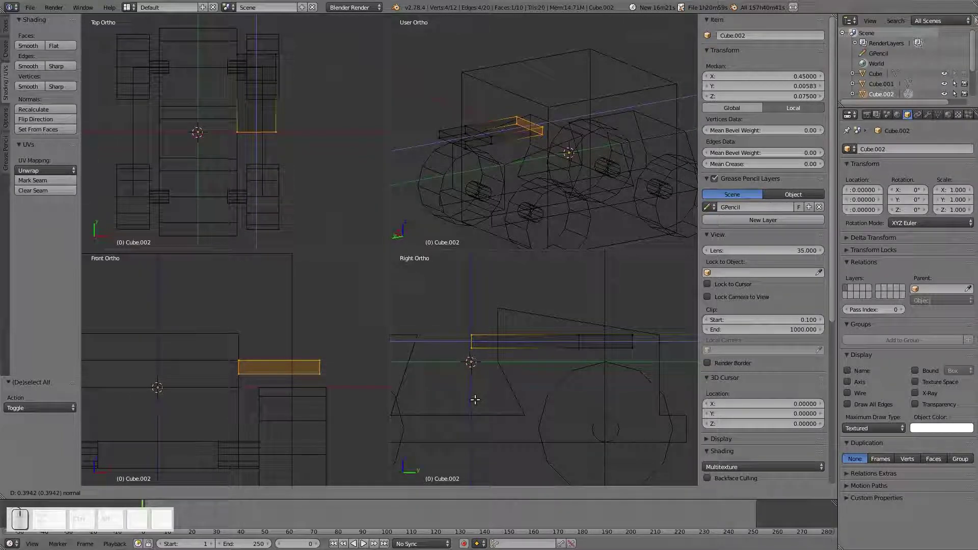
pyautogui.click(497, 395)
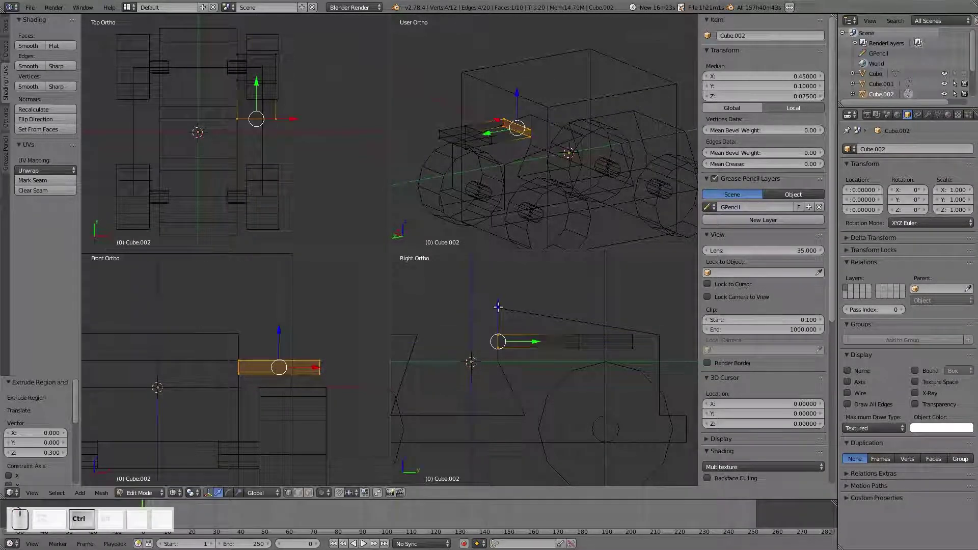
pyautogui.moveTo(498, 308); pyautogui.dragTo(509, 392)
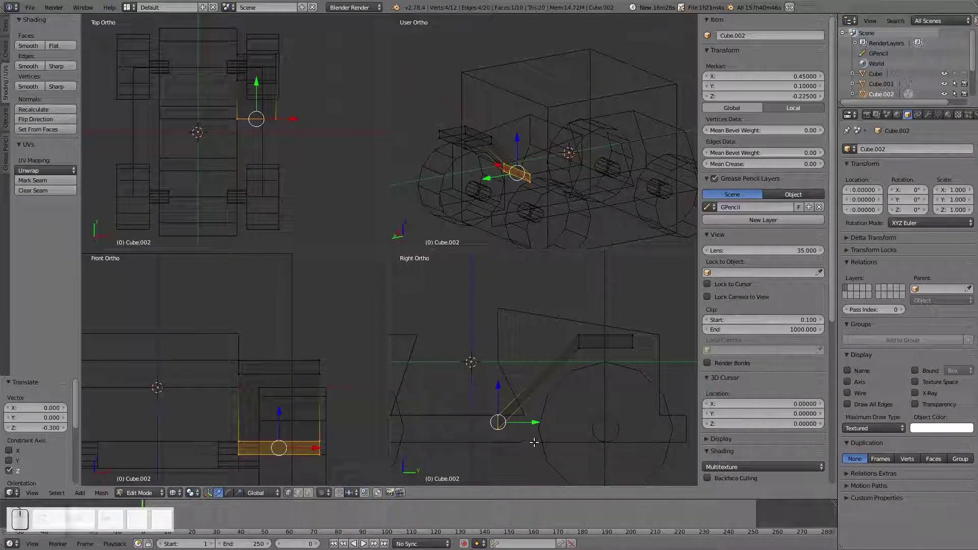
pyautogui.press('a')
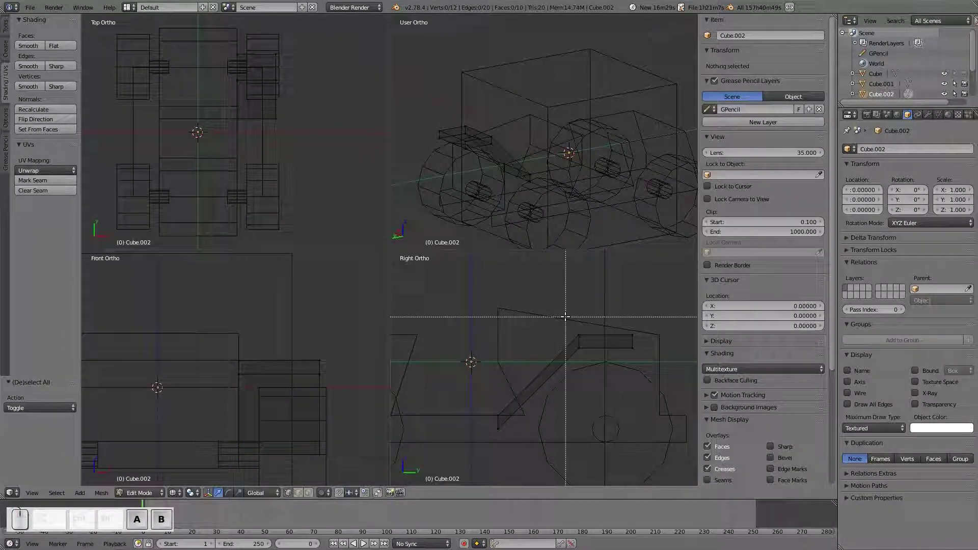
# Rotate the edge loop at the fender's bend by -25 degrees in the side view, and clear the selection
pyautogui.keyDown('alt'); pyautogui.rightClick(579, 341); pyautogui.keyUp('alt')
pyautogui.scroll(3, 602, 379)
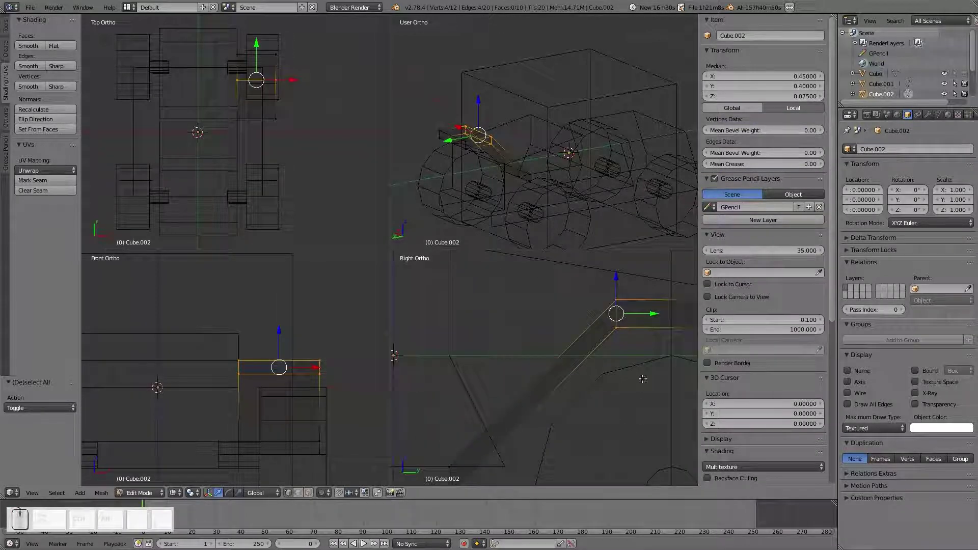
pyautogui.press('r')
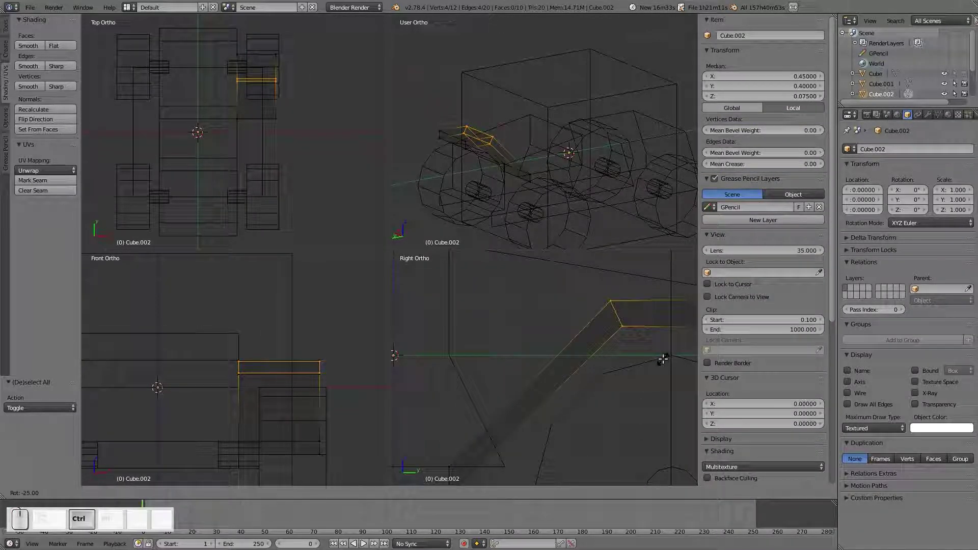
pyautogui.click(662, 360)
pyautogui.scroll(-2, 590, 339)
pyautogui.press('a')
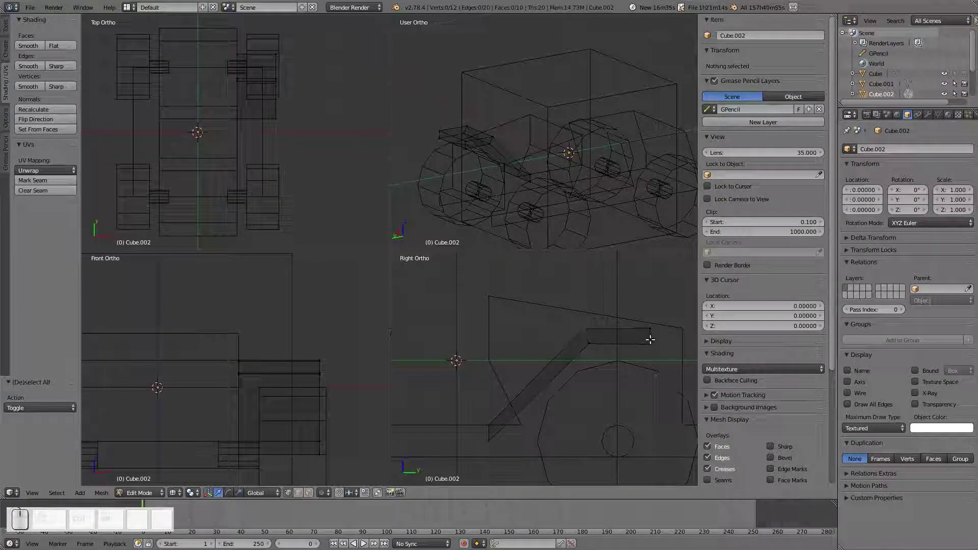
# Select the top edge at the fender's free end and lower it about 0.01 along Z
pyautogui.scroll(4, 662, 342)
pyautogui.keyDown('shift'); pyautogui.moveTo(666, 335); pyautogui.dragTo(578, 426, button='middle'); pyautogui.keyUp('shift')
pyautogui.press('b')
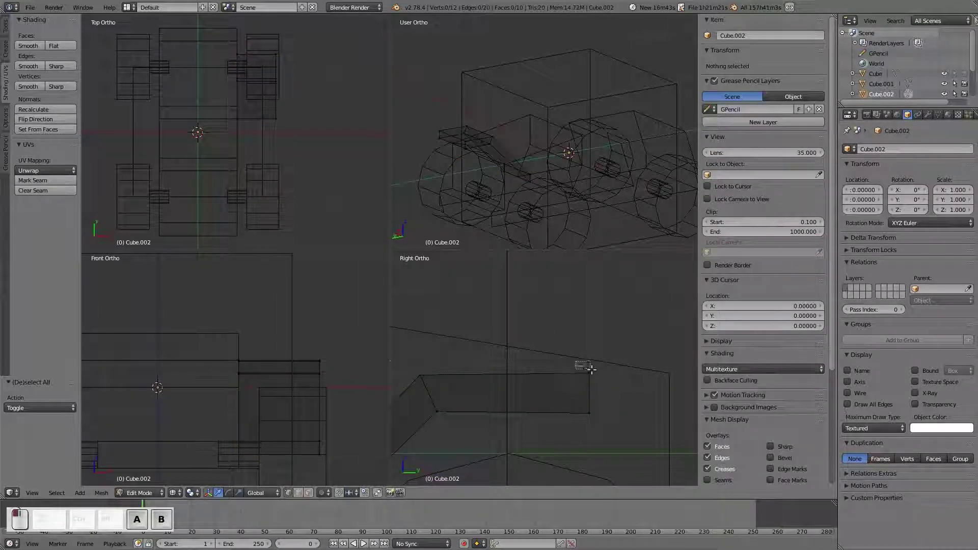
pyautogui.moveTo(576, 363); pyautogui.dragTo(600, 377)
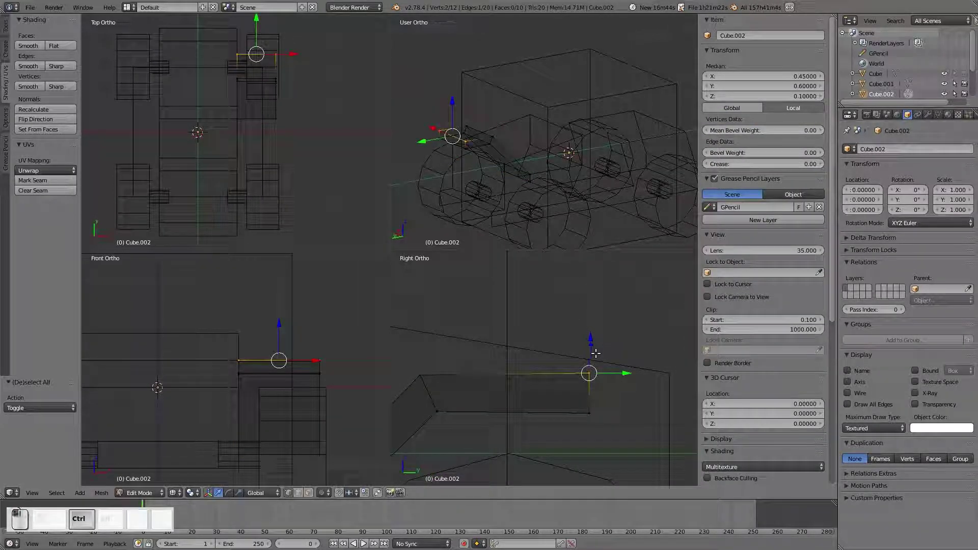
pyautogui.click(591, 346)
pyautogui.keyDown('ctrl'); pyautogui.moveTo(590, 341); pyautogui.dragTo(589, 348); pyautogui.keyUp('ctrl')
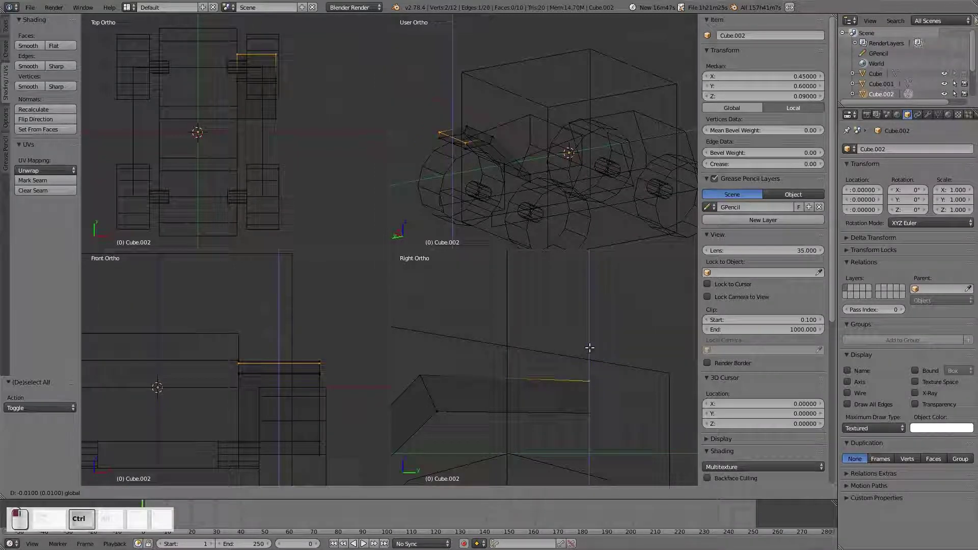
# Extrude the lower end face of the front fender 0.3 toward the rear to form the running board
pyautogui.press('a')
pyautogui.scroll(-5, 578, 385)
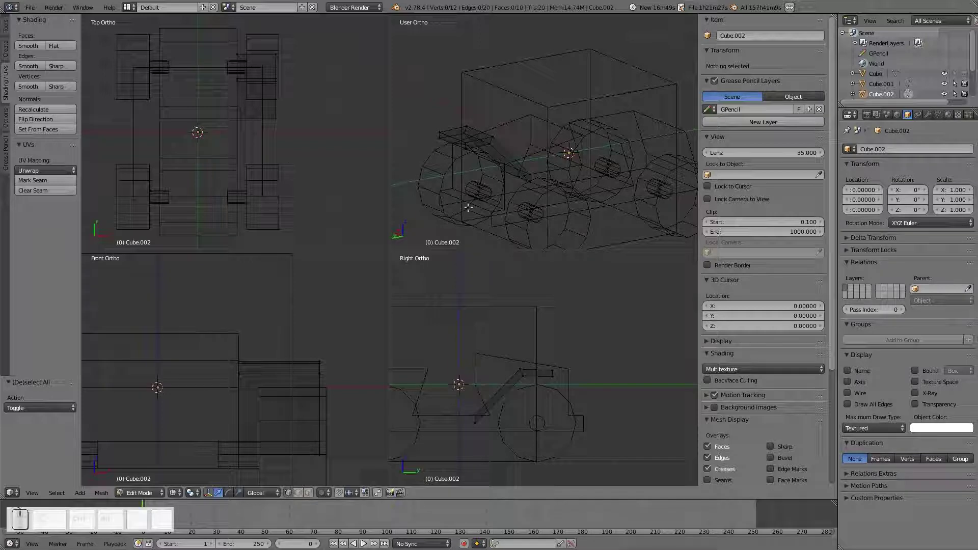
pyautogui.keyDown('shift'); pyautogui.moveTo(505, 429); pyautogui.dragTo(570, 413, button='middle'); pyautogui.keyUp('shift')
pyautogui.scroll(4, 553, 419)
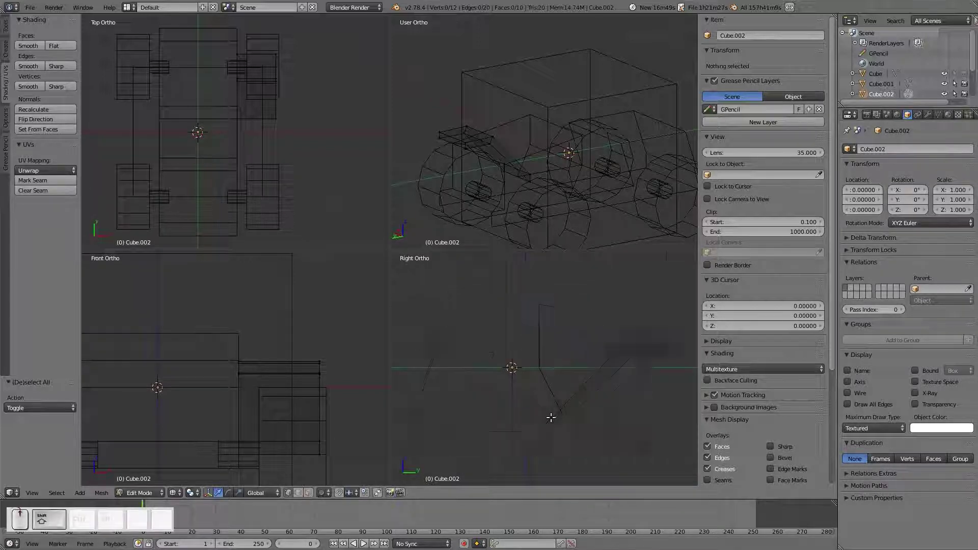
pyautogui.keyDown('shift'); pyautogui.moveTo(569, 447); pyautogui.dragTo(608, 388, button='middle'); pyautogui.keyUp('shift')
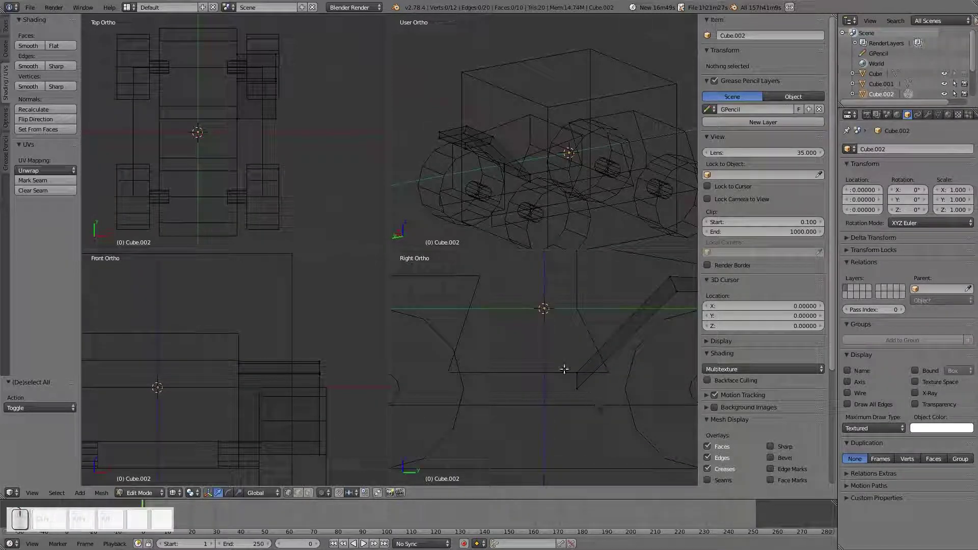
pyautogui.press('a')
pyautogui.press('a')
pyautogui.press('b')
pyautogui.moveTo(564, 355); pyautogui.dragTo(587, 382)
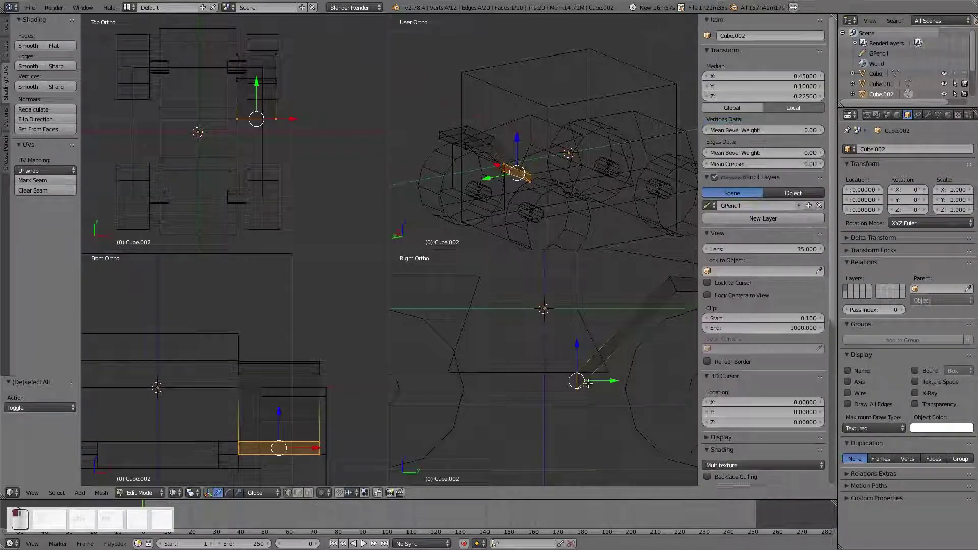
pyautogui.press('e')
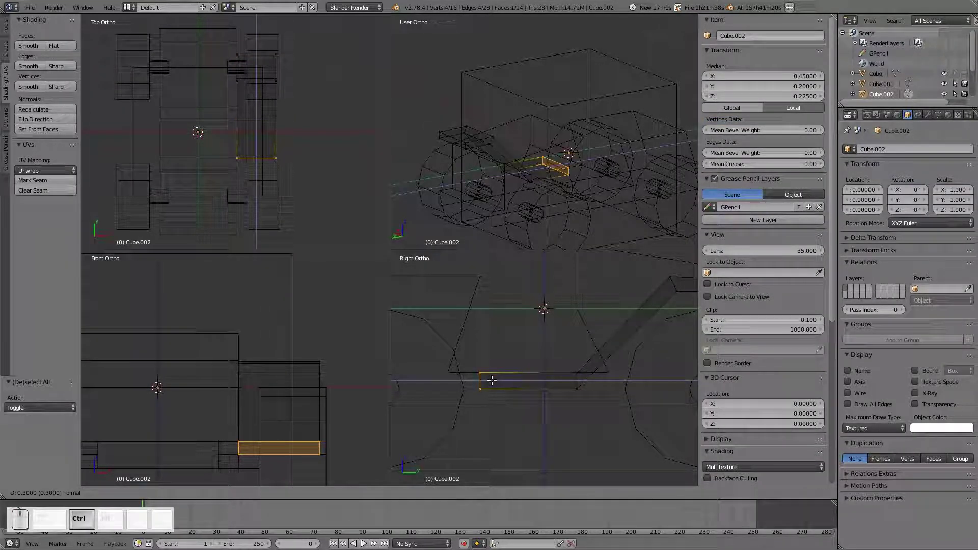
pyautogui.click(492, 380)
pyautogui.scroll(-1, 497, 391)
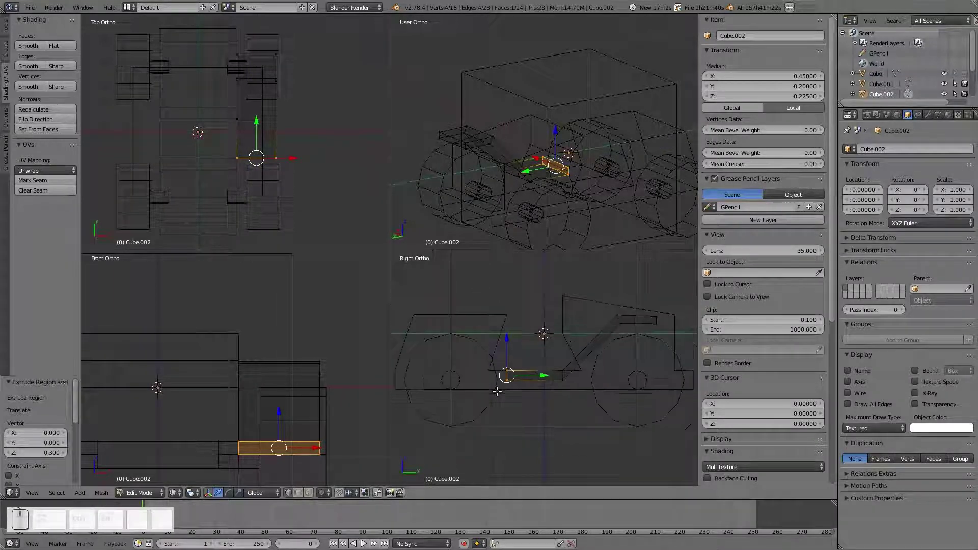
# Extrude the running board's rear end another 0.3 toward the rear wheel and raise the new end 0.2 along Z
pyautogui.press('e')
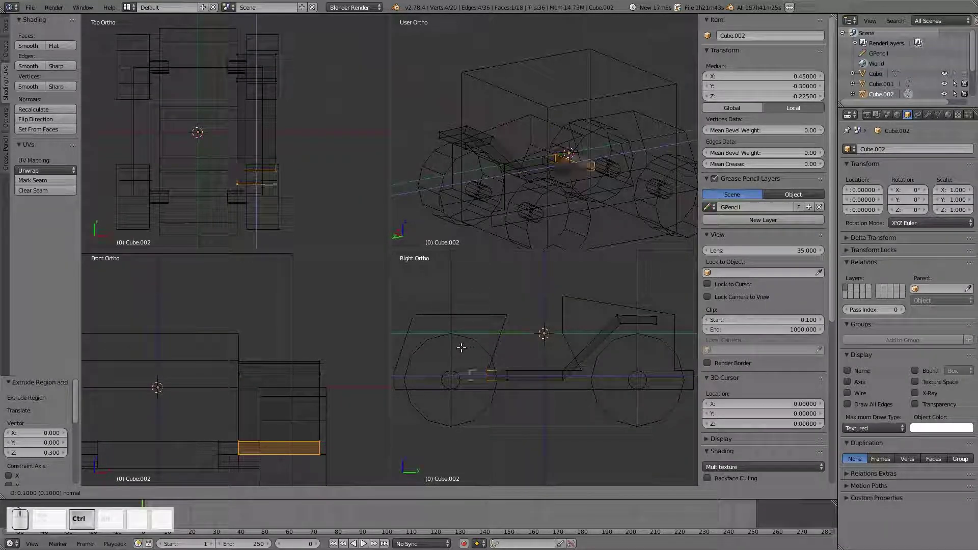
pyautogui.click(446, 357)
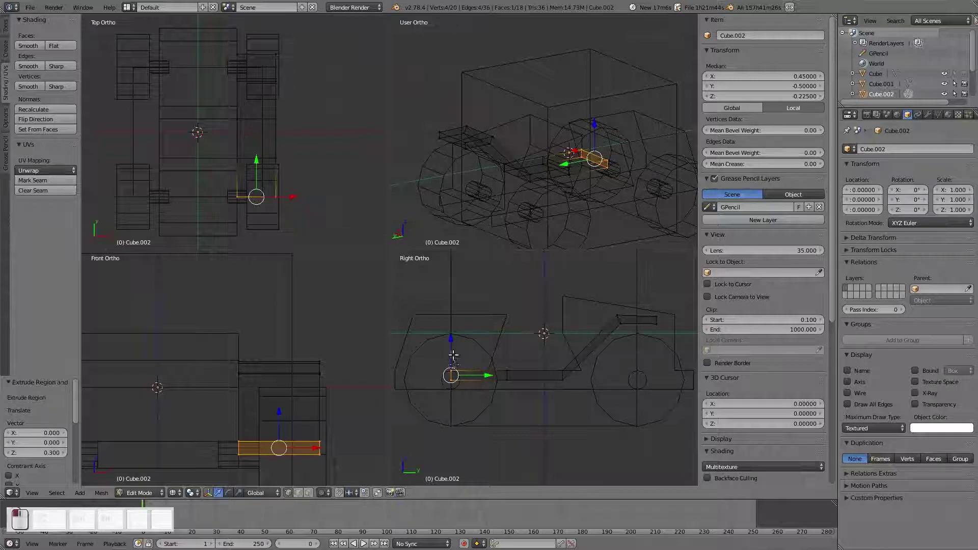
pyautogui.keyDown('ctrl'); pyautogui.moveTo(452, 343); pyautogui.dragTo(461, 312); pyautogui.keyUp('ctrl')
# Shift the raised rear end of the fender 0.19 forward along Y in the right side view
pyautogui.scroll(4, 477, 360)
pyautogui.keyDown('shift'); pyautogui.moveTo(478, 361); pyautogui.dragTo(605, 427, button='middle'); pyautogui.keyUp('shift')
pyautogui.hotkey('ctrl', 'alt', 'q')
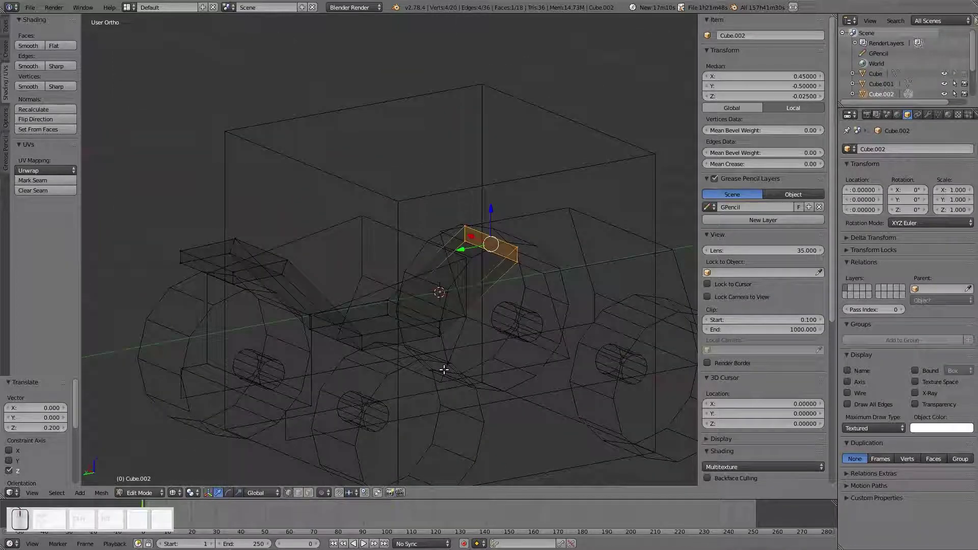
pyautogui.press('KP_3')
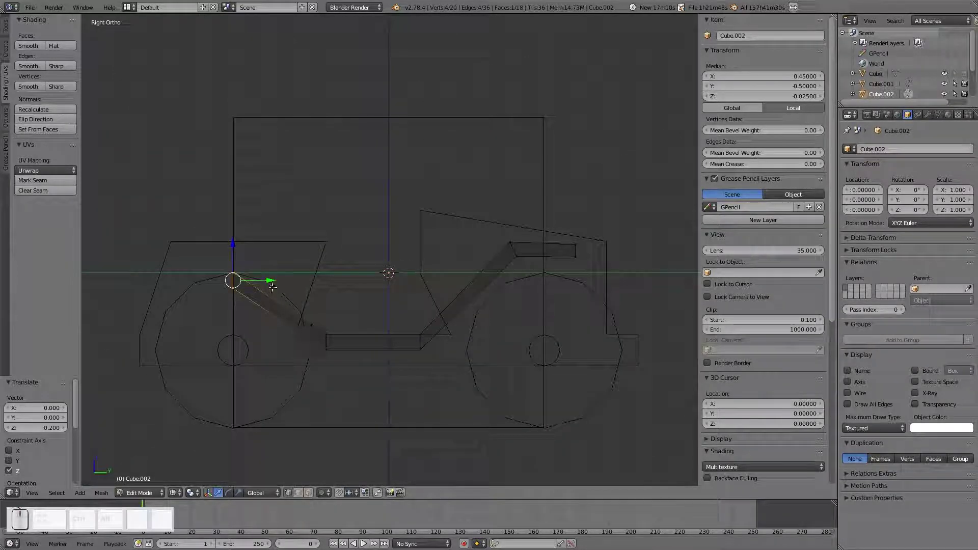
pyautogui.press('g')
pyautogui.press('y')
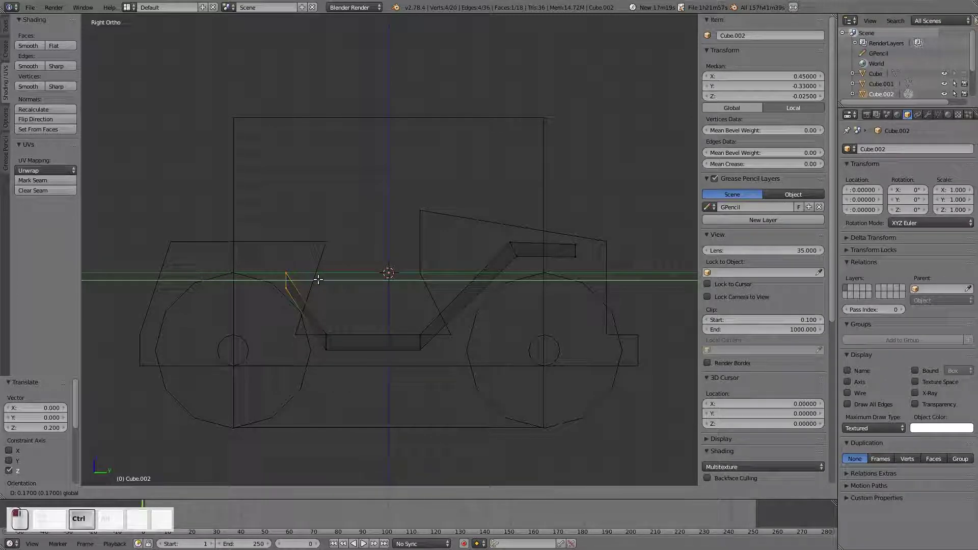
pyautogui.click(321, 293)
pyautogui.scroll(2, 322, 294)
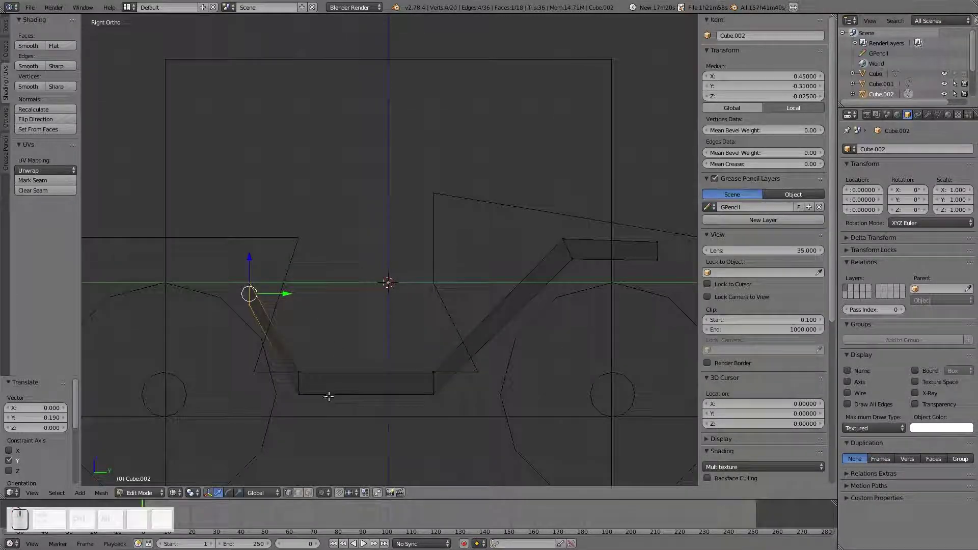
# Move the running board's lower rear joint 0.05 forward along Y
pyautogui.press('a')
pyautogui.moveTo(295, 370); pyautogui.dragTo(354, 382)
pyautogui.press('a')
# Raise the upper end of the rear fender slope 0.1 along Z and shift it 0.09 backward along Y
pyautogui.press('b')
pyautogui.moveTo(234, 255); pyautogui.dragTo(270, 332)
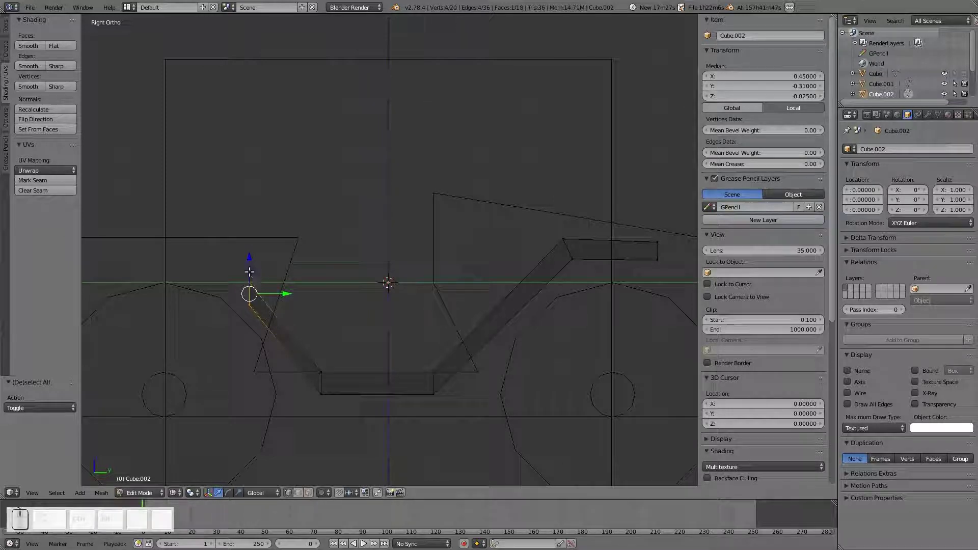
pyautogui.moveTo(248, 271)
pyautogui.keyDown('ctrl'); pyautogui.mouseDown()
pyautogui.moveTo(264, 223)
pyautogui.moveTo(261, 253)
pyautogui.moveTo(239, 260)
pyautogui.mouseUp(); pyautogui.keyUp('ctrl')
pyautogui.scroll(-2, 261, 255)
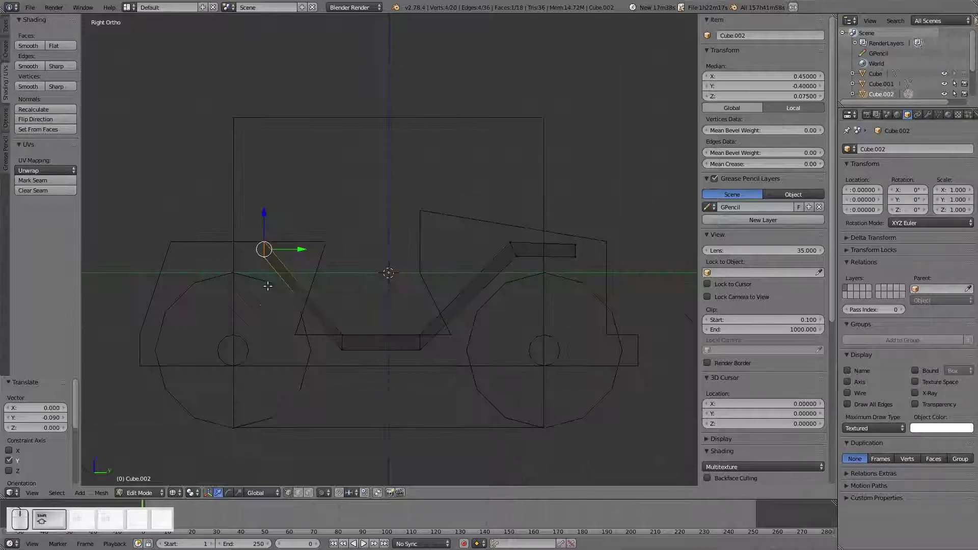
# Extrude the slope's upper end 0.3 backward over the rear wheel and deselect everything
pyautogui.keyDown('shift'); pyautogui.moveTo(263, 263); pyautogui.dragTo(399, 309, button='middle'); pyautogui.keyUp('shift')
pyautogui.press('e')
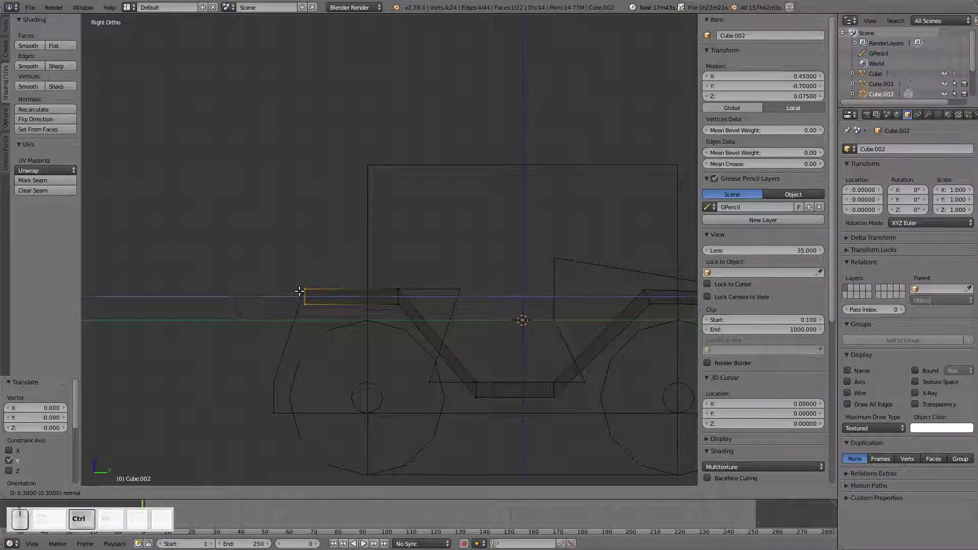
pyautogui.click(299, 291)
pyautogui.press('a')
pyautogui.moveTo(517, 324); pyautogui.dragTo(481, 376, button='middle')
pyautogui.press('KP_3')
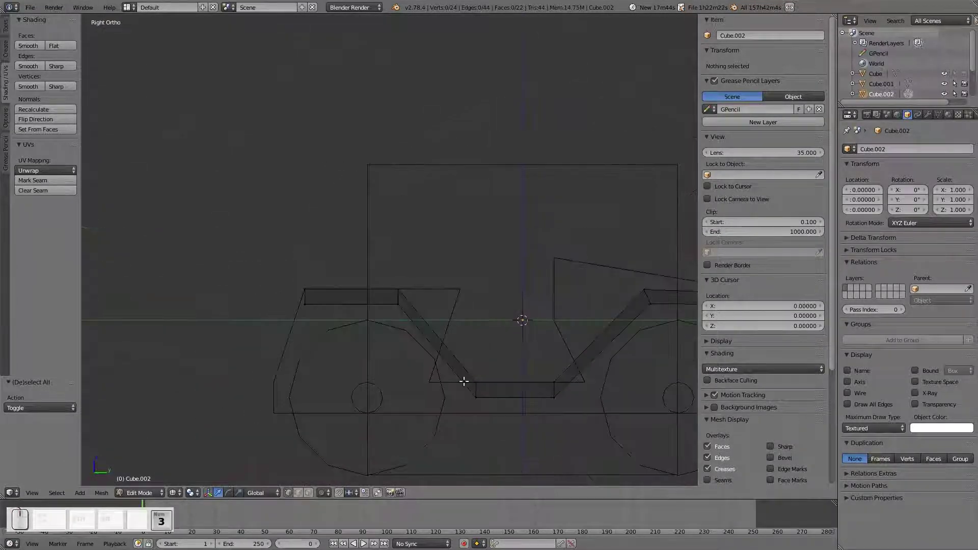
# Rotate the upper bend of the rear fender 25° so its thickness follows the slope
pyautogui.scroll(2, 448, 355)
pyautogui.press('a')
pyautogui.press('a')
pyautogui.press('b')
pyautogui.moveTo(393, 294); pyautogui.dragTo(422, 351)
pyautogui.keyDown('ctrl'); pyautogui.scroll(-3, 476, 326); pyautogui.keyUp('ctrl')
pyautogui.scroll(-2, 382, 292)
pyautogui.press('r')
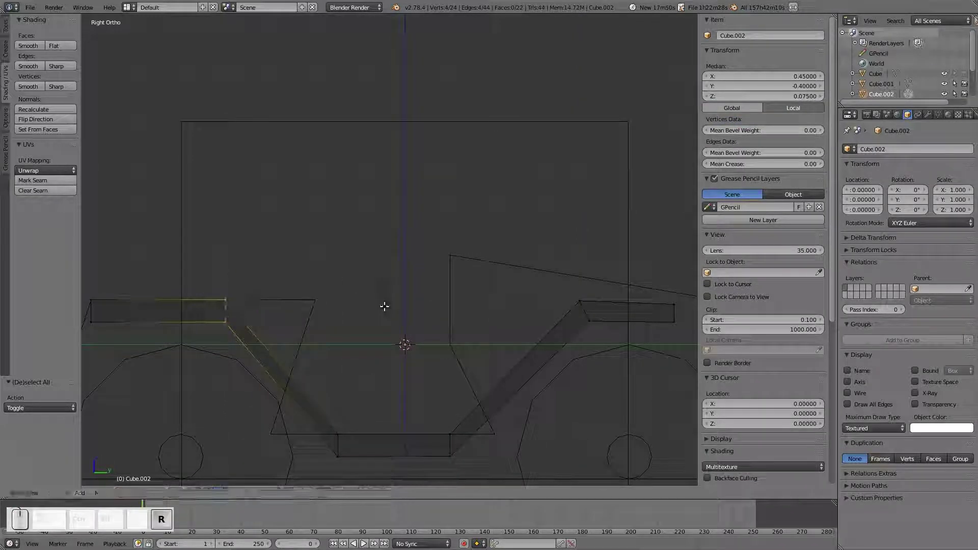
pyautogui.press('ctrl')
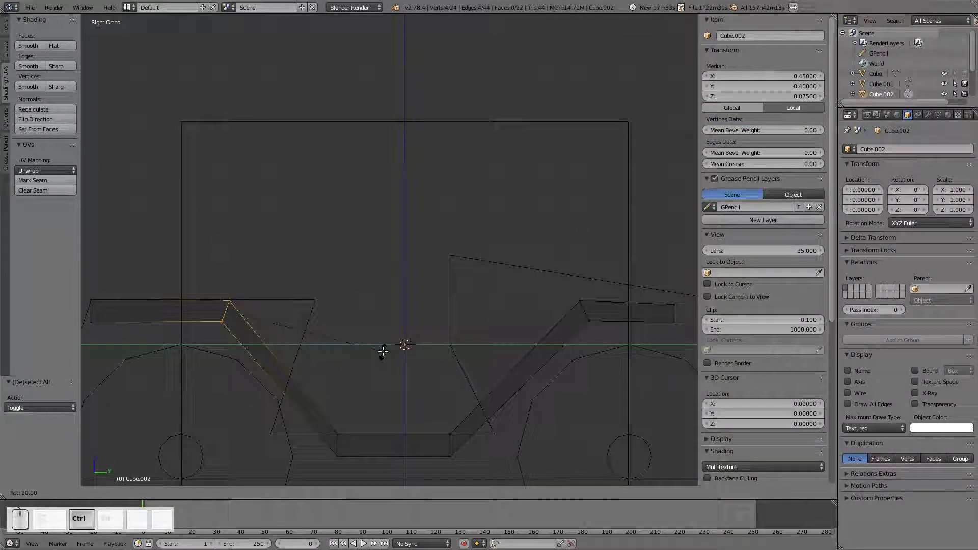
pyautogui.click(384, 361)
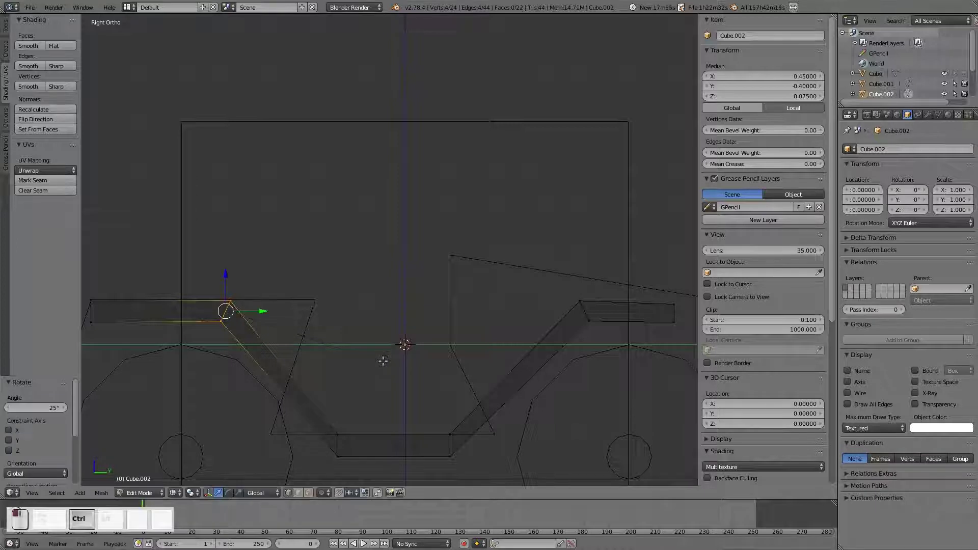
# Rotate the lower rear bend of the running board slightly to even out the fender's thickness
pyautogui.press('a')
pyautogui.press('b')
pyautogui.moveTo(328, 419); pyautogui.dragTo(356, 464)
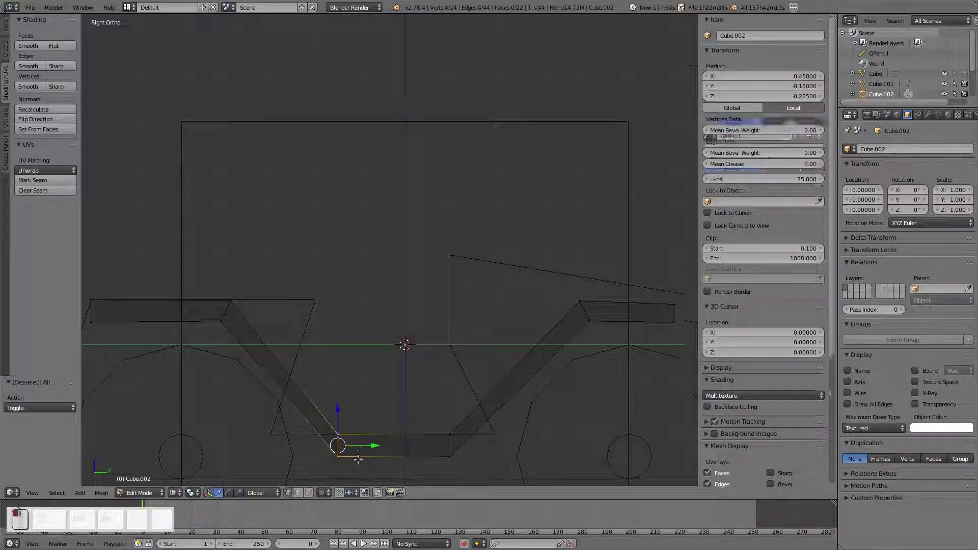
pyautogui.press('r')
pyautogui.press('ctrl')
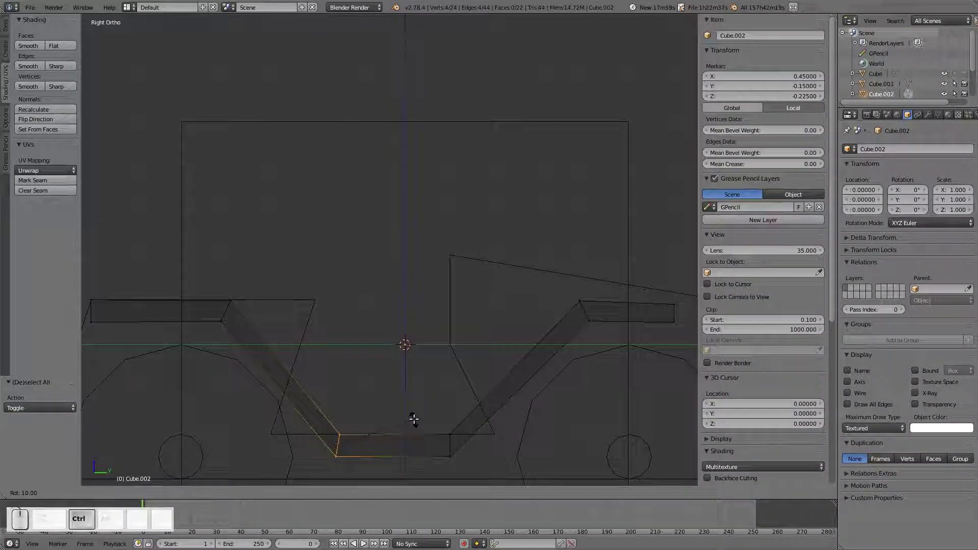
pyautogui.click(415, 426)
# Rotate the lower front bend of the running board by -15° to even out the fender's thickness
pyautogui.press('a')
pyautogui.press('b')
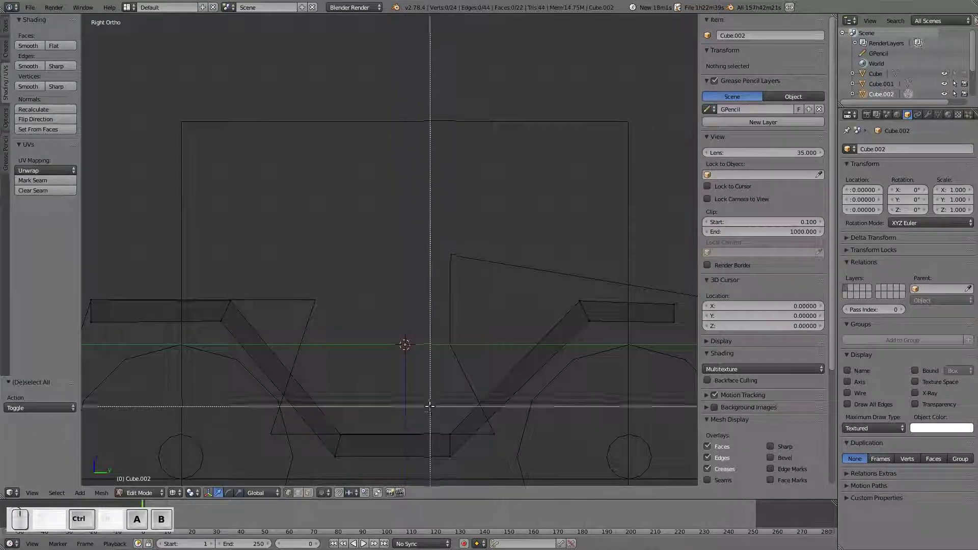
pyautogui.moveTo(437, 415); pyautogui.dragTo(464, 479)
pyautogui.press('r')
pyautogui.press('ctrl')
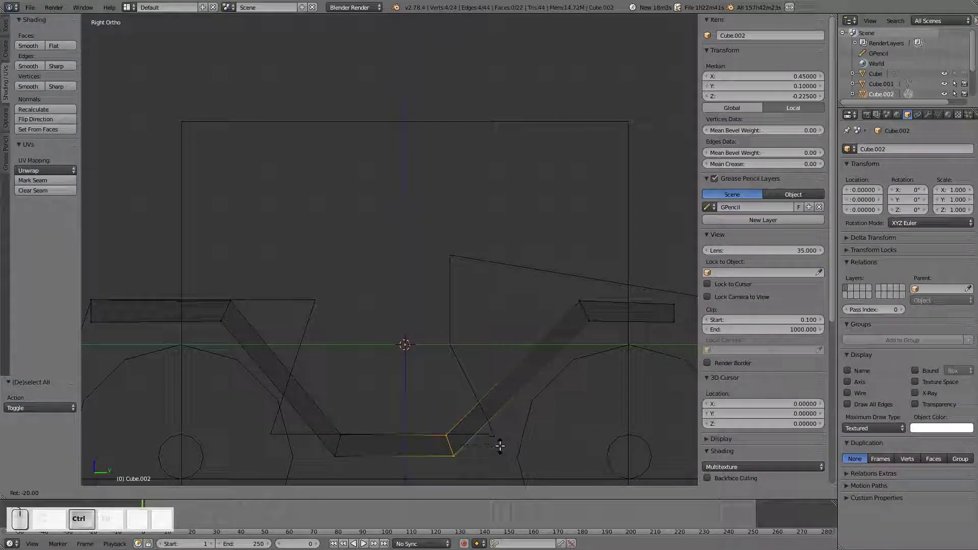
pyautogui.click(501, 446)
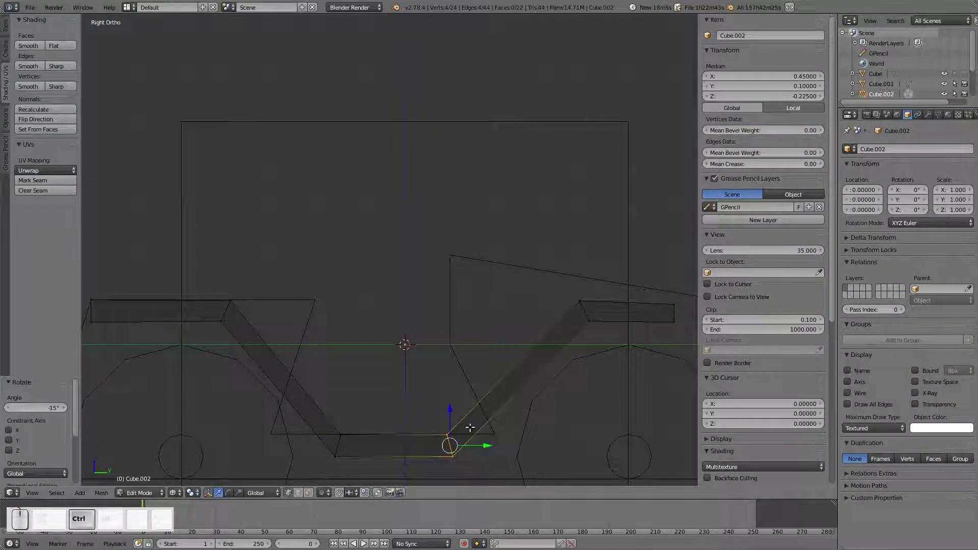
# Deselect everything and display the jeep model in solid shading from an angled view
pyautogui.press('a')
pyautogui.moveTo(444, 422)
pyautogui.mouseDown(button='middle')
pyautogui.moveTo(448, 400)
pyautogui.moveTo(524, 419)
pyautogui.moveTo(559, 451)
pyautogui.moveTo(557, 436)
pyautogui.mouseUp(button='middle')
pyautogui.press('z')
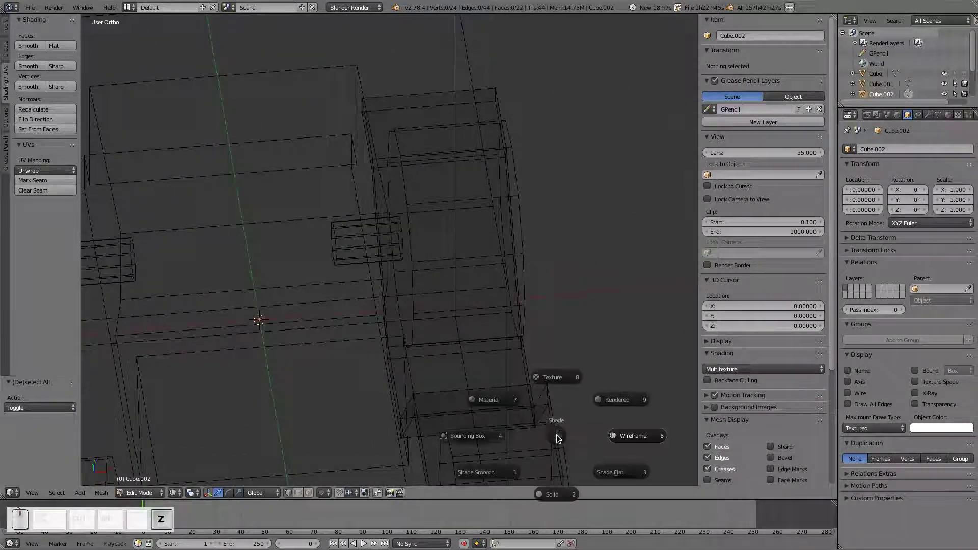
pyautogui.click(535, 471)
pyautogui.scroll(-4, 528, 356)
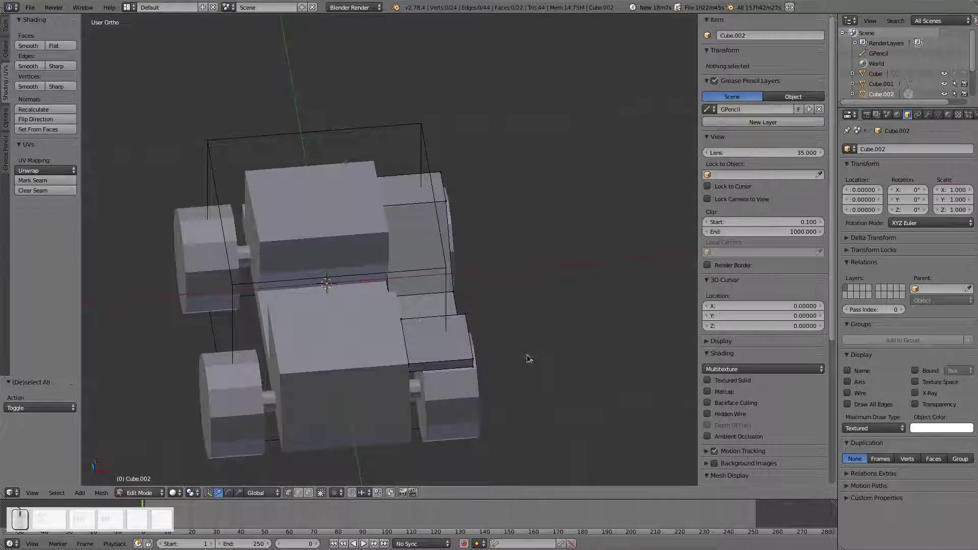
# Check the fender against the jeep in Object Mode, returning to Edit Mode for a side inspection
pyautogui.press('Tab')
pyautogui.click(509, 363)
pyautogui.moveTo(509, 362); pyautogui.dragTo(433, 339, button='middle')
pyautogui.press('Tab')
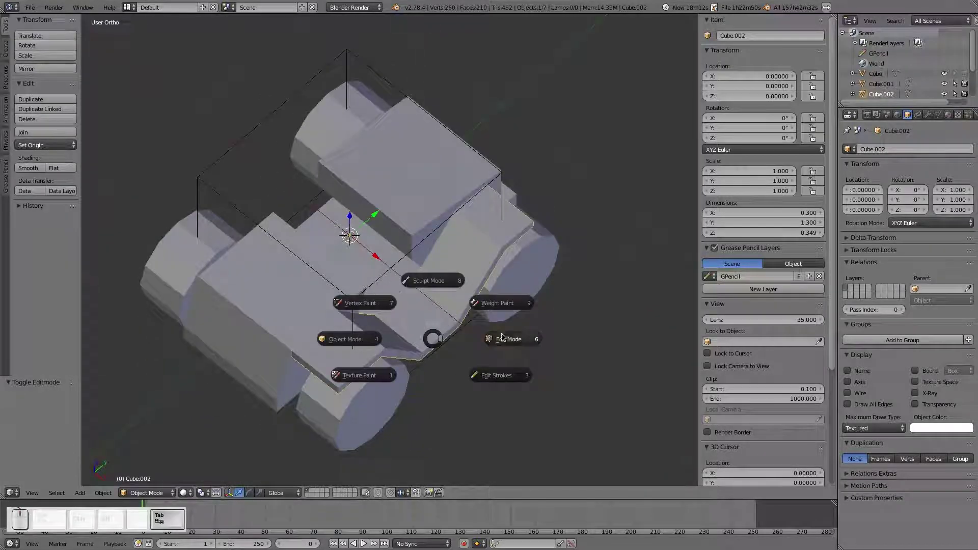
pyautogui.click(502, 337)
pyautogui.moveTo(498, 332); pyautogui.dragTo(334, 475, button='middle')
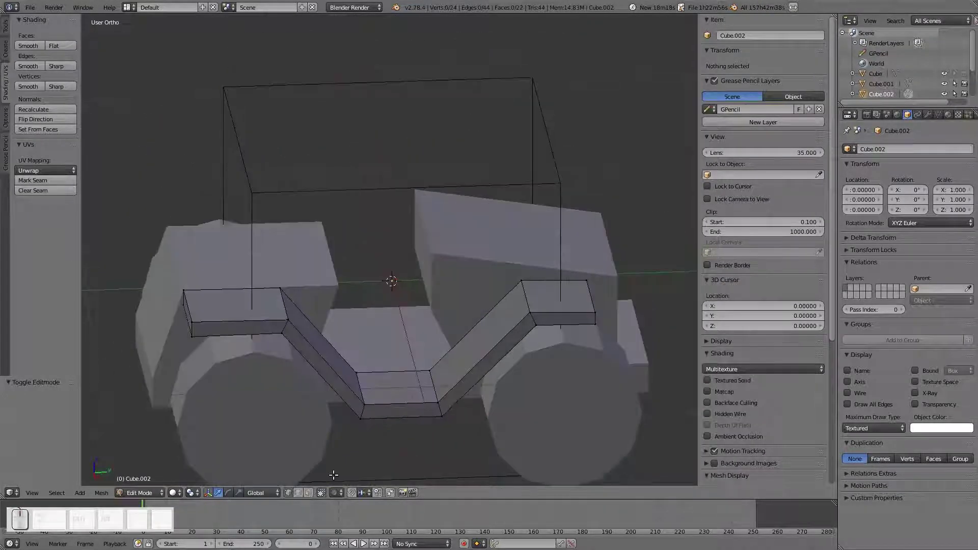
pyautogui.rightClick(398, 413)
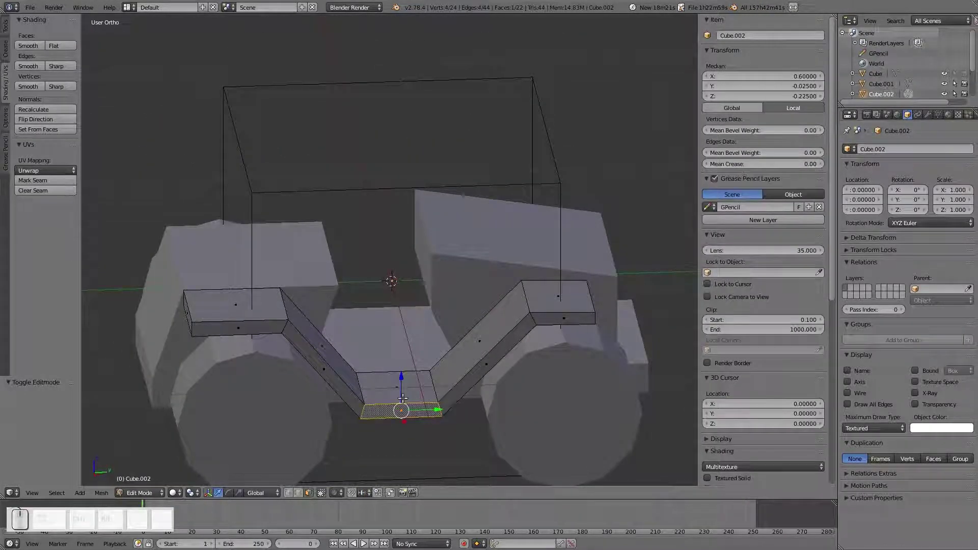
pyautogui.moveTo(403, 415)
pyautogui.mouseDown()
pyautogui.moveTo(400, 396)
pyautogui.moveTo(417, 412)
pyautogui.mouseUp()
pyautogui.rightClick(419, 415)
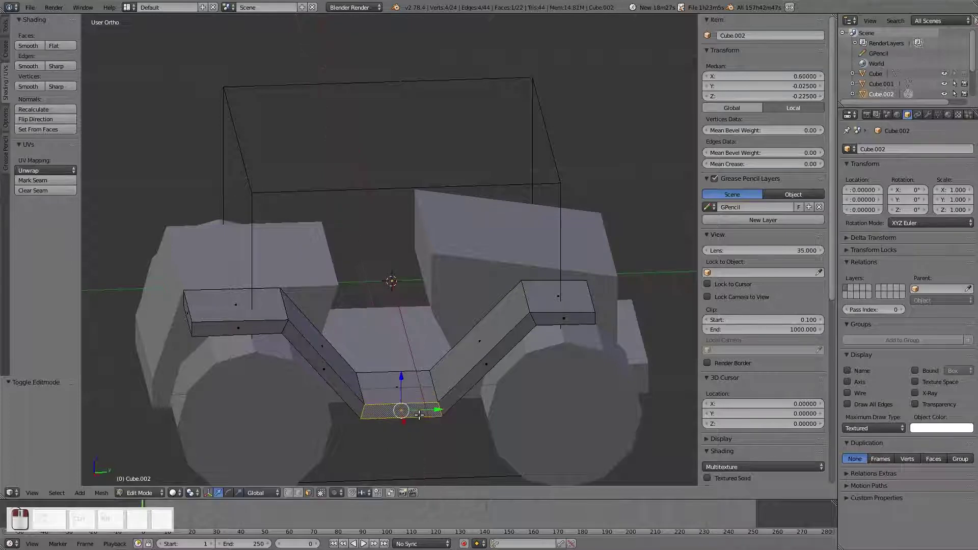
pyautogui.moveTo(401, 421); pyautogui.dragTo(426, 481, button='middle')
pyautogui.scroll(1, 447, 396)
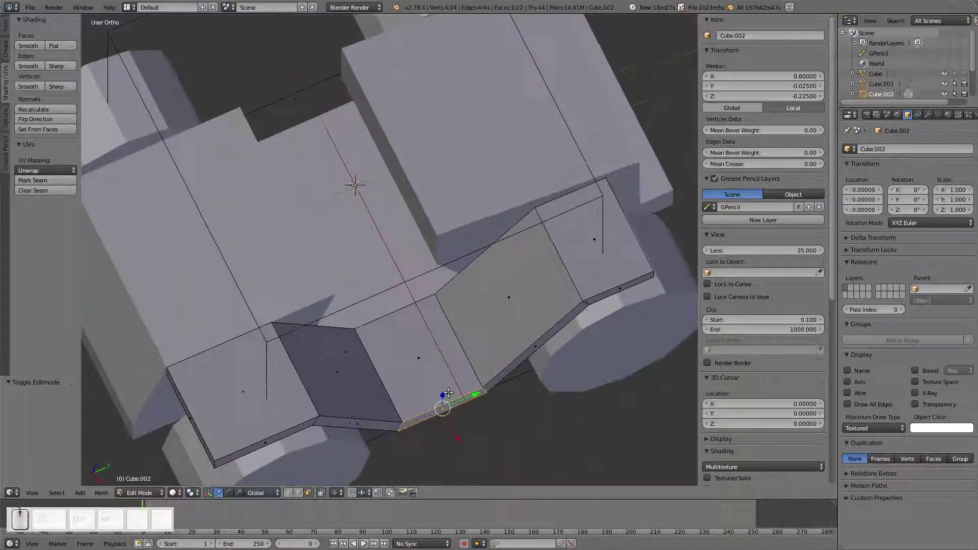
pyautogui.press('a')
pyautogui.moveTo(448, 393); pyautogui.dragTo(440, 426, button='middle')
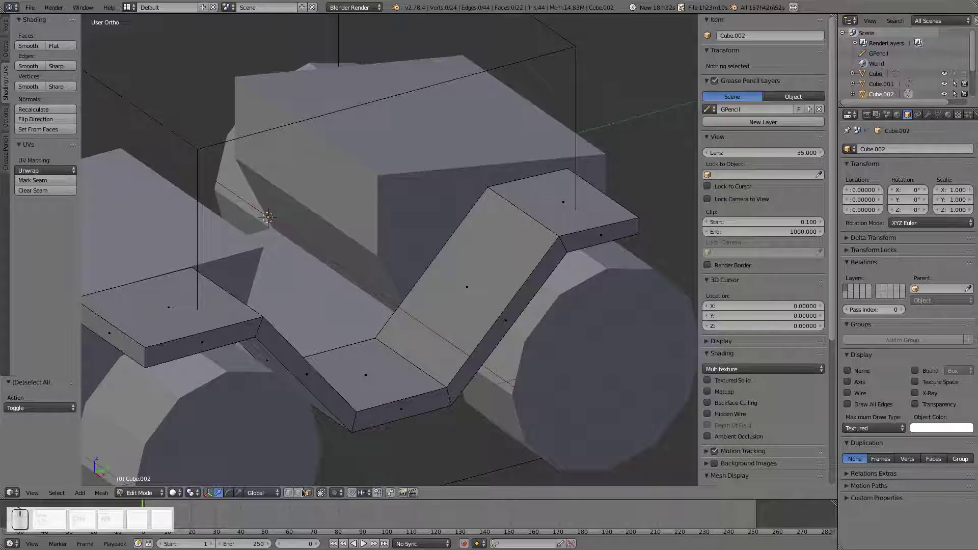
# Add a centred lengthwise loop cut along the whole fender and running board, leaving nothing selected
pyautogui.rightClick(517, 204)
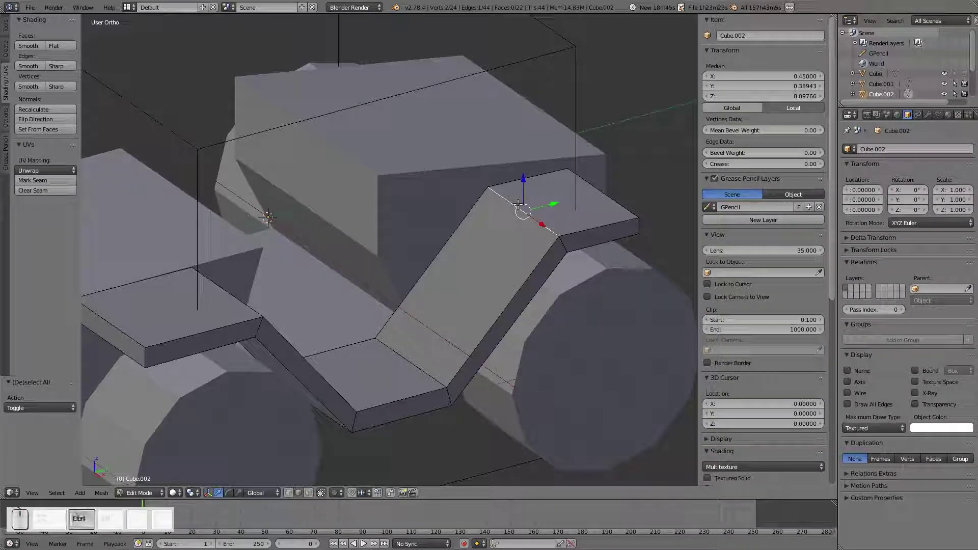
pyautogui.hotkey('ctrl', 'r')
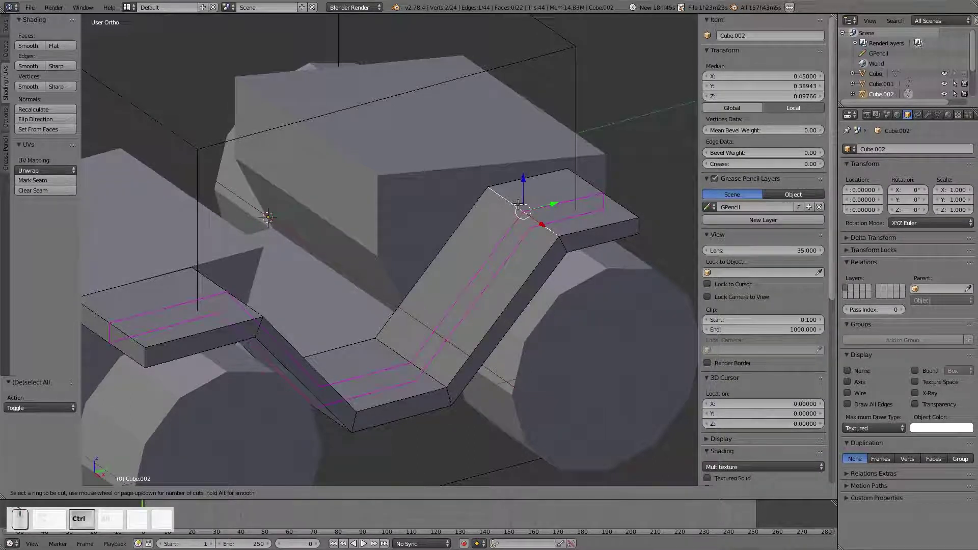
pyautogui.click(518, 204)
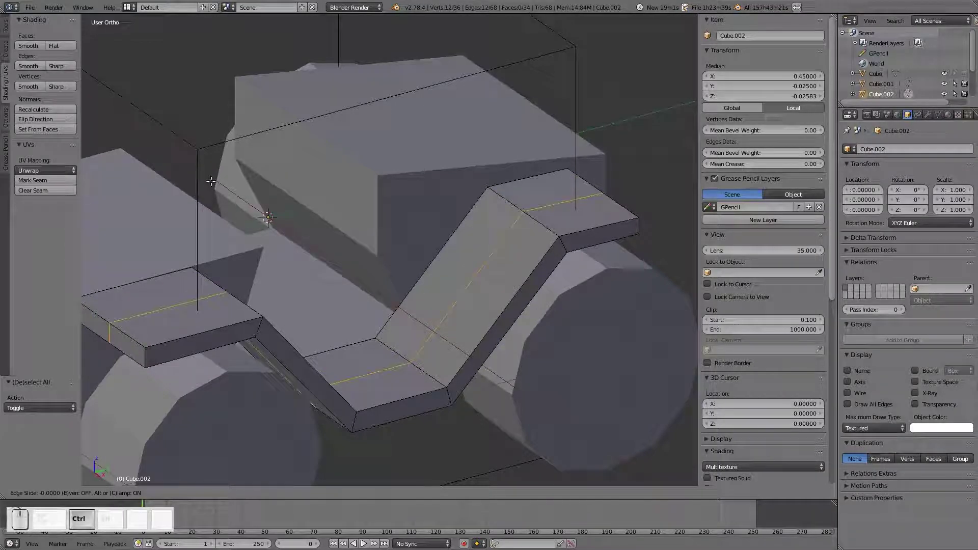
pyautogui.click(210, 177)
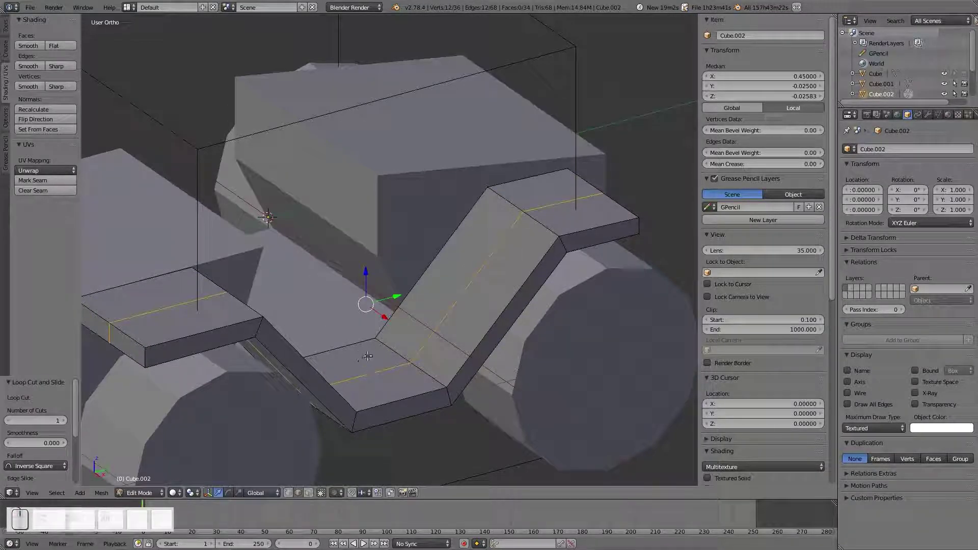
pyautogui.press('a')
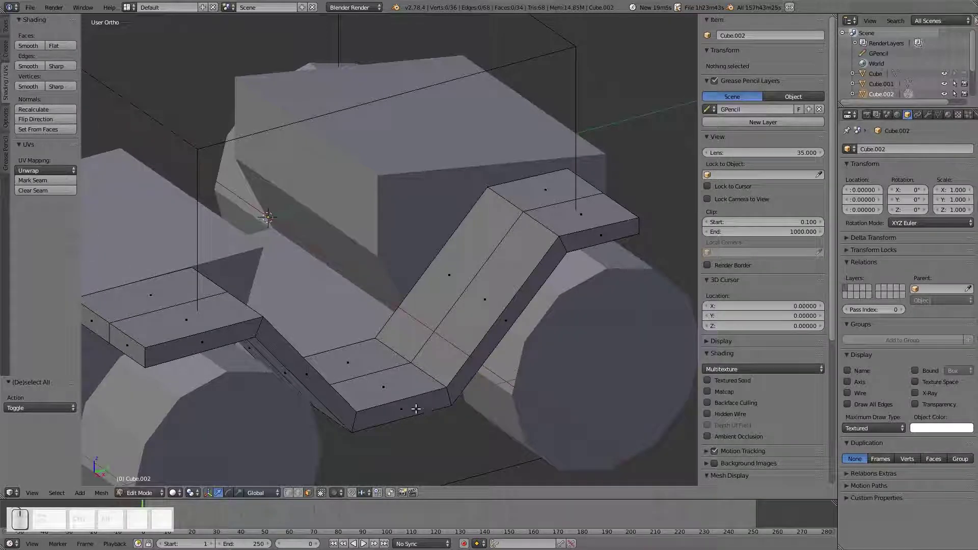
# Delete only the top, side and underside faces of the outer half of the flat running board section between the wheels
pyautogui.rightClick(407, 405)
pyautogui.keyDown('shift'); pyautogui.rightClick(402, 400); pyautogui.keyUp('shift')
pyautogui.moveTo(402, 400); pyautogui.dragTo(374, 394, button='middle')
pyautogui.keyDown('shift'); pyautogui.rightClick(381, 325); pyautogui.keyUp('shift')
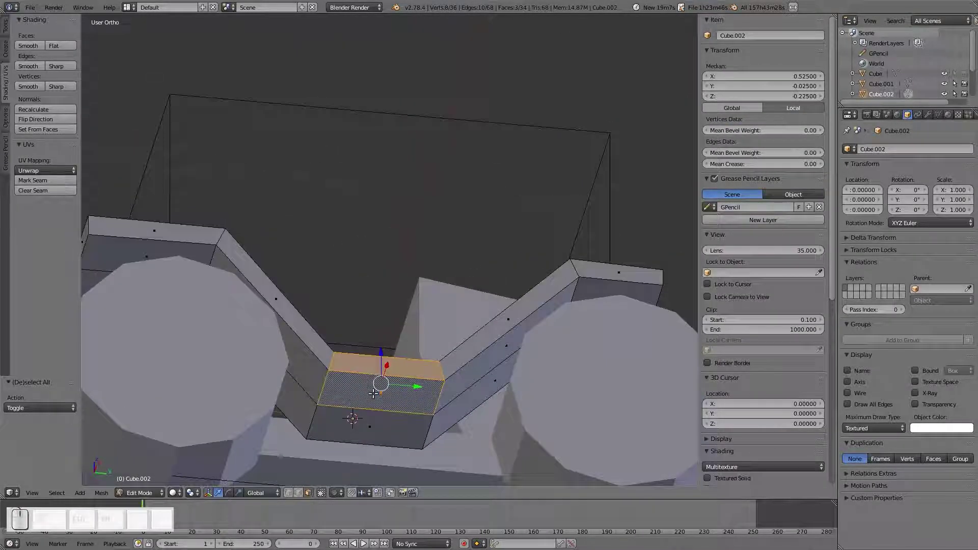
pyautogui.press('x')
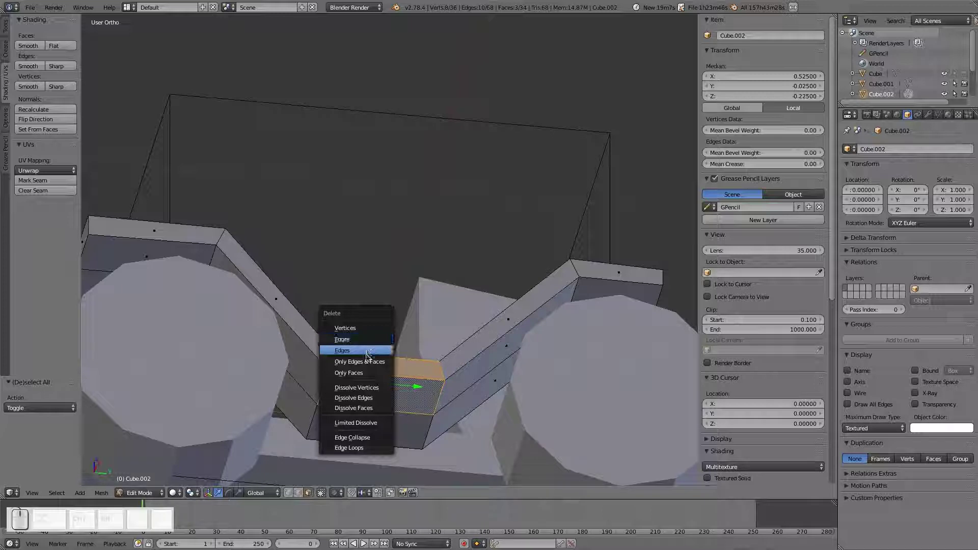
pyautogui.click(366, 373)
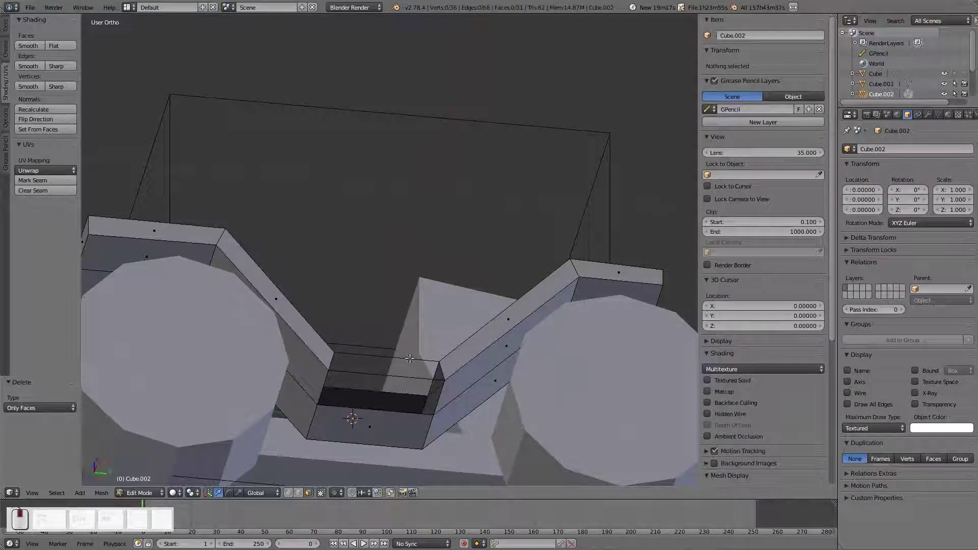
# Delete the two leftover outer edges that span the gap in the running board
pyautogui.moveTo(410, 359); pyautogui.dragTo(337, 501, button='middle')
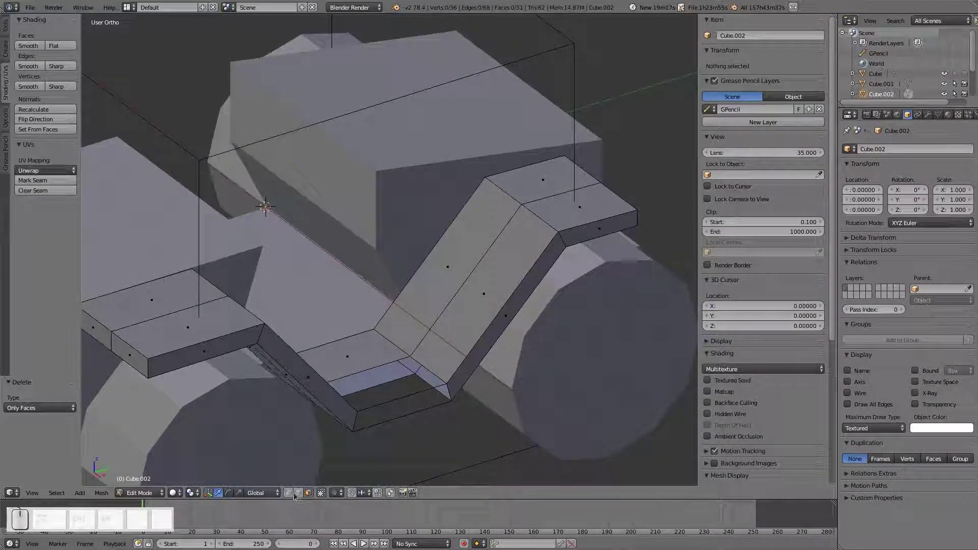
pyautogui.rightClick(404, 397)
pyautogui.keyDown('shift'); pyautogui.rightClick(400, 402); pyautogui.keyUp('shift')
pyautogui.press('x')
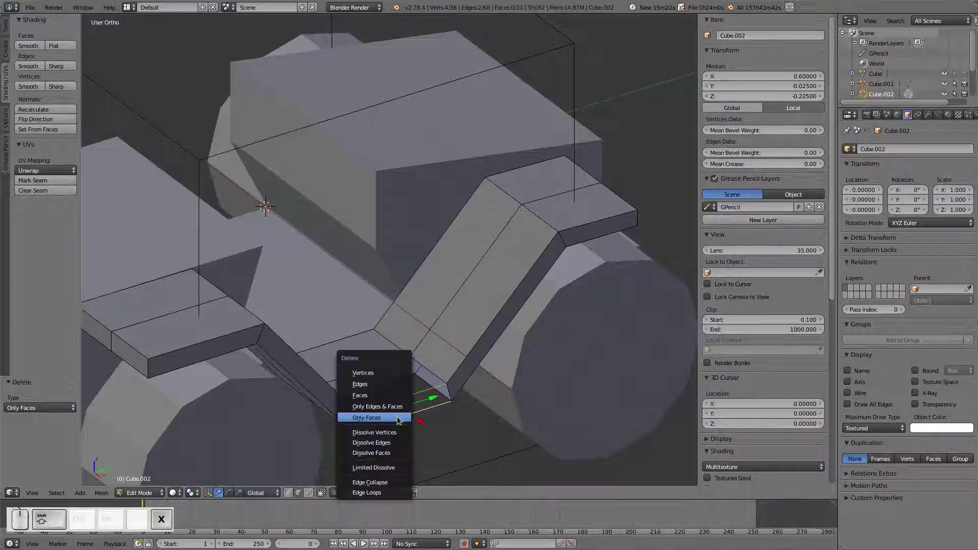
pyautogui.click(399, 386)
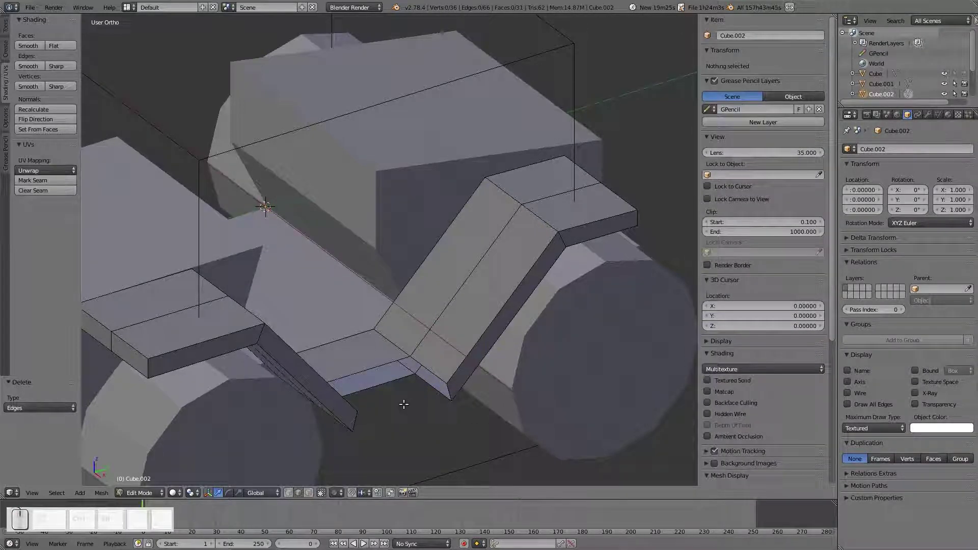
# Fill the open outer side of the narrowed running board with a face between its upper and lower edges
pyautogui.moveTo(405, 404)
pyautogui.mouseDown(button='middle')
pyautogui.moveTo(410, 367)
pyautogui.moveTo(393, 396)
pyautogui.moveTo(350, 393)
pyautogui.moveTo(342, 420)
pyautogui.moveTo(376, 444)
pyautogui.moveTo(395, 435)
pyautogui.moveTo(408, 407)
pyautogui.mouseUp(button='middle')
pyautogui.moveTo(365, 396); pyautogui.dragTo(372, 392, button='middle')
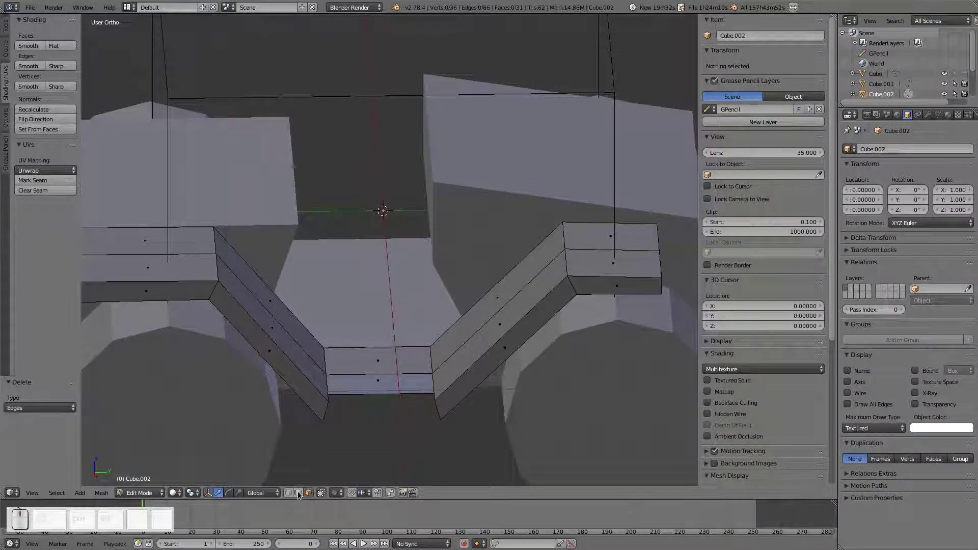
pyautogui.rightClick(395, 373)
pyautogui.keyDown('shift'); pyautogui.rightClick(395, 391); pyautogui.keyUp('shift')
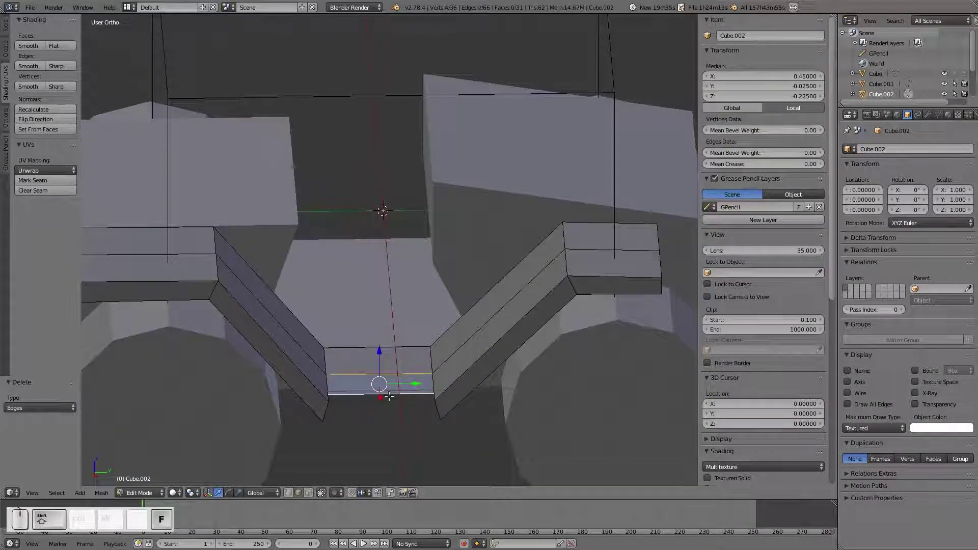
pyautogui.press('f')
# Fill the open inner ends of both sloped fender sections where they meet the narrowed running board, then clear the selection
pyautogui.moveTo(397, 390); pyautogui.dragTo(513, 425, button='middle')
pyautogui.rightClick(433, 356)
pyautogui.keyDown('shift'); pyautogui.rightClick(433, 375); pyautogui.keyUp('shift')
pyautogui.press('f')
pyautogui.rightClick(329, 362)
pyautogui.keyDown('shift'); pyautogui.rightClick(338, 379); pyautogui.keyUp('shift')
pyautogui.press('f')
pyautogui.press('a')
pyautogui.moveTo(339, 341)
pyautogui.mouseDown(button='middle')
pyautogui.moveTo(443, 341)
pyautogui.moveTo(333, 331)
pyautogui.mouseUp(button='middle')
pyautogui.scroll(-2, 407, 312)
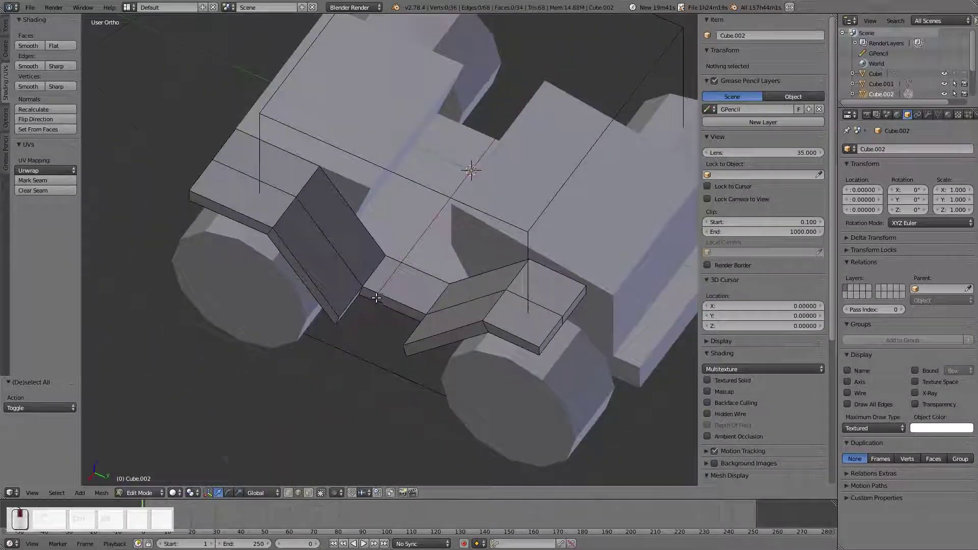
# Add a Mirror modifier on the X axis to the fender in Object Mode, and deselect it
pyautogui.moveTo(377, 299); pyautogui.dragTo(431, 277, button='middle')
pyautogui.press('Tab')
pyautogui.click(397, 306)
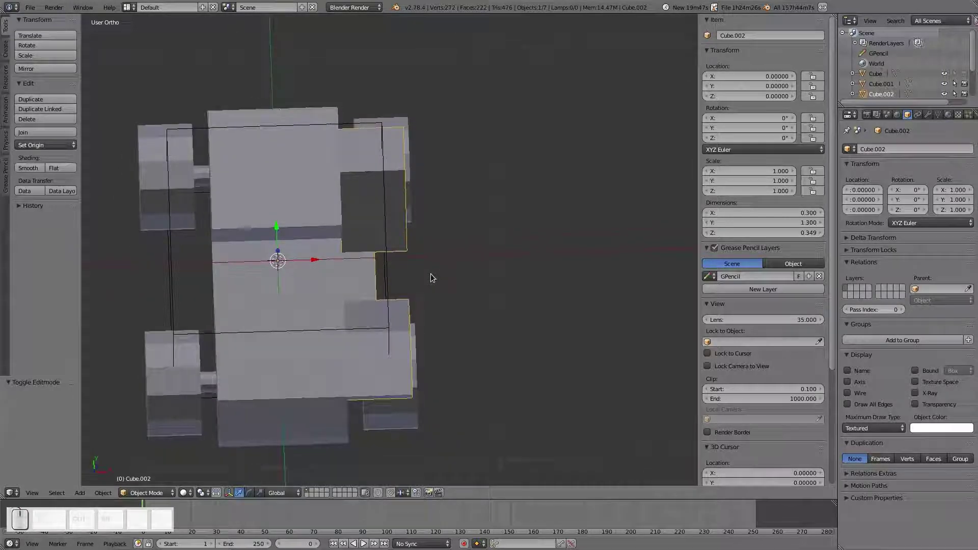
pyautogui.click(939, 115)
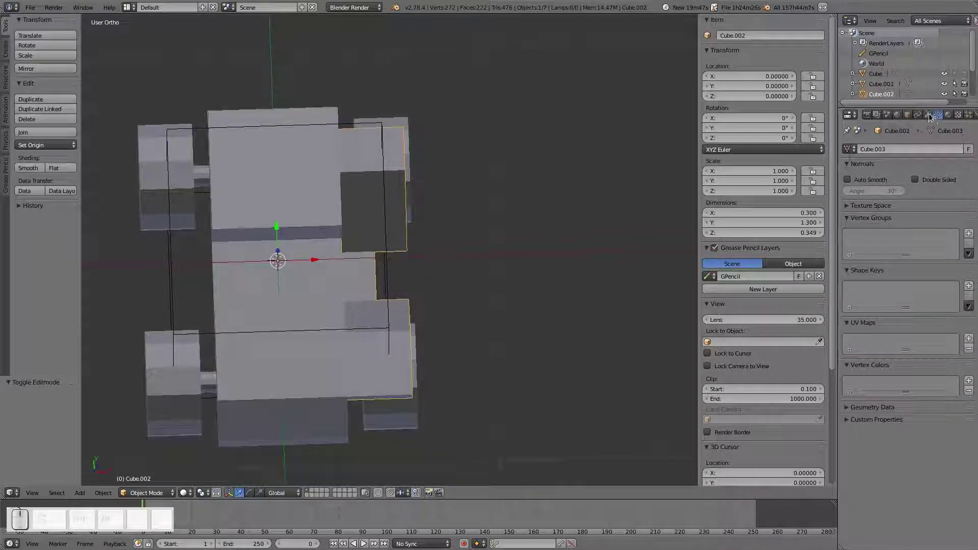
pyautogui.click(929, 116)
pyautogui.click(892, 151)
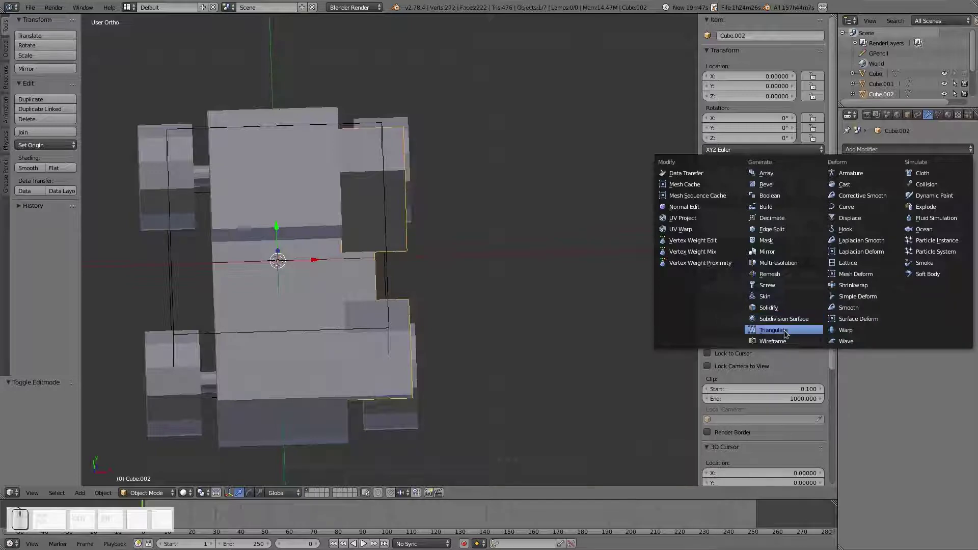
pyautogui.click(792, 251)
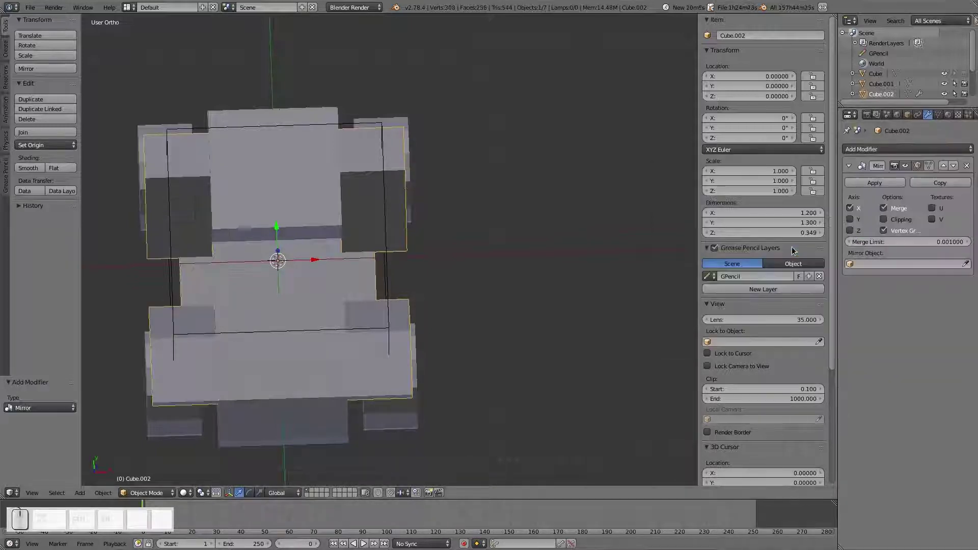
pyautogui.press('a')
pyautogui.moveTo(274, 302); pyautogui.dragTo(183, 243, button='middle')
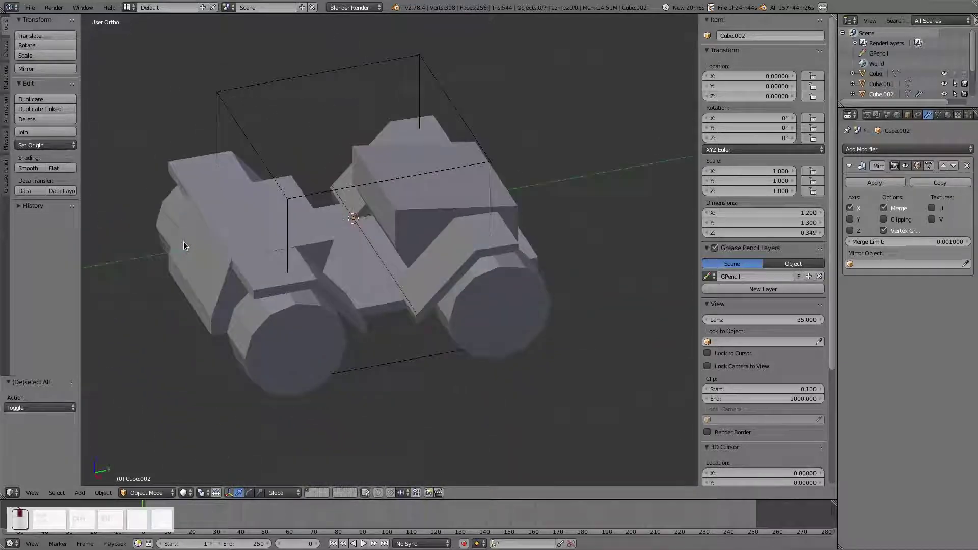
# Raise the centre top edges of the fender above both wheels by 0.01 along Z in Edit Mode
pyautogui.rightClick(462, 246)
pyautogui.press('Tab')
pyautogui.click(539, 256)
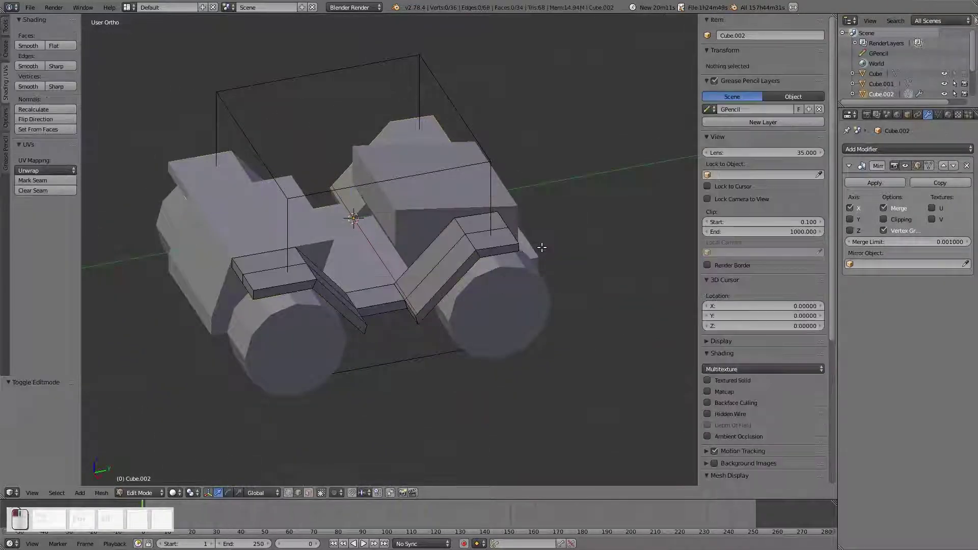
pyautogui.moveTo(539, 255); pyautogui.dragTo(515, 327, button='middle')
pyautogui.scroll(5, 520, 369)
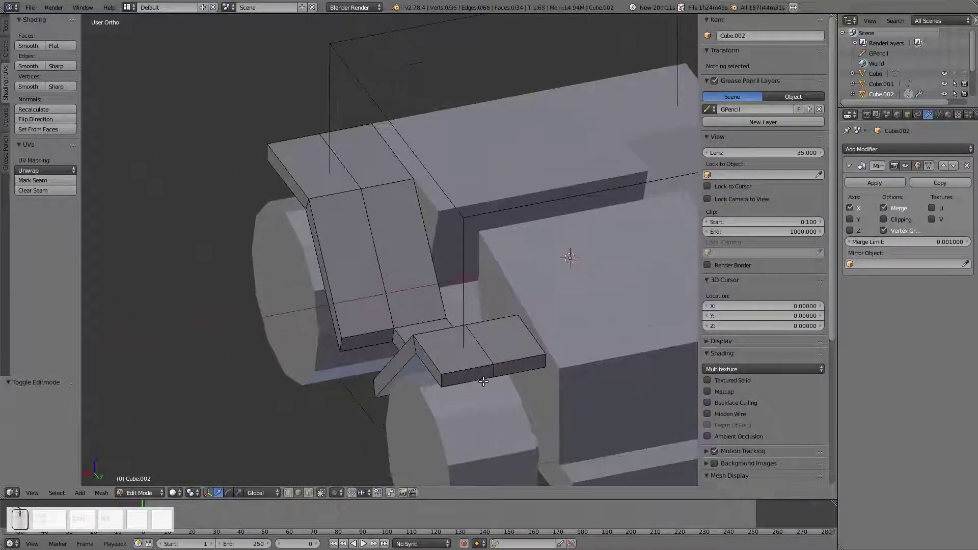
pyautogui.moveTo(519, 369); pyautogui.dragTo(486, 379, button='middle')
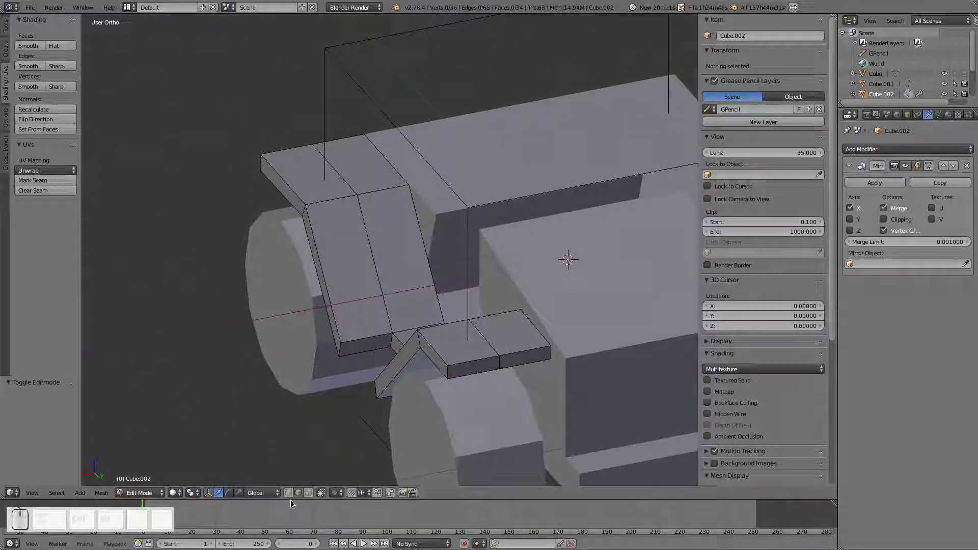
pyautogui.rightClick(499, 341)
pyautogui.keyDown('shift'); pyautogui.rightClick(350, 187); pyautogui.keyUp('shift')
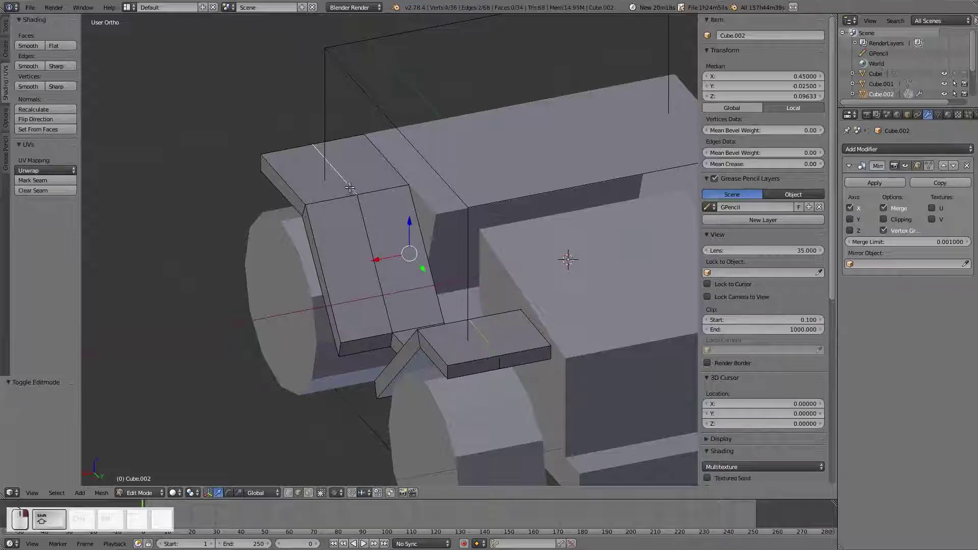
pyautogui.moveTo(422, 269); pyautogui.dragTo(509, 274, button='middle')
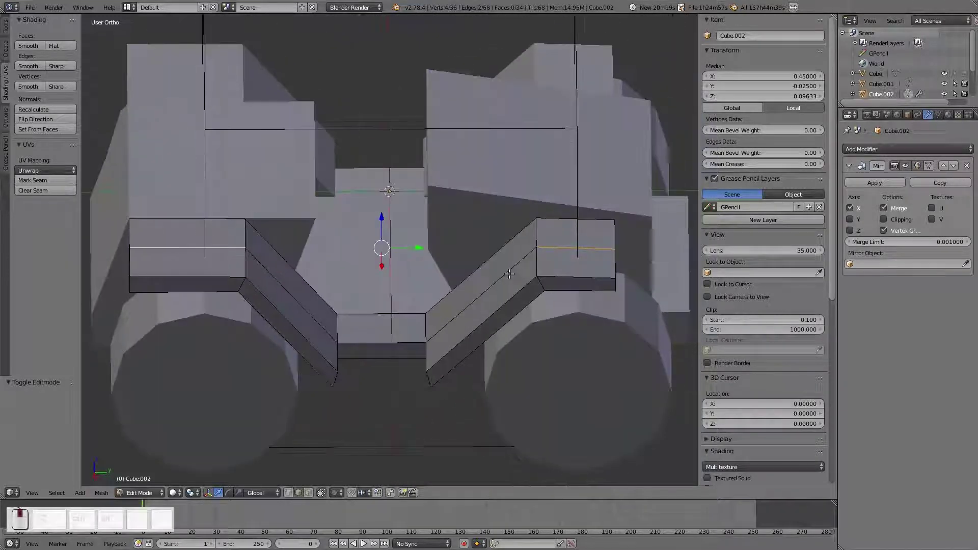
pyautogui.press('KP_3')
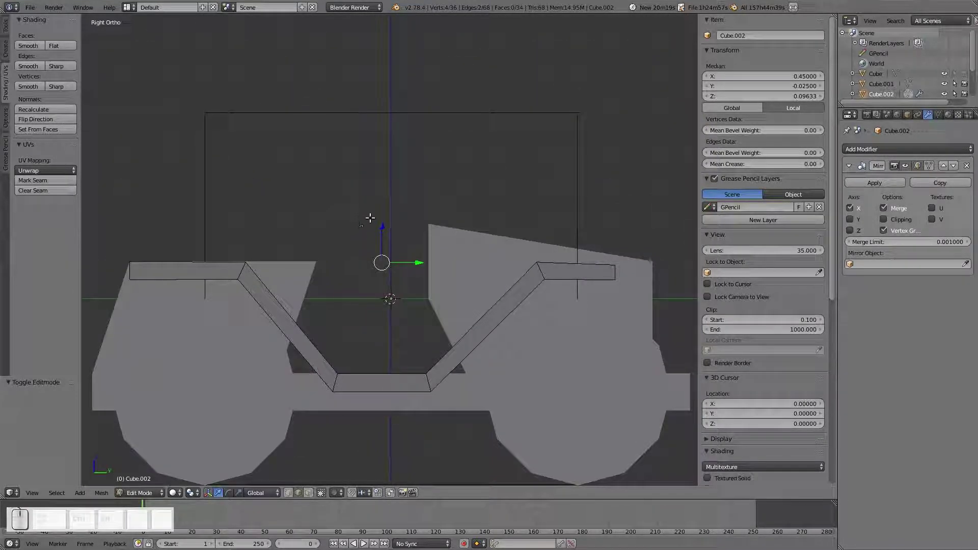
pyautogui.keyDown('ctrl'); pyautogui.moveTo(380, 230); pyautogui.dragTo(378, 227); pyautogui.keyUp('ctrl')
# Raise the matching centre underside edges of the fender above both wheels by 0.01 along Z, using wireframe display
pyautogui.moveTo(378, 227); pyautogui.dragTo(479, 286, button='middle')
pyautogui.rightClick(532, 255)
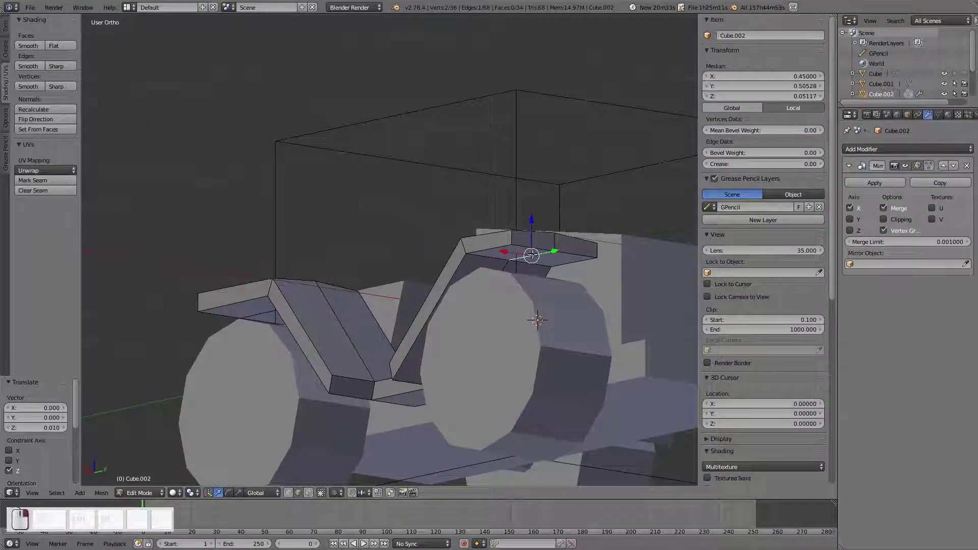
pyautogui.moveTo(532, 254); pyautogui.dragTo(479, 277, button='middle')
pyautogui.keyDown('shift'); pyautogui.rightClick(208, 288); pyautogui.keyUp('shift')
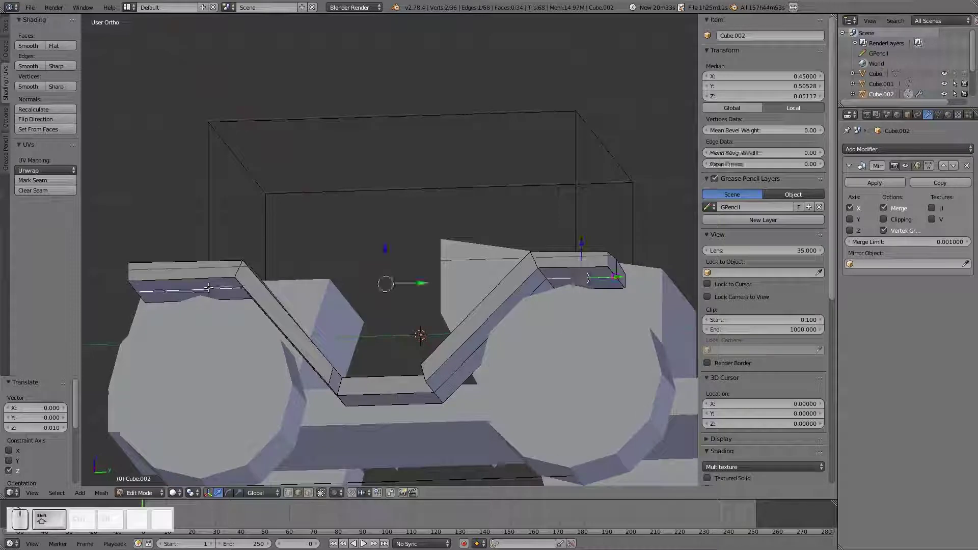
pyautogui.press('KP_3')
pyautogui.press('z')
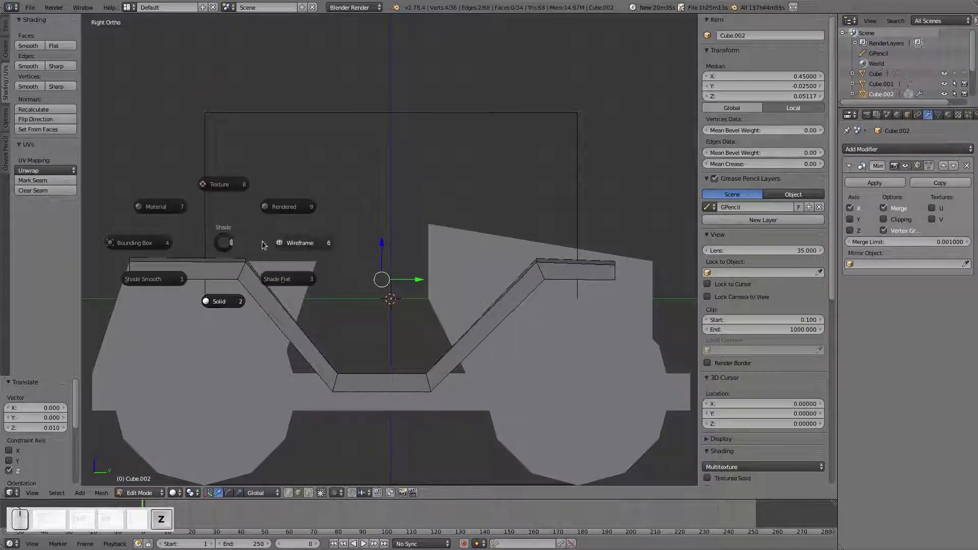
pyautogui.click(301, 246)
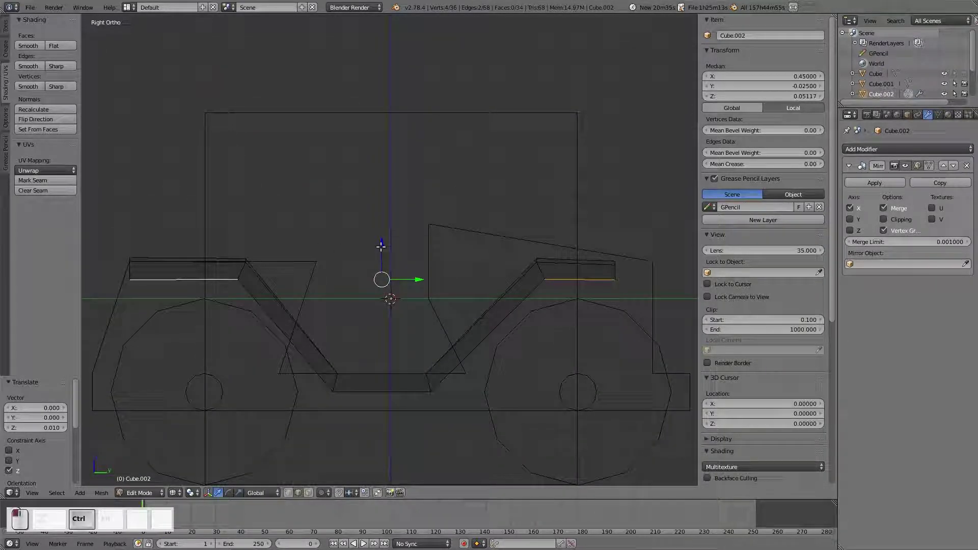
pyautogui.moveTo(382, 247); pyautogui.dragTo(382, 243)
# Return to Object Mode, deselect everything and display the jeep in solid shading
pyautogui.moveTo(382, 243); pyautogui.dragTo(477, 299, button='middle')
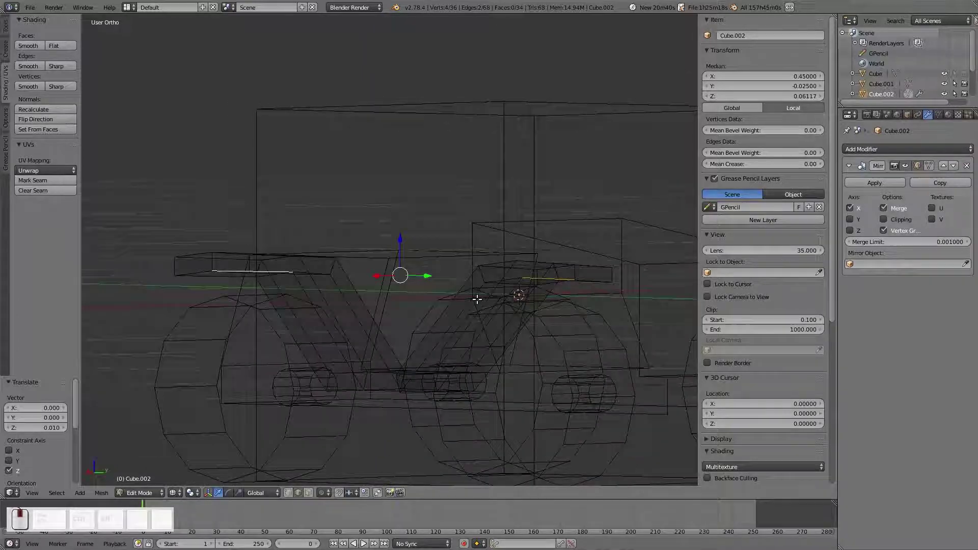
pyautogui.press('Tab')
pyautogui.click(383, 307)
pyautogui.scroll(-3, 504, 312)
pyautogui.moveTo(562, 316); pyautogui.dragTo(645, 341, button='middle')
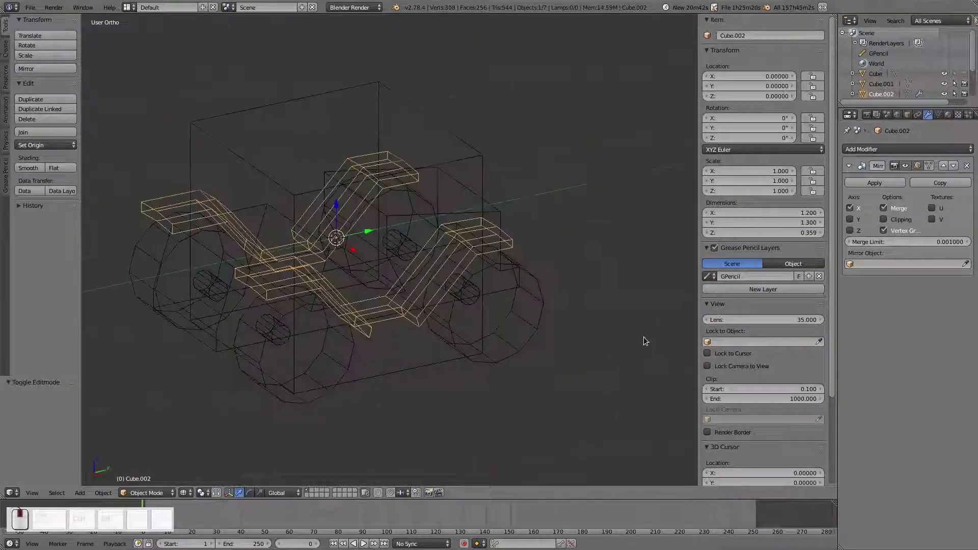
pyautogui.press('a')
pyautogui.moveTo(372, 309); pyautogui.dragTo(437, 323, button='middle')
pyautogui.press('Tab')
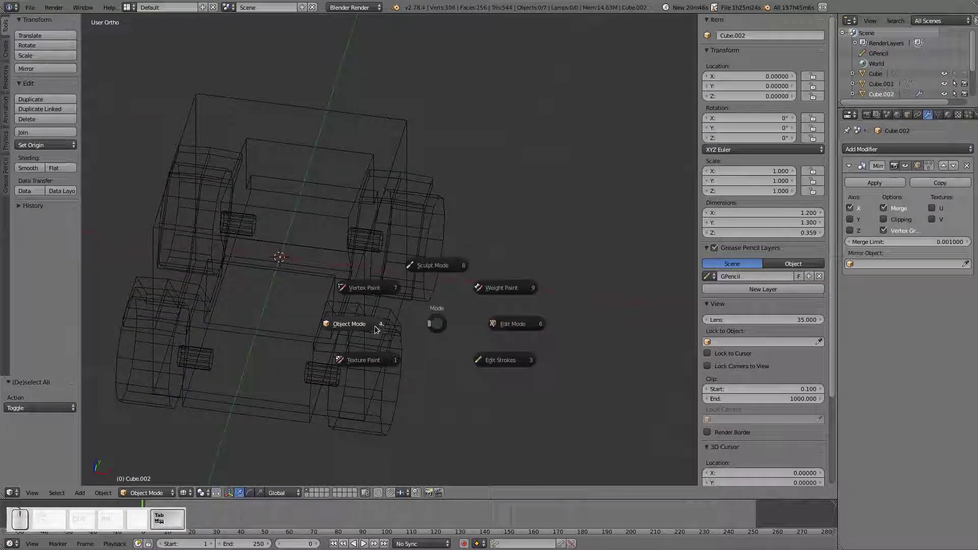
pyautogui.click(375, 326)
pyautogui.press('z')
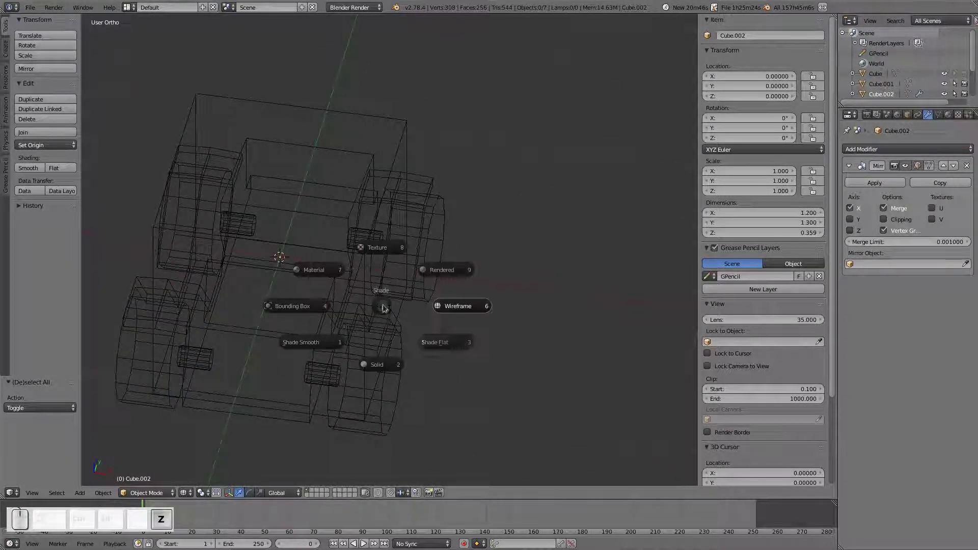
pyautogui.click(387, 370)
# Begin a Save As, go up to the b3d4Minetest folder and create a new folder named Lesson-07 there
pyautogui.moveTo(321, 304)
pyautogui.mouseDown(button='middle')
pyautogui.moveTo(380, 375)
pyautogui.moveTo(406, 274)
pyautogui.mouseUp(button='middle')
pyautogui.hotkey('ctrl', 's')
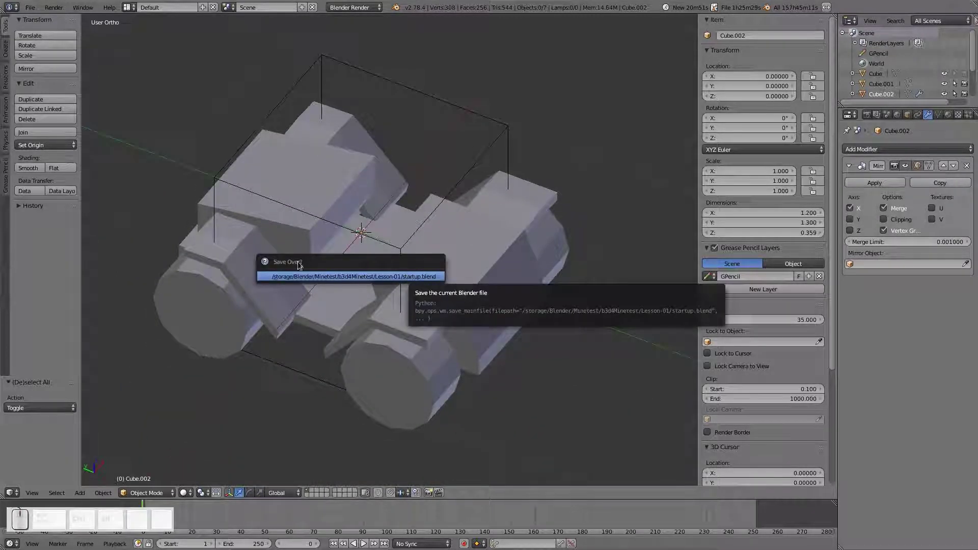
pyautogui.click(30, 7)
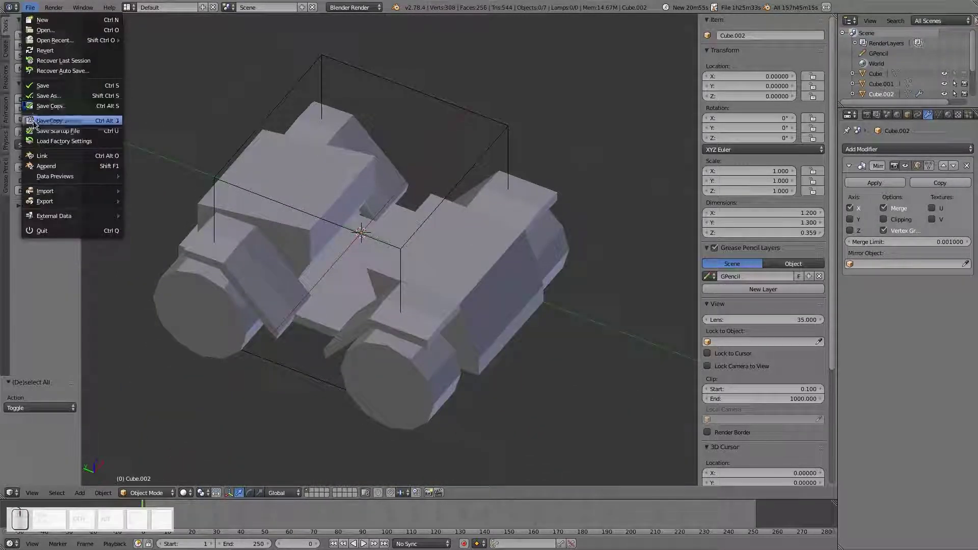
pyautogui.click(47, 96)
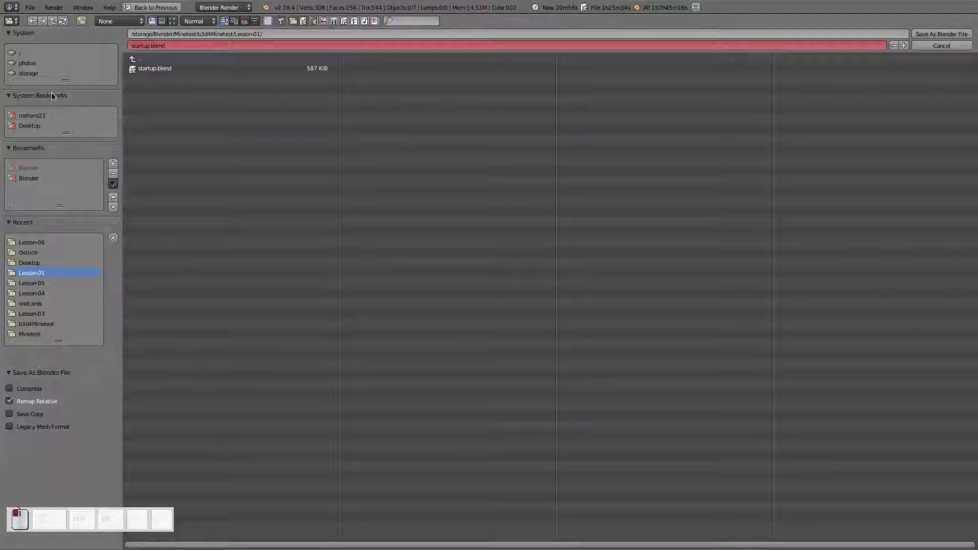
pyautogui.click(157, 59)
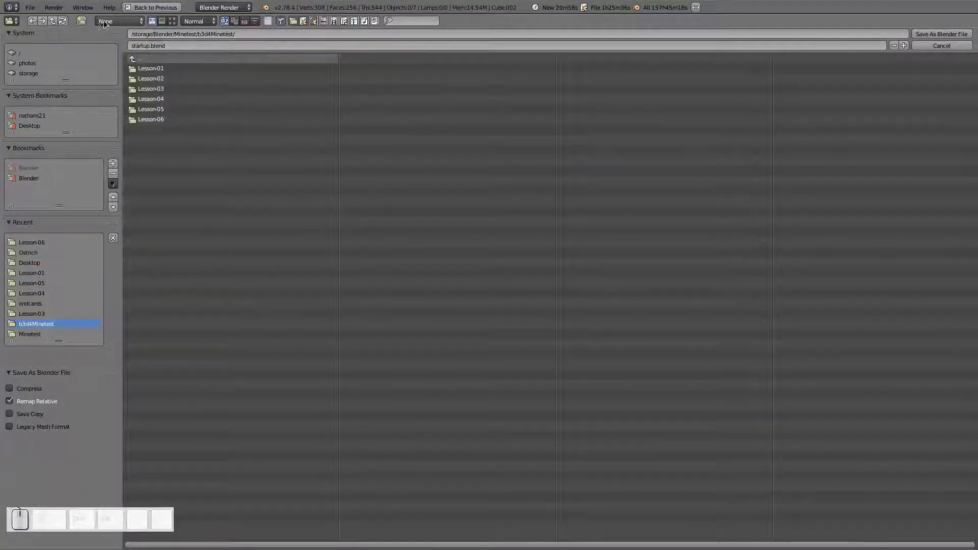
pyautogui.click(81, 22)
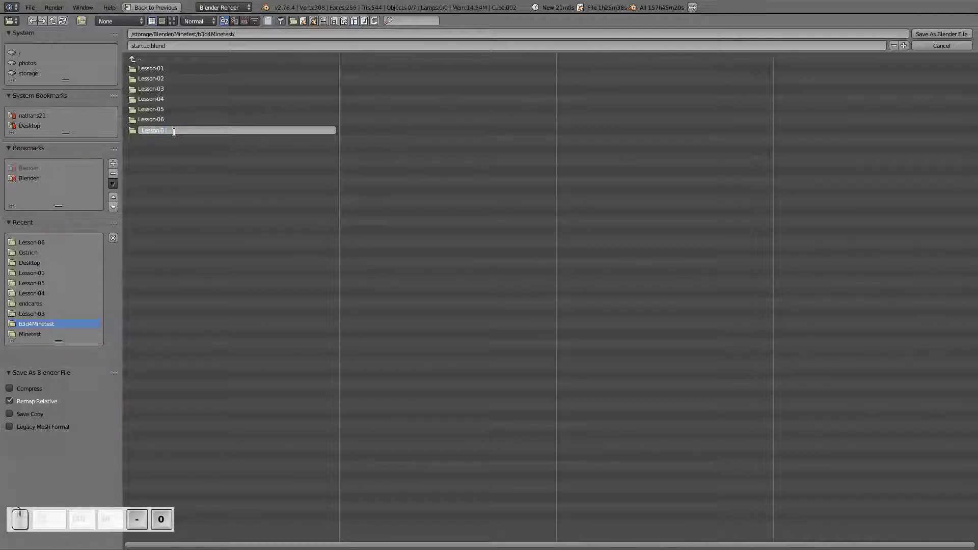
pyautogui.write('-07')
pyautogui.press('Return')
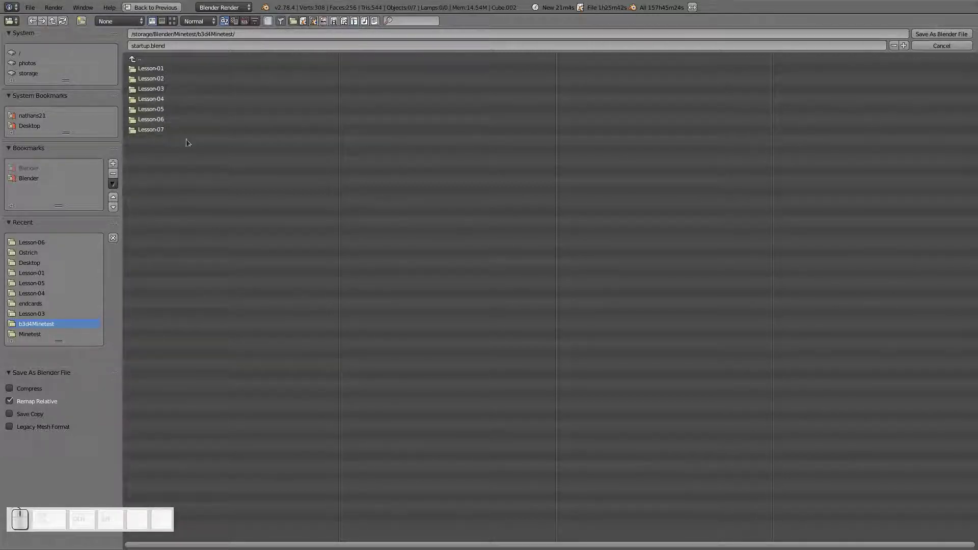
# Save the Blender file in the Lesson-07 folder under the name Lesson-07
pyautogui.click(153, 130)
pyautogui.click(148, 45)
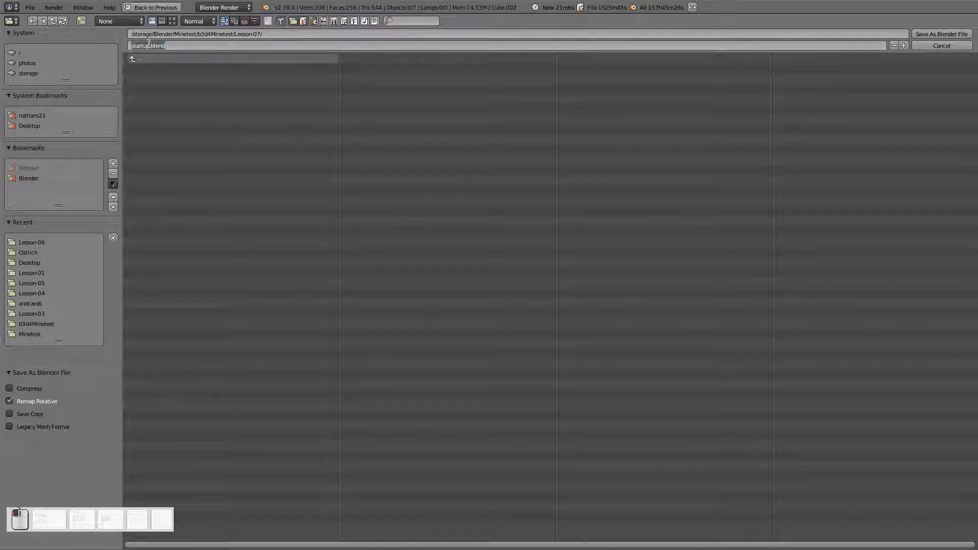
pyautogui.press('BackSpace')
pyautogui.press('BackSpace')
pyautogui.press('BackSpace')
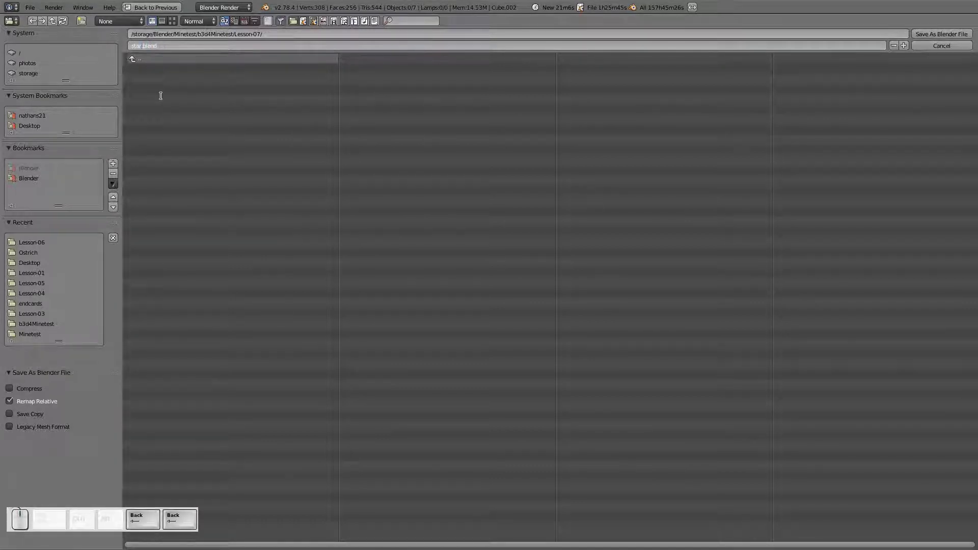
pyautogui.write('Less')
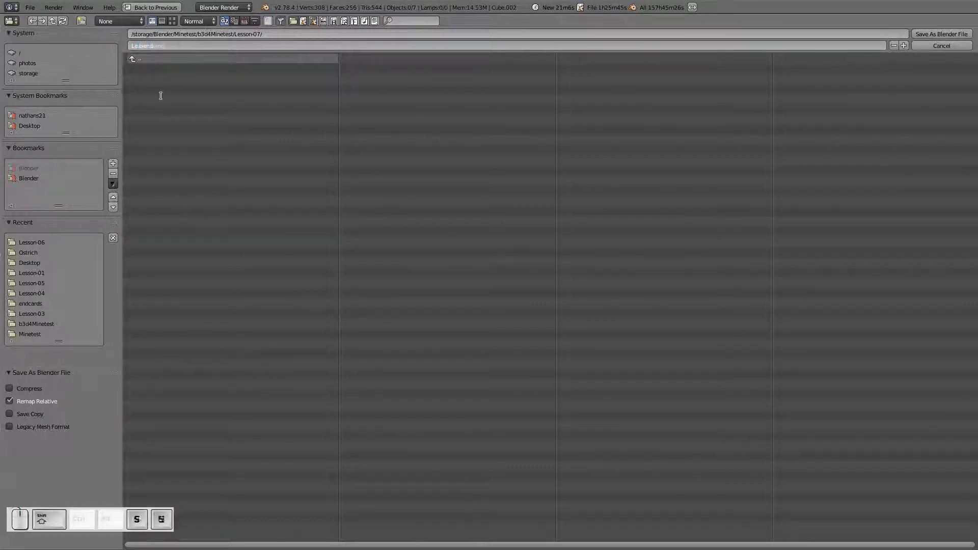
pyautogui.write('on-0')
pyautogui.write('7')
pyautogui.press('Return')
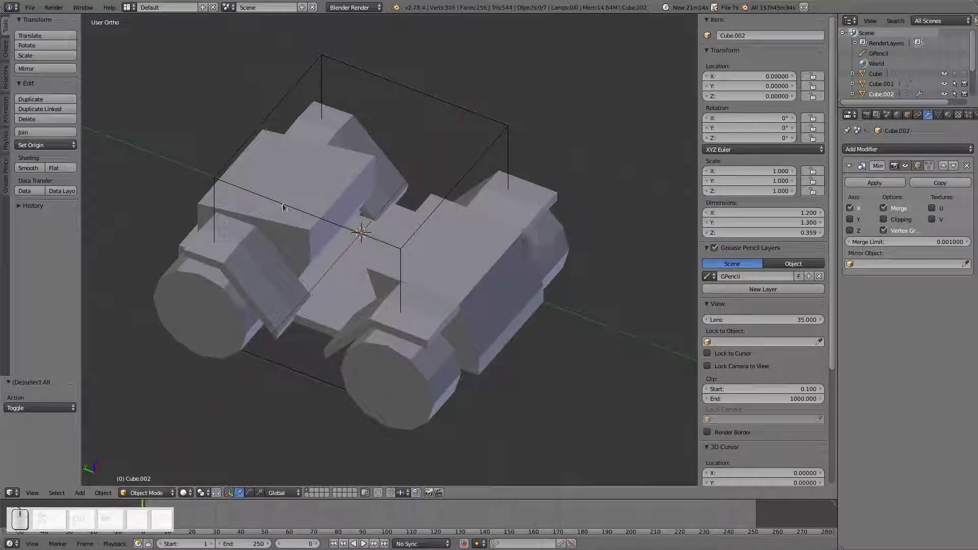
# Open the jeep body in Edit Mode, shown in wireframe from the right side with nothing selected
pyautogui.moveTo(497, 335); pyautogui.dragTo(319, 253, button='middle')
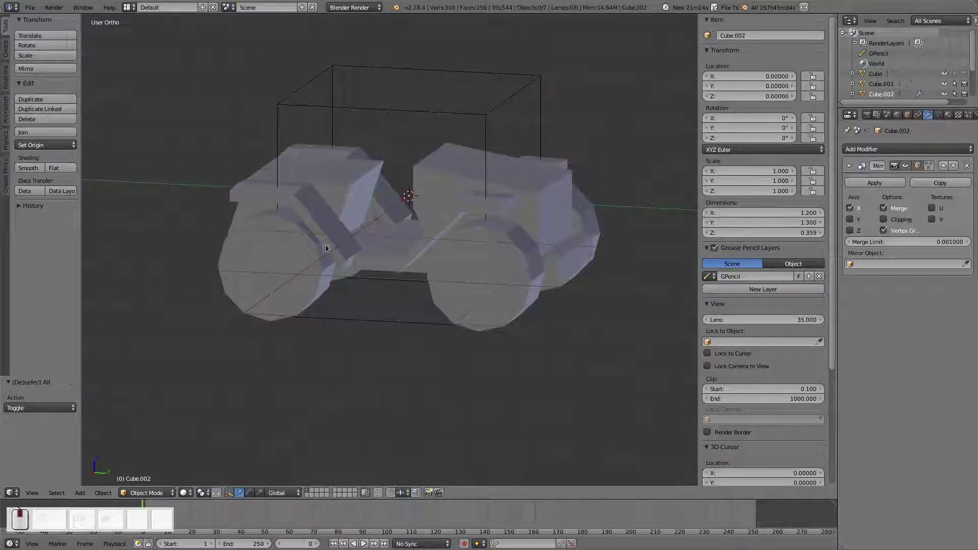
pyautogui.rightClick(351, 194)
pyautogui.press('Tab')
pyautogui.click(432, 196)
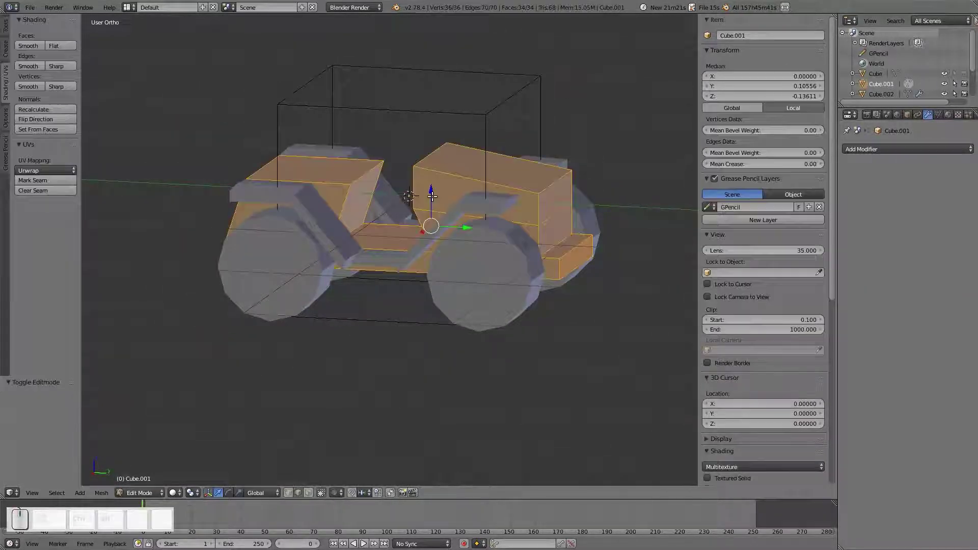
pyautogui.press('KP_3')
pyautogui.press('z')
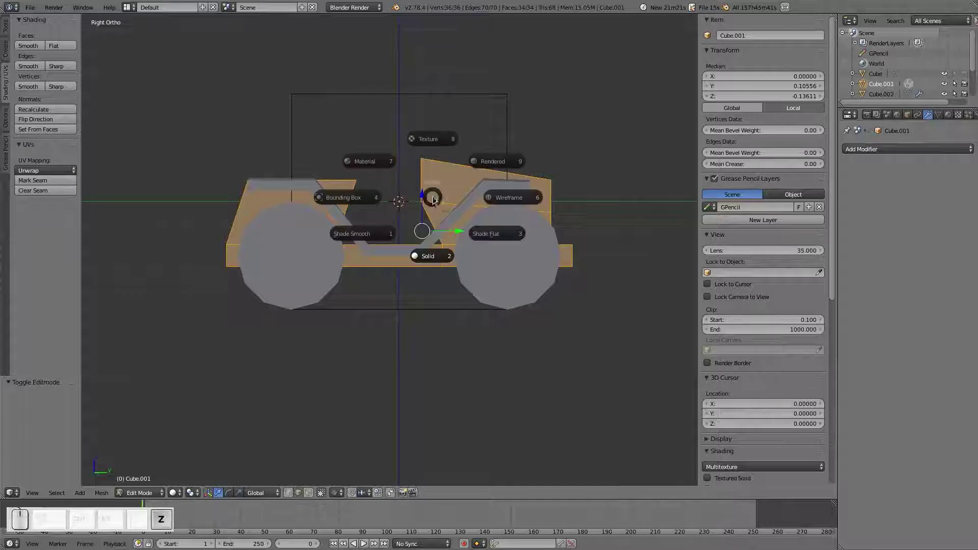
pyautogui.click(502, 195)
pyautogui.scroll(4, 332, 264)
pyautogui.keyDown('shift'); pyautogui.moveTo(332, 264); pyautogui.dragTo(382, 282, button='middle'); pyautogui.keyUp('shift')
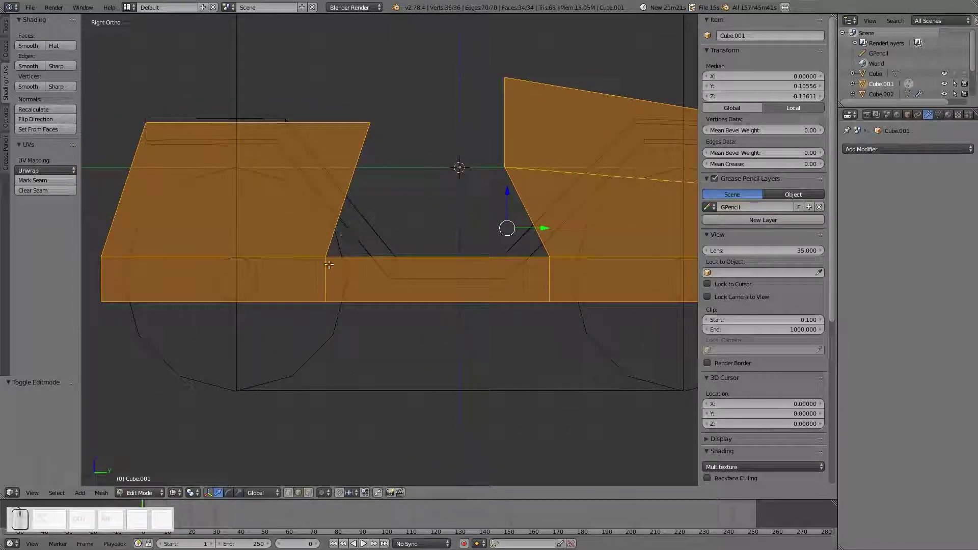
pyautogui.press('a')
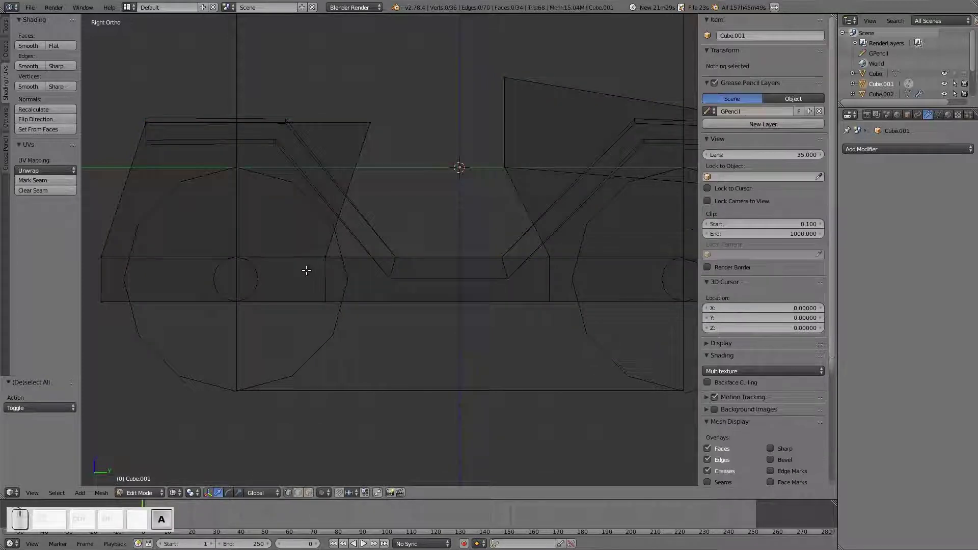
pyautogui.press('b')
pyautogui.moveTo(304, 240); pyautogui.dragTo(404, 260)
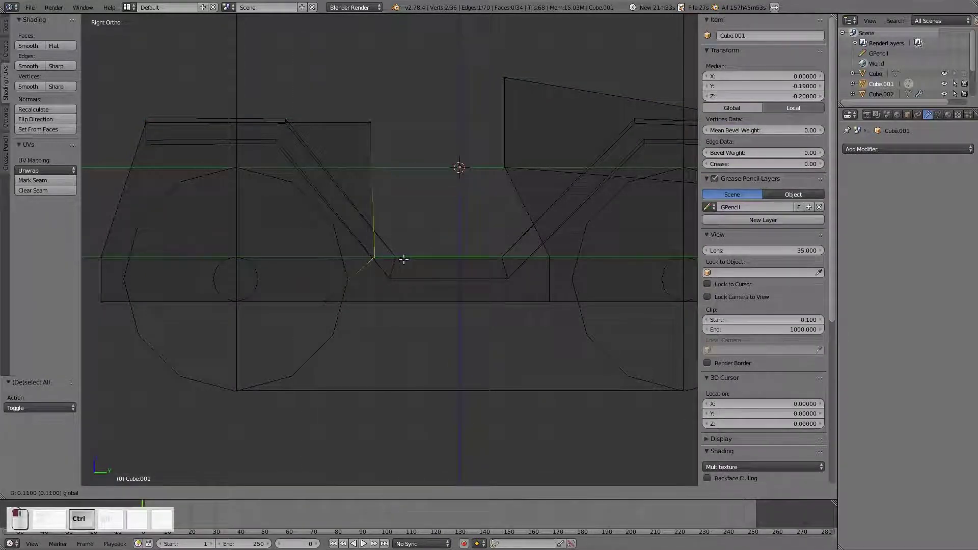
pyautogui.rightClick(380, 256)
pyautogui.press('a')
# Move the four vertices at the rear end of the cockpit floor 0.13 along Y and return to Object Mode, deselecting everything
pyautogui.press('b')
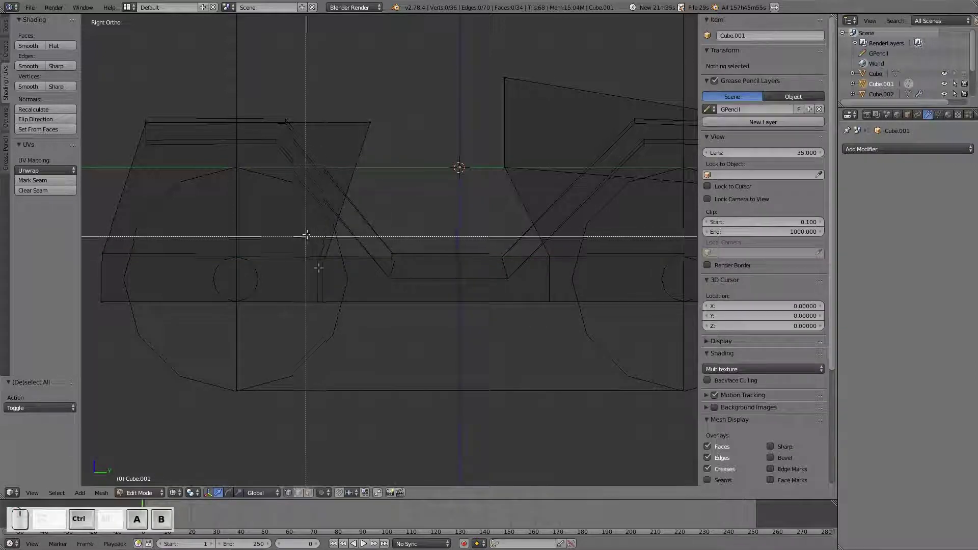
pyautogui.moveTo(317, 240); pyautogui.dragTo(351, 317)
pyautogui.moveTo(355, 279); pyautogui.dragTo(417, 289)
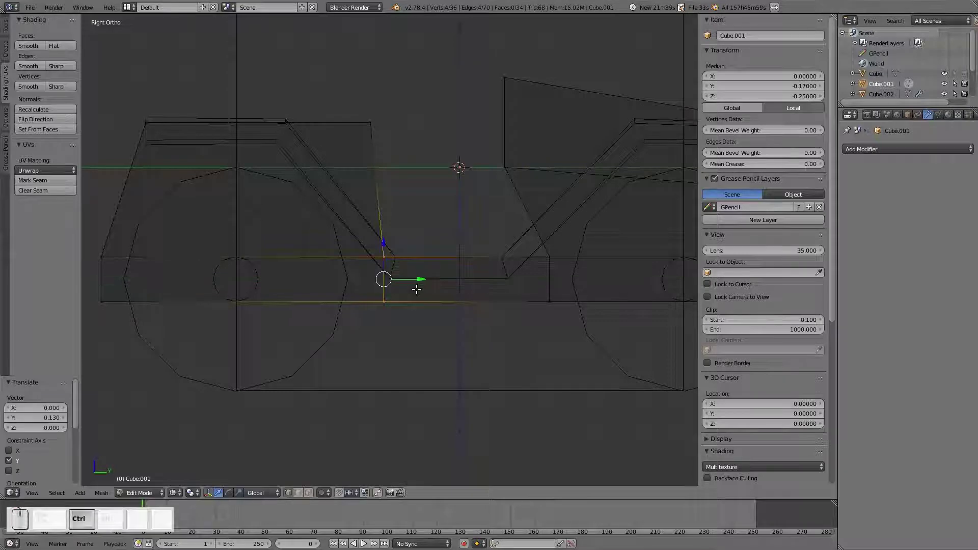
pyautogui.press('a')
pyautogui.press('Tab')
pyautogui.click(345, 300)
pyautogui.press('a')
# Display the jeep in solid shading and select all four wheels, with the front-left wheel as the active object
pyautogui.scroll(-4, 345, 300)
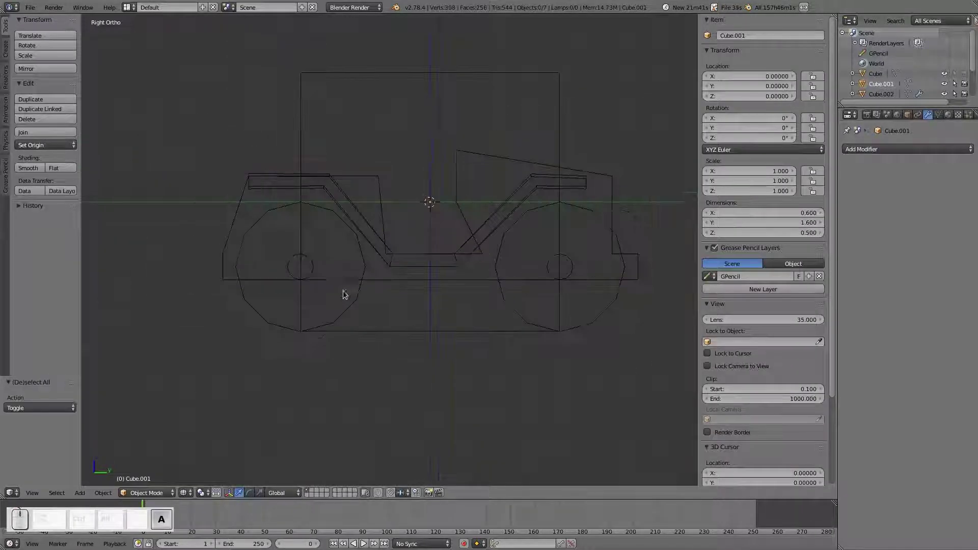
pyautogui.moveTo(345, 291); pyautogui.dragTo(359, 290, button='middle')
pyautogui.press('z')
pyautogui.click(354, 346)
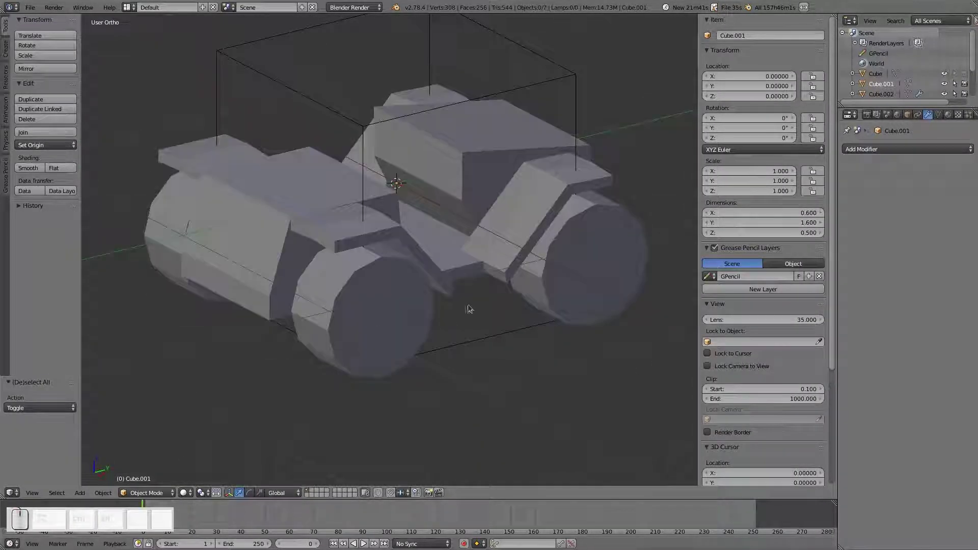
pyautogui.rightClick(360, 331)
pyautogui.keyDown('shift'); pyautogui.rightClick(591, 265); pyautogui.keyUp('shift')
pyautogui.keyDown('shift'); pyautogui.rightClick(167, 259); pyautogui.keyUp('shift')
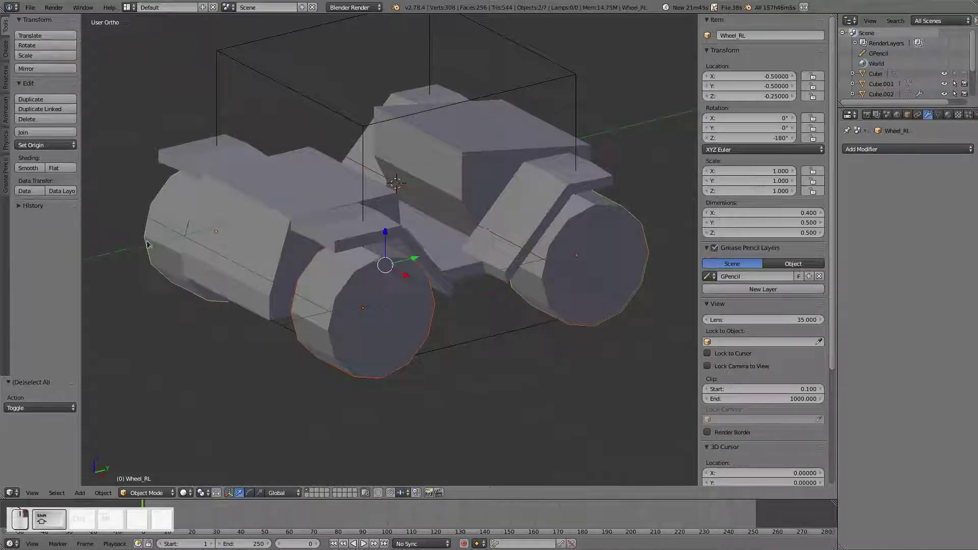
pyautogui.moveTo(167, 259); pyautogui.dragTo(207, 312, button='middle')
pyautogui.keyDown('shift'); pyautogui.rightClick(167, 315); pyautogui.keyUp('shift')
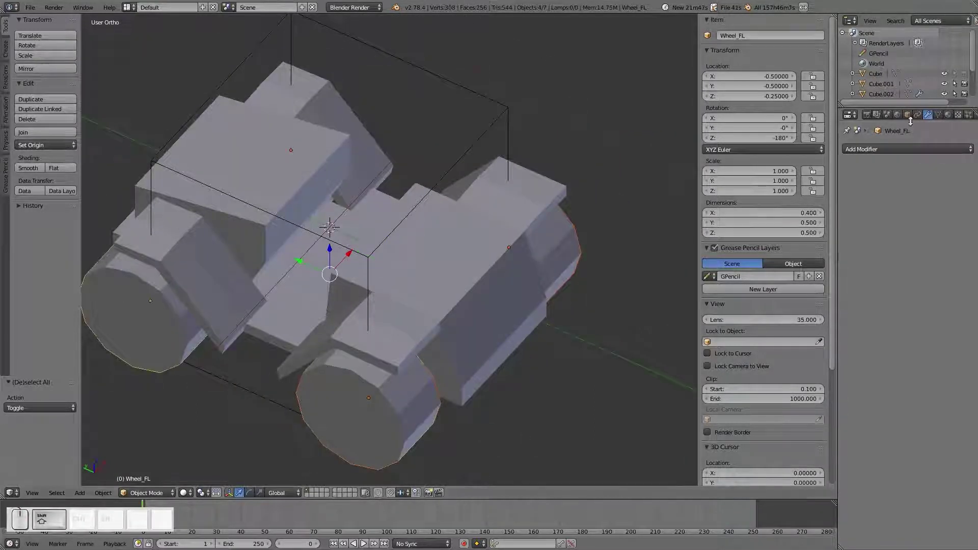
# Assign the existing Screen material to the front-left wheel and rename the material as Wheel
pyautogui.click(949, 114)
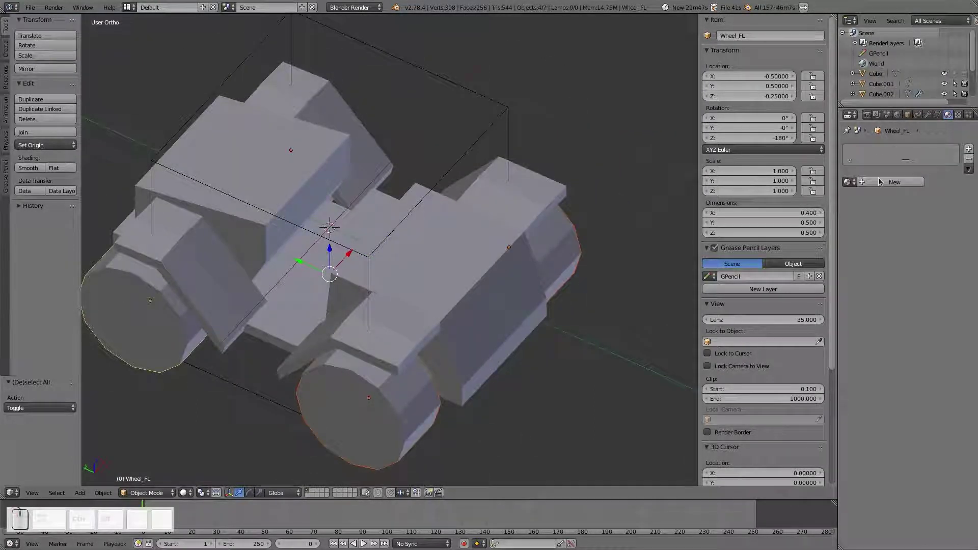
pyautogui.click(849, 183)
pyautogui.click(836, 200)
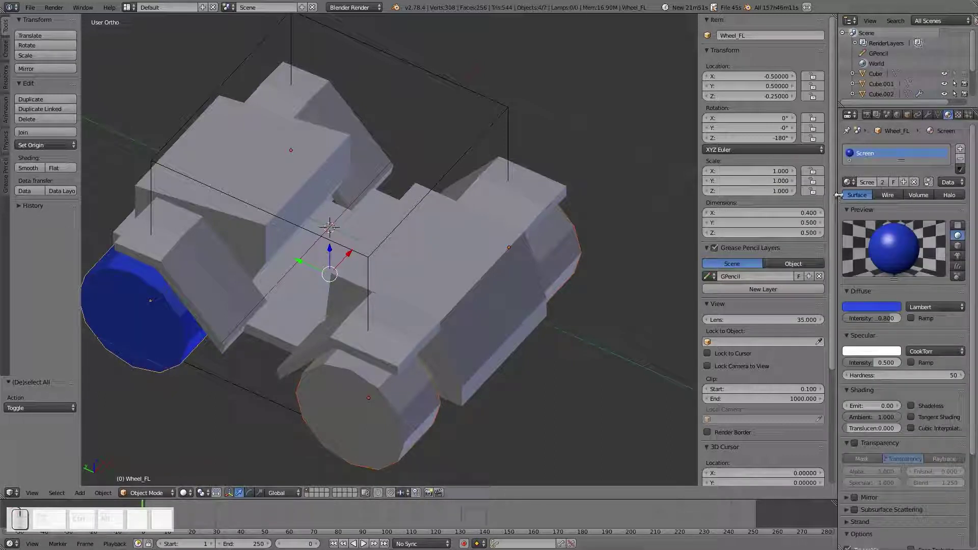
pyautogui.doubleClick(867, 182)
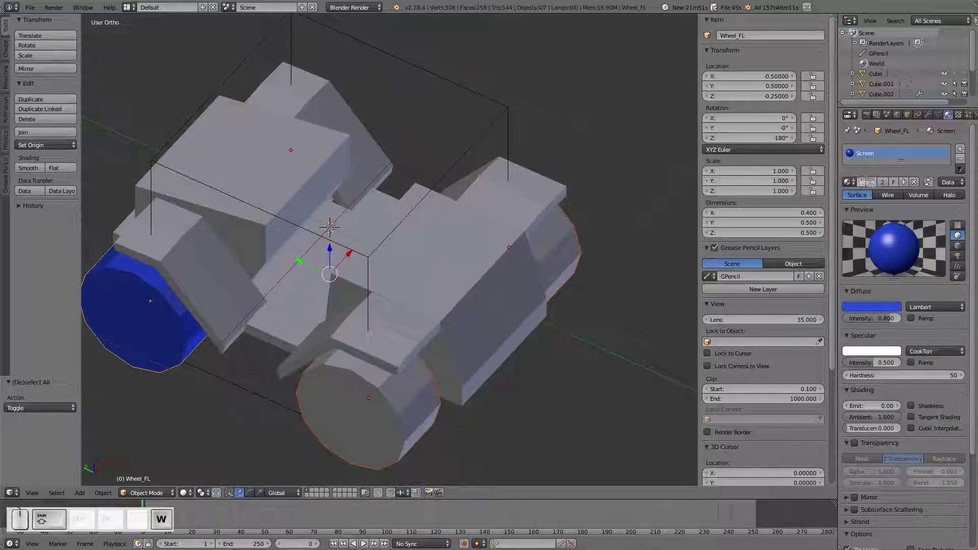
pyautogui.press('Return')
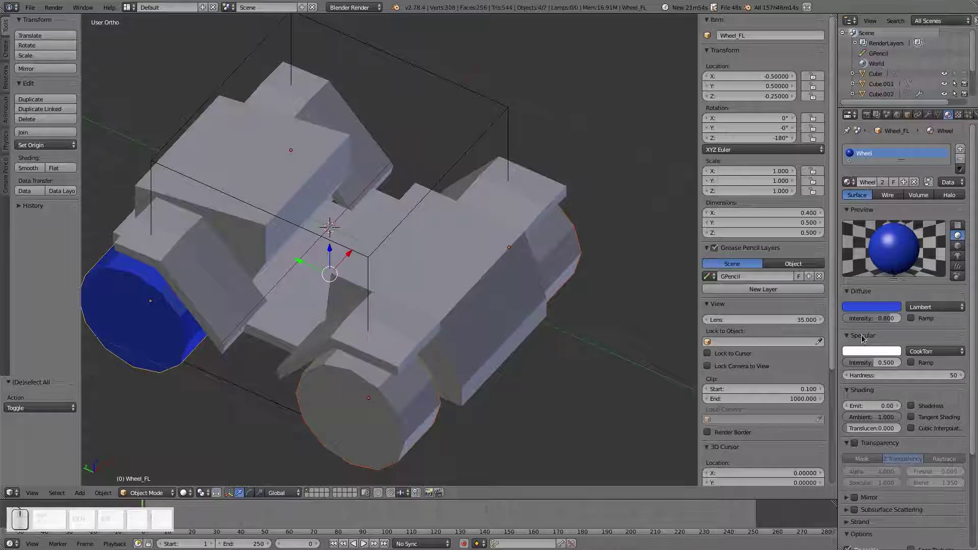
# Change the Wheel material's diffuse colour to a very dark grey
pyautogui.click(878, 306)
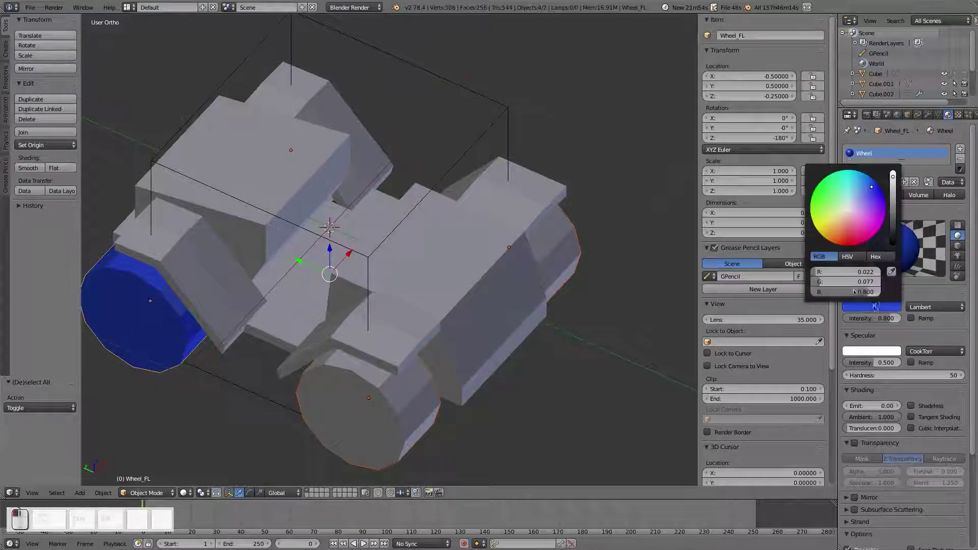
pyautogui.click(892, 220)
pyautogui.moveTo(841, 273); pyautogui.dragTo(821, 291)
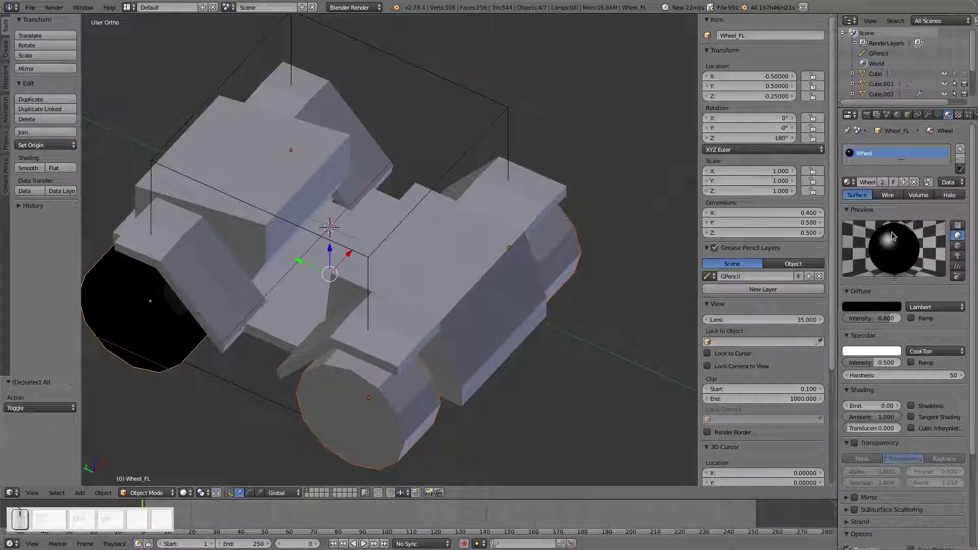
pyautogui.click(871, 307)
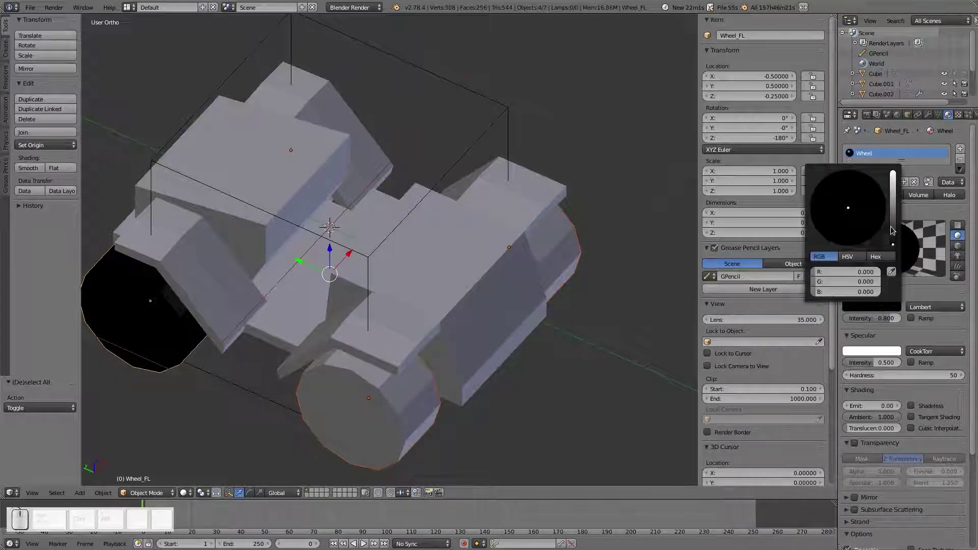
pyautogui.click(893, 230)
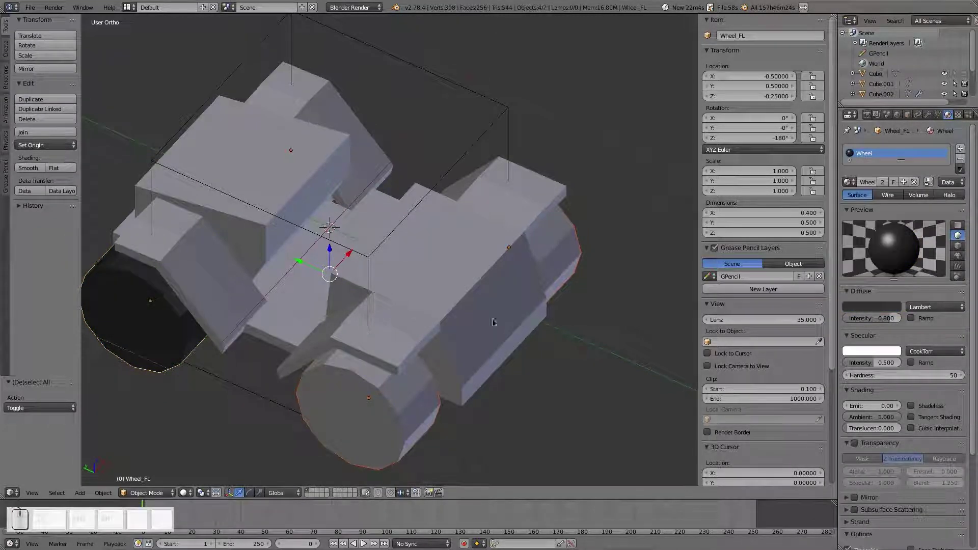
# Search the available commands for "copy" and close the search without running any of them
pyautogui.moveTo(410, 288); pyautogui.dragTo(491, 261, button='middle')
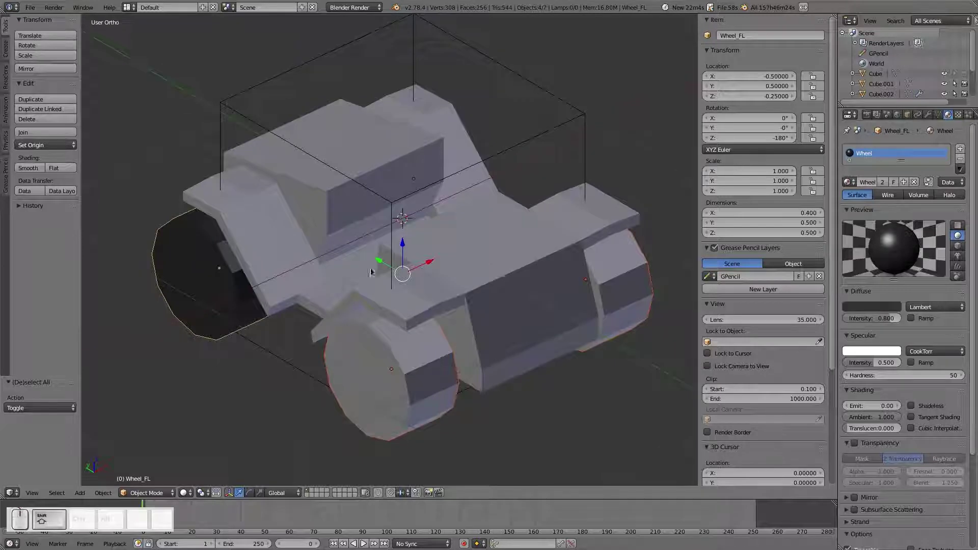
pyautogui.press('space')
pyautogui.write('cop')
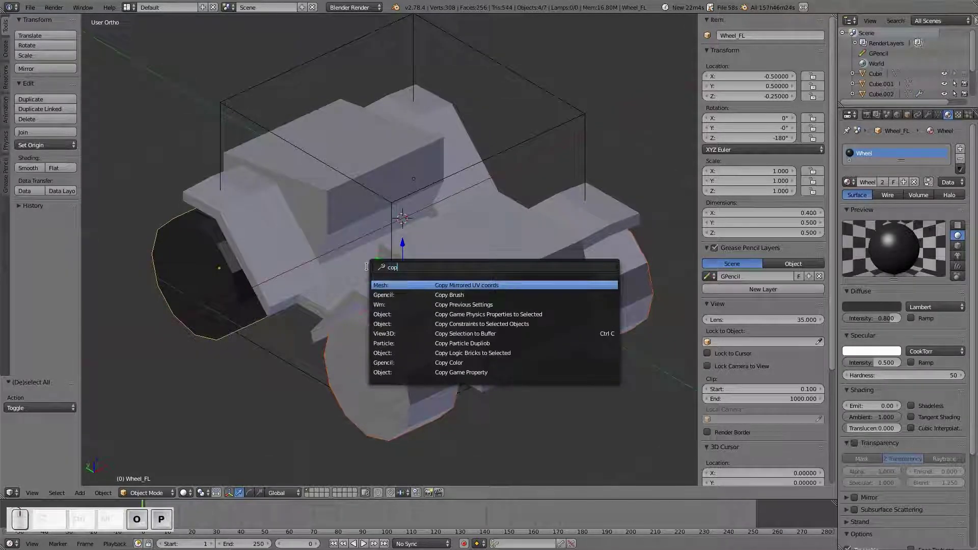
pyautogui.write('y')
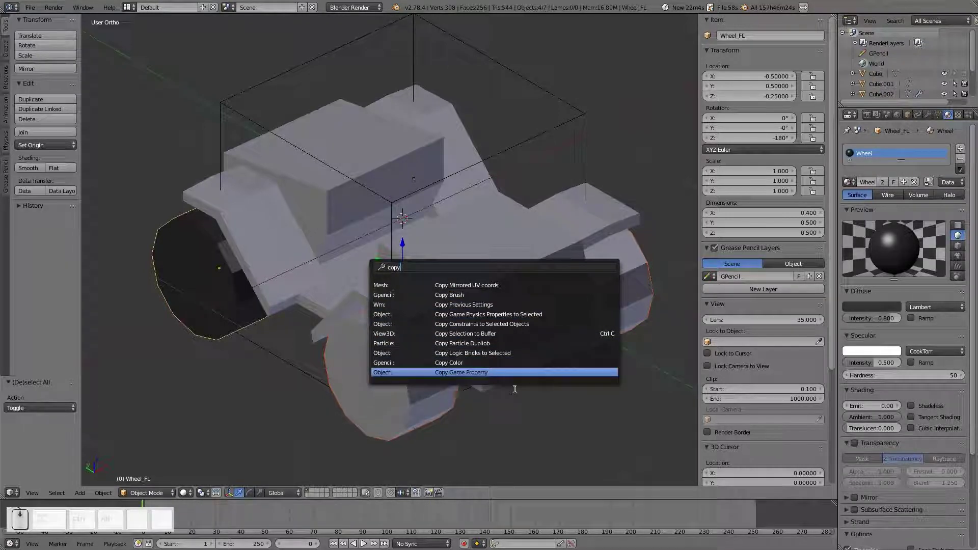
pyautogui.press('BackSpace')
pyautogui.press('BackSpace')
pyautogui.press('BackSpace')
pyautogui.press('BackSpace')
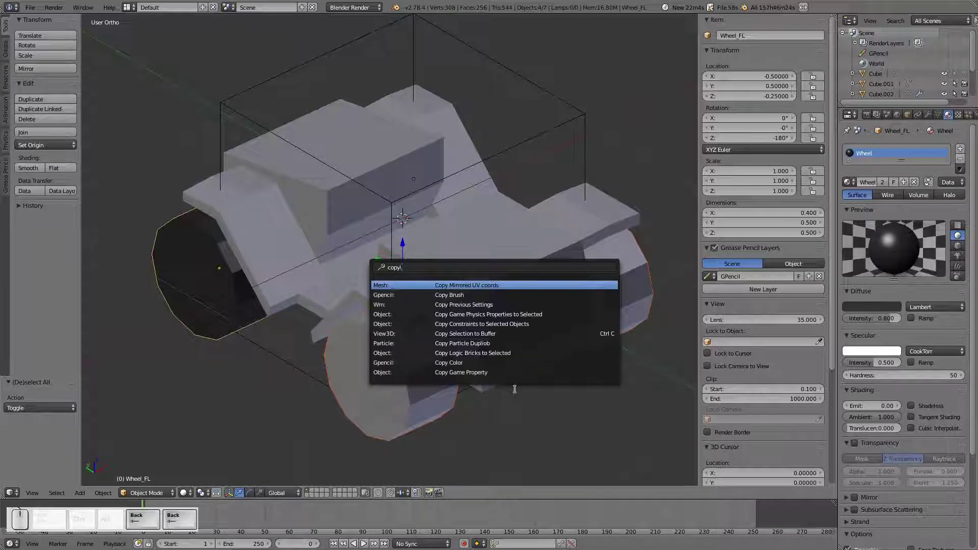
pyautogui.press('Escape')
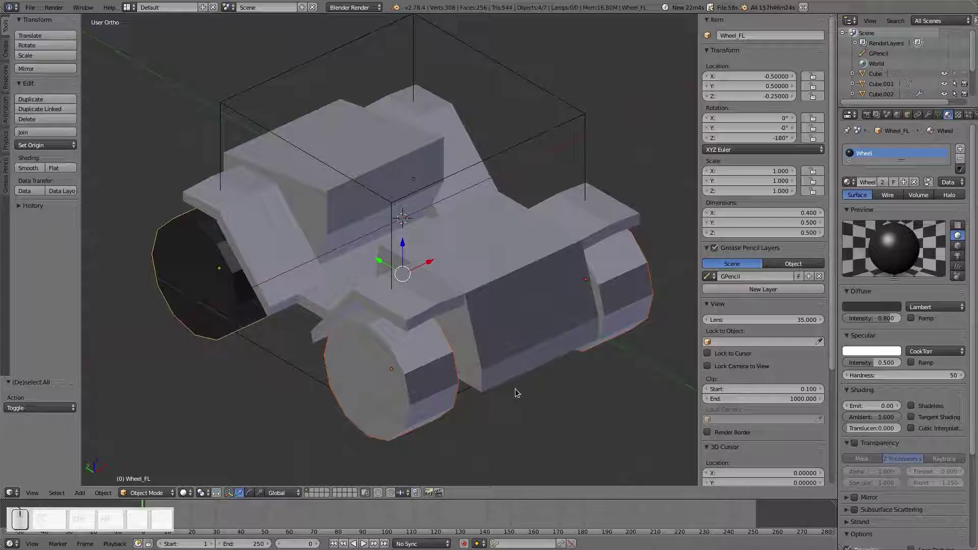
# Search the available commands for "mate" and close the search without running any of them
pyautogui.press('space')
pyautogui.write('mate')
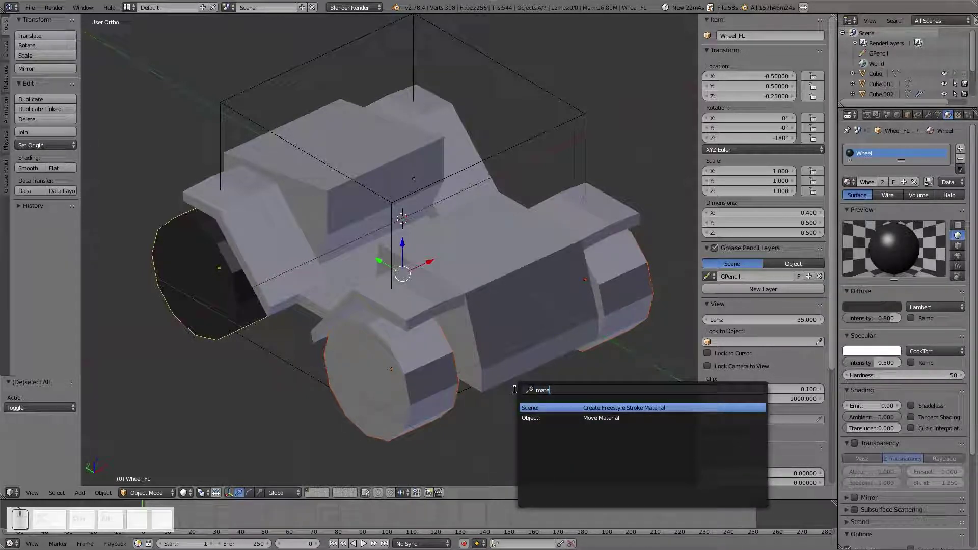
pyautogui.press('Escape')
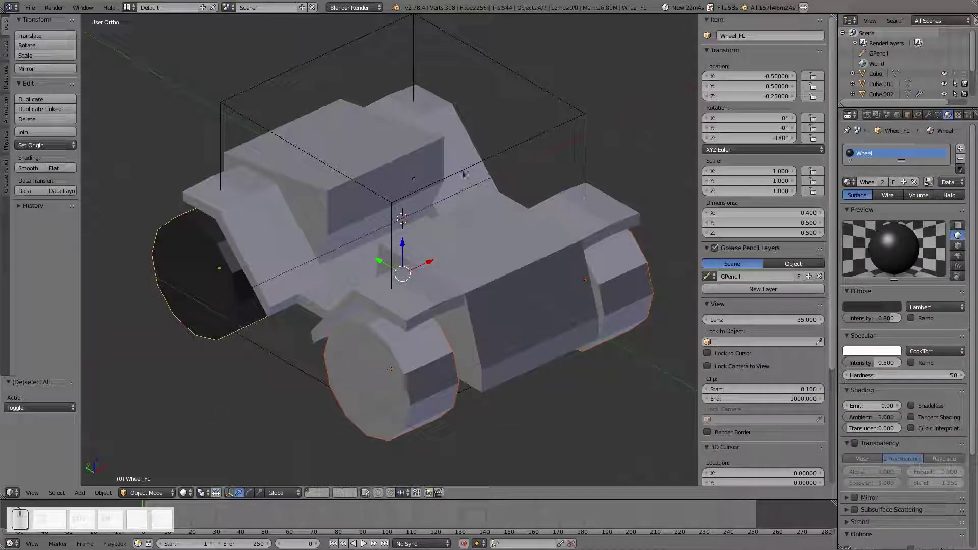
# Link the front-left wheel's Wheel material to the other three selected wheels and inspect the wheels
pyautogui.click(80, 493)
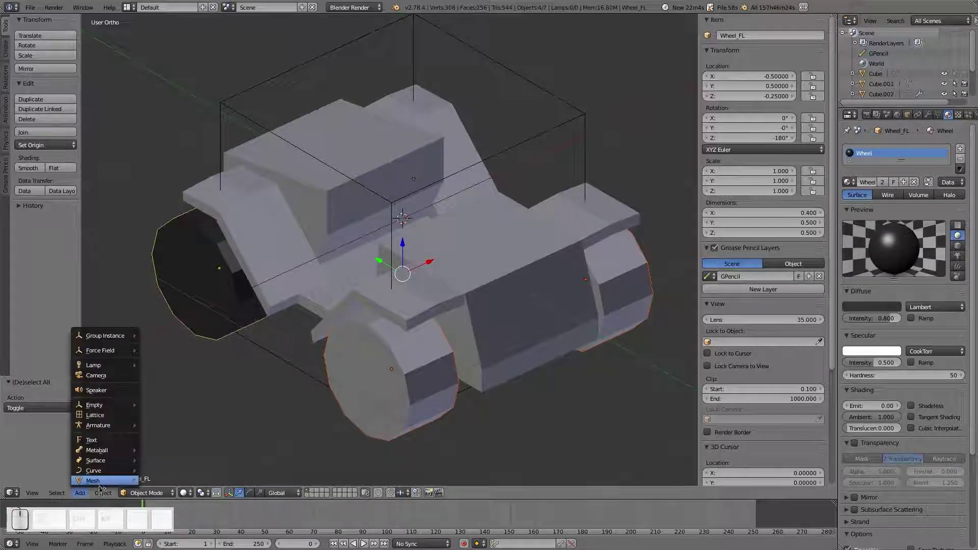
pyautogui.click(104, 492)
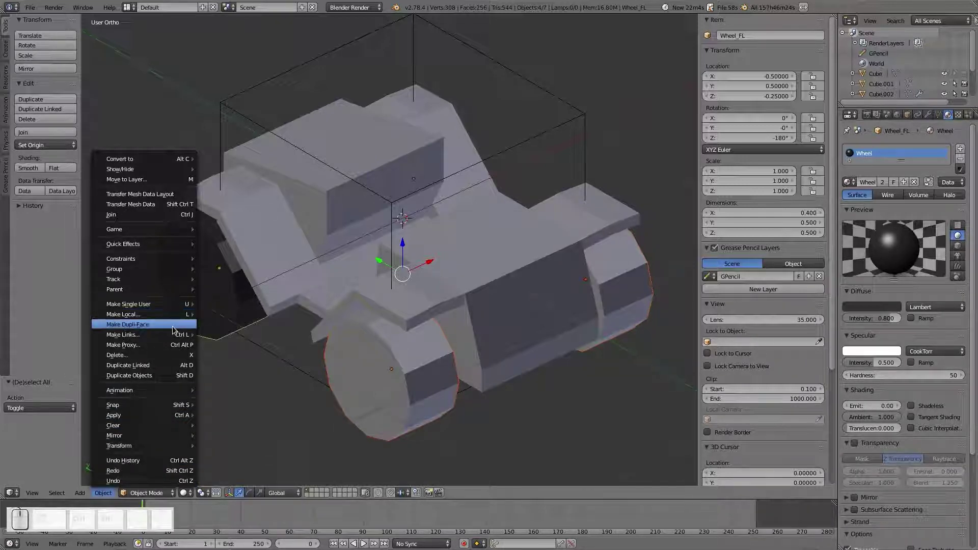
pyautogui.moveTo(172, 337)
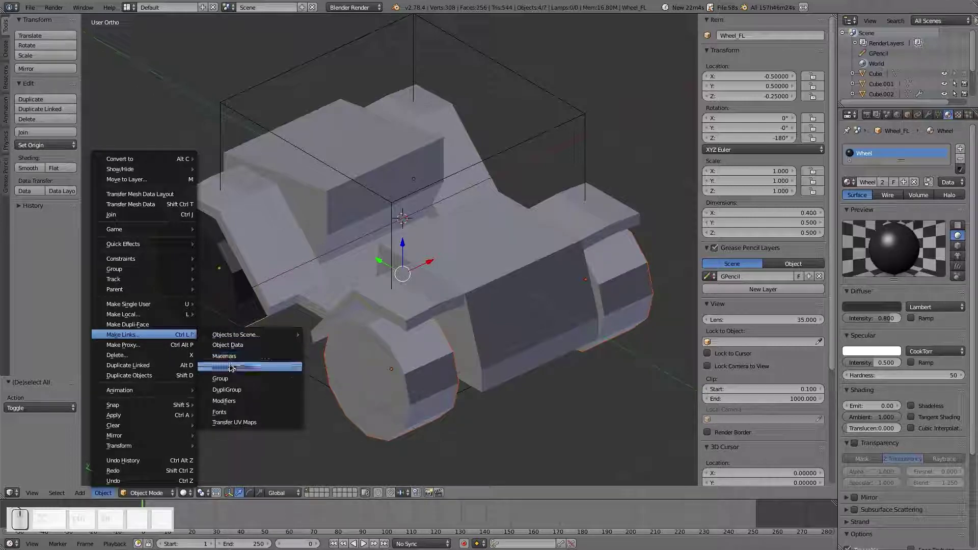
pyautogui.click(248, 356)
pyautogui.moveTo(525, 334); pyautogui.dragTo(491, 367, button='middle')
pyautogui.rightClick(490, 367)
pyautogui.rightClick(586, 283)
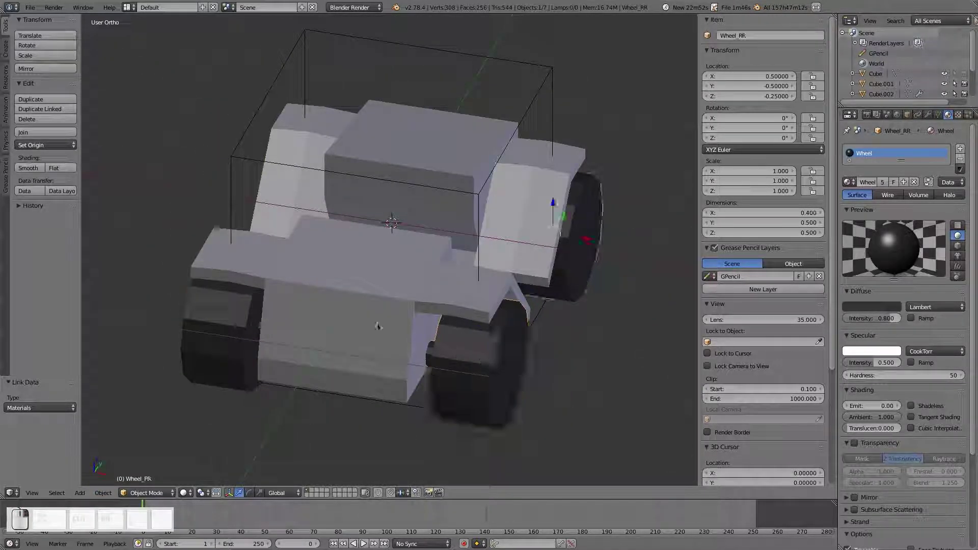
pyautogui.moveTo(216, 343); pyautogui.dragTo(170, 289, button='middle')
pyautogui.rightClick(170, 289)
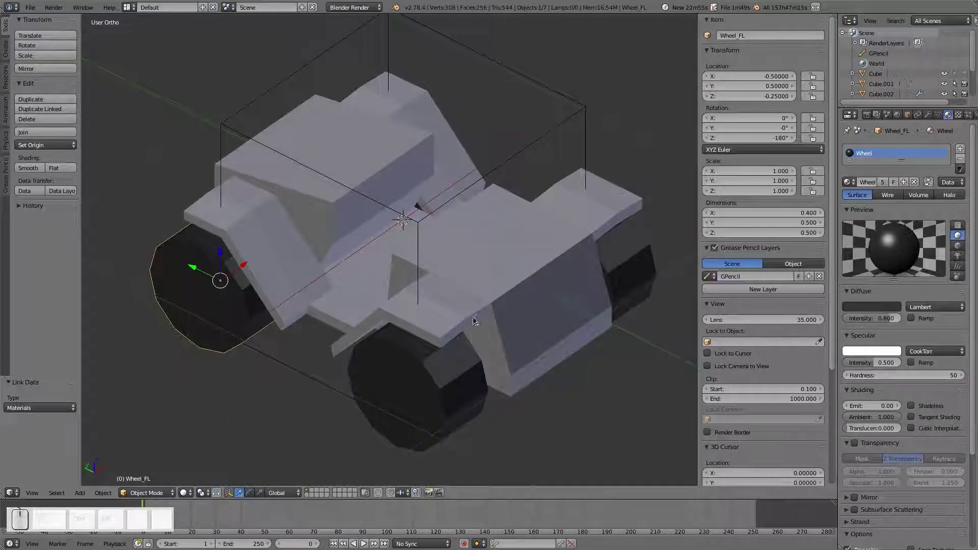
# Select both rear wheels with the front-right wheel active and try linking its material to them
pyautogui.moveTo(473, 317); pyautogui.dragTo(393, 298, button='middle')
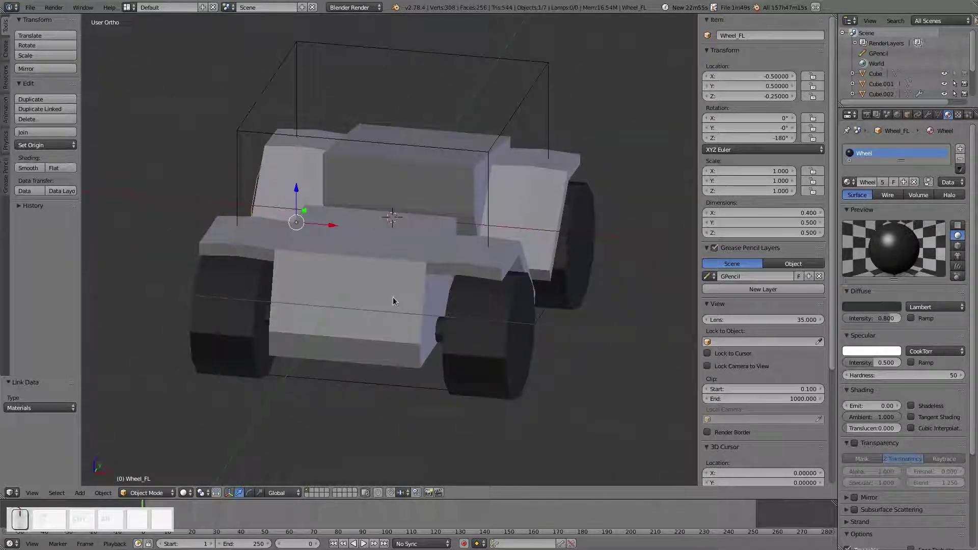
pyautogui.rightClick(489, 331)
pyautogui.keyDown('shift'); pyautogui.rightClick(228, 319); pyautogui.keyUp('shift')
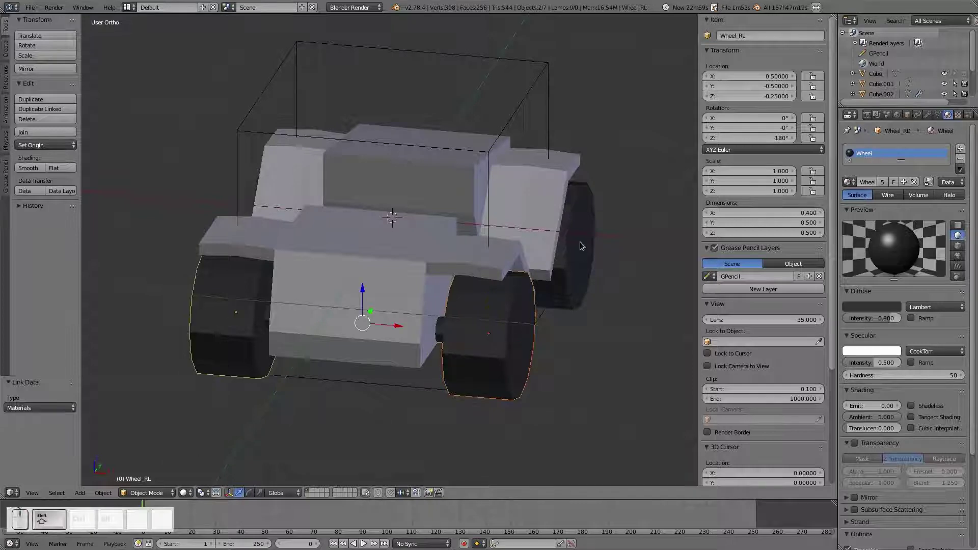
pyautogui.keyDown('shift'); pyautogui.rightClick(581, 240); pyautogui.keyUp('shift')
pyautogui.click(56, 493)
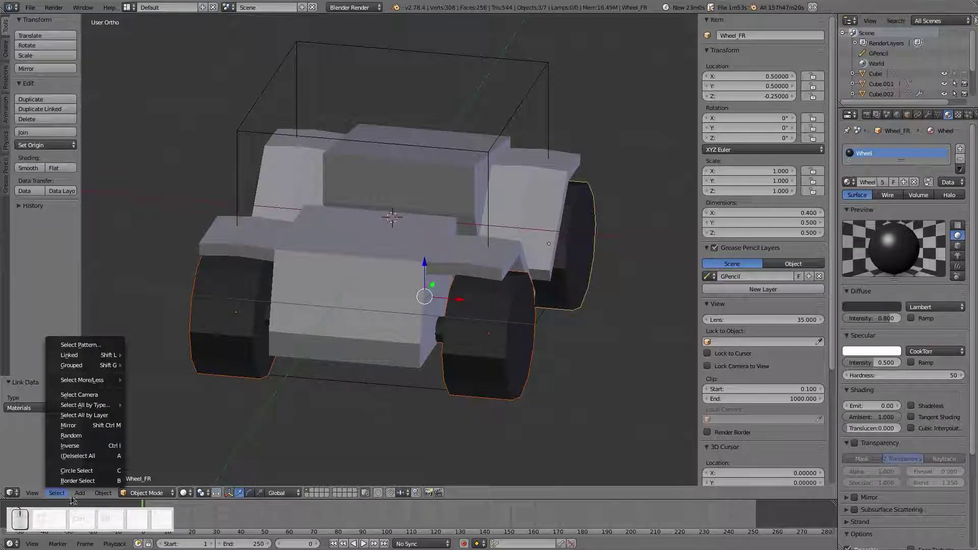
pyautogui.moveTo(103, 493)
pyautogui.moveTo(135, 268)
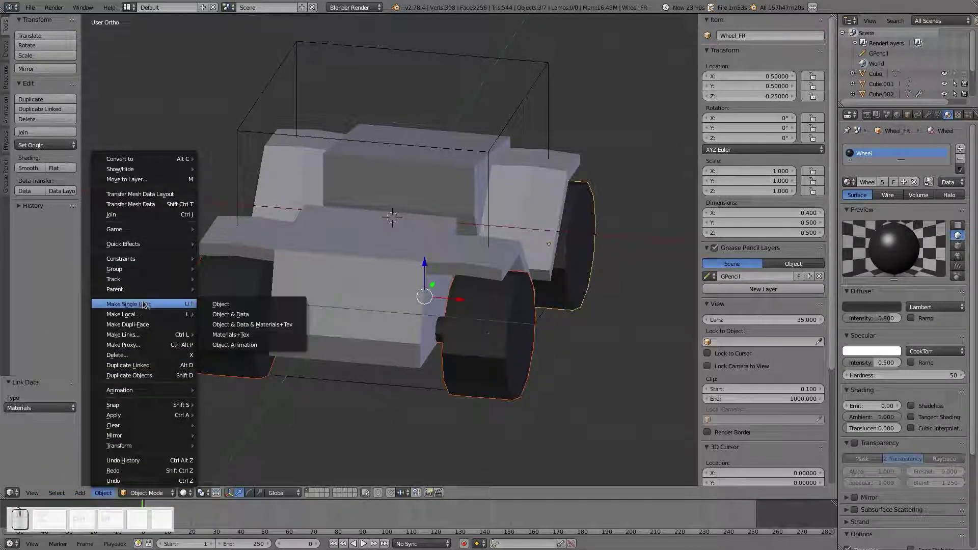
pyautogui.moveTo(154, 338)
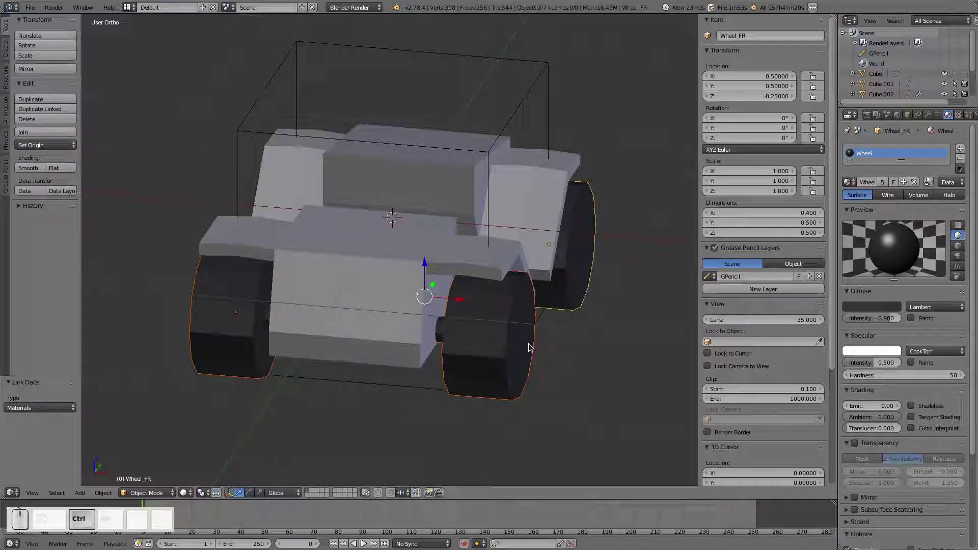
pyautogui.hotkey('ctrl', 'l')
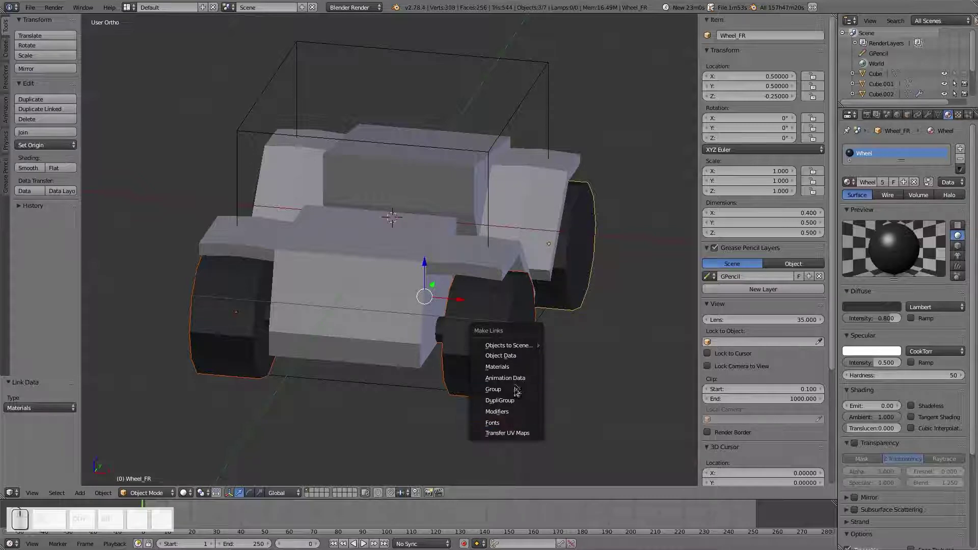
pyautogui.click(497, 366)
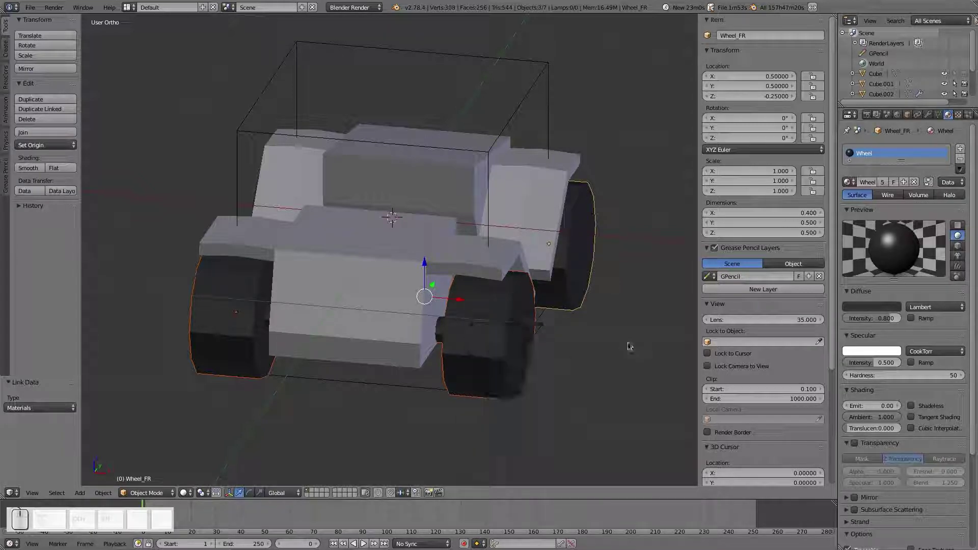
# Add a new material to the fenders
pyautogui.moveTo(446, 328); pyautogui.dragTo(300, 281, button='middle')
pyautogui.rightClick(529, 218)
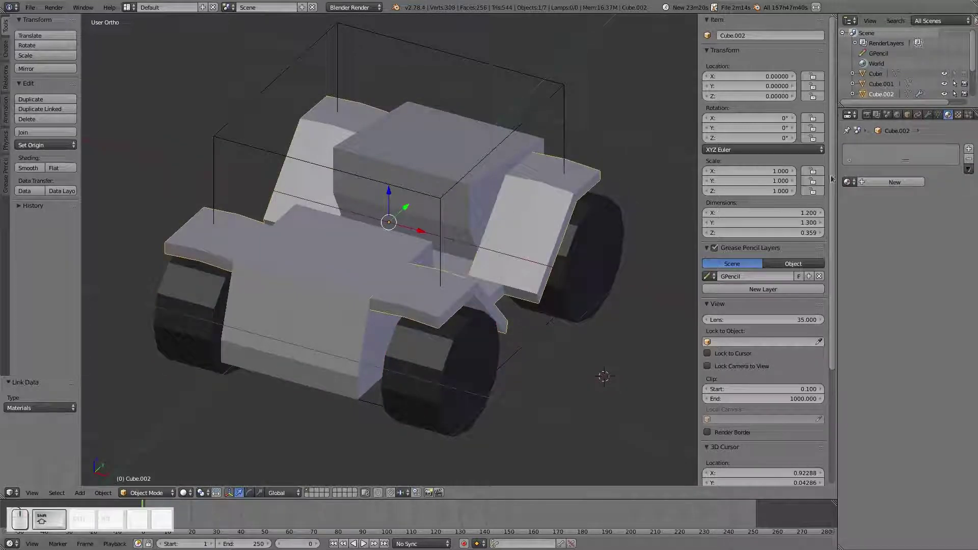
pyautogui.click(876, 182)
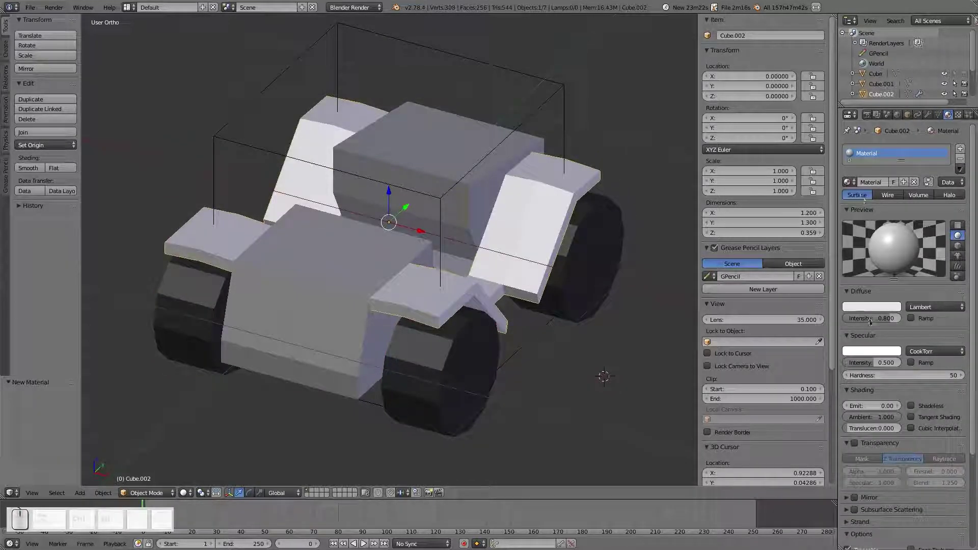
# Add a new material to the jeep body, set its diffuse colour to blue and name it Body
pyautogui.moveTo(408, 286); pyautogui.dragTo(361, 289, button='middle')
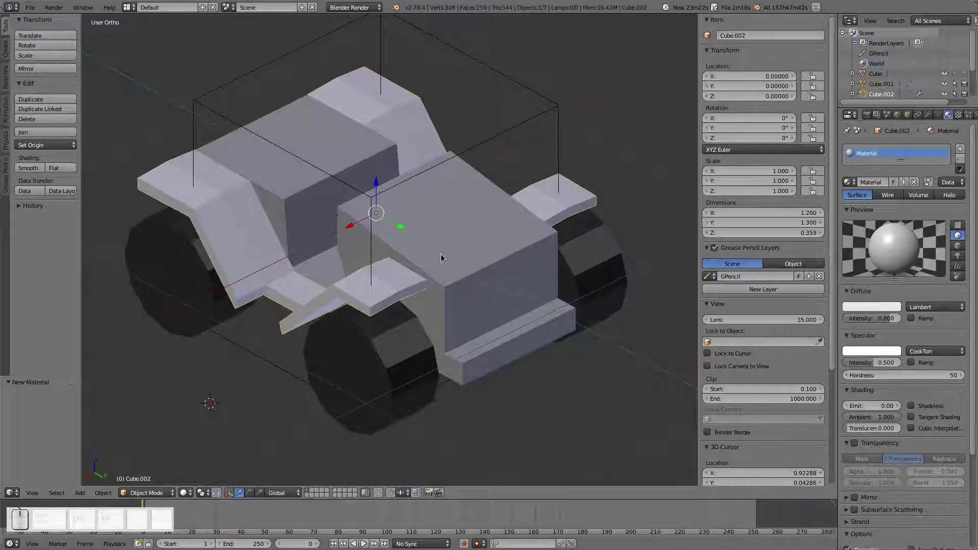
pyautogui.rightClick(441, 253)
pyautogui.click(876, 182)
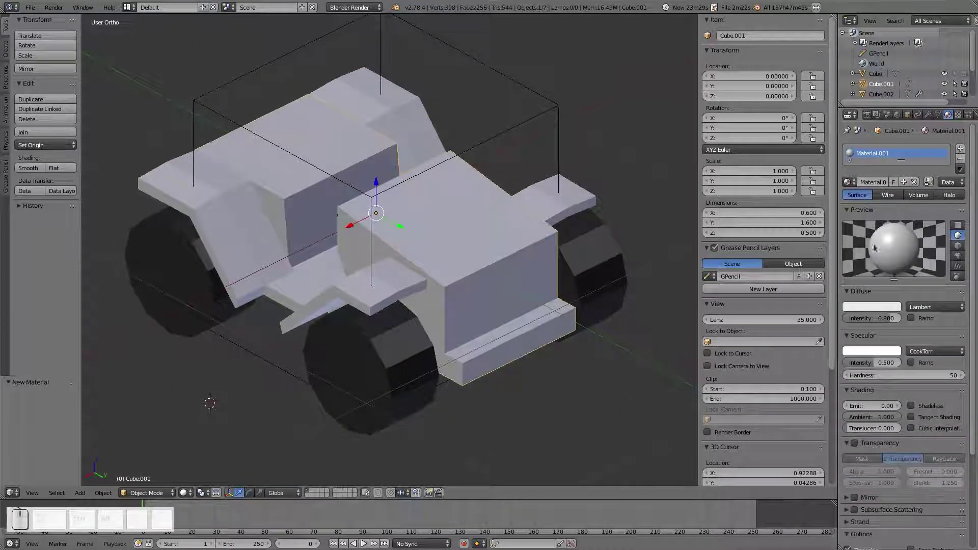
pyautogui.click(870, 307)
pyautogui.click(838, 232)
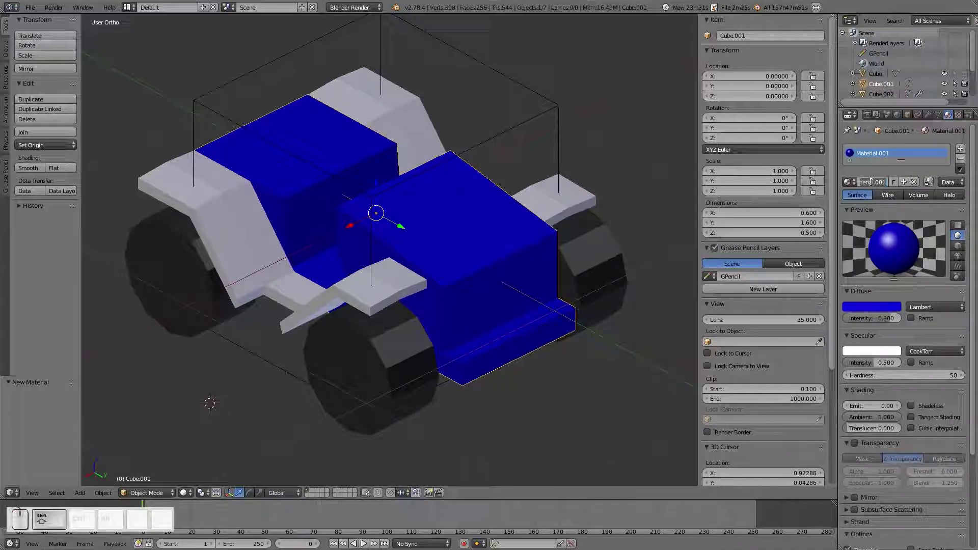
pyautogui.write('Body')
pyautogui.press('Return')
# Rename the fenders' material as Fenders and select the jeep's parts in turn to compare their materials
pyautogui.rightClick(587, 191)
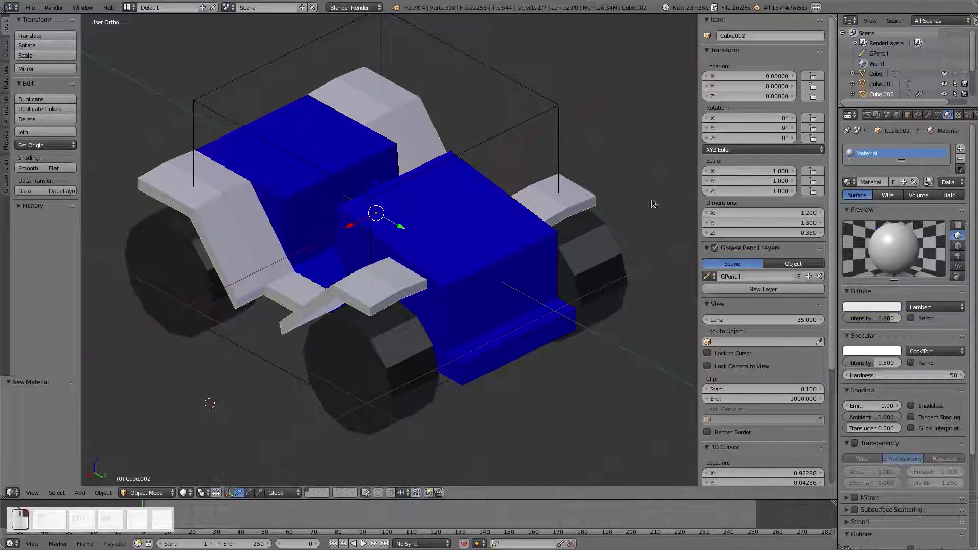
pyautogui.doubleClick(881, 182)
pyautogui.write('Fend')
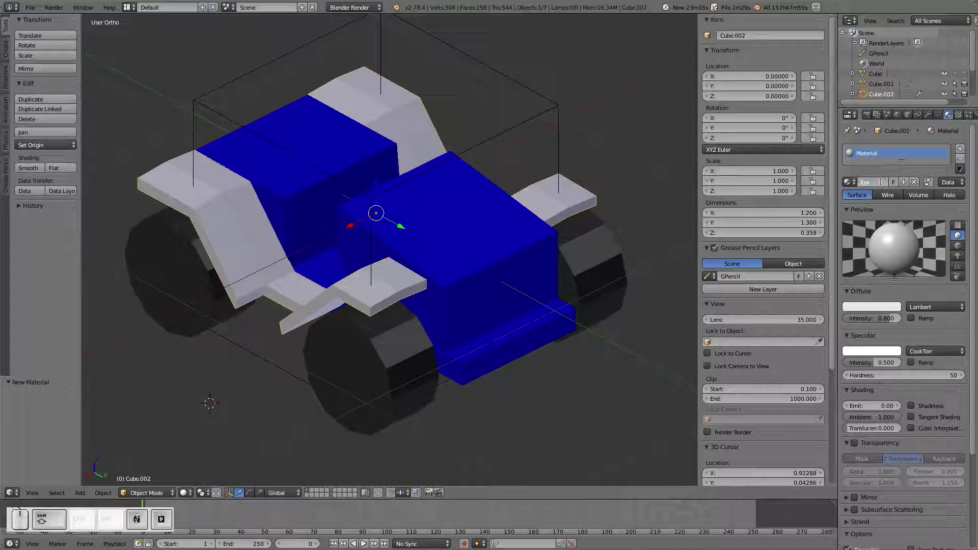
pyautogui.write('es')
pyautogui.press('Return')
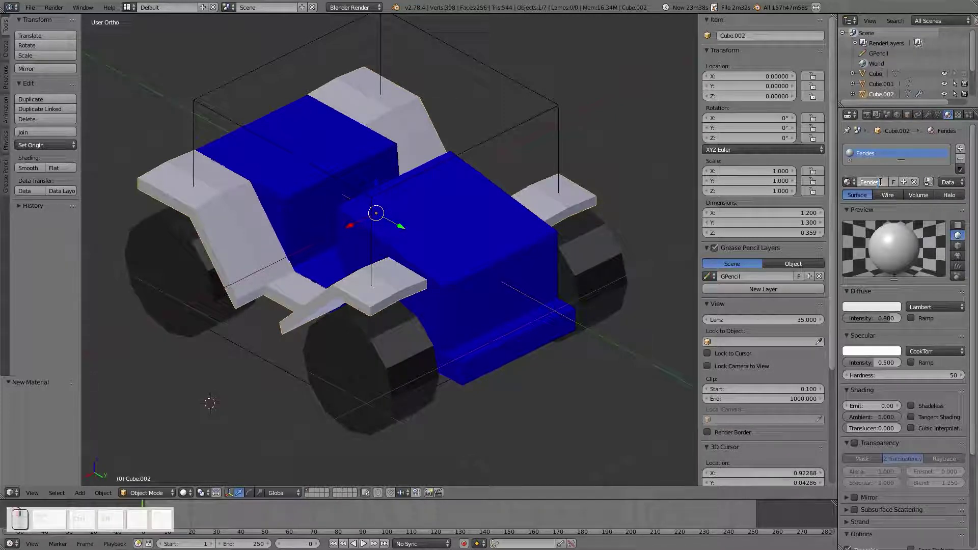
pyautogui.rightClick(387, 344)
pyautogui.rightClick(500, 225)
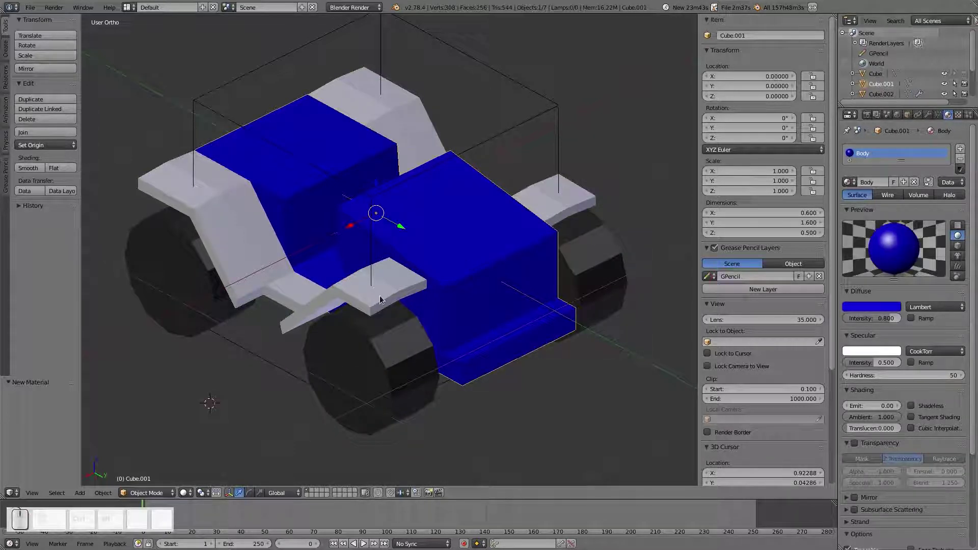
pyautogui.rightClick(290, 290)
pyautogui.moveTo(290, 290); pyautogui.dragTo(384, 175, button='middle')
pyautogui.press('a')
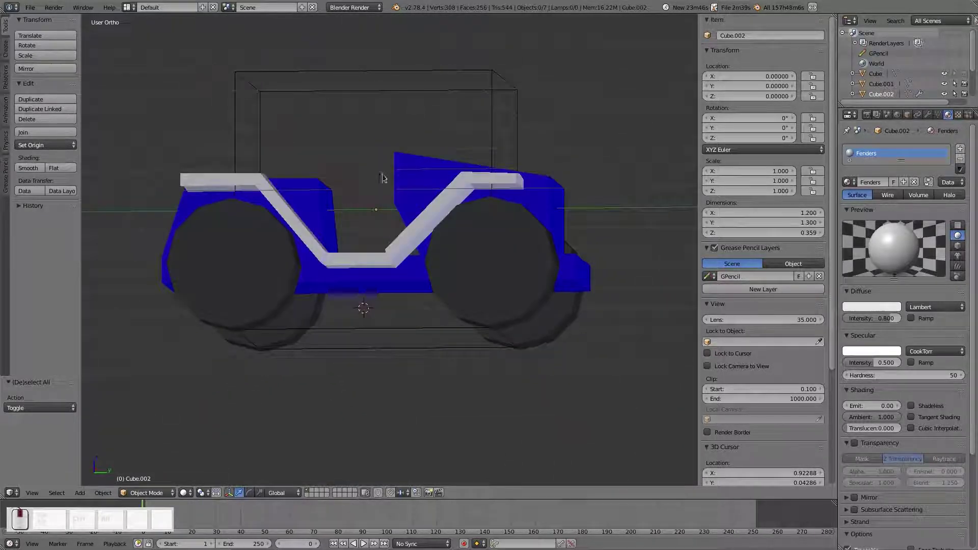
# In a right-side wireframe view, move the body's four vertices at the lower front of the door opening 0.05 rearward along Y
pyautogui.rightClick(419, 256)
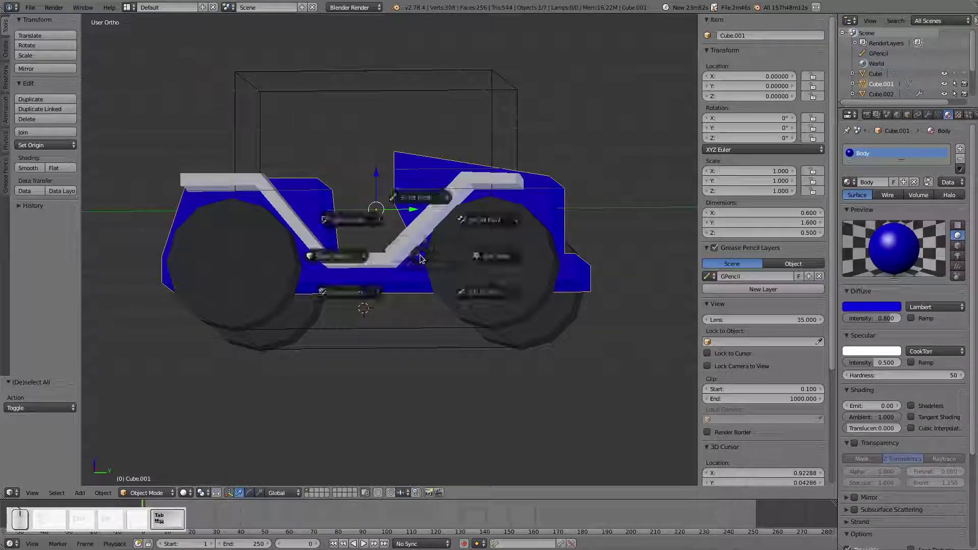
pyautogui.press('Tab')
pyautogui.click(504, 263)
pyautogui.press('KP_3')
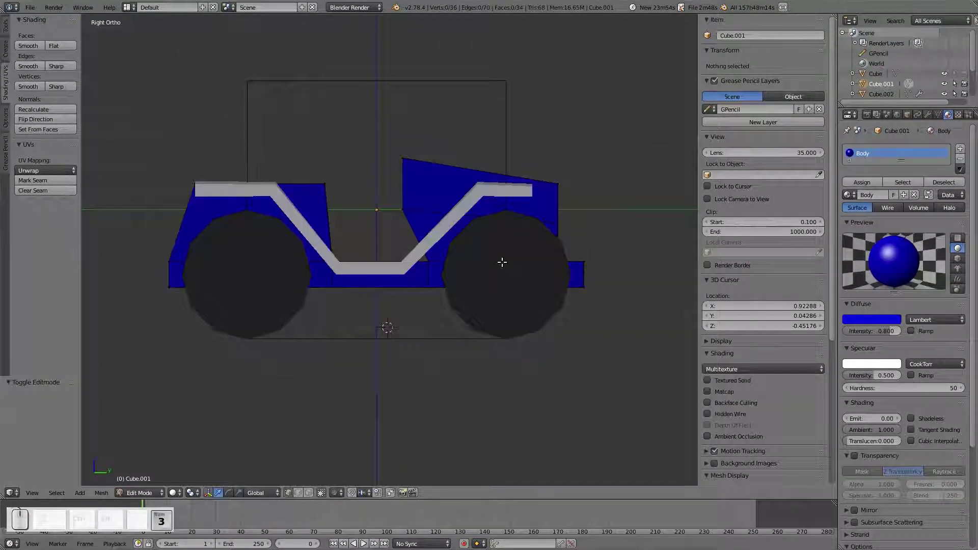
pyautogui.scroll(3, 440, 267)
pyautogui.press('z')
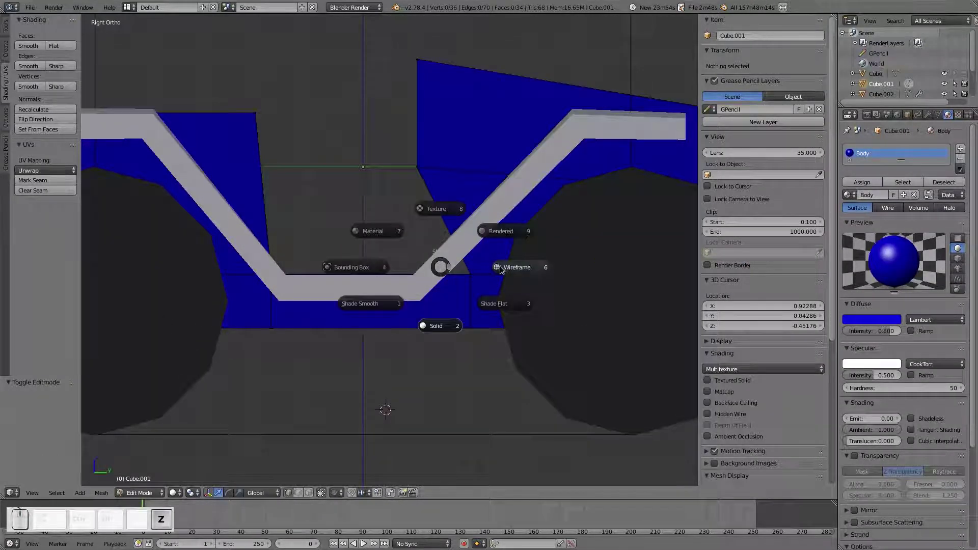
pyautogui.click(499, 266)
pyautogui.scroll(2, 494, 271)
pyautogui.press('b')
pyautogui.moveTo(495, 273); pyautogui.dragTo(514, 377)
pyautogui.moveTo(536, 328); pyautogui.dragTo(512, 322)
# Return the body to Object Mode, deselect everything and display the jeep in solid shading
pyautogui.scroll(-4, 492, 300)
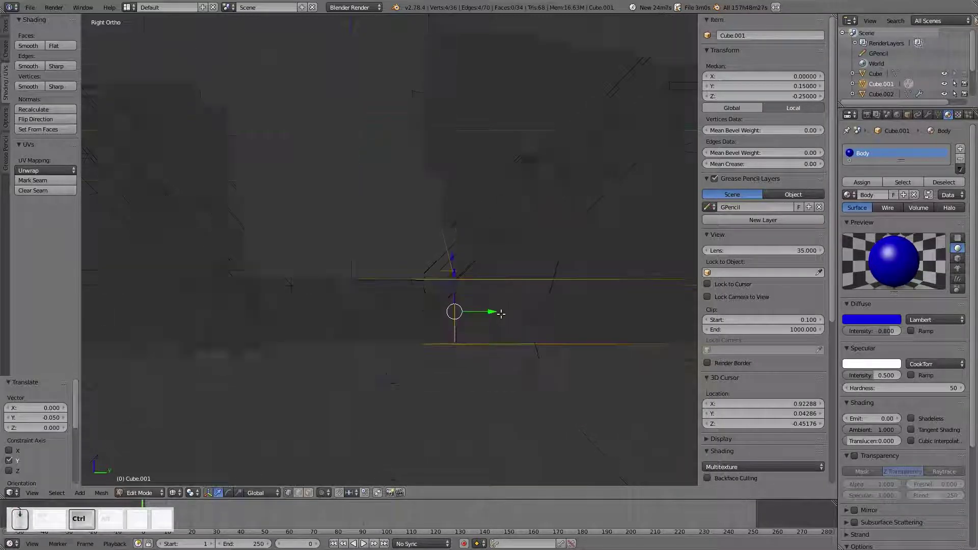
pyautogui.hotkey('ctrl', 'Tab')
pyautogui.click(418, 306)
pyautogui.scroll(-3, 419, 301)
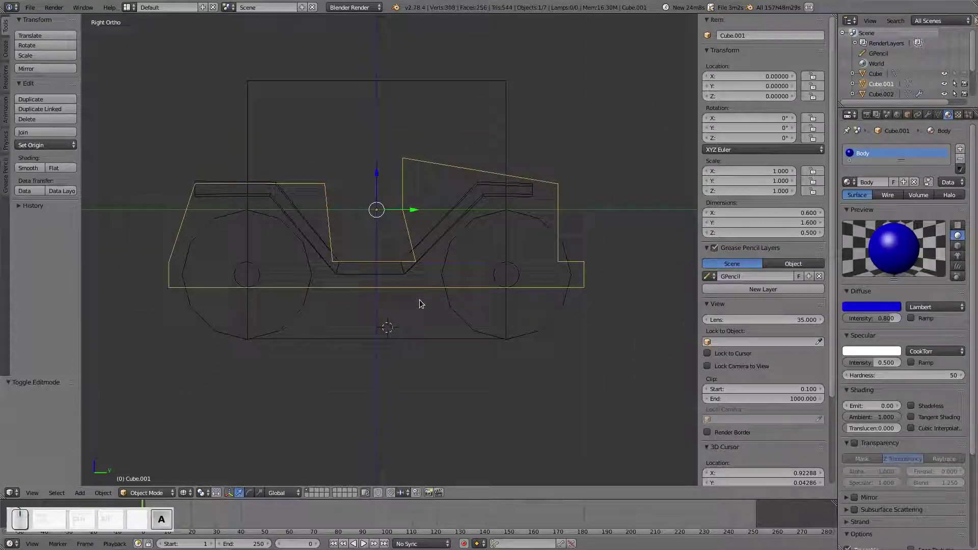
pyautogui.press('a')
pyautogui.press('z')
pyautogui.click(425, 360)
pyautogui.moveTo(424, 359)
pyautogui.mouseDown(button='middle')
pyautogui.moveTo(443, 321)
pyautogui.moveTo(581, 411)
pyautogui.moveTo(416, 329)
pyautogui.moveTo(481, 328)
pyautogui.moveTo(448, 322)
pyautogui.moveTo(445, 343)
pyautogui.mouseUp(button='middle')
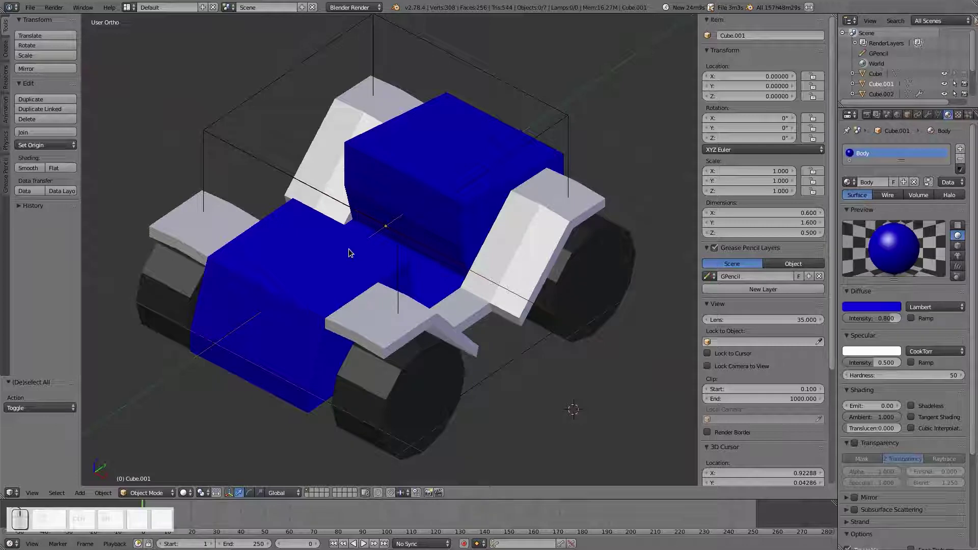
pyautogui.hotkey('shift', 'a')
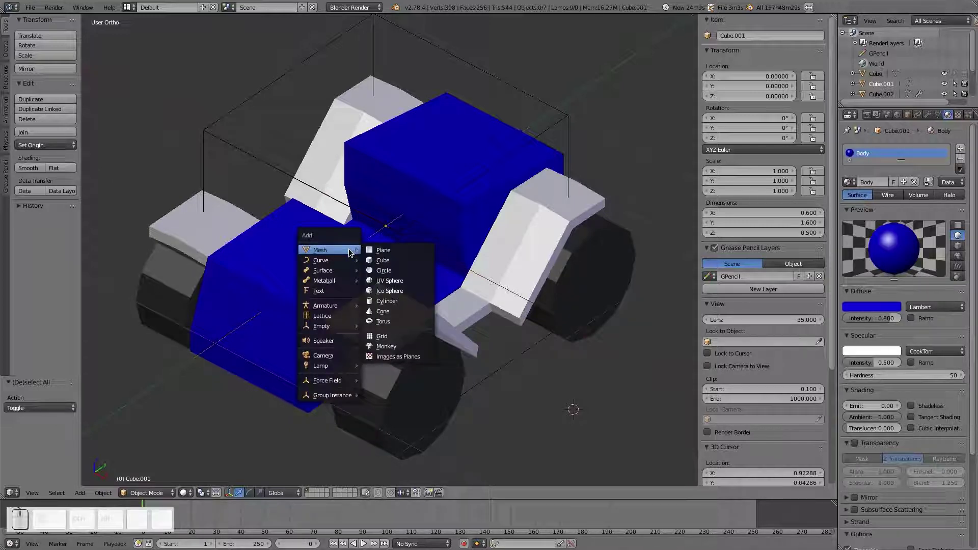
pyautogui.click(382, 260)
pyautogui.press('s')
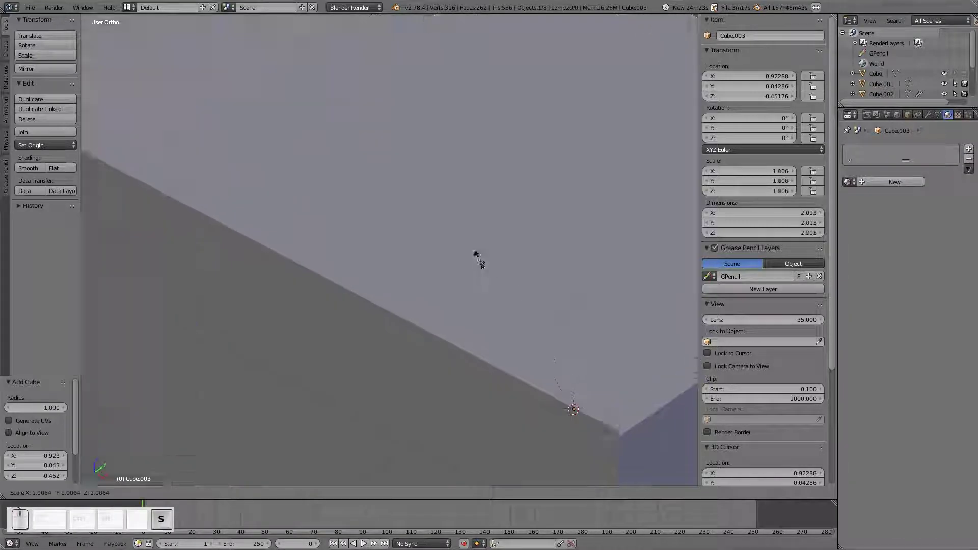
pyautogui.click(580, 402)
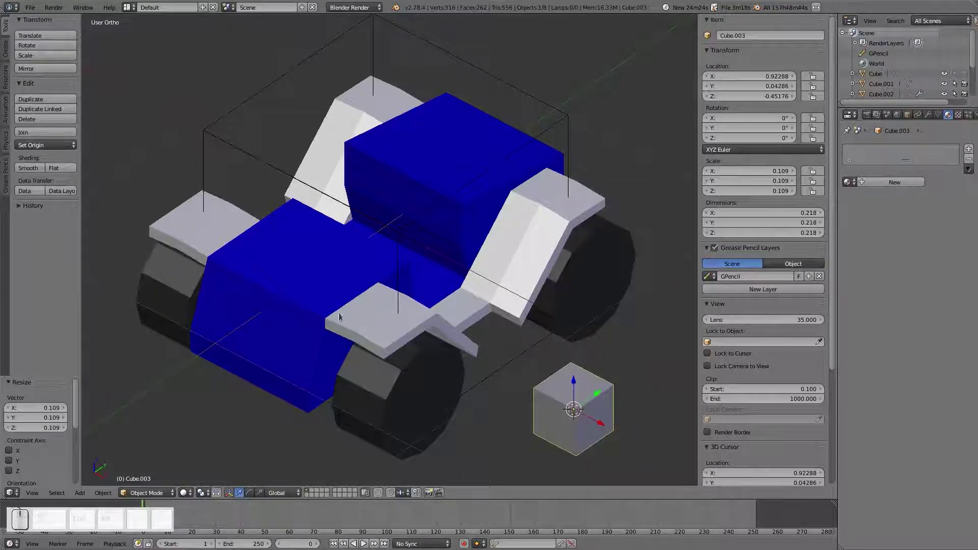
pyautogui.press('x')
pyautogui.click(614, 444)
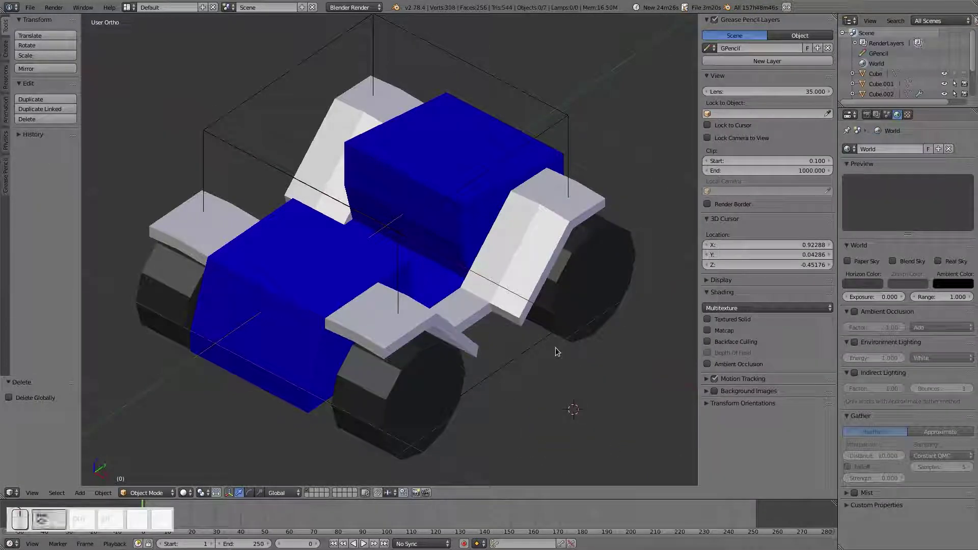
# Reset the 3D cursor to the world origin with the whole jeep framed and nothing selected
pyautogui.hotkey('shift', 'c')
pyautogui.press('a')
pyautogui.press('a')
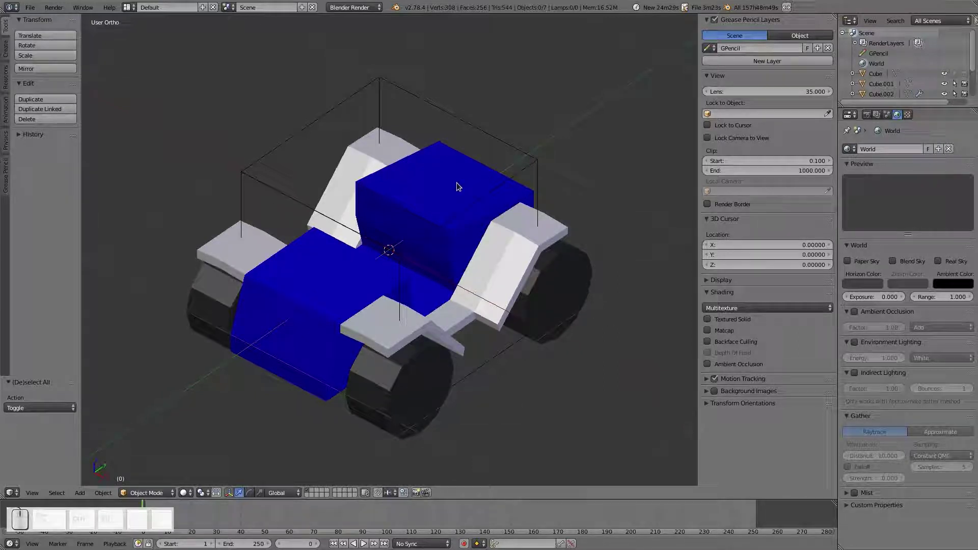
# Add a cube mesh at the world origin and scale its geometry to 0.1 in Edit Mode
pyautogui.hotkey('shift', 'a')
pyautogui.moveTo(458, 184)
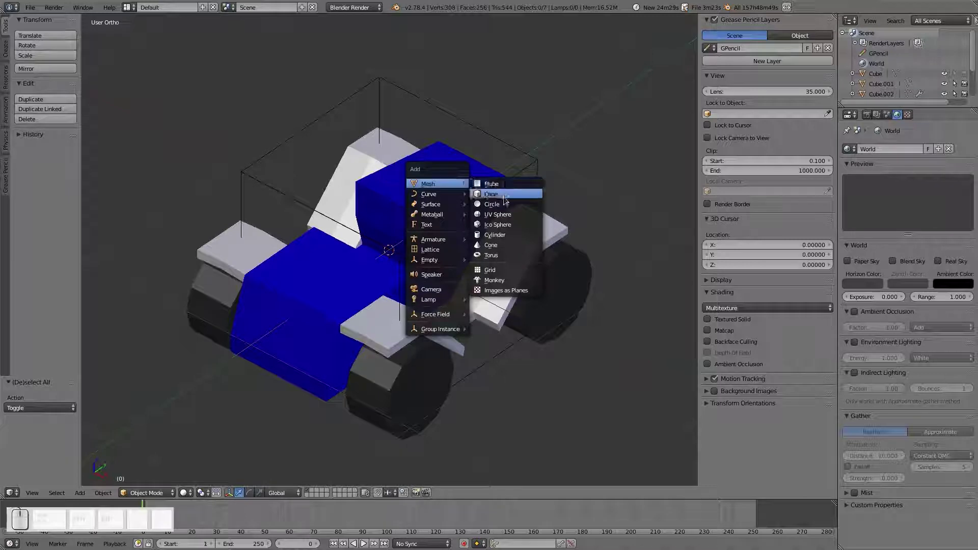
pyautogui.click(504, 197)
pyautogui.press('Tab')
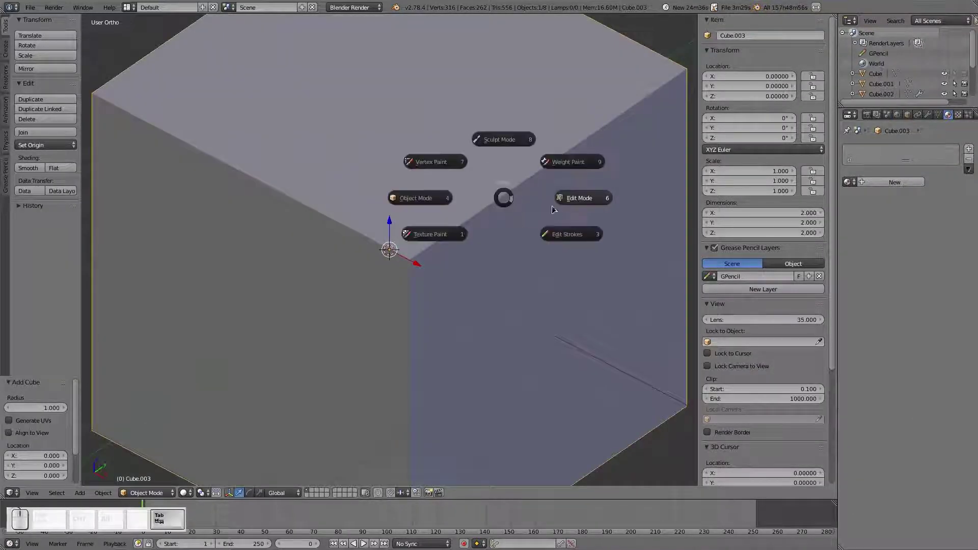
pyautogui.click(576, 205)
pyautogui.write('s')
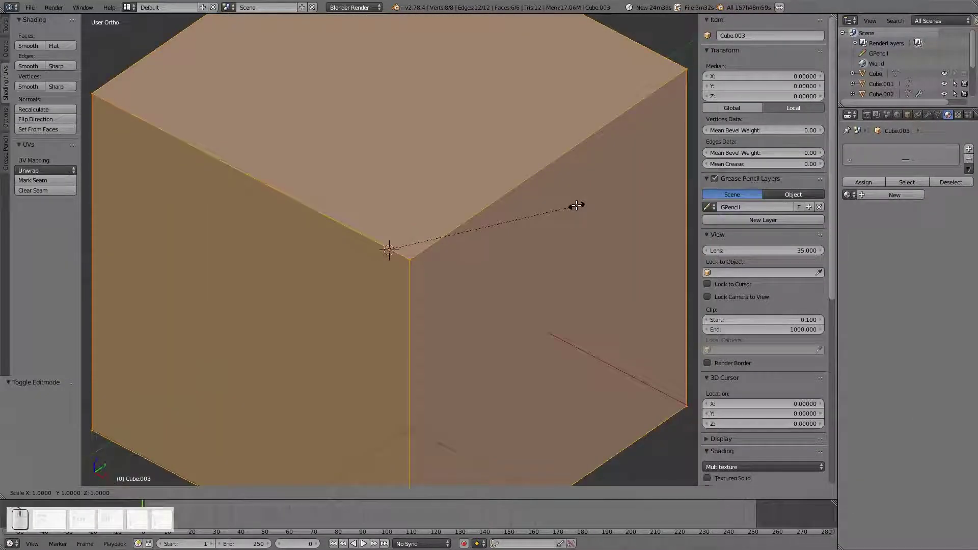
pyautogui.write('.1|| = 0')
pyautogui.press('Return')
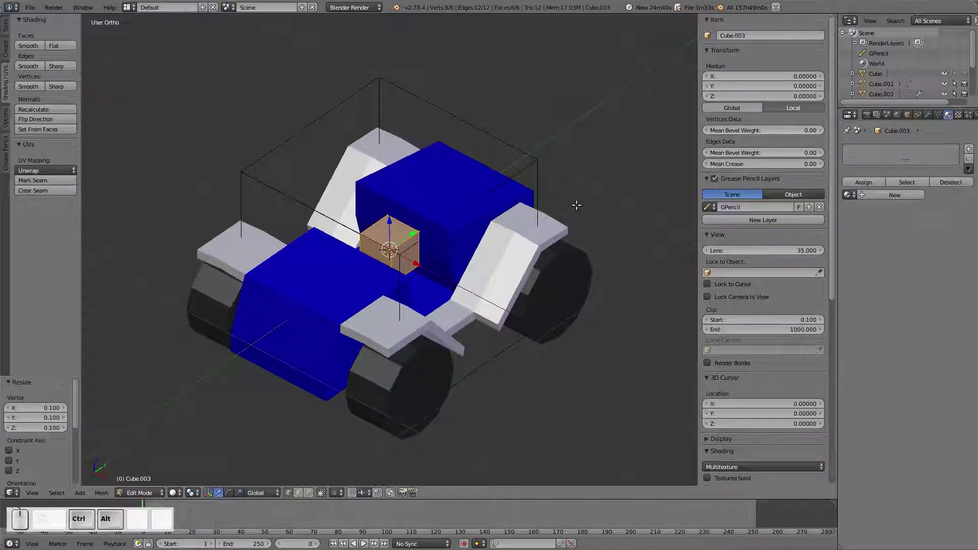
# In a wireframe quad view, move the cube's geometry 0.1 along Y and 0.3 up along Z
pyautogui.hotkey('ctrl', 'alt', 'q')
pyautogui.scroll(3, 260, 157)
pyautogui.scroll(2, 585, 393)
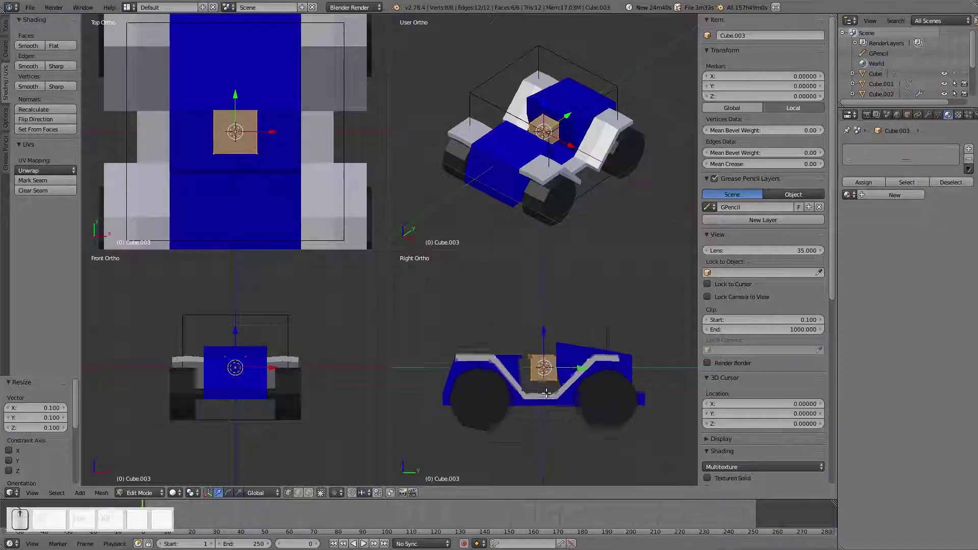
pyautogui.press('z')
pyautogui.scroll(3, 586, 392)
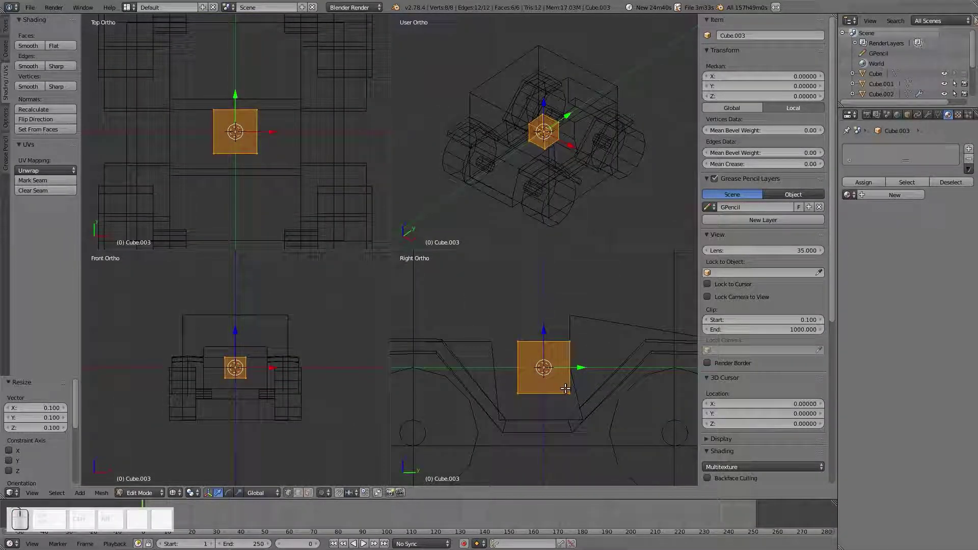
pyautogui.press('g')
pyautogui.click(603, 316)
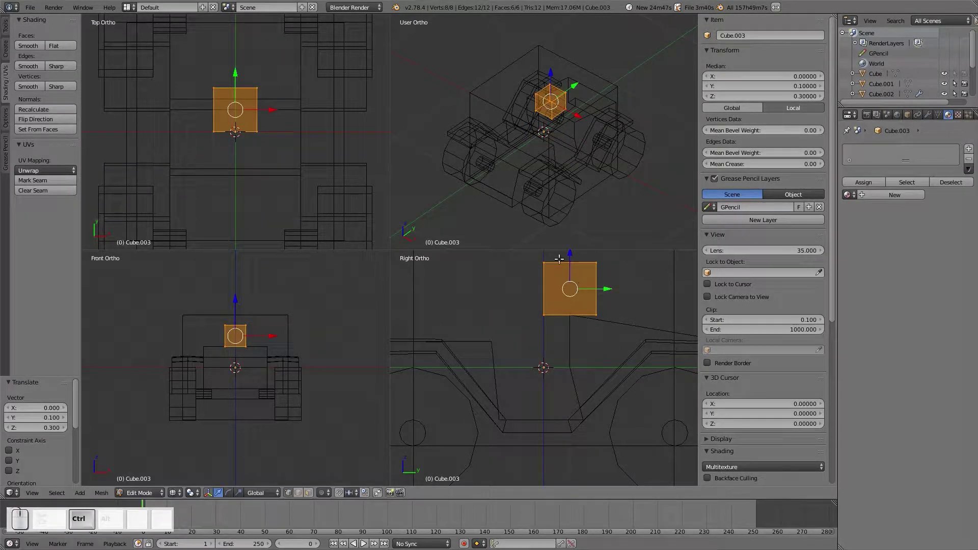
# Move the cube's four vertices on its -Y face 0.1 along Y to halve its depth
pyautogui.press('a')
pyautogui.press('b')
pyautogui.moveTo(537, 252); pyautogui.dragTo(557, 338)
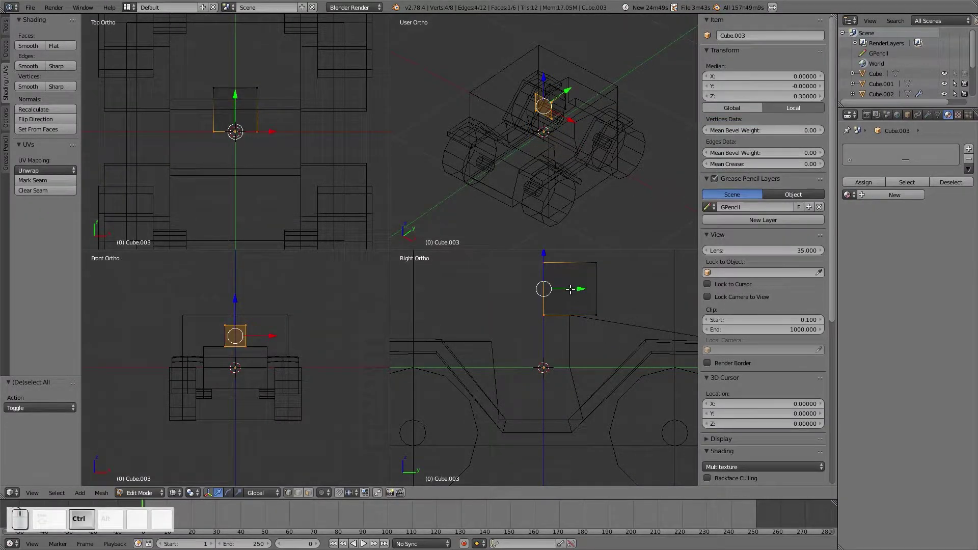
pyautogui.press('g')
pyautogui.click(579, 284)
# Lower the cube's four top vertices 0.1 along Z so its side profile is square
pyautogui.press('a')
pyautogui.press('b')
pyautogui.moveTo(556, 251); pyautogui.dragTo(624, 283)
pyautogui.press('g')
pyautogui.keyDown('ctrl'); pyautogui.click(583, 269); pyautogui.keyUp('ctrl')
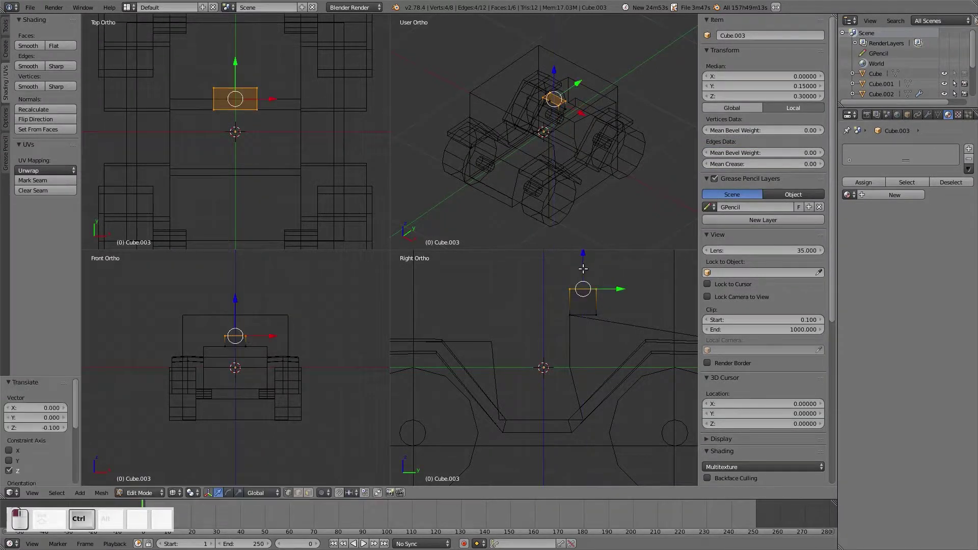
# Select the whole box and move it -0.1 along Y and -0.1 along Z, beside the body's upper front edge
pyautogui.scroll(4, 252, 142)
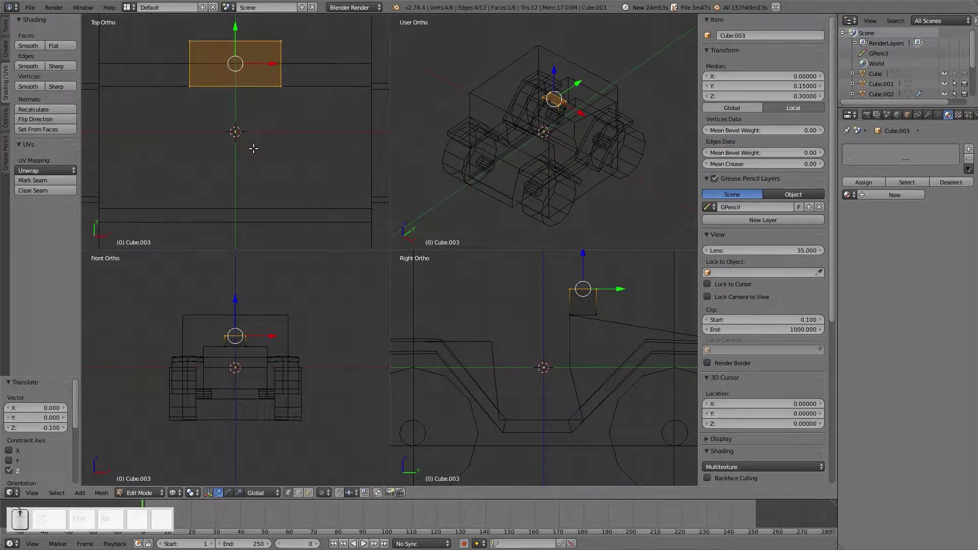
pyautogui.scroll(2, 627, 342)
pyautogui.keyDown('shift'); pyautogui.moveTo(624, 325); pyautogui.dragTo(581, 373, button='middle'); pyautogui.keyUp('shift')
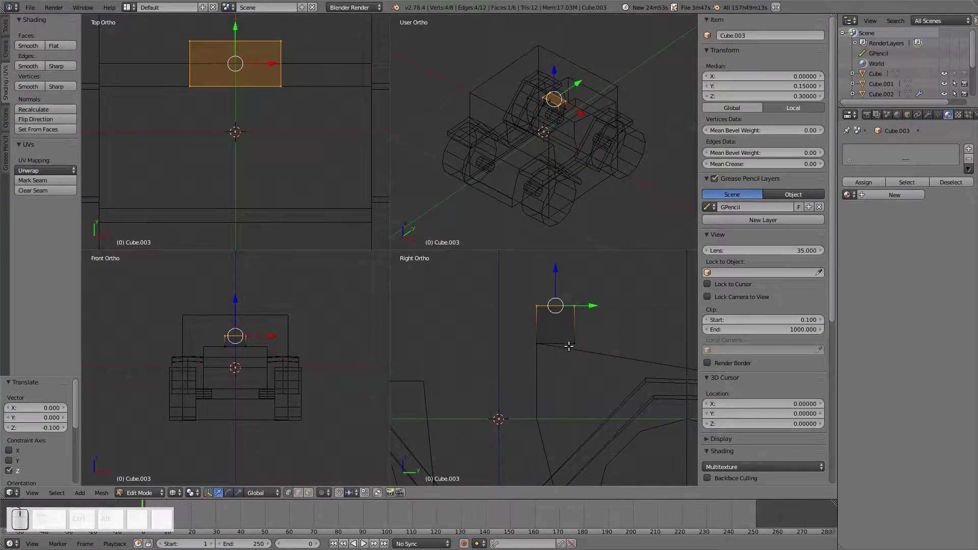
pyautogui.press('a')
pyautogui.press('a')
pyautogui.press('g')
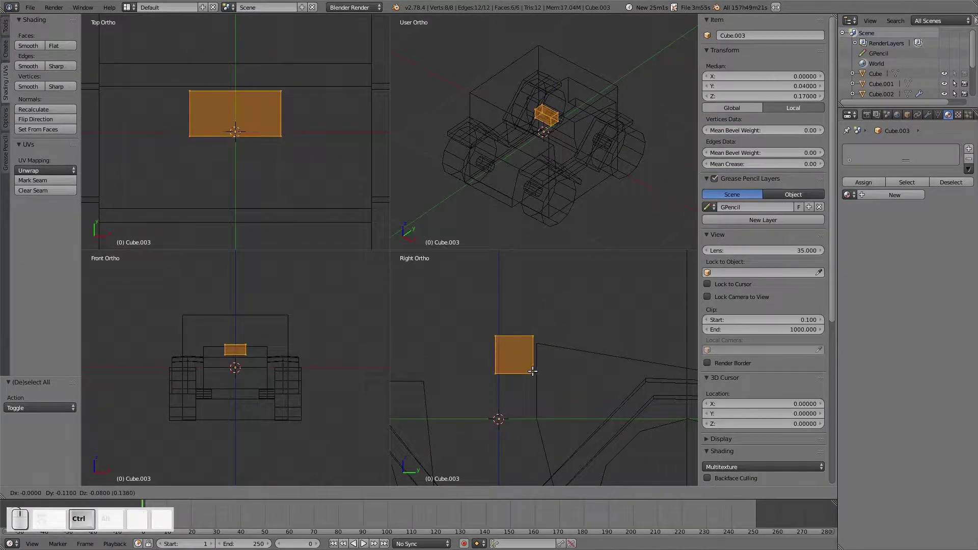
pyautogui.click(537, 377)
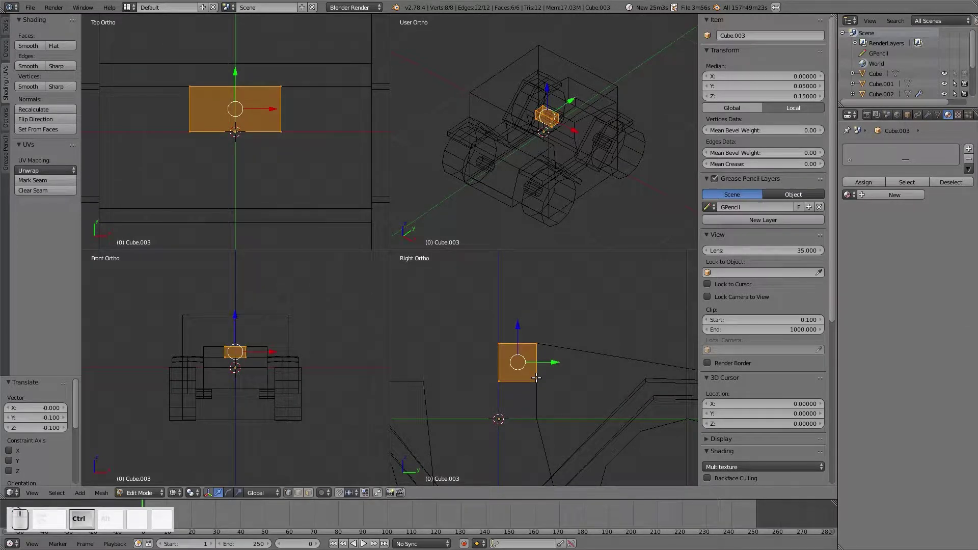
# Move the whole box 0.1 along Y and 0.1 along Z, back on top of the body's upper corner
pyautogui.scroll(-3, 283, 173)
pyautogui.scroll(-3, 274, 379)
pyautogui.scroll(-5, 580, 414)
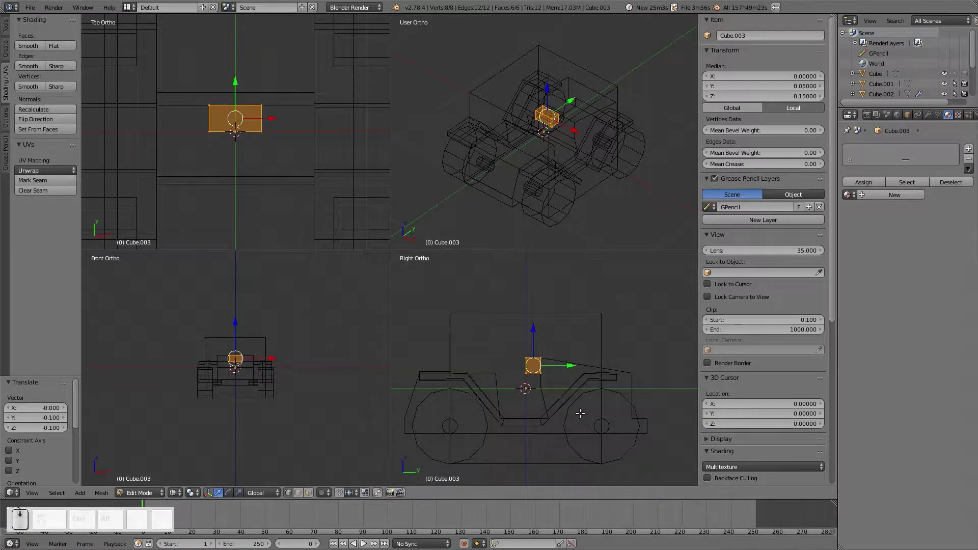
pyautogui.scroll(1, 580, 413)
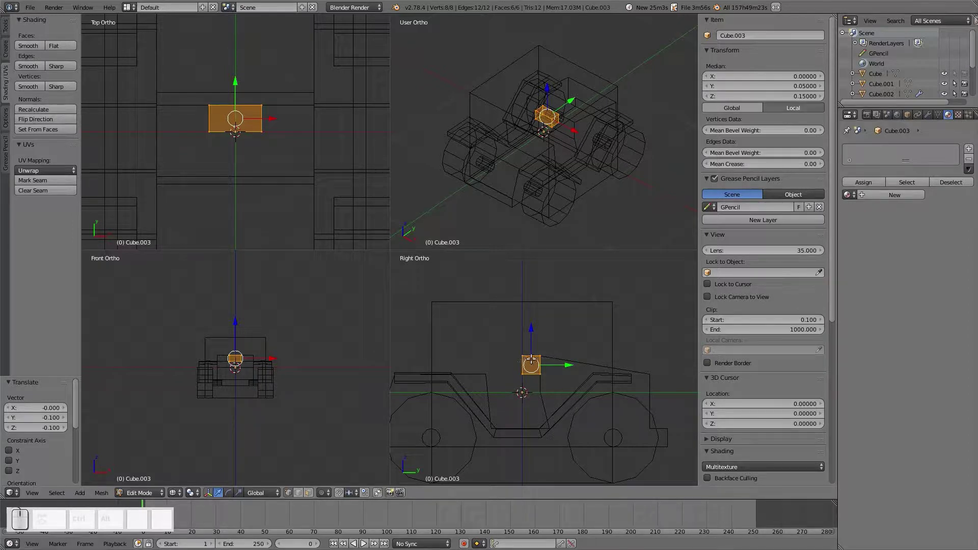
pyautogui.press('g')
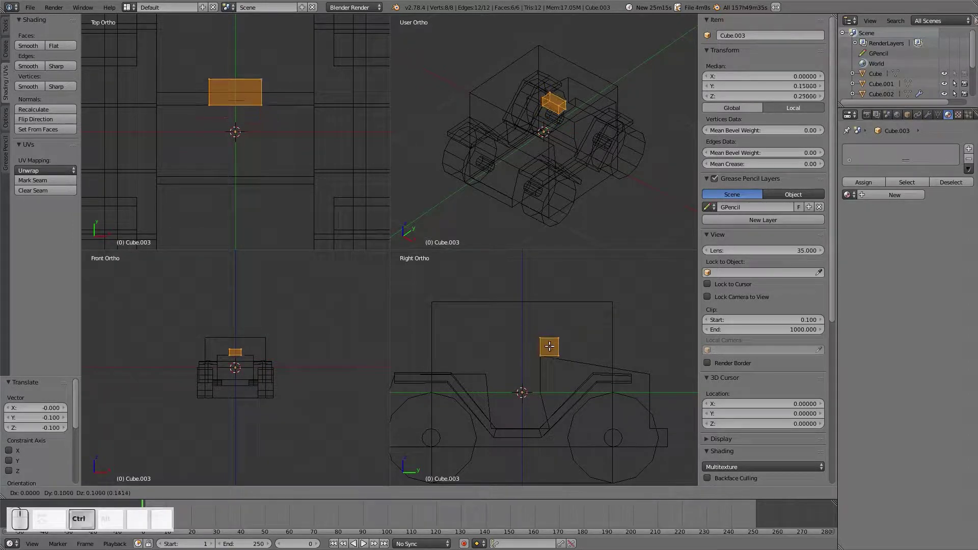
pyautogui.click(550, 347)
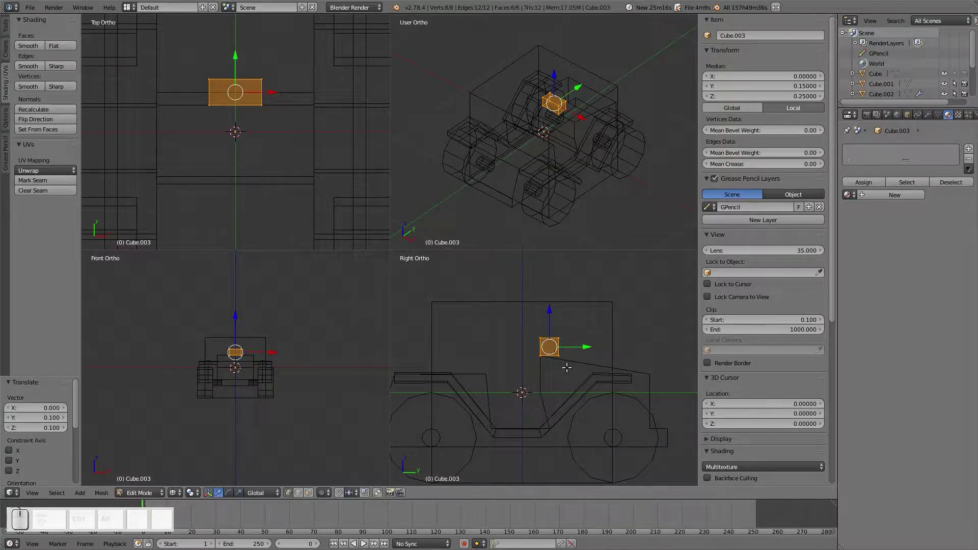
# Duplicate the whole box and place the copy -0.16 along Y at the same height
pyautogui.scroll(10, 235, 358)
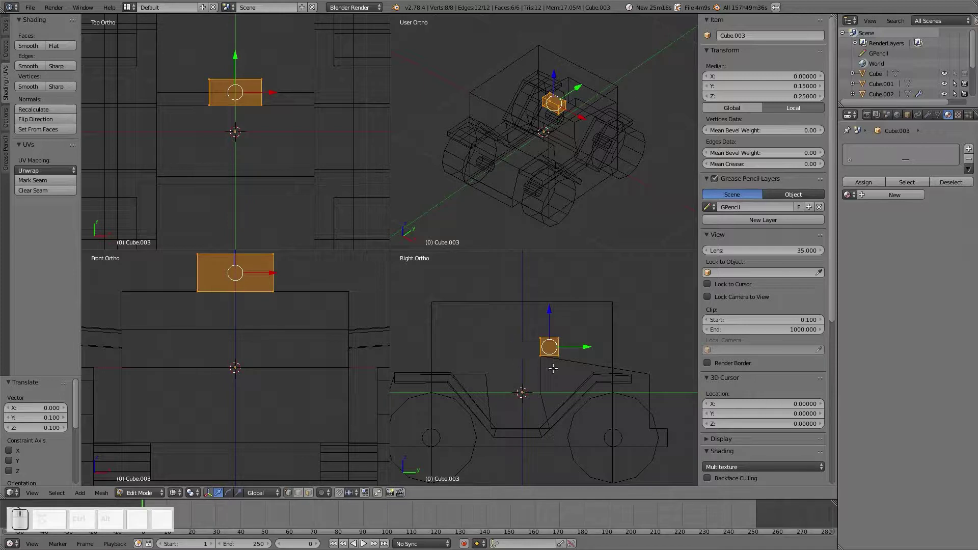
pyautogui.scroll(5, 554, 368)
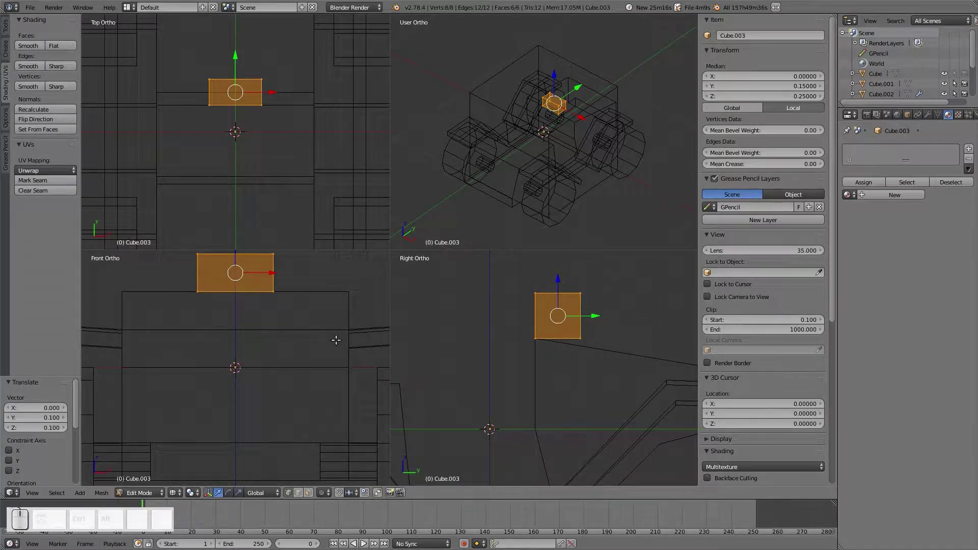
pyautogui.press('a')
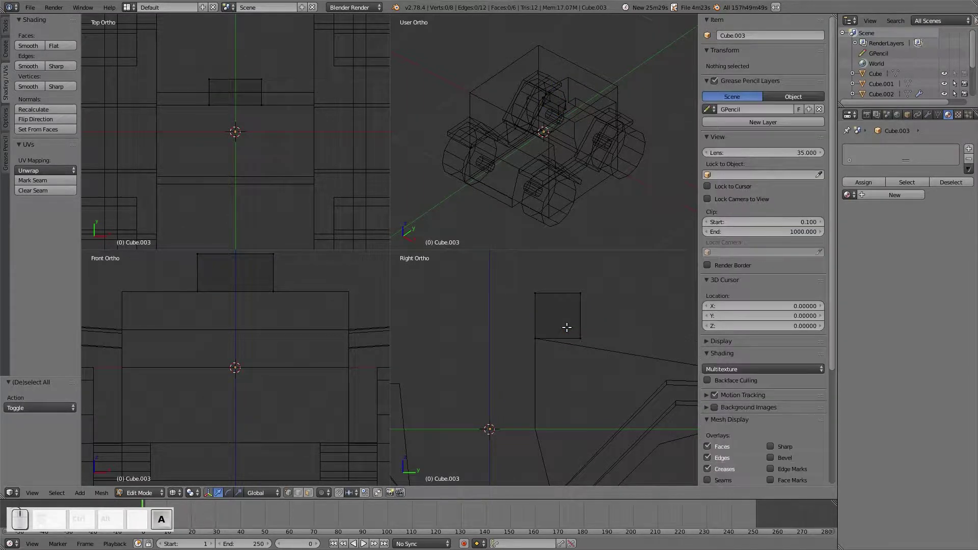
pyautogui.press('a')
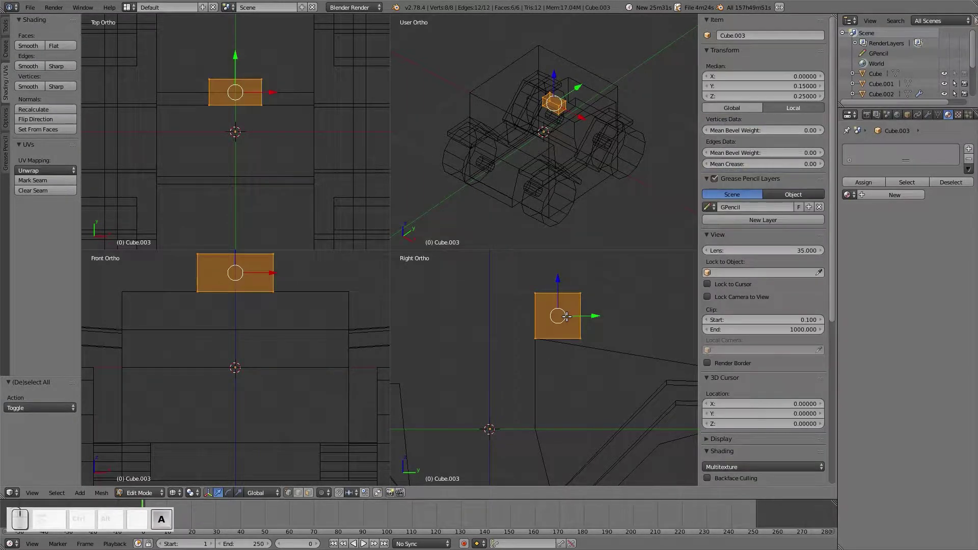
pyautogui.hotkey('shift', 'd')
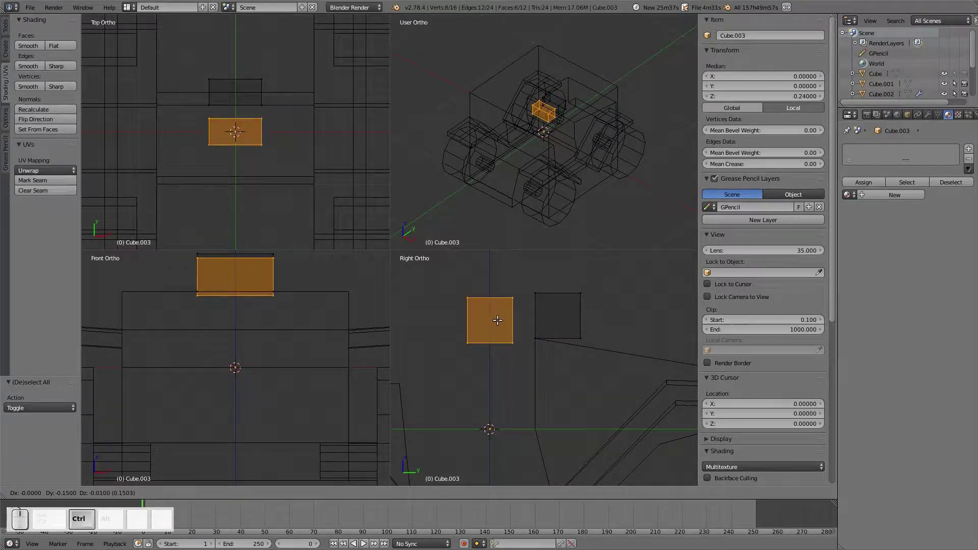
pyautogui.click(496, 317)
# Move the copy's +Y face inward by 0.01 along Y
pyautogui.press('a')
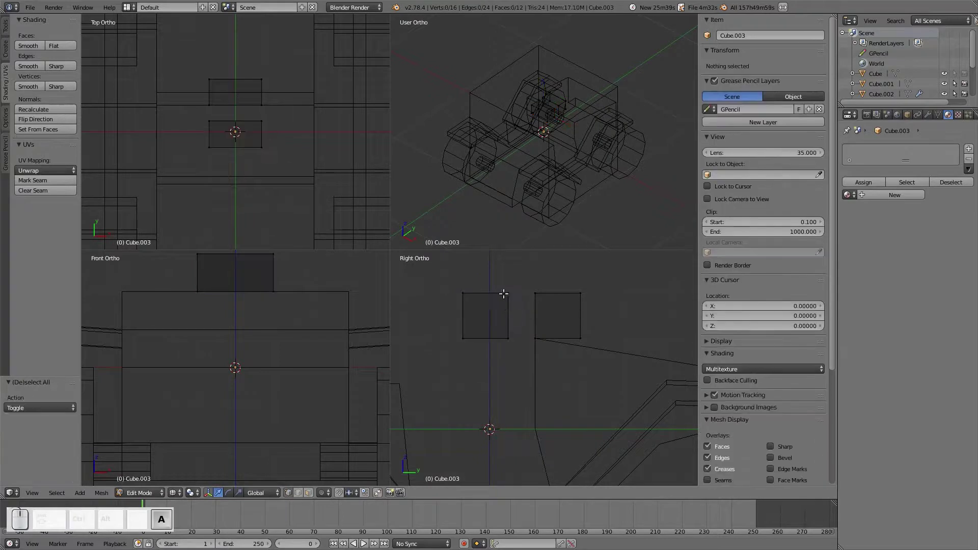
pyautogui.scroll(3, 499, 293)
pyautogui.keyDown('shift'); pyautogui.moveTo(498, 290); pyautogui.dragTo(561, 332, button='middle'); pyautogui.keyUp('shift')
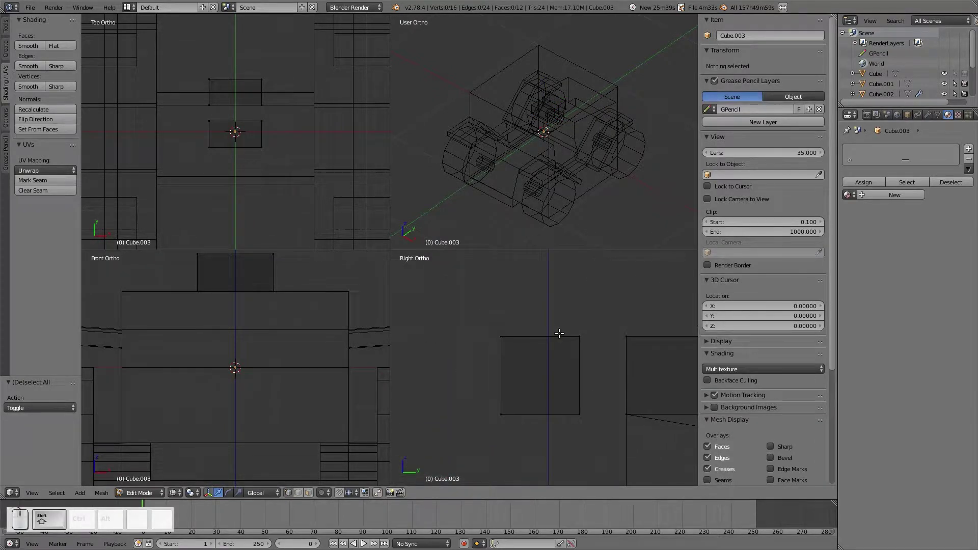
pyautogui.keyDown('ctrl'); pyautogui.rightClick(584, 383); pyautogui.keyUp('ctrl')
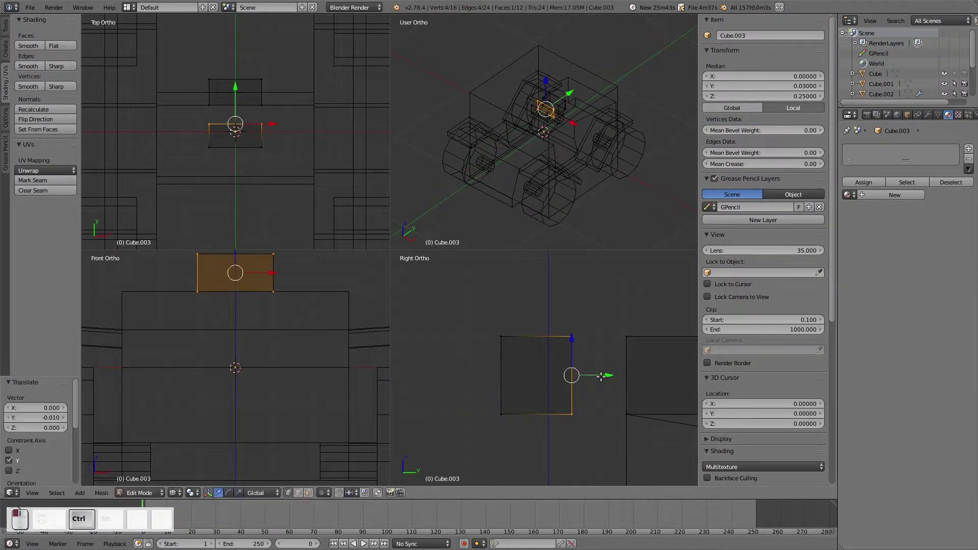
# Select the copy's -Y face and move it inward by 0.01 along Y, undoing any accidental rip
pyautogui.press('a')
pyautogui.press('b')
pyautogui.moveTo(497, 342); pyautogui.dragTo(514, 433)
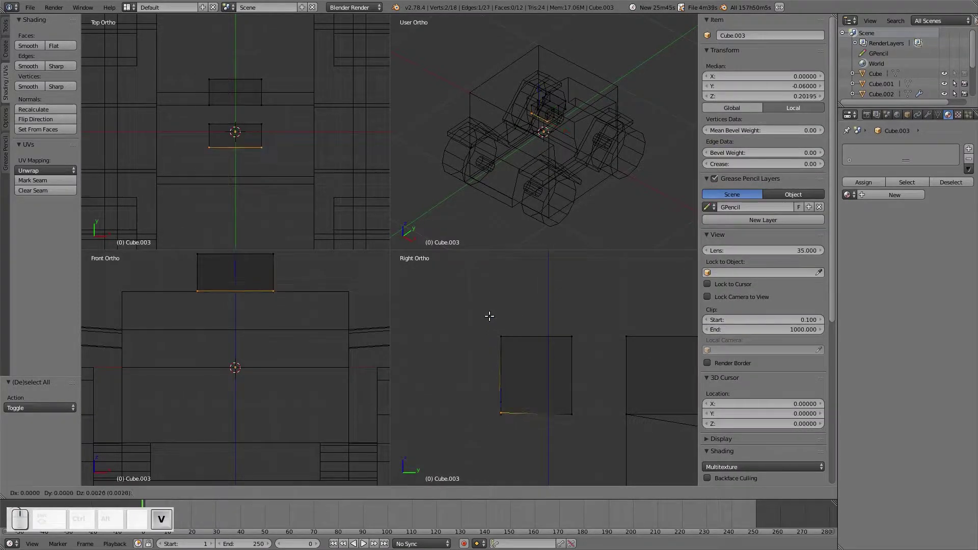
pyautogui.press('v')
pyautogui.hotkey('ctrl', 'z')
pyautogui.hotkey('ctrl', 'z')
pyautogui.hotkey('ctrl', 'z')
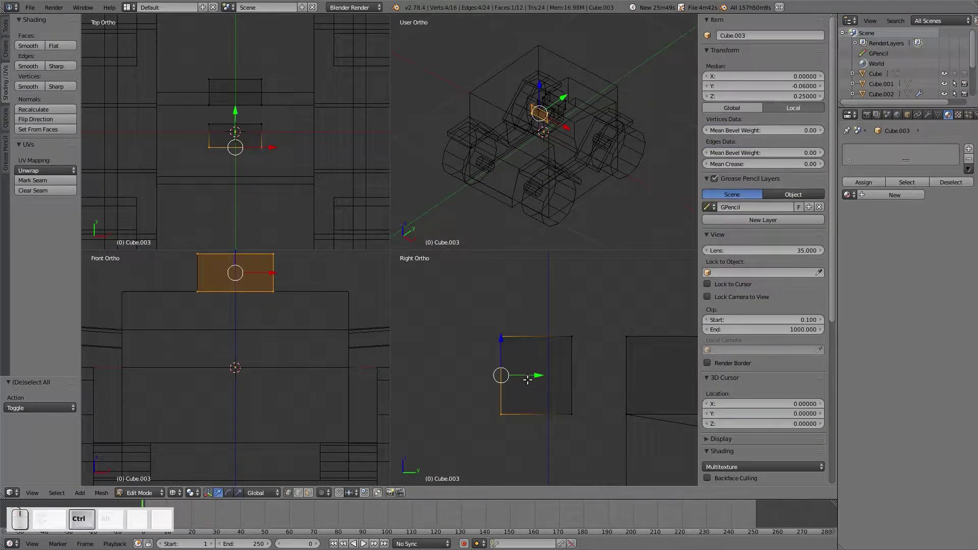
# Lower the copy's top face 0.01 and raise its bottom face 0.02 along Z
pyautogui.press('a')
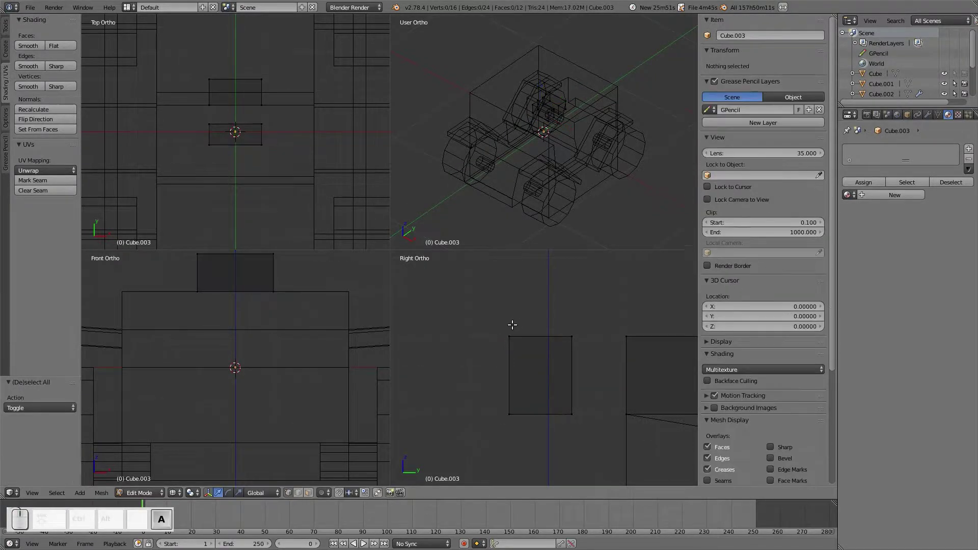
pyautogui.press('b')
pyautogui.moveTo(486, 327); pyautogui.dragTo(585, 342)
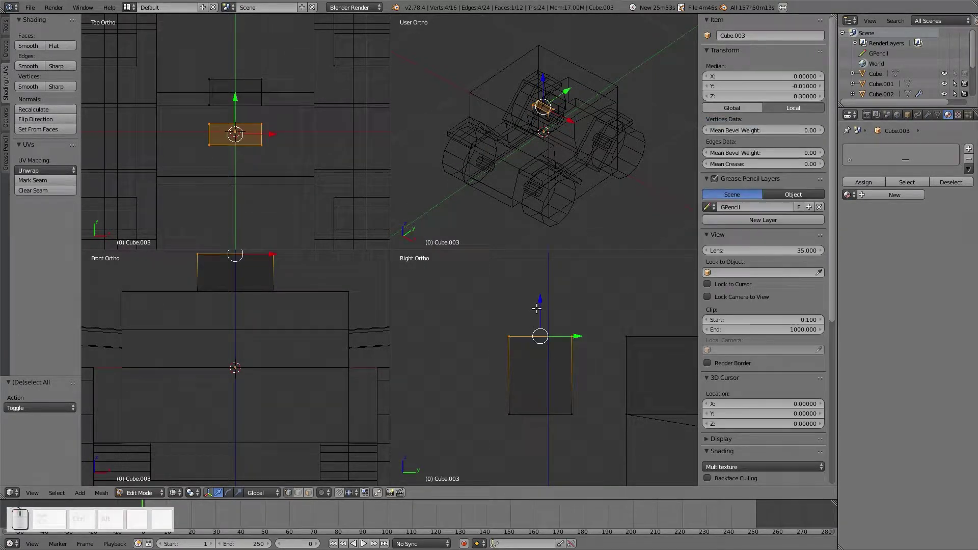
pyautogui.keyDown('ctrl'); pyautogui.moveTo(538, 306); pyautogui.dragTo(538, 314); pyautogui.keyUp('ctrl')
pyautogui.press('a')
pyautogui.press('b')
pyautogui.moveTo(499, 396); pyautogui.dragTo(586, 423)
pyautogui.keyDown('ctrl'); pyautogui.moveTo(538, 381); pyautogui.dragTo(541, 370); pyautogui.keyUp('ctrl')
# Lower the copy's top face by another 0.01 along Z
pyautogui.press('a')
pyautogui.press('b')
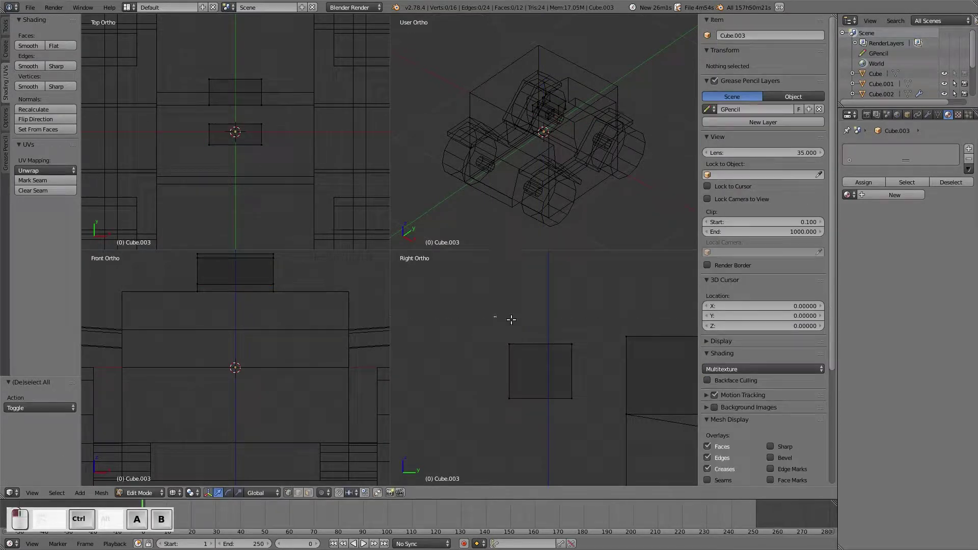
pyautogui.moveTo(494, 316); pyautogui.dragTo(605, 347)
pyautogui.keyDown('ctrl'); pyautogui.moveTo(541, 319); pyautogui.dragTo(584, 409); pyautogui.keyUp('ctrl')
# Move the copy's +Y and -Y faces inward by a further 0.01 each along Y
pyautogui.press('a')
pyautogui.press('b')
pyautogui.keyDown('ctrl'); pyautogui.moveTo(593, 373); pyautogui.dragTo(584, 373); pyautogui.keyUp('ctrl')
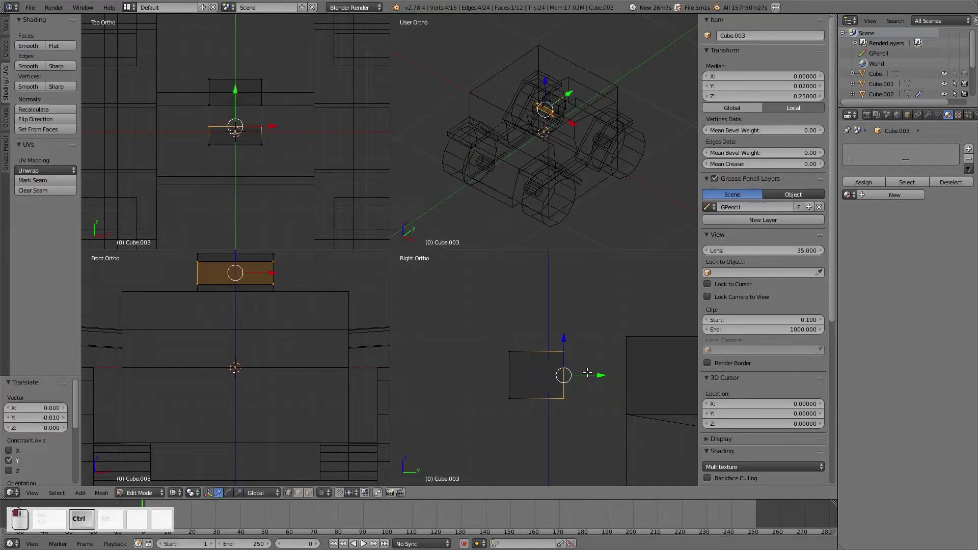
pyautogui.press('a')
pyautogui.press('b')
pyautogui.moveTo(497, 339); pyautogui.dragTo(516, 409)
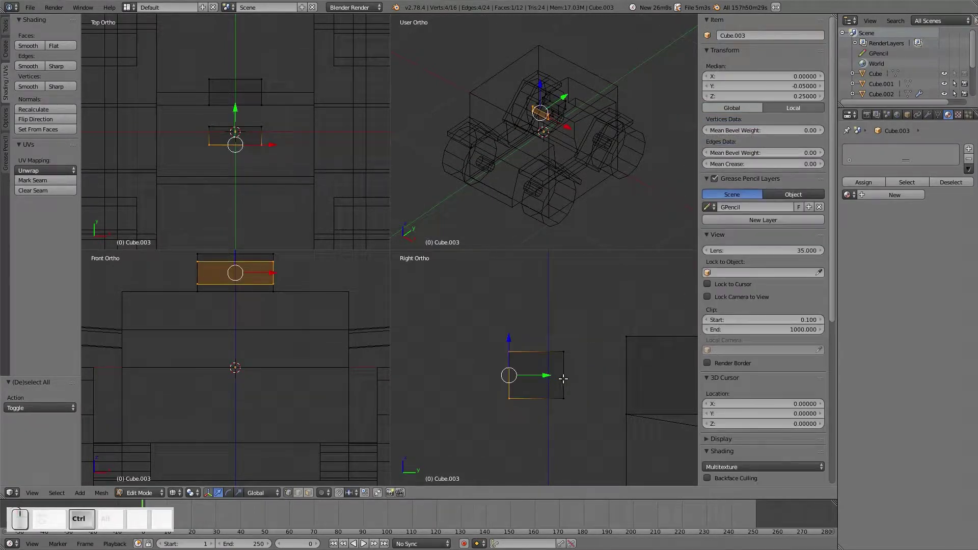
pyautogui.keyDown('ctrl'); pyautogui.moveTo(547, 376); pyautogui.dragTo(548, 376); pyautogui.keyUp('ctrl')
pyautogui.keyDown('ctrl'); pyautogui.moveTo(552, 376); pyautogui.dragTo(553, 376); pyautogui.keyUp('ctrl')
# Expand the selection to the whole copy and move it 0.16 along Y so it sits centred inside the original box
pyautogui.press('ctrl+KP_Add')
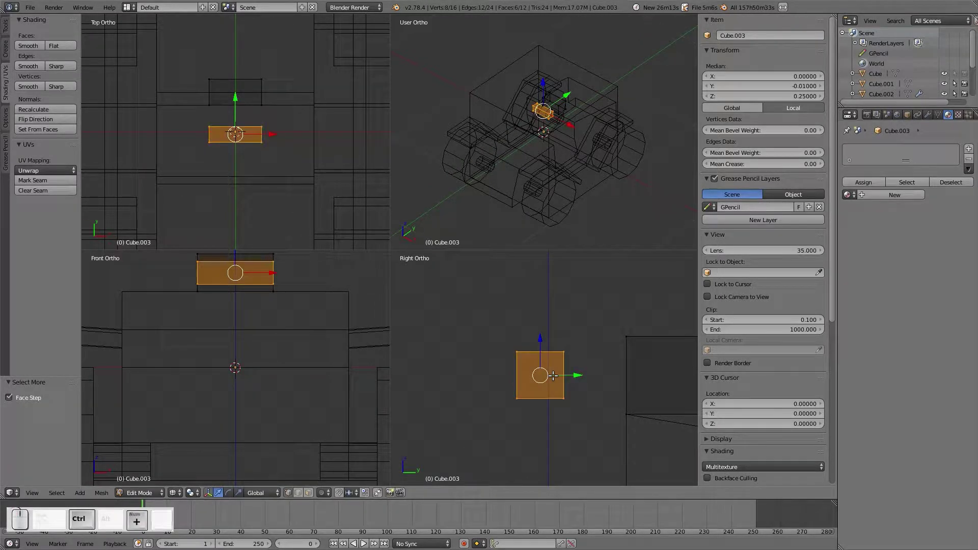
pyautogui.scroll(-2, 571, 378)
pyautogui.keyDown('ctrl'); pyautogui.moveTo(580, 371); pyautogui.dragTo(664, 385); pyautogui.keyUp('ctrl')
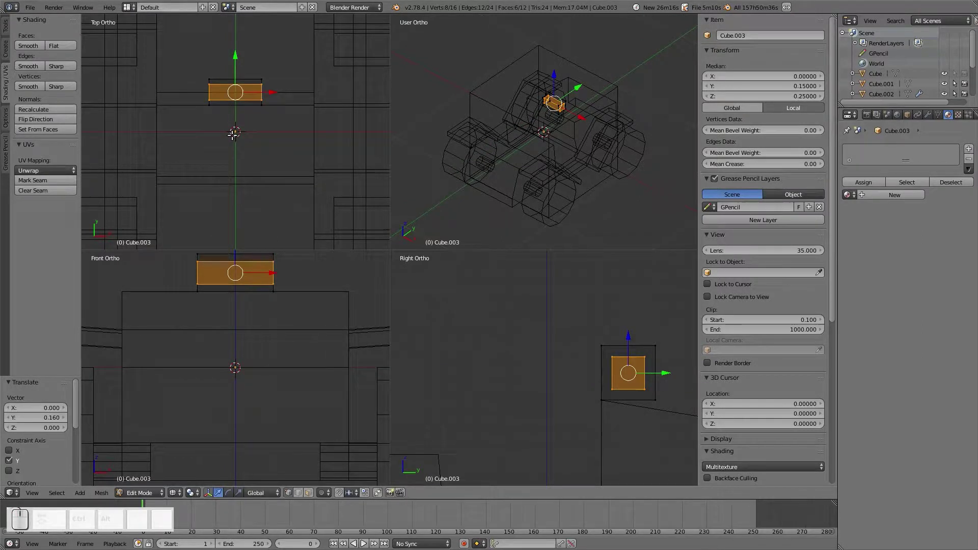
pyautogui.scroll(4, 288, 124)
pyautogui.scroll(-3, 251, 325)
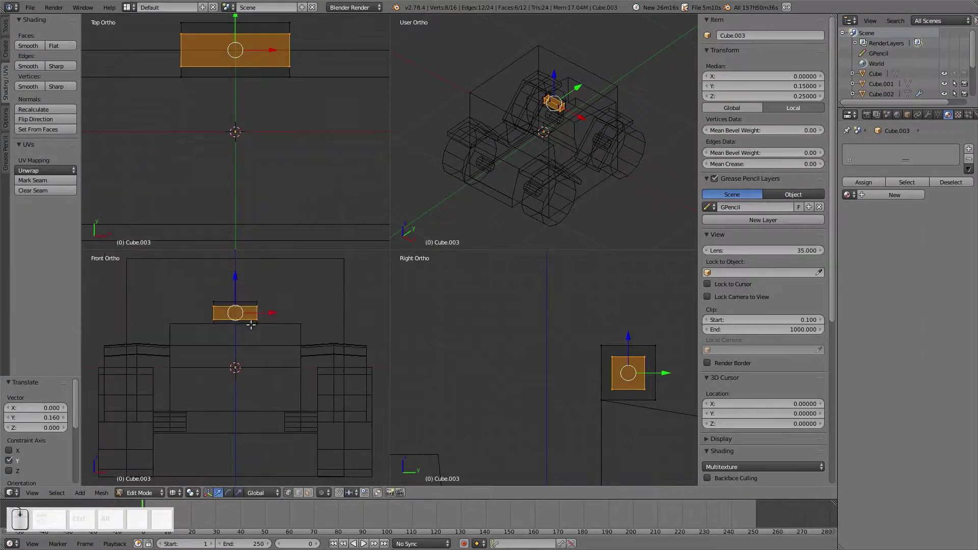
# Scale the inner box by 3 along the X axis so it spans the body's width, and return to Object Mode
pyautogui.press('s')
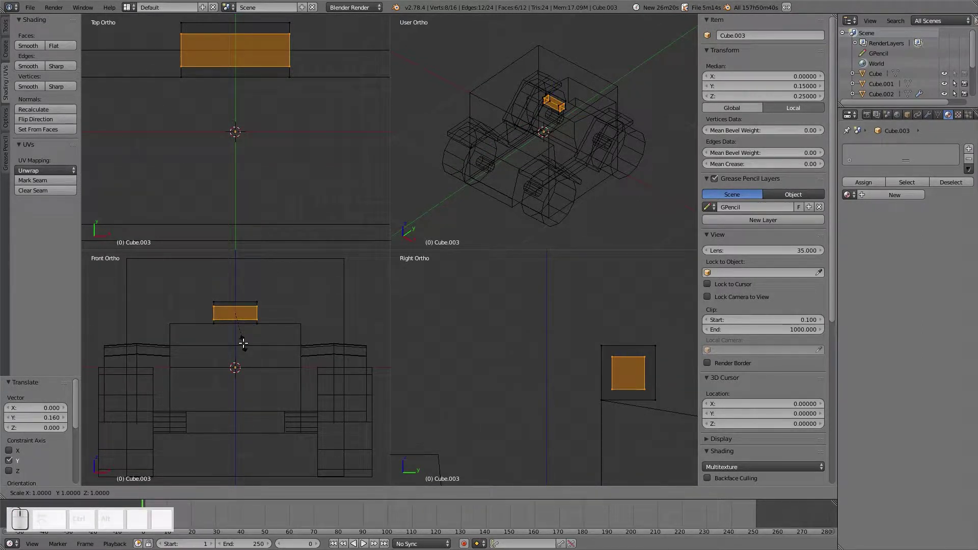
pyautogui.press('x')
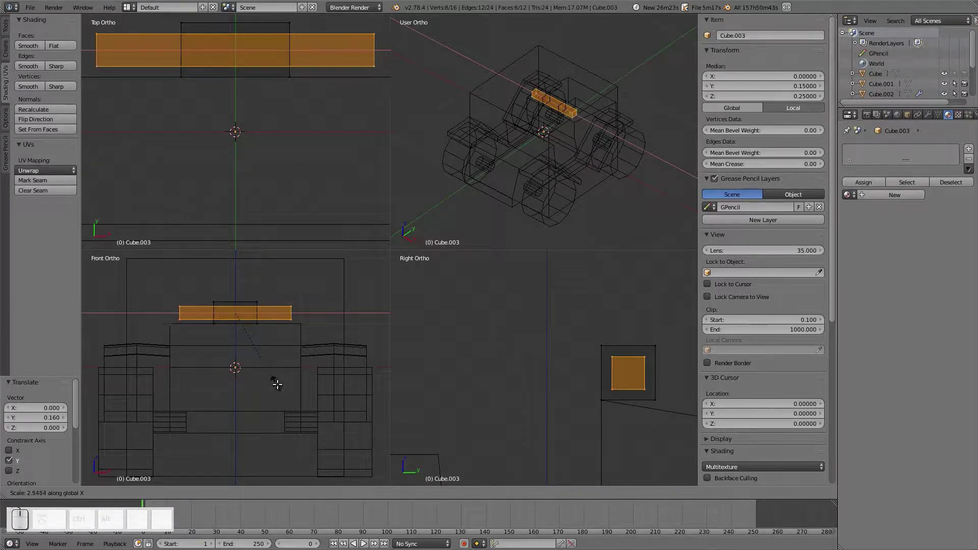
pyautogui.press('ctrl')
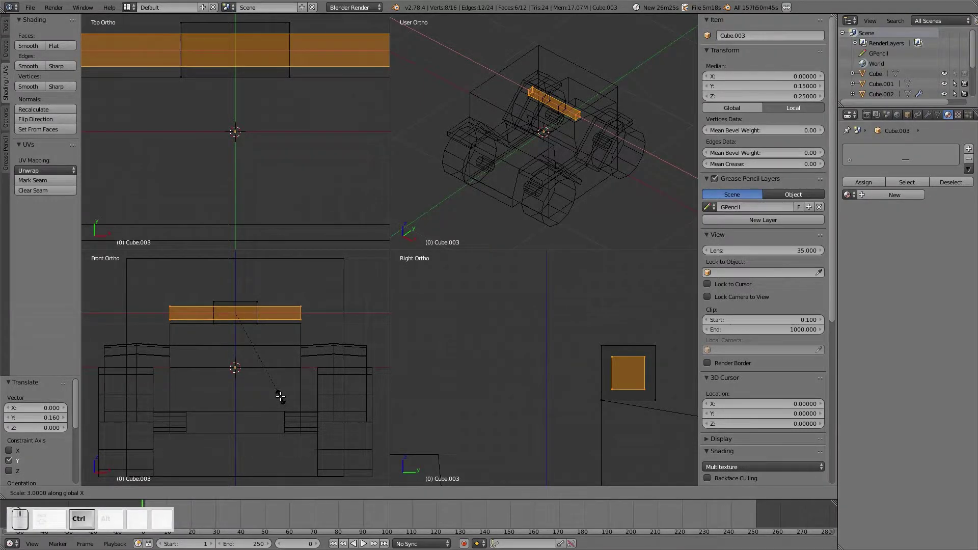
pyautogui.click(280, 397)
pyautogui.press('Tab')
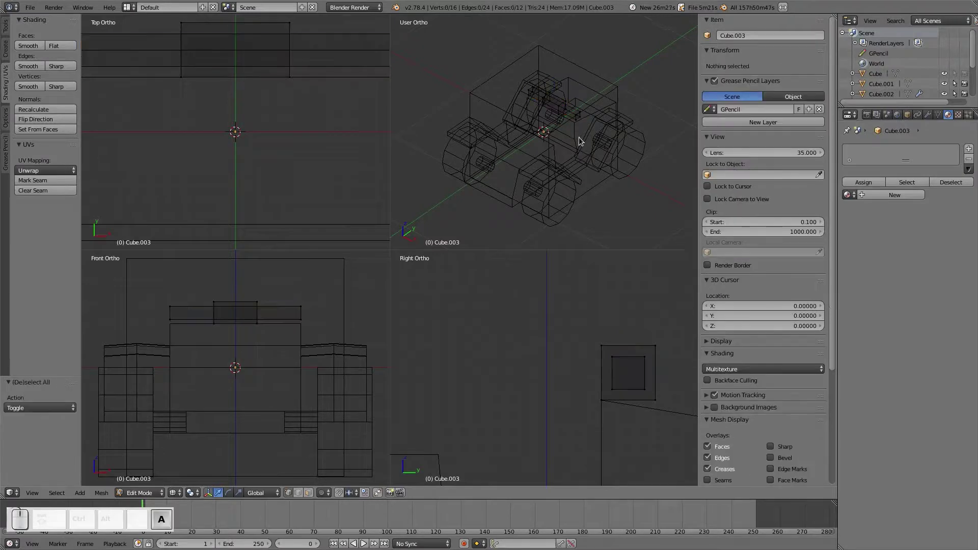
# Switch the viewport shading from wireframe to solid
pyautogui.press('z')
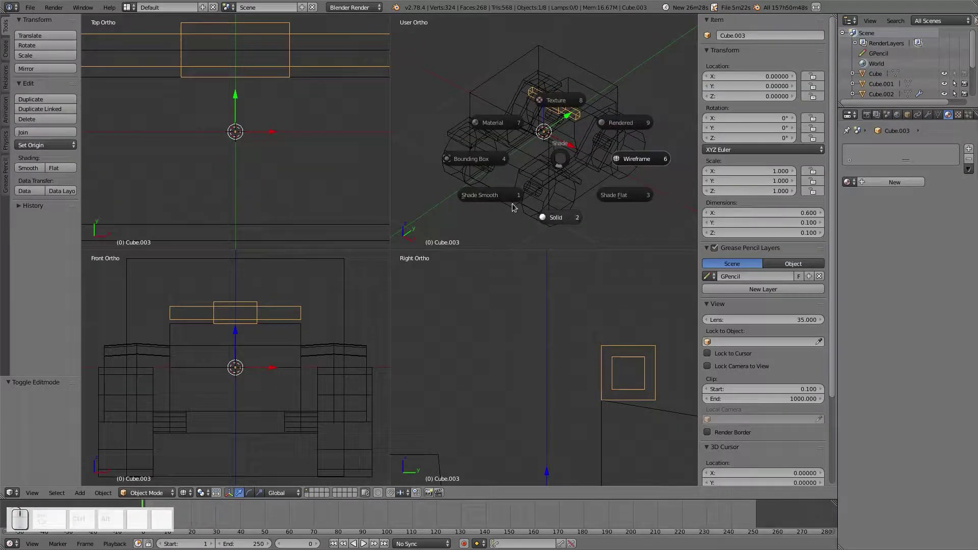
pyautogui.click(548, 214)
pyautogui.moveTo(606, 191); pyautogui.dragTo(485, 189, button='middle')
# Rename the nested-box object above the body as Handlebars
pyautogui.click(783, 37)
pyautogui.write('S')
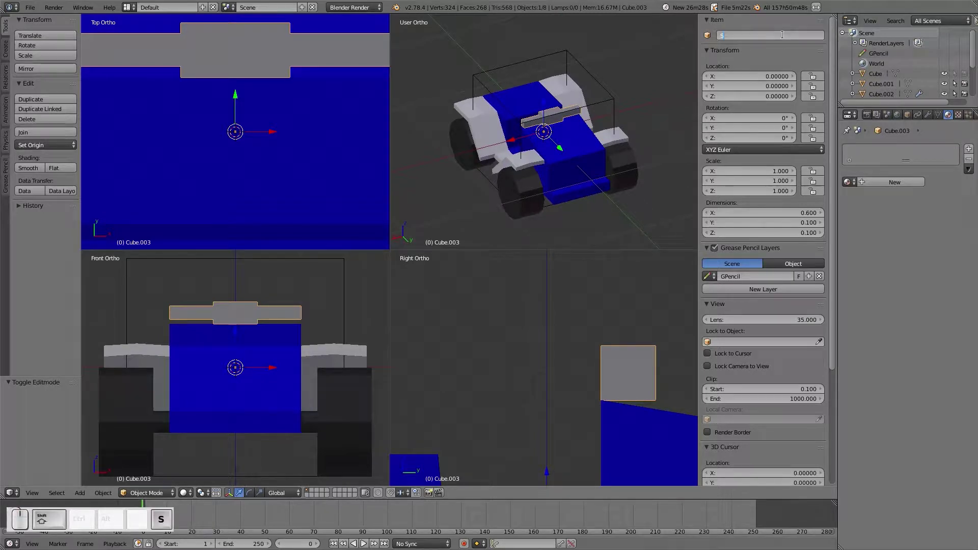
pyautogui.write('twe')
pyautogui.press('BackSpace')
pyautogui.press('BackSpace')
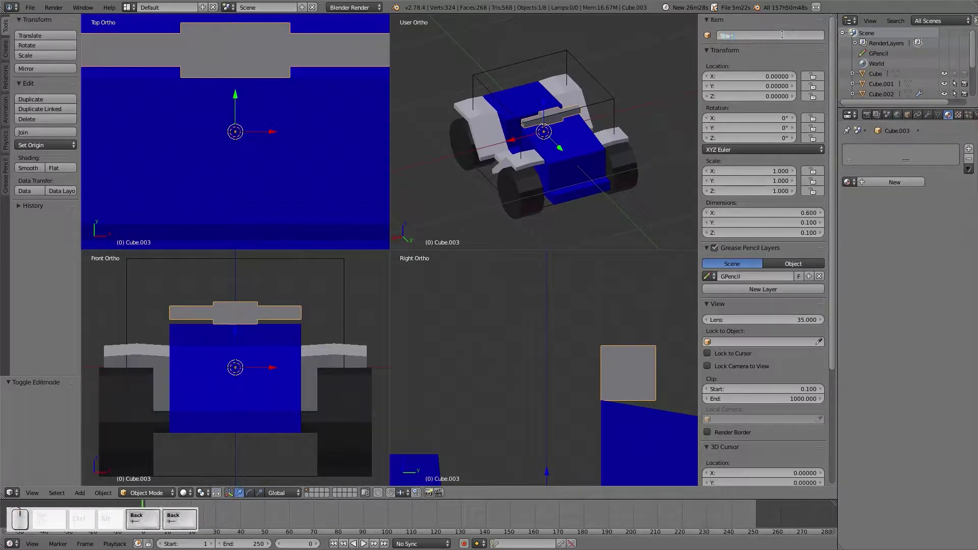
pyautogui.write('Hand')
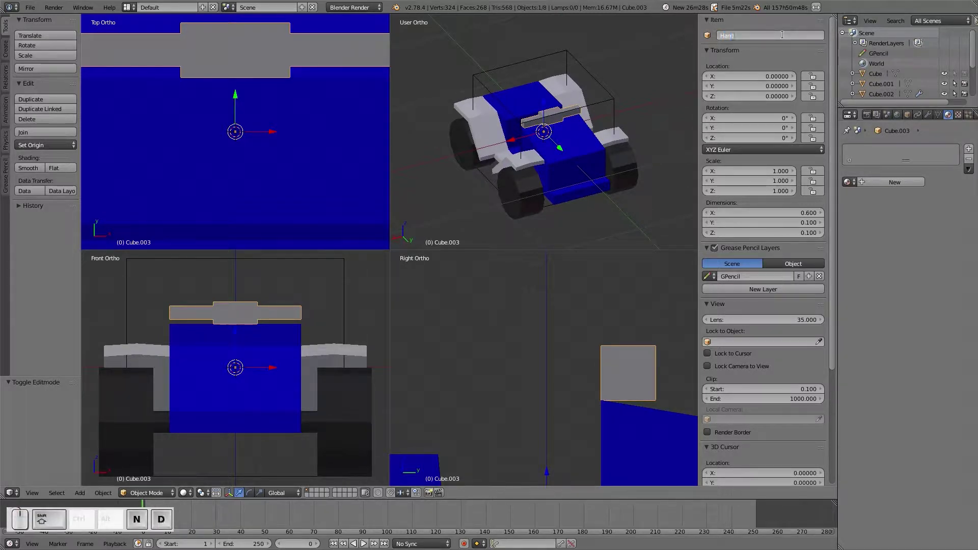
pyautogui.write('lebars')
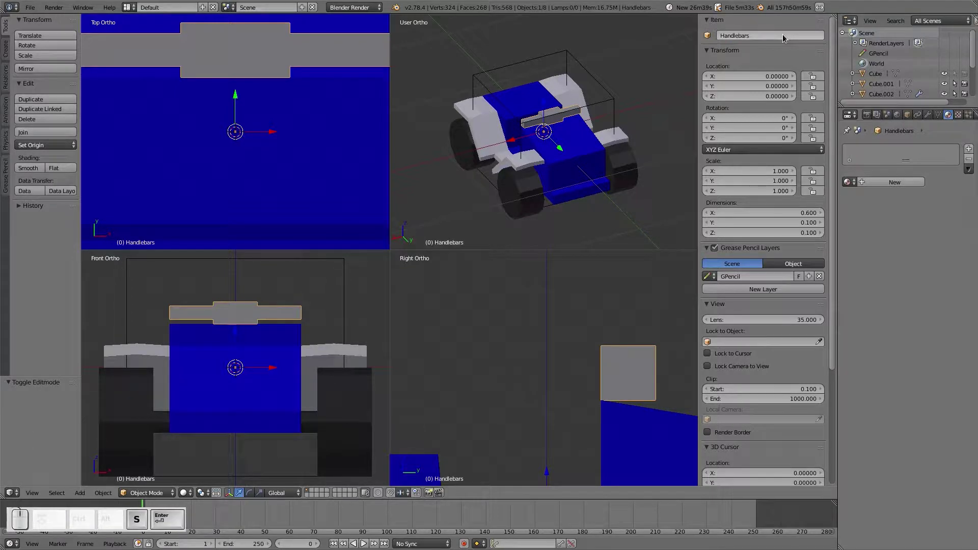
pyautogui.press('Return')
# Rename the blue body object as Body
pyautogui.rightClick(583, 142)
pyautogui.click(763, 36)
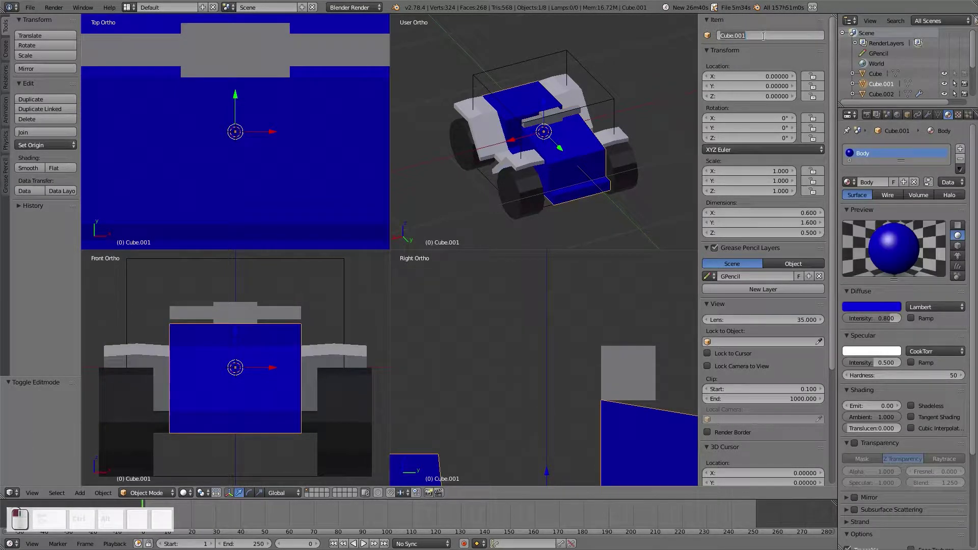
pyautogui.write('Body')
pyautogui.press('Return')
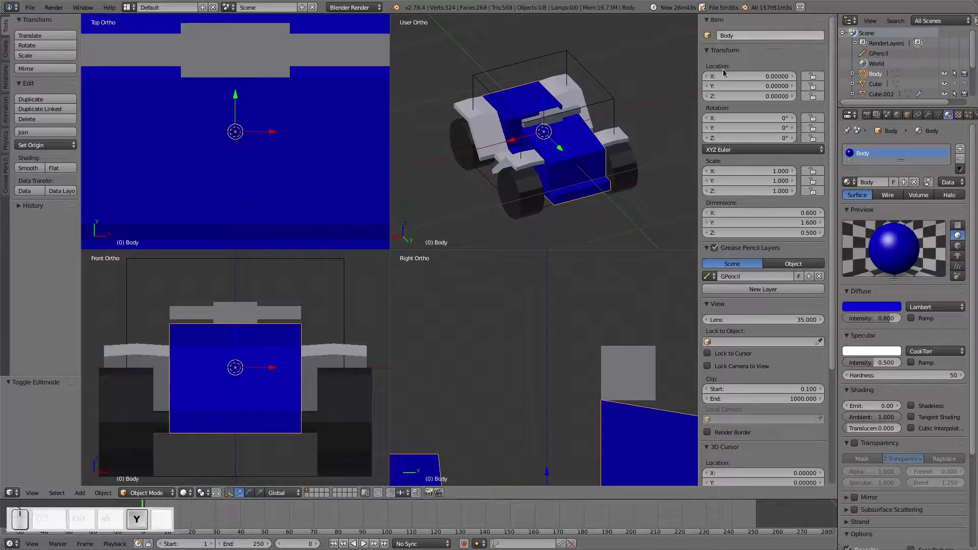
# Rename the white fender object as Fenders
pyautogui.rightClick(626, 131)
pyautogui.click(791, 34)
pyautogui.click(791, 34)
pyautogui.write('F')
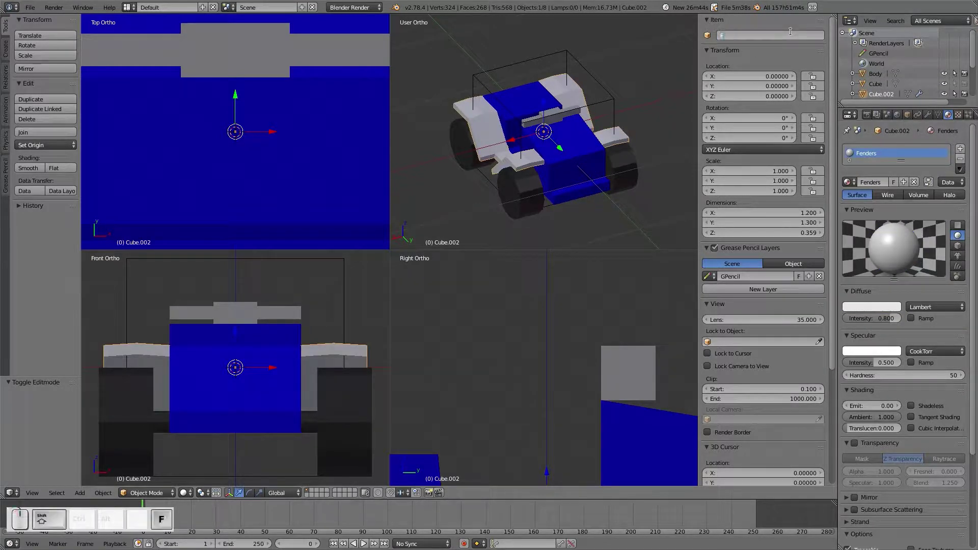
pyautogui.write('enders')
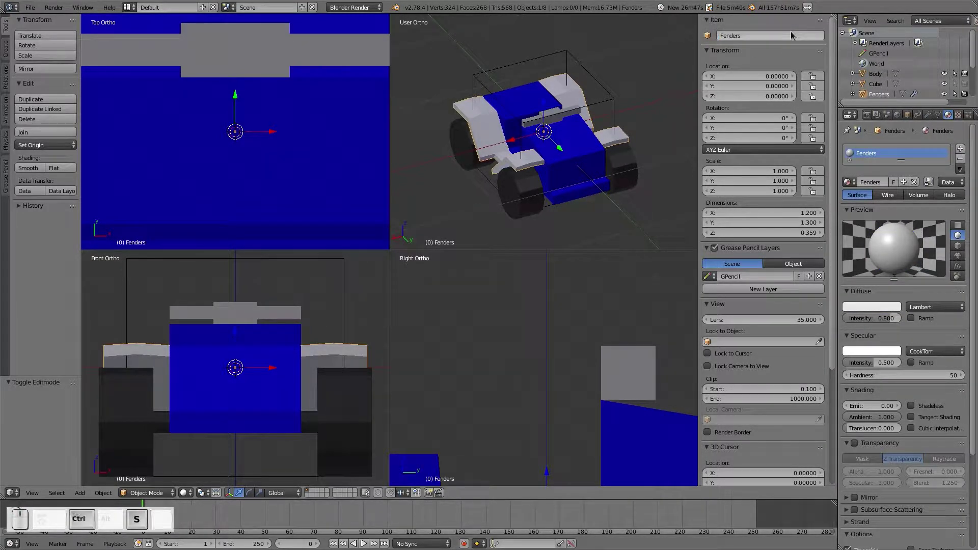
pyautogui.press('Return')
# Add a new material to the handlebars object and name it Handlebars
pyautogui.rightClick(552, 118)
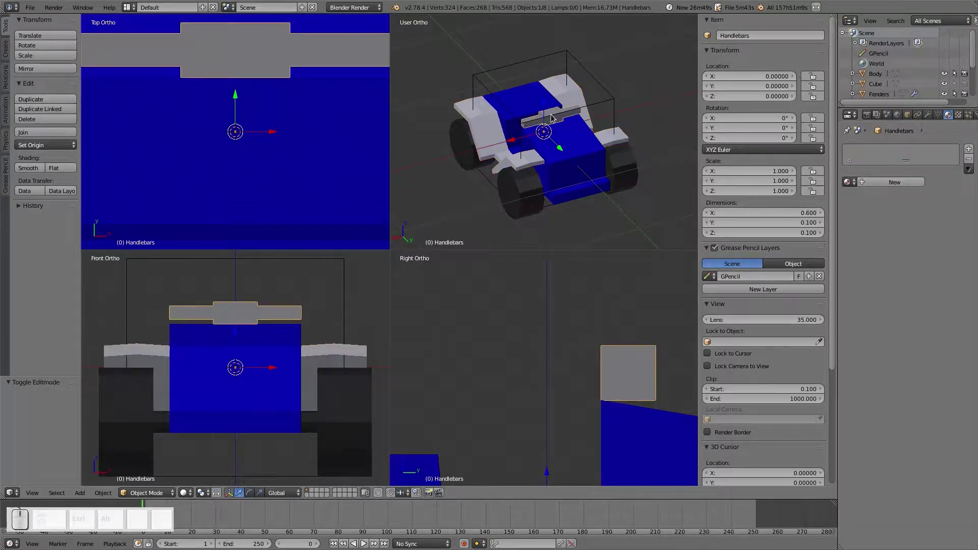
pyautogui.click(847, 182)
pyautogui.click(885, 184)
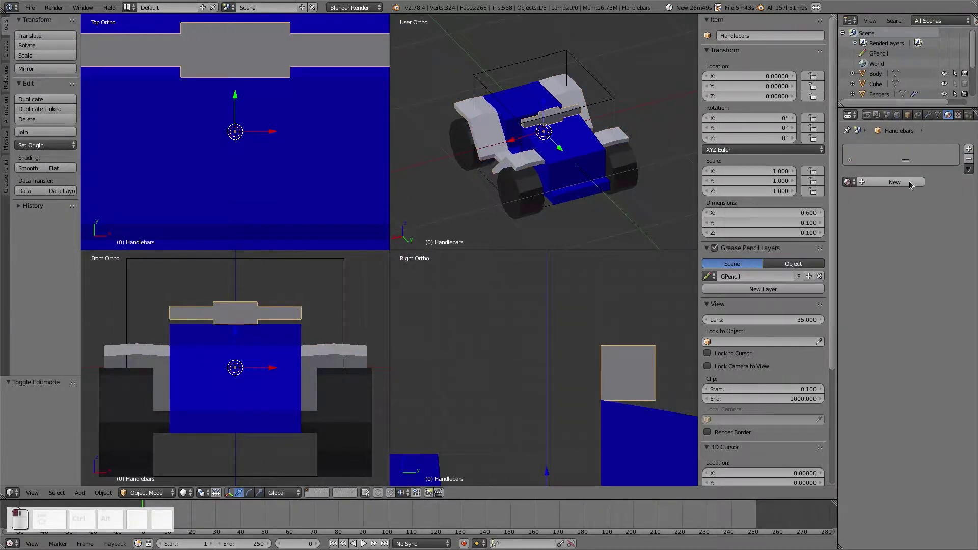
pyautogui.click(875, 185)
pyautogui.write('Hand')
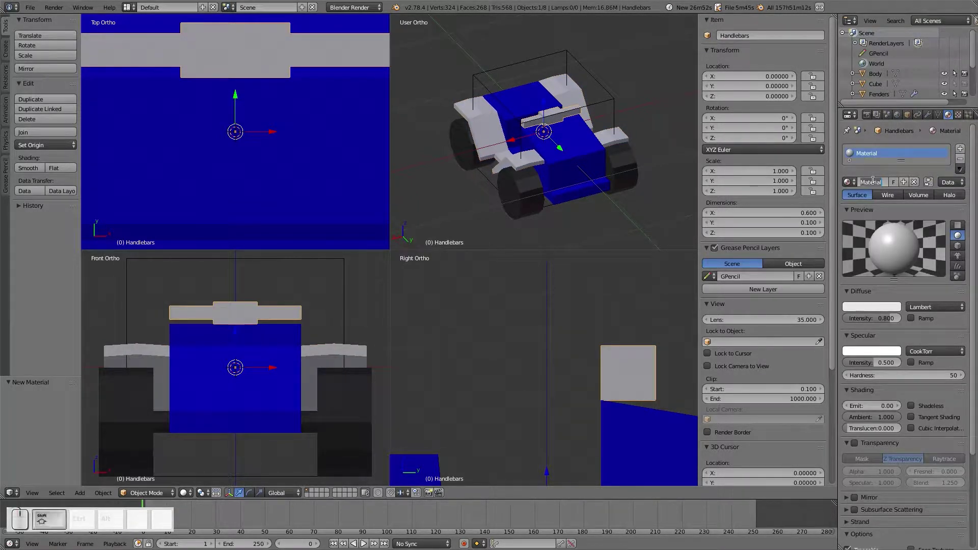
pyautogui.write('lebars')
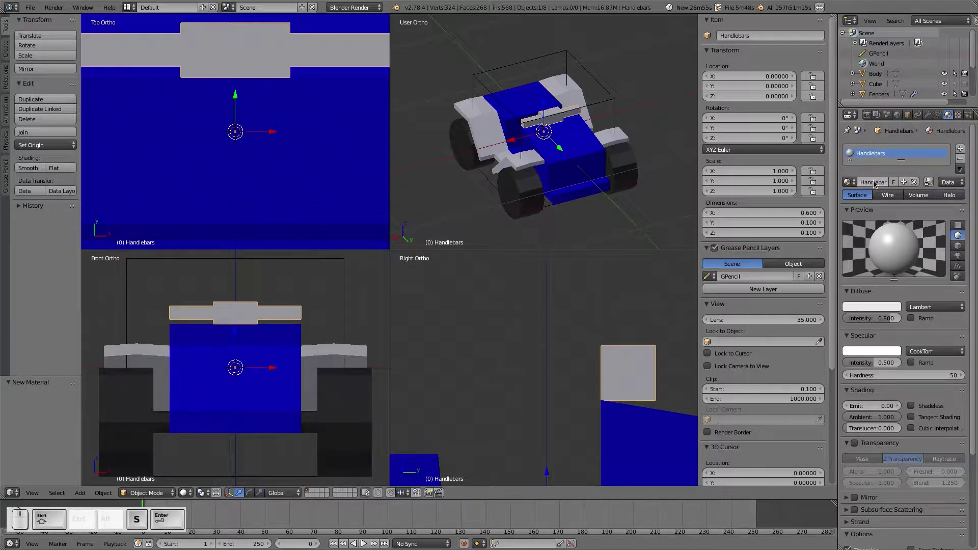
pyautogui.press('Return')
# Darken the Handlebars material's diffuse color to a dark gray
pyautogui.moveTo(502, 129); pyautogui.dragTo(591, 134, button='middle')
pyautogui.click(872, 307)
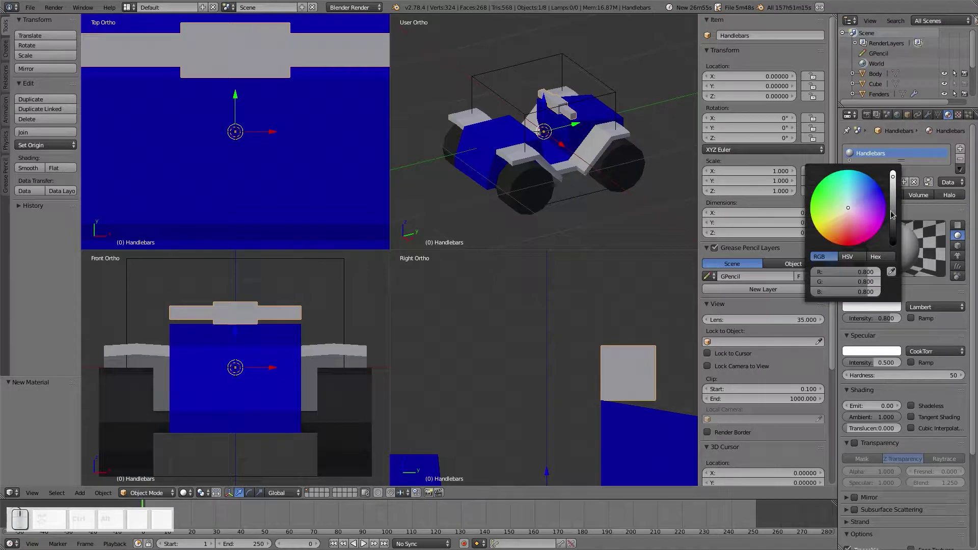
pyautogui.moveTo(893, 210); pyautogui.dragTo(892, 221)
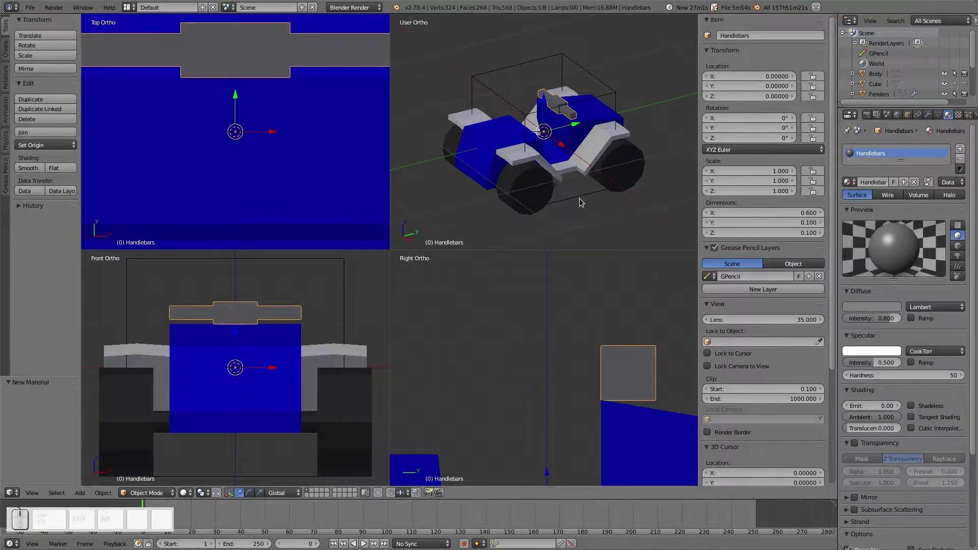
# Deselect everything and replace the quad view with a single enlarged user view of the whole model
pyautogui.press('a')
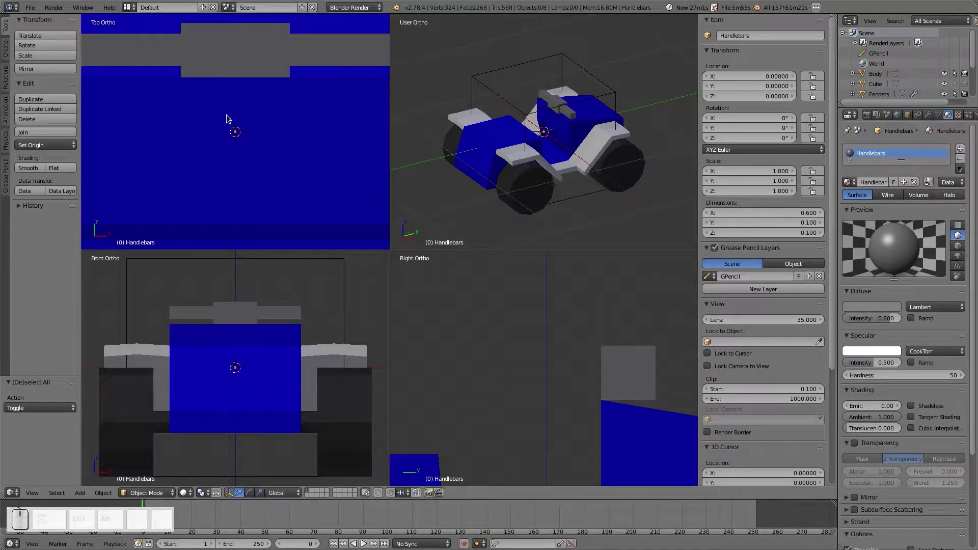
pyautogui.scroll(-4, 227, 119)
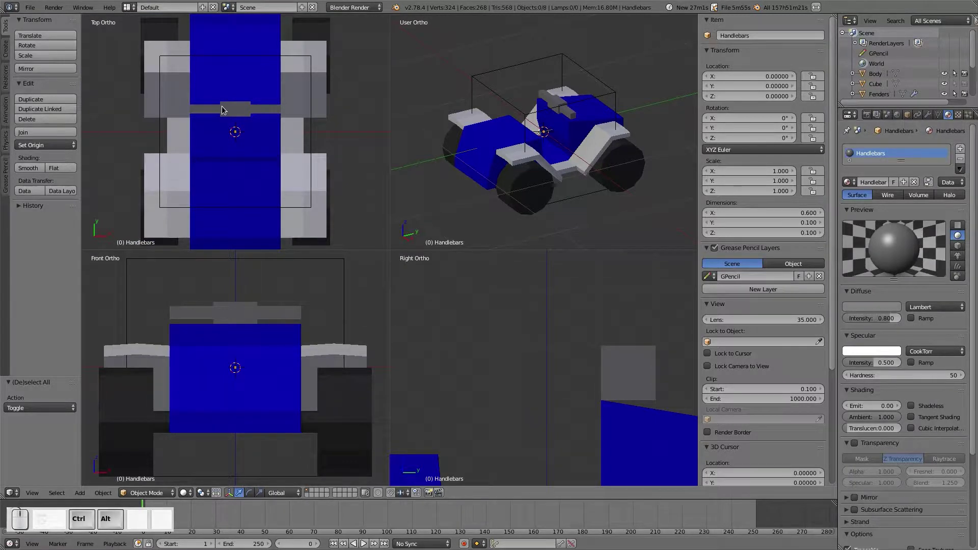
pyautogui.hotkey('ctrl', 'alt', 'q')
pyautogui.scroll(3, 418, 232)
pyautogui.scroll(-1, 418, 248)
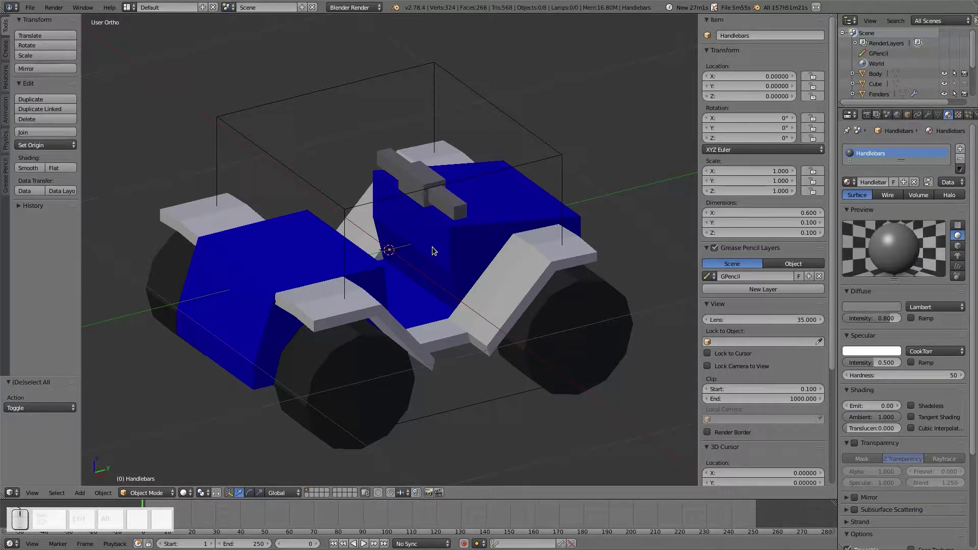
# Select the rear-left wheel, Wheel_RL, and insert a rotation keyframe for it at frame 0
pyautogui.rightClick(342, 362)
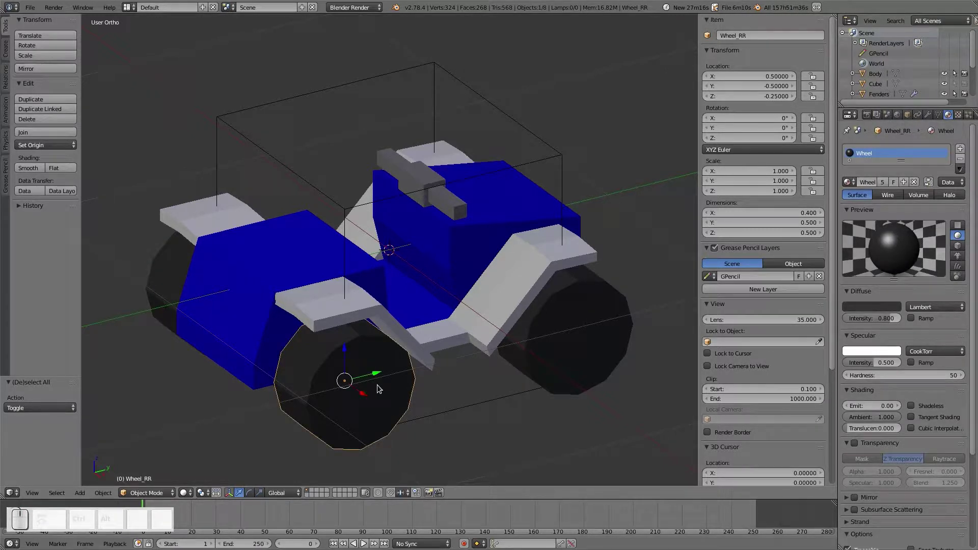
pyautogui.rightClick(617, 345)
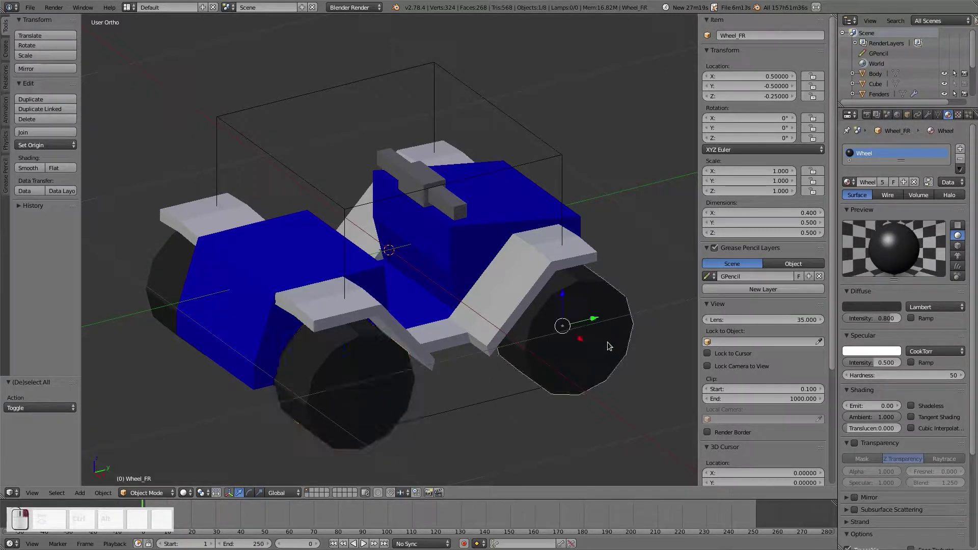
pyautogui.keyDown('shift'); pyautogui.rightClick(163, 270); pyautogui.keyUp('shift')
pyautogui.rightClick(344, 397)
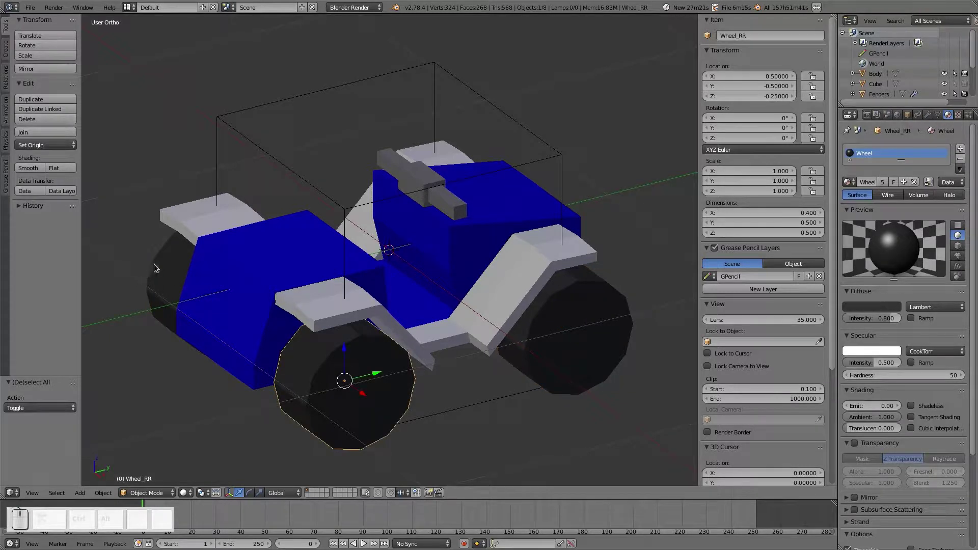
pyautogui.rightClick(165, 262)
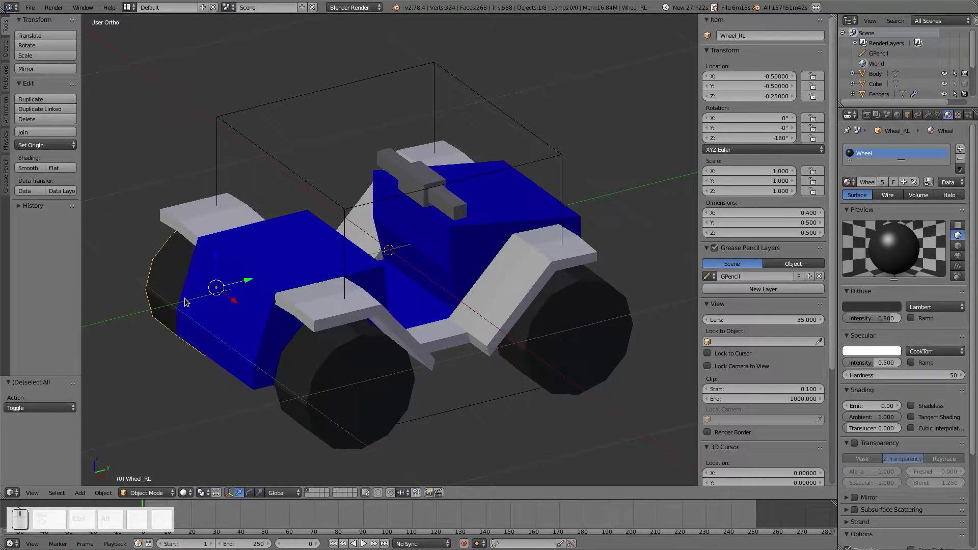
pyautogui.press('i')
pyautogui.click(219, 294)
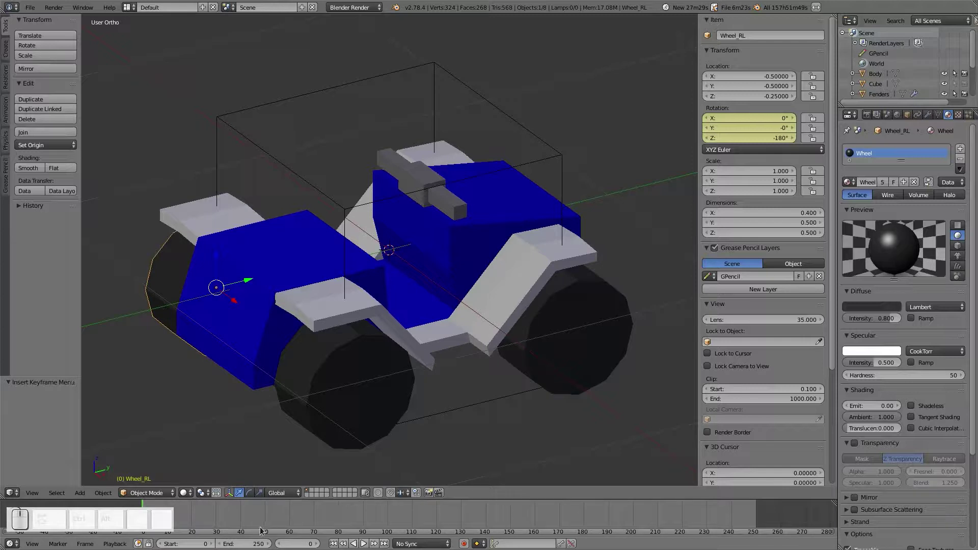
# At frame 40, set the rear-left wheel's X rotation to 360° and insert a rotation keyframe
pyautogui.click(240, 520)
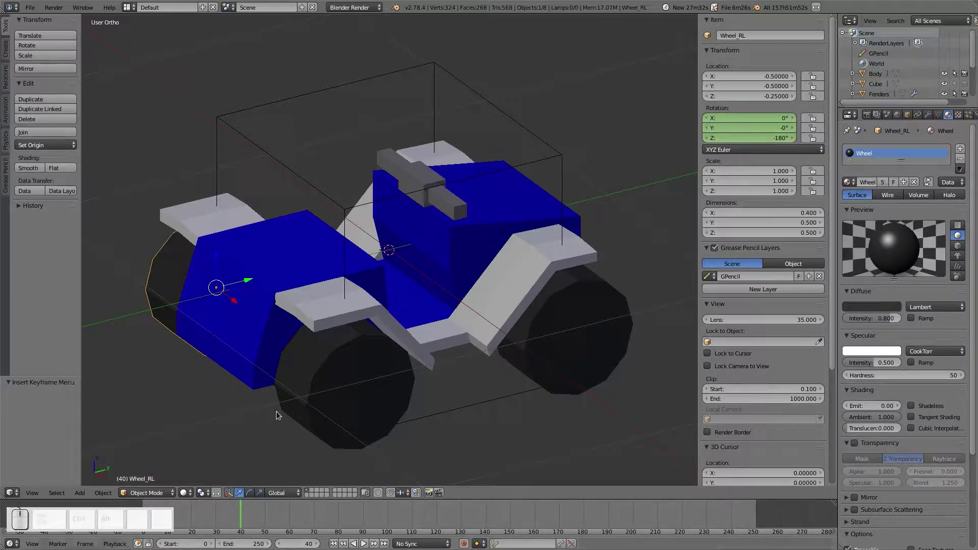
pyautogui.click(747, 118)
pyautogui.moveTo(748, 118); pyautogui.dragTo(738, 118)
pyautogui.click(738, 120)
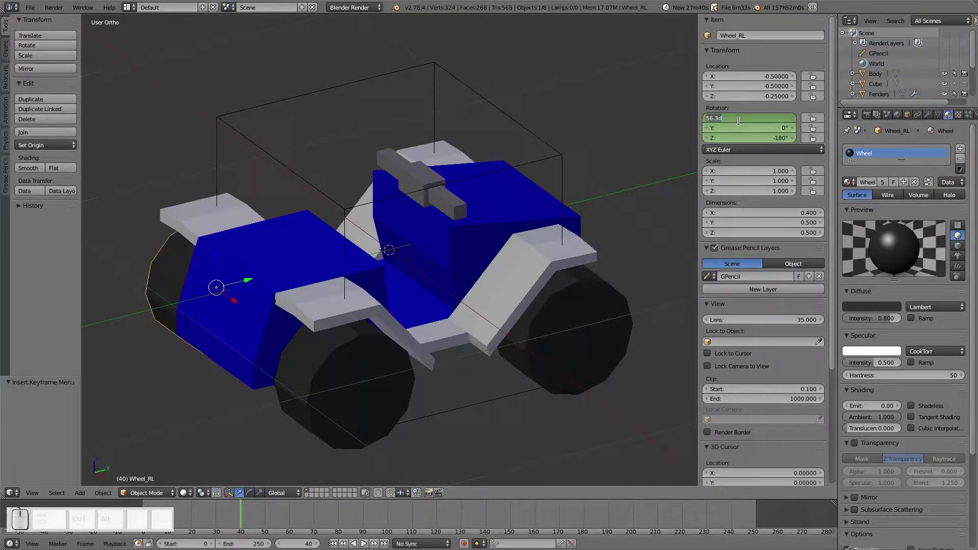
pyautogui.write('360')
pyautogui.press('Return')
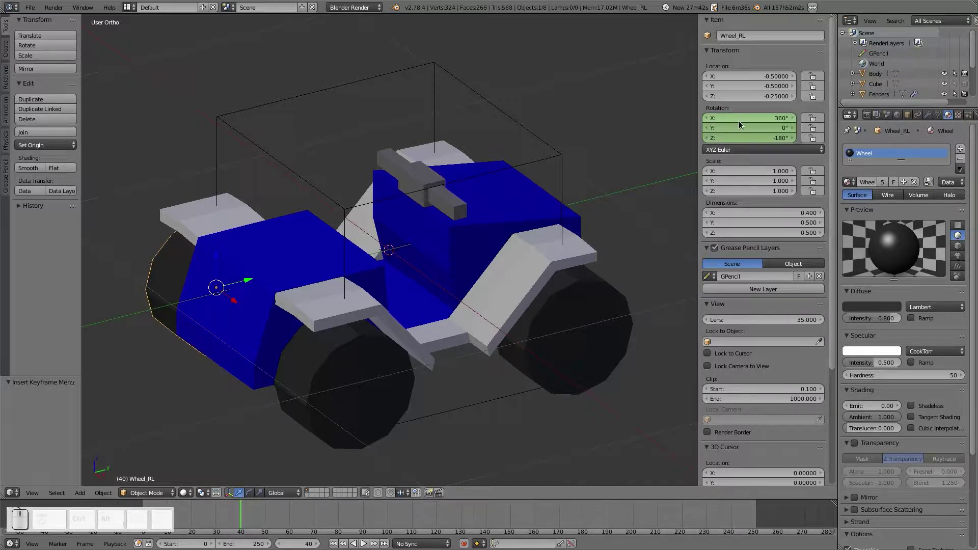
pyautogui.press('i')
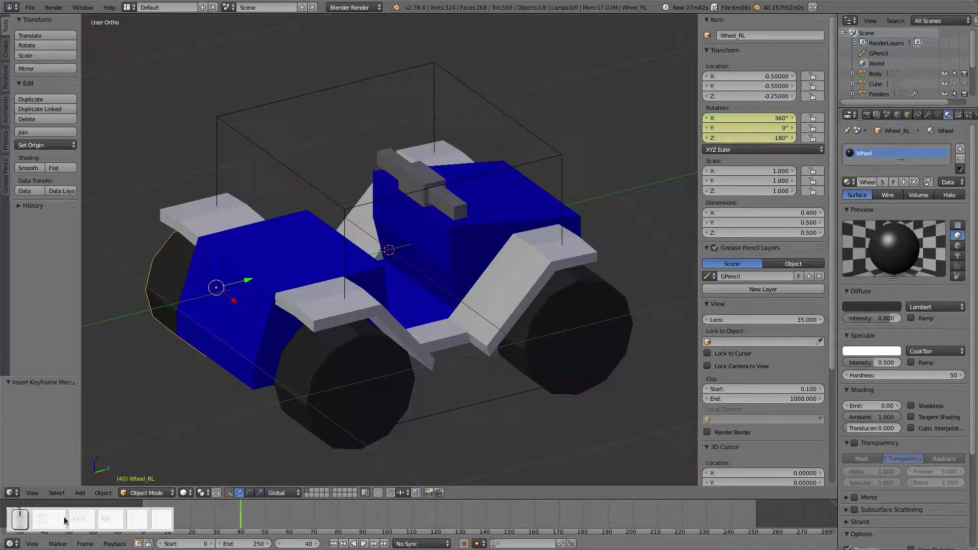
# Deselect the wheel, preview its rotation from the other side of the model, and return to frame 0
pyautogui.moveTo(266, 527); pyautogui.dragTo(377, 530, button='middle')
pyautogui.moveTo(387, 316); pyautogui.dragTo(317, 323, button='middle')
pyautogui.press('a')
pyautogui.moveTo(240, 517); pyautogui.dragTo(360, 511)
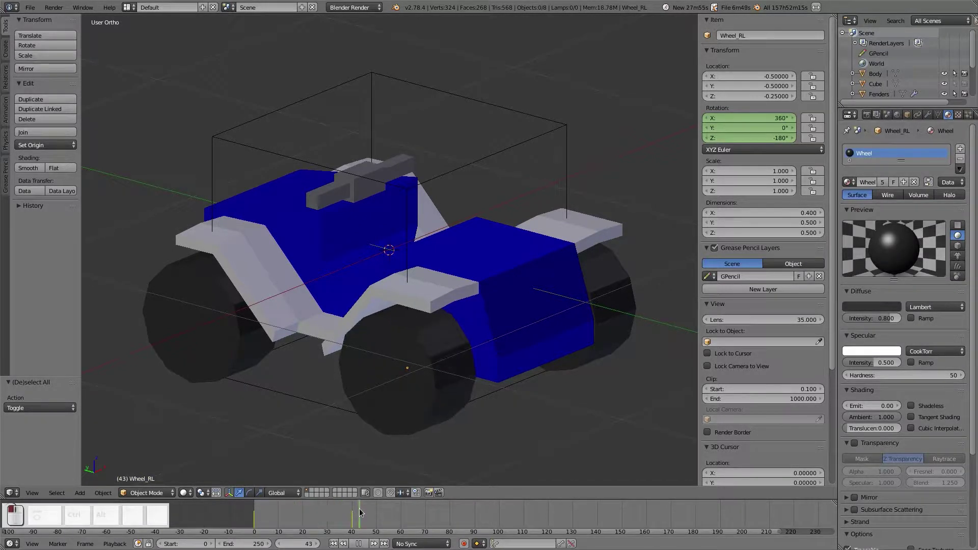
pyautogui.hotkey('shift', 'Left')
# Select the rear-left, rear-right and front-right wheels, and add a Copy Rotation constraint targeting Wheel_RL to the active Wheel_FR
pyautogui.rightClick(362, 379)
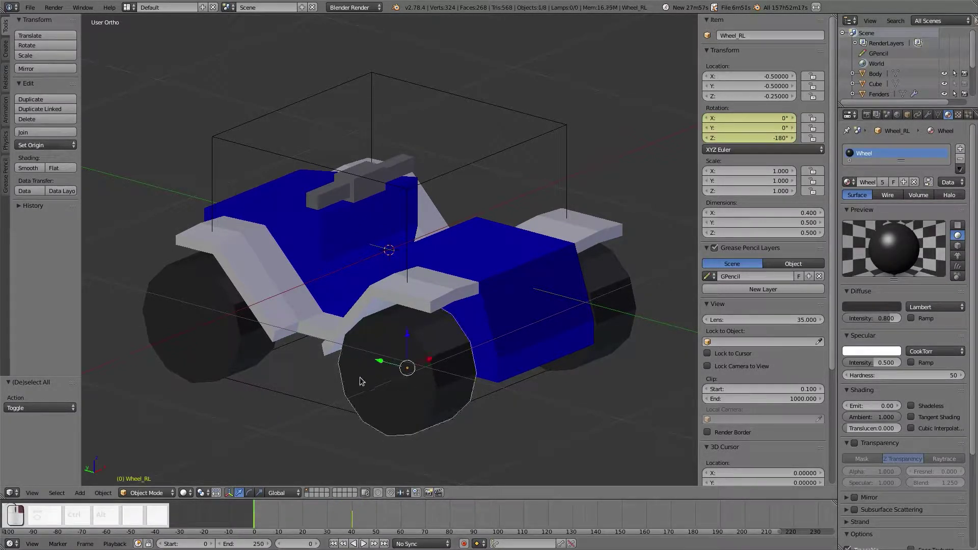
pyautogui.keyDown('shift'); pyautogui.rightClick(619, 299); pyautogui.keyUp('shift')
pyautogui.moveTo(564, 316); pyautogui.dragTo(428, 316, button='middle')
pyautogui.keyDown('shift'); pyautogui.rightClick(505, 369); pyautogui.keyUp('shift')
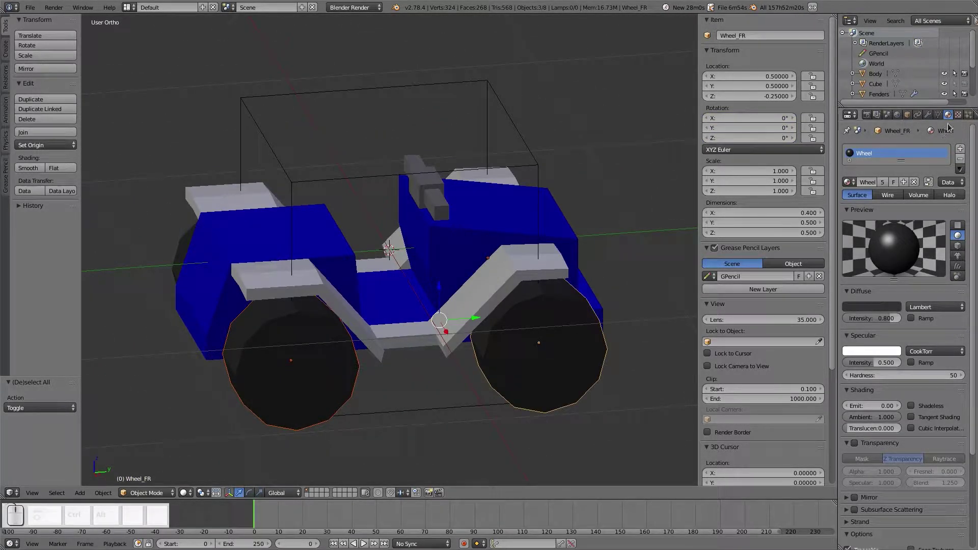
pyautogui.click(928, 114)
pyautogui.click(900, 149)
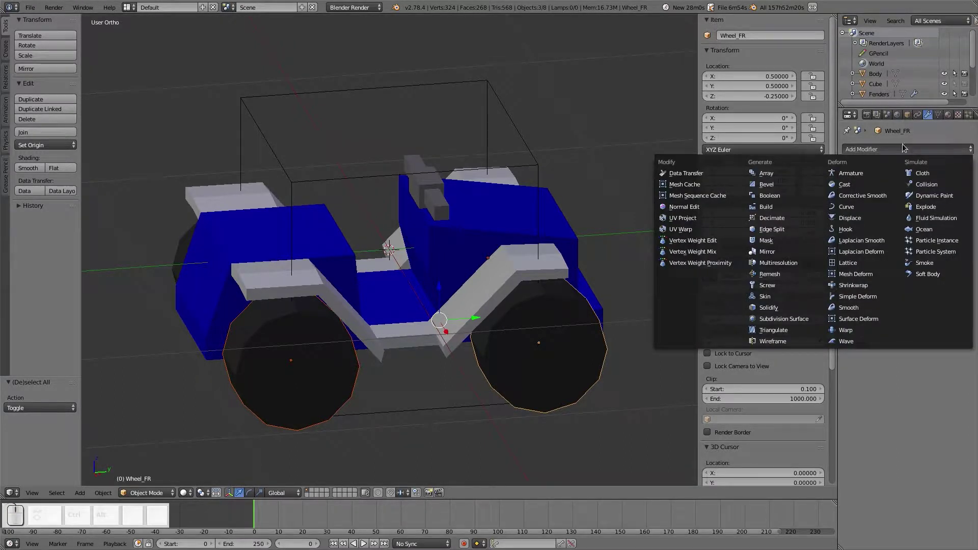
pyautogui.click(918, 115)
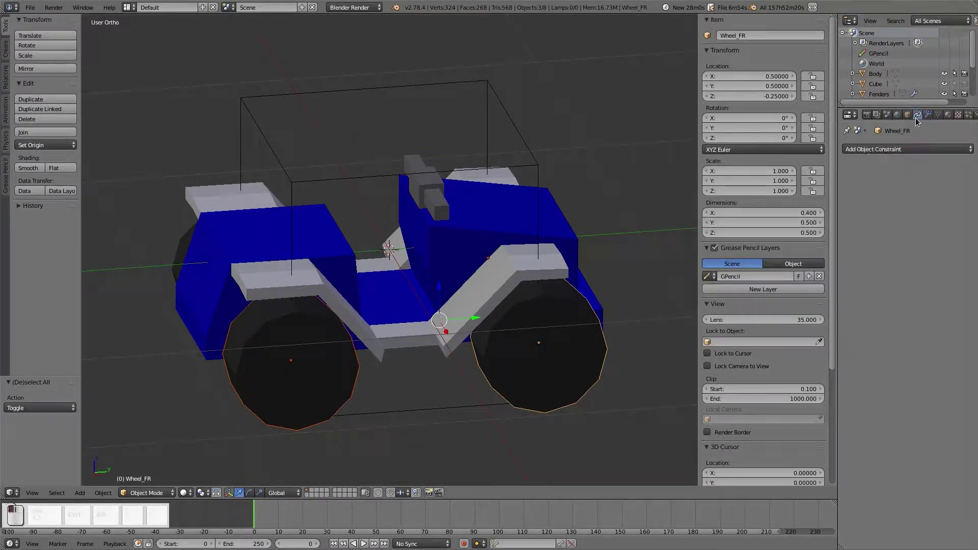
pyautogui.click(914, 151)
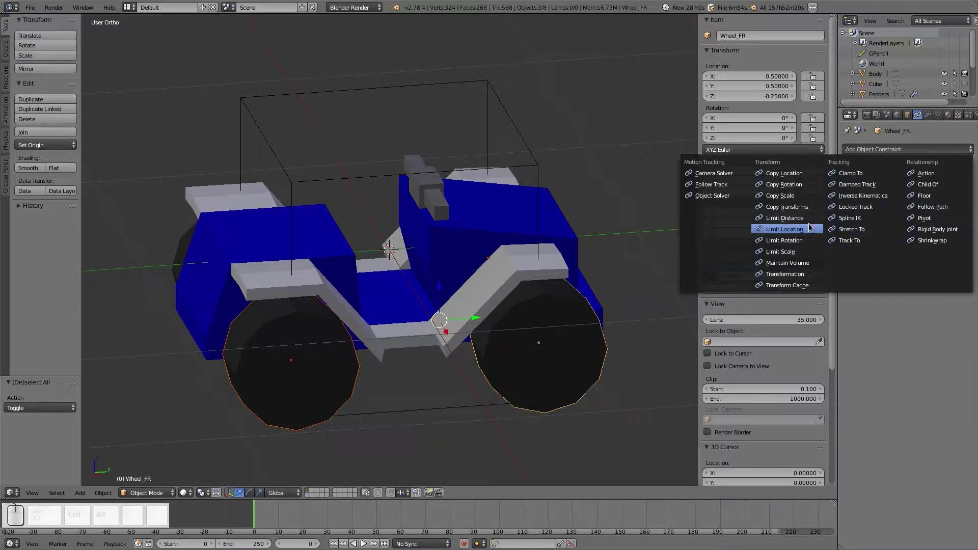
pyautogui.click(785, 184)
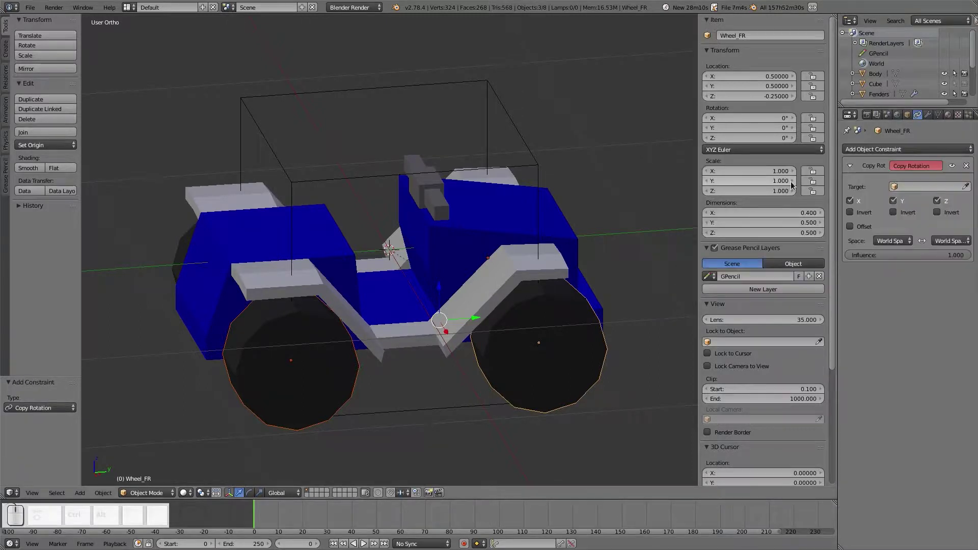
pyautogui.click(926, 190)
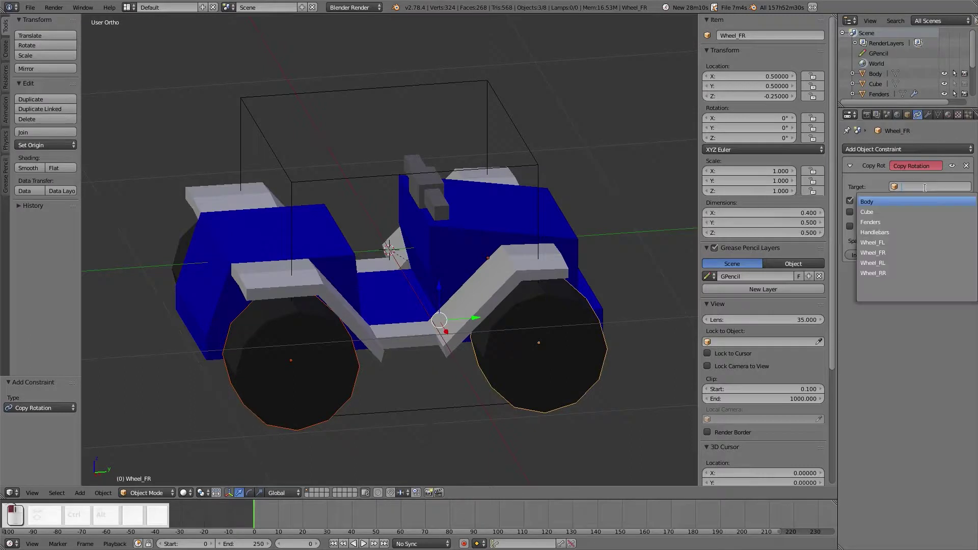
pyautogui.click(894, 264)
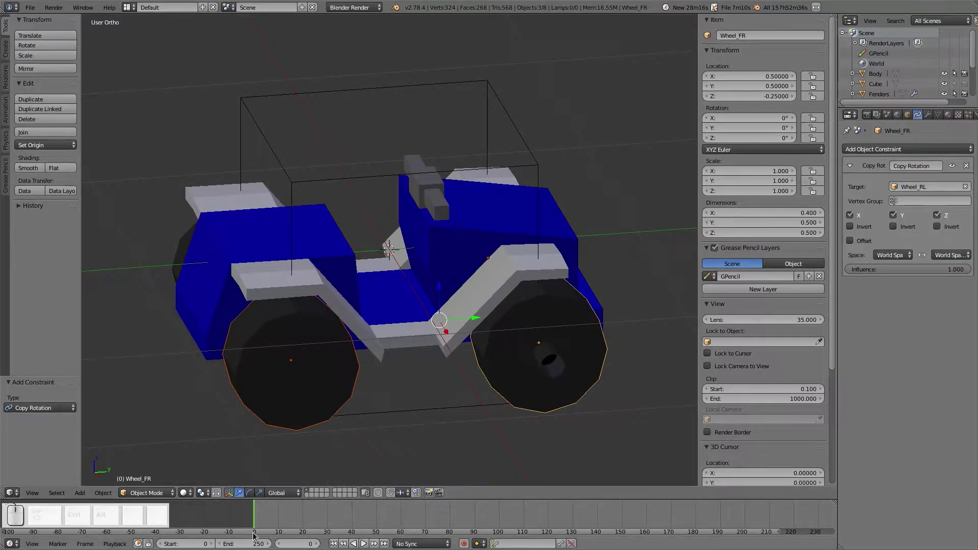
# Limit Wheel_FR's Copy Rotation constraint to the X axis and step through the first frames to check the wheel's rotation
pyautogui.moveTo(264, 521)
pyautogui.mouseDown()
pyautogui.moveTo(372, 522)
pyautogui.moveTo(247, 525)
pyautogui.mouseUp()
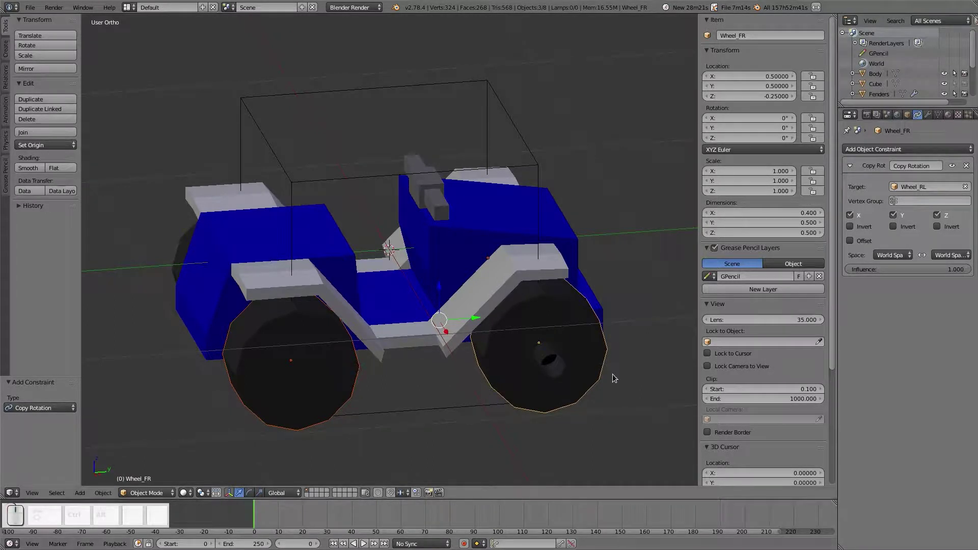
pyautogui.click(940, 220)
pyautogui.moveTo(281, 520); pyautogui.dragTo(259, 517)
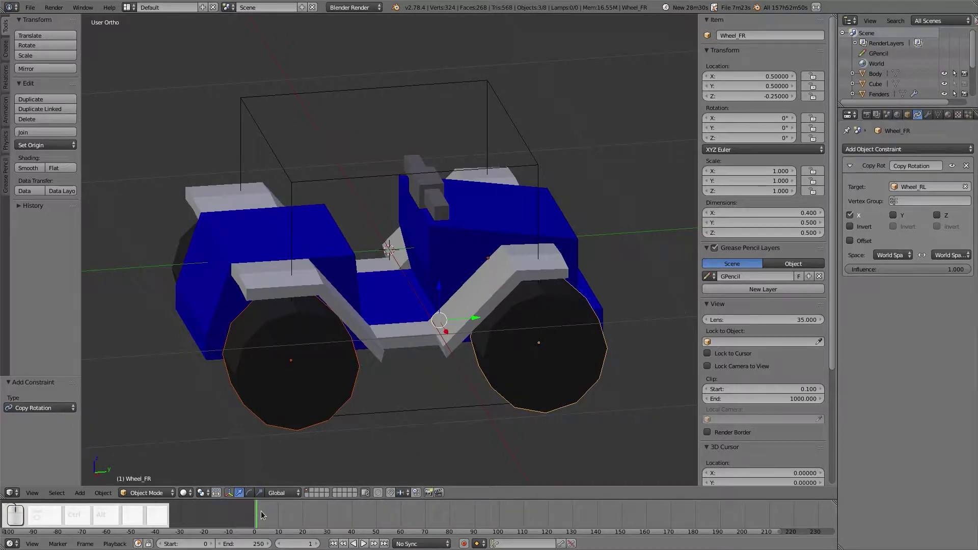
pyautogui.press('Right')
pyautogui.press('Right')
pyautogui.press('Right')
pyautogui.press('Right')
pyautogui.press('Right')
pyautogui.press('Right')
pyautogui.press('Right')
pyautogui.press('Right')
pyautogui.press('Right')
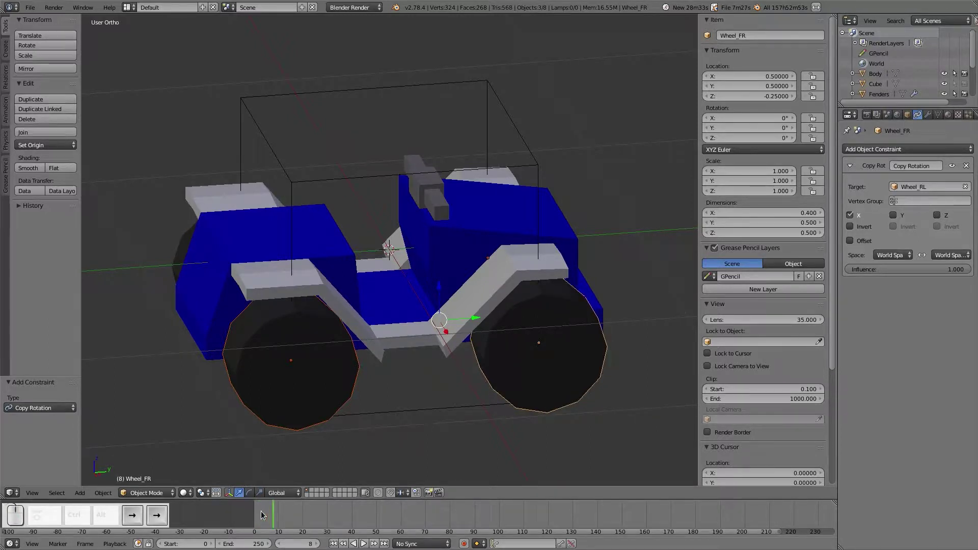
# Invert the X axis of Wheel_FR's Copy Rotation constraint and step forward through the frames to frame 18
pyautogui.click(850, 226)
pyautogui.press('Right')
pyautogui.press('Right')
pyautogui.press('Right')
pyautogui.press('Right')
pyautogui.press('Right')
pyautogui.press('Right')
pyautogui.press('Right')
pyautogui.press('Right')
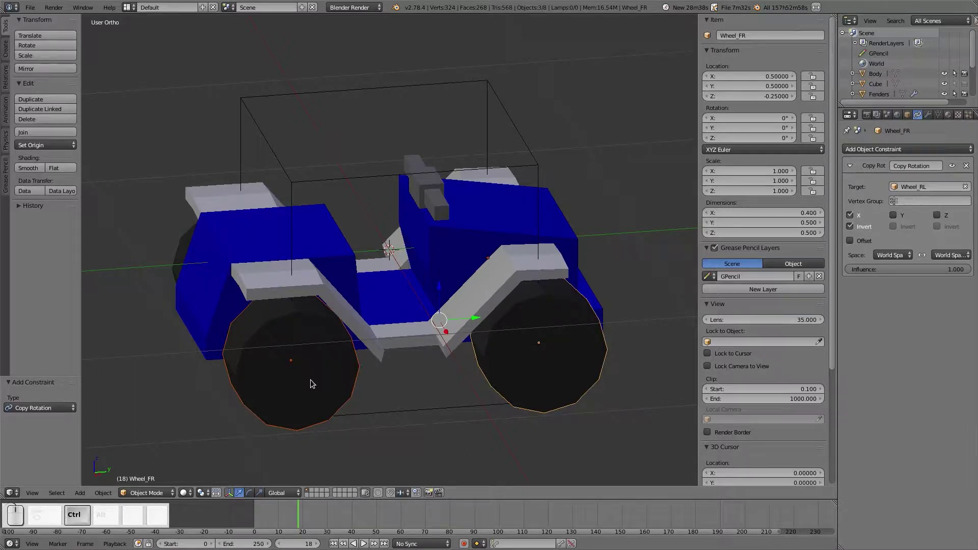
pyautogui.hotkey('ctrl', 'l')
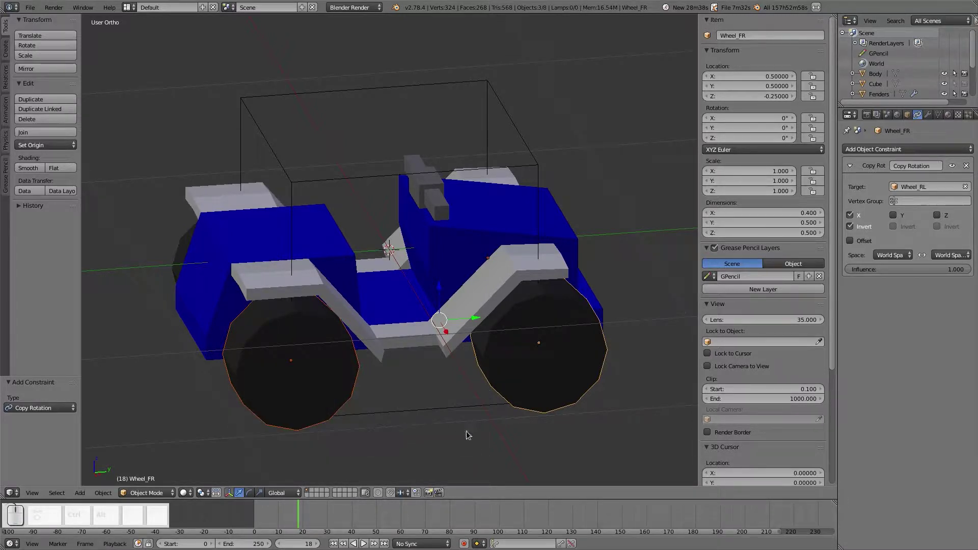
pyautogui.click(490, 428)
# Add a Copy Rotation constraint to the rear-right wheel, Wheel_RR, limited to the X axis and inverted
pyautogui.rightClick(341, 377)
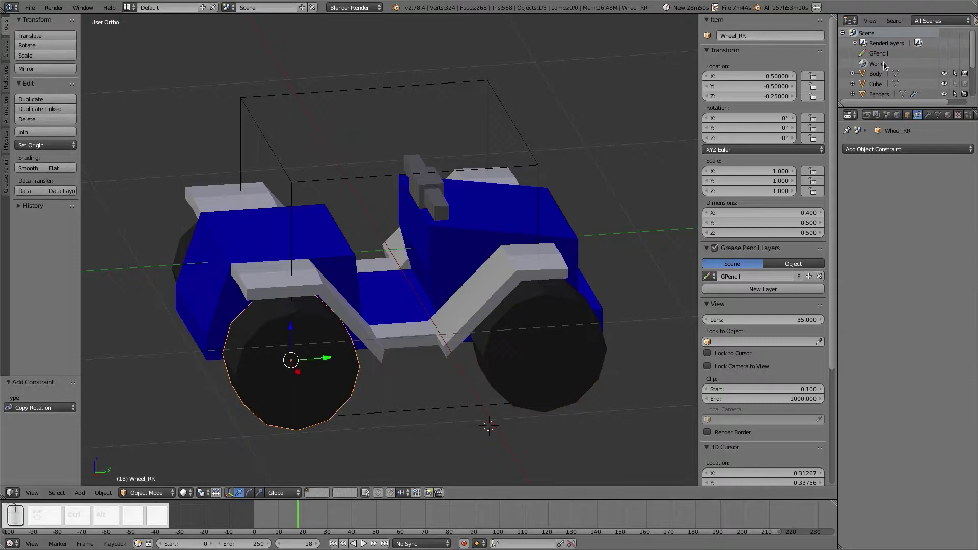
pyautogui.click(895, 149)
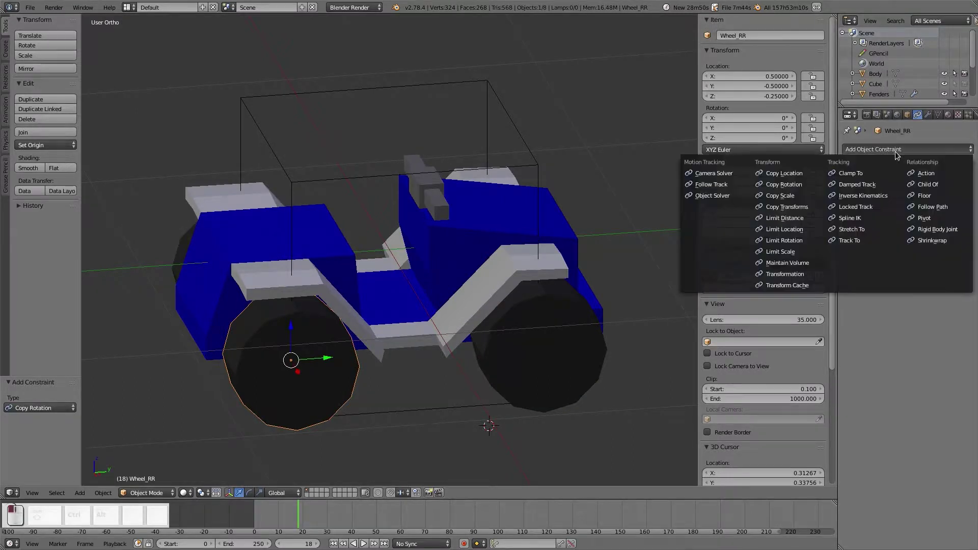
pyautogui.click(778, 186)
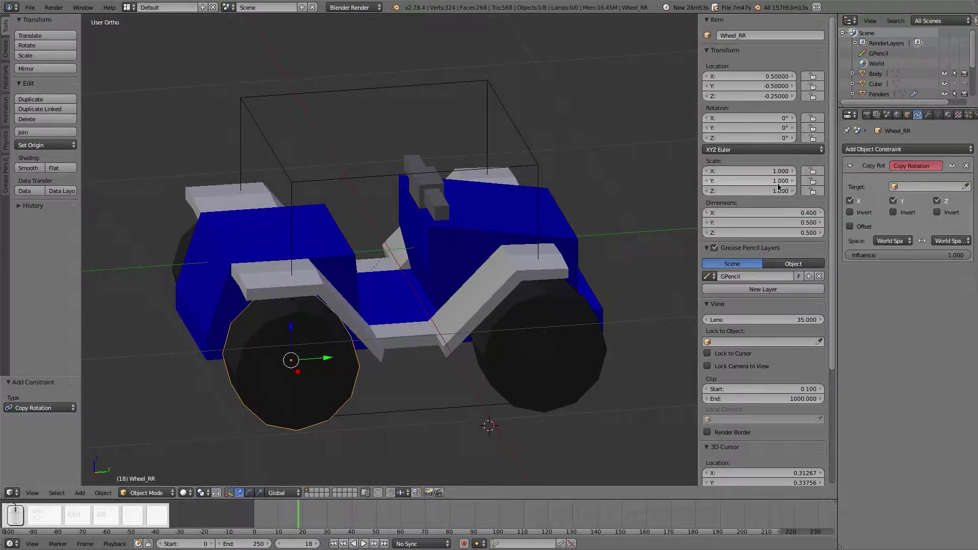
pyautogui.click(895, 202)
pyautogui.click(939, 202)
pyautogui.click(850, 212)
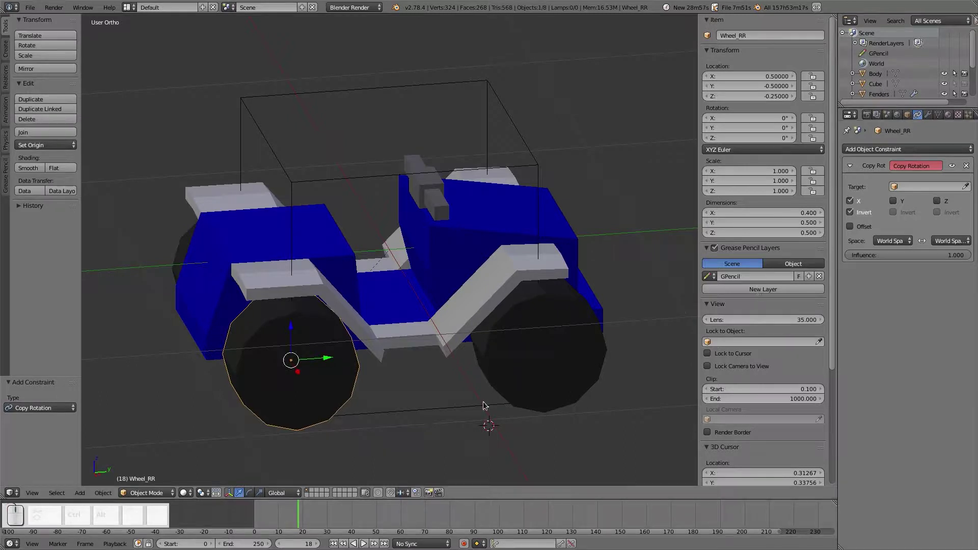
# Set the target of Wheel_RR's Copy Rotation constraint to Wheel_RL and scrub the timeline to frame 14 to check the motion
pyautogui.hotkey('alt', 'a')
pyautogui.click(253, 520)
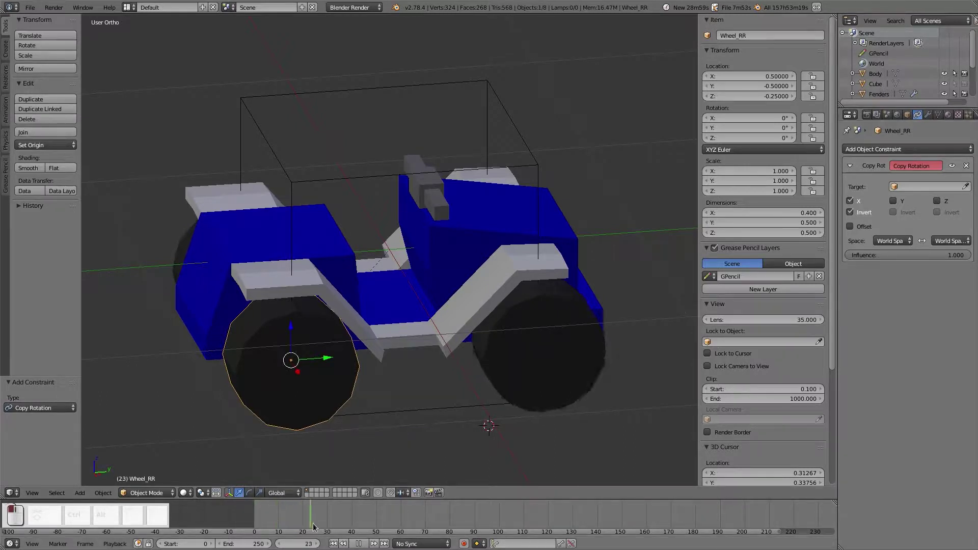
pyautogui.press('Escape')
pyautogui.click(905, 188)
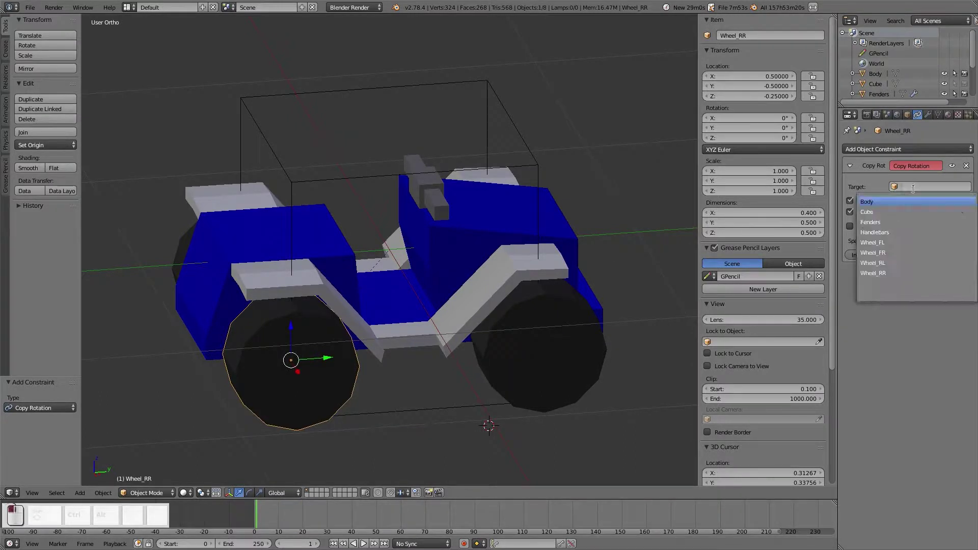
pyautogui.press('Escape')
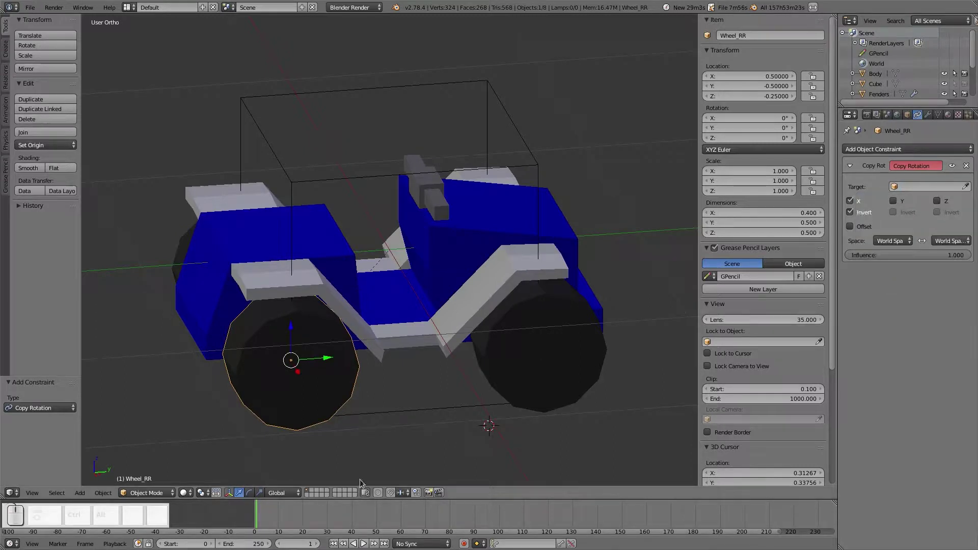
pyautogui.click(908, 187)
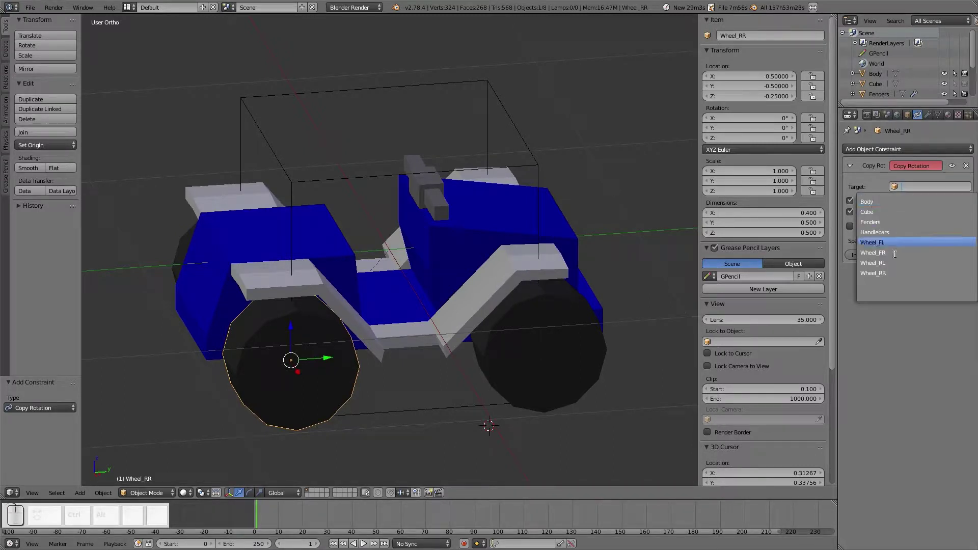
pyautogui.click(877, 262)
pyautogui.moveTo(255, 523); pyautogui.dragTo(288, 512)
# Add a Copy Rotation constraint to Wheel_FL, targeting Wheel_RL on the X axis only, and preview the animation
pyautogui.moveTo(321, 472); pyautogui.dragTo(509, 344, button='middle')
pyautogui.rightClick(509, 344)
pyautogui.click(870, 152)
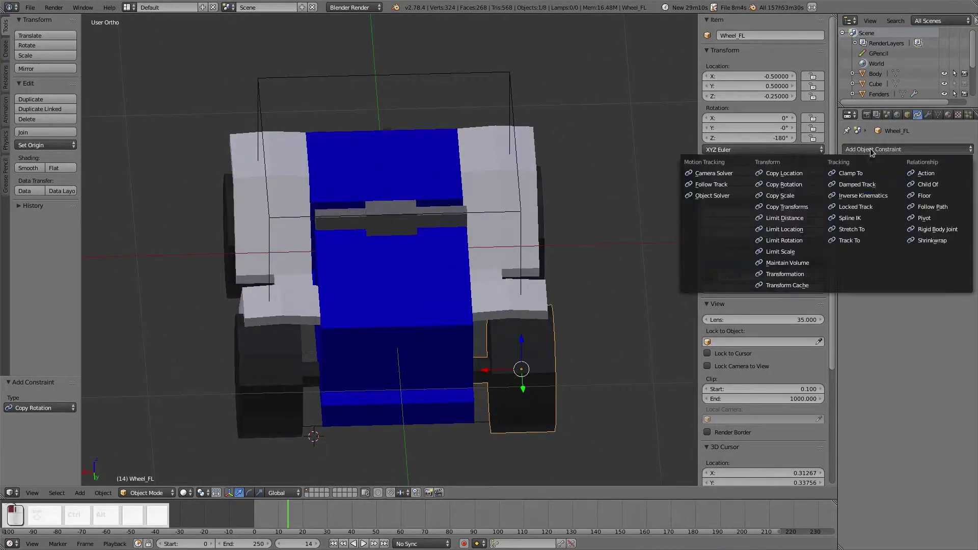
pyautogui.click(785, 185)
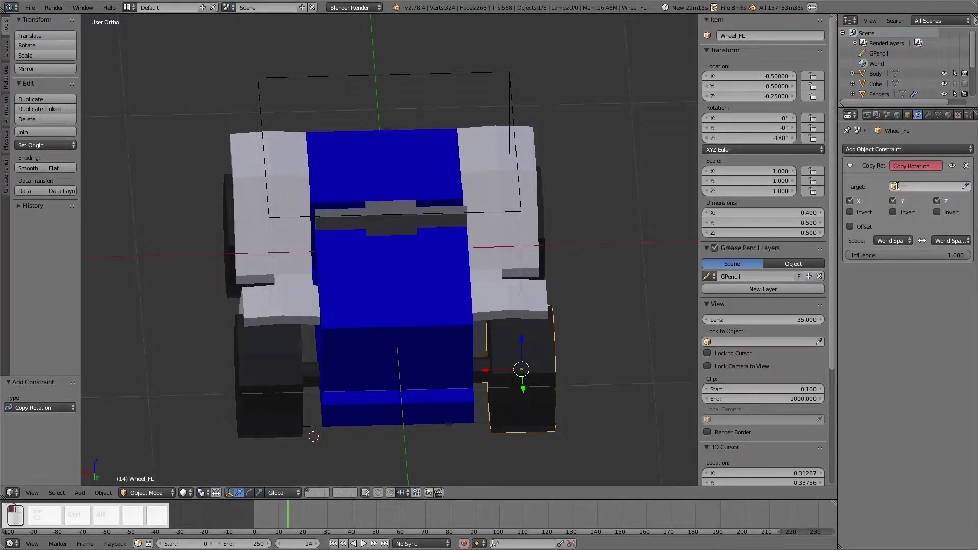
pyautogui.click(918, 186)
pyautogui.click(875, 263)
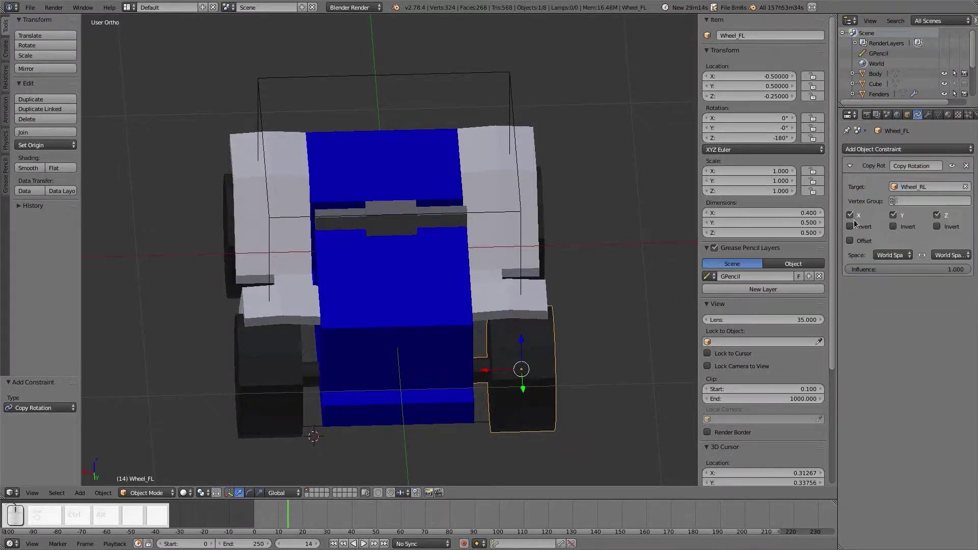
pyautogui.click(894, 215)
pyautogui.click(937, 215)
pyautogui.hotkey('alt', 'a')
pyautogui.click(272, 519)
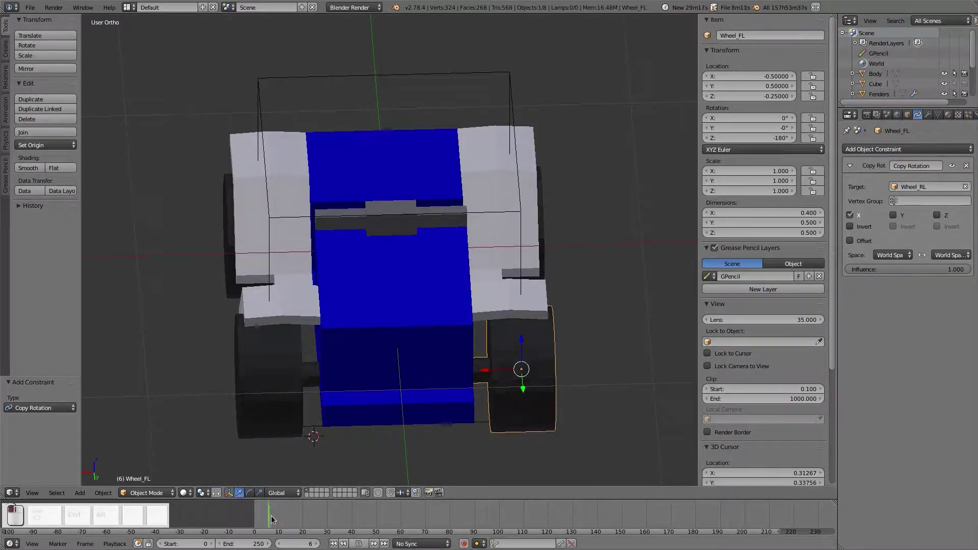
pyautogui.hotkey('alt', 'a')
# Select the front-right, rear-right and front-left wheels in turn and compare their rotation values and constraints
pyautogui.moveTo(362, 326); pyautogui.dragTo(457, 355, button='middle')
pyautogui.rightClick(465, 366)
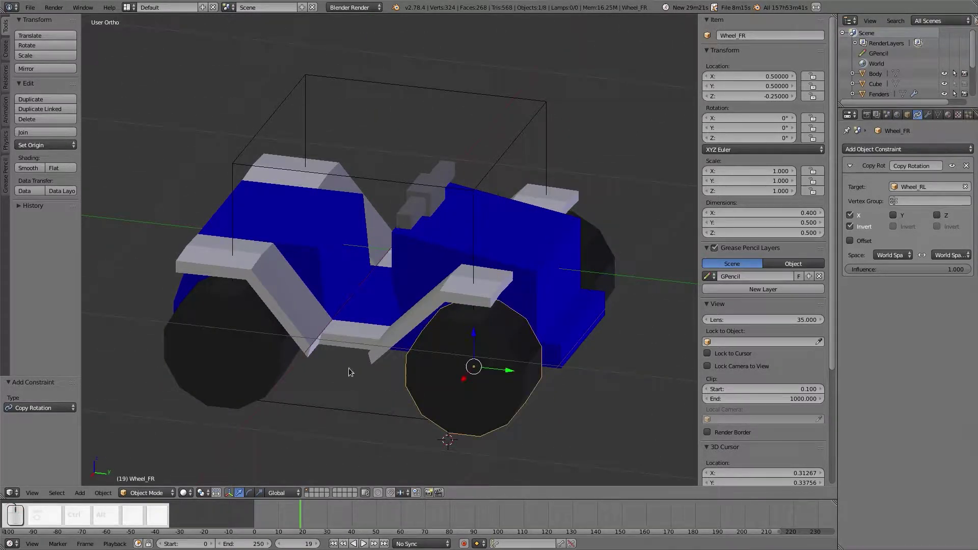
pyautogui.rightClick(242, 359)
pyautogui.rightClick(599, 259)
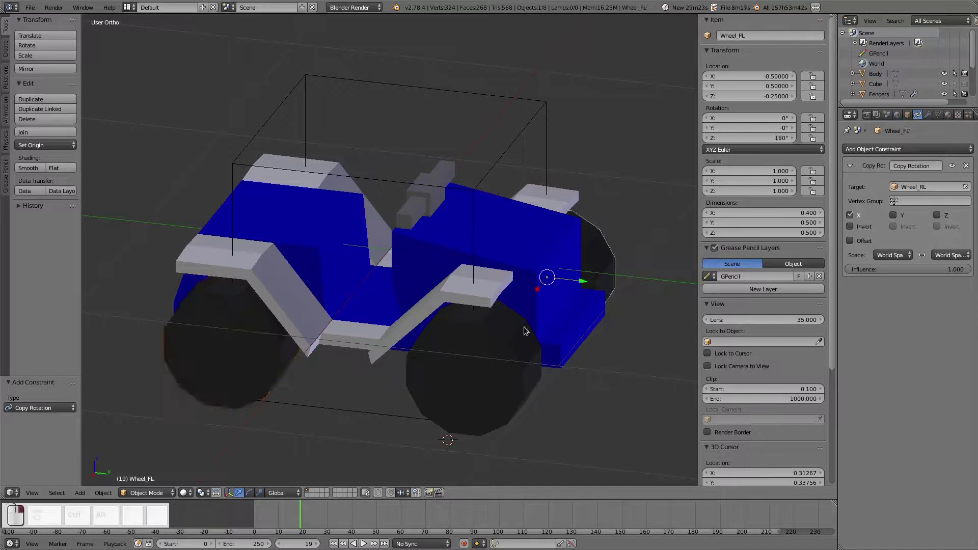
pyautogui.rightClick(483, 369)
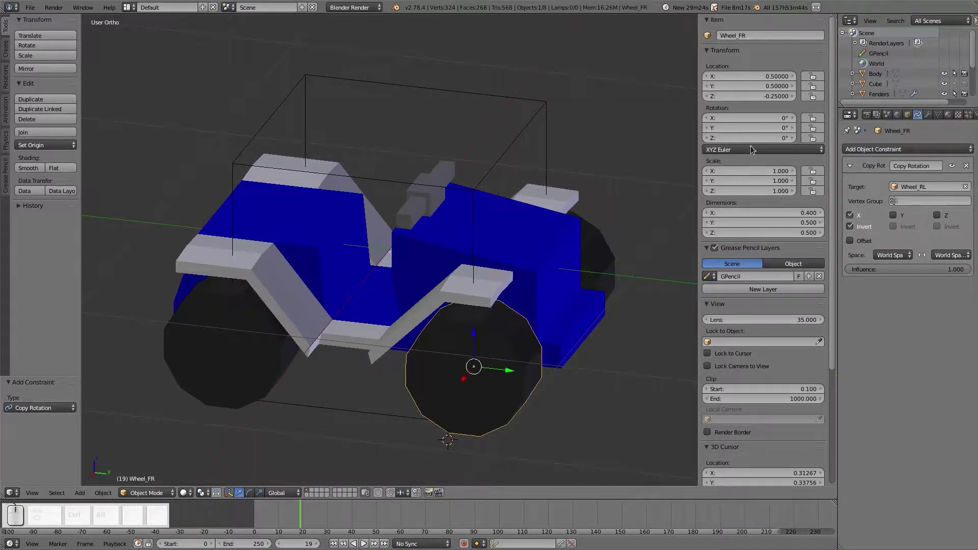
pyautogui.rightClick(601, 259)
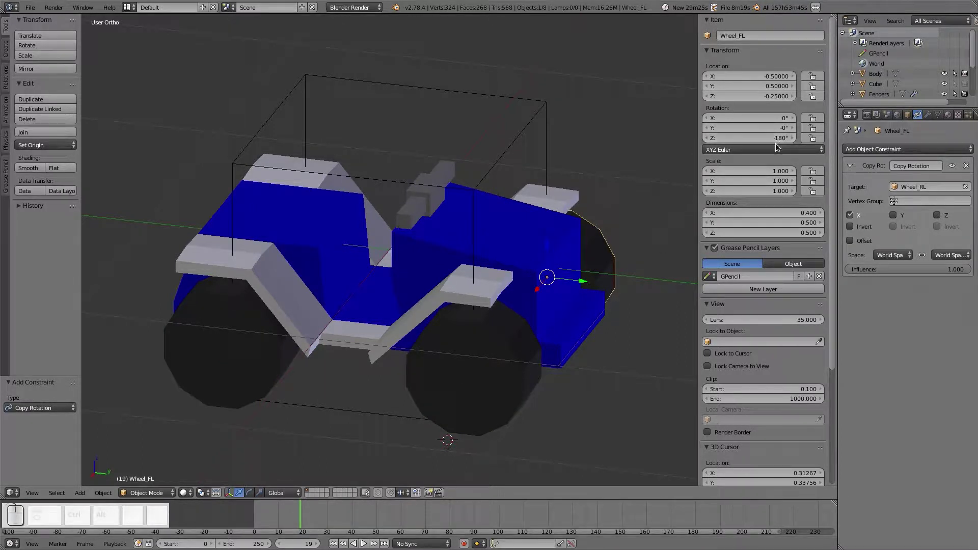
pyautogui.moveTo(484, 280); pyautogui.dragTo(347, 284, button='middle')
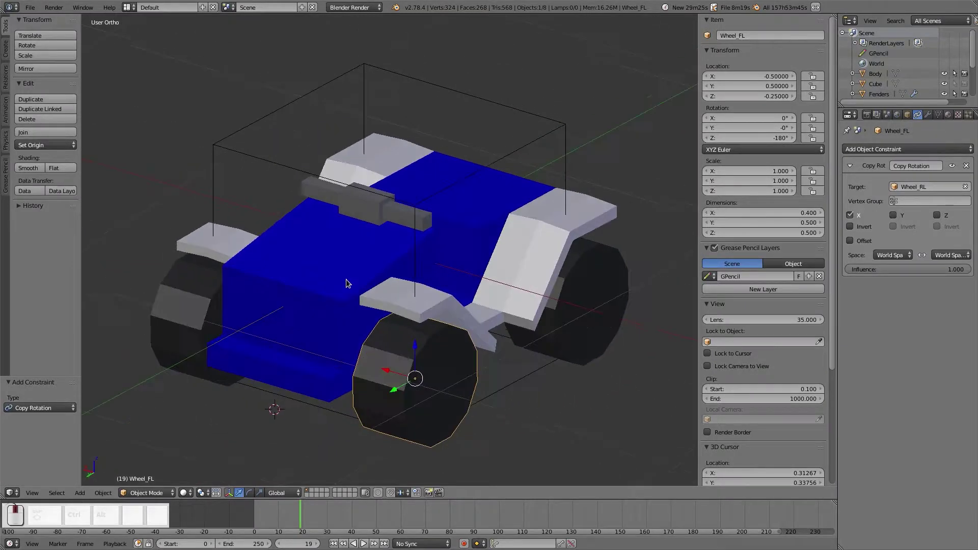
# Apply only the rotation of the rear-left and front-left wheels, Wheel_RL and Wheel_FL, using Apply Object Transform
pyautogui.rightClick(606, 313)
pyautogui.rightClick(579, 331)
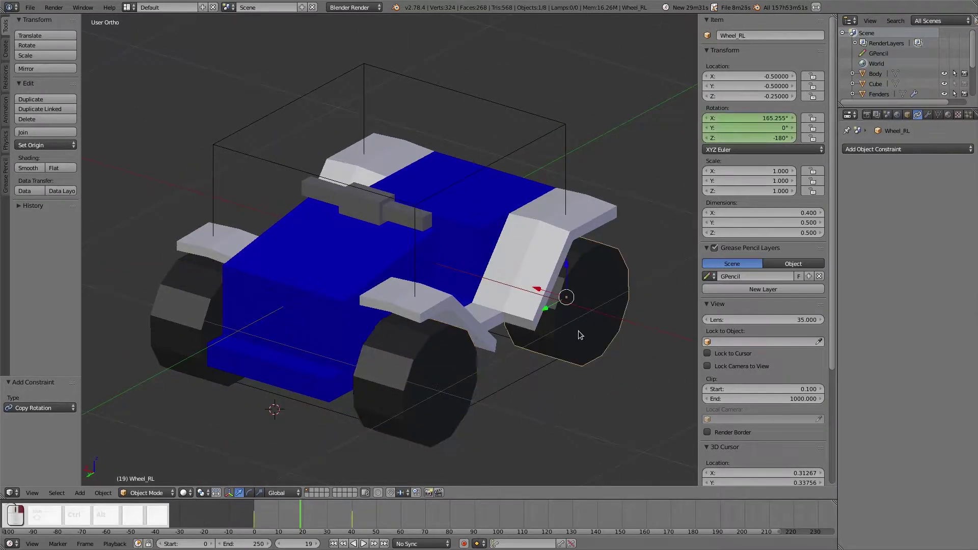
pyautogui.keyDown('shift'); pyautogui.rightClick(451, 418); pyautogui.keyUp('shift')
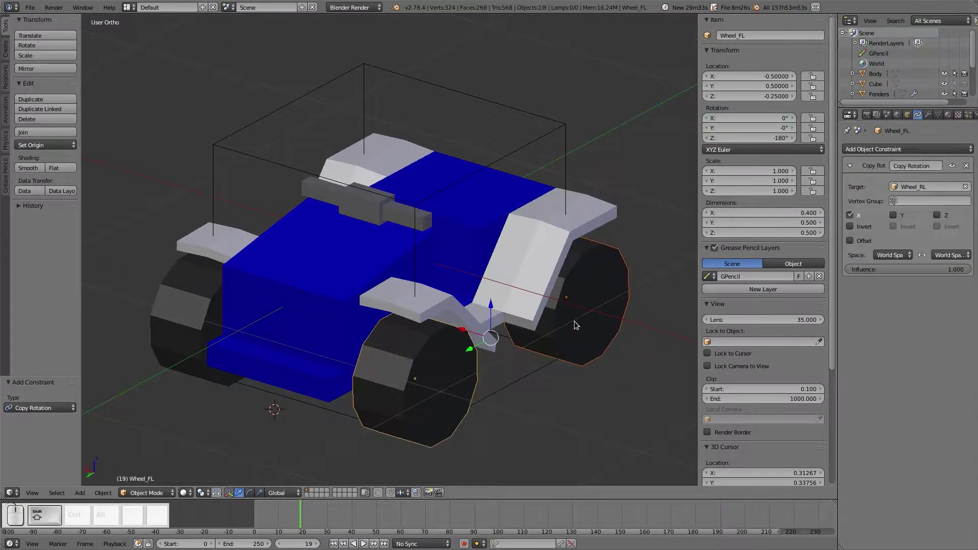
pyautogui.press('space')
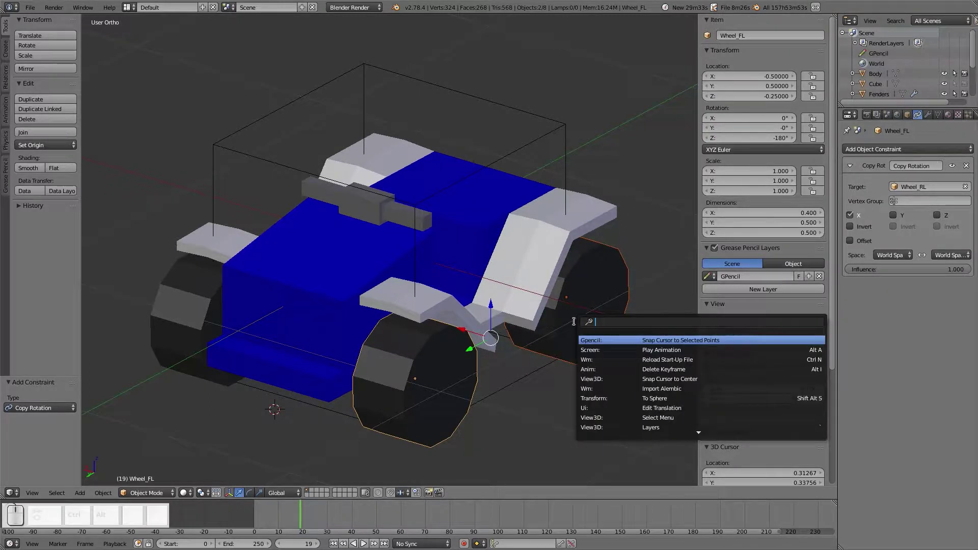
pyautogui.write('appl')
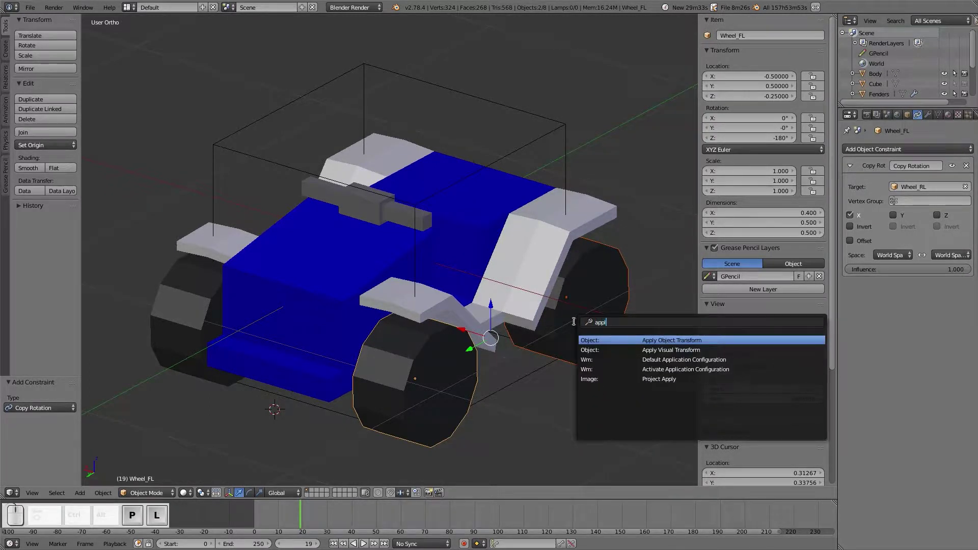
pyautogui.write('y')
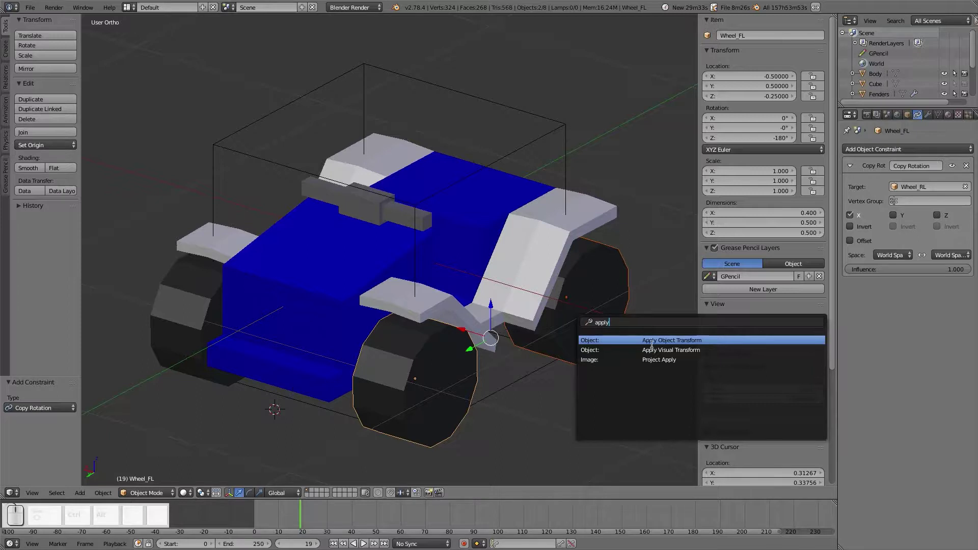
pyautogui.click(686, 340)
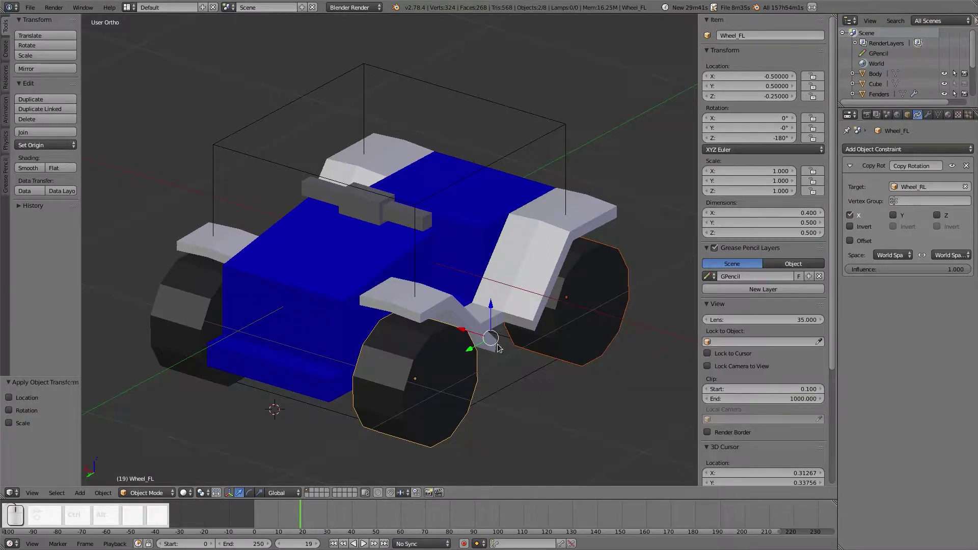
pyautogui.click(9, 411)
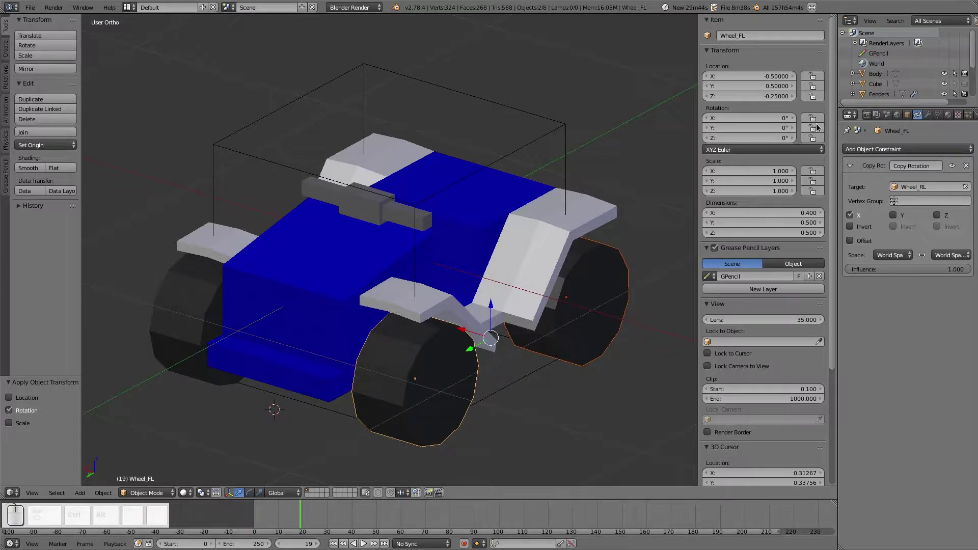
# Play and scrub the animation from both sides of the jeep to check how the wheels turn, including Wheel_RR
pyautogui.hotkey('alt', 'a')
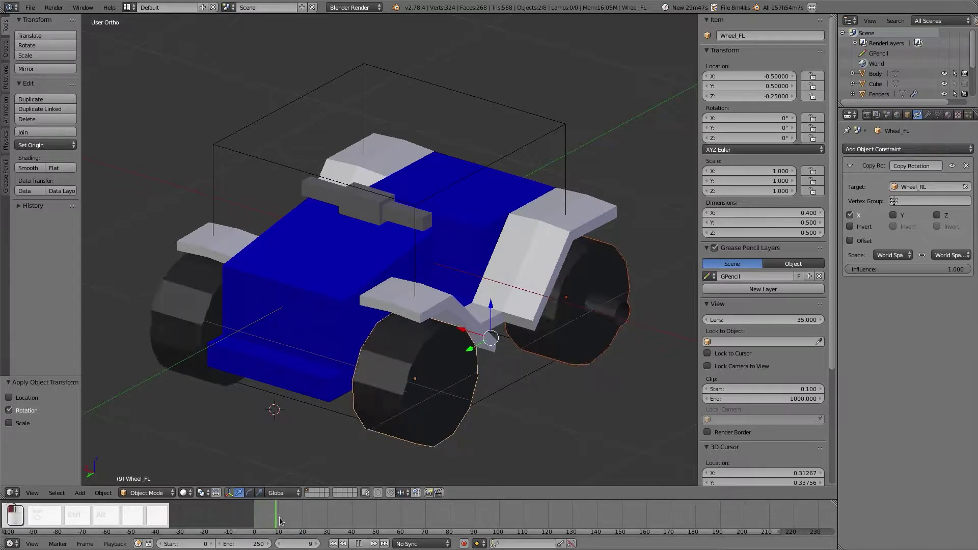
pyautogui.click(301, 521)
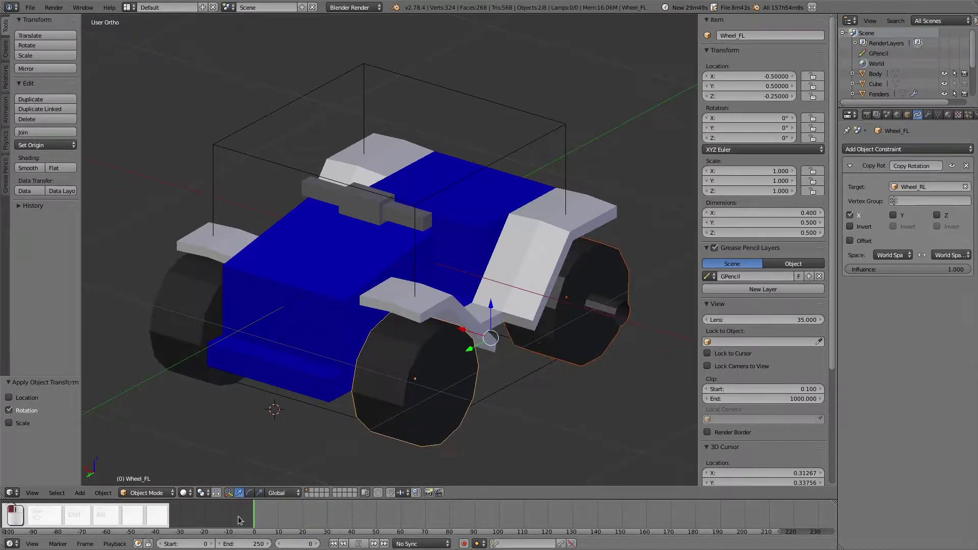
pyautogui.press('Escape')
pyautogui.moveTo(316, 327); pyautogui.dragTo(371, 360, button='middle')
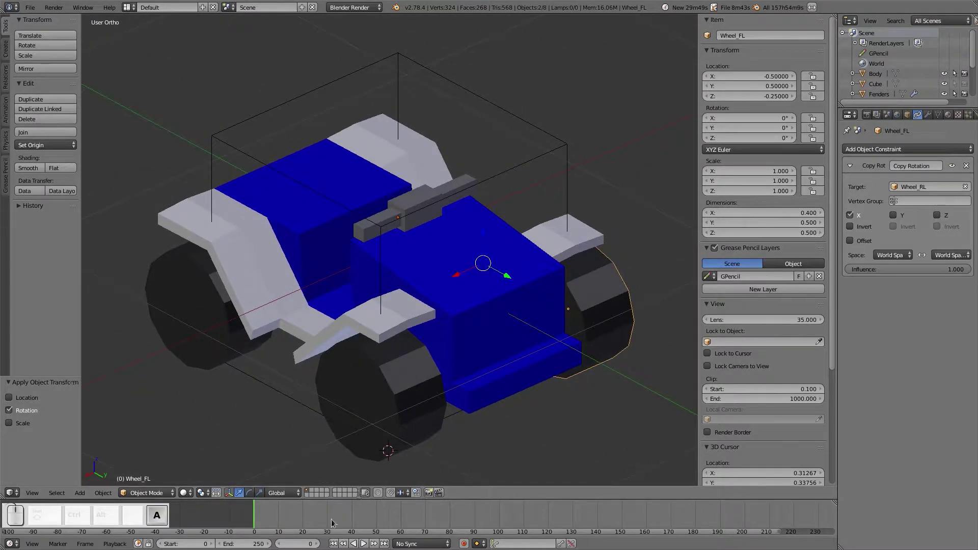
pyautogui.rightClick(231, 332)
pyautogui.hotkey('alt', 'a')
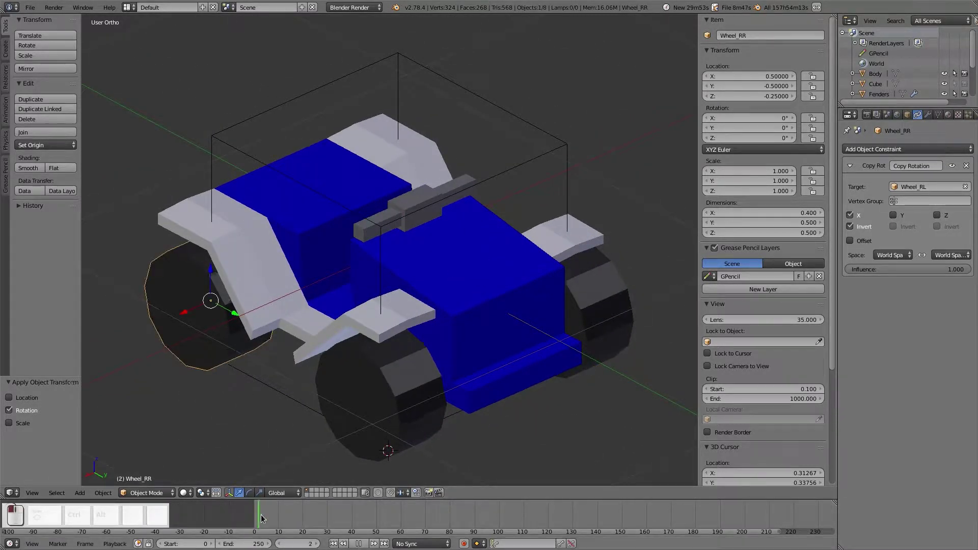
pyautogui.click(287, 520)
pyautogui.hotkey('alt', 'a')
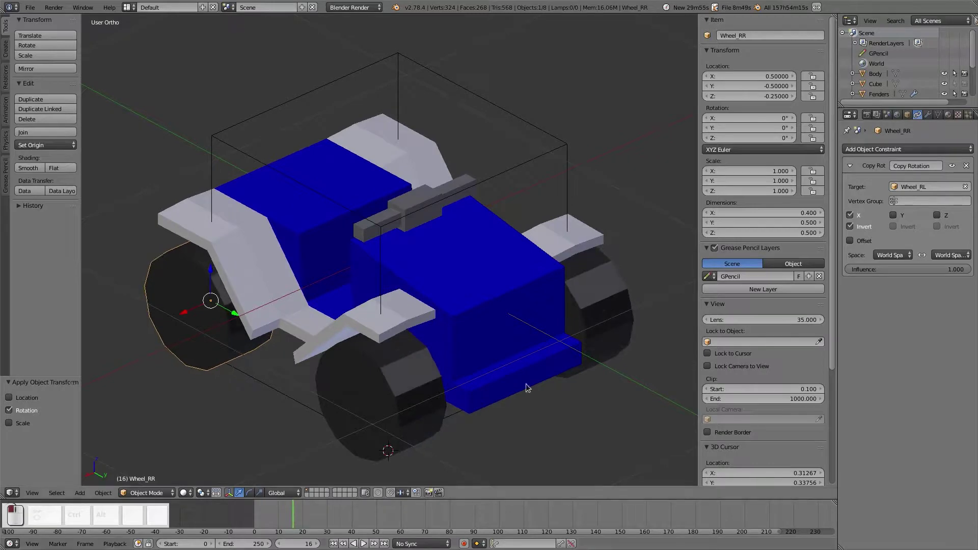
# Replace Wheel_RL's rotation keyframe at frame 0 with one that has the Z rotation set to 0°
pyautogui.moveTo(526, 383); pyautogui.dragTo(624, 322, button='middle')
pyautogui.rightClick(579, 317)
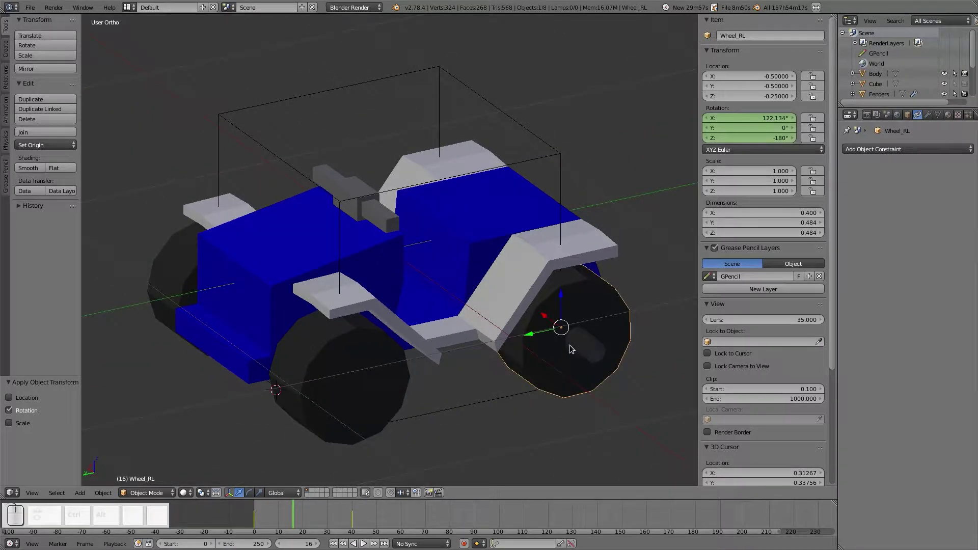
pyautogui.hotkey('alt', 'a')
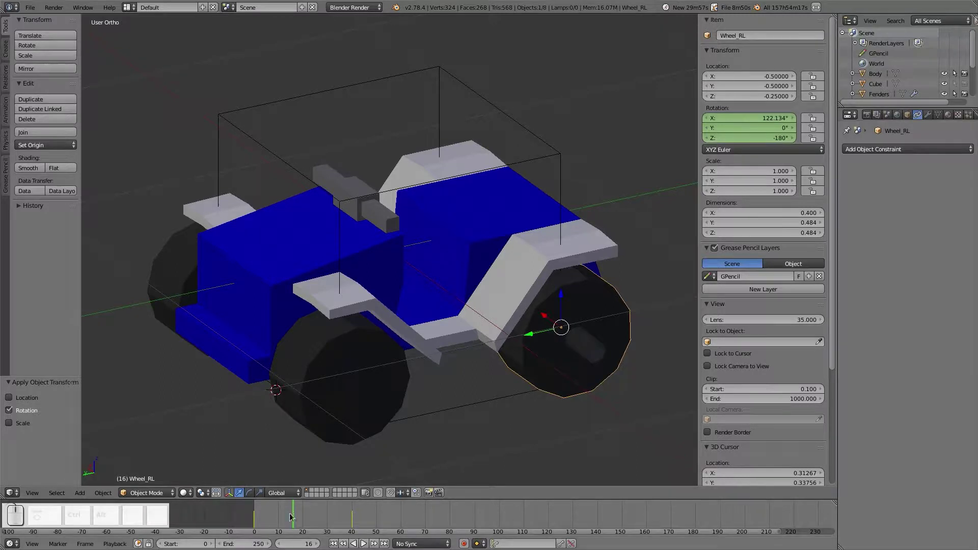
pyautogui.click(283, 523)
pyautogui.moveTo(282, 523); pyautogui.dragTo(254, 519)
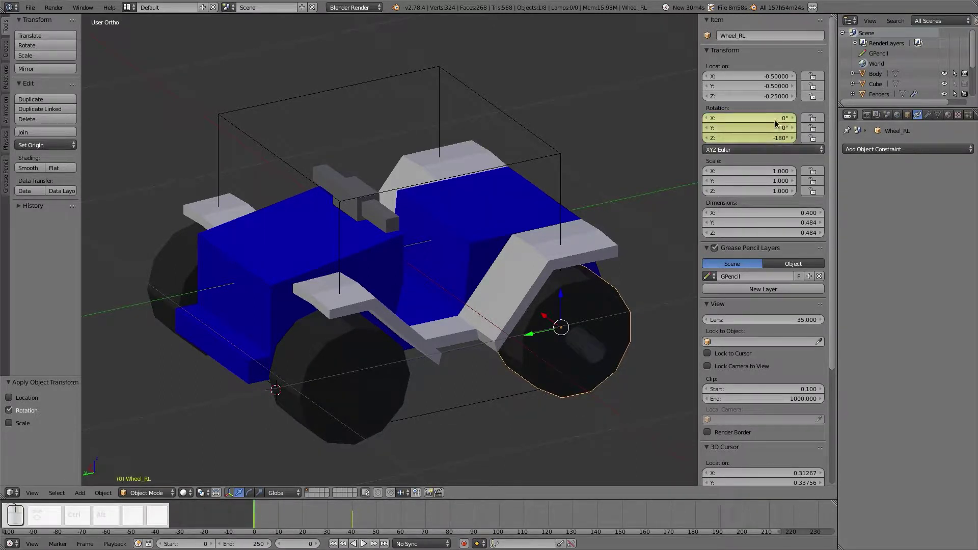
pyautogui.hotkey('alt', 'i')
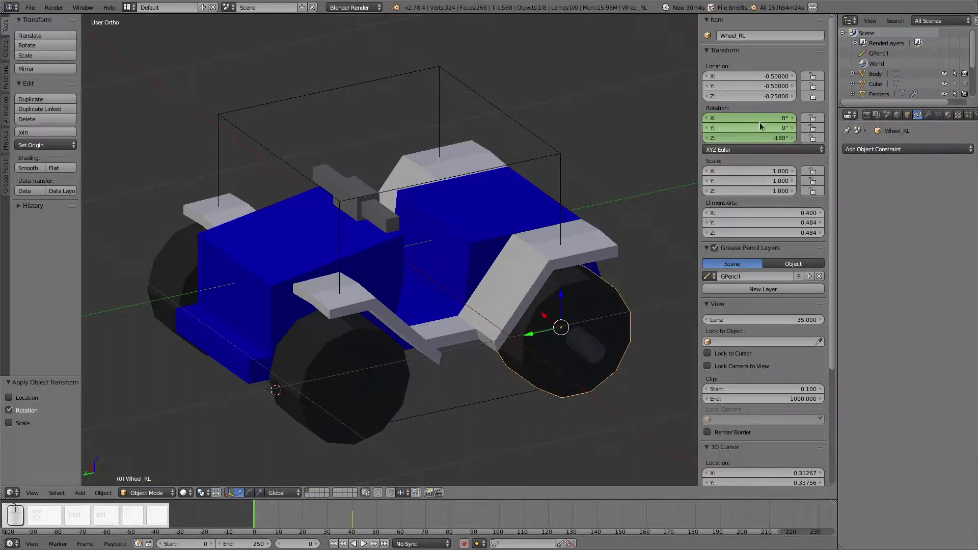
pyautogui.click(760, 138)
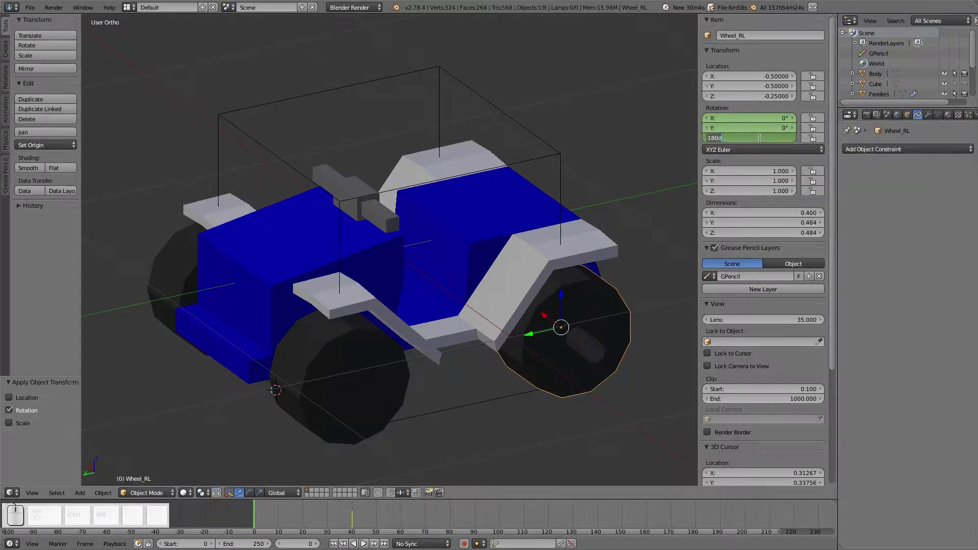
pyautogui.write('0')
pyautogui.press('Return')
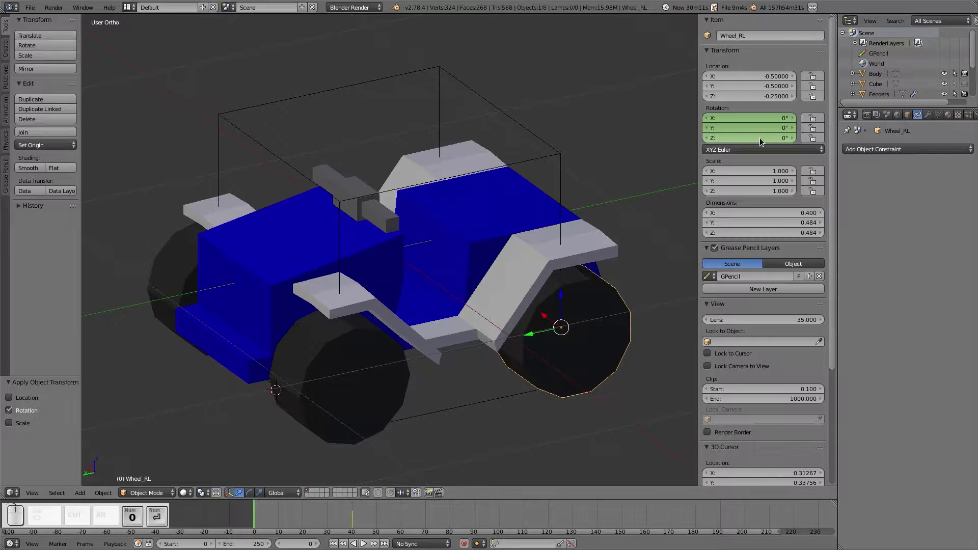
pyautogui.press('i')
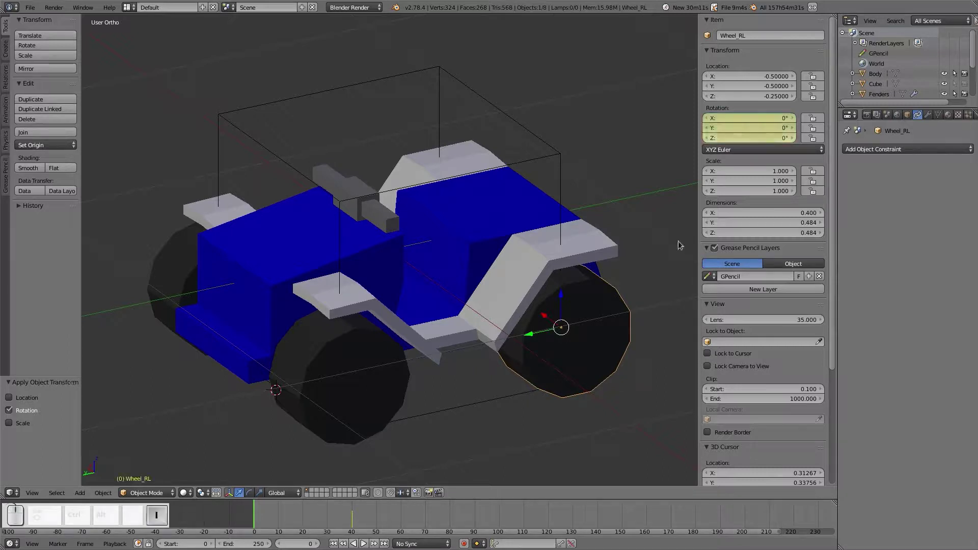
# Set Wheel_RL's Z rotation to 0° at frame 40, keyframe it, and scrub the timeline to check the motion
pyautogui.click(353, 520)
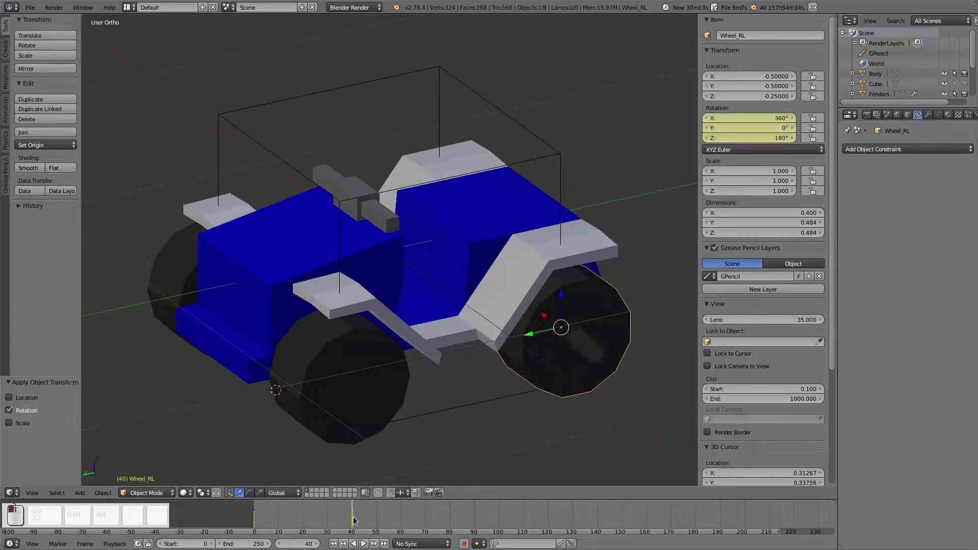
pyautogui.click(763, 139)
pyautogui.write('0')
pyautogui.press('Return')
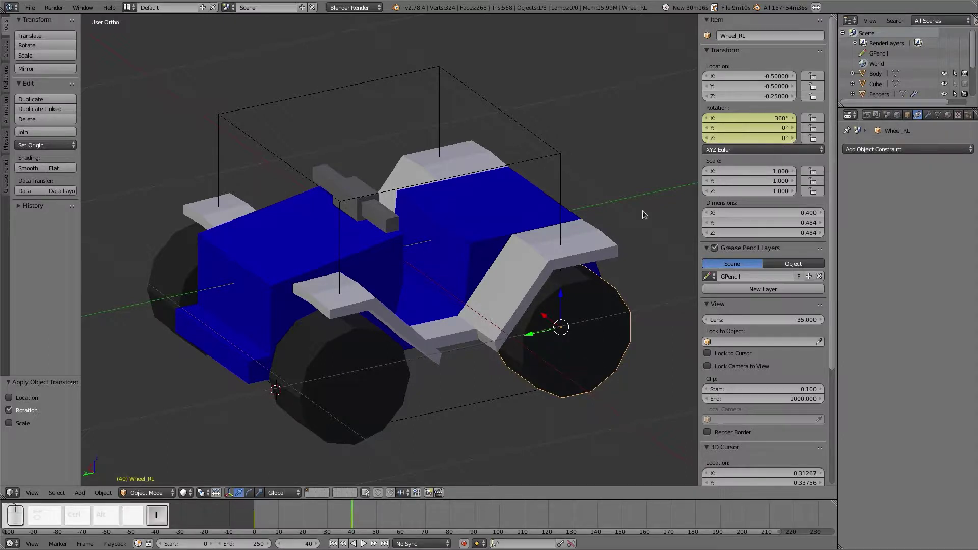
pyautogui.click(250, 513)
pyautogui.moveTo(249, 510); pyautogui.dragTo(291, 510)
# Try inverting the X axis in Wheel_FL's Copy Rotation constraint and preview the wheel's motion
pyautogui.rightClick(356, 349)
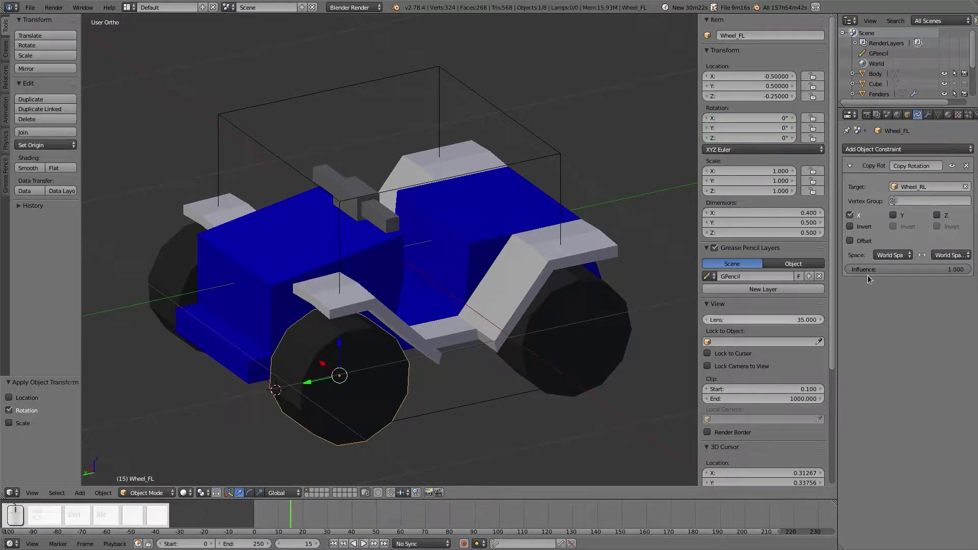
pyautogui.click(850, 227)
pyautogui.hotkey('alt', 'a')
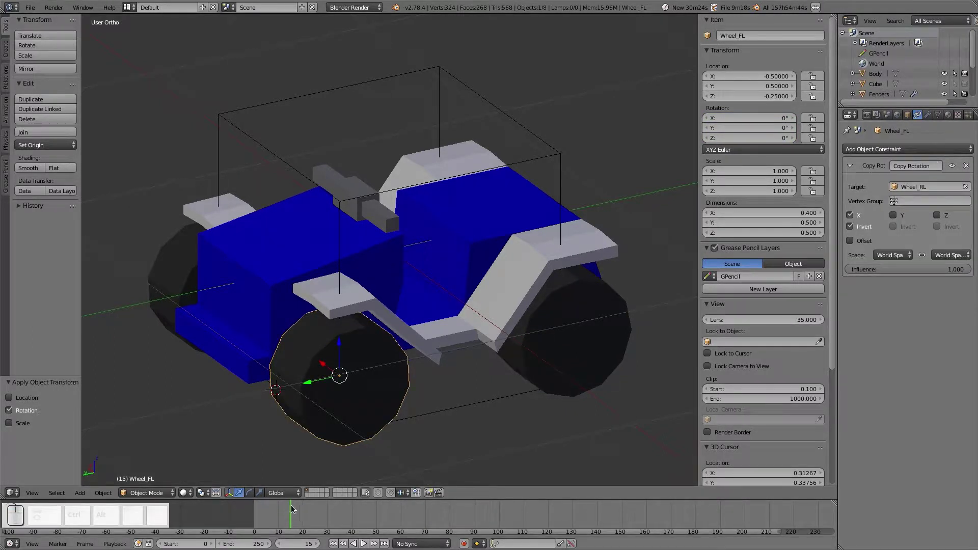
pyautogui.click(241, 517)
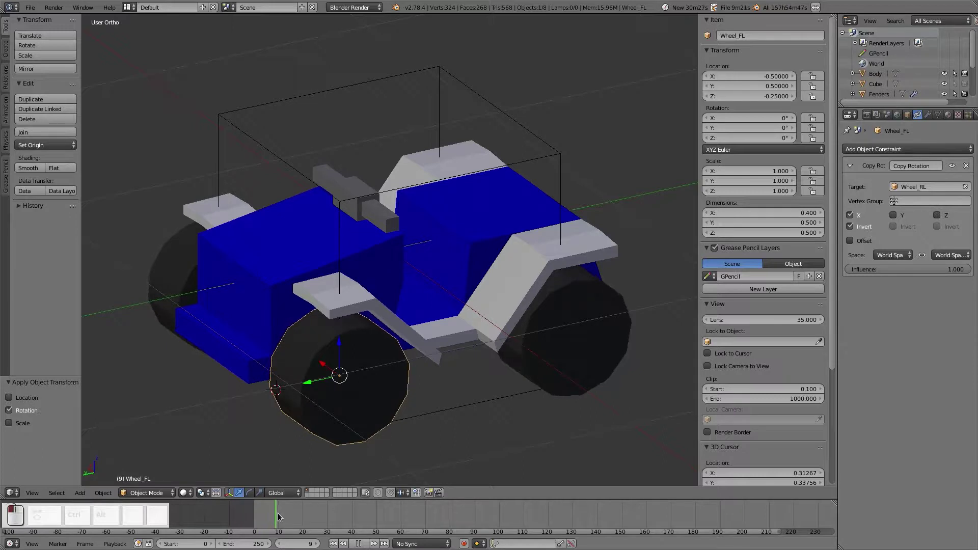
pyautogui.hotkey('alt', 'a')
# Set Wheel_RL's X rotation at frame 40 to -360° to reverse its spin direction
pyautogui.rightClick(597, 321)
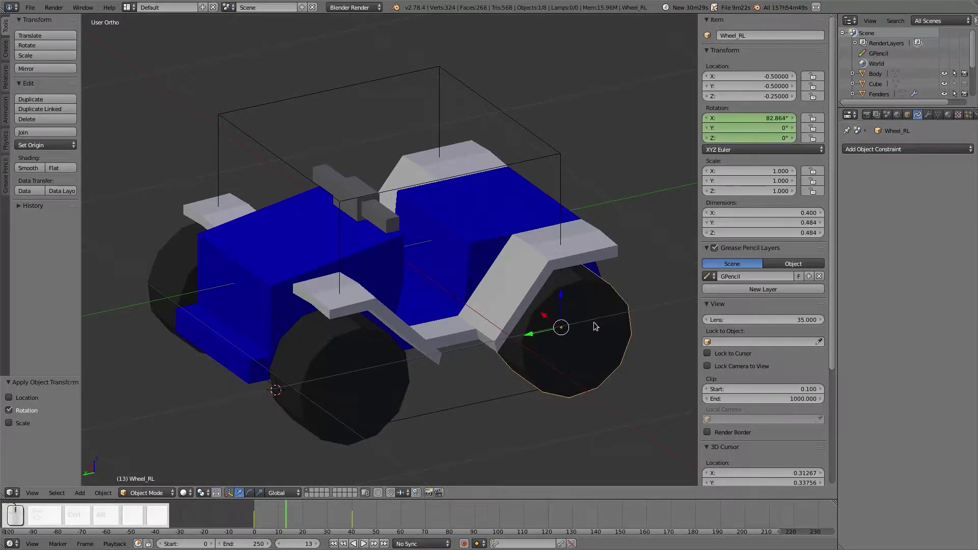
pyautogui.click(353, 521)
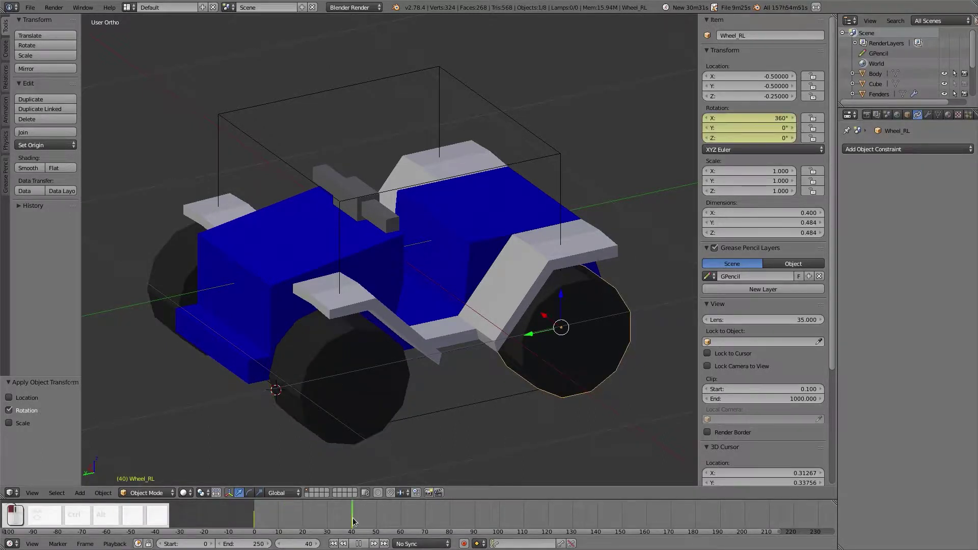
pyautogui.click(775, 119)
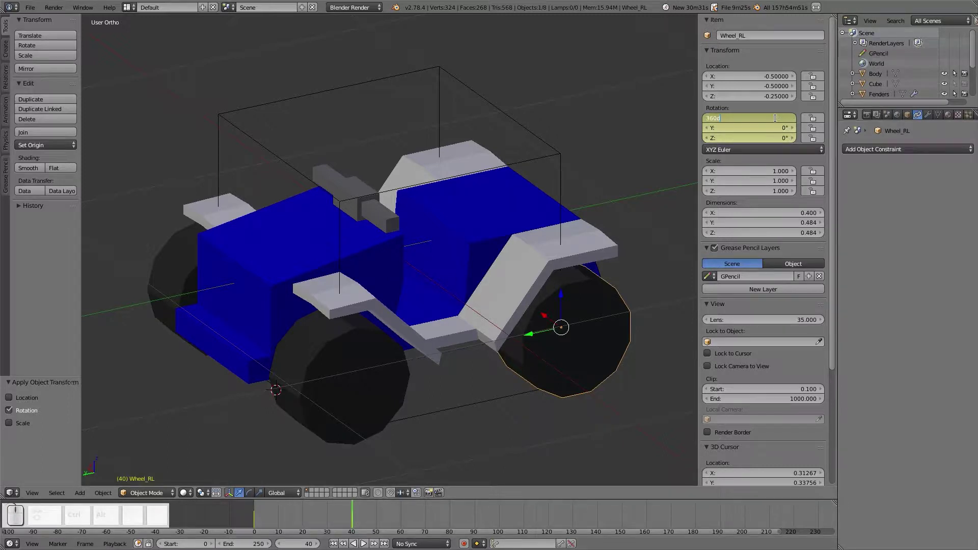
pyautogui.press('Left')
pyautogui.press('Left')
pyautogui.write('-')
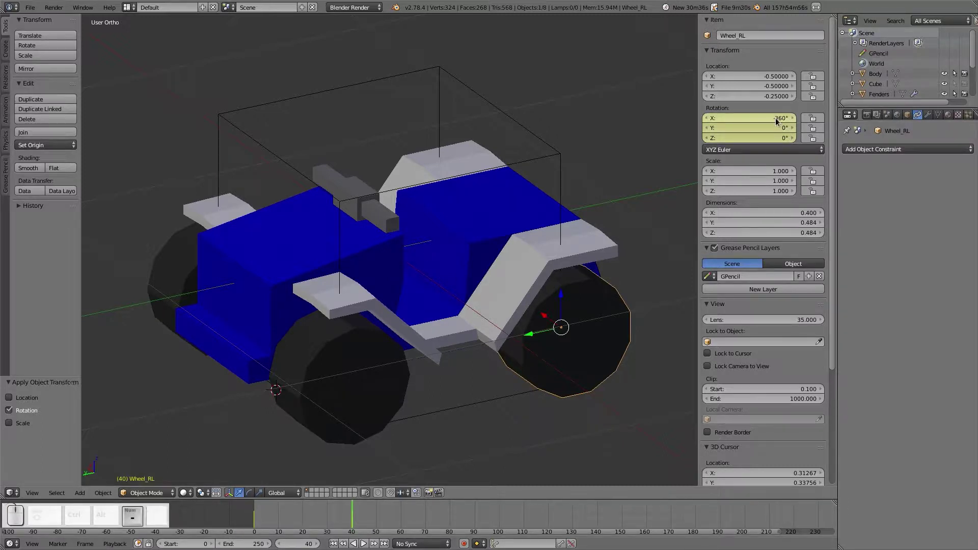
pyautogui.press('Return')
# Turn off X inversion in the Copy Rotation constraints of Wheel_FL, Wheel_FR and Wheel_RR, and preview the animation
pyautogui.rightClick(376, 365)
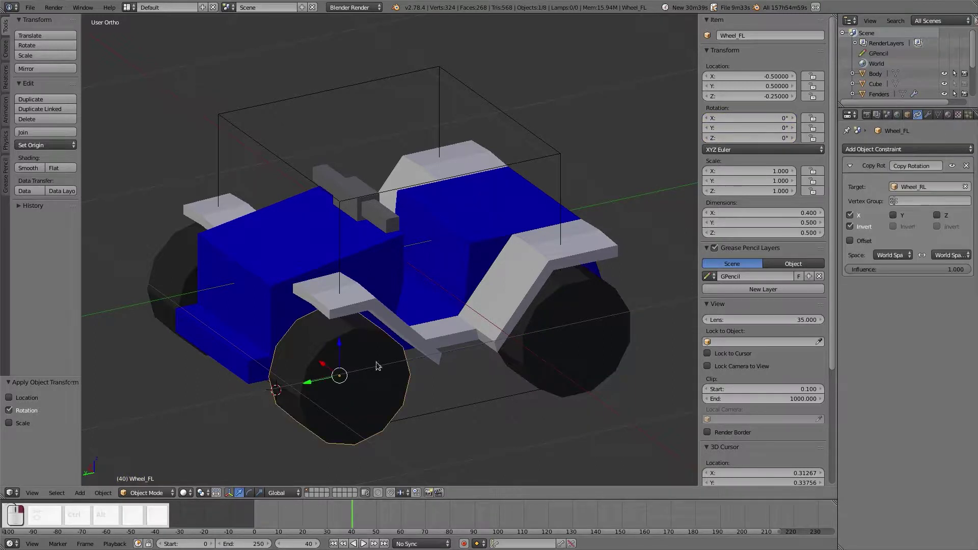
pyautogui.click(851, 226)
pyautogui.rightClick(170, 280)
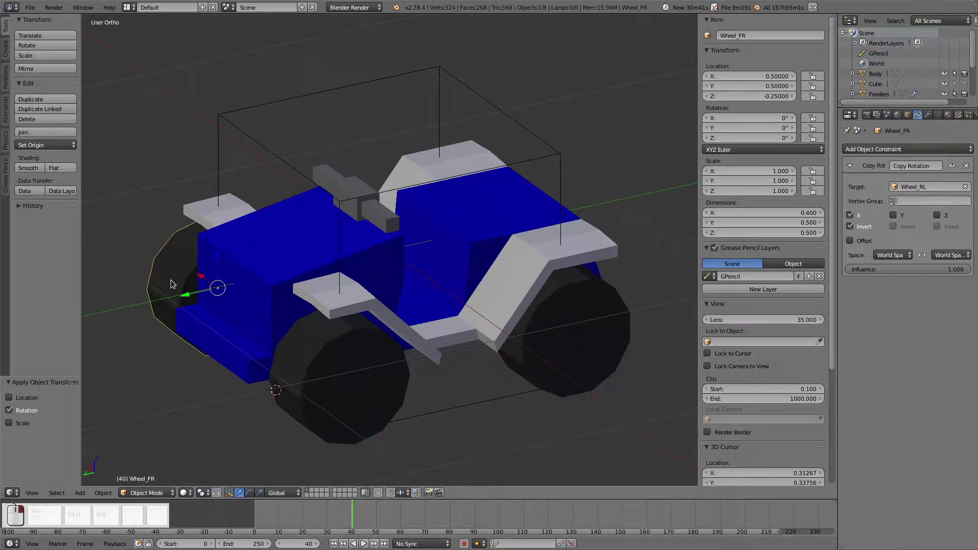
pyautogui.click(850, 226)
pyautogui.moveTo(418, 271); pyautogui.dragTo(215, 276, button='middle')
pyautogui.rightClick(213, 277)
pyautogui.click(851, 226)
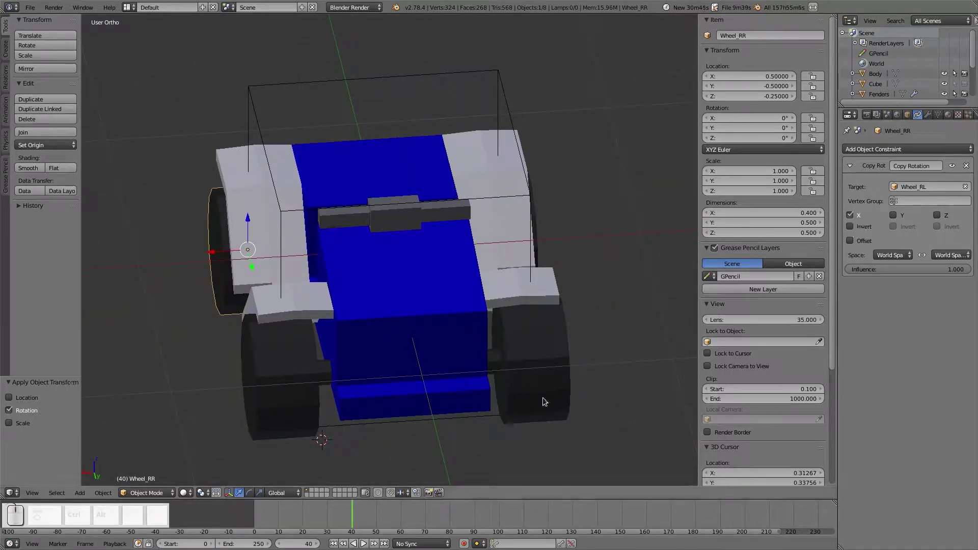
pyautogui.moveTo(225, 515); pyautogui.dragTo(280, 519)
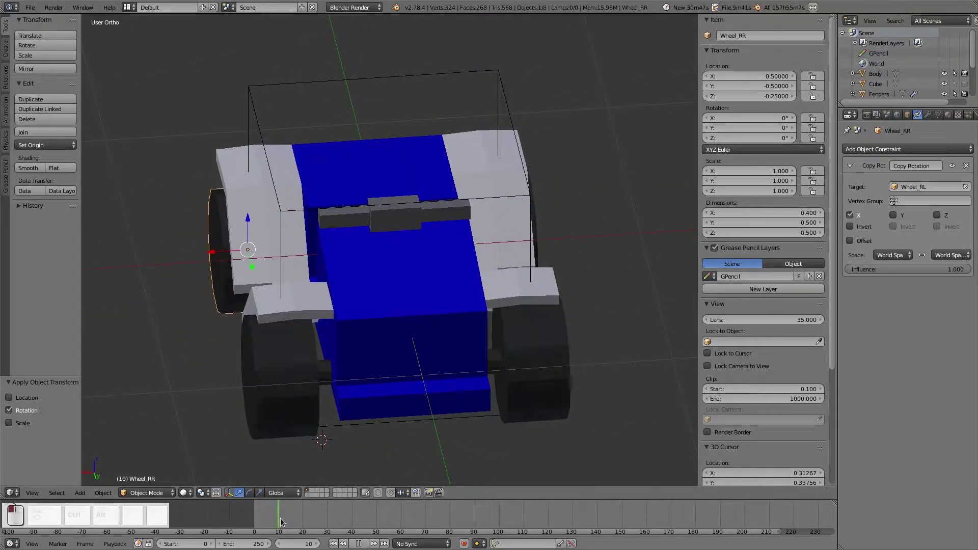
pyautogui.hotkey('alt', 'a')
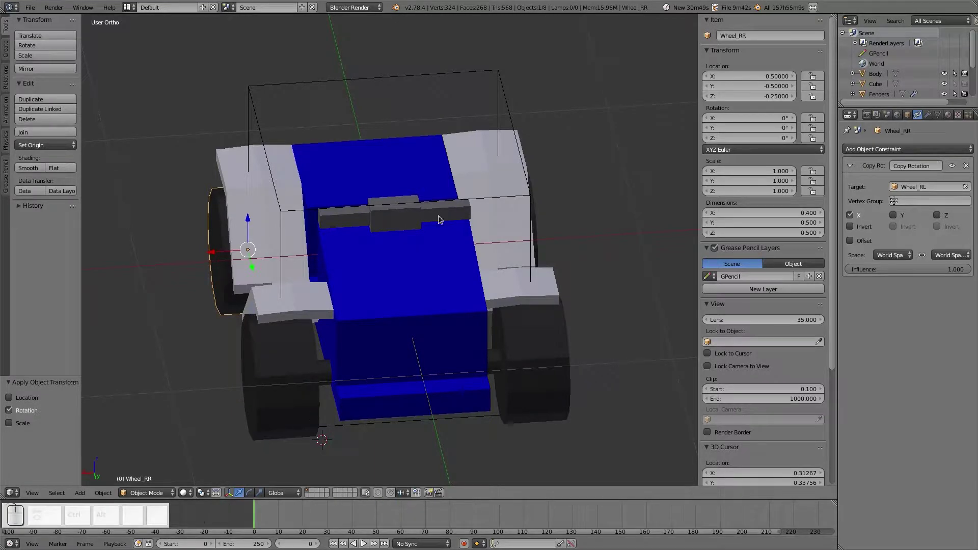
# Add a single-bone armature to the jeep scene at the 3D cursor
pyautogui.rightClick(399, 231)
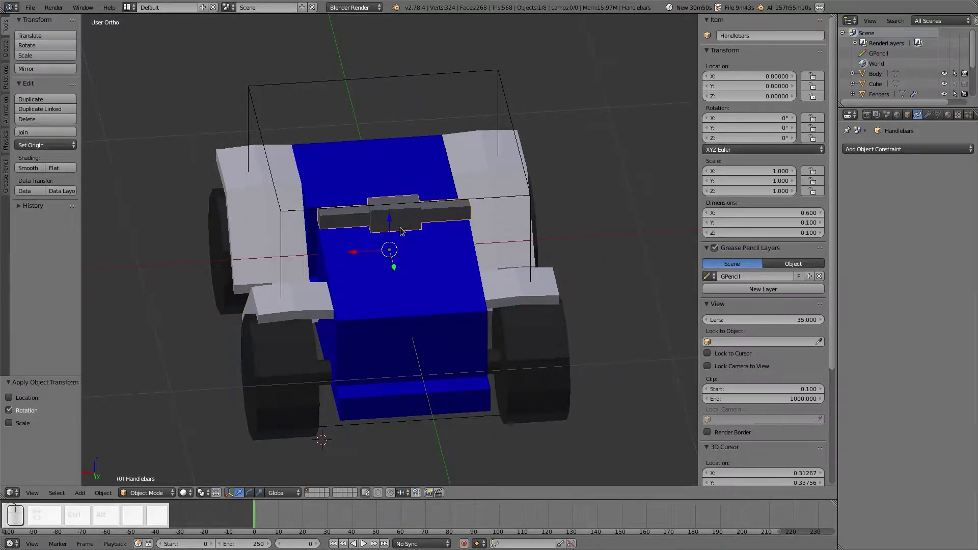
pyautogui.moveTo(404, 254); pyautogui.dragTo(430, 242, button='middle')
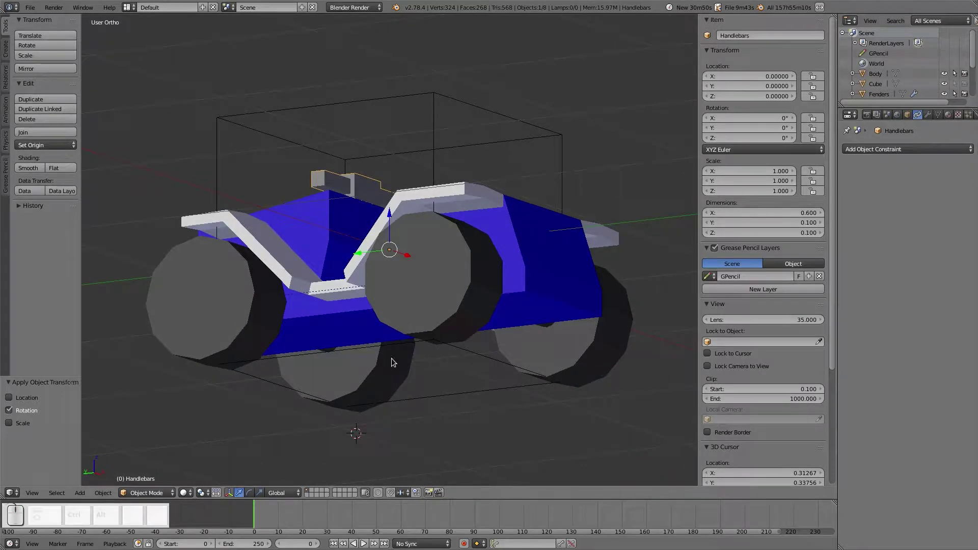
pyautogui.moveTo(391, 359); pyautogui.dragTo(587, 405, button='middle')
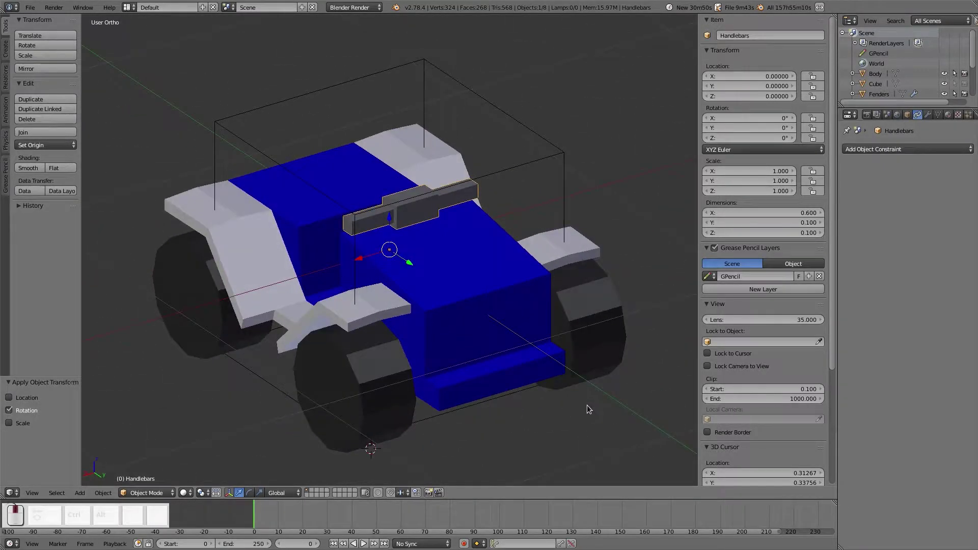
pyautogui.hotkey('shift', 'a')
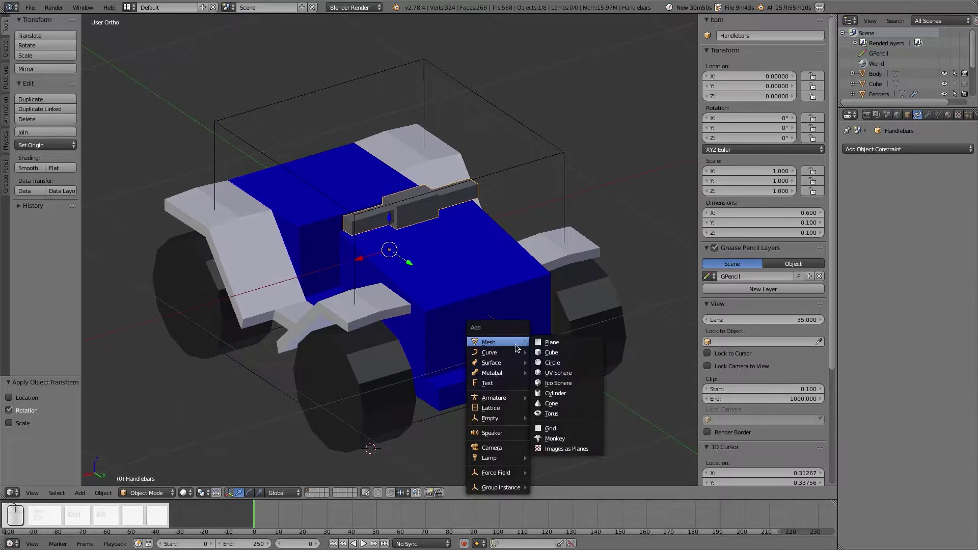
pyautogui.moveTo(509, 401)
pyautogui.click(550, 398)
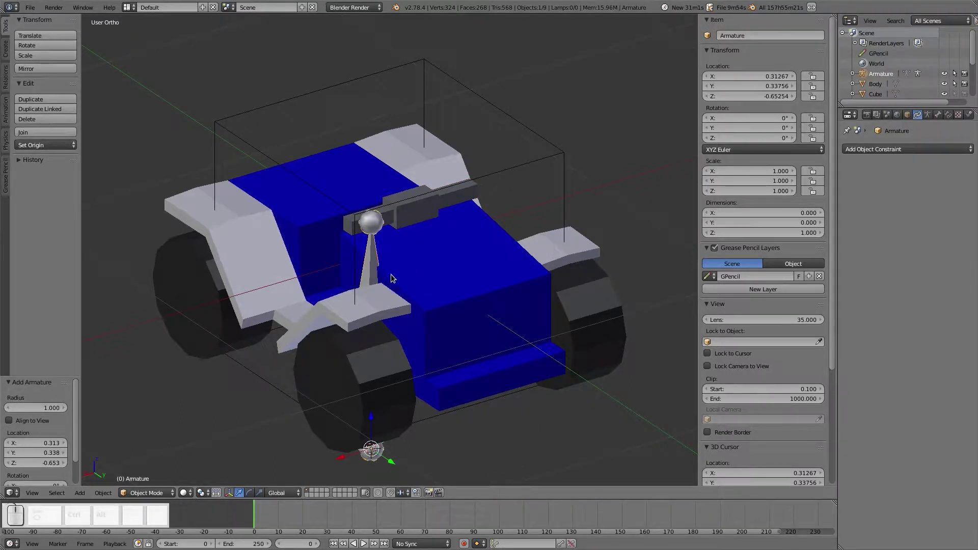
# Reset the 3D cursor to the scene origin and set the armature's location to 0, 0, 0
pyautogui.hotkey('shift', 'c')
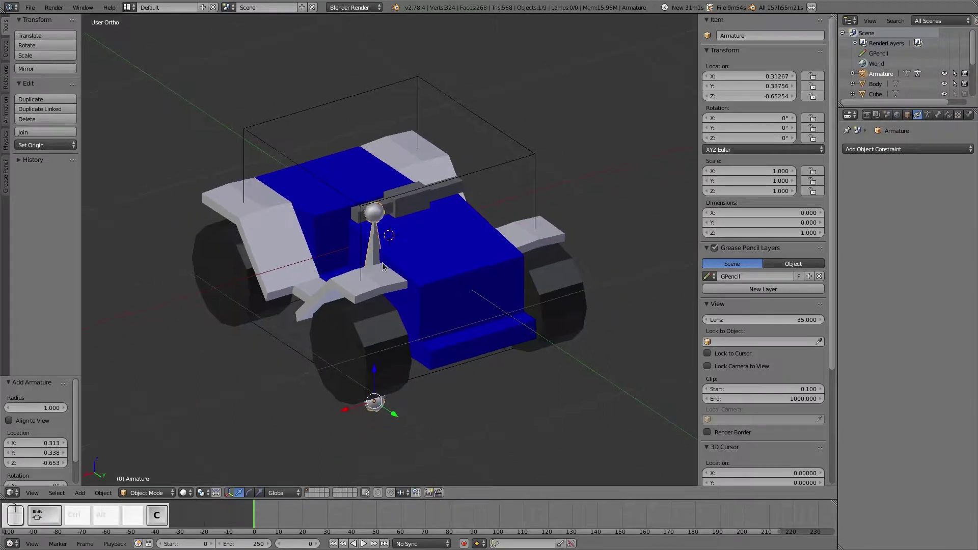
pyautogui.click(760, 75)
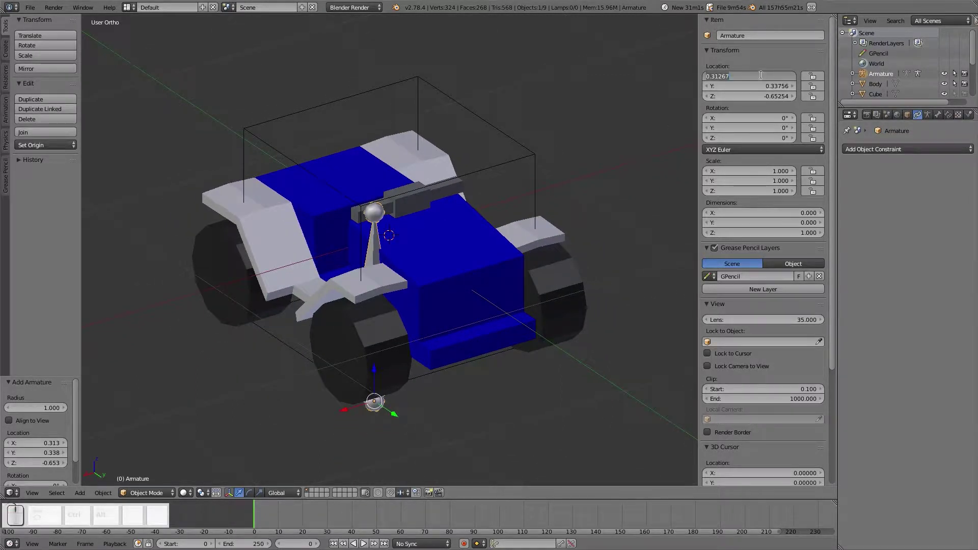
pyautogui.write('0')
pyautogui.press('Tab')
pyautogui.write('0')
pyautogui.press('Tab')
pyautogui.write('0')
pyautogui.press('Return')
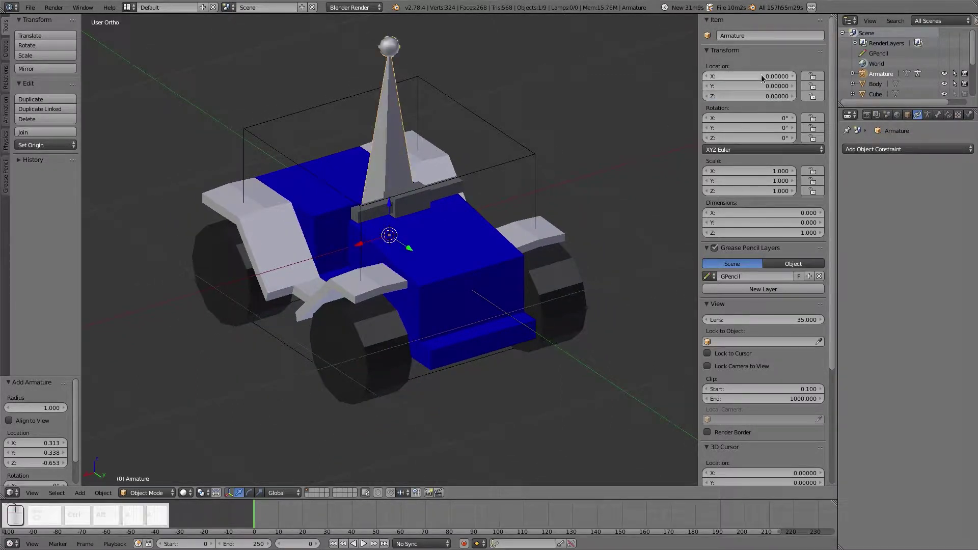
# Display the jeep in wireframe shading from the top view
pyautogui.press('z')
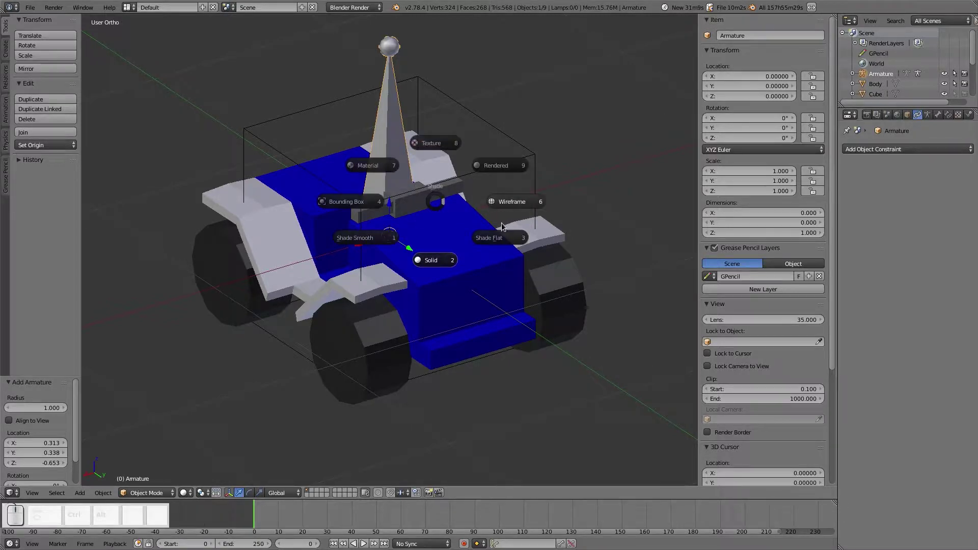
pyautogui.click(508, 207)
pyautogui.press('KP_7')
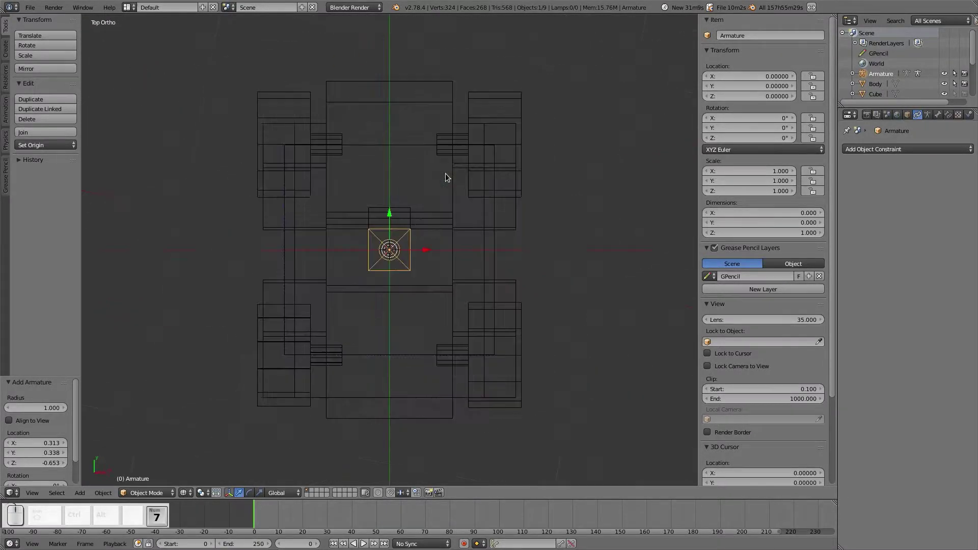
# Duplicate the armature to both front axle stubs, at X 0.3, Y 0.5 and X -0.3, Y 0.5
pyautogui.hotkey('shift', 'd')
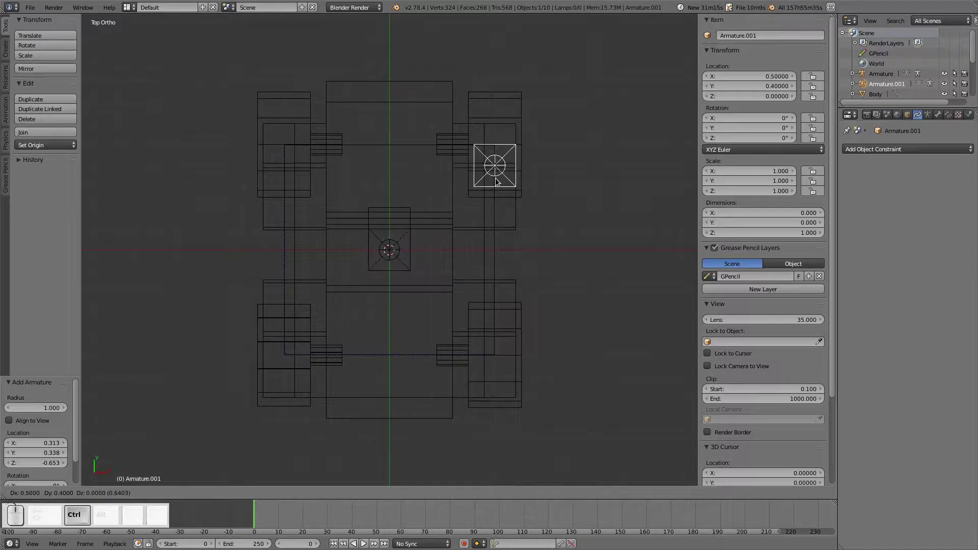
pyautogui.keyDown('ctrl'); pyautogui.click(455, 159); pyautogui.keyUp('ctrl')
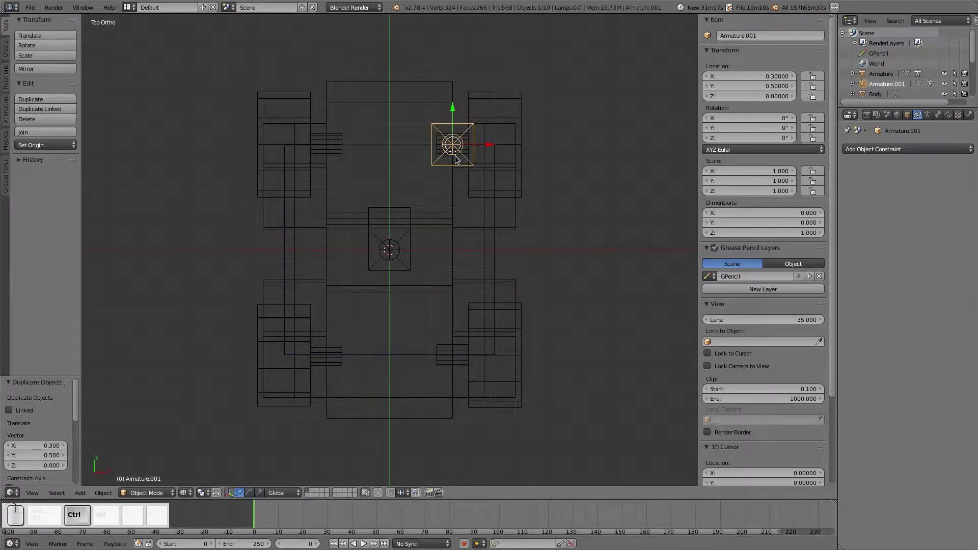
pyautogui.hotkey('shift', 'd')
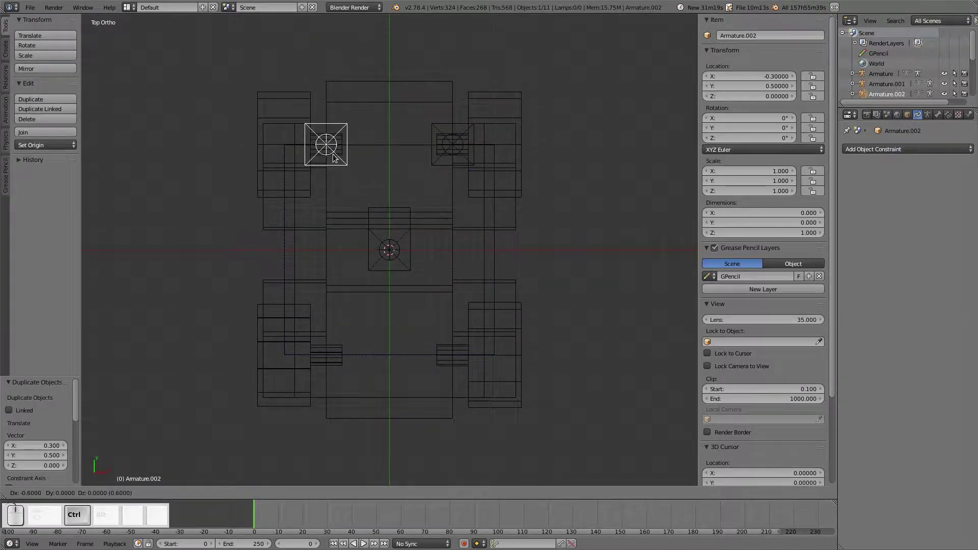
pyautogui.keyDown('ctrl'); pyautogui.click(335, 158); pyautogui.keyUp('ctrl')
# Lower both front-axle armatures together to the wheel axle height at Z -0.25
pyautogui.moveTo(523, 230); pyautogui.dragTo(427, 218, button='middle')
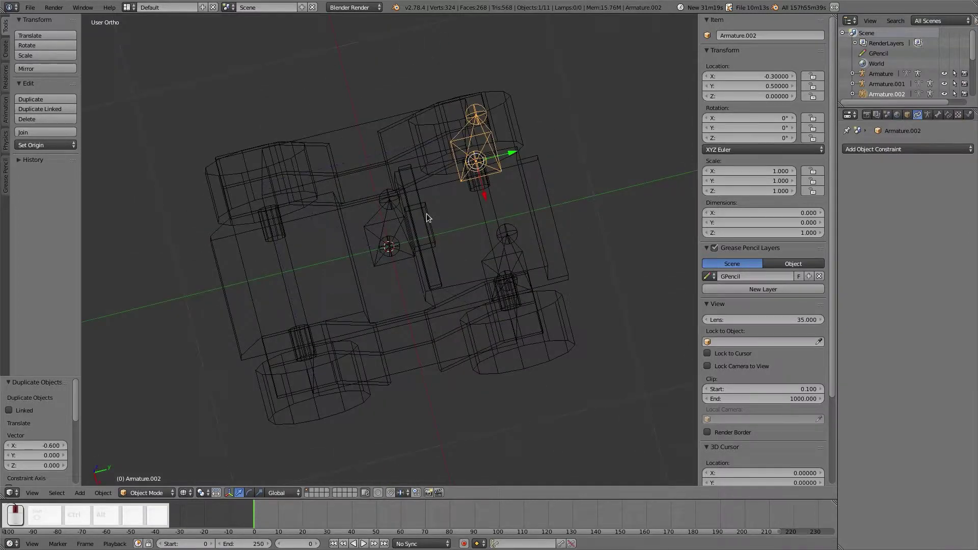
pyautogui.press('KP_3')
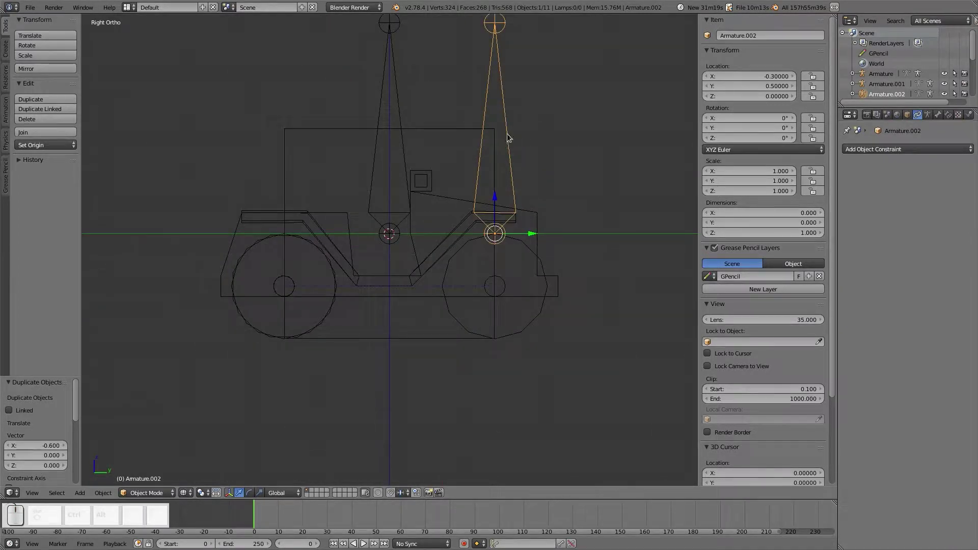
pyautogui.moveTo(509, 138); pyautogui.dragTo(477, 128, button='middle')
pyautogui.keyDown('shift'); pyautogui.click(449, 99); pyautogui.keyUp('shift')
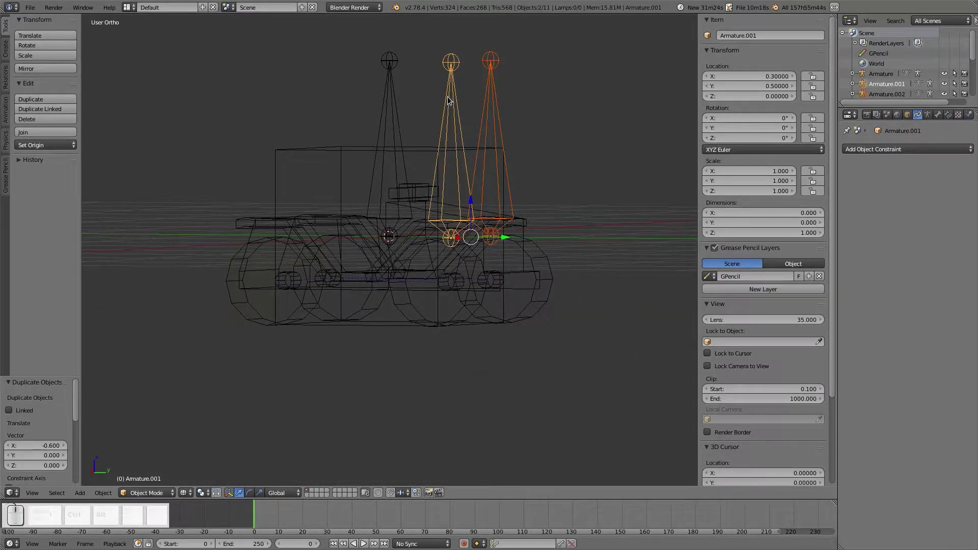
pyautogui.press('KP_3')
pyautogui.press('g')
pyautogui.press('z')
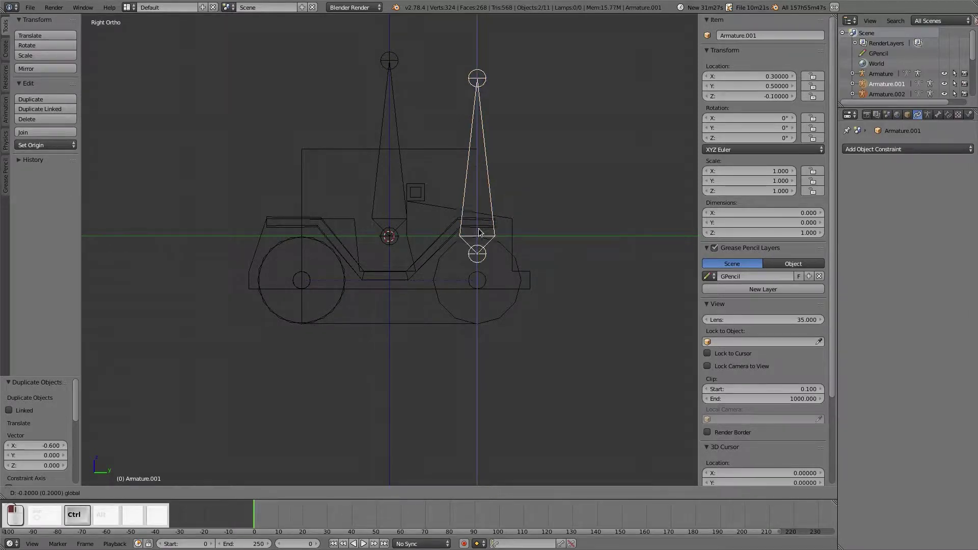
pyautogui.click(497, 301)
pyautogui.scroll(4, 497, 301)
pyautogui.scroll(4, 497, 301)
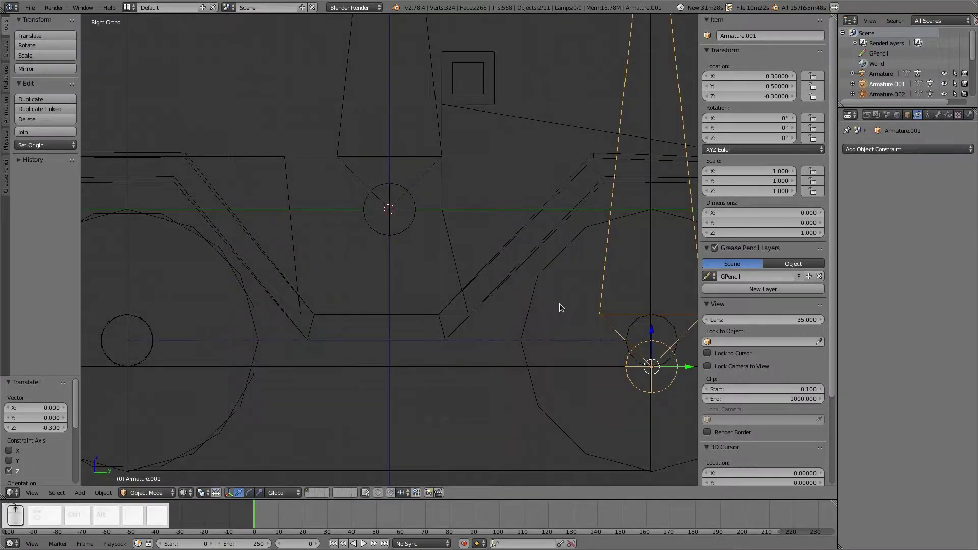
pyautogui.press('g')
pyautogui.press('z')
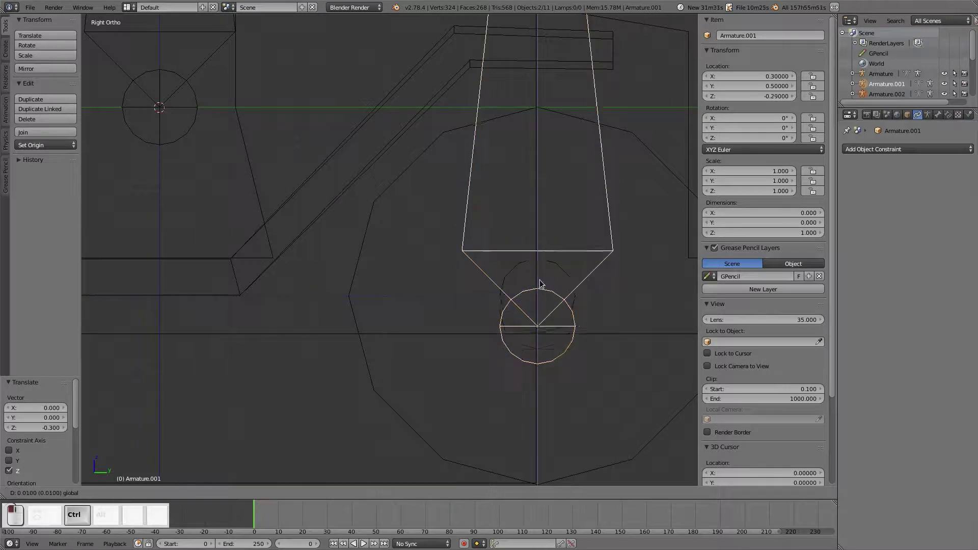
pyautogui.click(542, 270)
pyautogui.scroll(-4, 542, 274)
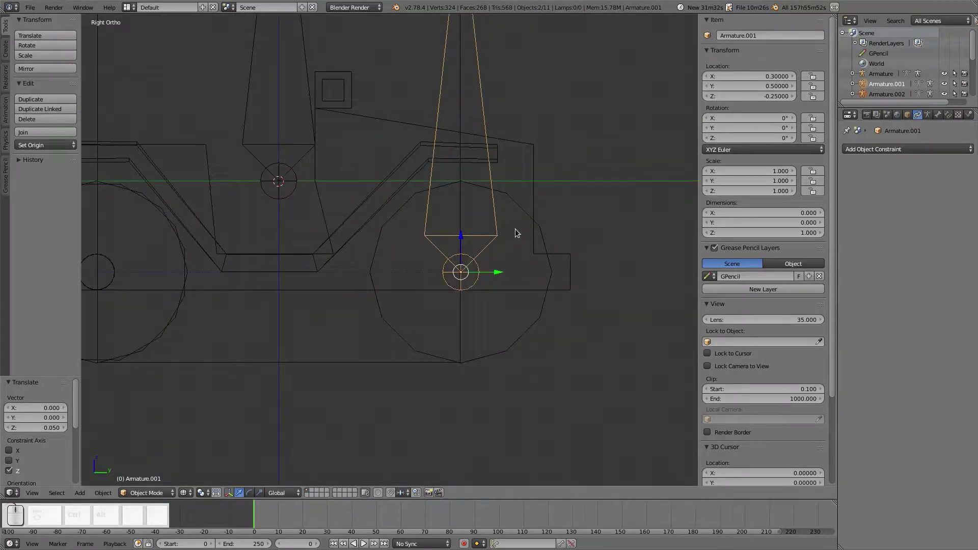
# Move the bone tail of the armature at X -0.3 to -0.4, 0, 0 in Edit Mode, and return to Object Mode
pyautogui.press('a')
pyautogui.scroll(-5, 512, 222)
pyautogui.rightClick(418, 116)
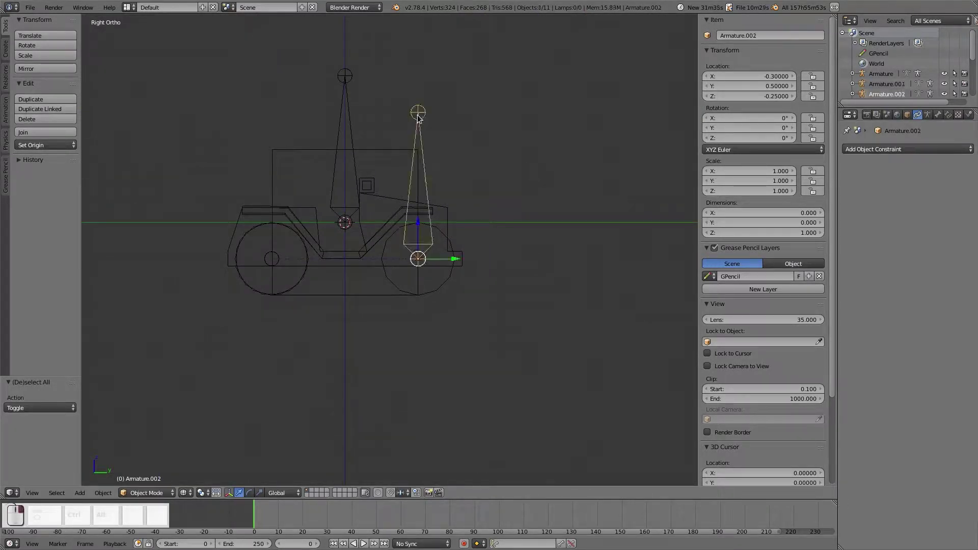
pyautogui.press('KP_1')
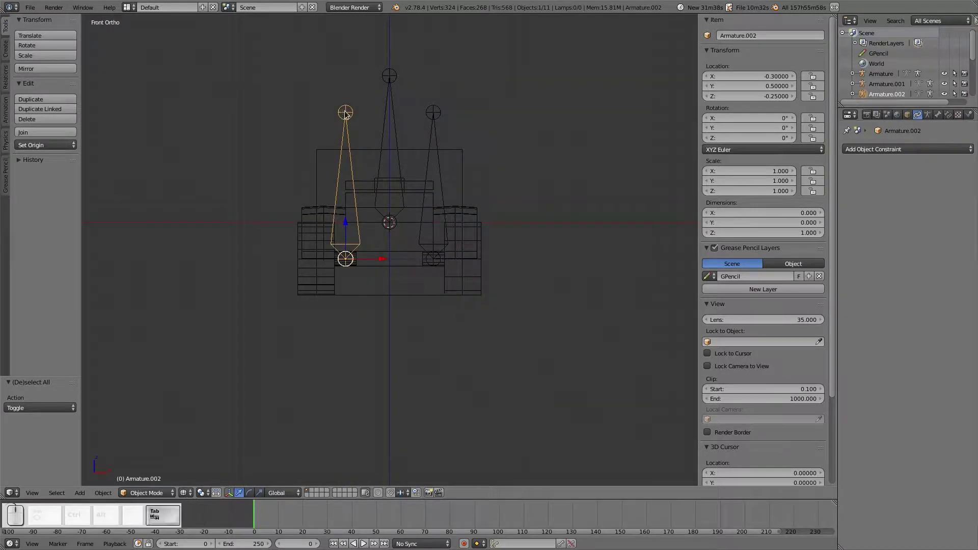
pyautogui.press('Tab')
pyautogui.press('g')
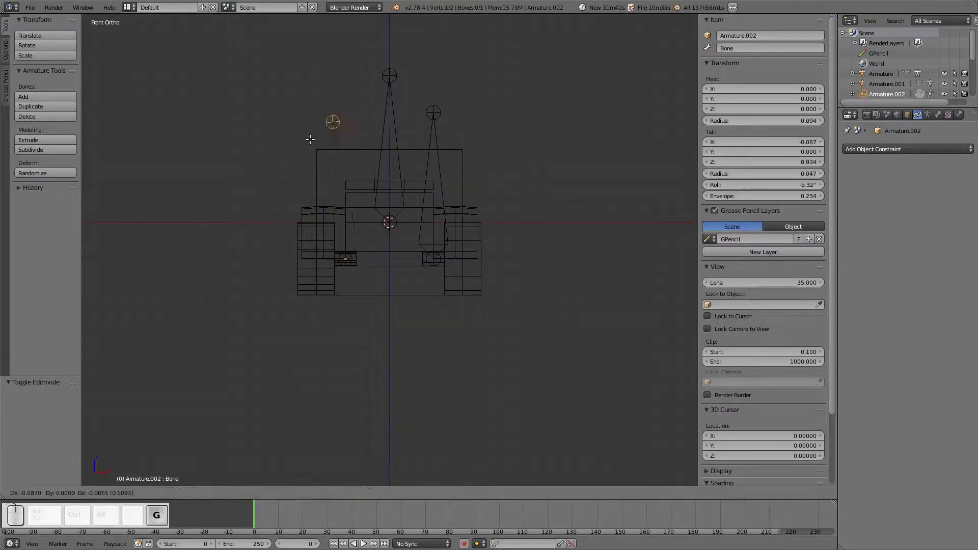
pyautogui.keyDown('ctrl'); pyautogui.click(284, 256); pyautogui.keyUp('ctrl')
pyautogui.press('Tab')
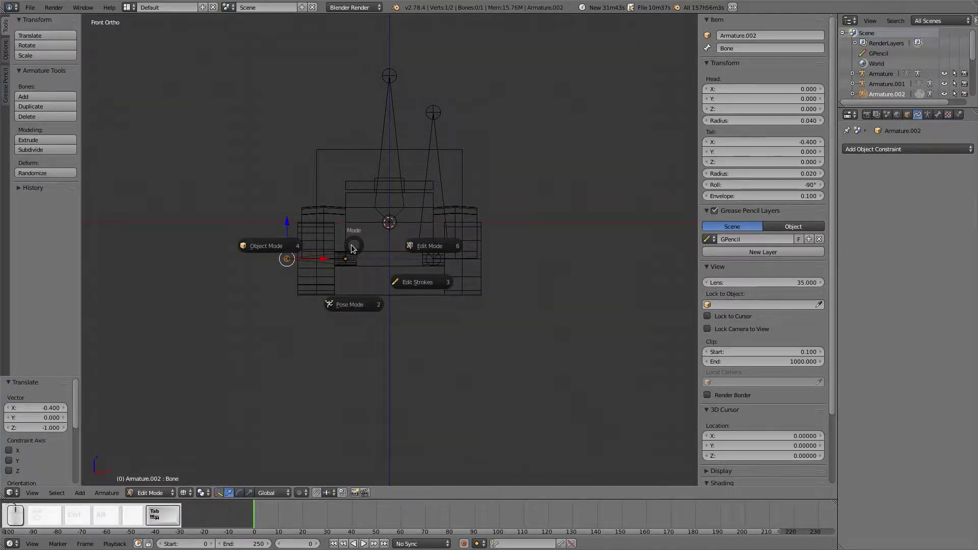
pyautogui.click(281, 248)
# Delete the two duplicated front-axle armatures, keeping the original armature at the origin
pyautogui.rightClick(430, 160)
pyautogui.press('x')
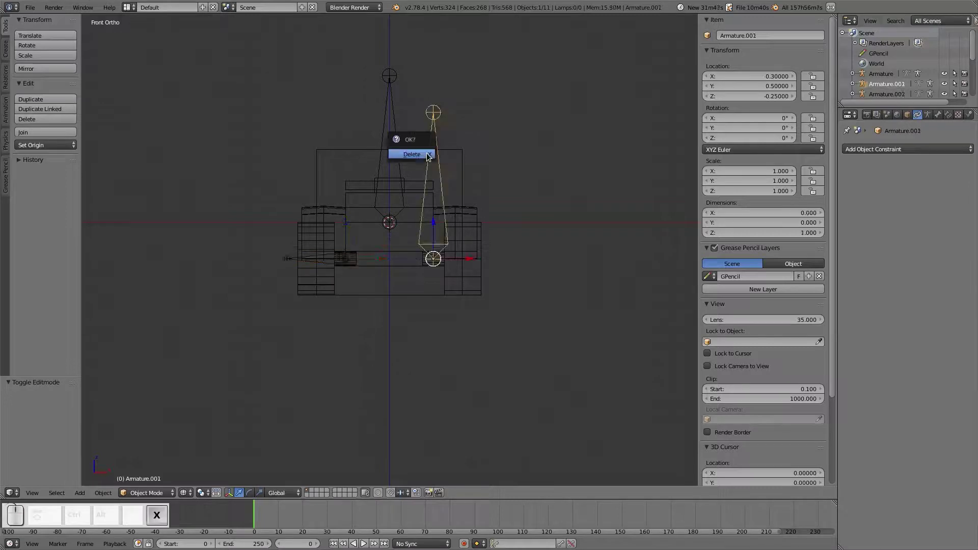
pyautogui.click(396, 154)
pyautogui.rightClick(310, 260)
pyautogui.rightClick(310, 260)
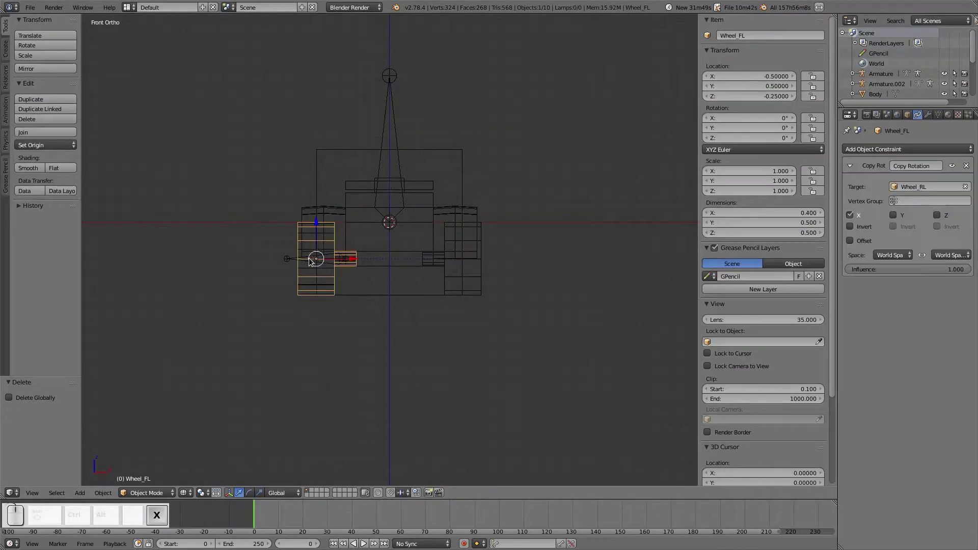
pyautogui.press('x')
pyautogui.press('Delete')
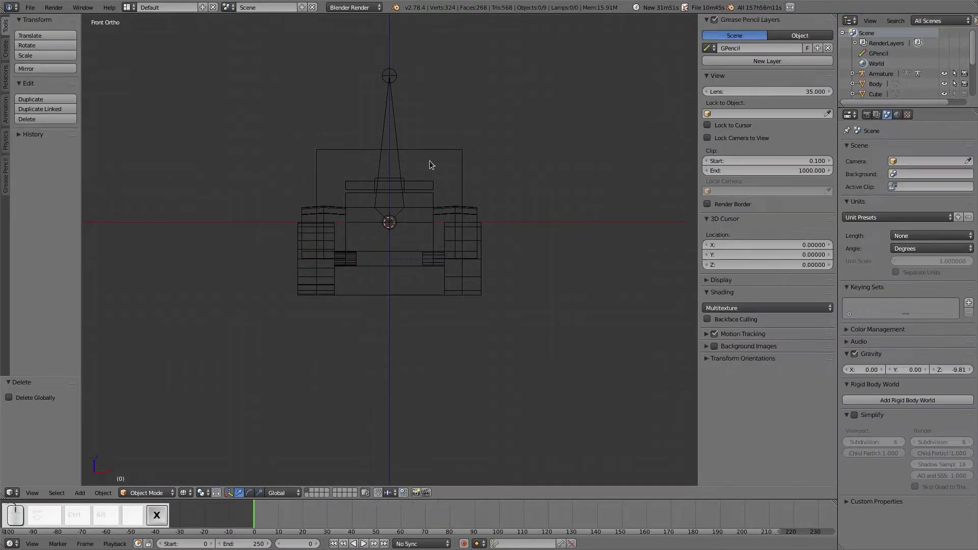
# In the armature's Edit Mode, duplicate the central bone twice, placing the copies at X 0.3 and X -0.3 with their heads at Z -0.3
pyautogui.rightClick(403, 148)
pyautogui.press('Tab')
pyautogui.click(412, 180)
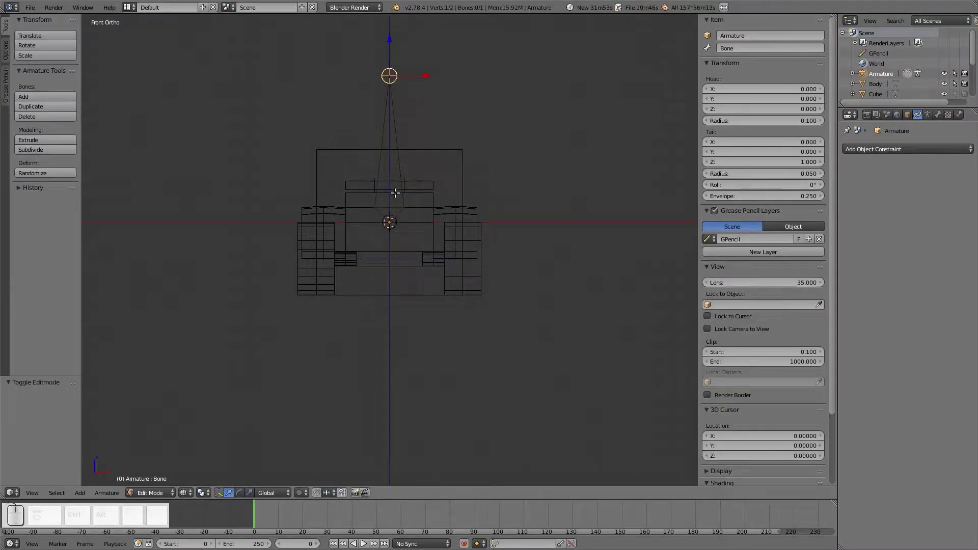
pyautogui.rightClick(399, 155)
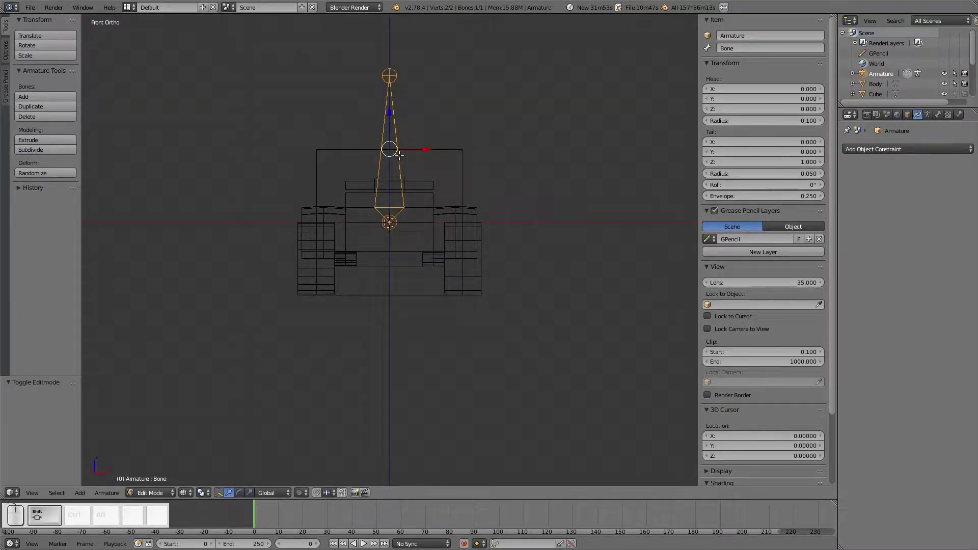
pyautogui.hotkey('shift', 'd')
pyautogui.click(442, 200)
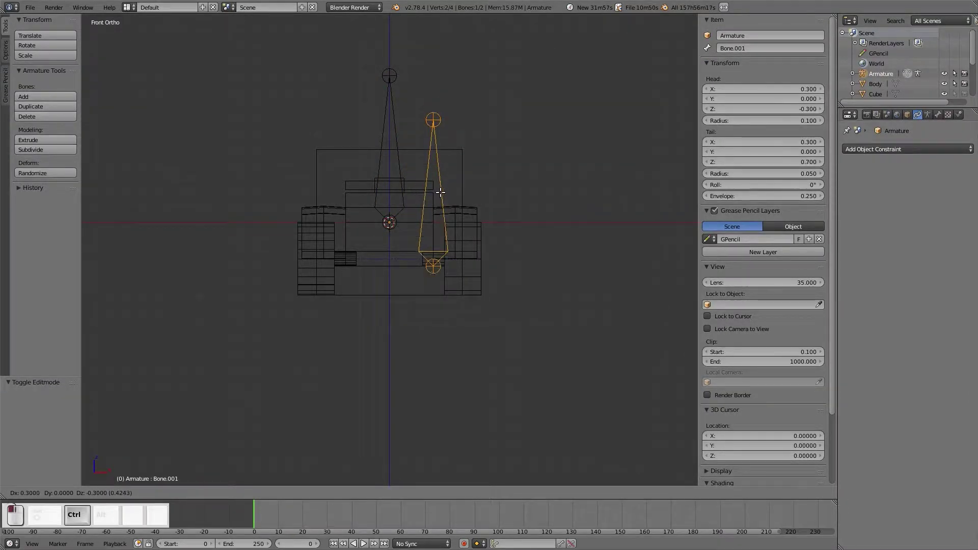
pyautogui.hotkey('shift', 'd')
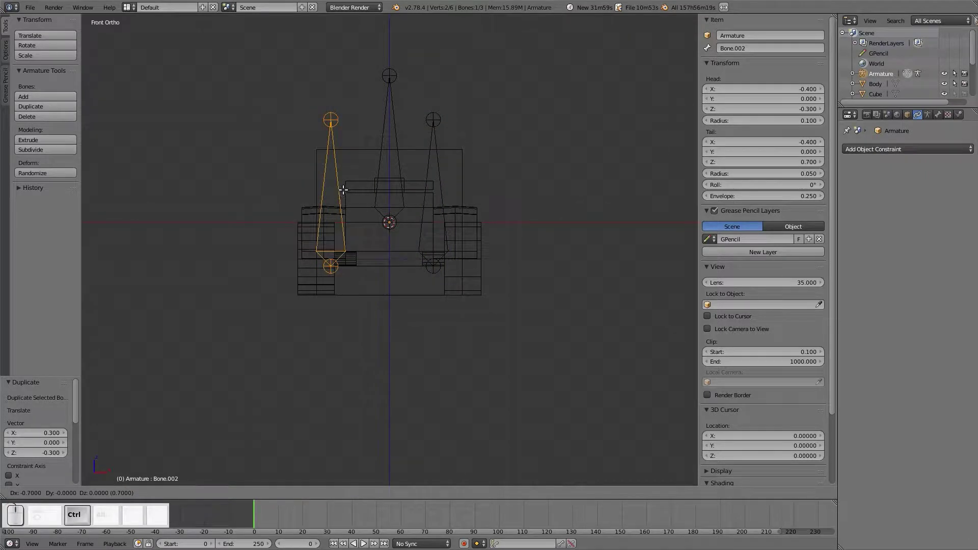
pyautogui.click(351, 189)
# Raise the two duplicated side bones together by 0.05 so their heads sit at Z -0.25
pyautogui.scroll(7, 515, 251)
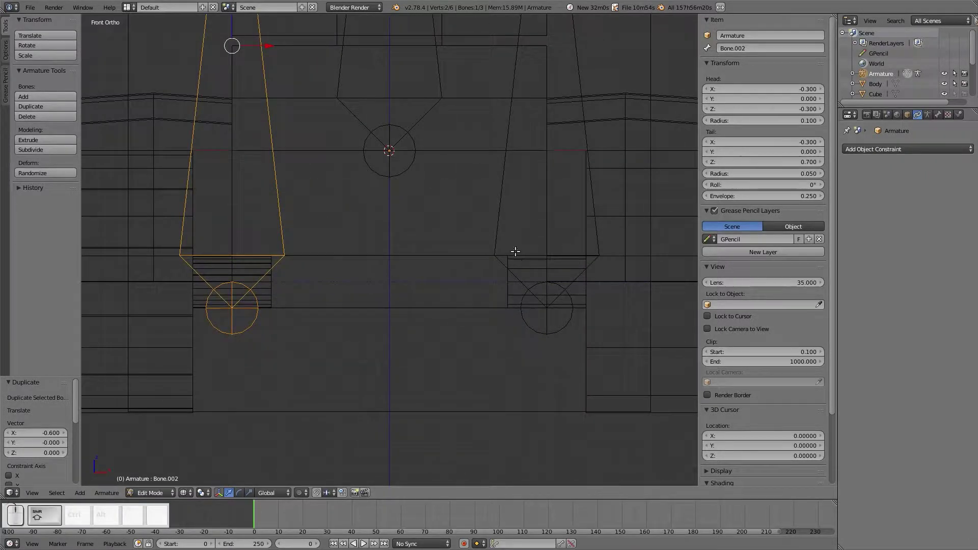
pyautogui.keyDown('shift'); pyautogui.rightClick(499, 206); pyautogui.keyUp('shift')
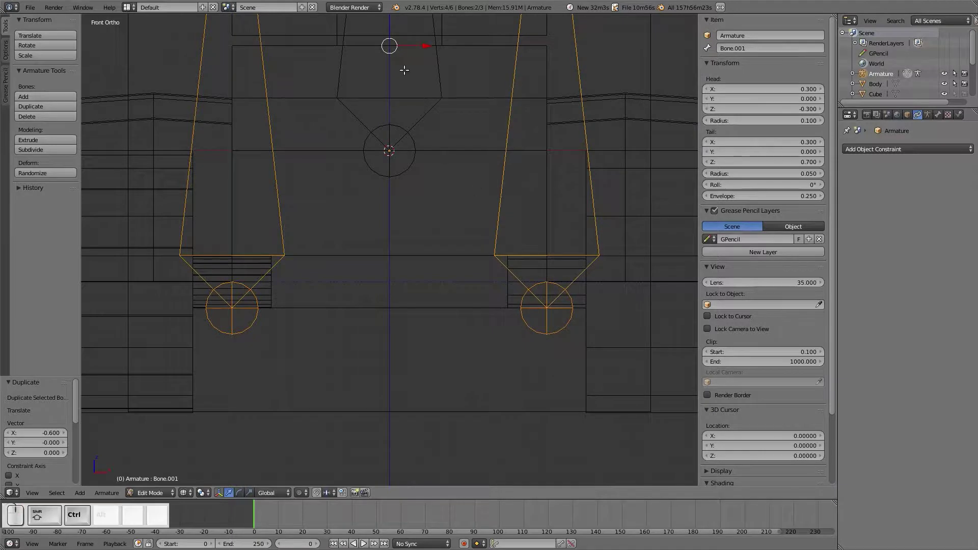
pyautogui.press('g')
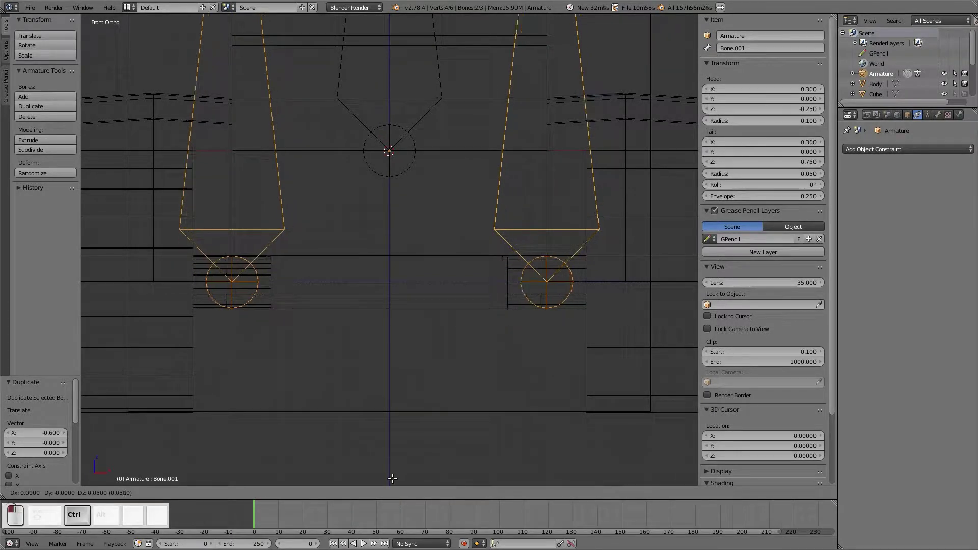
pyautogui.keyDown('ctrl'); pyautogui.click(393, 478); pyautogui.keyUp('ctrl')
pyautogui.scroll(-7, 414, 343)
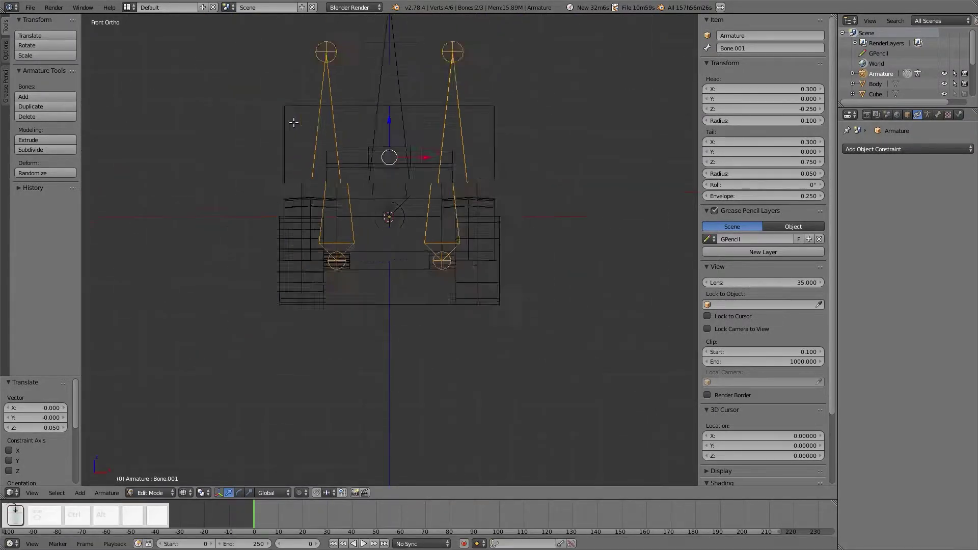
# Lay the two side bones horizontally outward by moving their tails to X -0.8 and X 0.8, both at Z -0.25
pyautogui.rightClick(352, 117)
pyautogui.press('g')
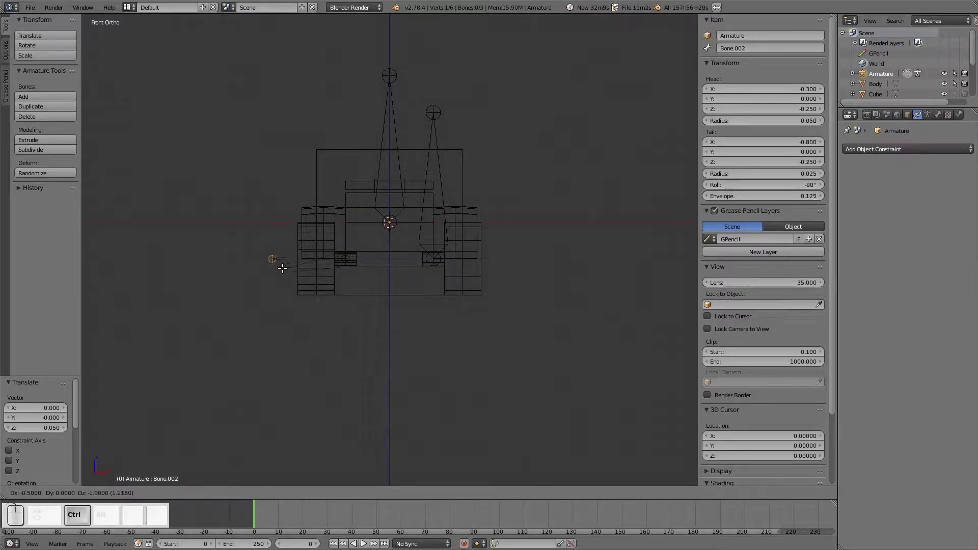
pyautogui.keyDown('ctrl'); pyautogui.click(283, 268); pyautogui.keyUp('ctrl')
pyautogui.rightClick(434, 113)
pyautogui.press('g')
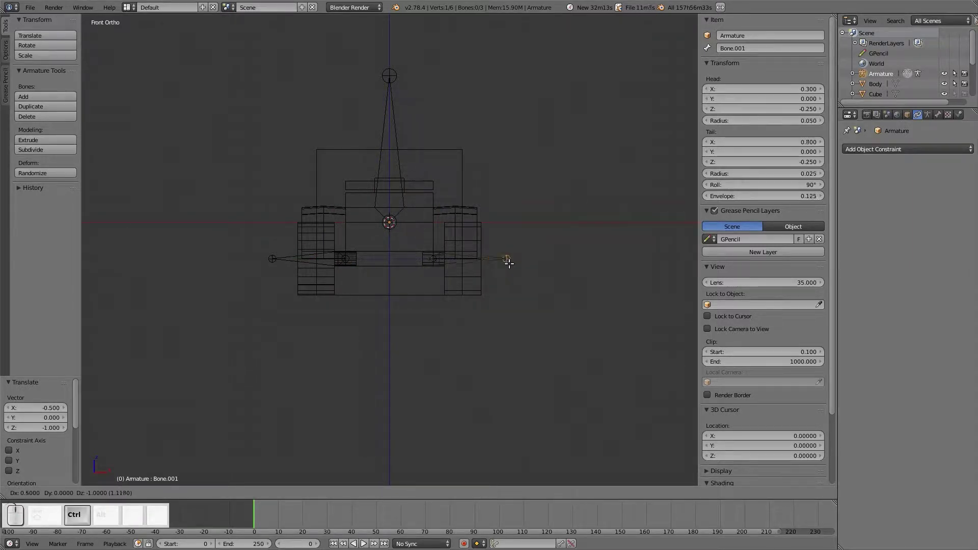
pyautogui.keyDown('ctrl'); pyautogui.click(509, 263); pyautogui.keyUp('ctrl')
# Move both side bones together 0.5 forward along Y so they line up with the front wheels
pyautogui.moveTo(525, 280); pyautogui.dragTo(418, 352, button='middle')
pyautogui.rightClick(416, 326)
pyautogui.keyDown('shift'); pyautogui.rightClick(297, 231); pyautogui.keyUp('shift')
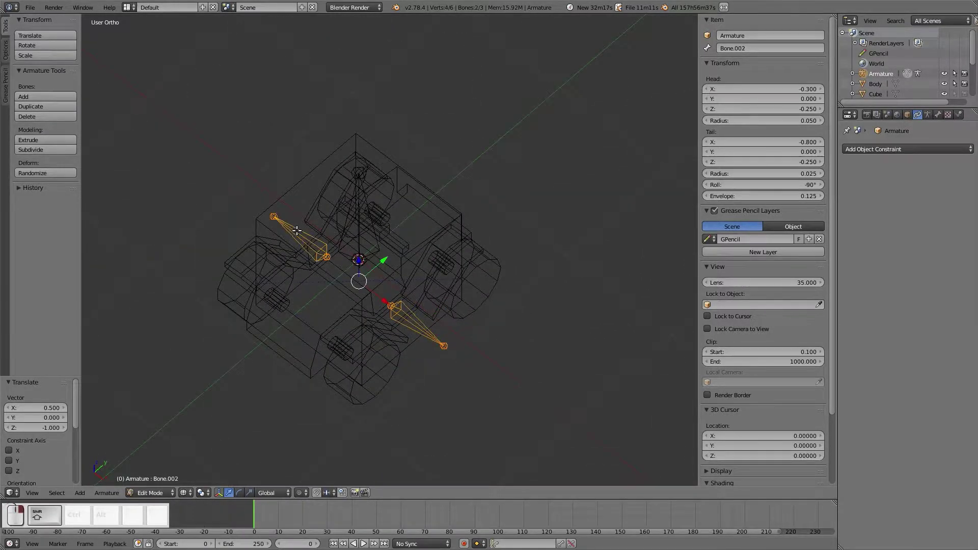
pyautogui.press('KP_7')
pyautogui.scroll(3, 385, 301)
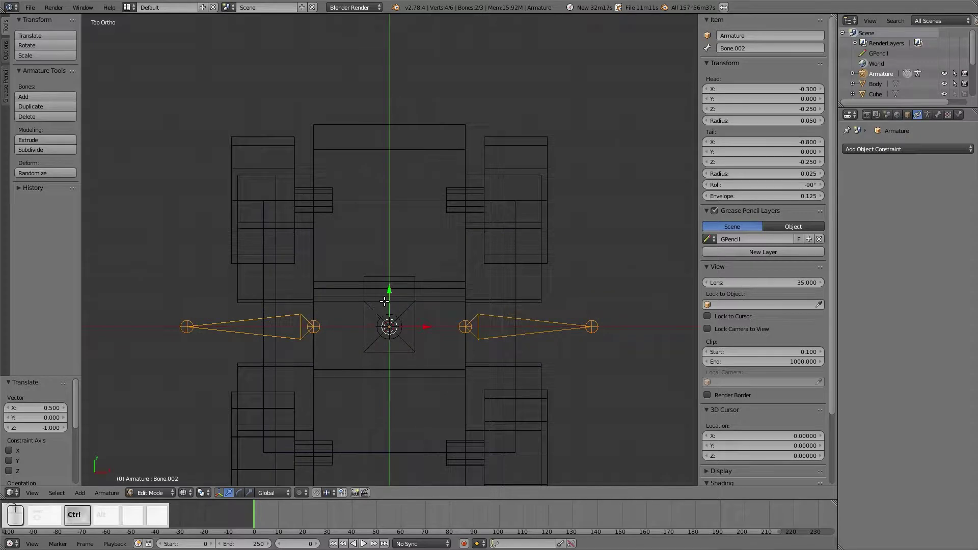
pyautogui.keyDown('ctrl'); pyautogui.moveTo(390, 281); pyautogui.dragTo(413, 160); pyautogui.keyUp('ctrl')
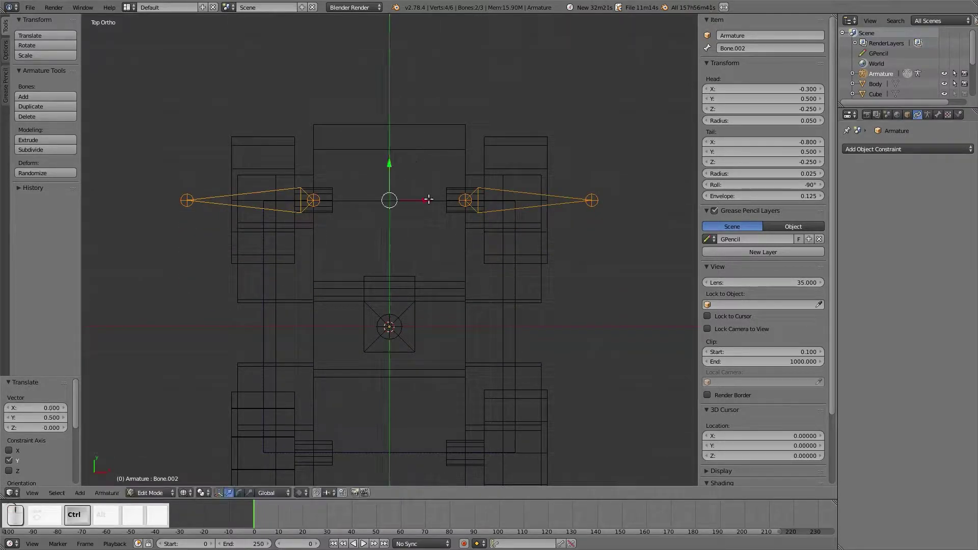
# Switch the armature to Pose Mode and try rotating the front bone at X 0.3 in top view
pyautogui.hotkey('ctrl', 'Tab')
pyautogui.click(481, 296)
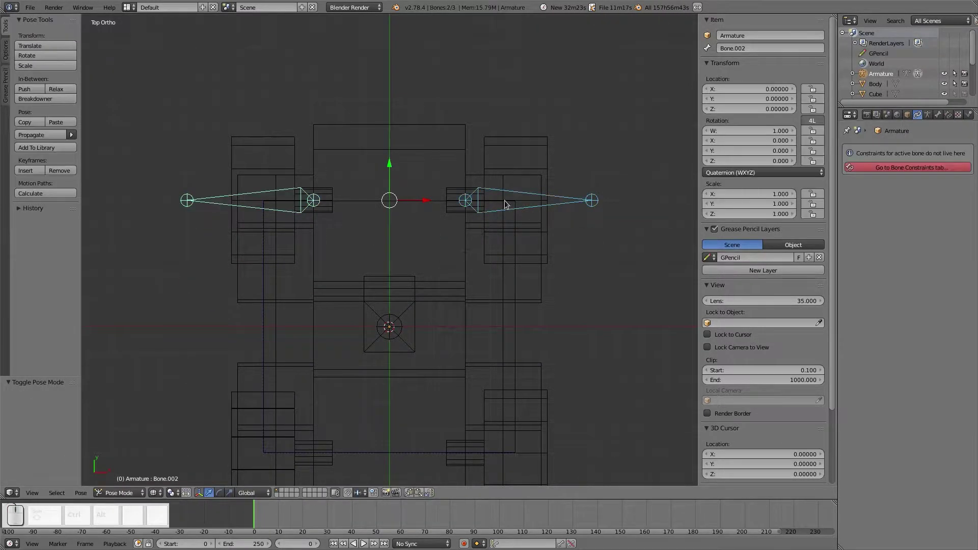
pyautogui.rightClick(509, 210)
pyautogui.press('r')
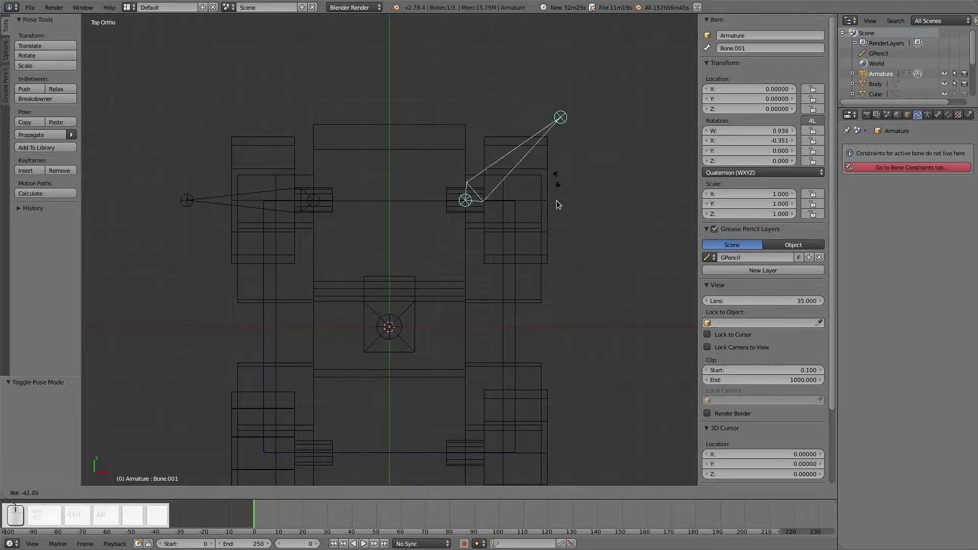
pyautogui.rightClick(467, 204)
# Try rotating the Wheel_FL object and the front bone at X -0.3, cancelling both rotations
pyautogui.rightClick(264, 203)
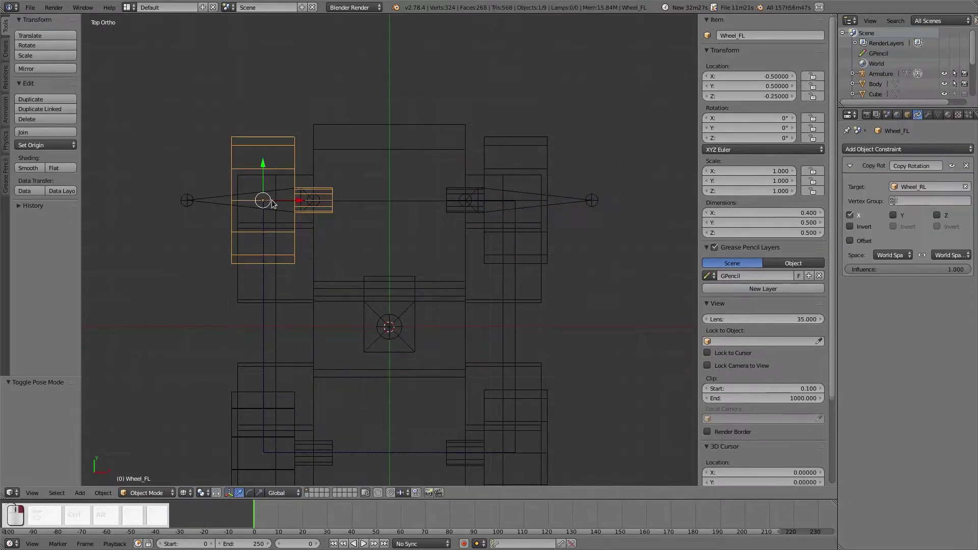
pyautogui.press('r')
pyautogui.rightClick(268, 202)
pyautogui.rightClick(207, 199)
pyautogui.press('r')
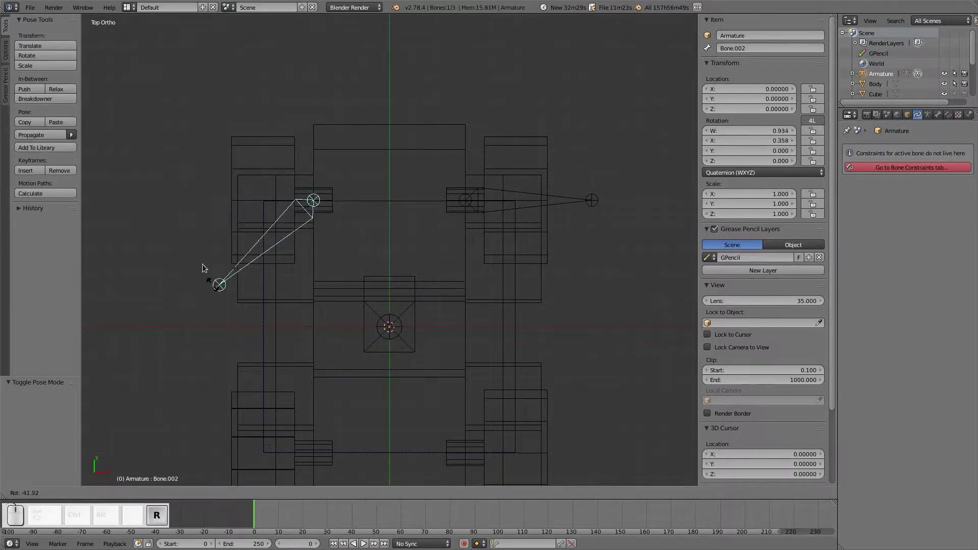
pyautogui.rightClick(180, 213)
# Try moving the central bone, cancel the move, and select the two front bones together followed by the central bone
pyautogui.rightClick(396, 326)
pyautogui.press('g')
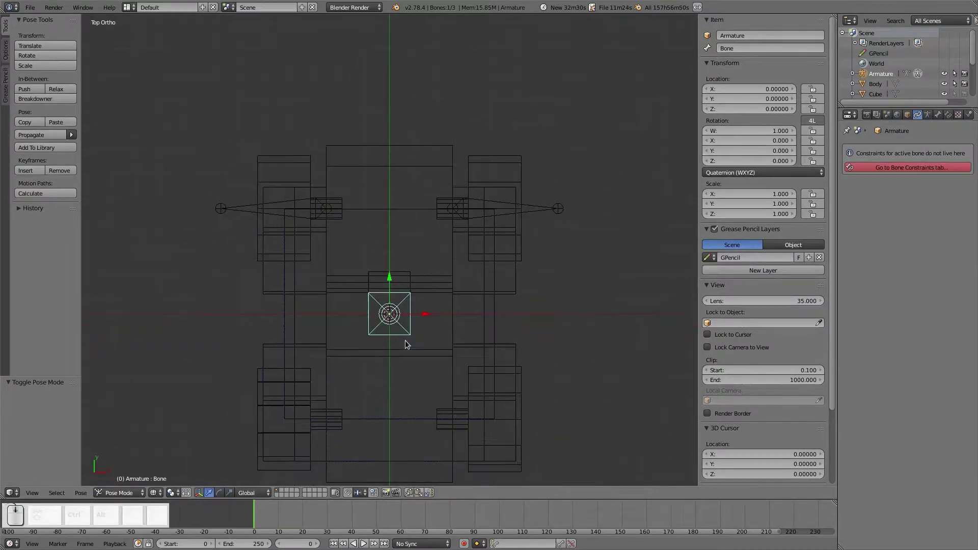
pyautogui.rightClick(415, 337)
pyautogui.rightClick(497, 213)
pyautogui.keyDown('shift'); pyautogui.rightClick(280, 217); pyautogui.keyUp('shift')
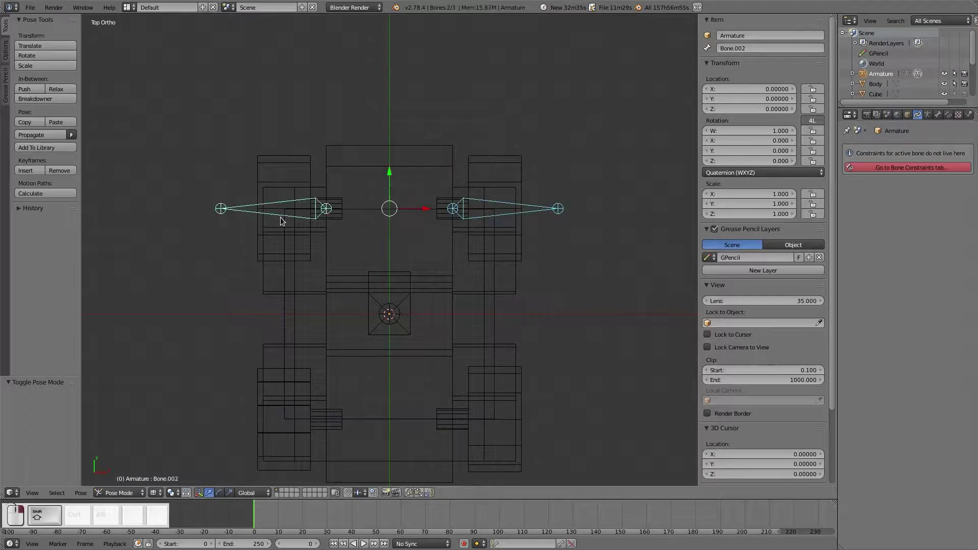
pyautogui.rightClick(395, 316)
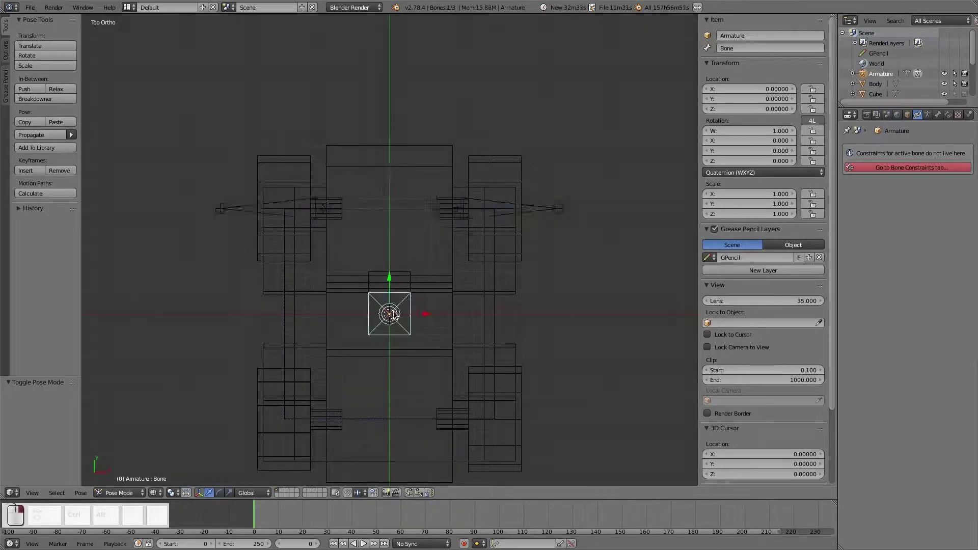
pyautogui.scroll(2, 395, 332)
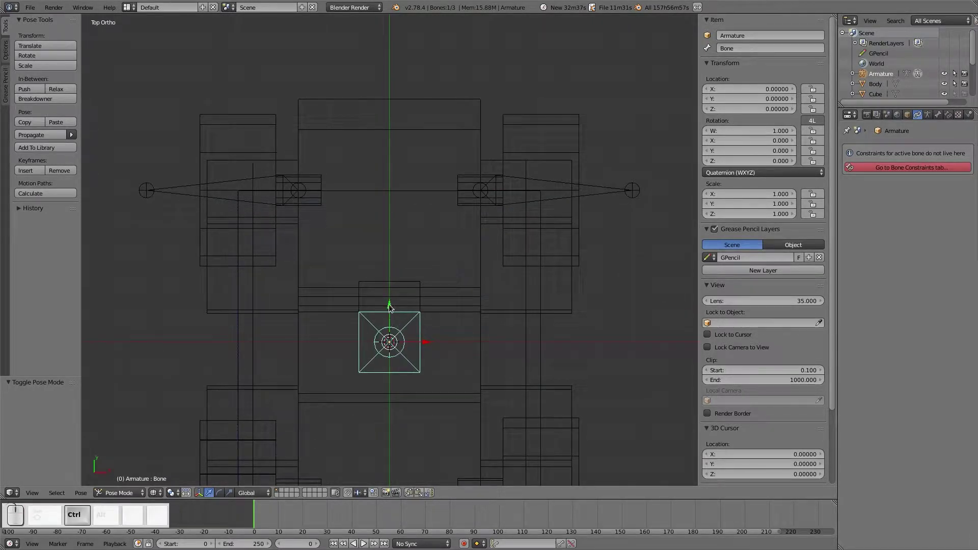
# Move the central square-shaped bone about 0.14 units forward along the global Y axis
pyautogui.press('g')
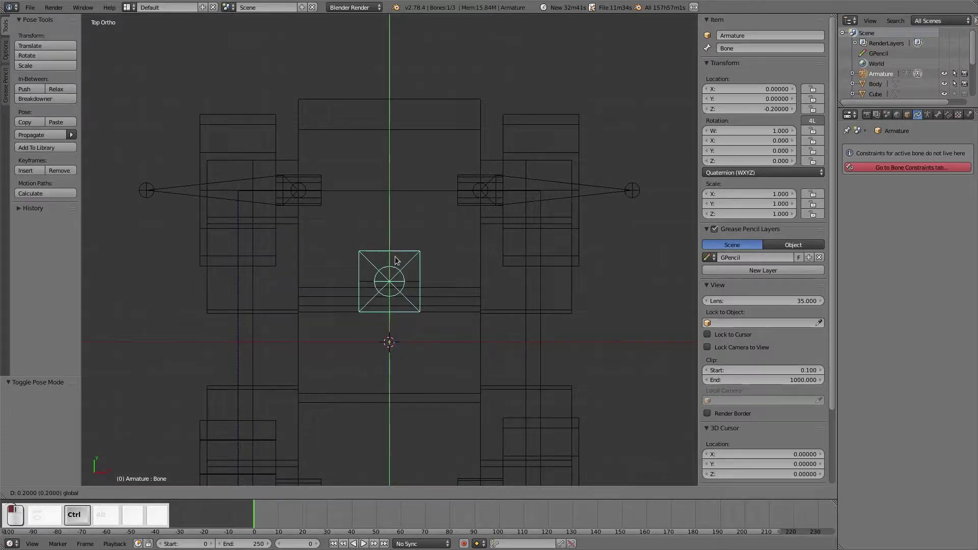
pyautogui.click(389, 304)
pyautogui.scroll(5, 388, 304)
pyautogui.press('g')
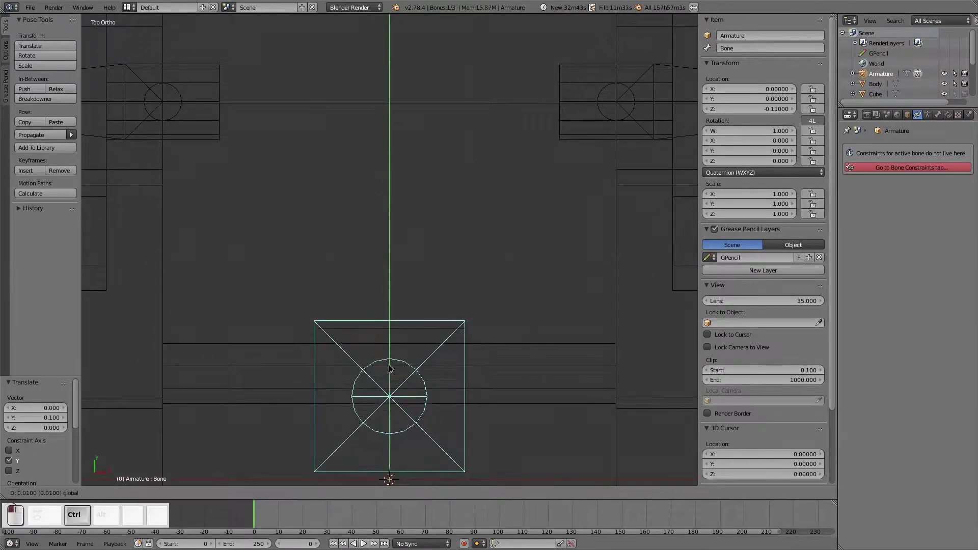
pyautogui.click(391, 350)
pyautogui.scroll(-5, 396, 363)
pyautogui.scroll(-6, 398, 347)
pyautogui.press('a')
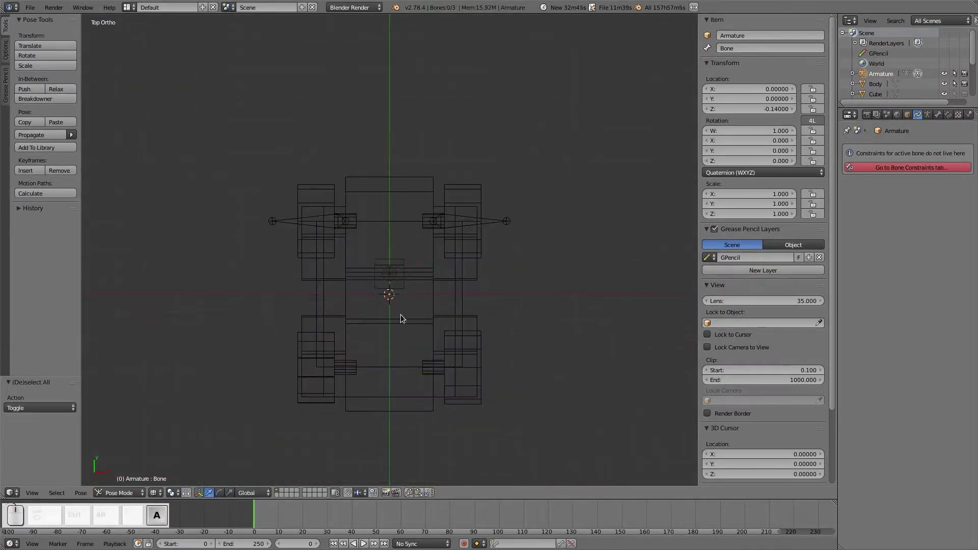
pyautogui.scroll(5, 399, 319)
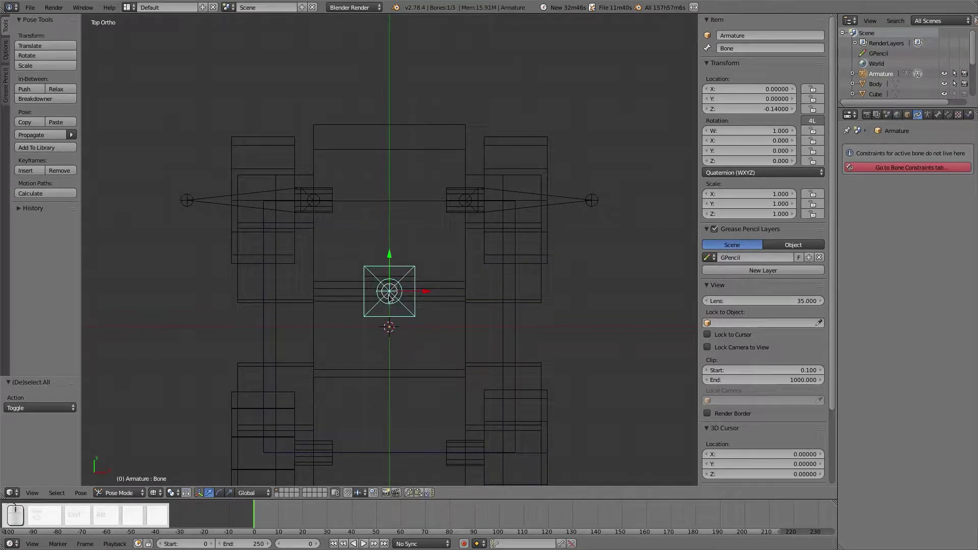
# Rename the central square-shaped bone to Steering
pyautogui.click(771, 46)
pyautogui.write('SA')
pyautogui.write('T')
pyautogui.press('BackSpace')
pyautogui.press('BackSpace')
pyautogui.write('tera')
pyautogui.press('BackSpace')
pyautogui.press('BackSpace')
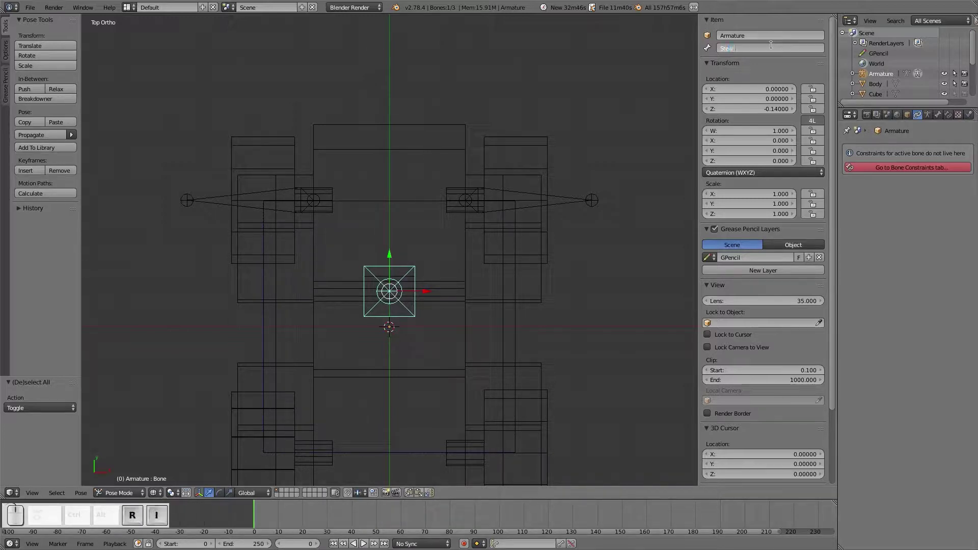
pyautogui.write('aring')
pyautogui.press('Return')
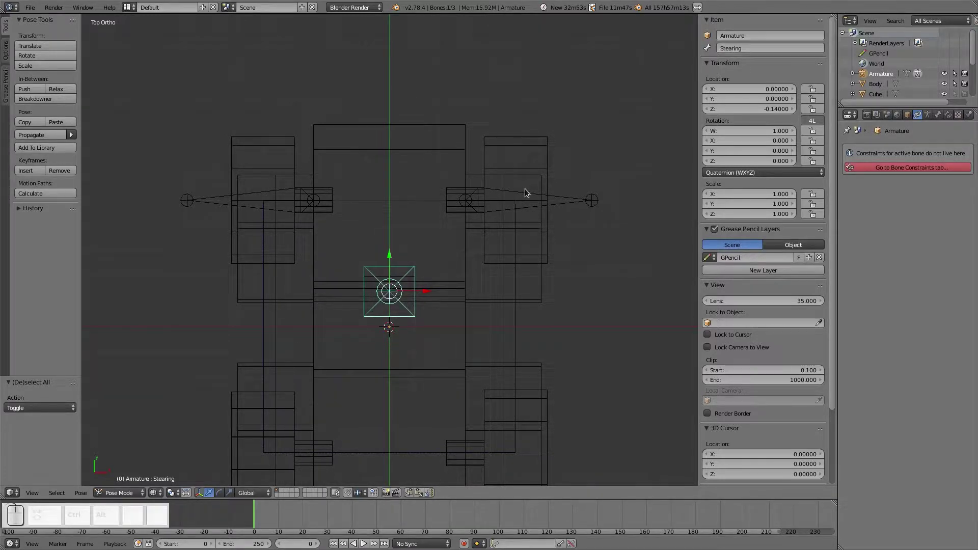
pyautogui.rightClick(526, 189)
pyautogui.rightClick(386, 289)
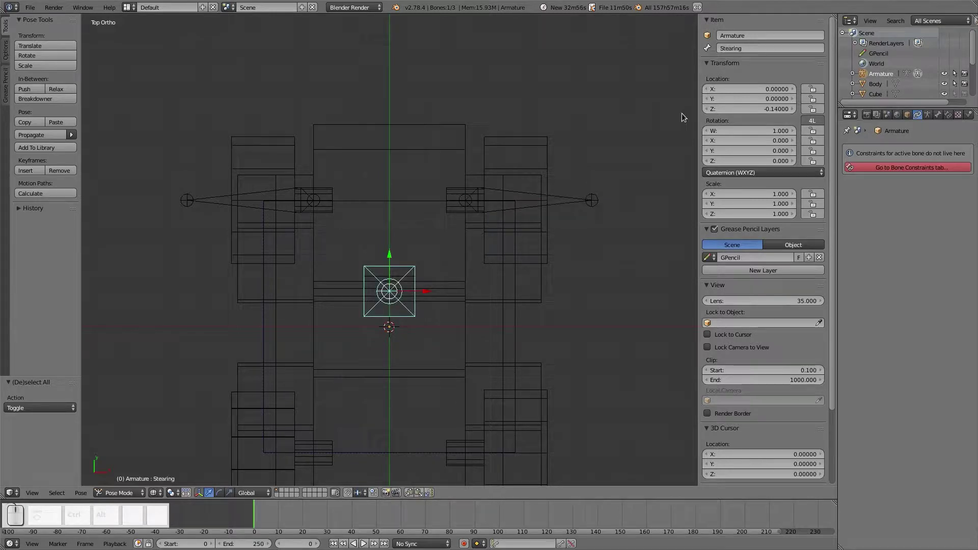
pyautogui.click(732, 50)
pyautogui.write('e')
pyautogui.press('Return')
# Rename the front-right wheel's bone to Wheel_FR
pyautogui.rightClick(539, 201)
pyautogui.click(776, 48)
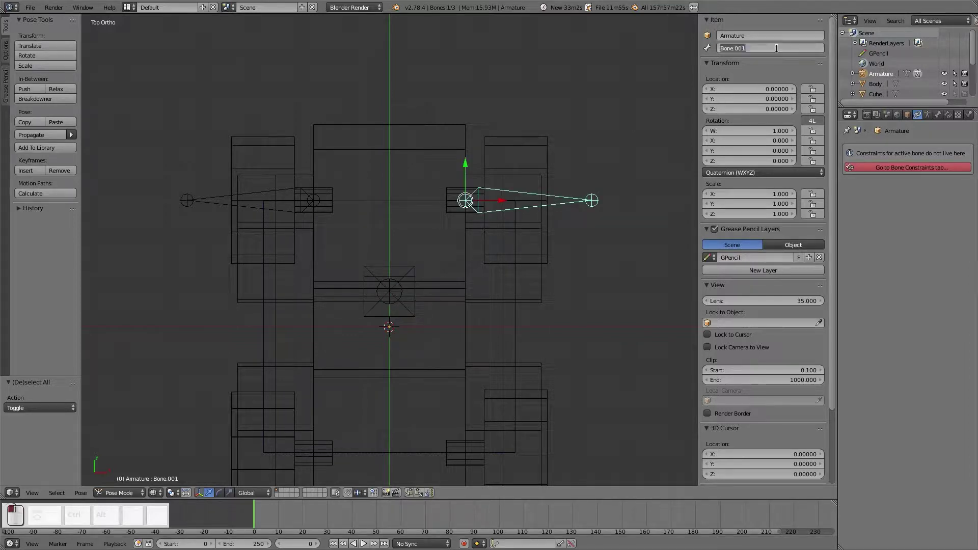
pyautogui.write('Wheel')
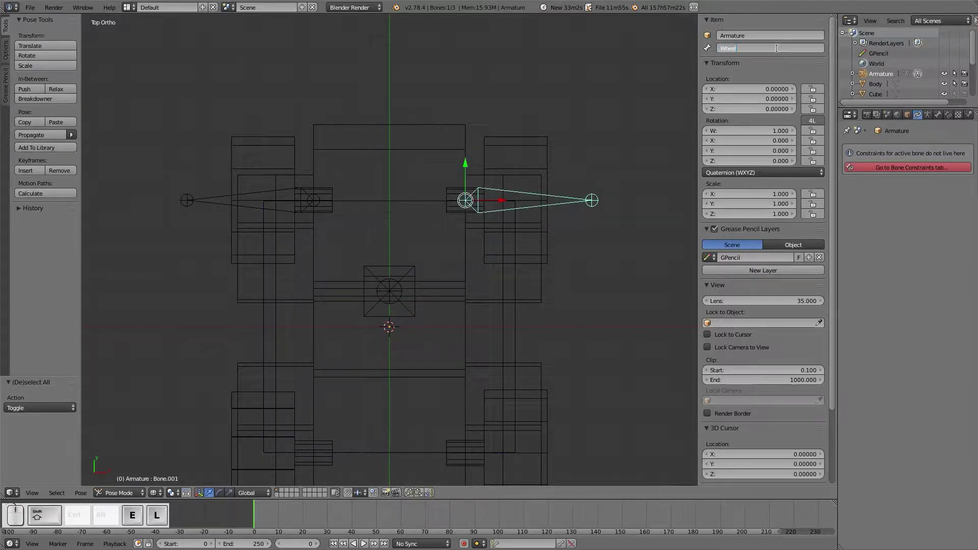
pyautogui.write('_')
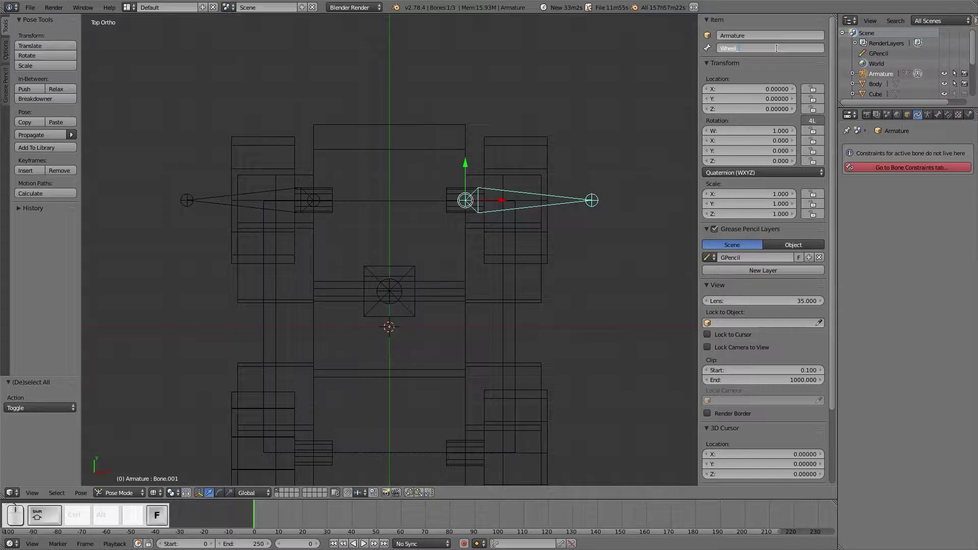
pyautogui.write('FR')
pyautogui.press('Return')
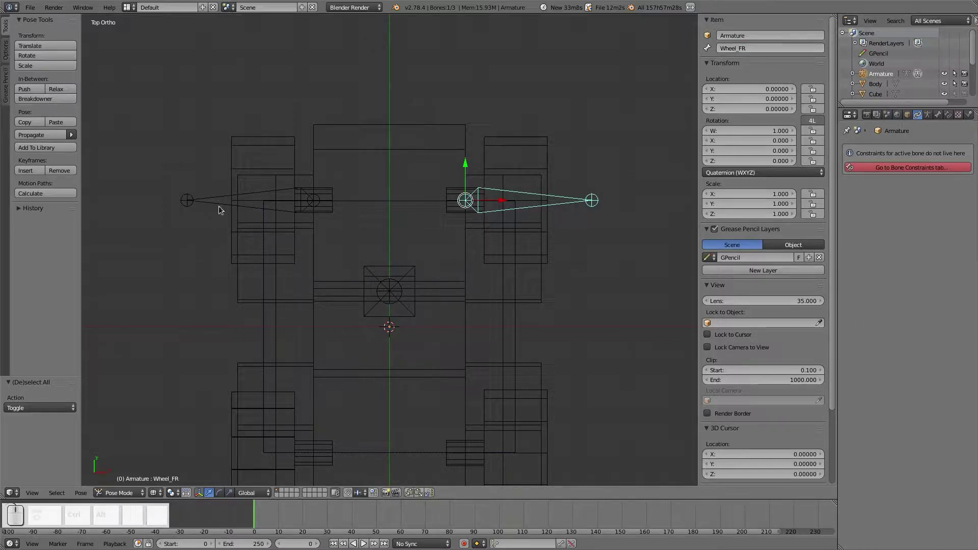
# Rename the front-left wheel's bone to Wheel_FL
pyautogui.rightClick(260, 193)
pyautogui.click(766, 47)
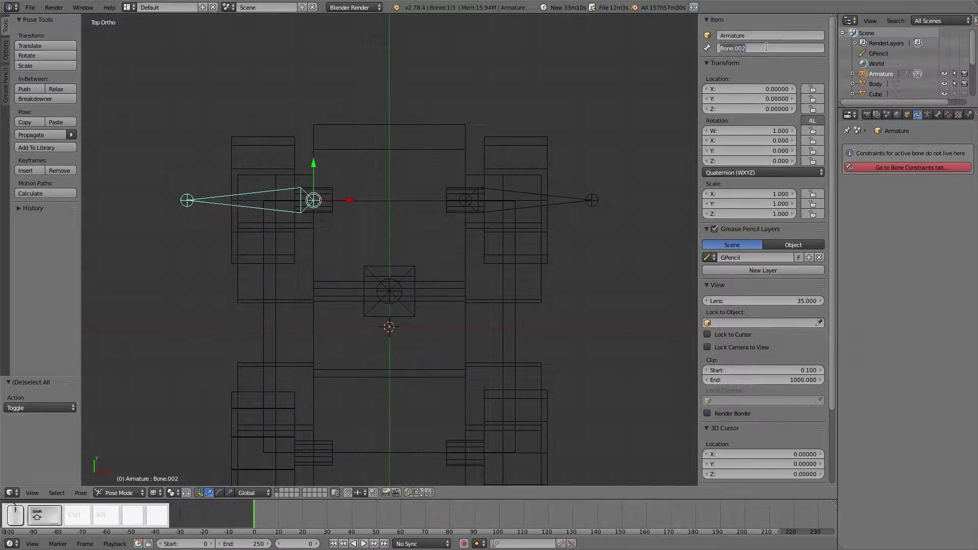
pyautogui.write('Wheel_FL')
pyautogui.press('Return')
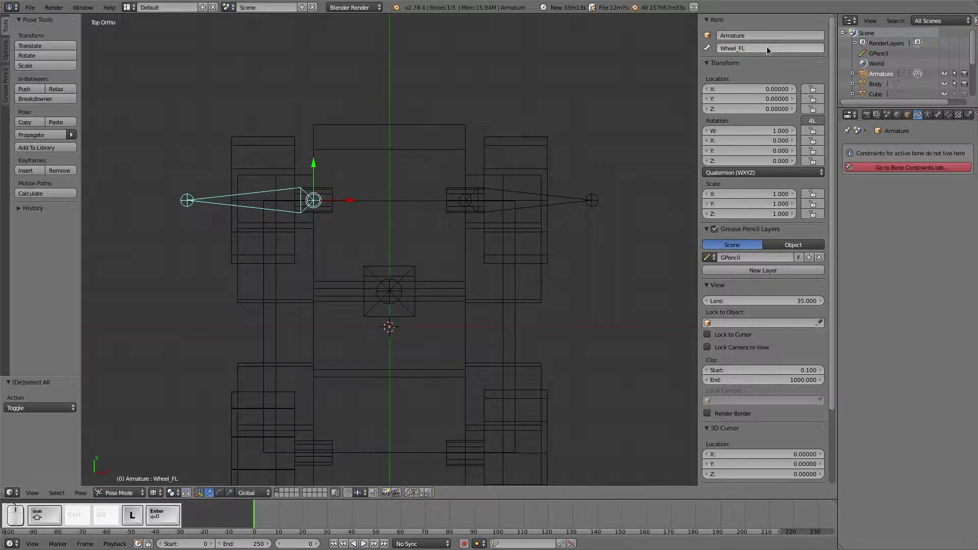
pyautogui.rightClick(258, 138)
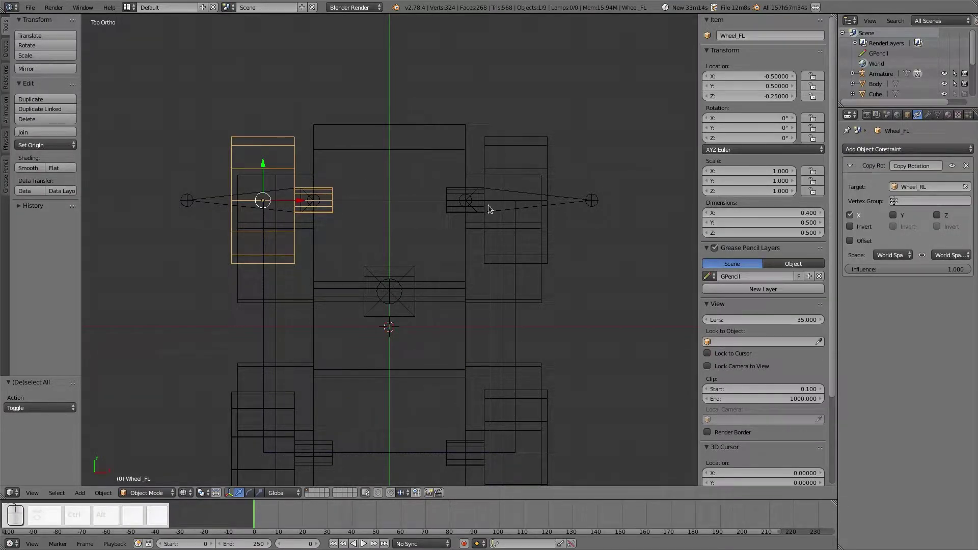
pyautogui.rightClick(389, 291)
pyautogui.press('Tab')
pyautogui.click(379, 362)
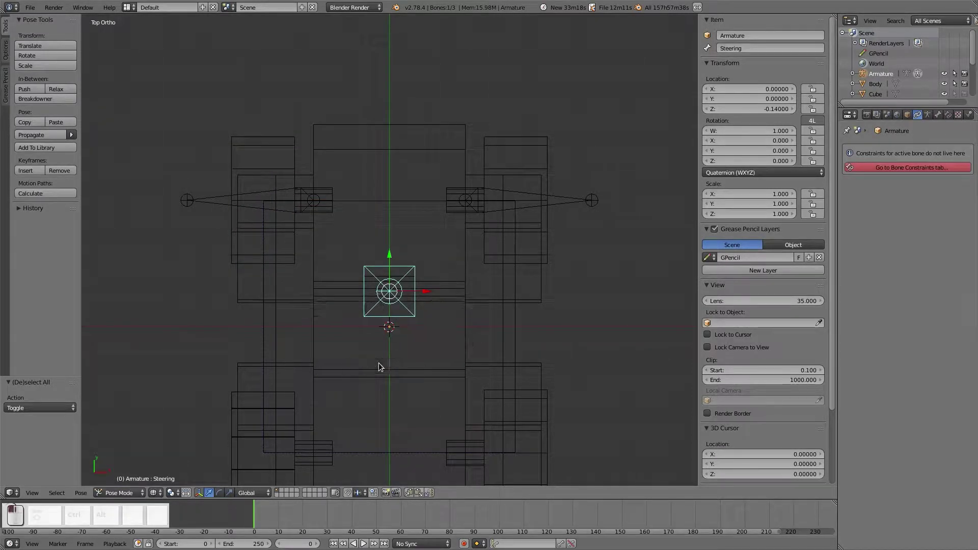
pyautogui.press('Tab')
pyautogui.click(337, 336)
# Parent the front-left wheel mesh to the armature using Armature Deform With Empty Groups
pyautogui.rightClick(276, 167)
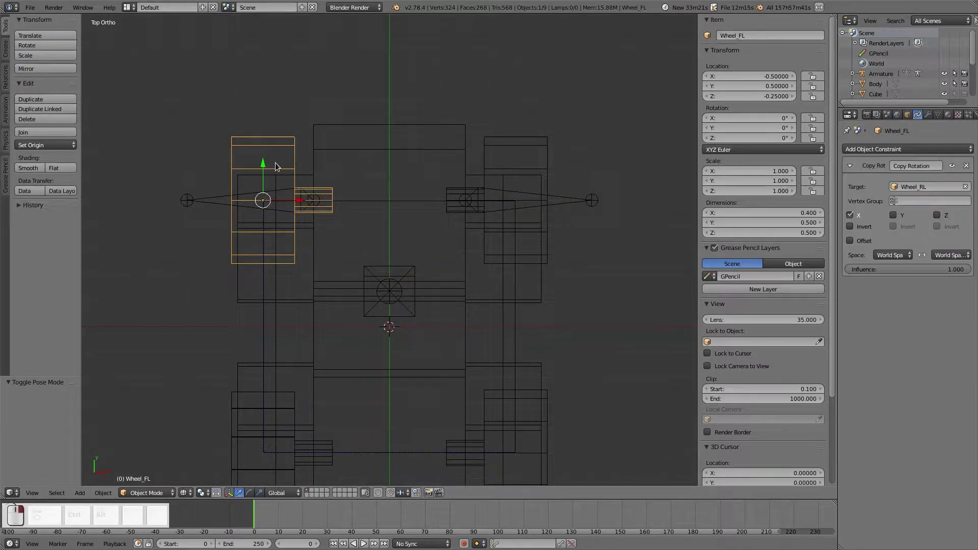
pyautogui.keyDown('shift'); pyautogui.rightClick(374, 260); pyautogui.keyUp('shift')
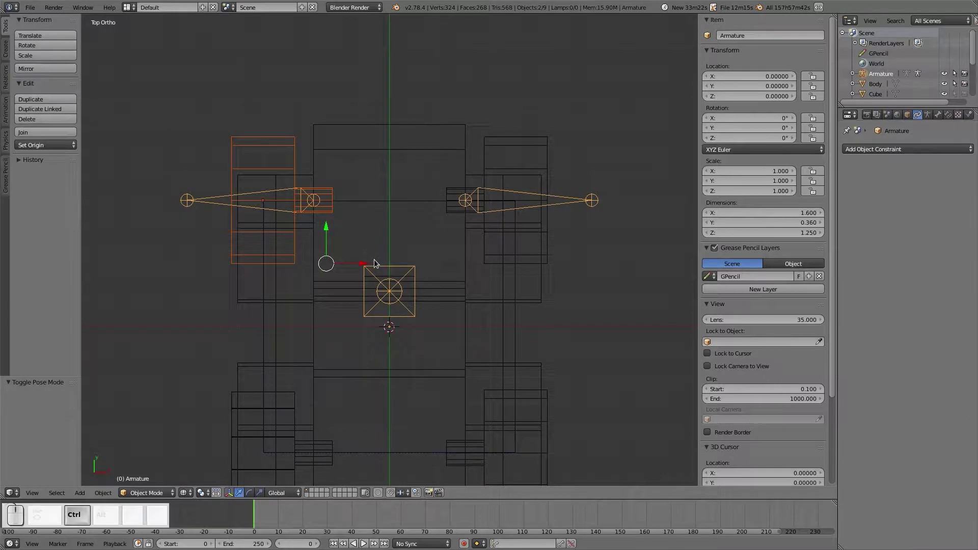
pyautogui.hotkey('ctrl', 'p')
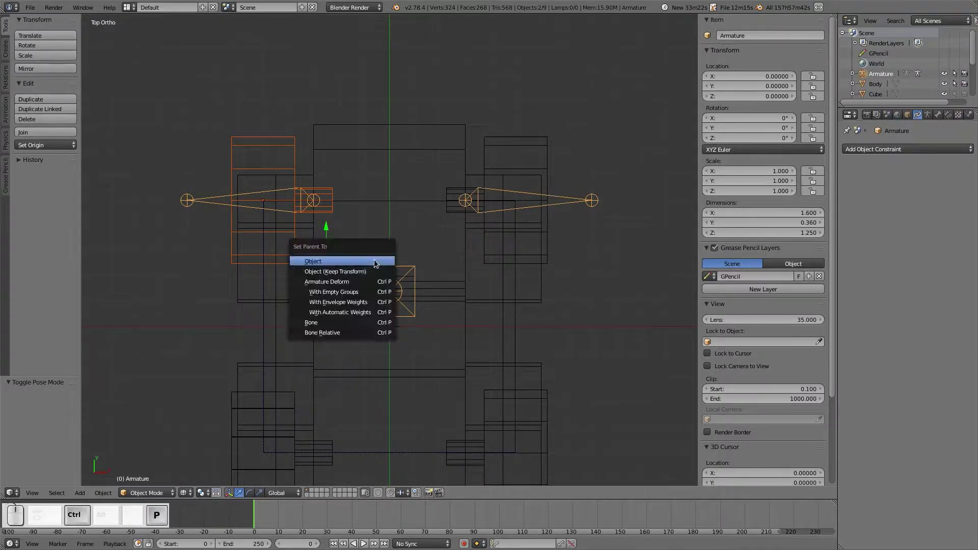
pyautogui.click(366, 294)
# Parent the front-right wheel mesh to the armature using Armature Deform With Empty Groups
pyautogui.rightClick(516, 153)
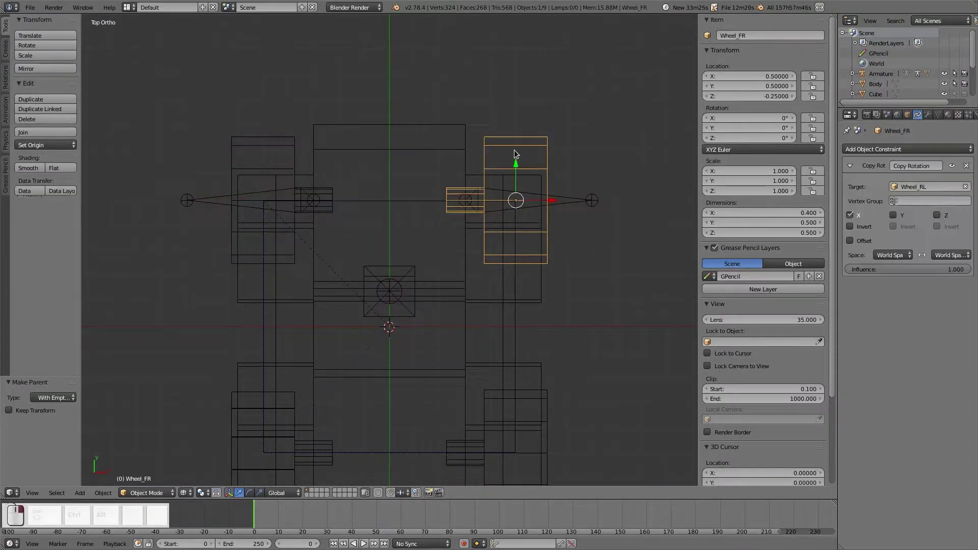
pyautogui.keyDown('shift'); pyautogui.rightClick(571, 202); pyautogui.keyUp('shift')
pyautogui.hotkey('ctrl', 'p')
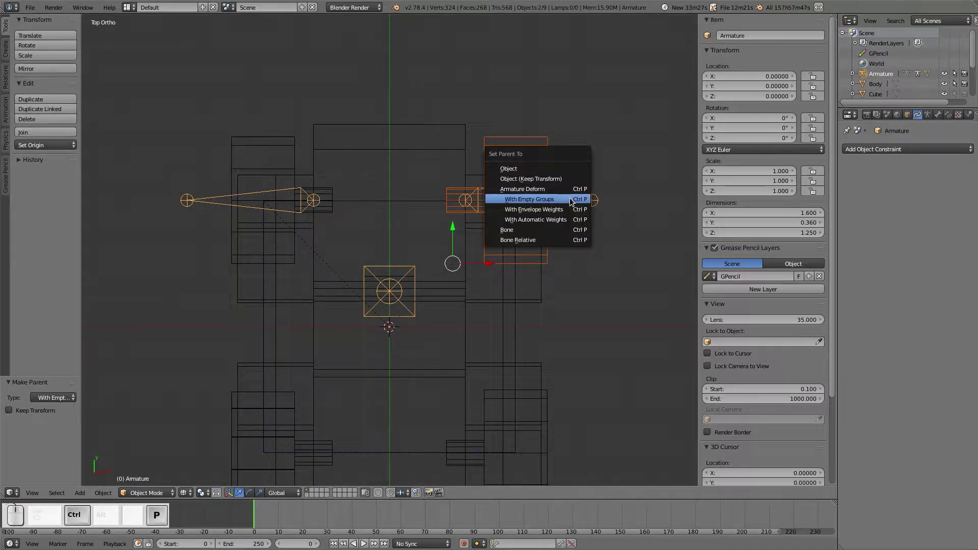
pyautogui.click(570, 201)
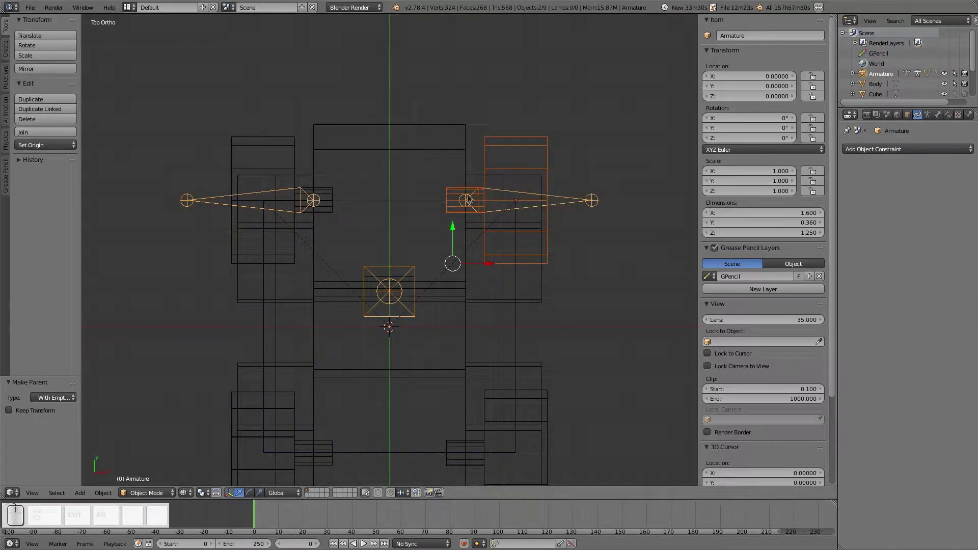
# Show the front-right wheel's vertex groups and make Wheel_FR the active group
pyautogui.rightClick(510, 167)
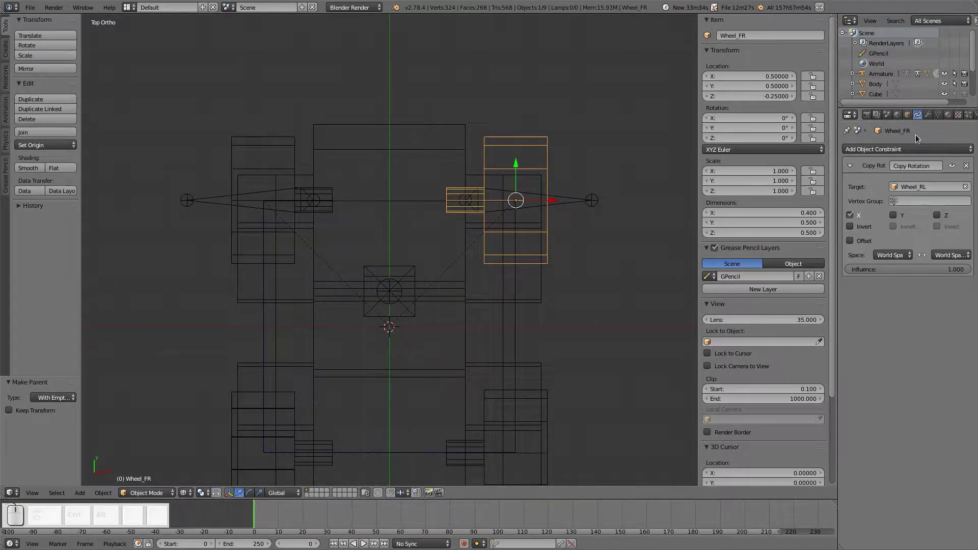
pyautogui.click(937, 115)
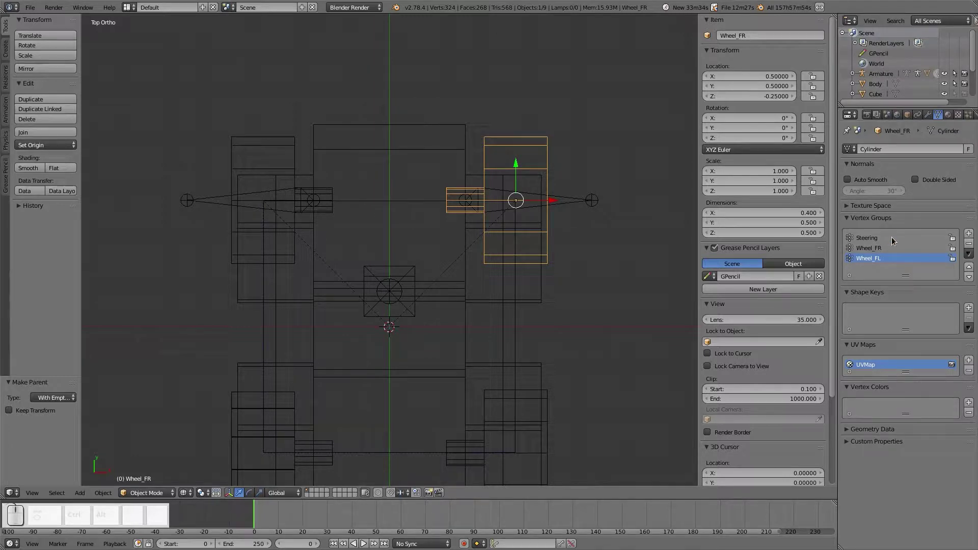
pyautogui.rightClick(570, 209)
pyautogui.rightClick(532, 146)
pyautogui.click(882, 247)
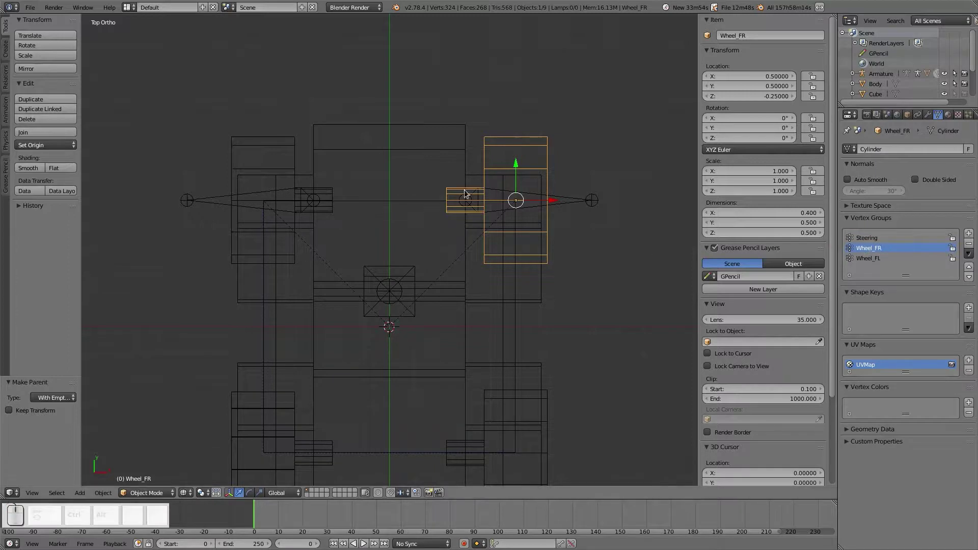
# Assign all vertices of the front-right wheel to the Wheel_FR vertex group and return to Object Mode
pyautogui.press('Tab')
pyautogui.click(633, 179)
pyautogui.press('a')
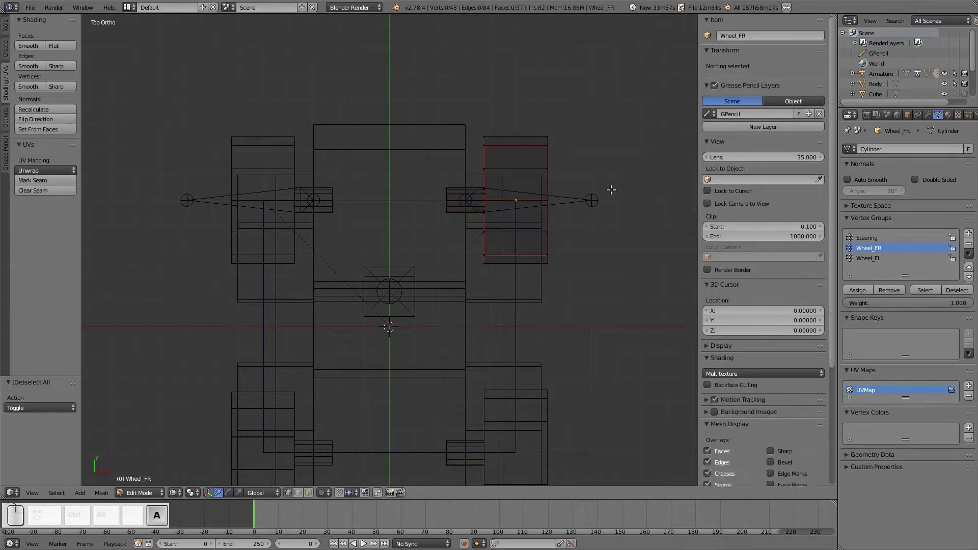
pyautogui.press('a')
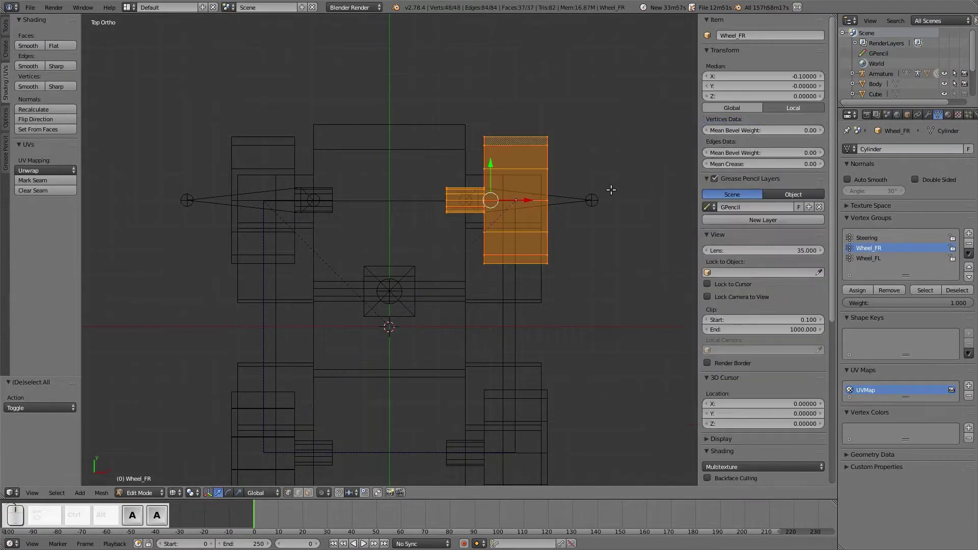
pyautogui.click(858, 291)
pyautogui.click(869, 238)
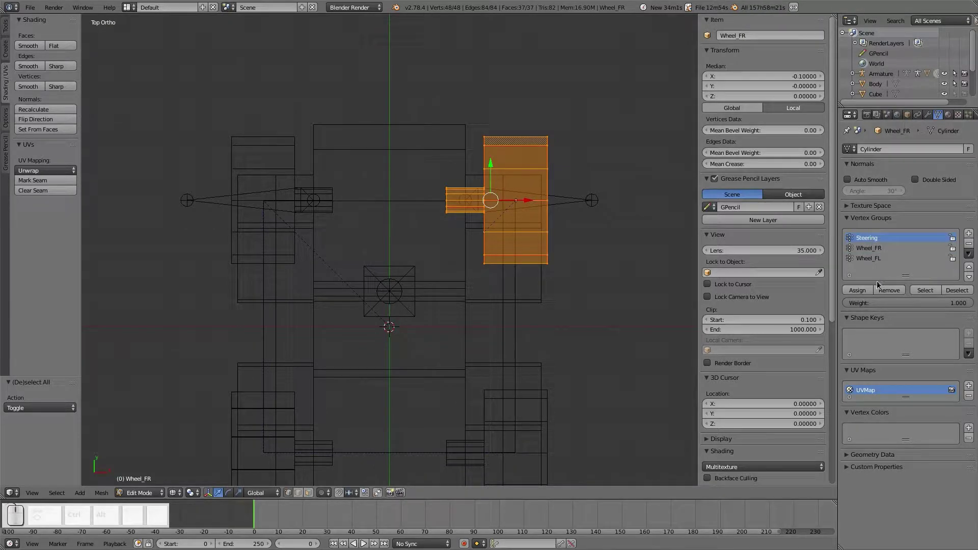
pyautogui.click(879, 261)
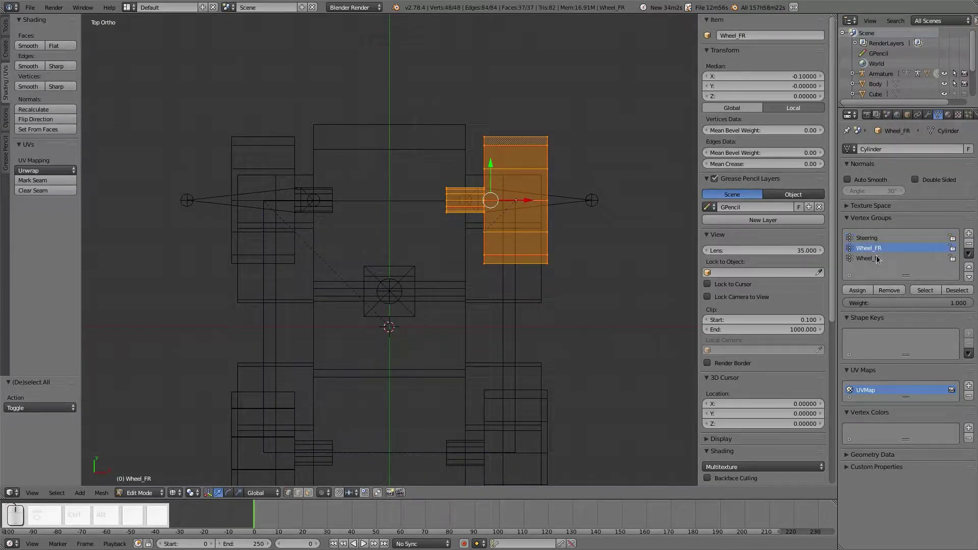
pyautogui.press('Tab')
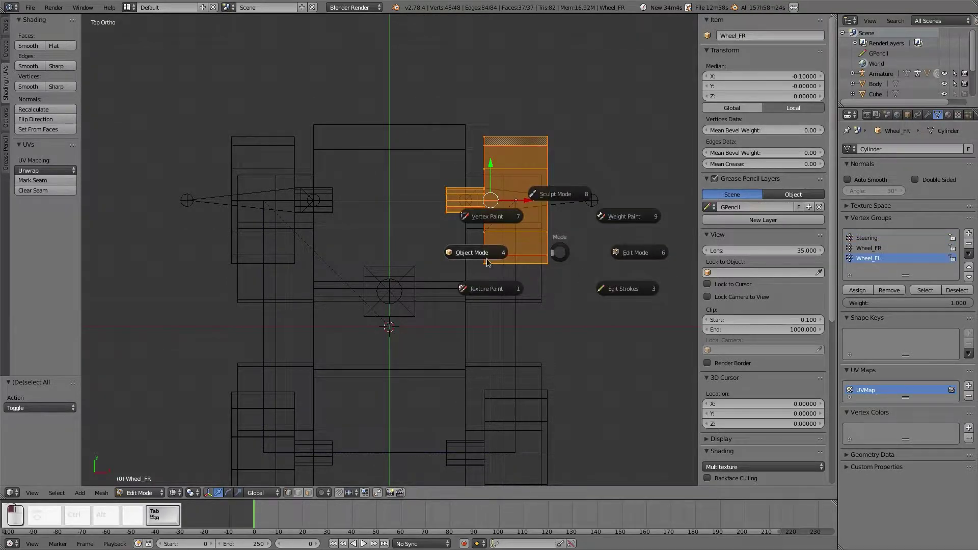
pyautogui.click(476, 252)
# Assign all vertices of the front-left wheel mesh to the Wheel_FL vertex group in Edit Mode
pyautogui.rightClick(243, 170)
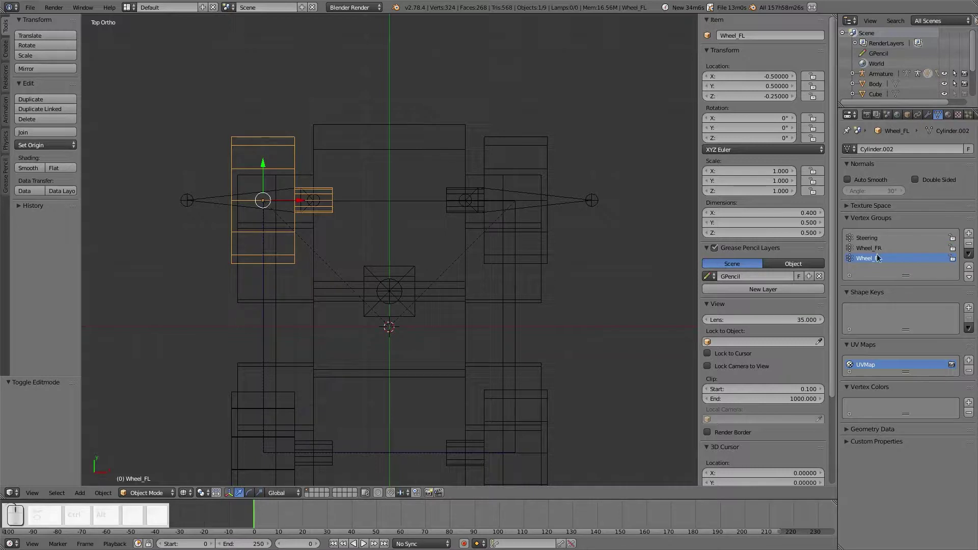
pyautogui.press('Tab')
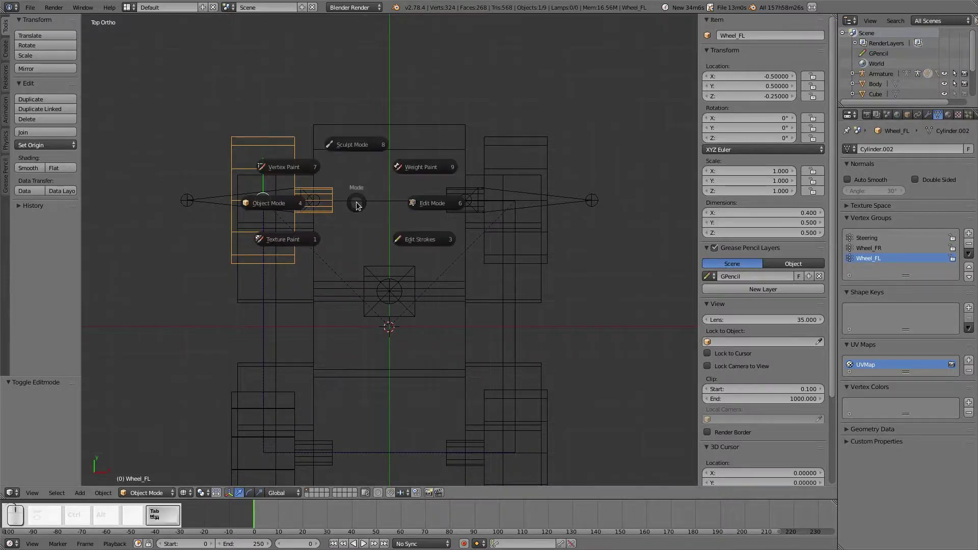
pyautogui.click(428, 203)
pyautogui.click(857, 291)
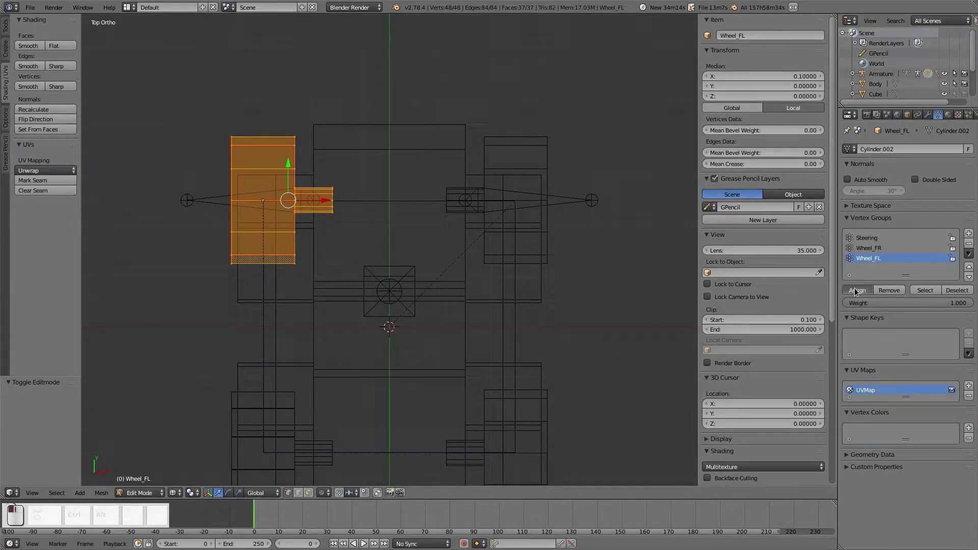
# Remove the front-left wheel's vertices from the Wheel_FR vertex group and return to Object Mode
pyautogui.click(875, 238)
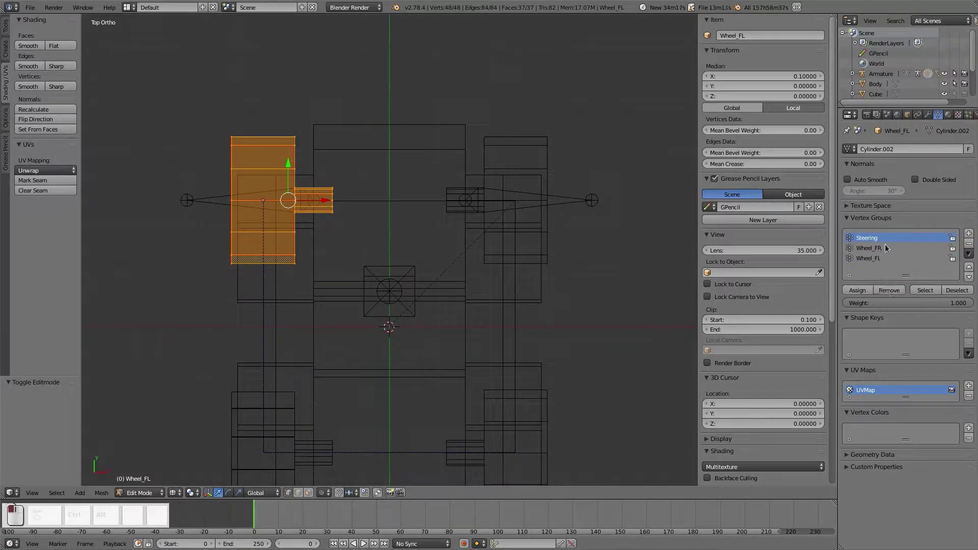
pyautogui.click(885, 247)
pyautogui.click(884, 292)
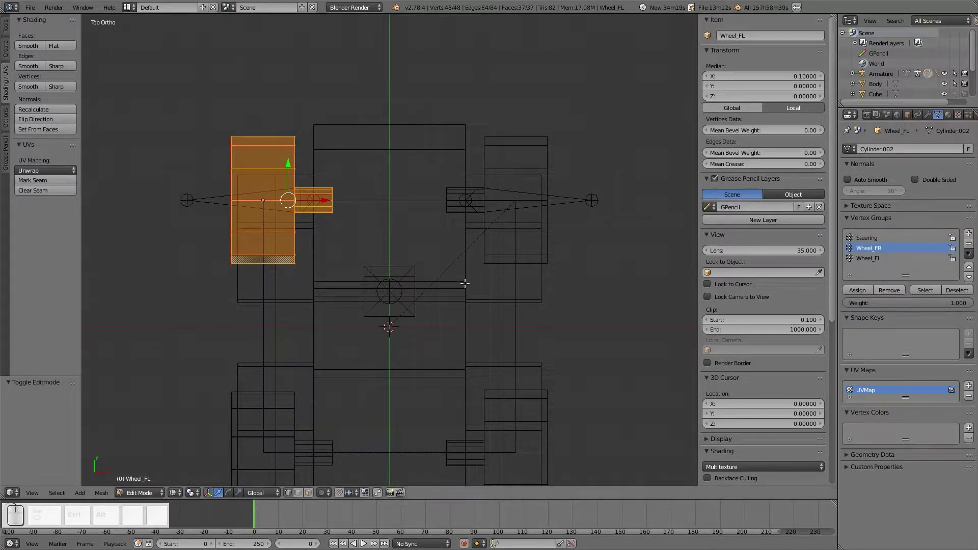
pyautogui.press('Tab')
pyautogui.click(311, 277)
# Switch the armature to Pose Mode and test-rotate the Wheel_FL and Wheel_FR bones, cancelling each rotation
pyautogui.rightClick(213, 204)
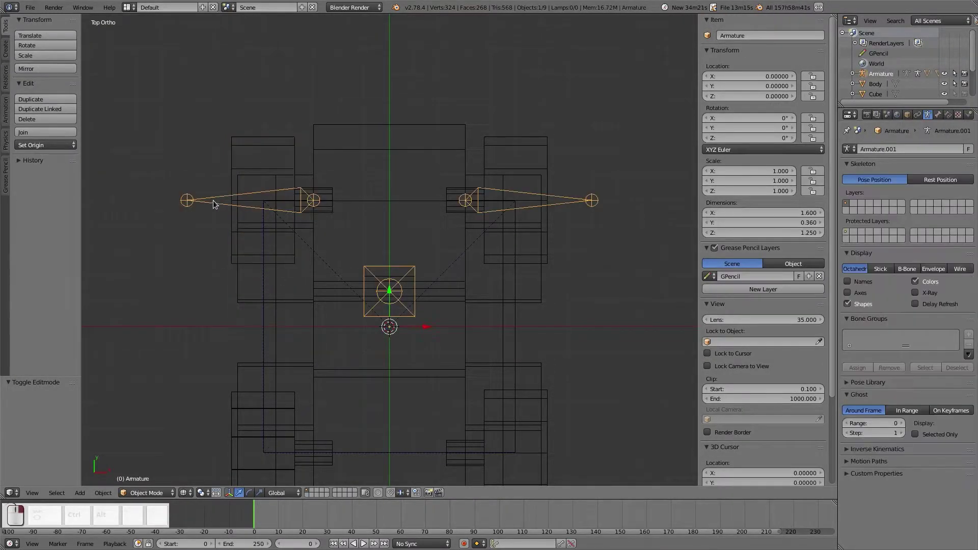
pyautogui.press('Tab')
pyautogui.click(316, 234)
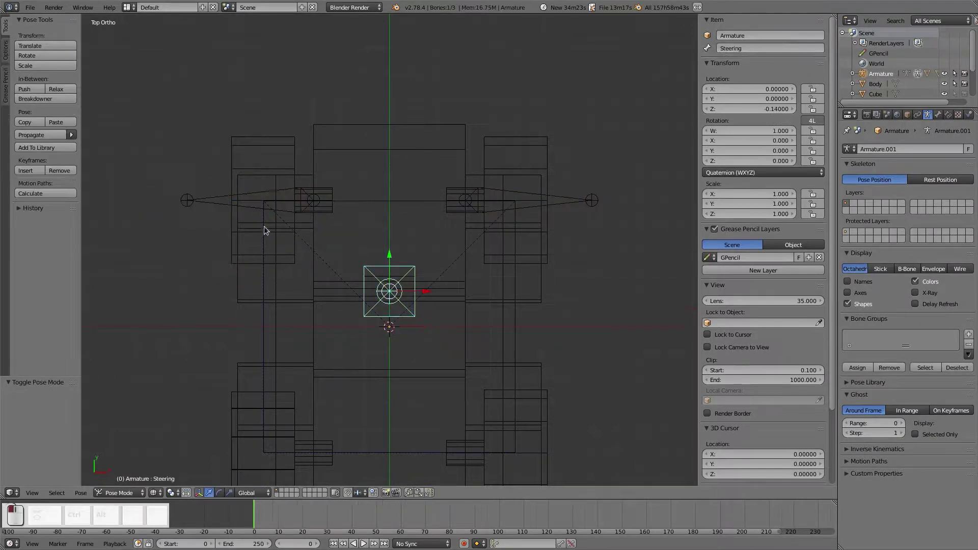
pyautogui.rightClick(276, 193)
pyautogui.press('r')
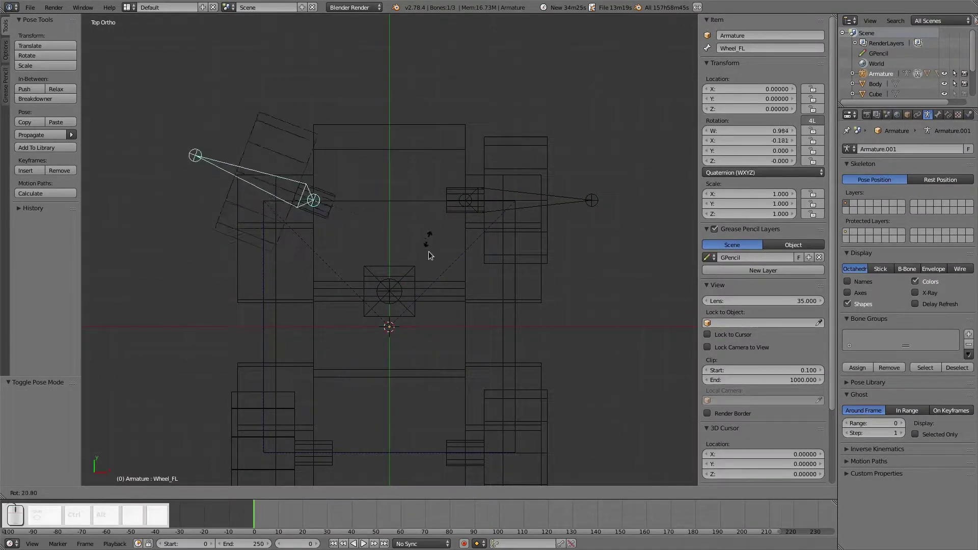
pyautogui.rightClick(456, 199)
pyautogui.rightClick(456, 203)
pyautogui.press('r')
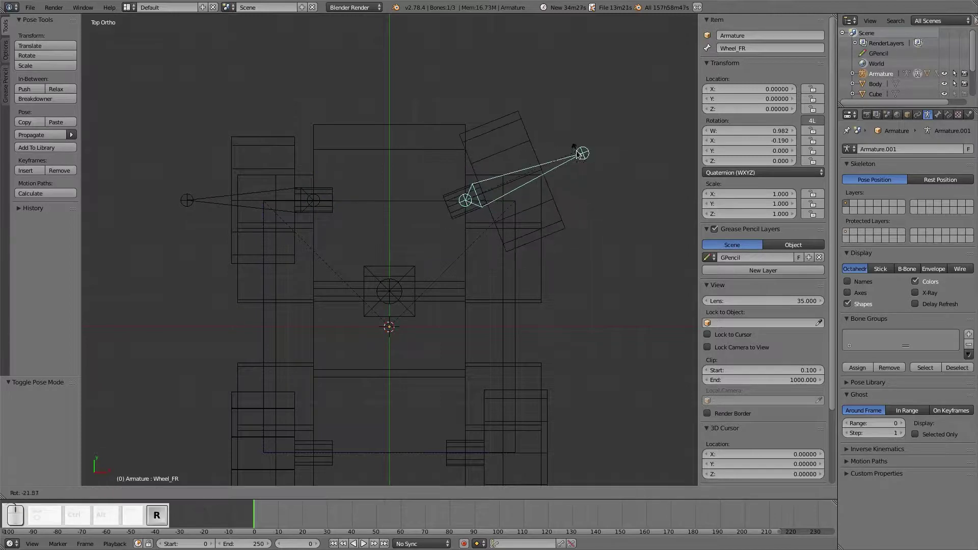
pyautogui.rightClick(590, 181)
# Test-rotate the Steering bone, cancel the rotation, and preview the animation on the timeline
pyautogui.rightClick(370, 321)
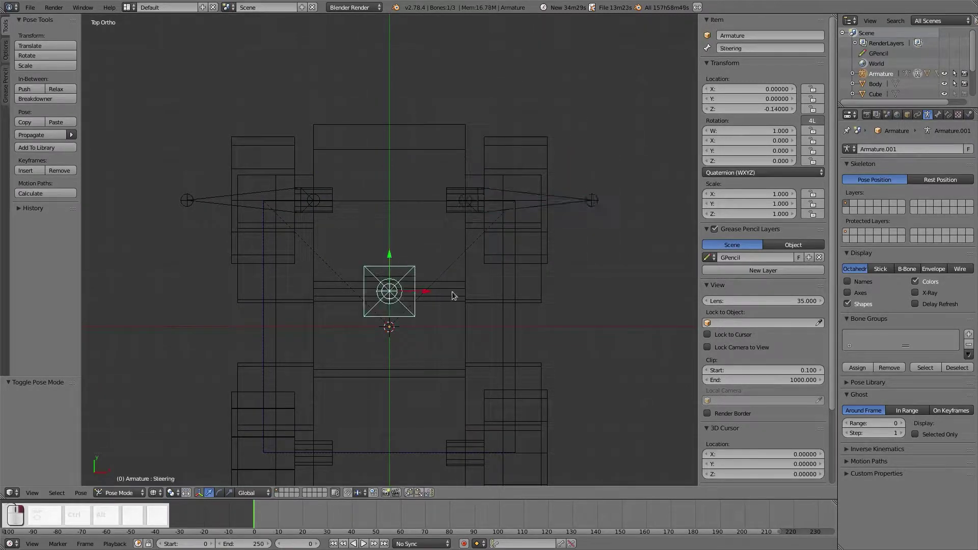
pyautogui.press('r')
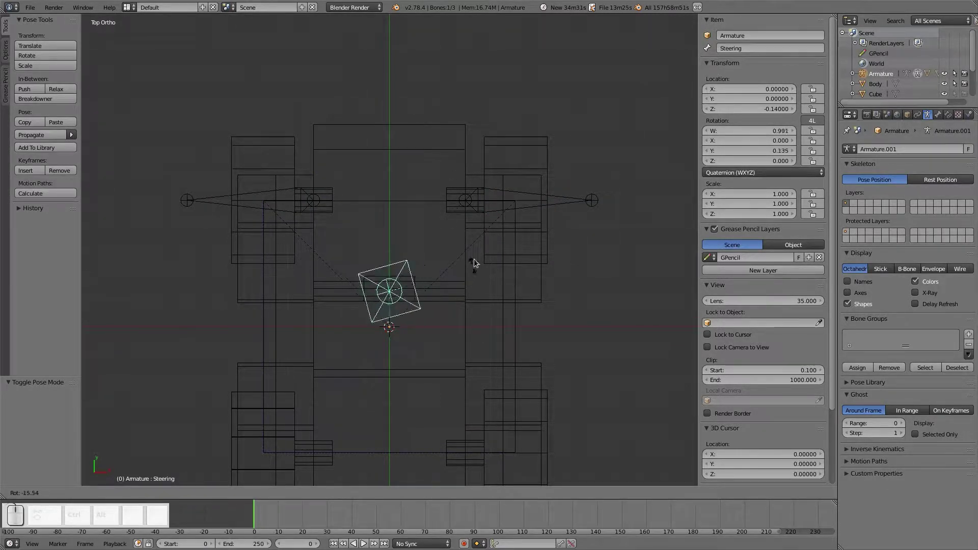
pyautogui.rightClick(476, 264)
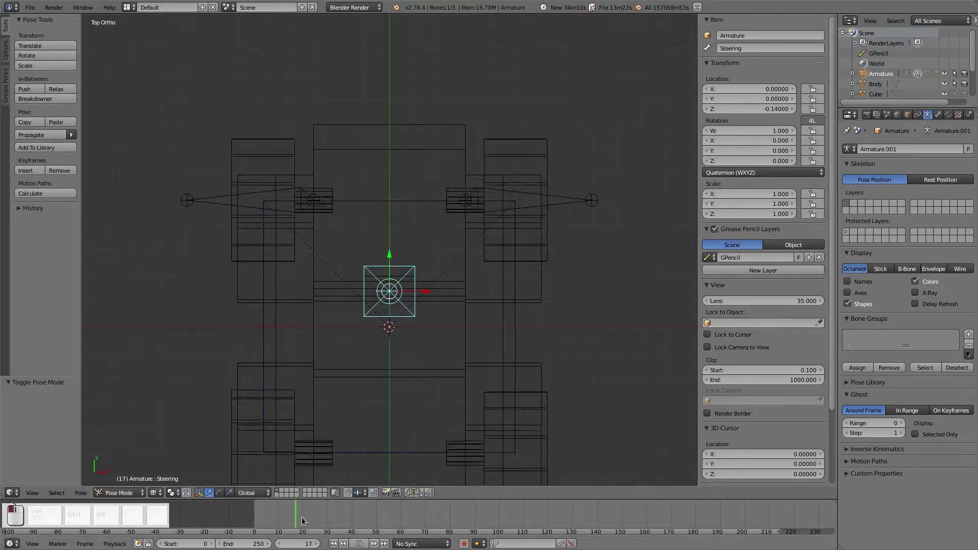
pyautogui.hotkey('alt', 'a')
# Rotate the Wheel_FL bone by about -15°, scrub the animation back to frame 0, and turn the bone back by 15°
pyautogui.rightClick(266, 222)
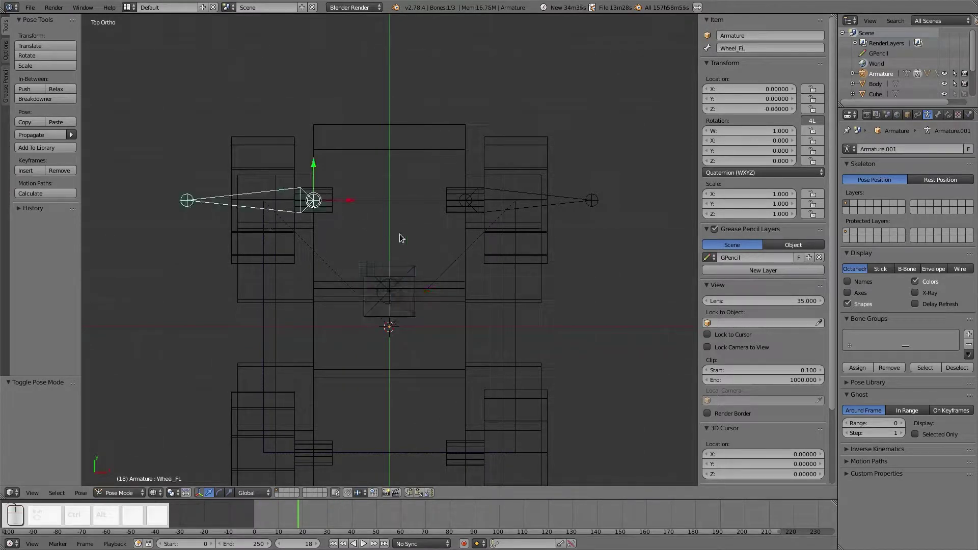
pyautogui.press('r')
pyautogui.click(452, 197)
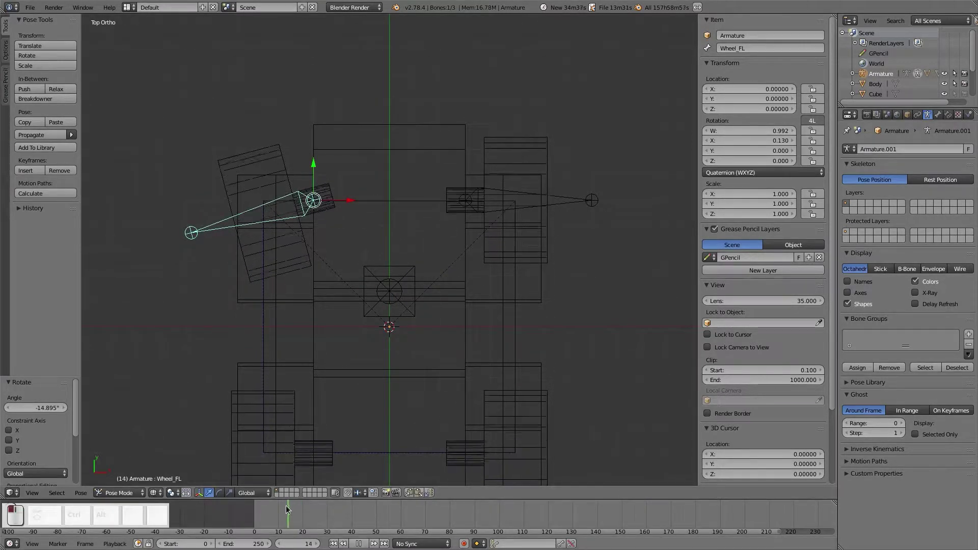
pyautogui.moveTo(252, 528)
pyautogui.mouseDown()
pyautogui.moveTo(302, 527)
pyautogui.moveTo(262, 512)
pyautogui.moveTo(280, 512)
pyautogui.moveTo(235, 532)
pyautogui.mouseUp()
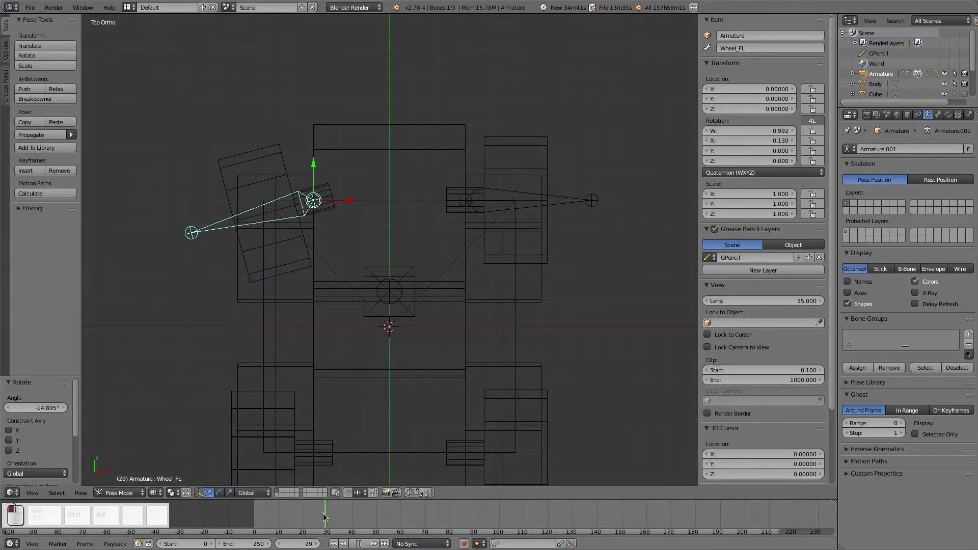
pyautogui.press('r')
pyautogui.press('ctrl')
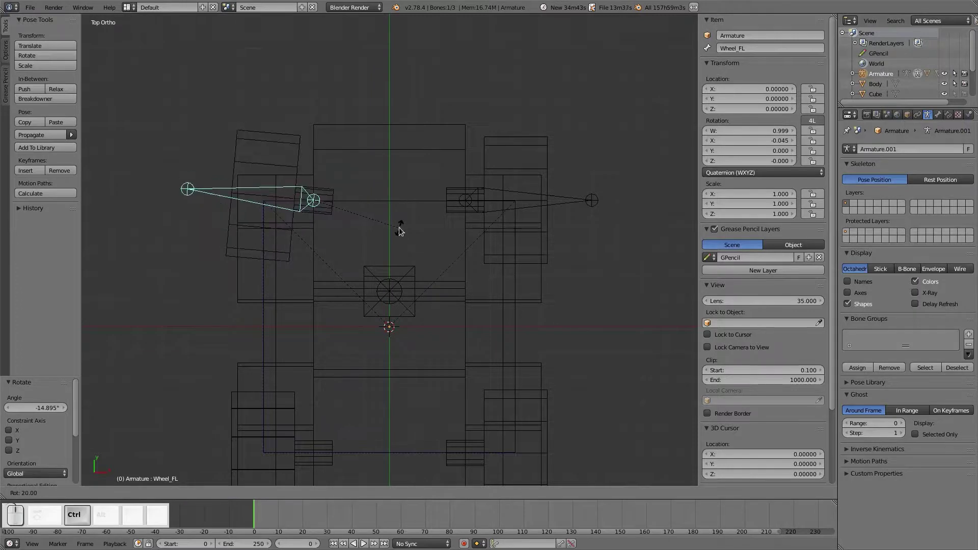
pyautogui.keyDown('ctrl'); pyautogui.click(402, 219); pyautogui.keyUp('ctrl')
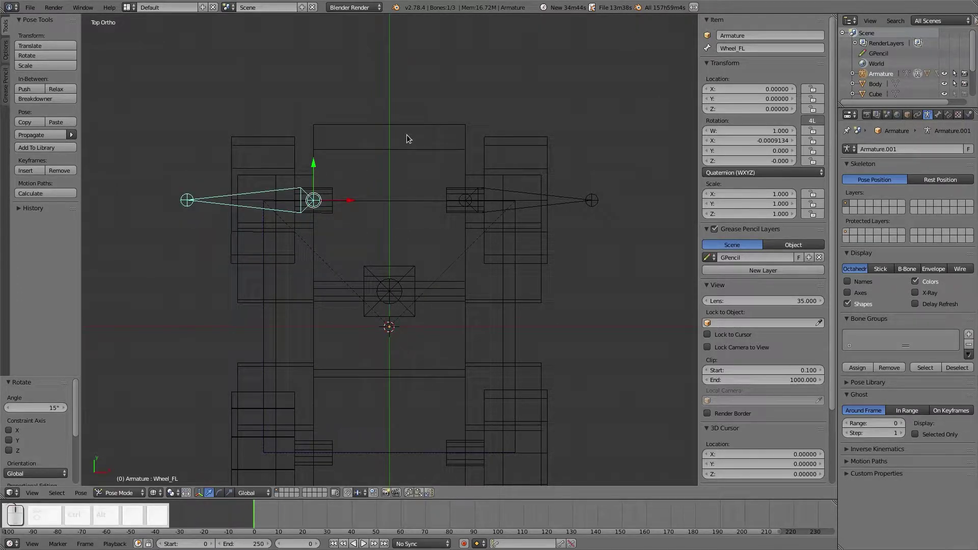
# Show the Steering bone's constraints and examine how the Handlebars object sits relative to that bone
pyautogui.rightClick(396, 273)
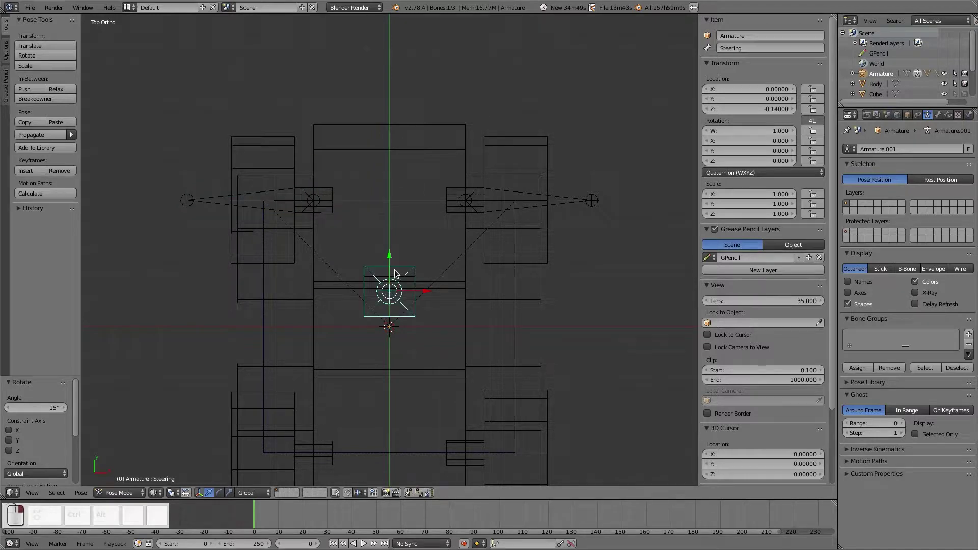
pyautogui.click(939, 115)
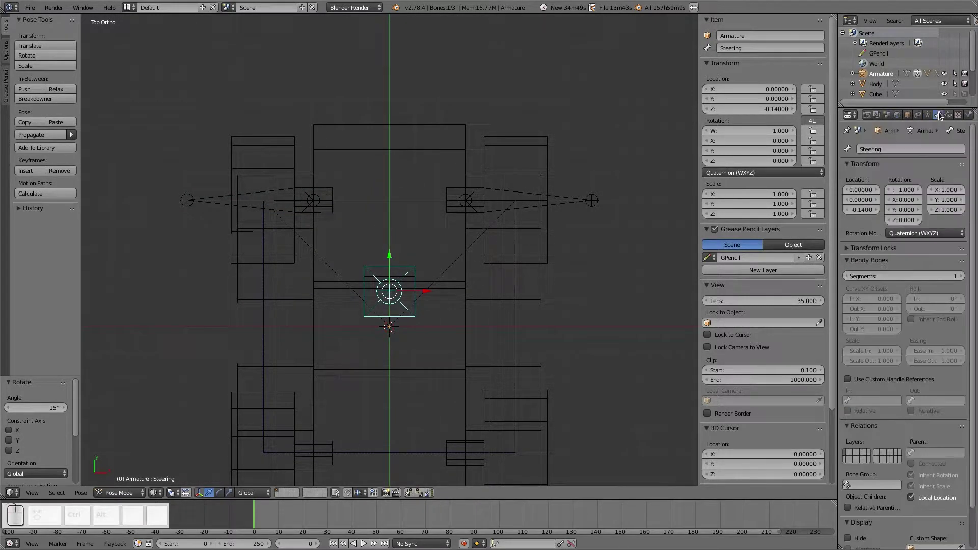
pyautogui.click(949, 115)
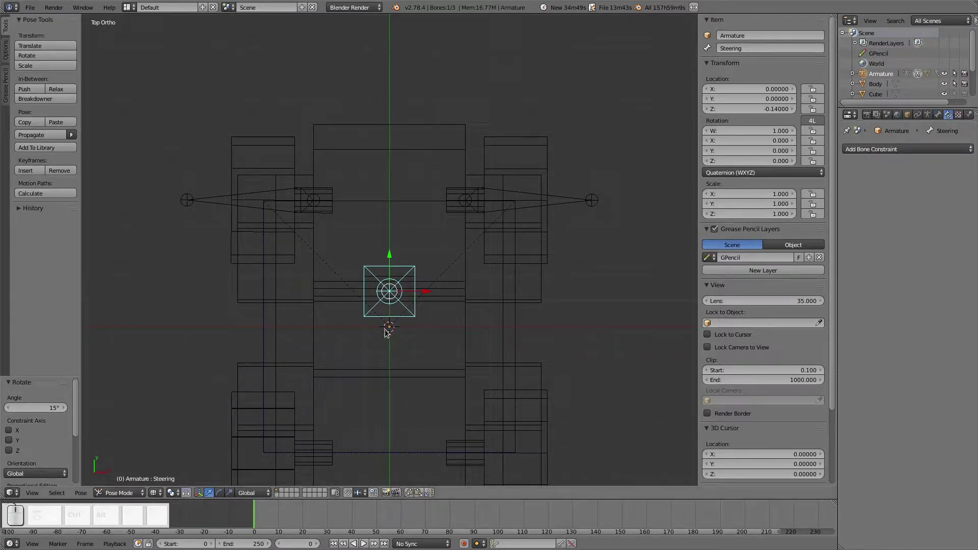
pyautogui.moveTo(459, 328); pyautogui.dragTo(415, 237, button='middle')
pyautogui.rightClick(387, 182)
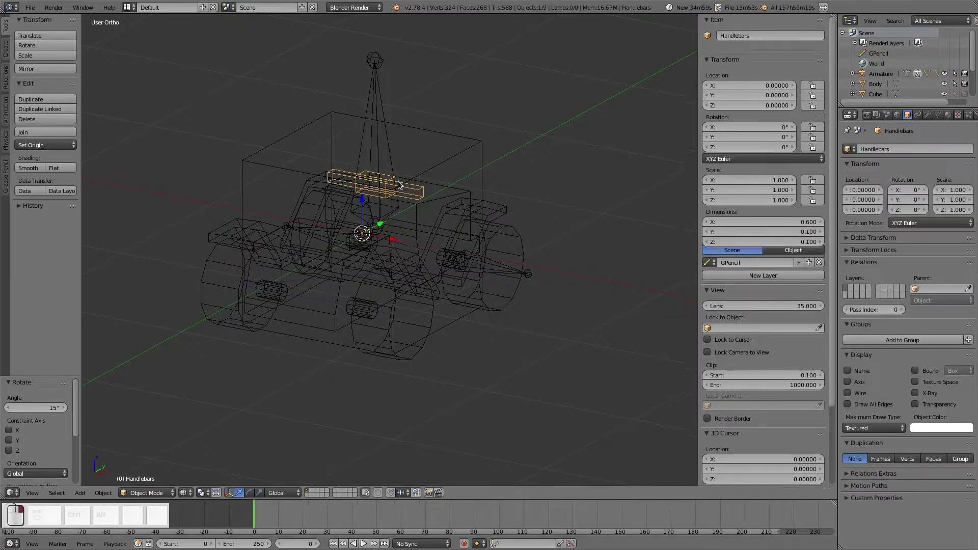
pyautogui.moveTo(370, 197); pyautogui.dragTo(407, 266, button='middle')
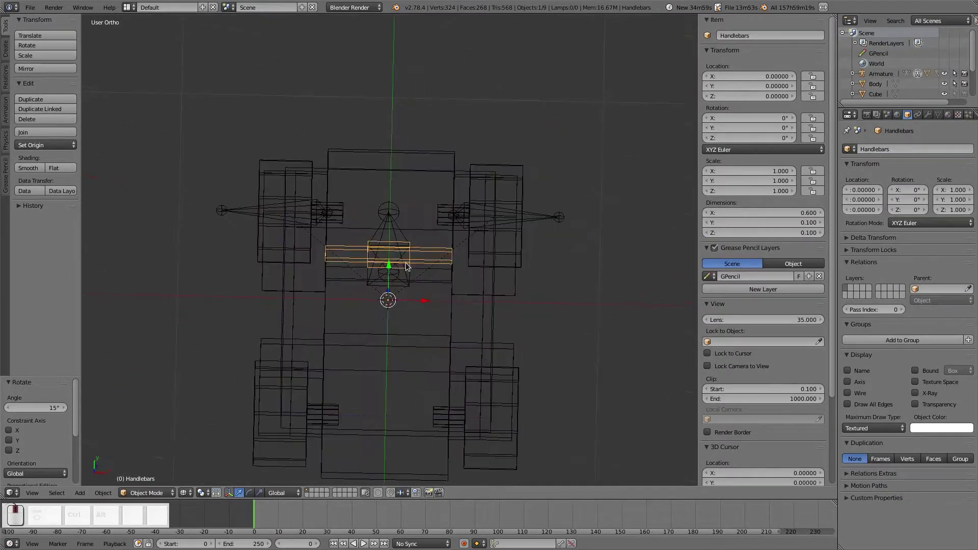
pyautogui.rightClick(392, 228)
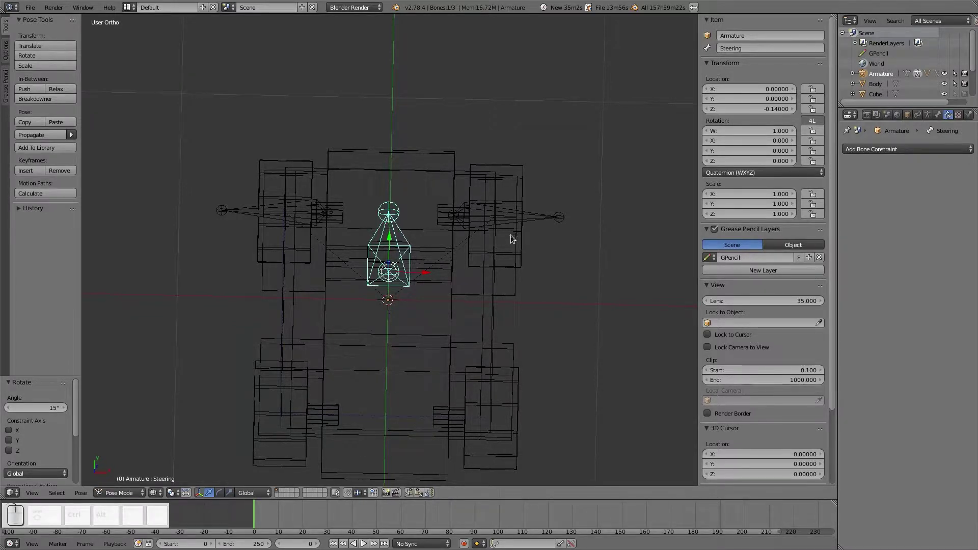
pyautogui.moveTo(443, 275); pyautogui.dragTo(402, 250, button='middle')
pyautogui.rightClick(407, 238)
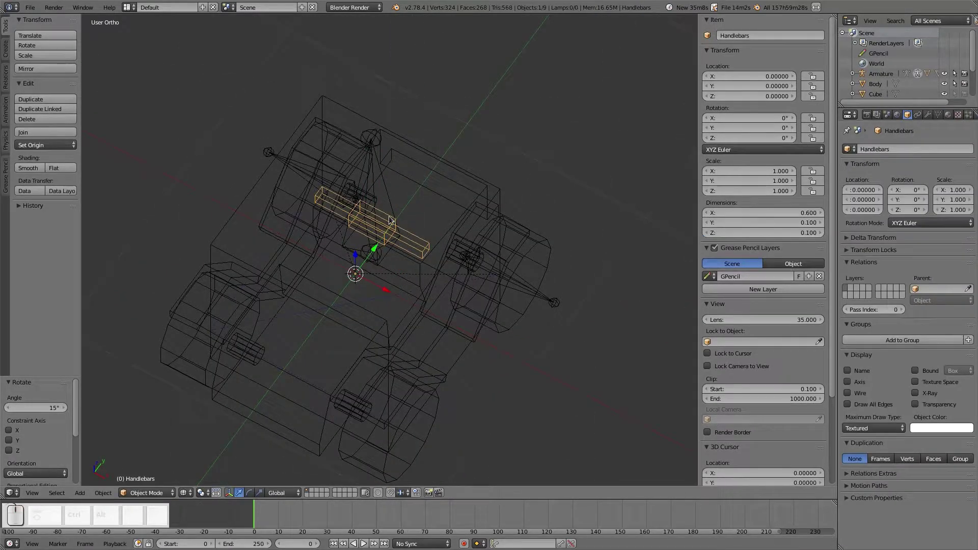
# Return the armature to Object Mode and parent the Handlebars to it using Armature Deform With Empty Groups
pyautogui.rightClick(386, 198)
pyautogui.press('Tab')
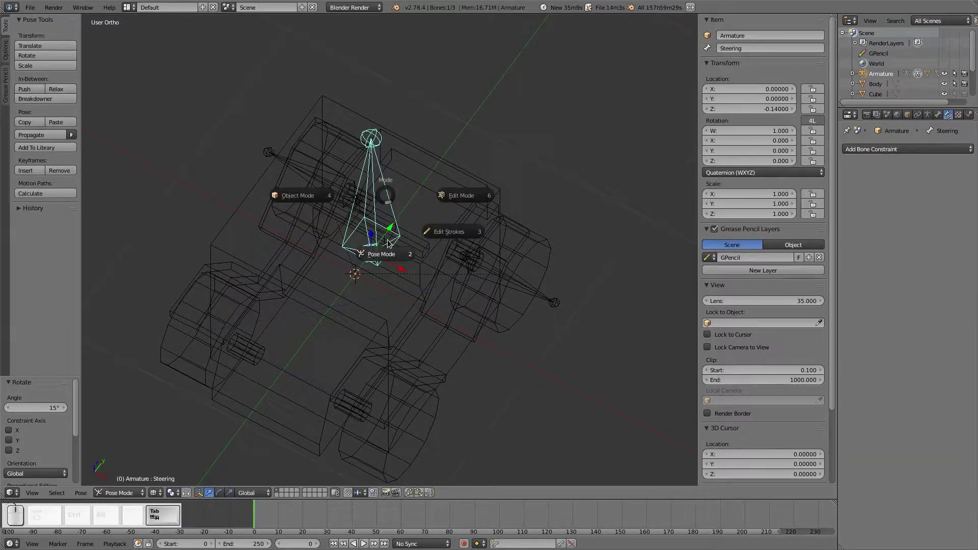
pyautogui.click(307, 197)
pyautogui.rightClick(410, 242)
pyautogui.keyDown('shift'); pyautogui.rightClick(393, 204); pyautogui.keyUp('shift')
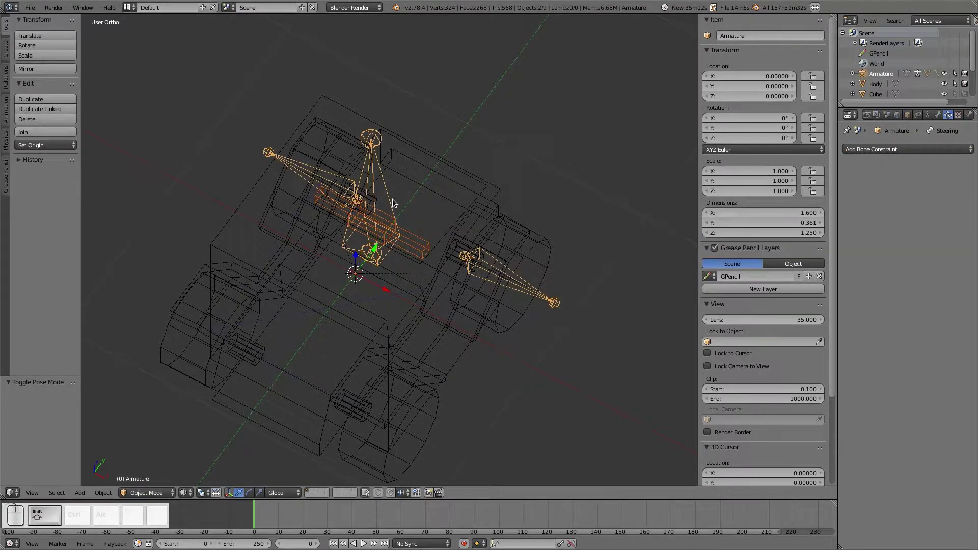
pyautogui.hotkey('ctrl', 'p')
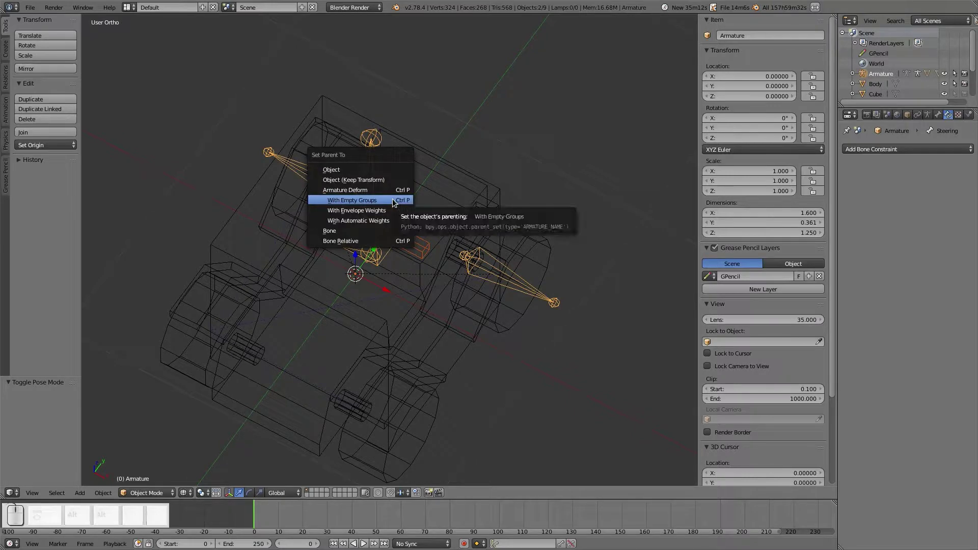
pyautogui.click(393, 204)
pyautogui.press('Tab')
pyautogui.press('Escape')
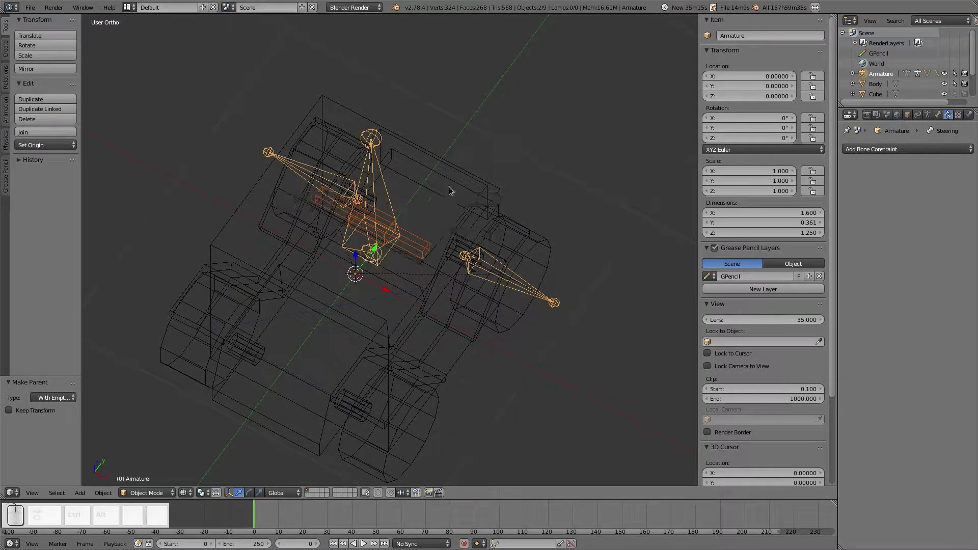
# Open the Handlebars mesh in Edit Mode and make Steering its active vertex group
pyautogui.rightClick(402, 238)
pyautogui.press('Tab')
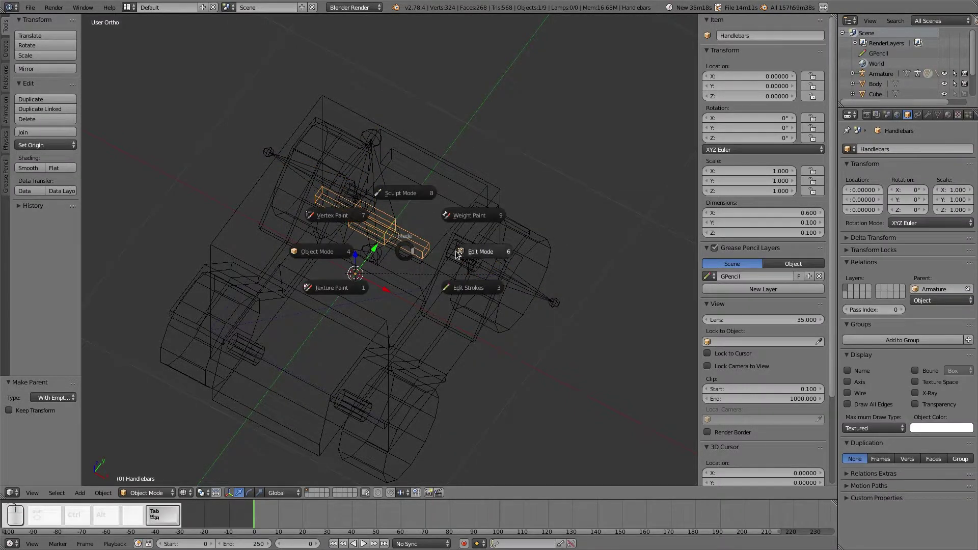
pyautogui.click(436, 256)
pyautogui.click(938, 114)
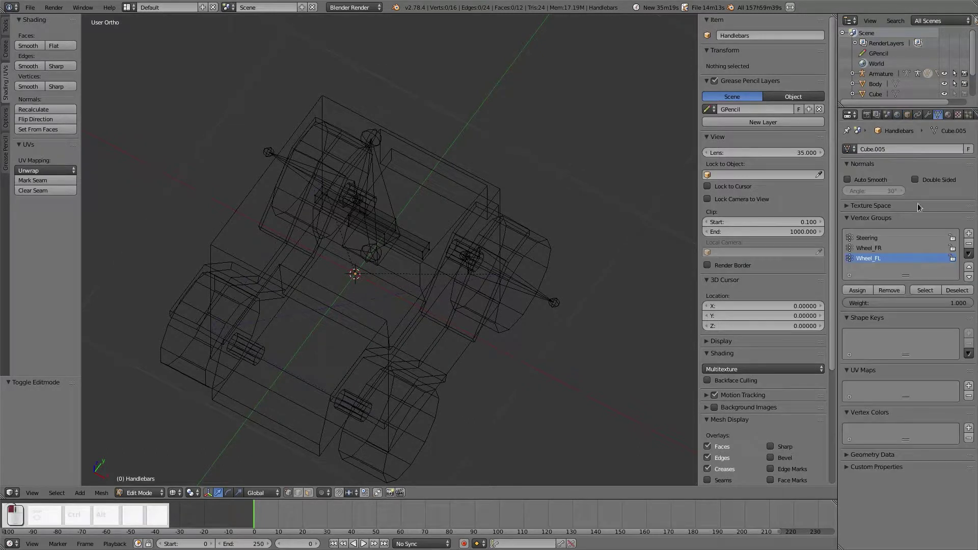
pyautogui.click(886, 239)
# Assign all vertices of the Handlebars to the Steering vertex group and return to Object Mode
pyautogui.press('Tab')
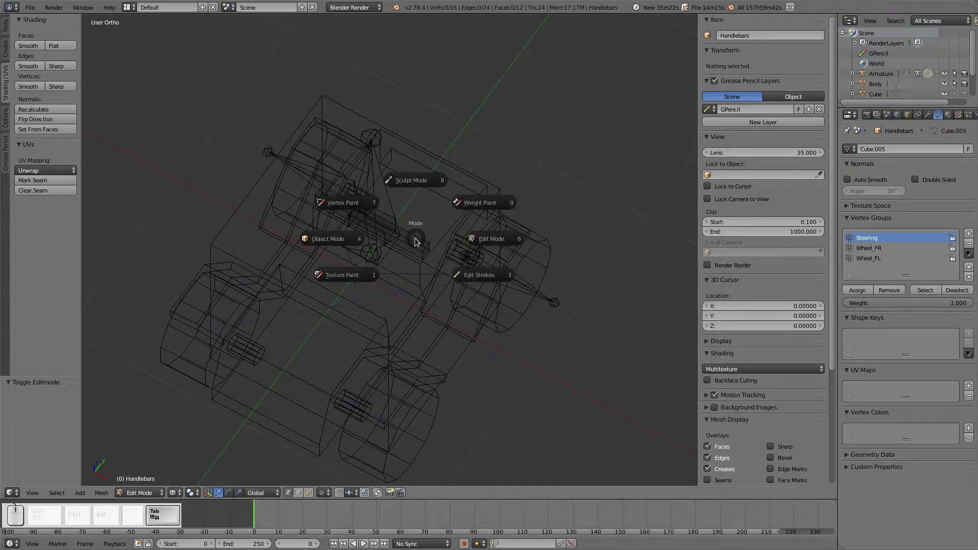
pyautogui.press('a')
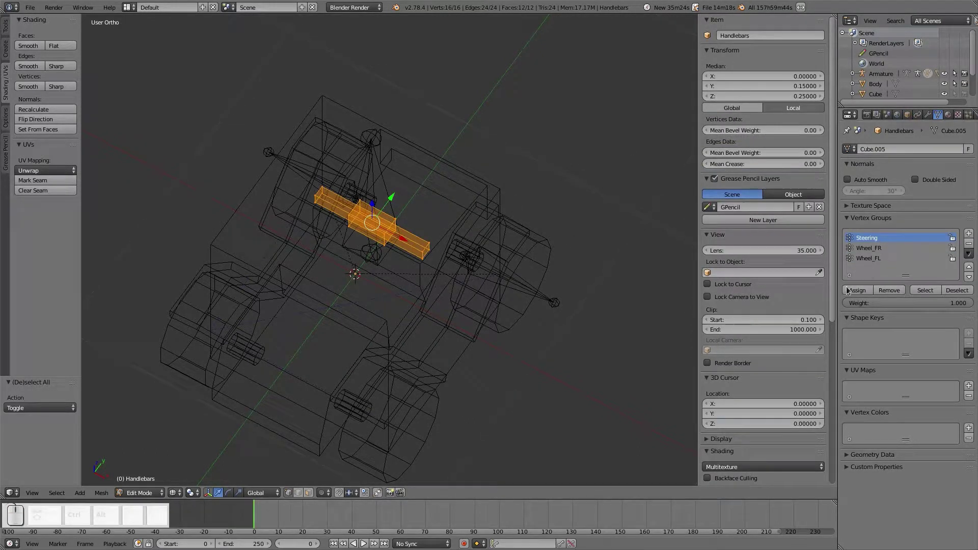
pyautogui.click(857, 290)
pyautogui.press('Tab')
pyautogui.click(295, 237)
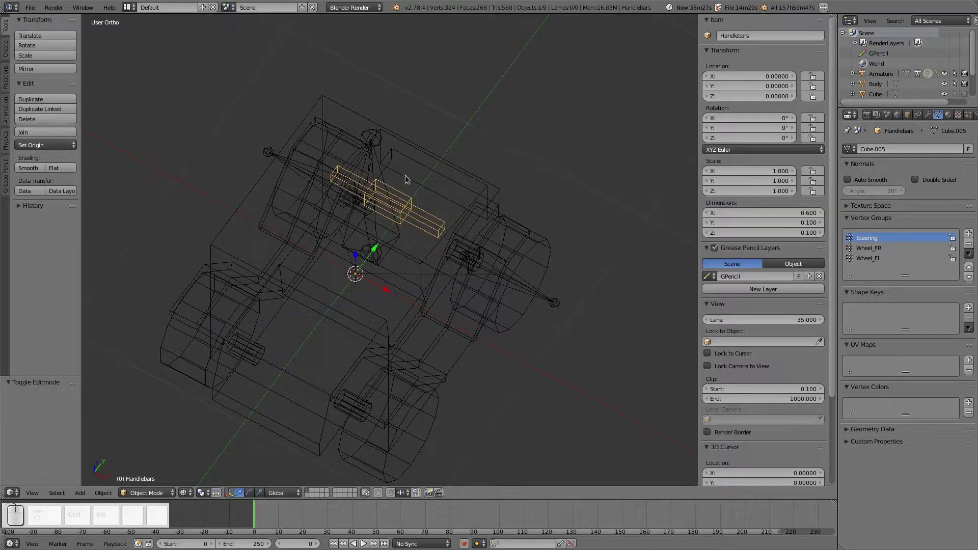
# Switch the armature to Pose Mode and test how the Handlebars follow a Steering bone rotation, cancelling it
pyautogui.rightClick(377, 174)
pyautogui.rightClick(377, 170)
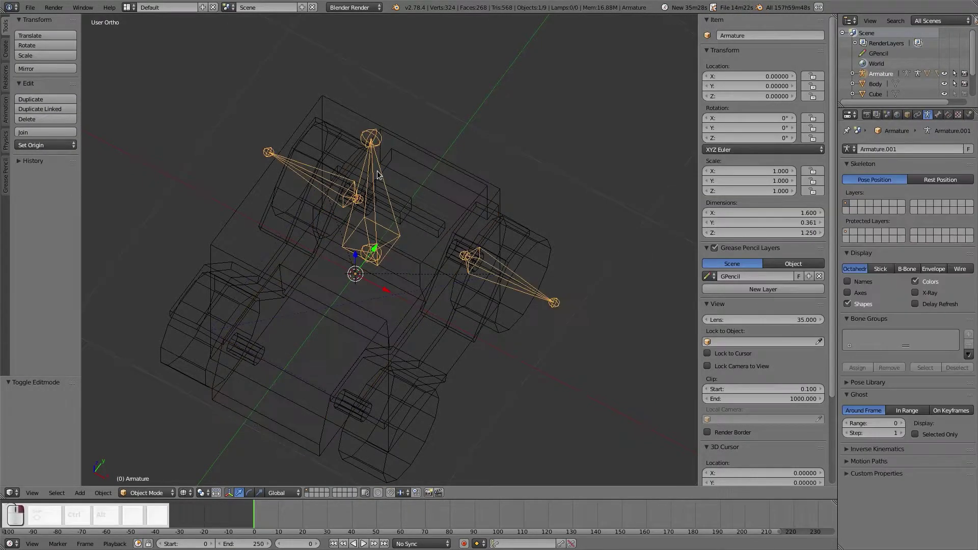
pyautogui.click(127, 493)
pyautogui.click(151, 461)
pyautogui.press('r')
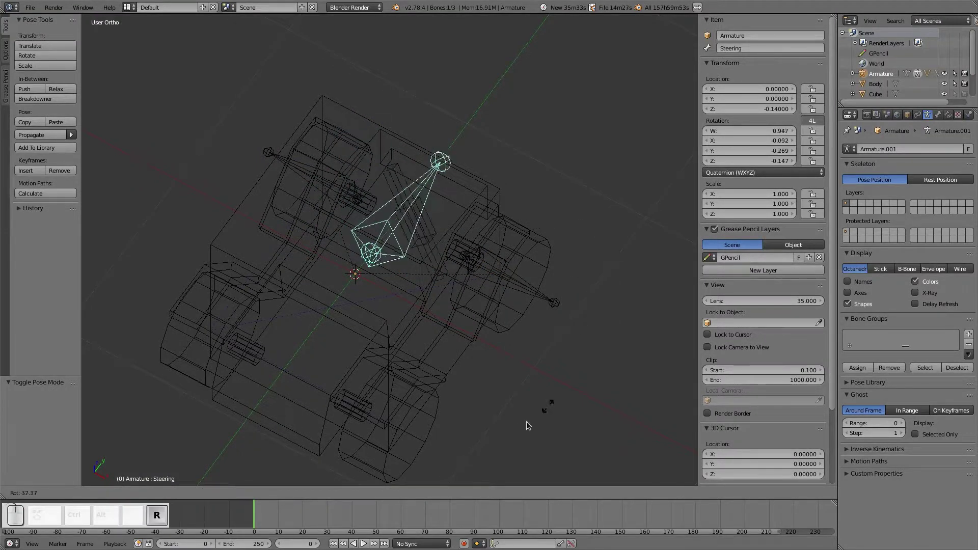
pyautogui.rightClick(598, 259)
# Move the Steering bone 0.15 along Y in the armature's Edit Mode and return to Object Mode
pyautogui.press('KP_7')
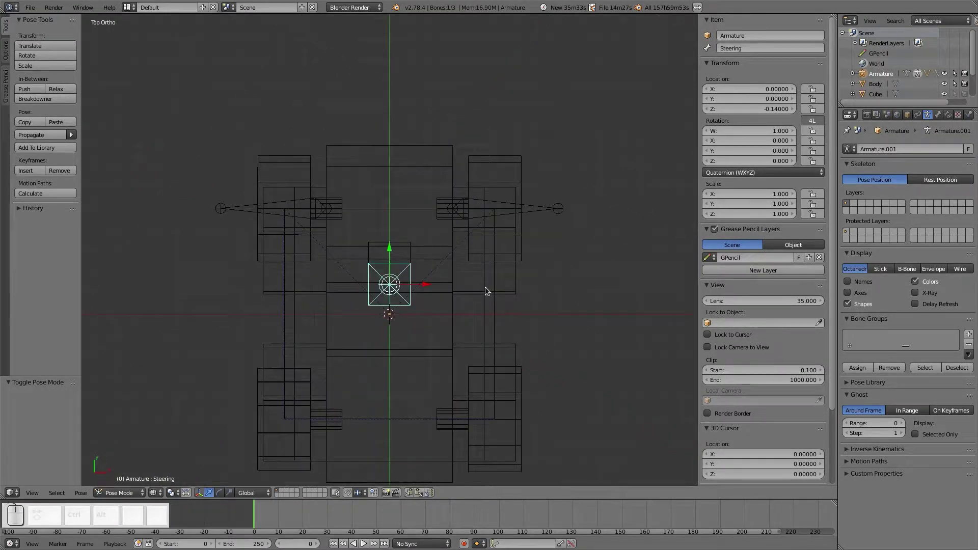
pyautogui.scroll(3, 481, 288)
pyautogui.press('Tab')
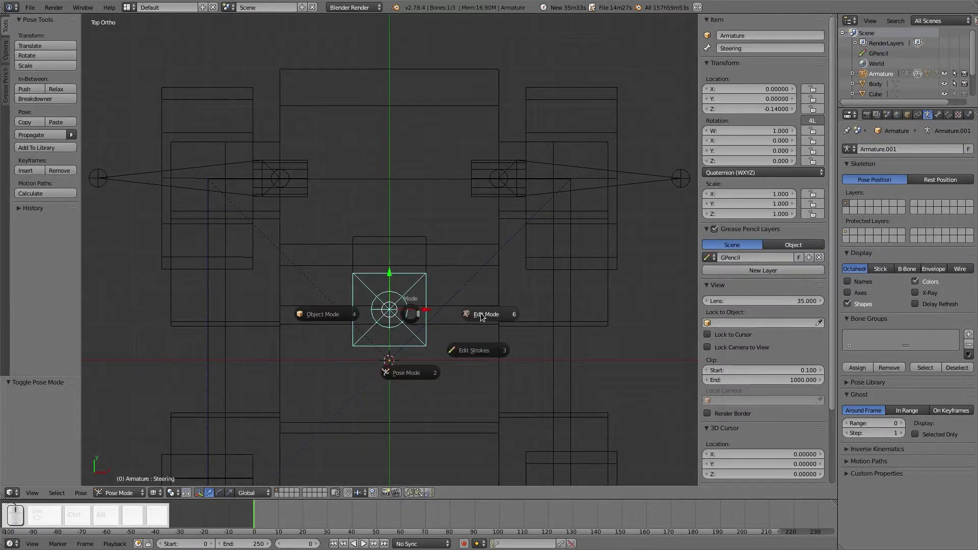
pyautogui.click(405, 311)
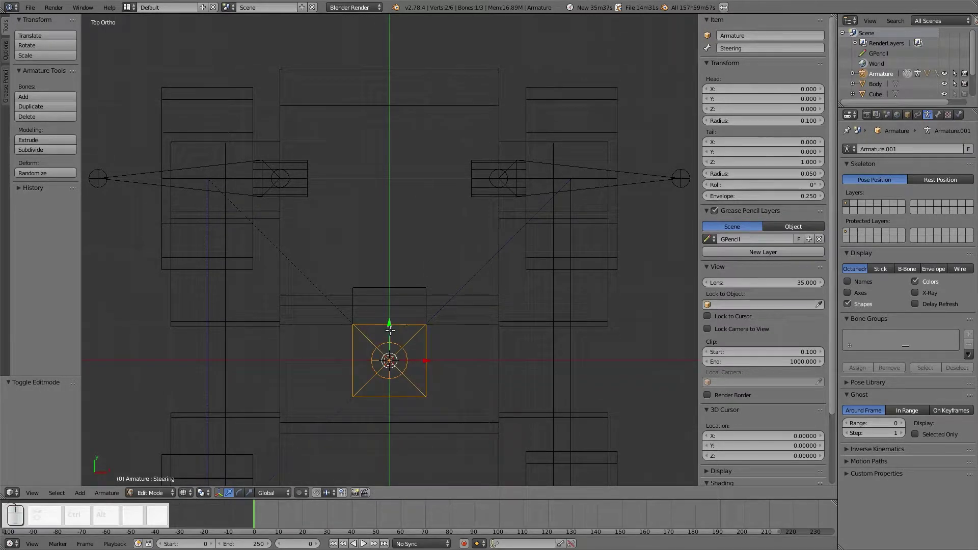
pyautogui.keyDown('ctrl'); pyautogui.moveTo(390, 326); pyautogui.dragTo(400, 270); pyautogui.keyUp('ctrl')
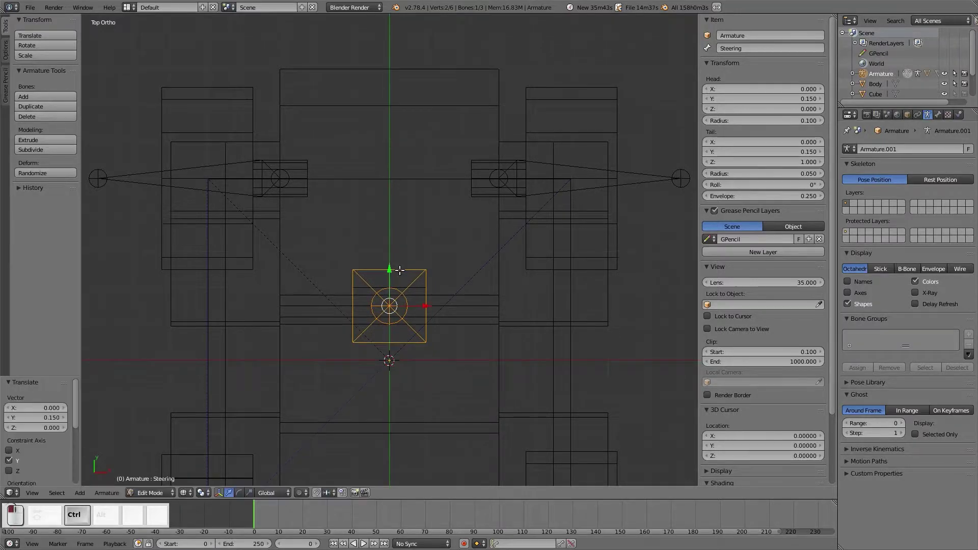
pyautogui.press('Tab')
pyautogui.click(341, 279)
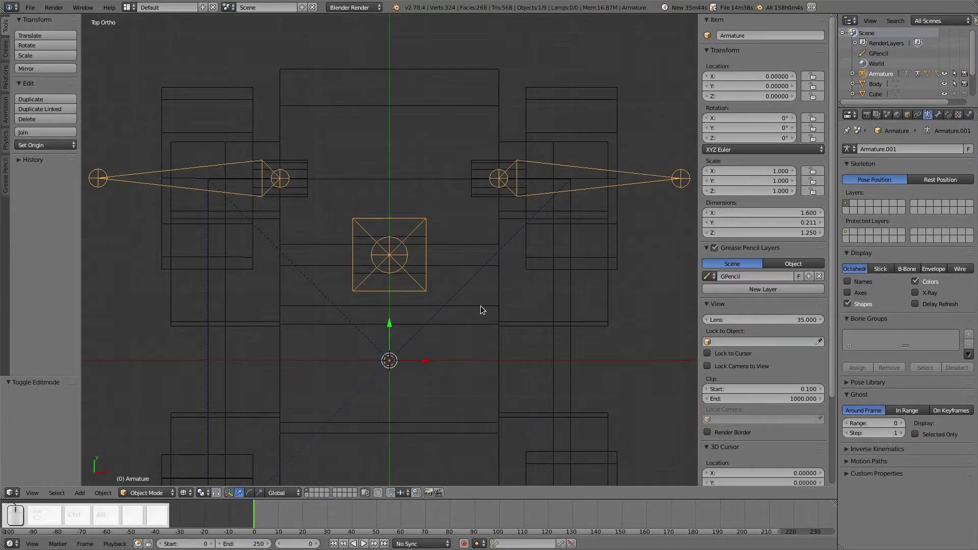
# Move the Steering bone -0.14 along Y in the armature's Pose Mode
pyautogui.moveTo(481, 305); pyautogui.dragTo(371, 191, button='middle')
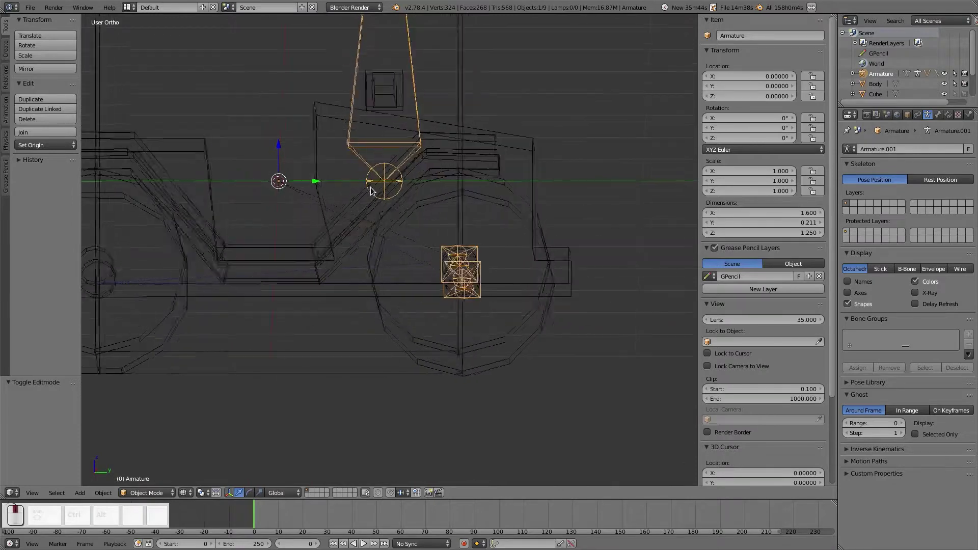
pyautogui.press('KP_3')
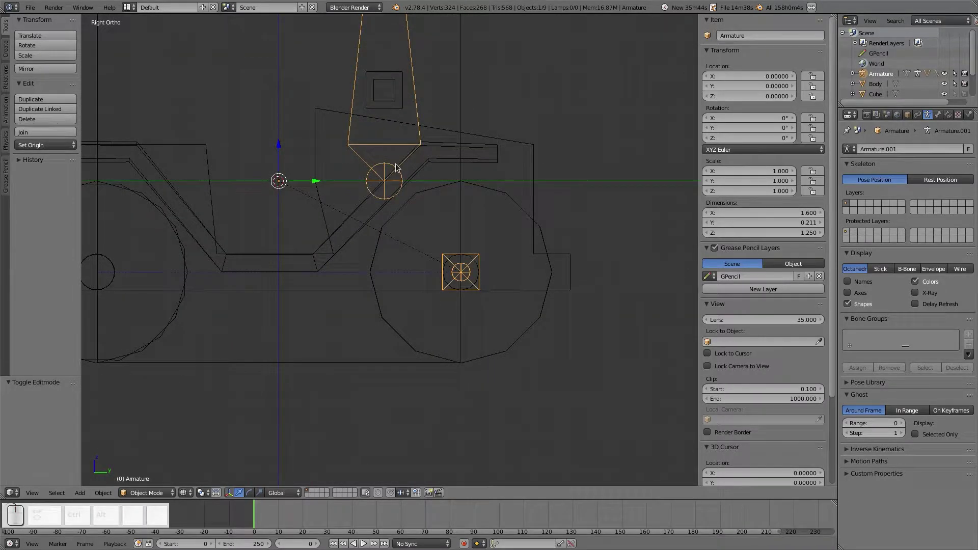
pyautogui.press('Tab')
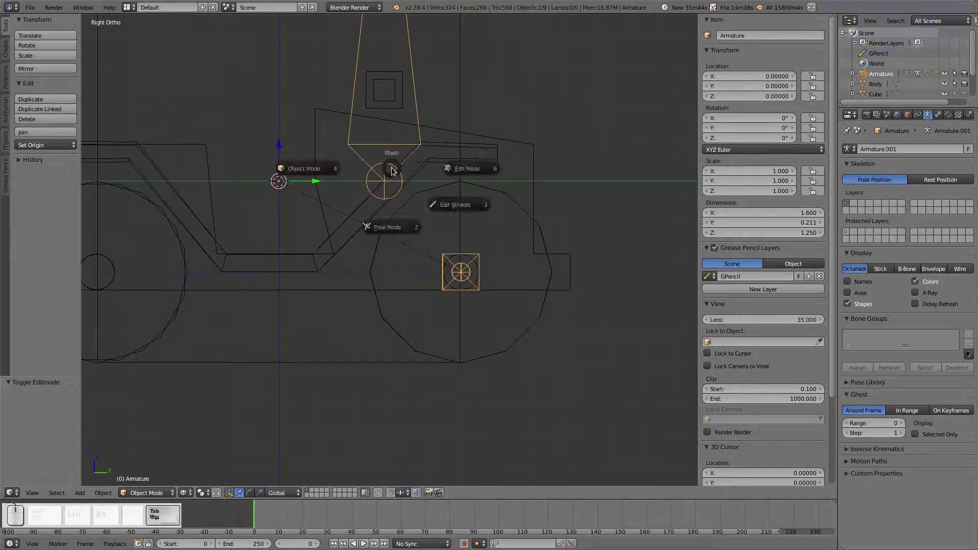
pyautogui.click(389, 230)
pyautogui.press('g')
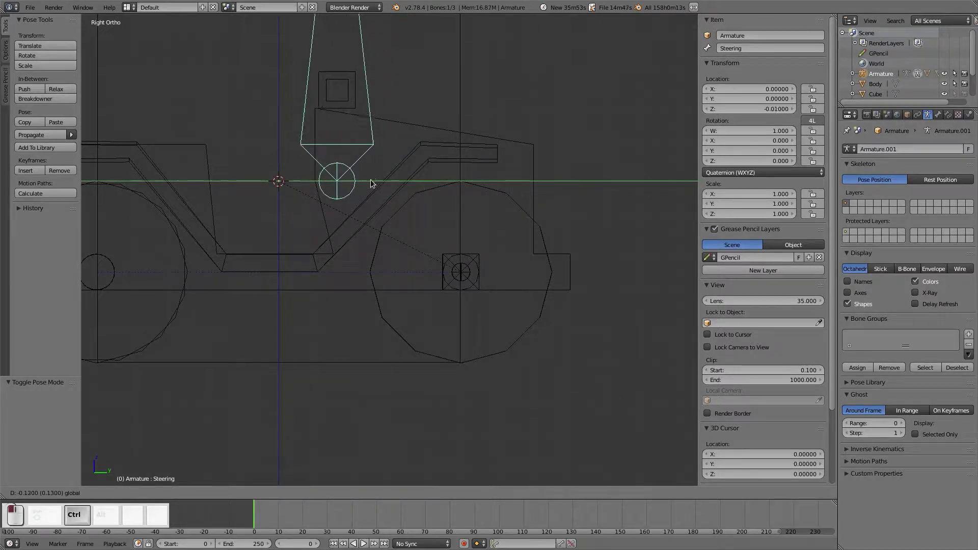
pyautogui.click(377, 183)
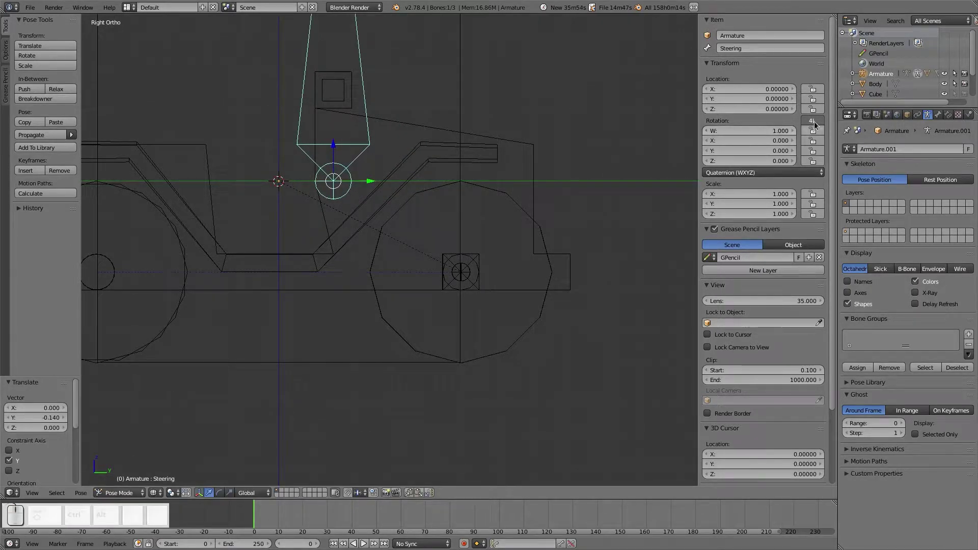
# Lock the Steering bone's location on X, Y and Z
pyautogui.click(813, 89)
pyautogui.click(813, 99)
pyautogui.click(814, 109)
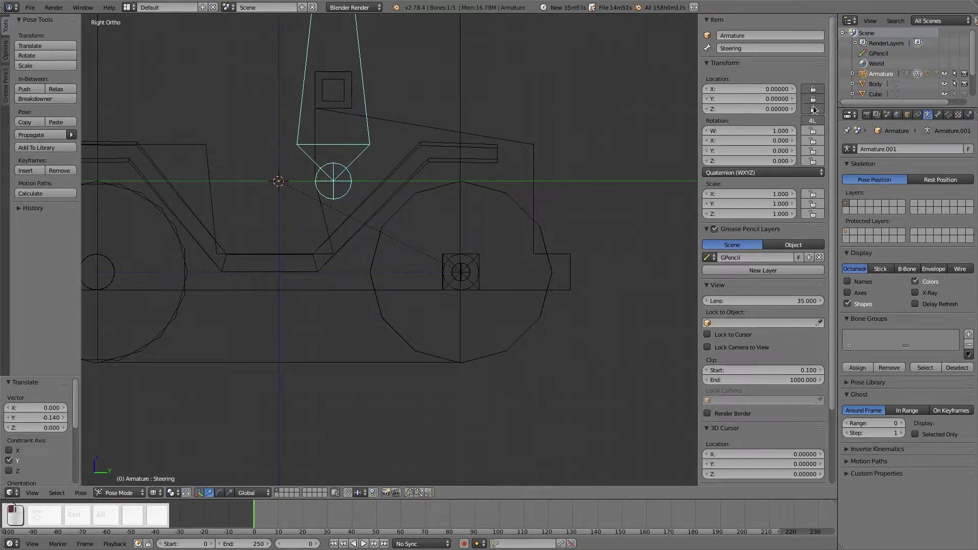
# Test-rotate the Steering bone in side view, clear its rotation, and lock its rotation channels except Y
pyautogui.press('r')
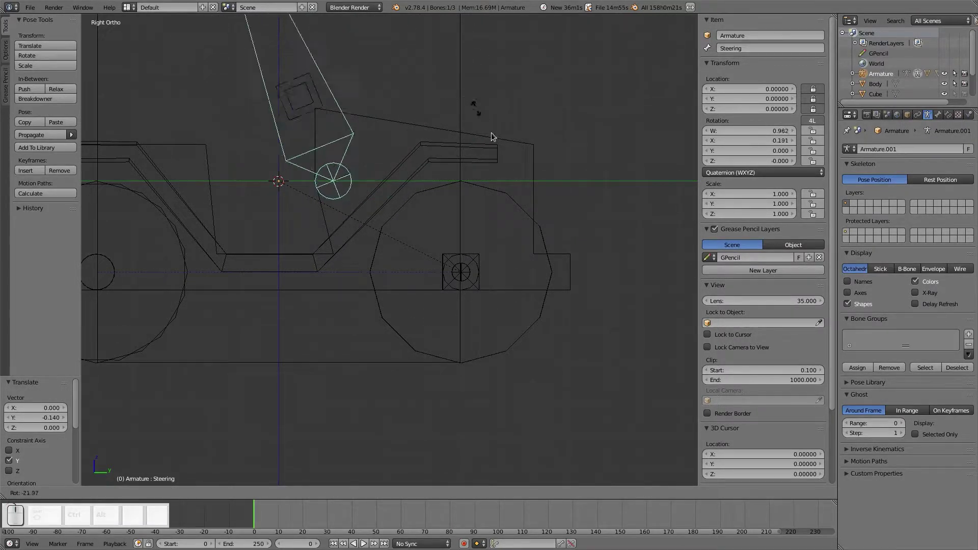
pyautogui.click(511, 156)
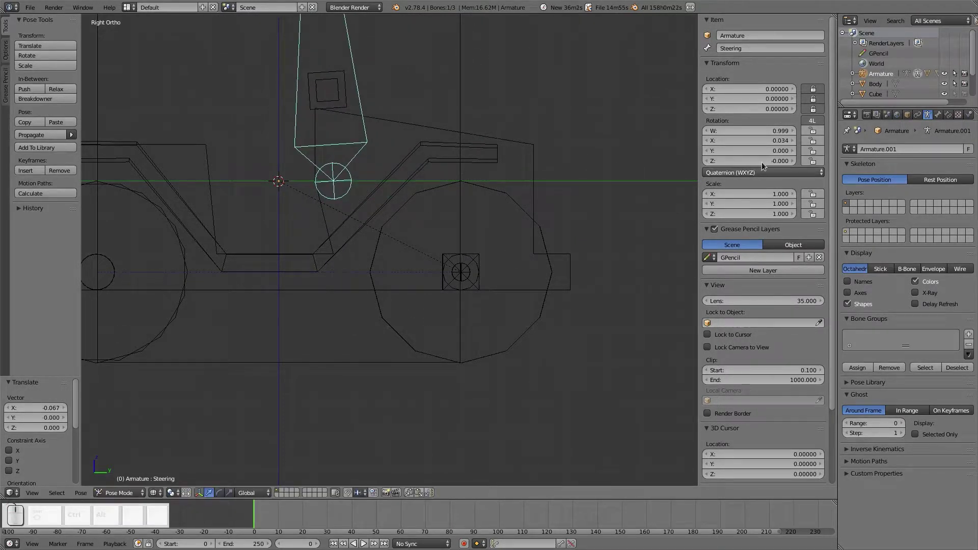
pyautogui.click(814, 140)
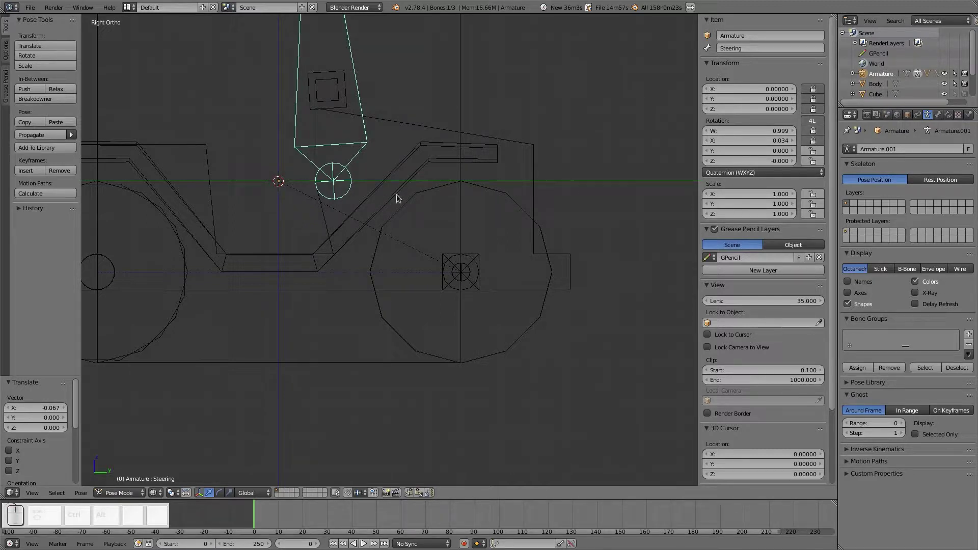
pyautogui.click(813, 131)
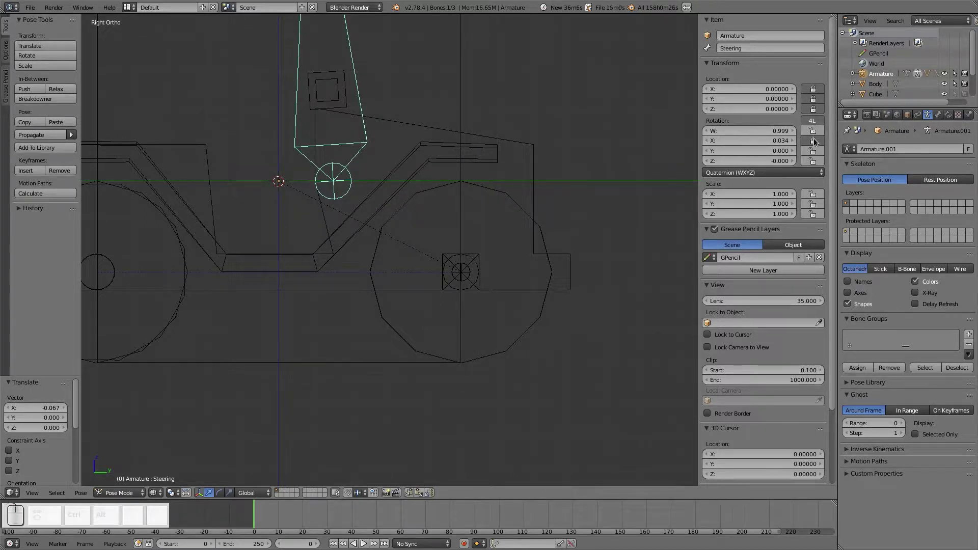
pyautogui.hotkey('alt', 'r')
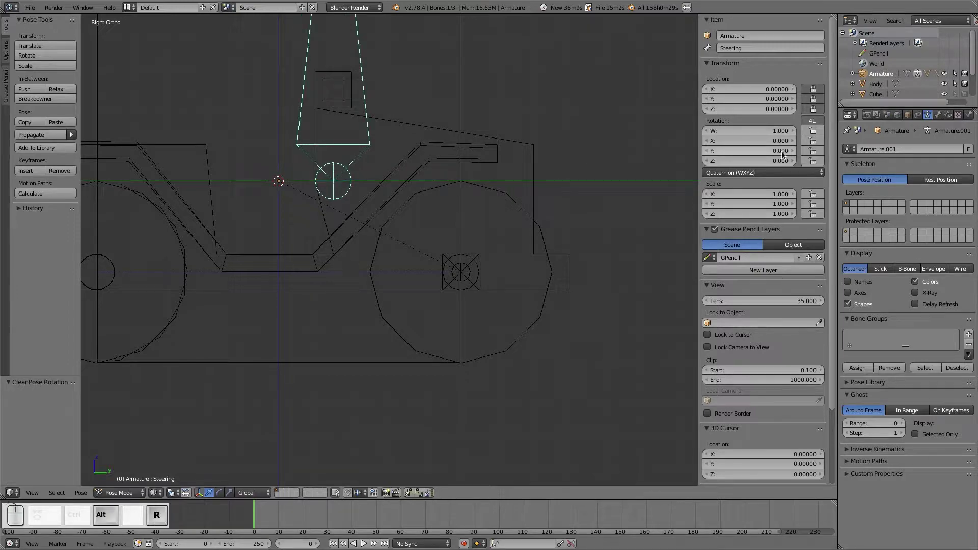
pyautogui.click(813, 131)
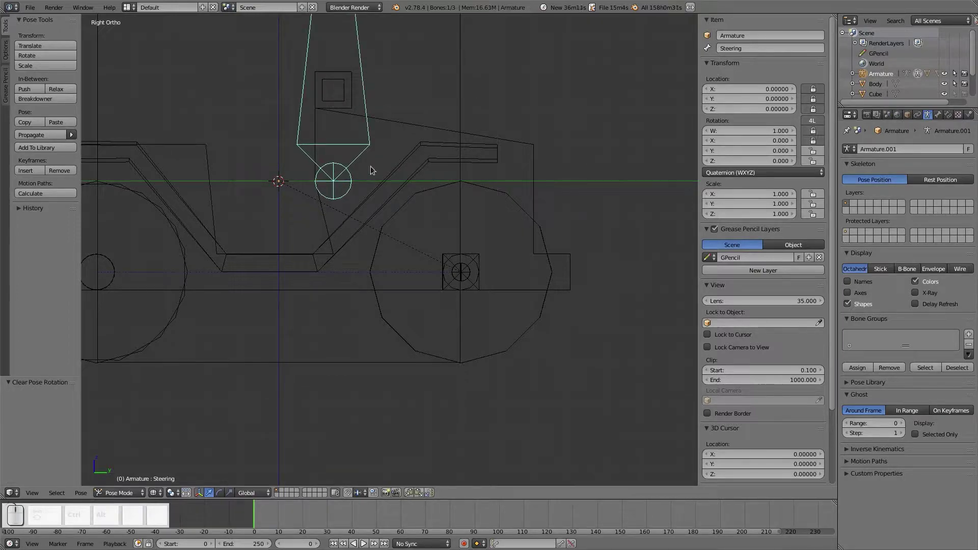
# Test rotating the locked Steering bone from above and from an angled view, cancelling each rotation
pyautogui.moveTo(343, 162); pyautogui.dragTo(443, 259, button='middle')
pyautogui.press('KP_7')
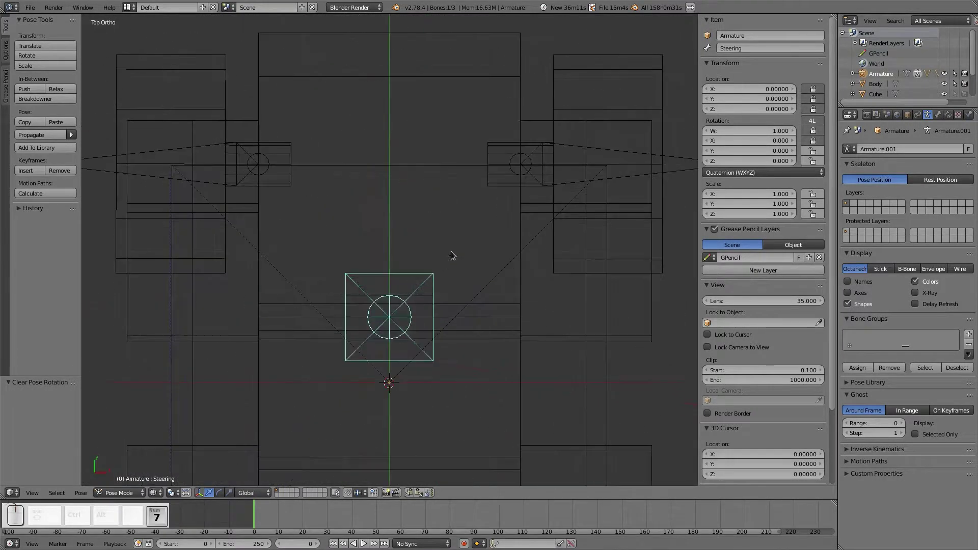
pyautogui.press('r')
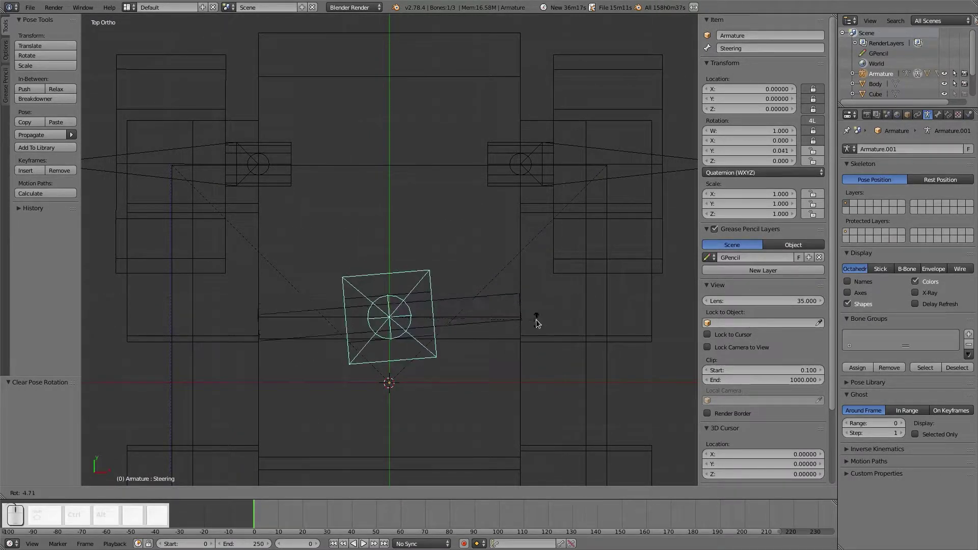
pyautogui.rightClick(540, 316)
pyautogui.press('r')
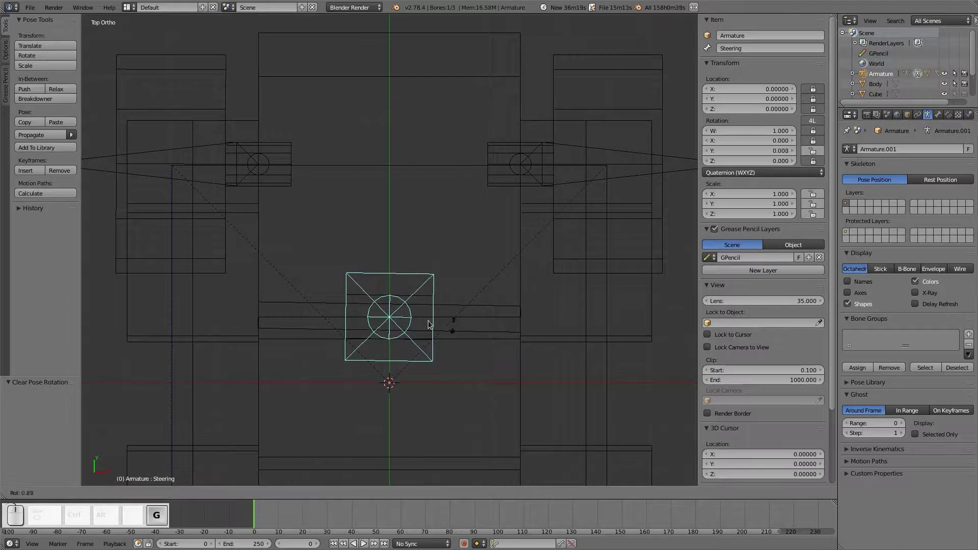
pyautogui.rightClick(478, 347)
pyautogui.press('r')
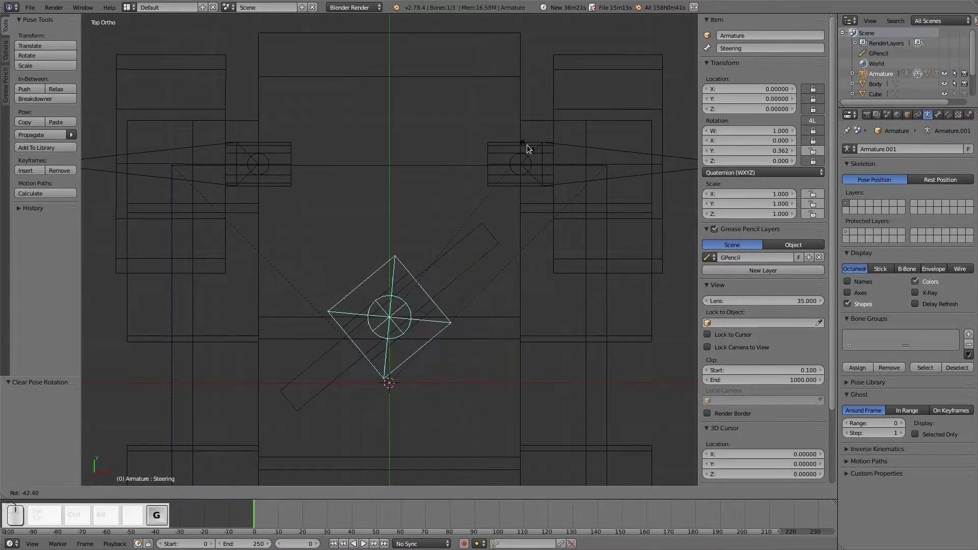
pyautogui.rightClick(515, 289)
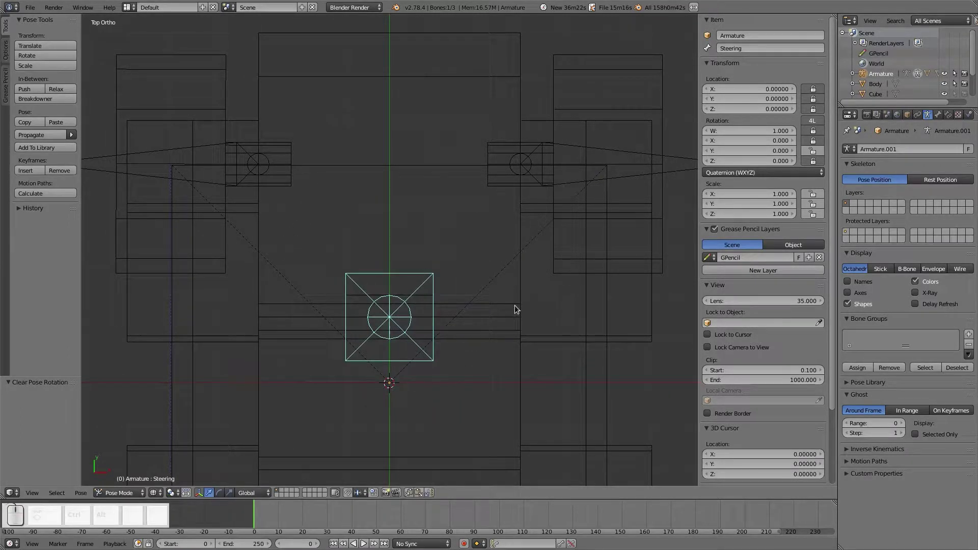
pyautogui.press('r')
pyautogui.rightClick(525, 365)
pyautogui.moveTo(537, 369); pyautogui.dragTo(478, 261, button='middle')
pyautogui.press('r')
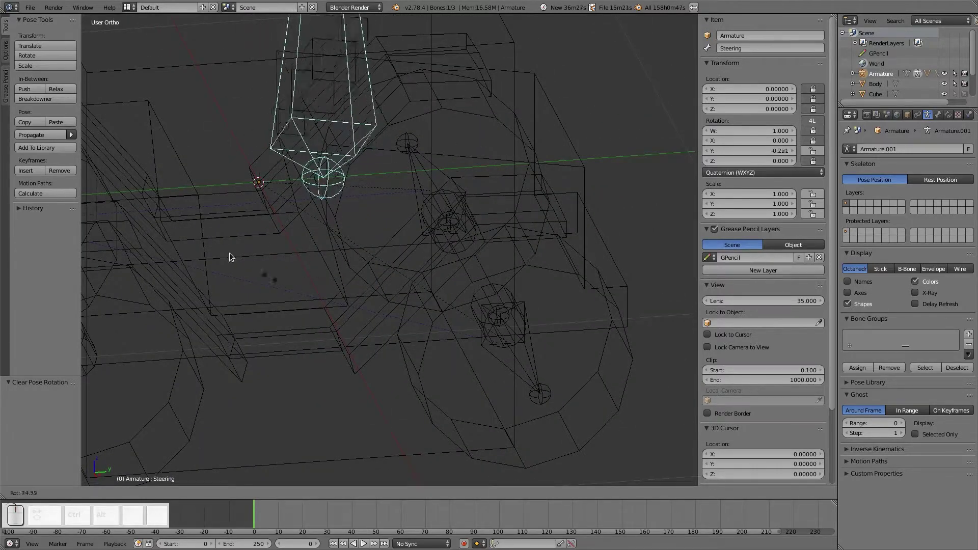
pyautogui.rightClick(374, 304)
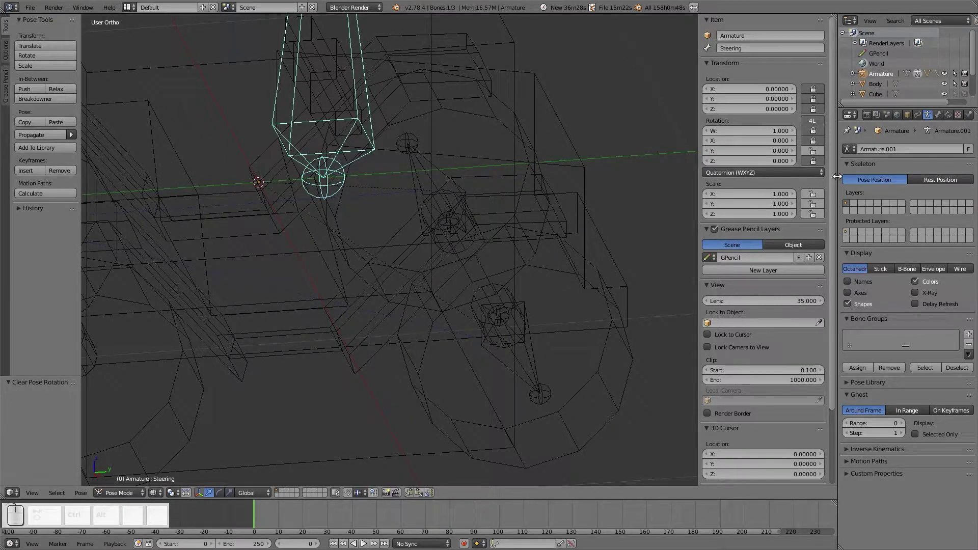
# Add a Copy Rotation bone constraint to Wheel_FR, with Armature as target and Steering as the bone
pyautogui.click(939, 116)
pyautogui.click(948, 116)
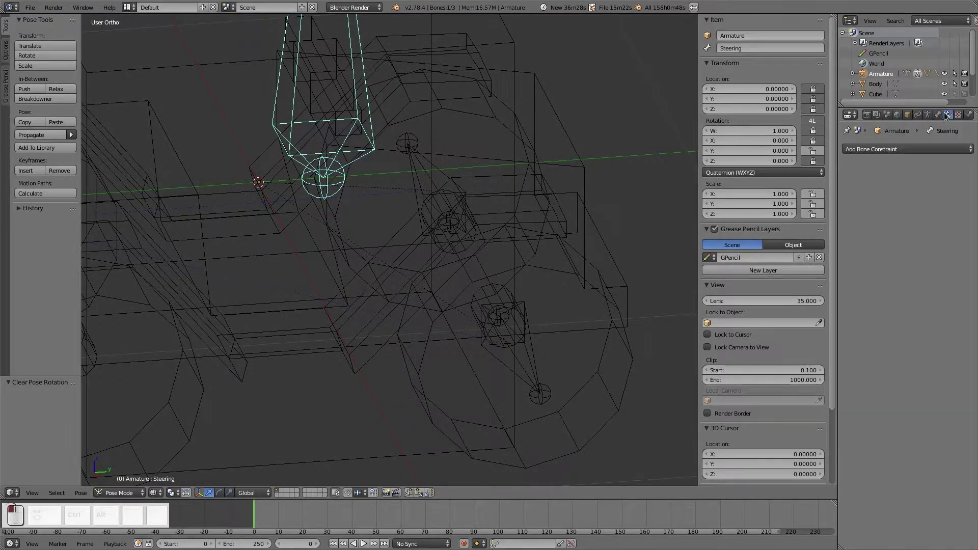
pyautogui.rightClick(501, 338)
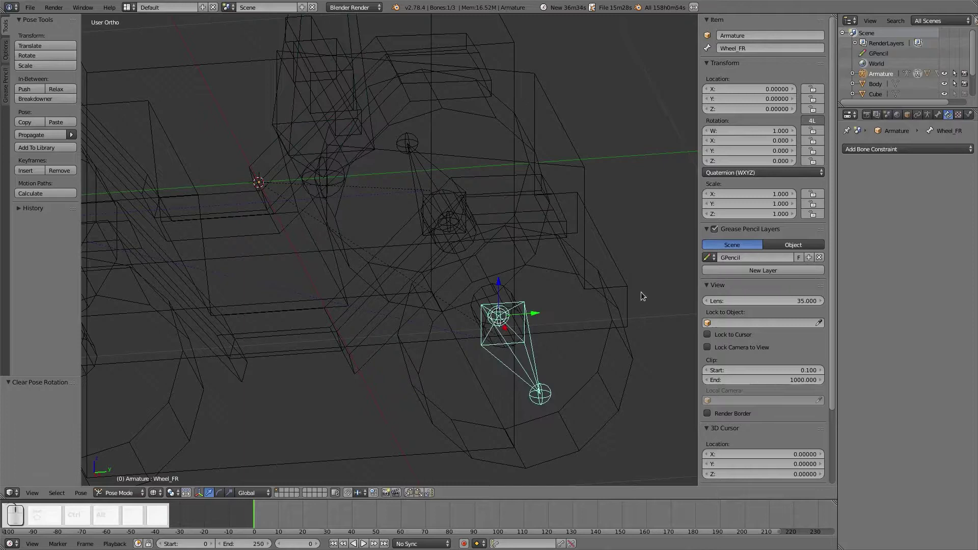
pyautogui.click(925, 148)
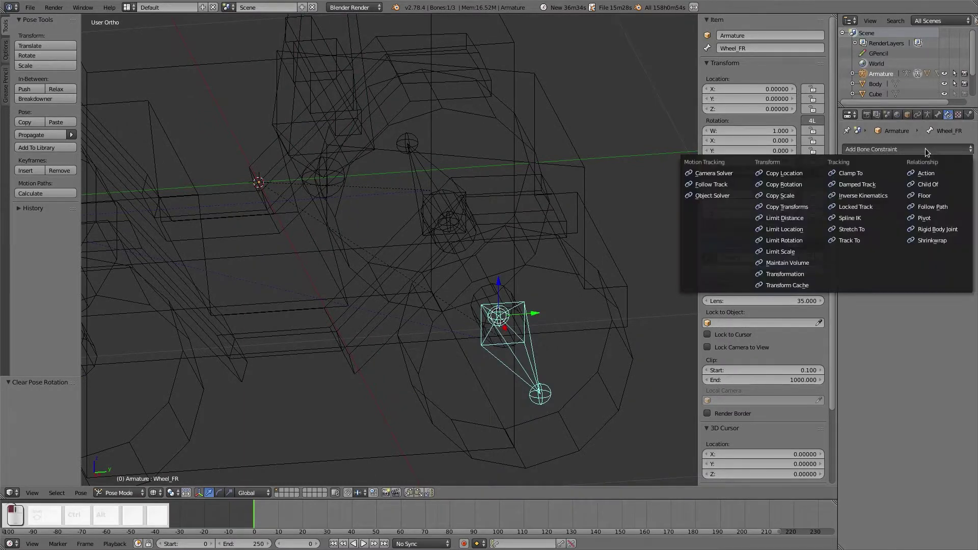
pyautogui.click(794, 185)
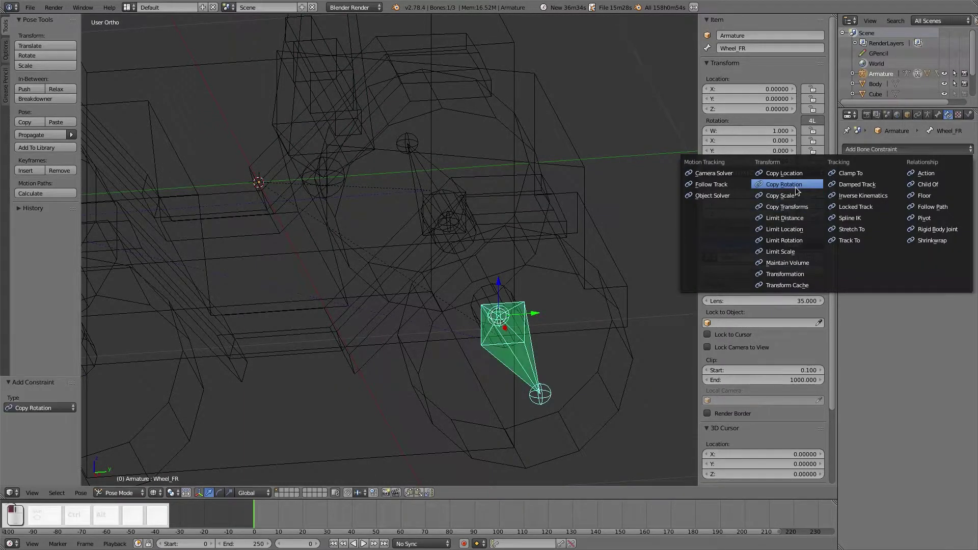
pyautogui.click(923, 187)
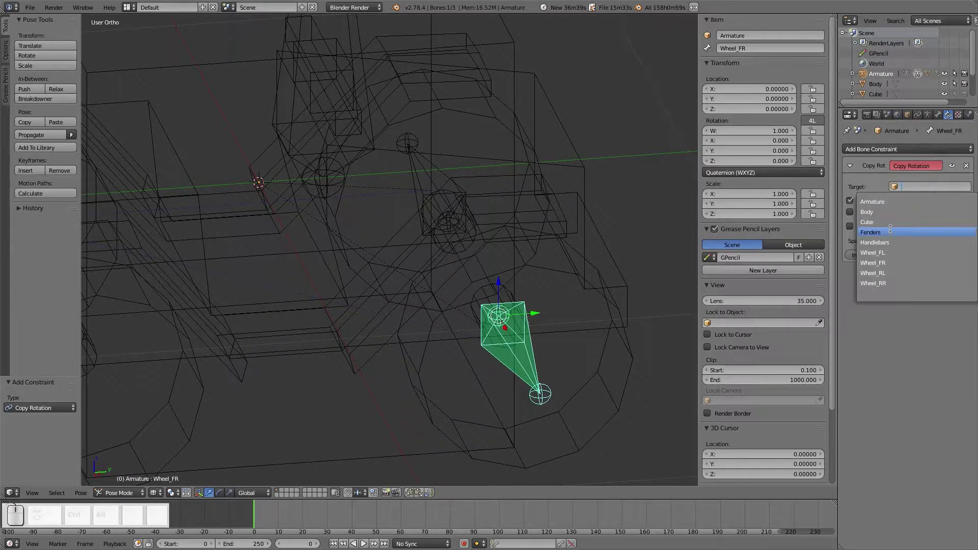
pyautogui.click(929, 200)
pyautogui.click(931, 202)
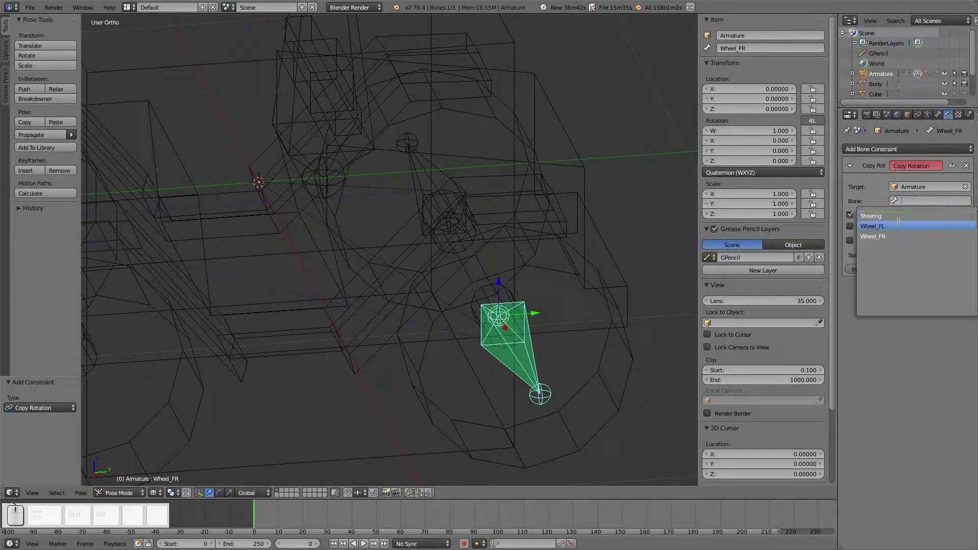
pyautogui.click(898, 215)
# Give the Wheel_FL bone a Copy Rotation constraint that targets the Armature's Steering bone
pyautogui.moveTo(502, 237); pyautogui.dragTo(377, 248, button='middle')
pyautogui.rightClick(593, 377)
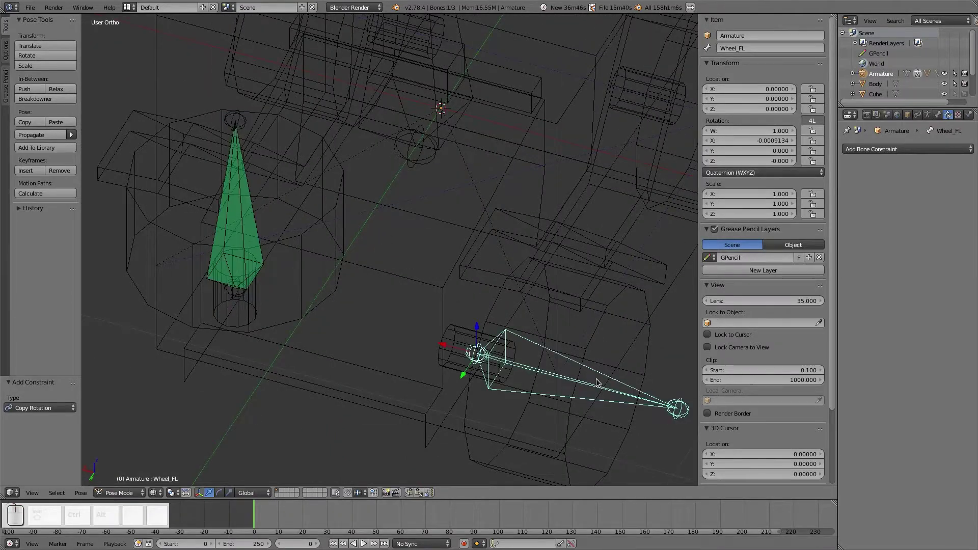
pyautogui.click(906, 149)
pyautogui.click(784, 185)
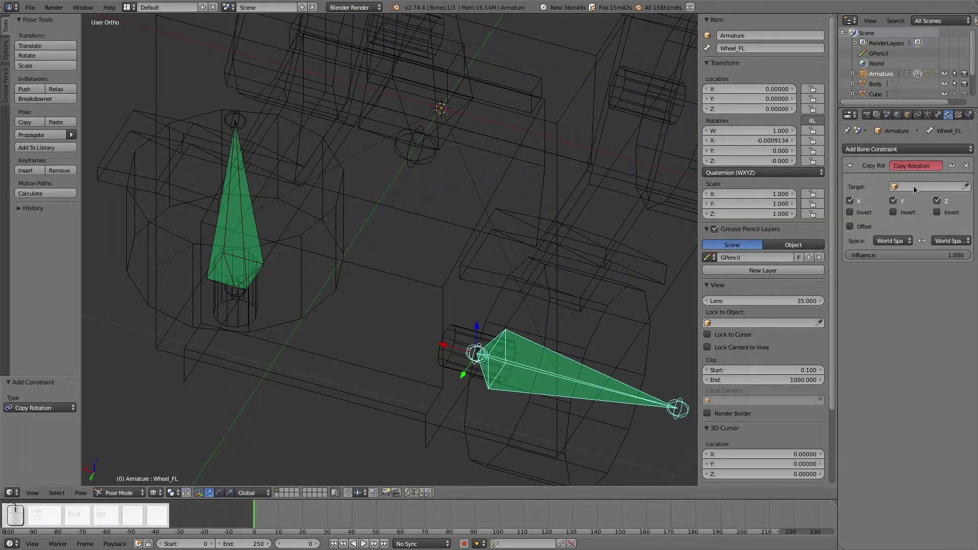
pyautogui.click(933, 187)
pyautogui.click(904, 202)
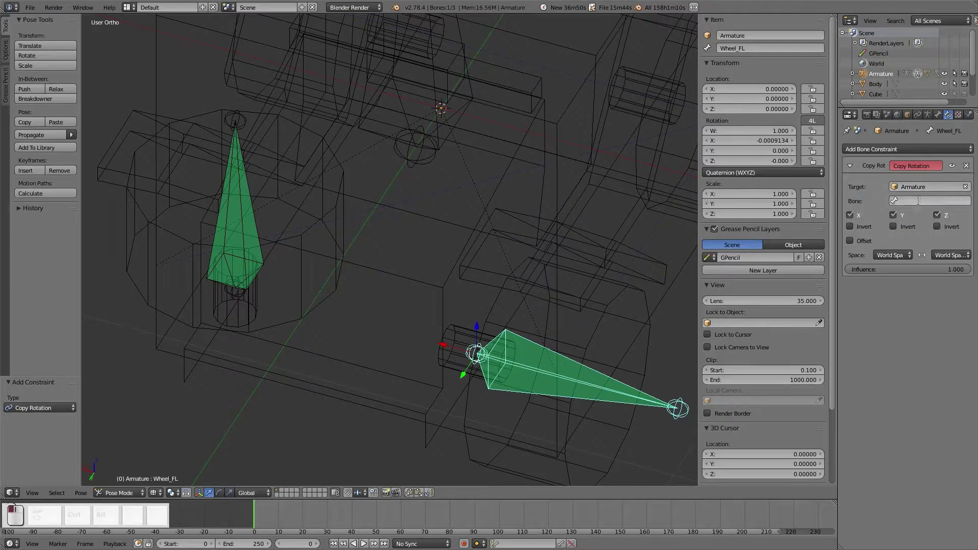
pyautogui.click(917, 201)
pyautogui.click(871, 217)
# Switch to solid shading and test how the front wheels follow a Steering bone rotation, cancelling it
pyautogui.moveTo(540, 293); pyautogui.dragTo(468, 287, button='middle')
pyautogui.press('z')
pyautogui.click(472, 336)
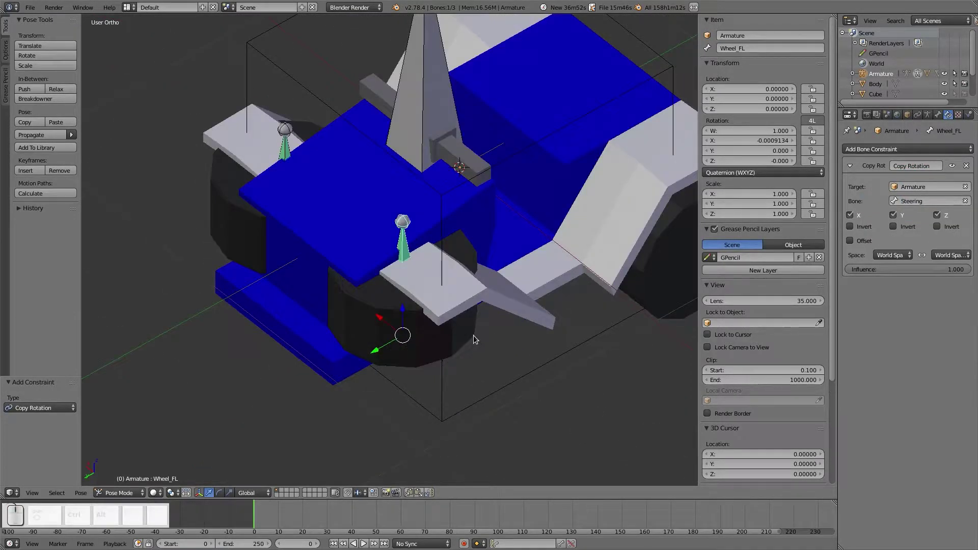
pyautogui.moveTo(473, 335)
pyautogui.mouseDown(button='middle')
pyautogui.moveTo(432, 300)
pyautogui.moveTo(487, 244)
pyautogui.moveTo(533, 236)
pyautogui.moveTo(555, 247)
pyautogui.moveTo(491, 270)
pyautogui.mouseUp(button='middle')
pyautogui.rightClick(361, 152)
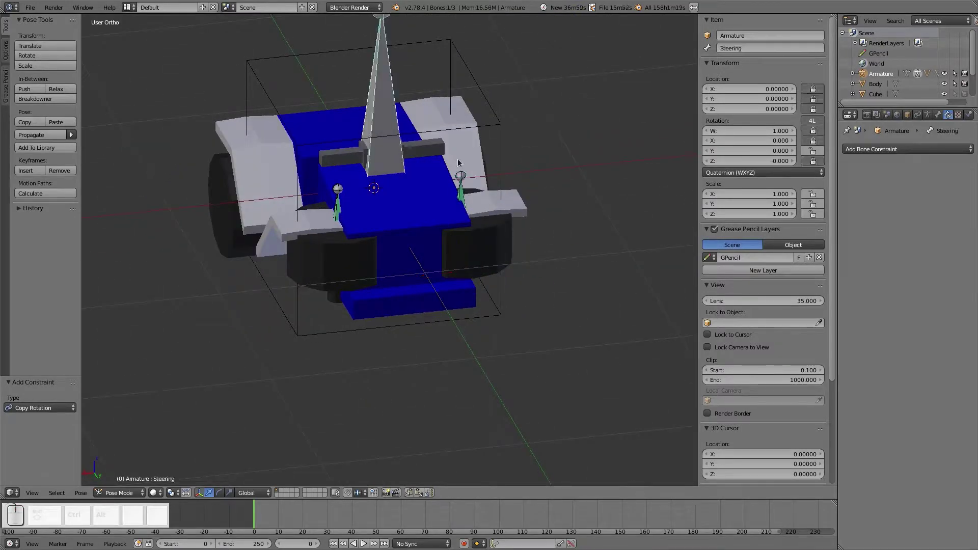
pyautogui.press('r')
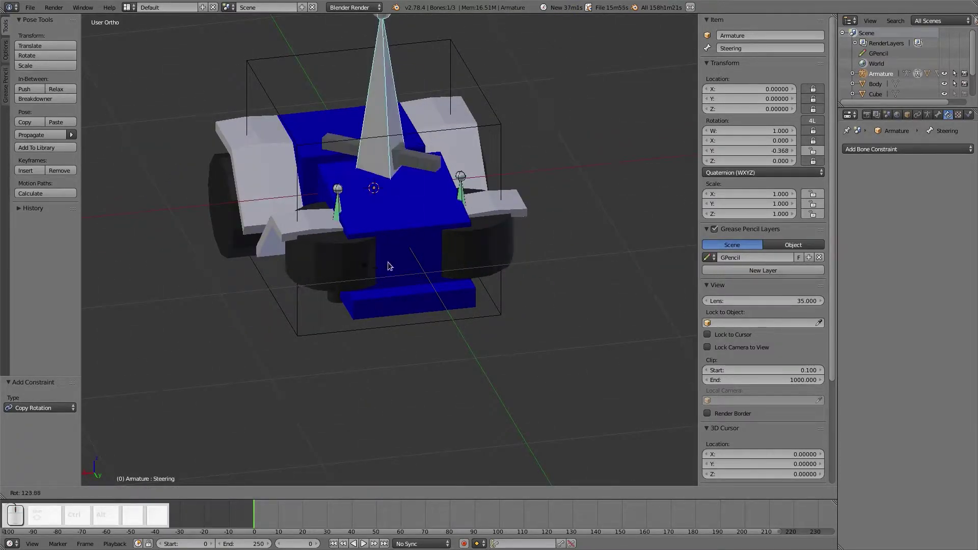
pyautogui.rightClick(507, 206)
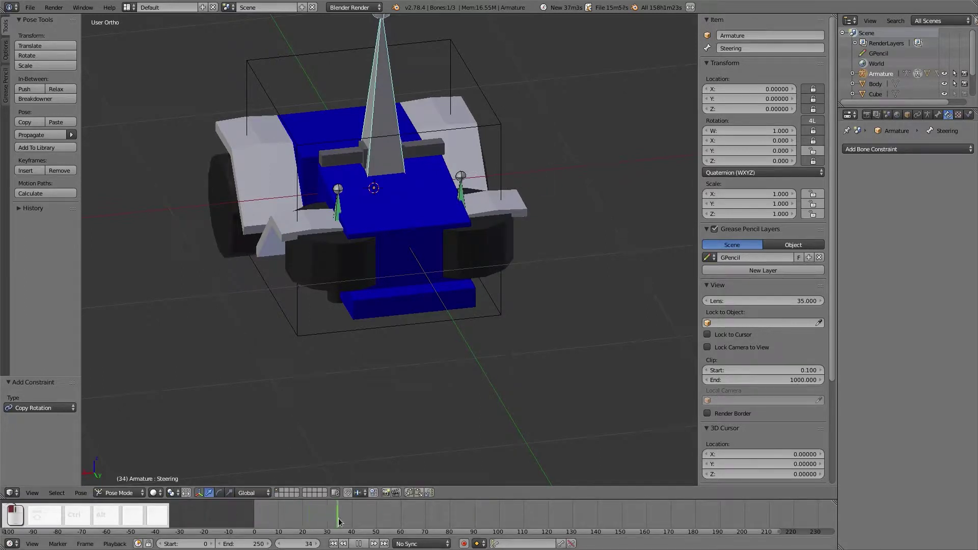
# Select the Wheel_FR bone and try rotating it about 32° in a wireframe front view
pyautogui.rightClick(344, 210)
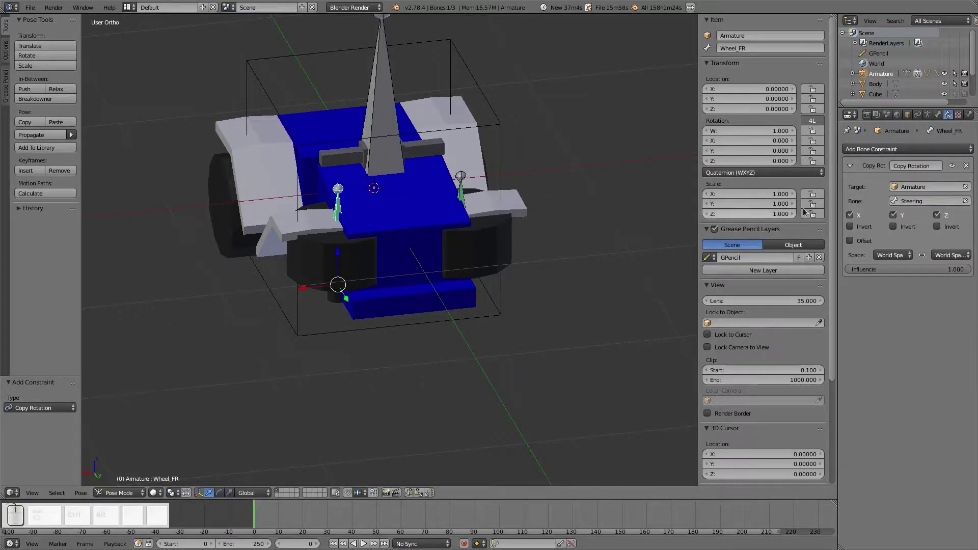
pyautogui.rightClick(384, 156)
pyautogui.rightClick(339, 210)
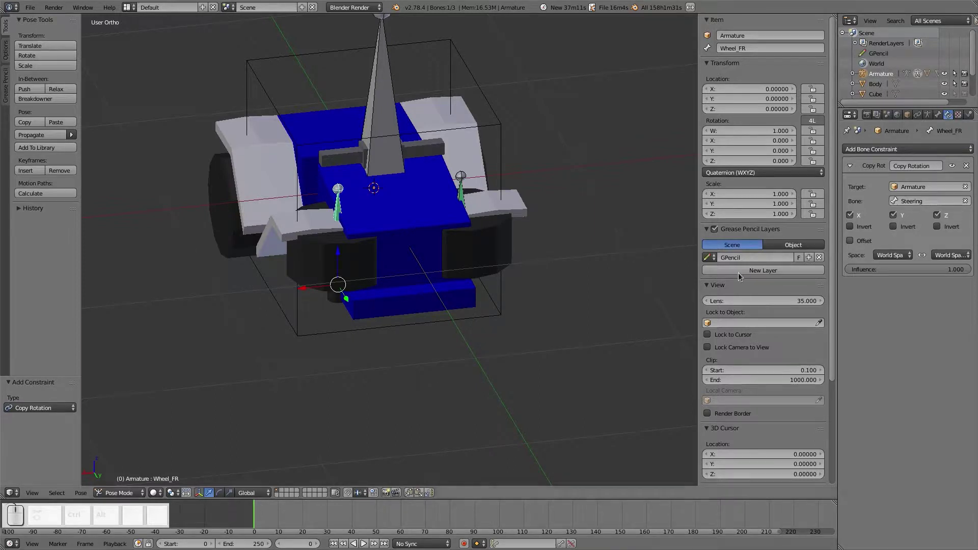
pyautogui.press('KP_3')
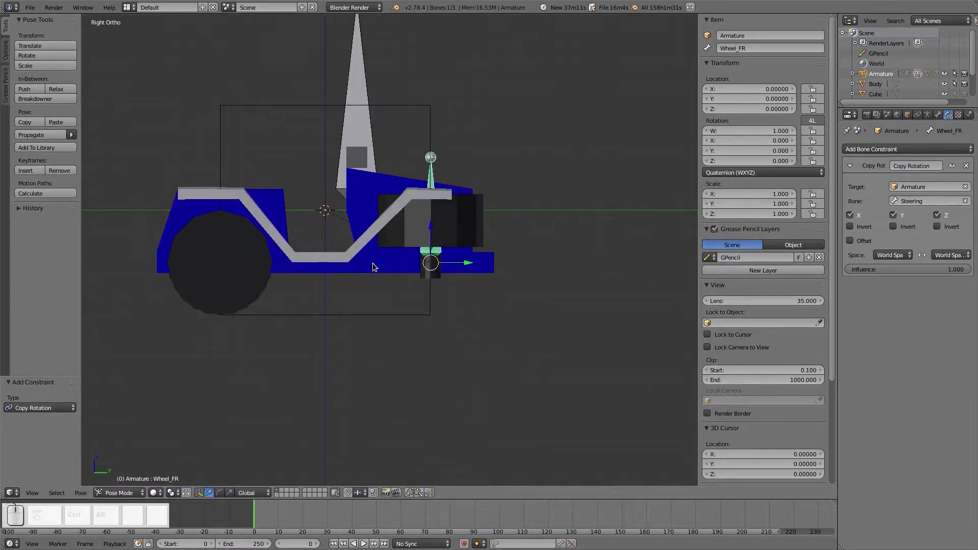
pyautogui.press('KP_1')
pyautogui.press('z')
pyautogui.click(433, 263)
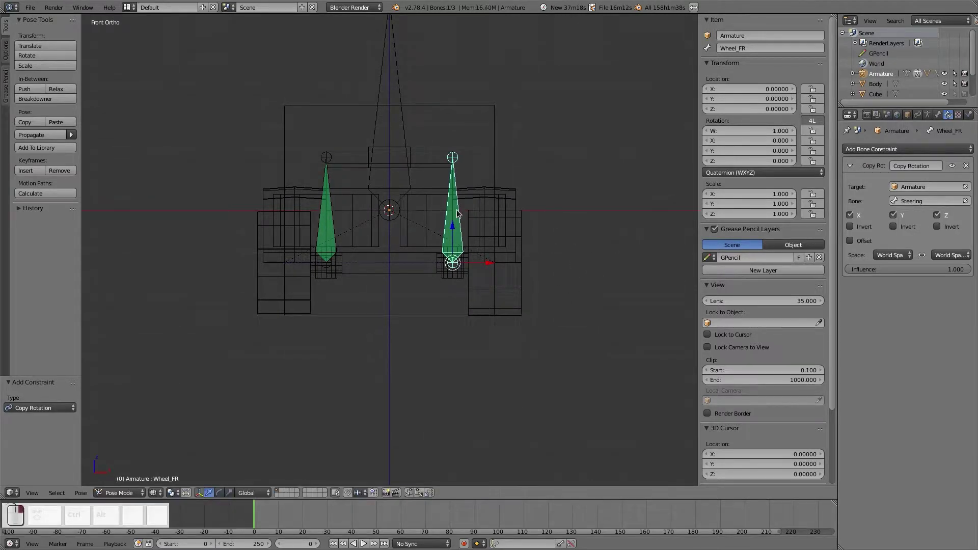
pyautogui.press('r')
pyautogui.click(566, 229)
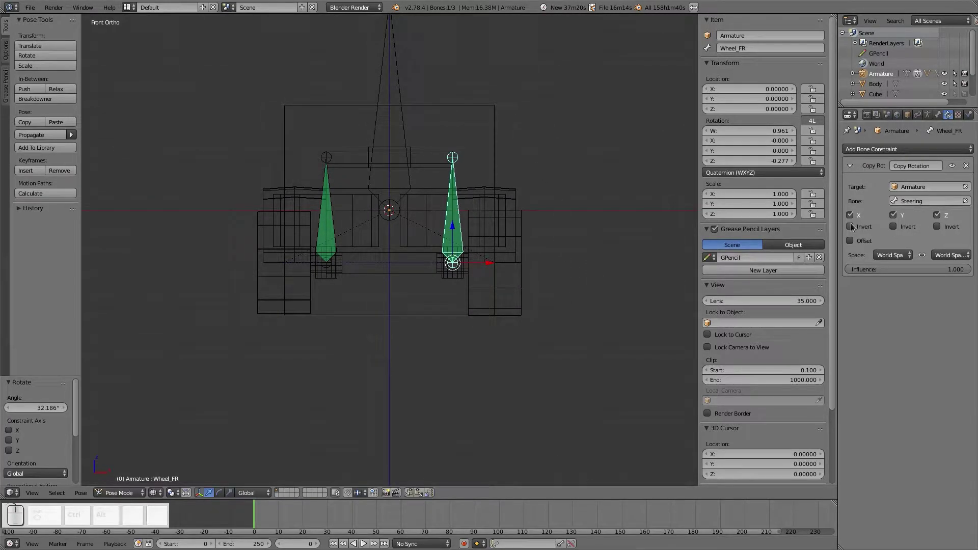
# Try the Offset option on Wheel_FR's Copy Rotation constraint and test-rotate the bone from above, cancelling each rotation
pyautogui.click(850, 240)
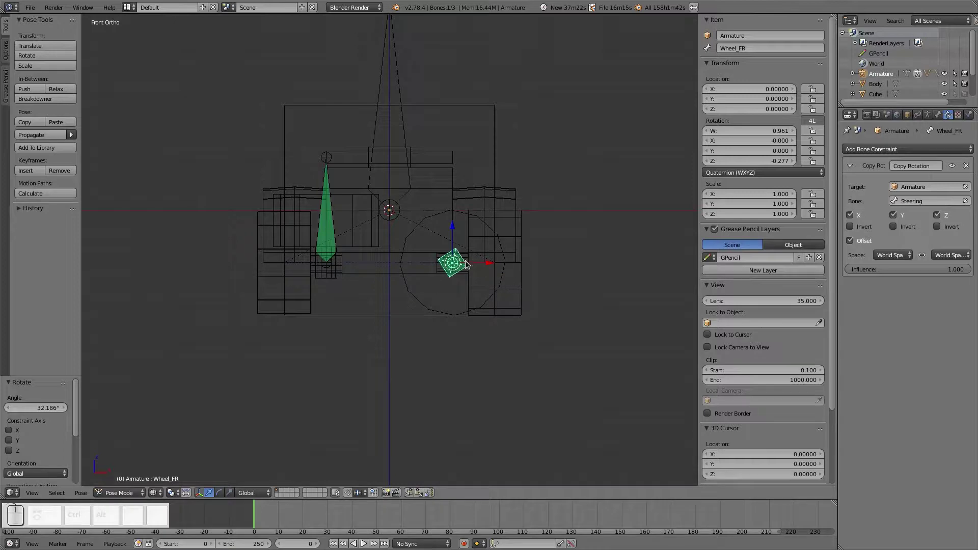
pyautogui.moveTo(506, 264); pyautogui.dragTo(392, 319, button='middle')
pyautogui.press('KP_7')
pyautogui.press('r')
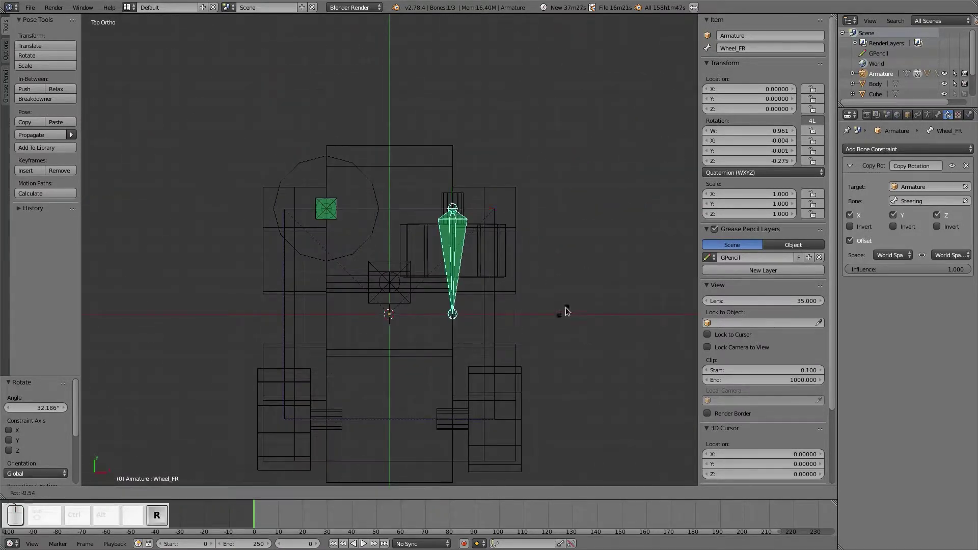
pyautogui.rightClick(610, 226)
pyautogui.press('r')
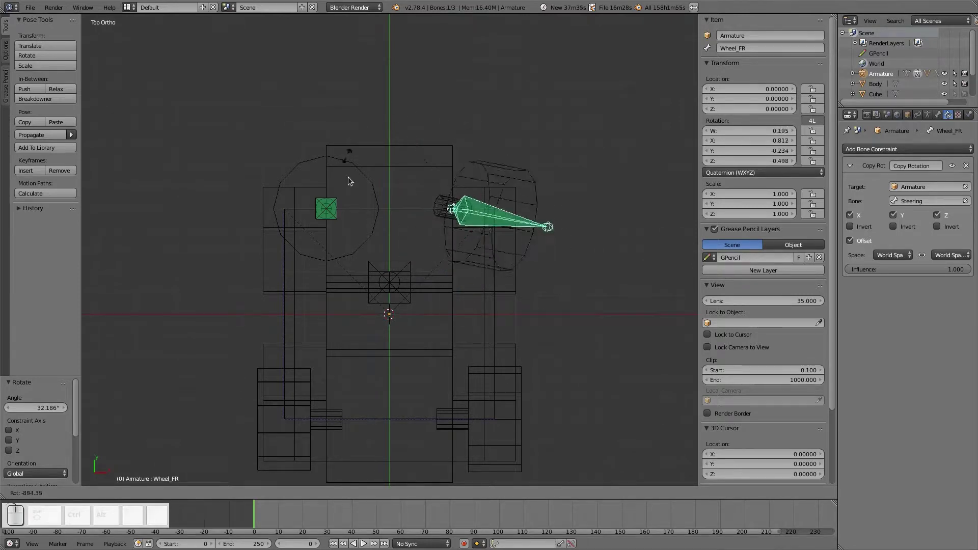
pyautogui.rightClick(550, 237)
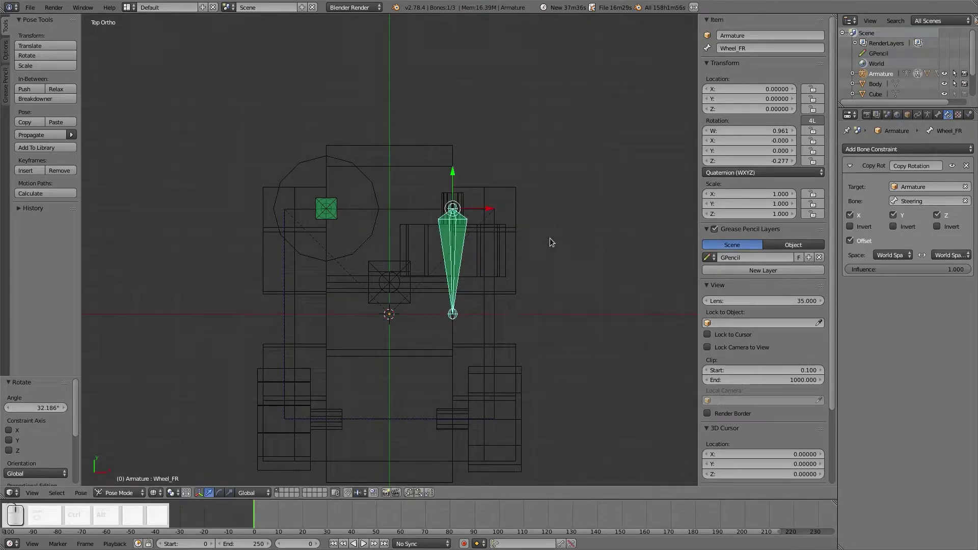
# Remove the Copy Rotation constraints from Wheel_FR and Wheel_FL, and clear Wheel_FR's pose rotation
pyautogui.click(967, 166)
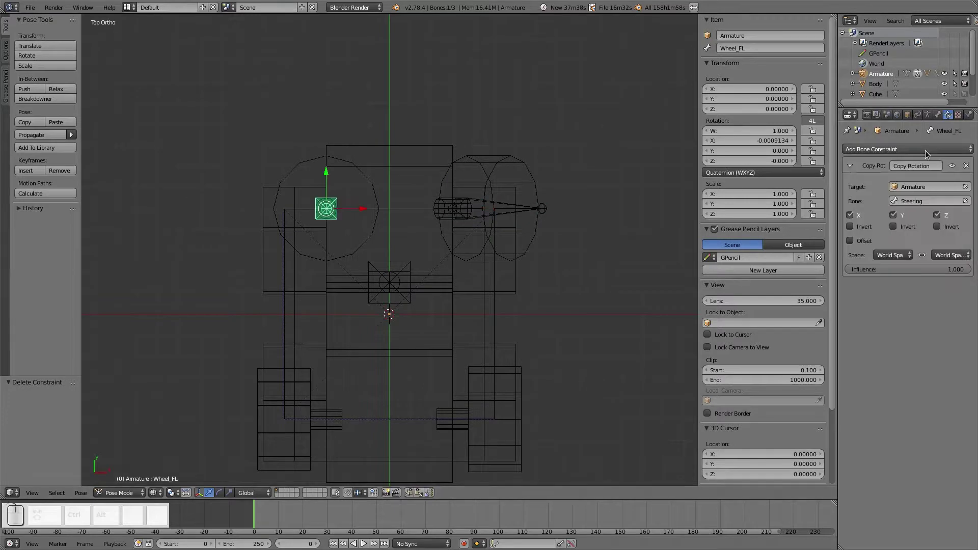
pyautogui.rightClick(327, 206)
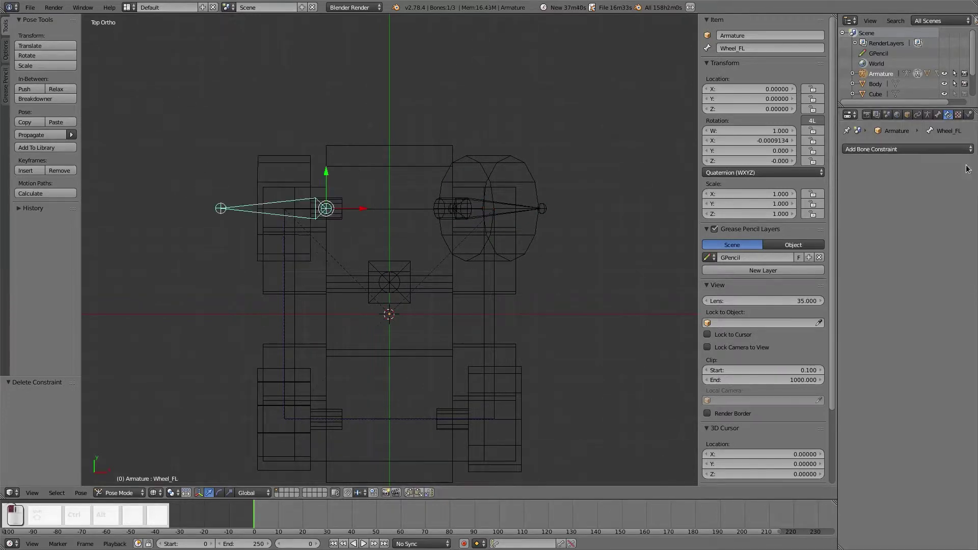
pyautogui.rightClick(519, 212)
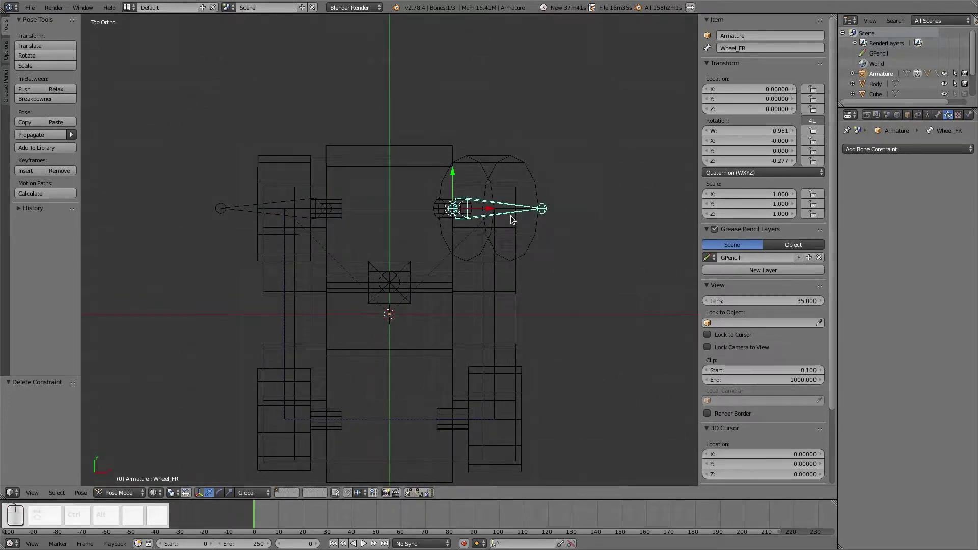
pyautogui.hotkey('alt', 'r')
# Select the Steering bone and bring up the list of available bone constraints
pyautogui.moveTo(500, 235); pyautogui.dragTo(433, 235, button='middle')
pyautogui.rightClick(372, 186)
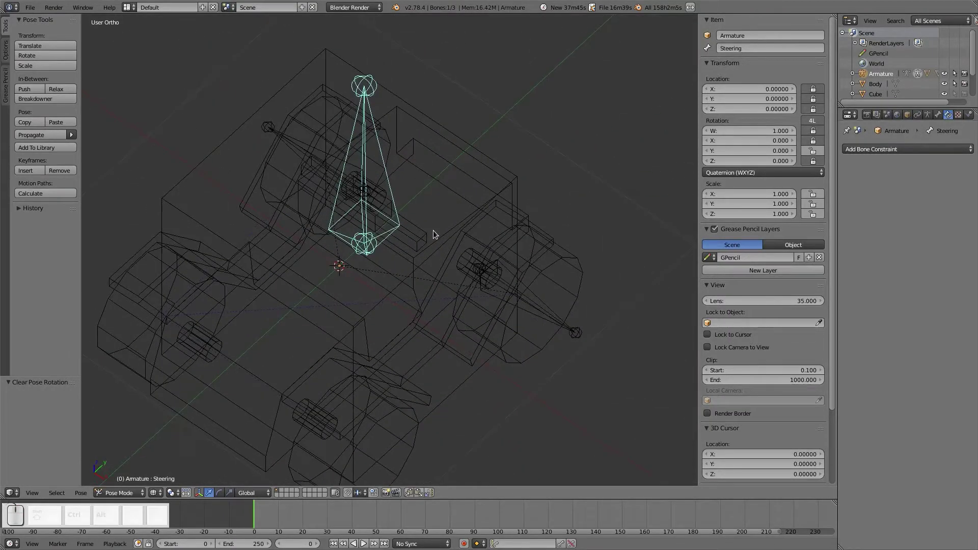
pyautogui.click(916, 149)
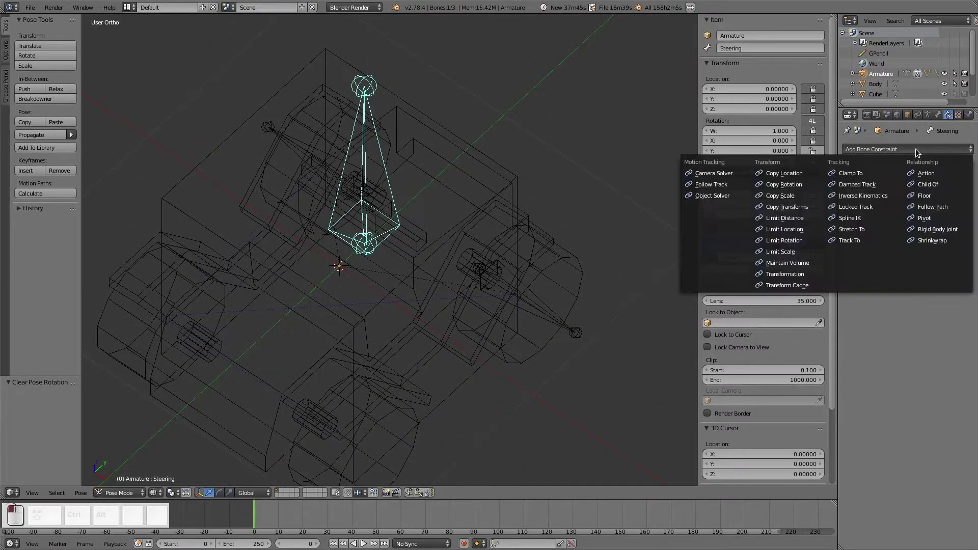
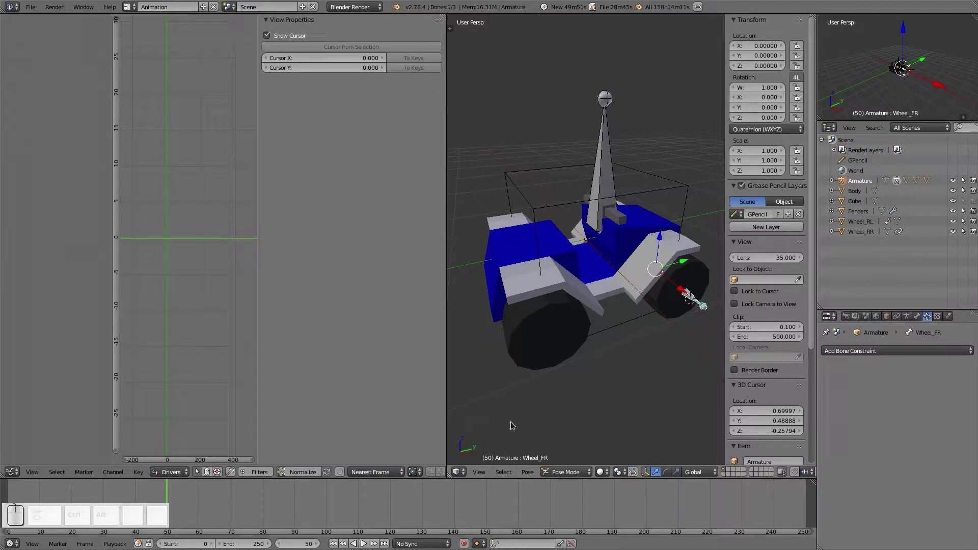
# Turn the Wheel_FR bone slightly about its local X axis and add a single, manually created driver to its X rotation
pyautogui.click(665, 472)
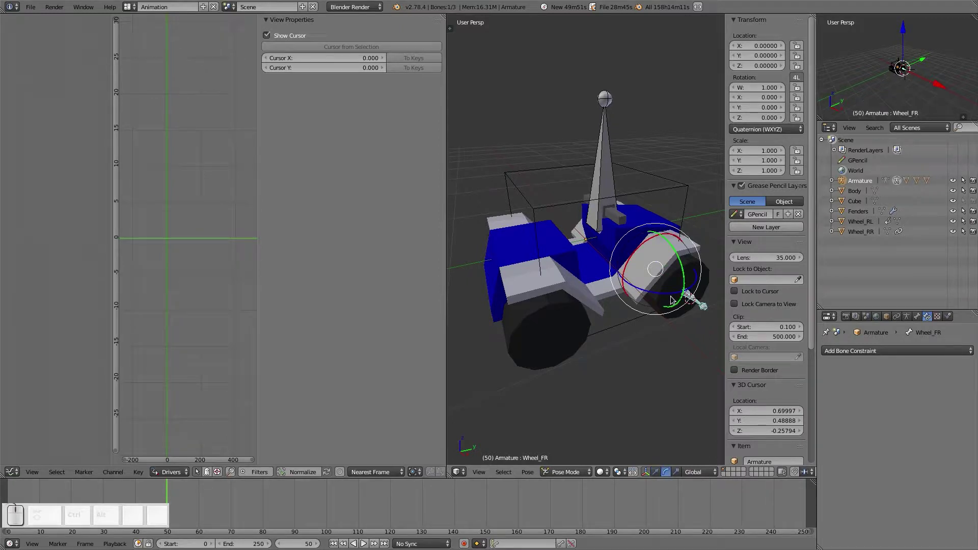
pyautogui.moveTo(665, 299)
pyautogui.mouseDown()
pyautogui.moveTo(655, 303)
pyautogui.moveTo(658, 286)
pyautogui.moveTo(678, 277)
pyautogui.moveTo(655, 285)
pyautogui.moveTo(670, 287)
pyautogui.moveTo(658, 295)
pyautogui.mouseUp()
pyautogui.rightClick(745, 97)
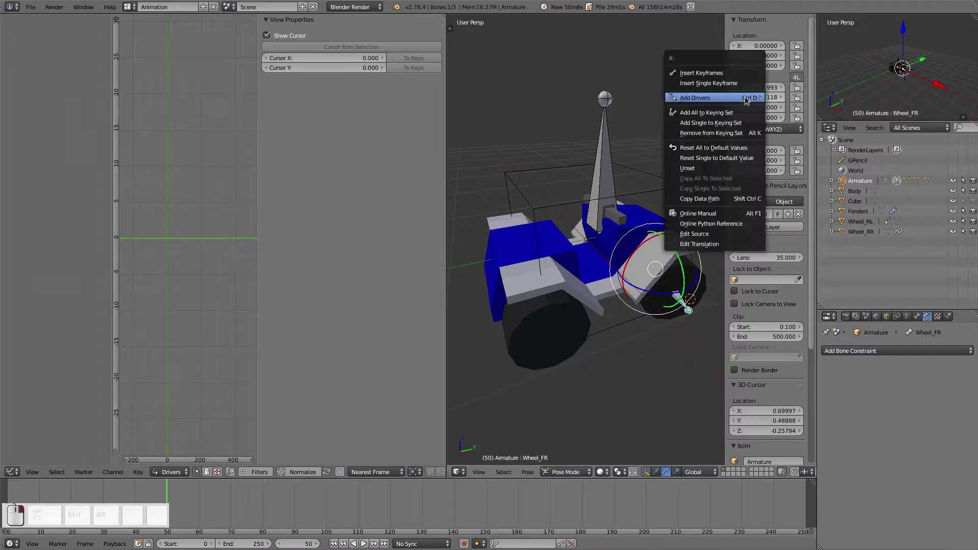
pyautogui.moveTo(747, 99)
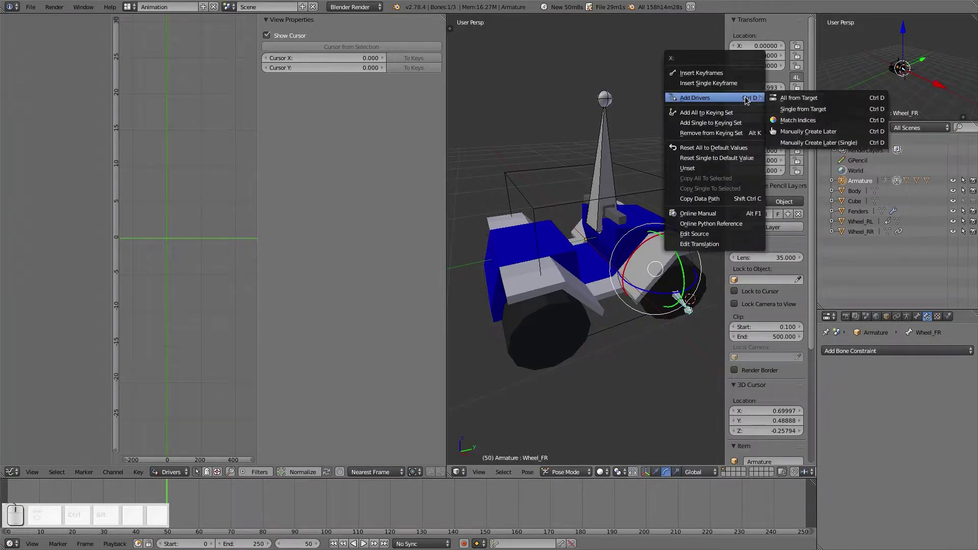
pyautogui.click(826, 143)
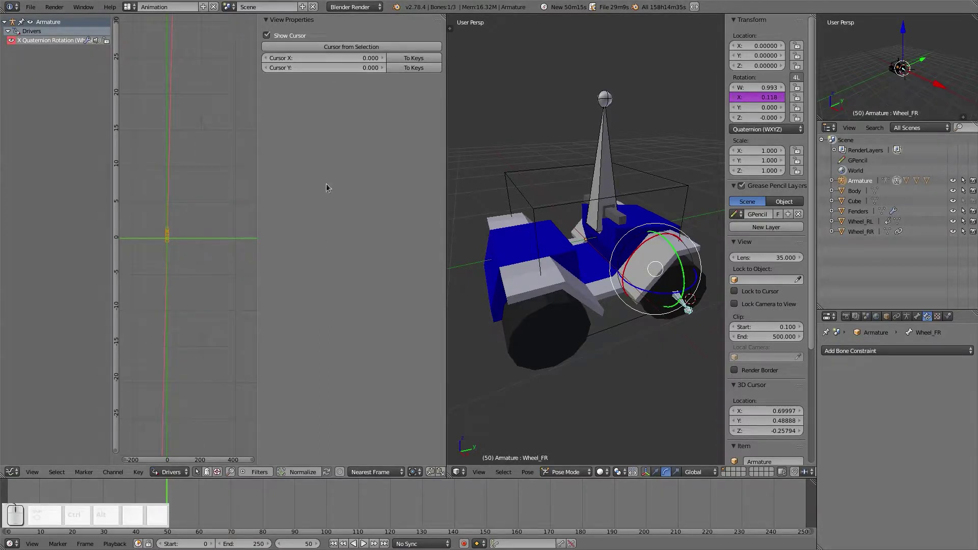
# Select Wheel_FR's X Quaternion Rotation driver and display its F-curve and driver settings
pyautogui.click(44, 45)
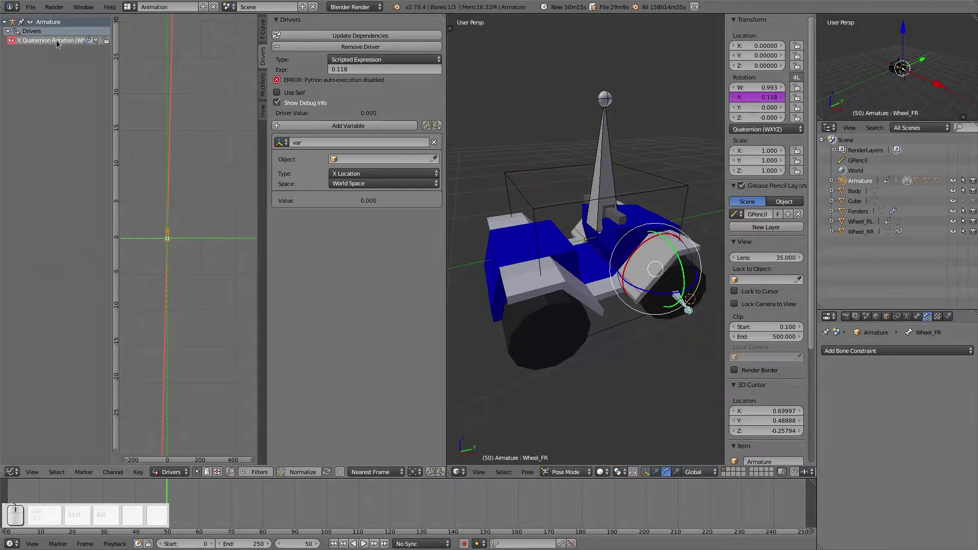
pyautogui.click(263, 31)
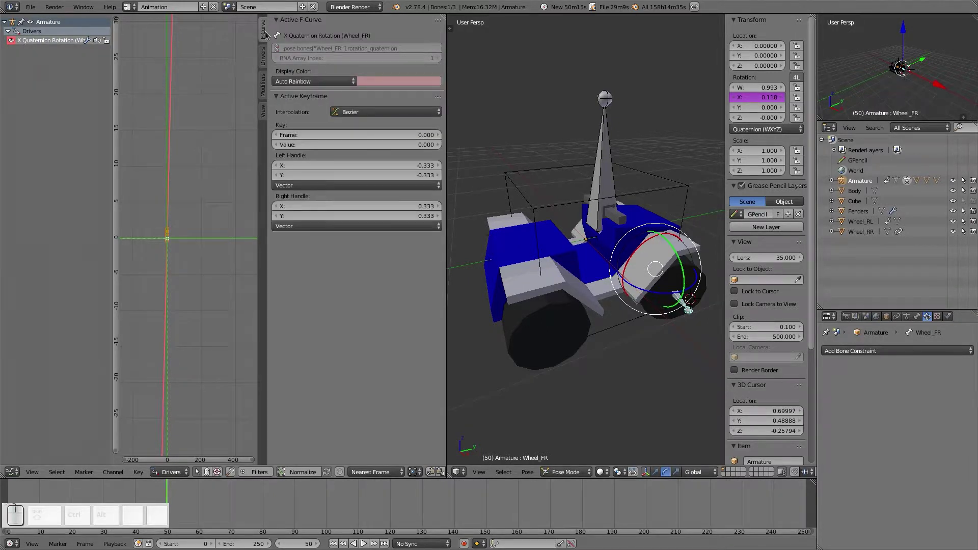
pyautogui.click(263, 58)
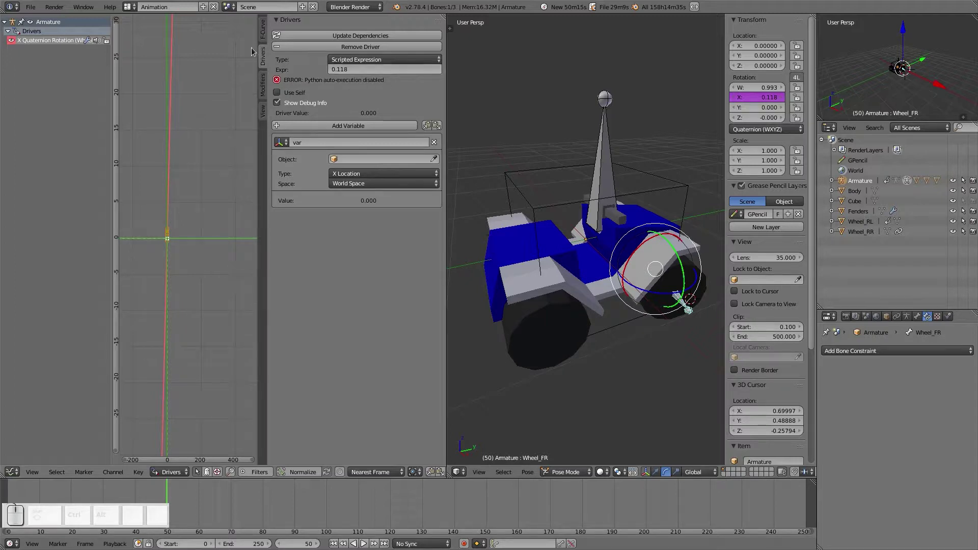
# Enable Auto Run Python Scripts in the file preferences and close the preferences window
pyautogui.click(31, 7)
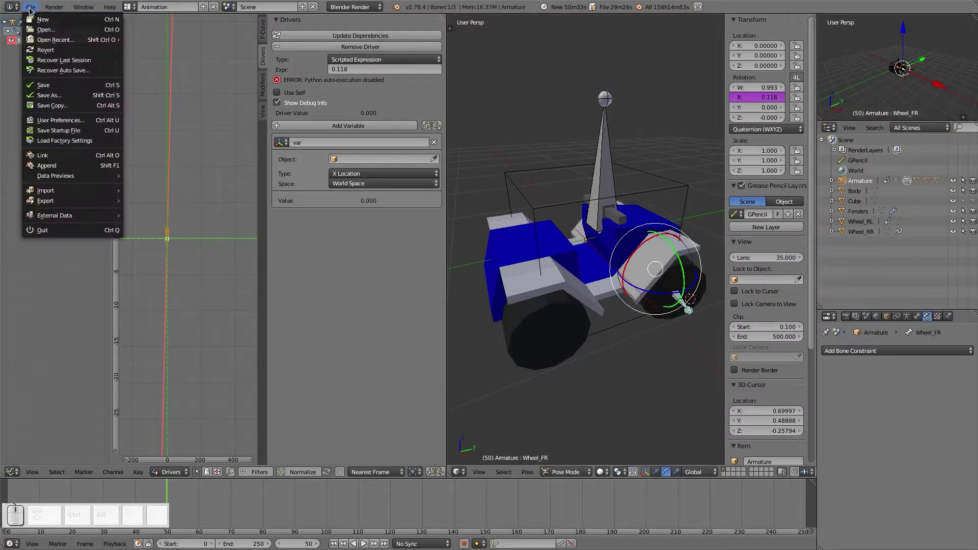
pyautogui.click(83, 121)
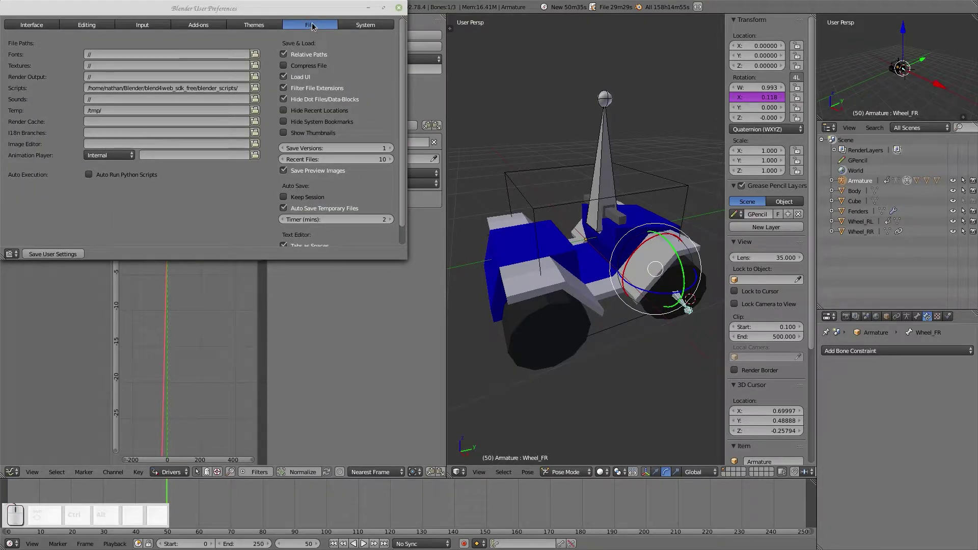
pyautogui.click(96, 176)
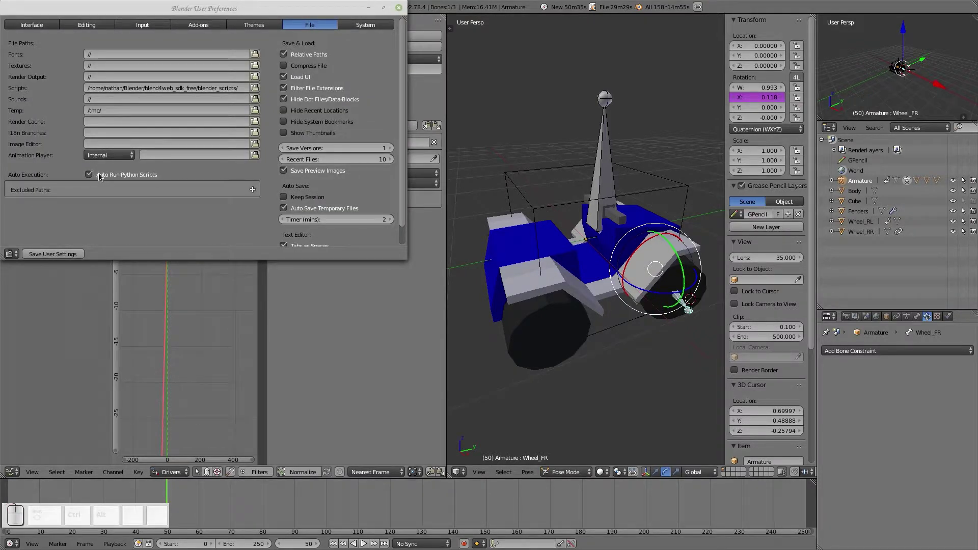
pyautogui.click(399, 7)
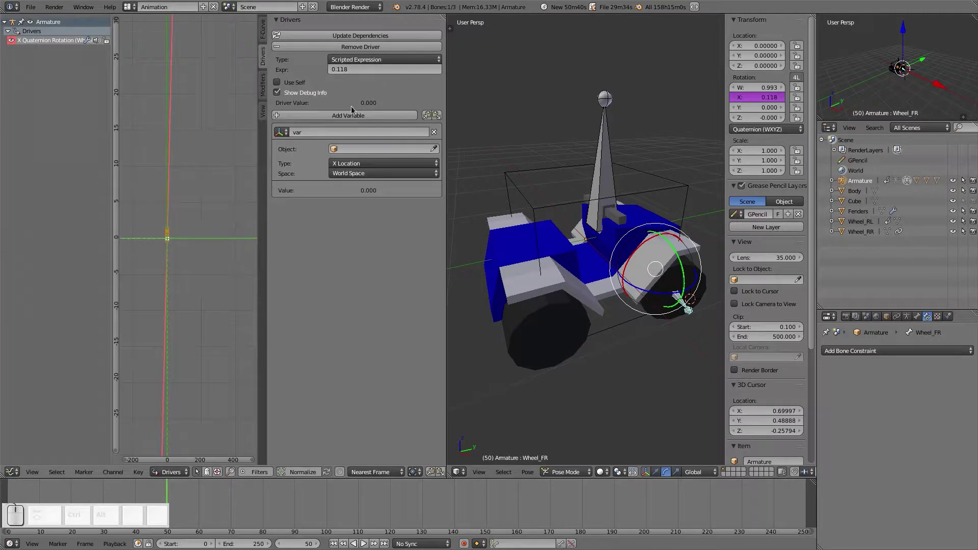
# Test rotating the Steering bone with the driver in place, cancelling the rotation
pyautogui.rightClick(609, 195)
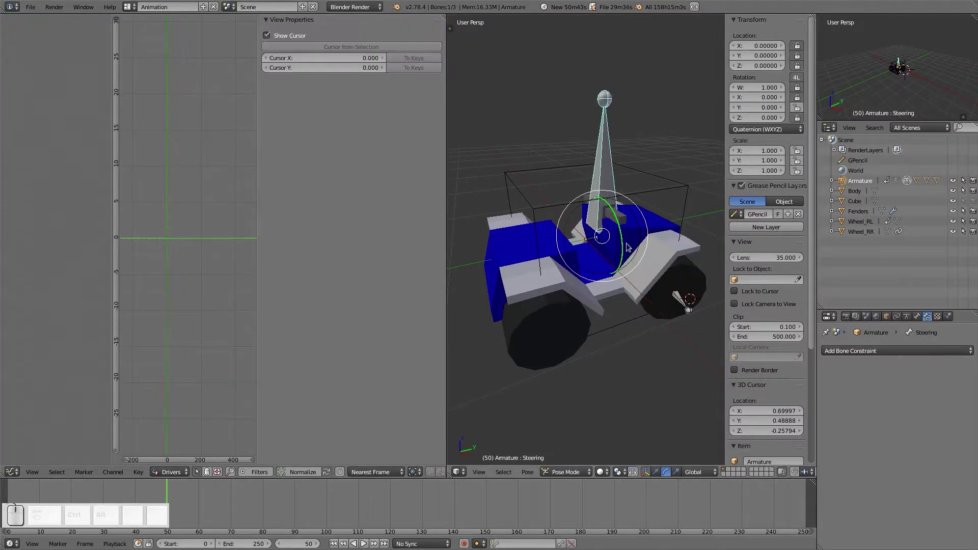
pyautogui.press('r')
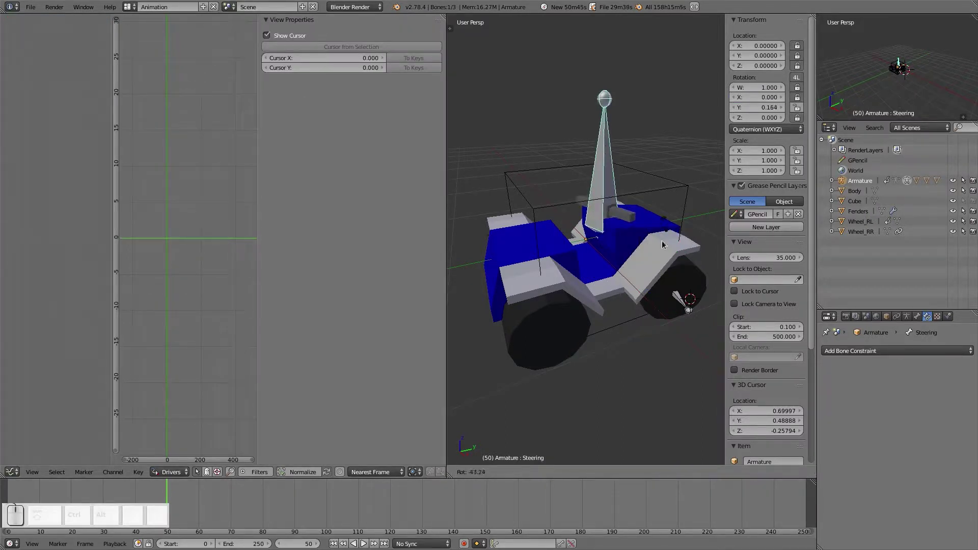
pyautogui.rightClick(671, 262)
# Set the Wheel_FR driver variable's object to Armature and its bone to Steering
pyautogui.rightClick(680, 305)
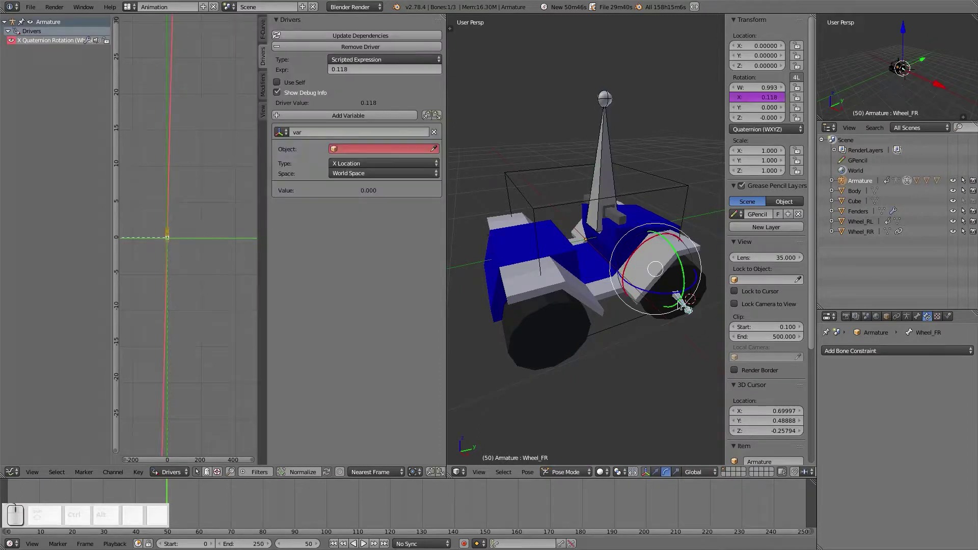
pyautogui.click(351, 149)
pyautogui.click(351, 161)
pyautogui.click(368, 160)
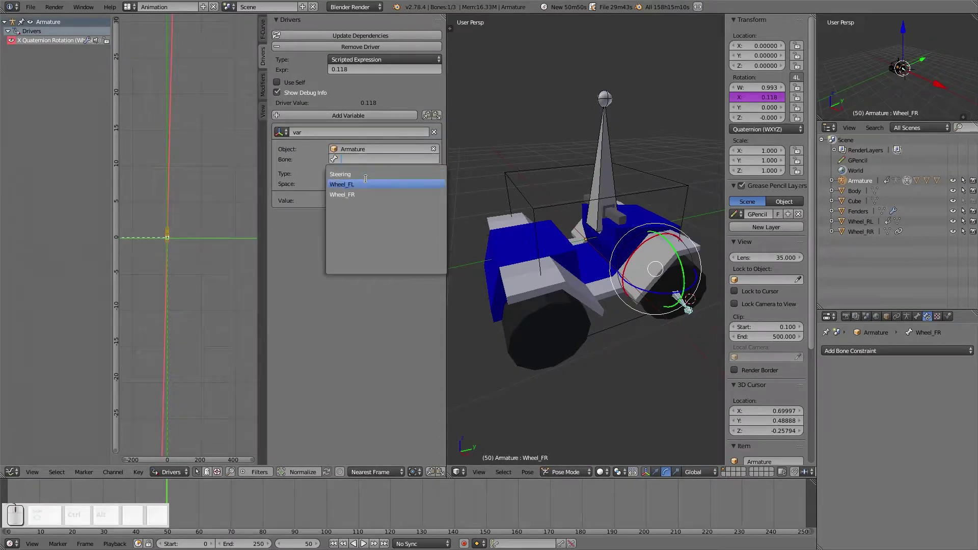
pyautogui.click(357, 174)
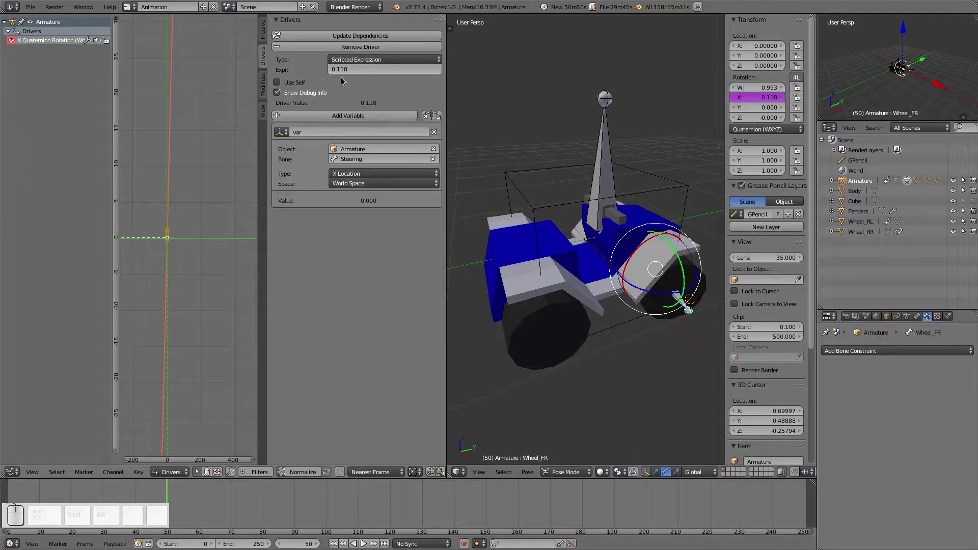
# Clear the pose rotation and location of the Wheel_FR bone
pyautogui.rightClick(608, 177)
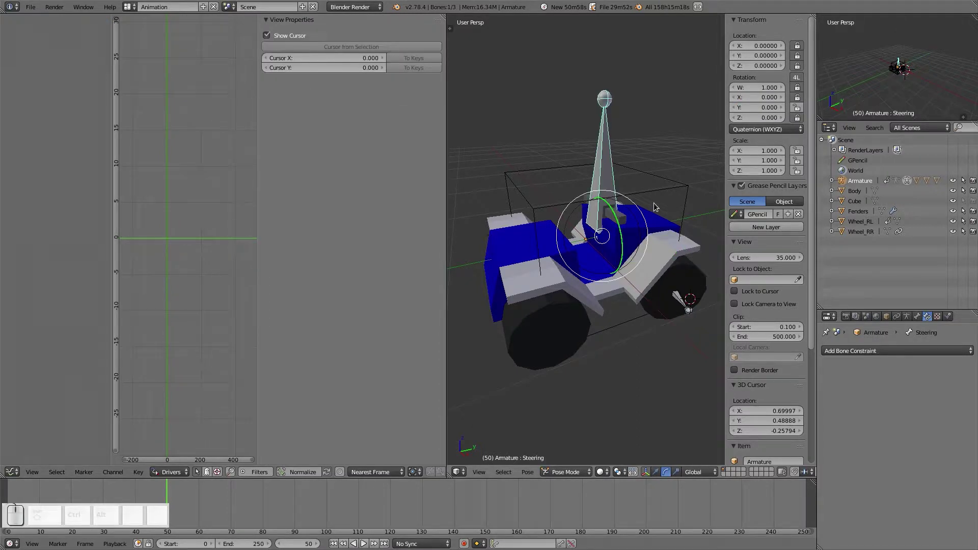
pyautogui.rightClick(681, 301)
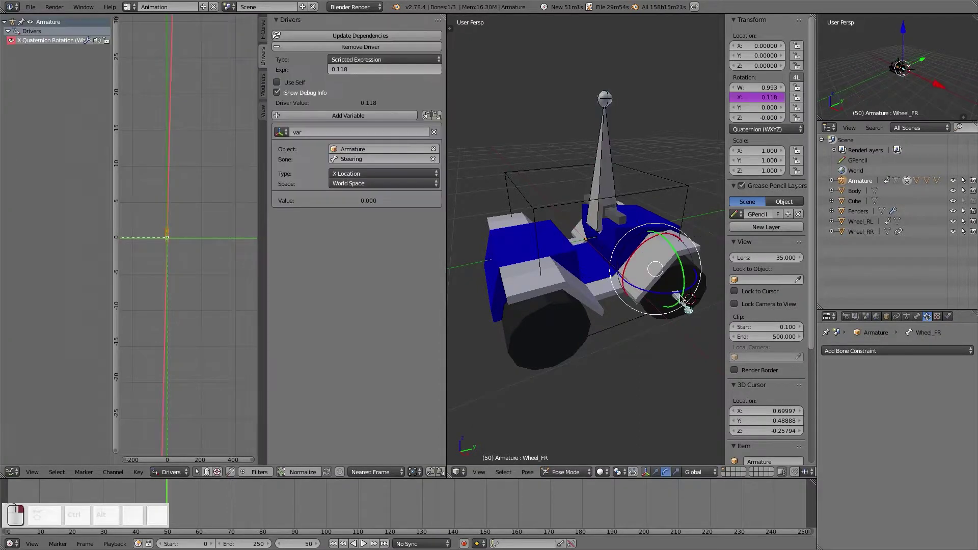
pyautogui.hotkey('alt', 'r')
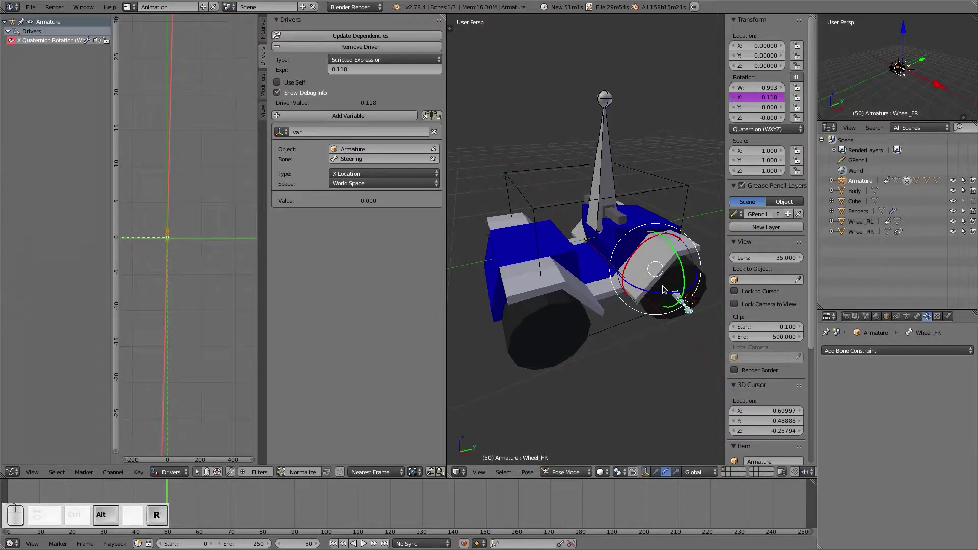
pyautogui.hotkey('alt', 'g')
# Set the Wheel_FR driver's scripted expression to 0.25
pyautogui.click(360, 67)
pyautogui.click(360, 66)
pyautogui.press('BackSpace')
pyautogui.press('BackSpace')
pyautogui.press('BackSpace')
pyautogui.press('BackSpace')
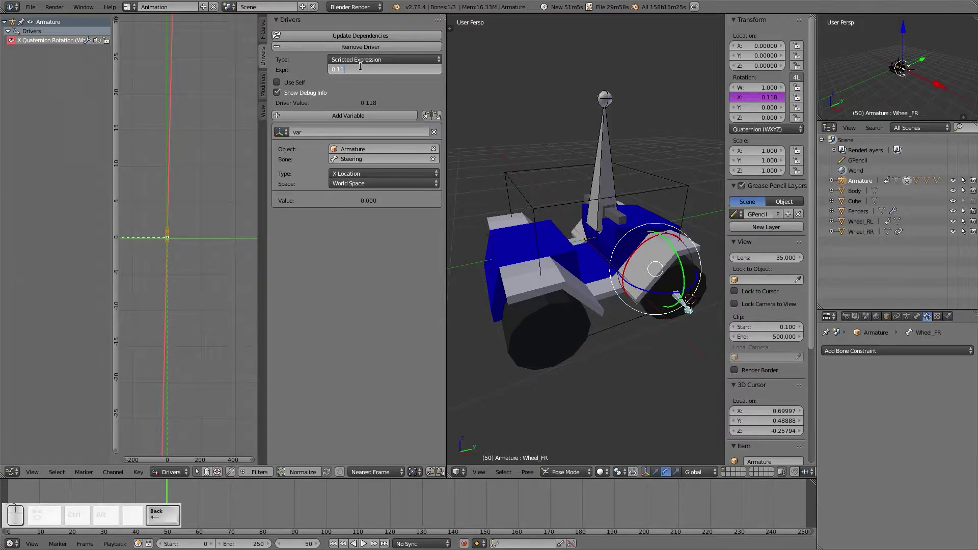
pyautogui.write('.225')
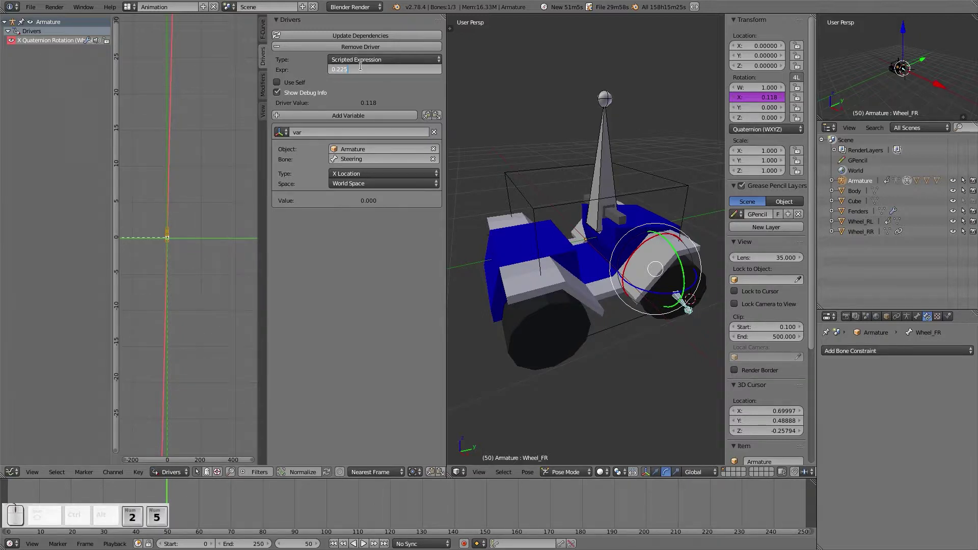
pyautogui.press('BackSpace')
pyautogui.press('BackSpace')
pyautogui.write('5')
pyautogui.press('Return')
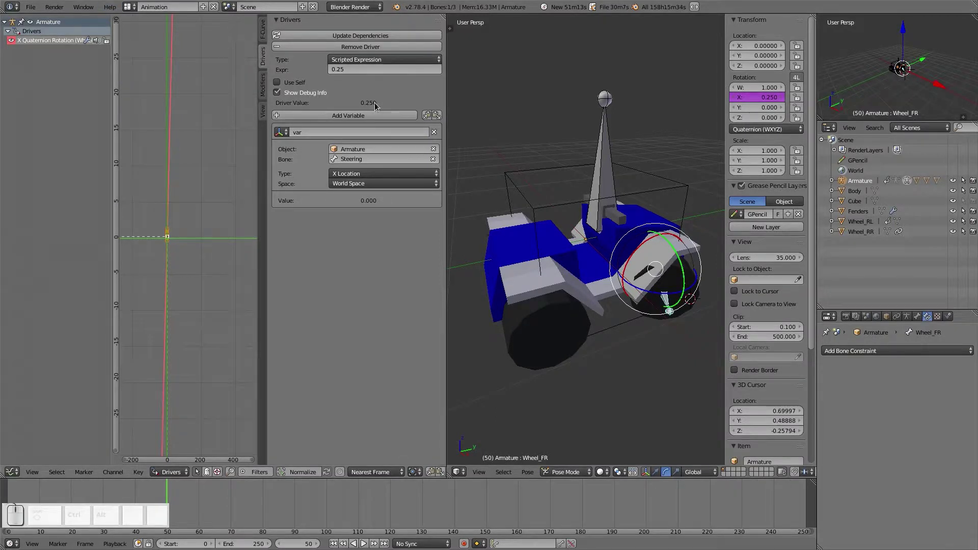
# Rename the Wheel_FR driver's variable to steering
pyautogui.click(376, 69)
pyautogui.click(312, 131)
pyautogui.write('steerr')
pyautogui.press('BackSpace')
pyautogui.press('BackSpace')
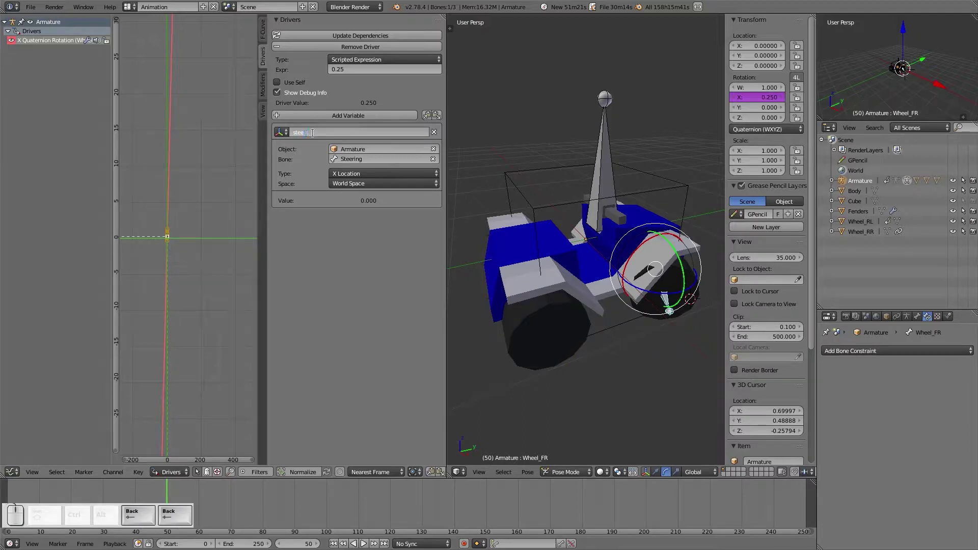
pyautogui.write('ring')
pyautogui.press('Return')
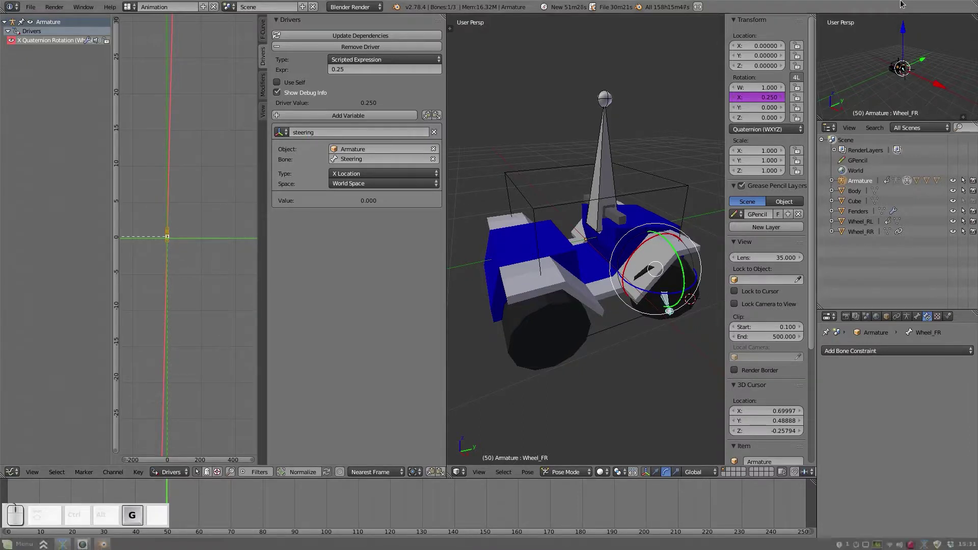
# Try to use the steering variable as the Wheel_FR driver's scripted expression
pyautogui.click(356, 71)
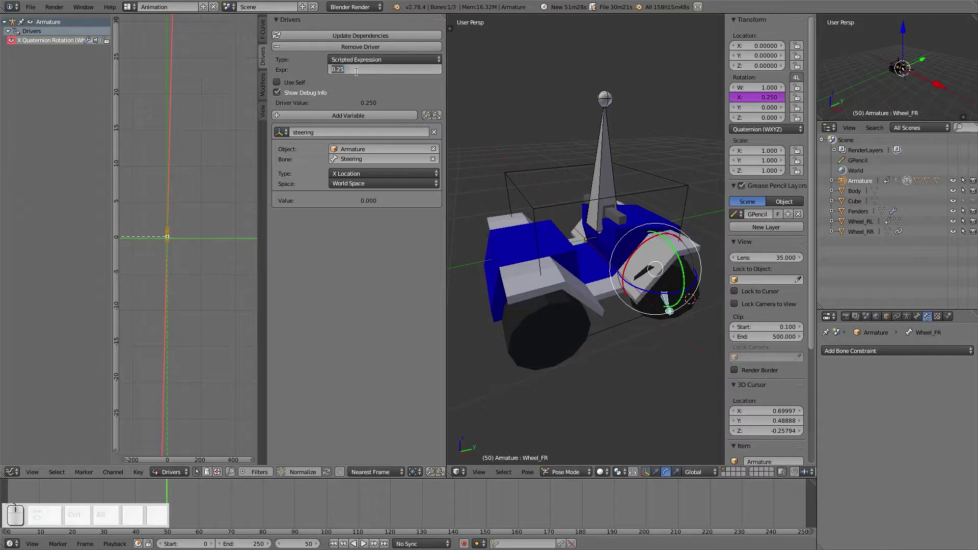
pyautogui.write('steero')
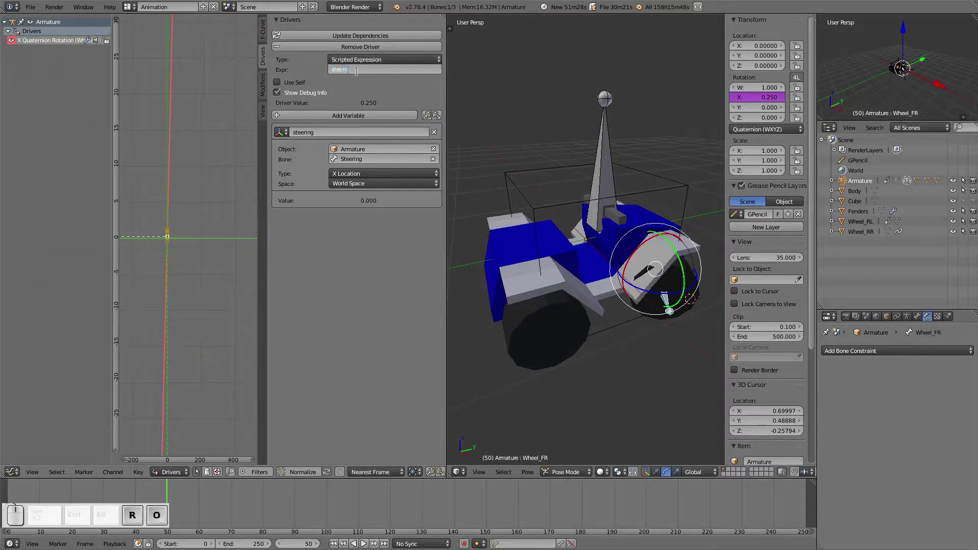
pyautogui.write('mg')
pyautogui.press('Return')
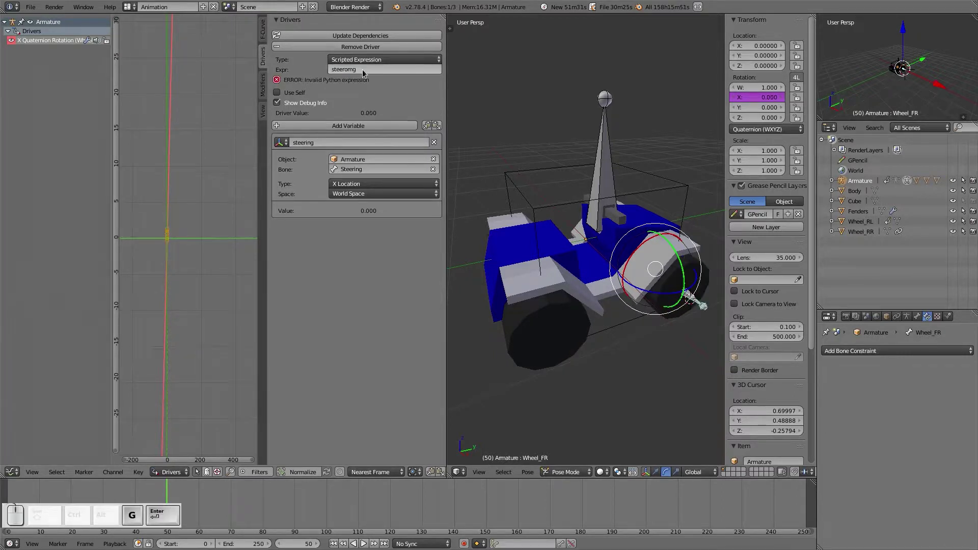
# Test rotating the Steering bone to check the wheel's response, cancelling the rotation
pyautogui.rightClick(594, 164)
pyautogui.press('r')
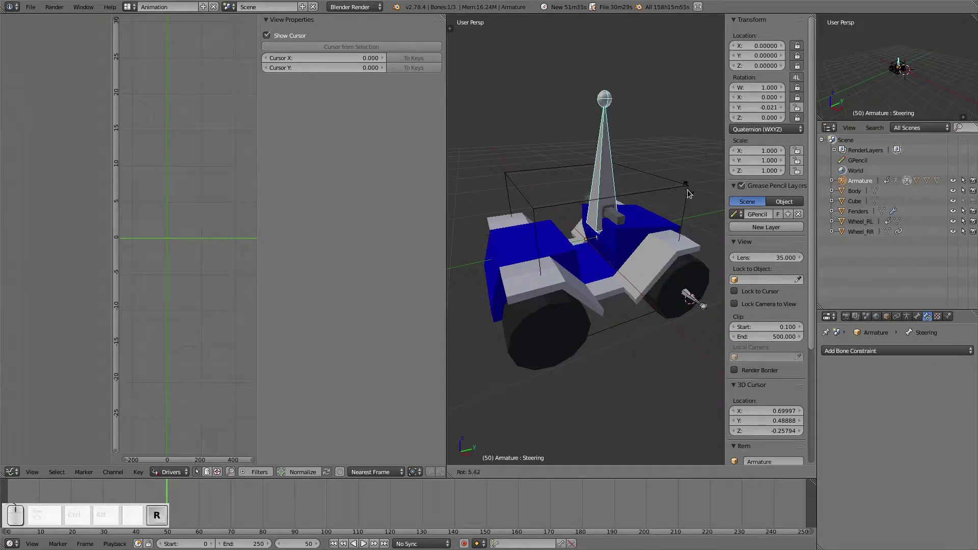
pyautogui.press('Escape')
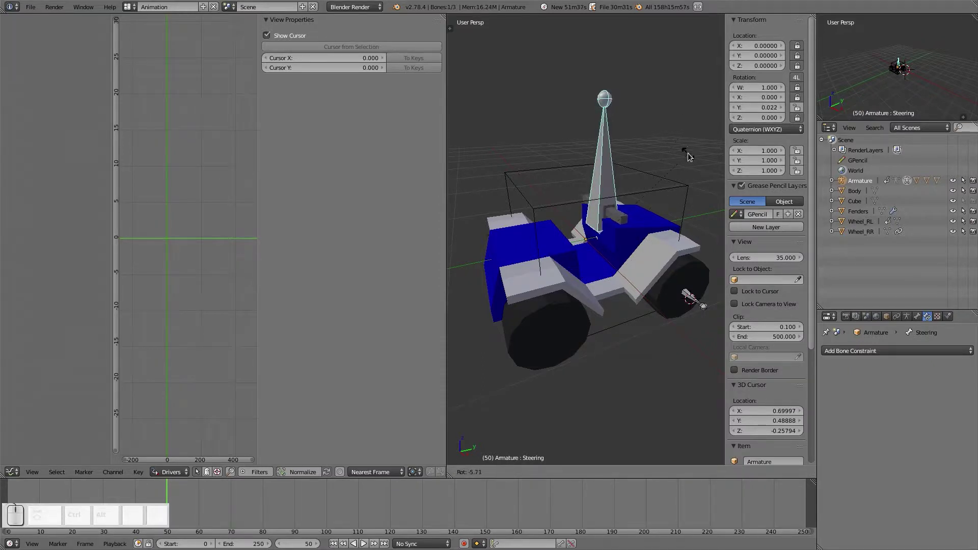
# Set the Wheel_FR driver's scripted expression to steering
pyautogui.rightClick(689, 297)
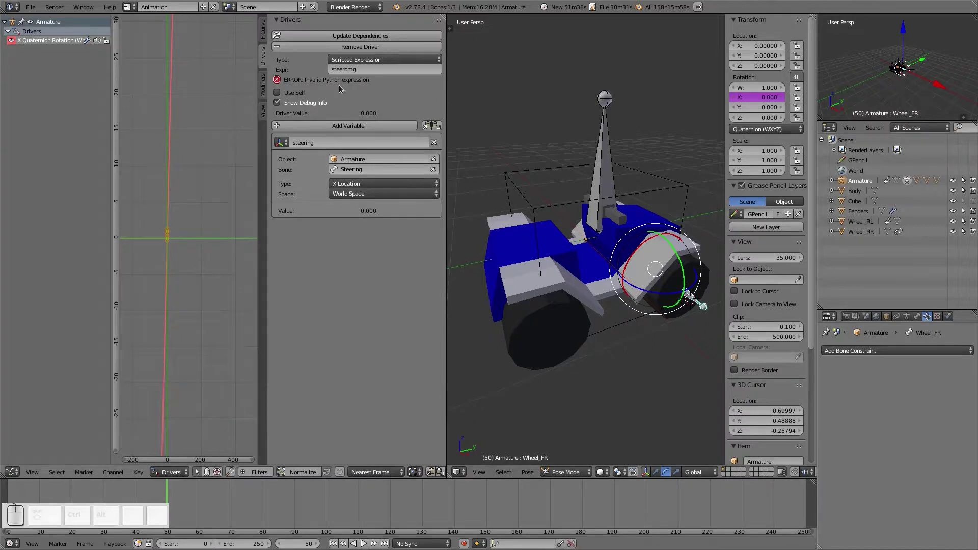
pyautogui.click(366, 68)
pyautogui.write('steering')
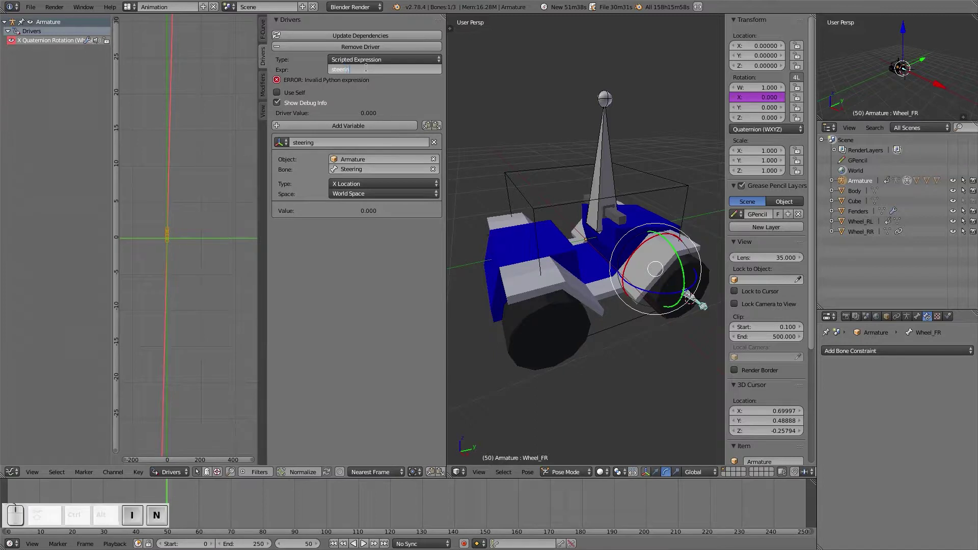
pyautogui.press('Return')
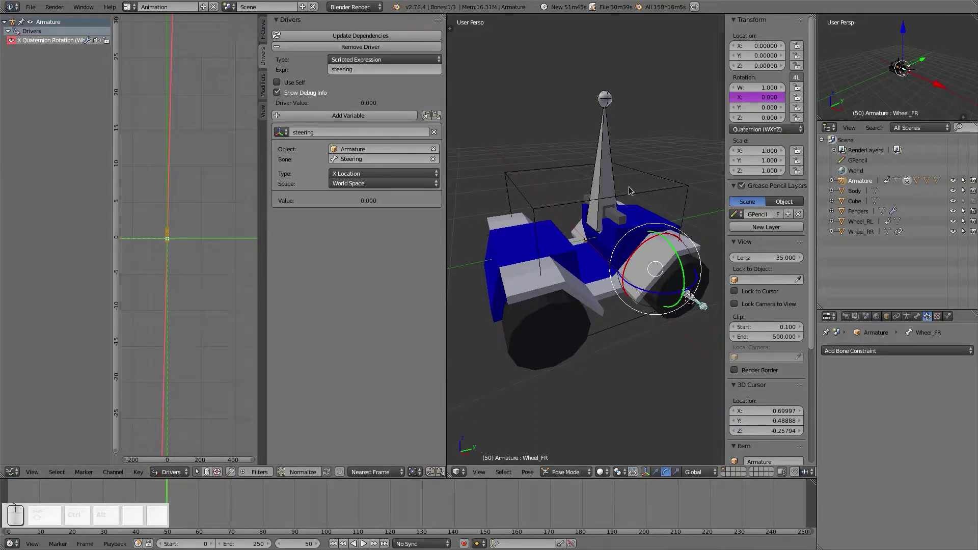
# Test rotating the Steering bone with the steering expression in place, cancelling the rotation
pyautogui.rightClick(609, 189)
pyautogui.press('r')
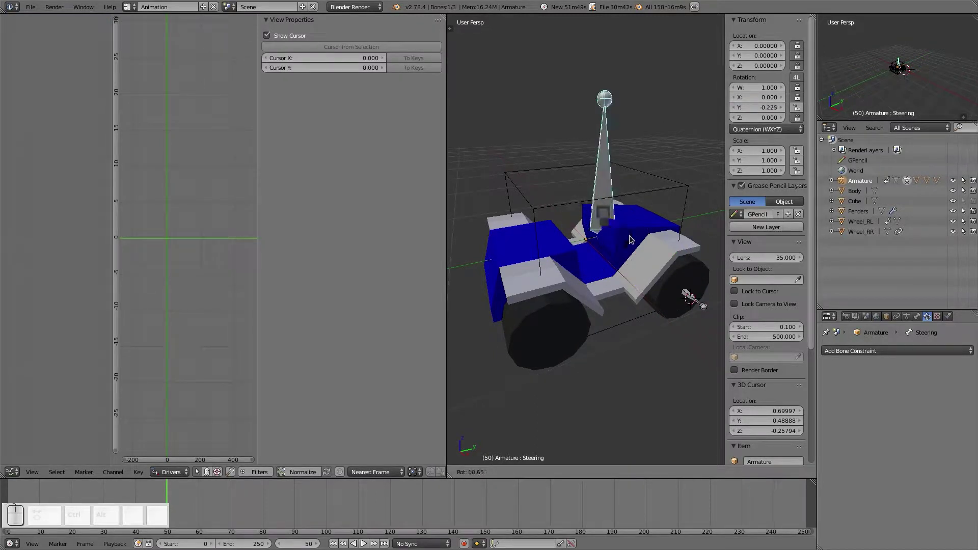
pyautogui.rightClick(631, 240)
# Set the steering variable's type to Y Rotation in the Wheel_FR driver
pyautogui.rightClick(685, 301)
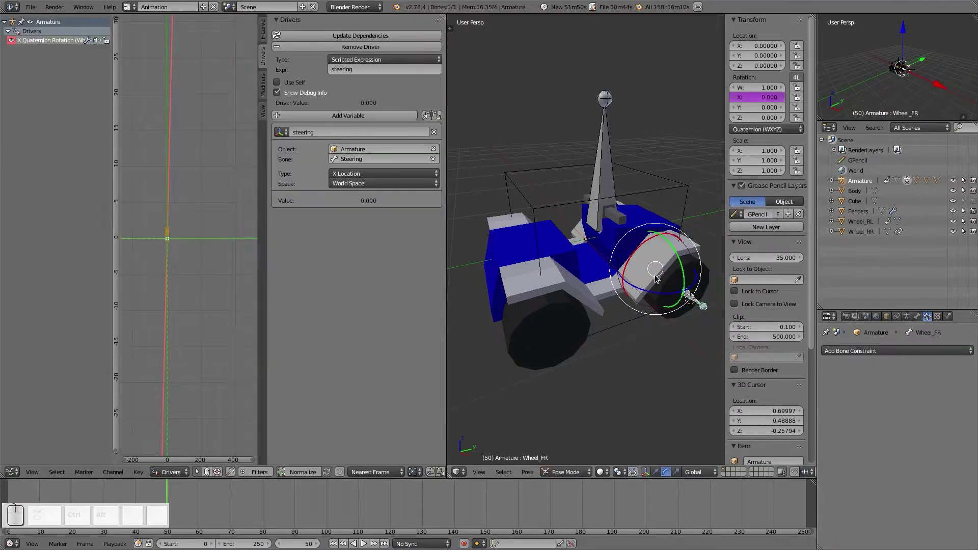
pyautogui.click(370, 173)
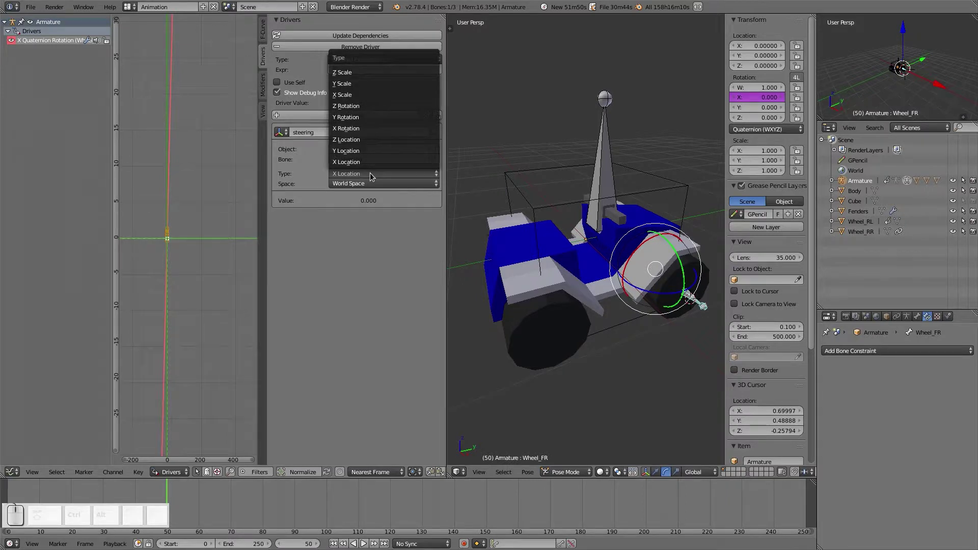
pyautogui.click(371, 117)
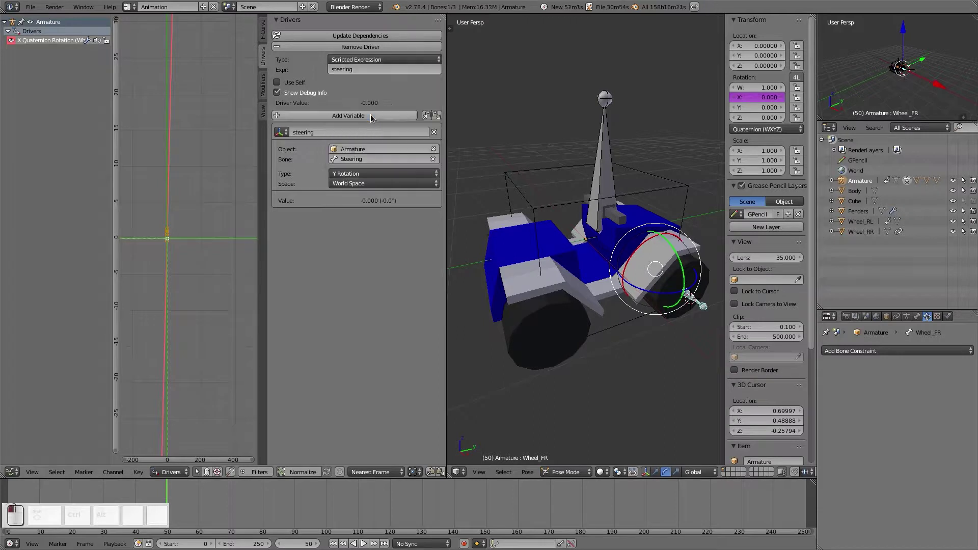
# Test rotating the Steering bone with the variable reading Y Rotation, cancelling the rotation
pyautogui.rightClick(608, 170)
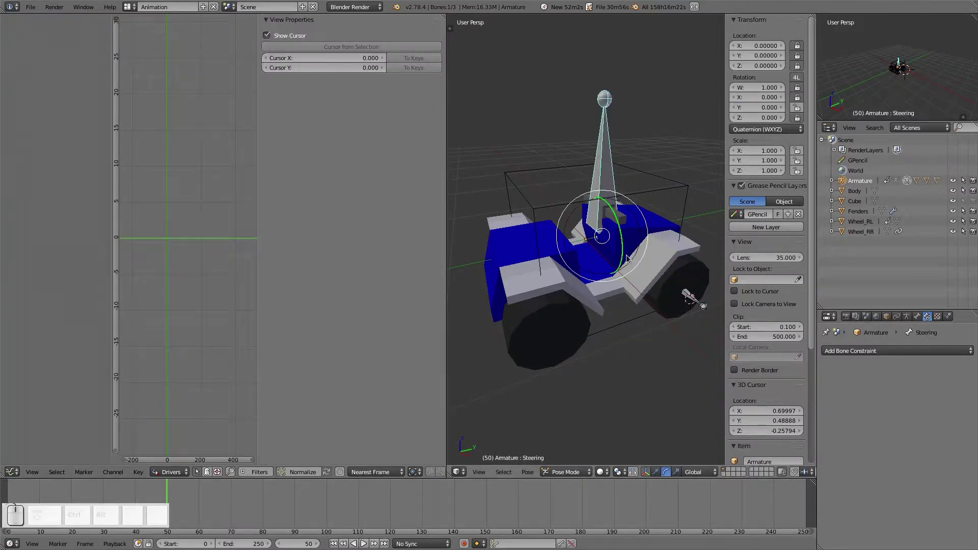
pyautogui.moveTo(623, 243); pyautogui.dragTo(669, 251)
pyautogui.rightClick(605, 259)
pyautogui.rightClick(669, 251)
# Set the steering variable's transform space to Local Space in the Wheel_FR driver
pyautogui.rightClick(691, 301)
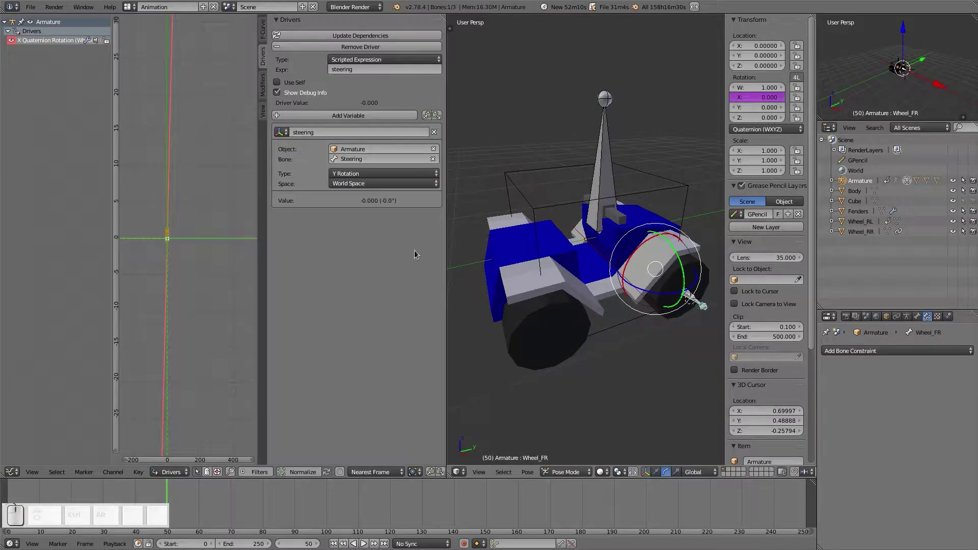
pyautogui.click(374, 183)
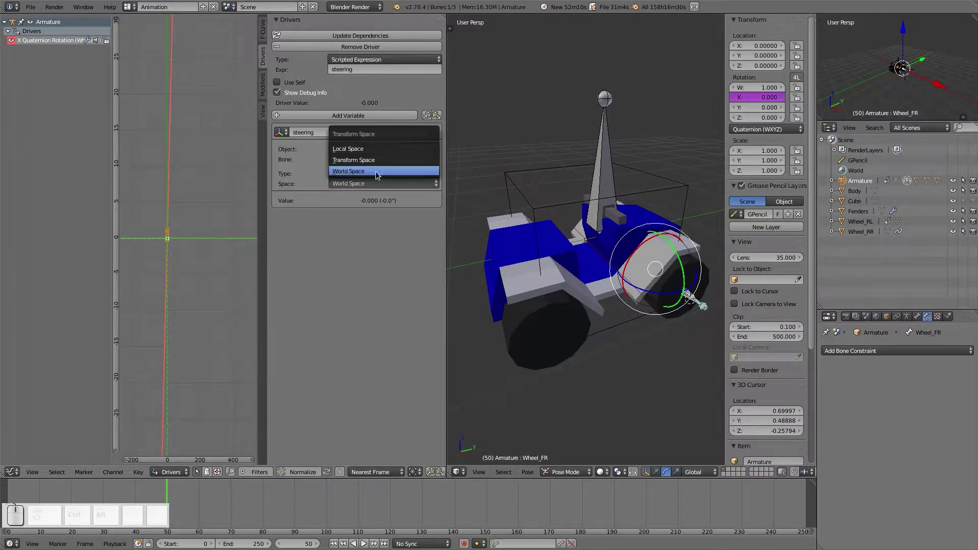
pyautogui.click(381, 148)
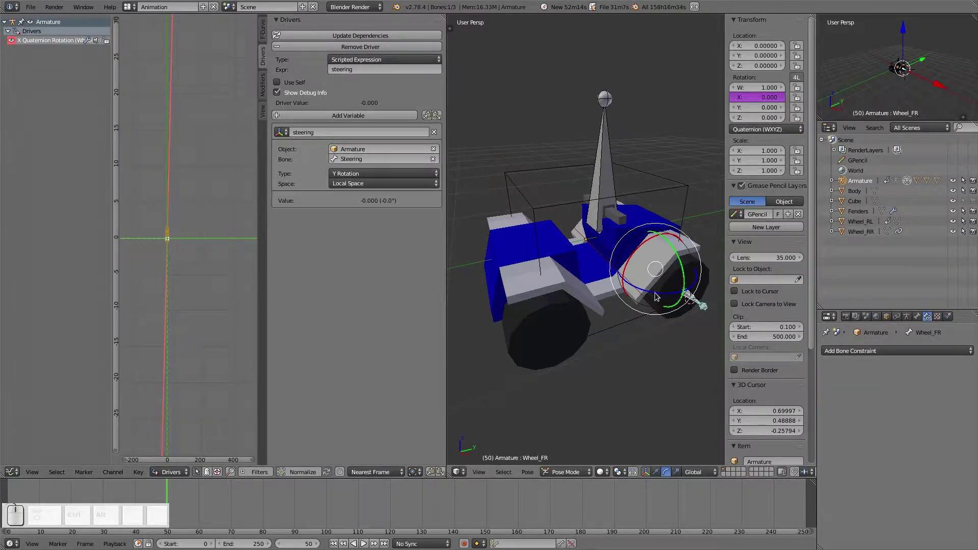
# Test rotating the Steering bone with the variable in Local Space, cancelling the rotation
pyautogui.rightClick(601, 188)
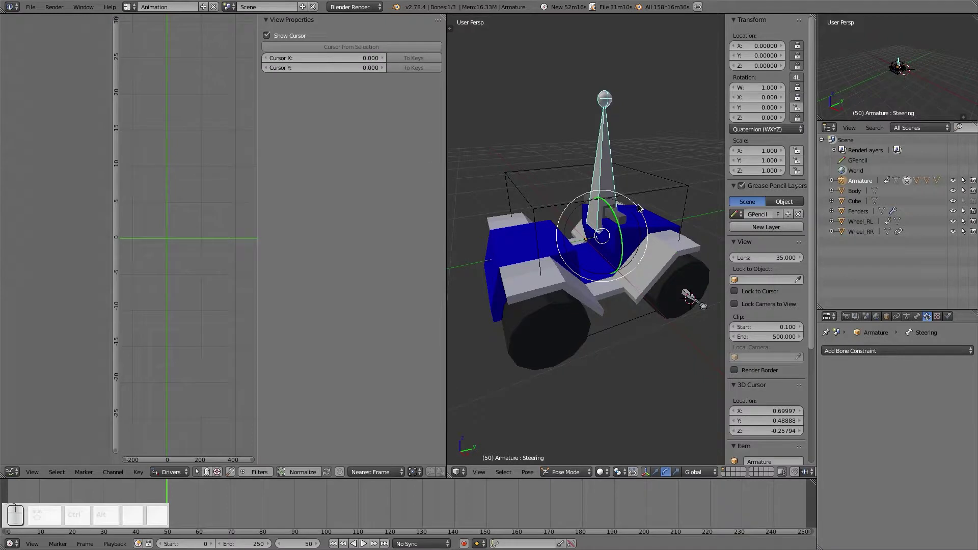
pyautogui.press('r')
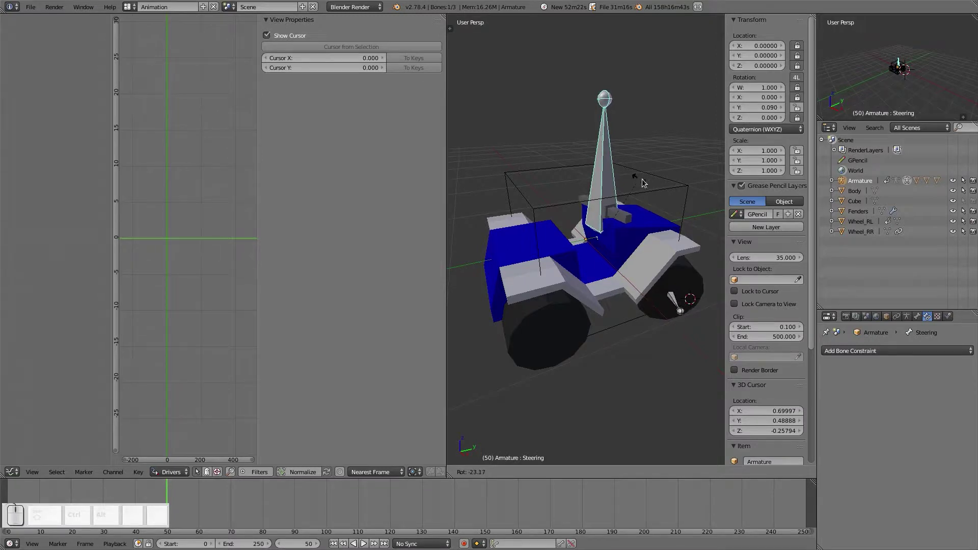
pyautogui.rightClick(668, 186)
# Invert the Wheel_FR driver by setting its expression to steering * -1
pyautogui.rightClick(687, 300)
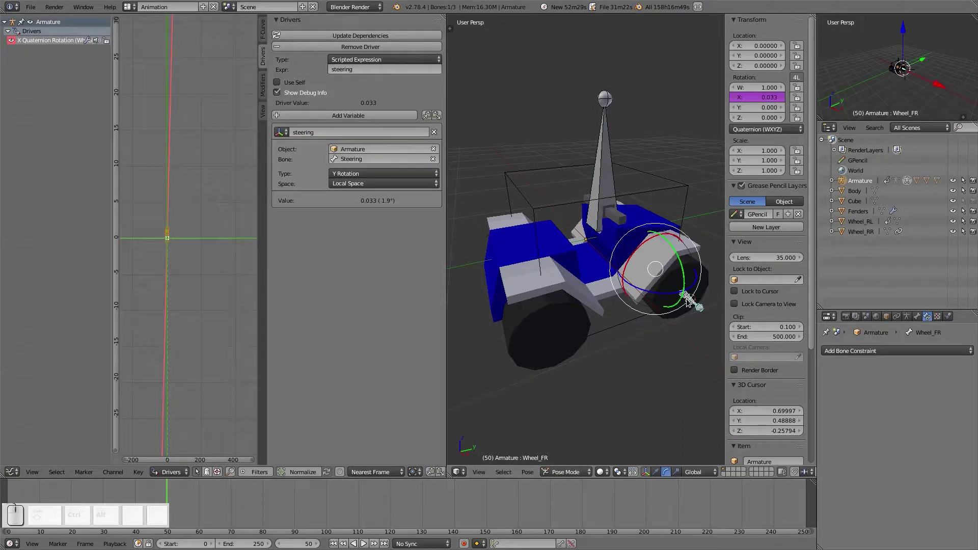
pyautogui.click(375, 70)
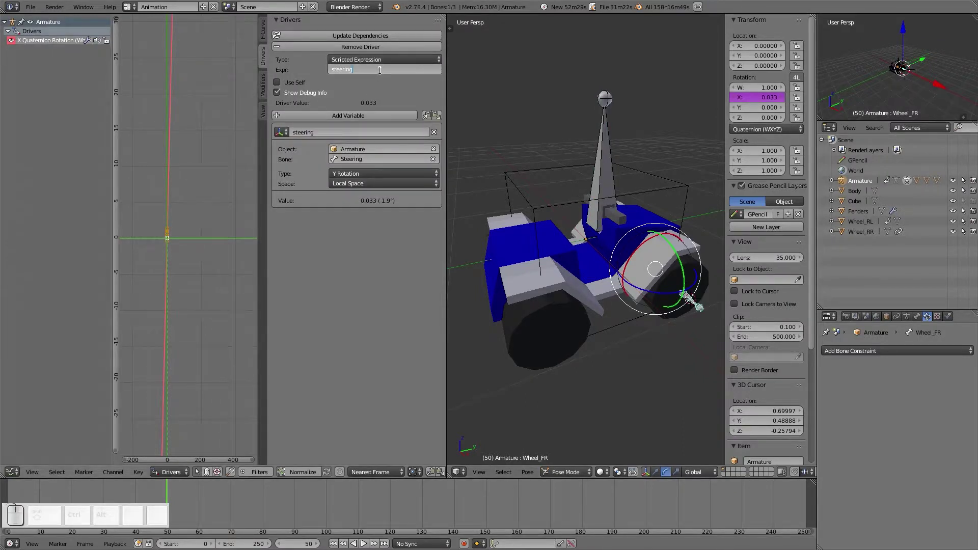
pyautogui.write('* -1')
pyautogui.press('Return')
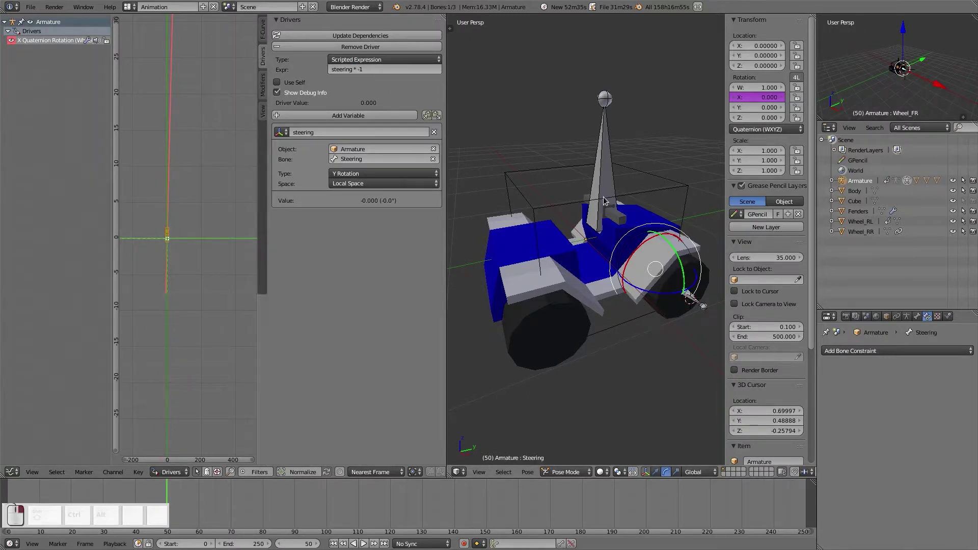
# Test rotating the Steering bone with the inverted driver expression, cancelling the rotation
pyautogui.rightClick(605, 200)
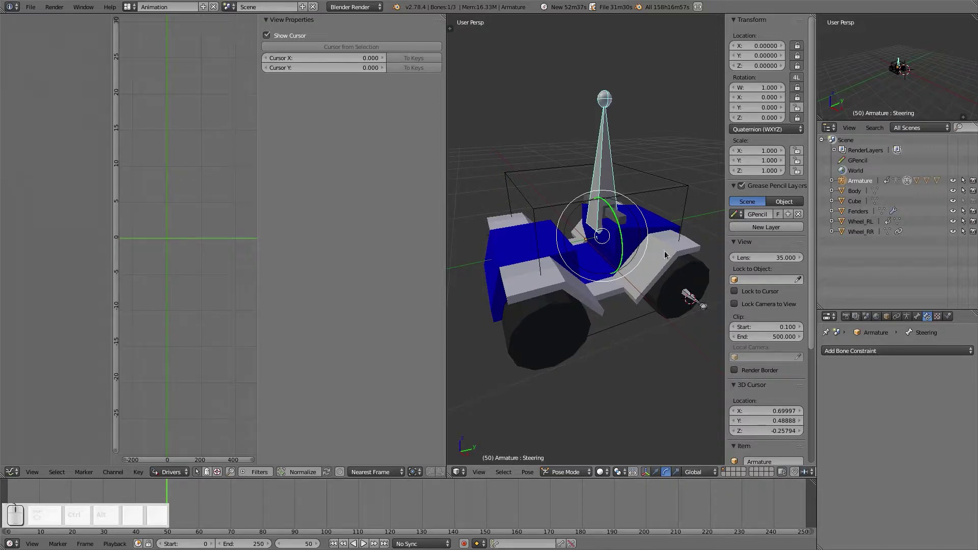
pyautogui.press('r')
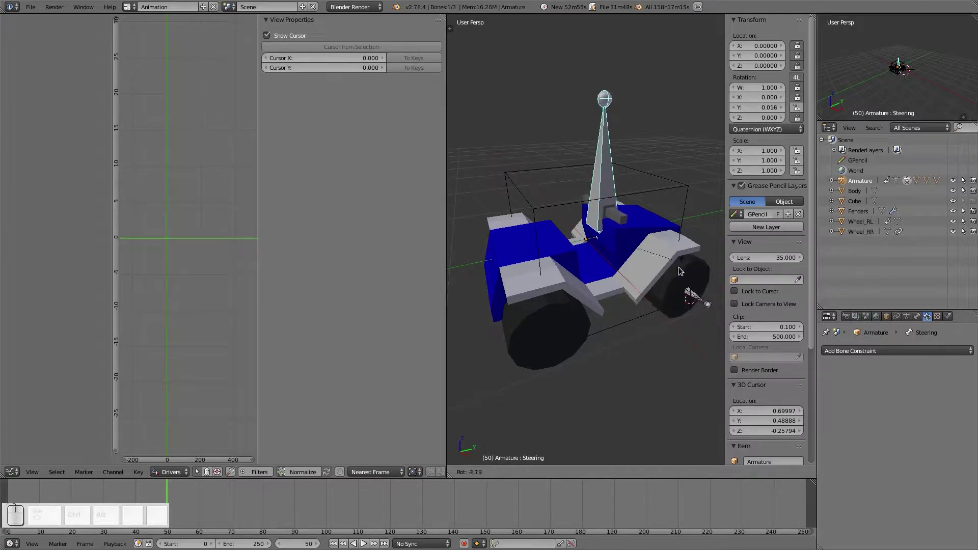
pyautogui.rightClick(684, 298)
# Reduce the wheel's turning by setting the Wheel_FR driver's expression to steering * -.75
pyautogui.rightClick(703, 298)
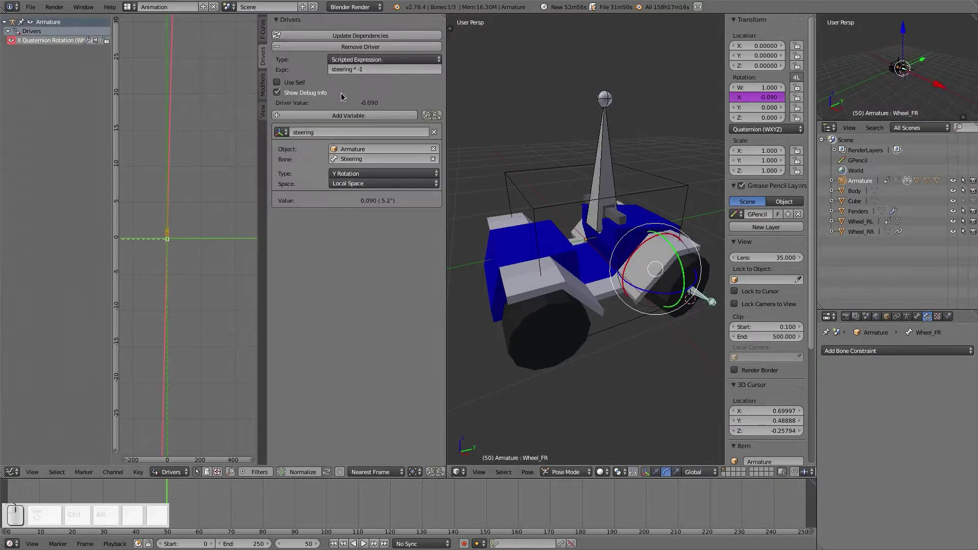
pyautogui.click(391, 70)
pyautogui.press('End')
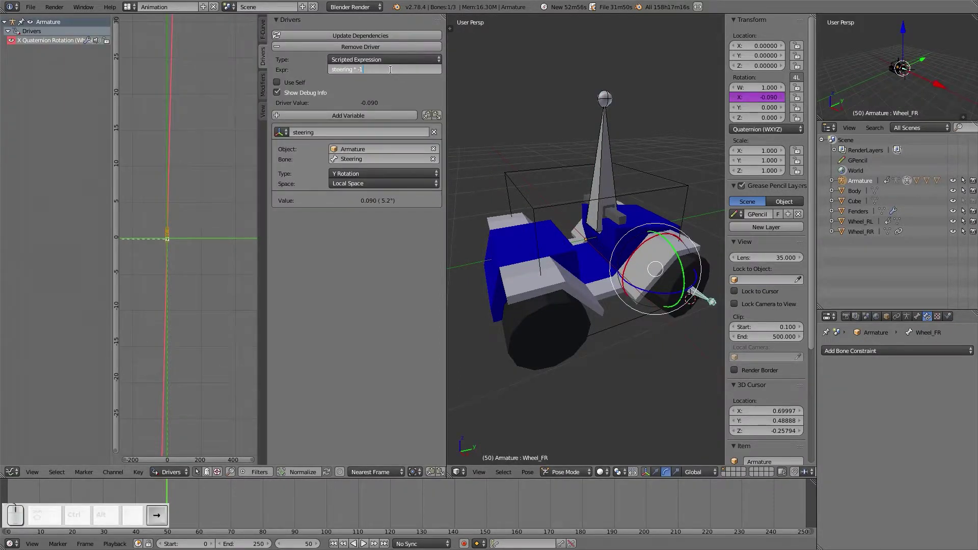
pyautogui.press('BackSpace')
pyautogui.write('.7')
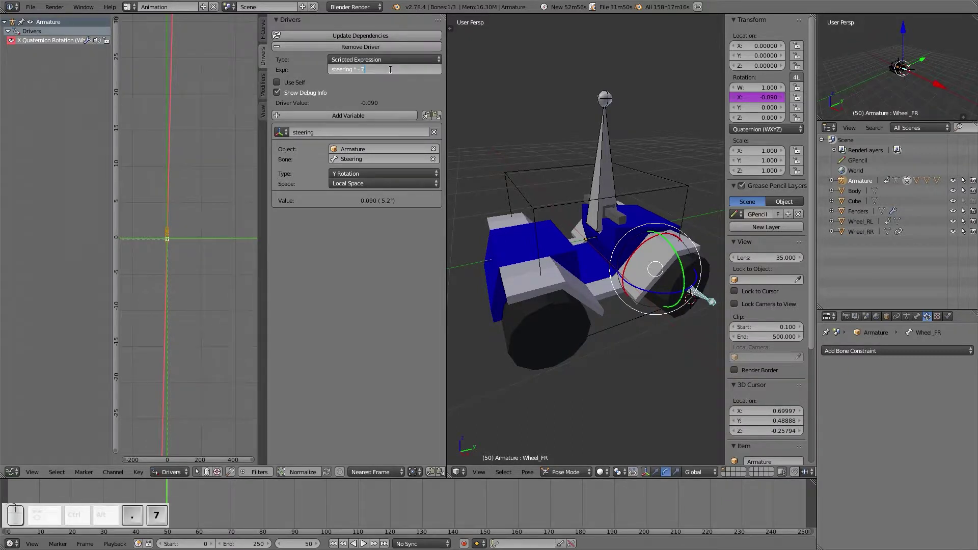
pyautogui.write('5')
pyautogui.press('Return')
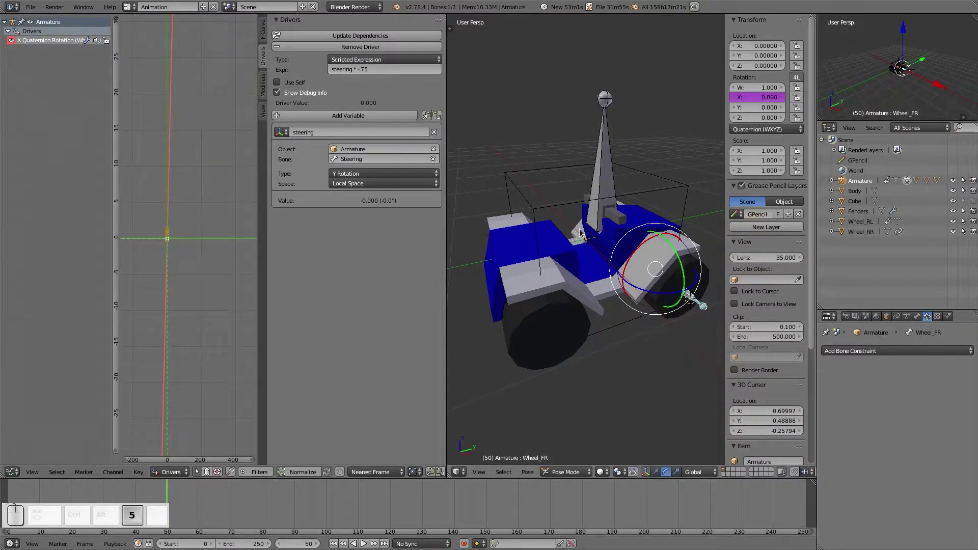
# Test rotating the Steering bone with the -.75 multiplier, cancelling the rotation
pyautogui.rightClick(609, 196)
pyautogui.press('r')
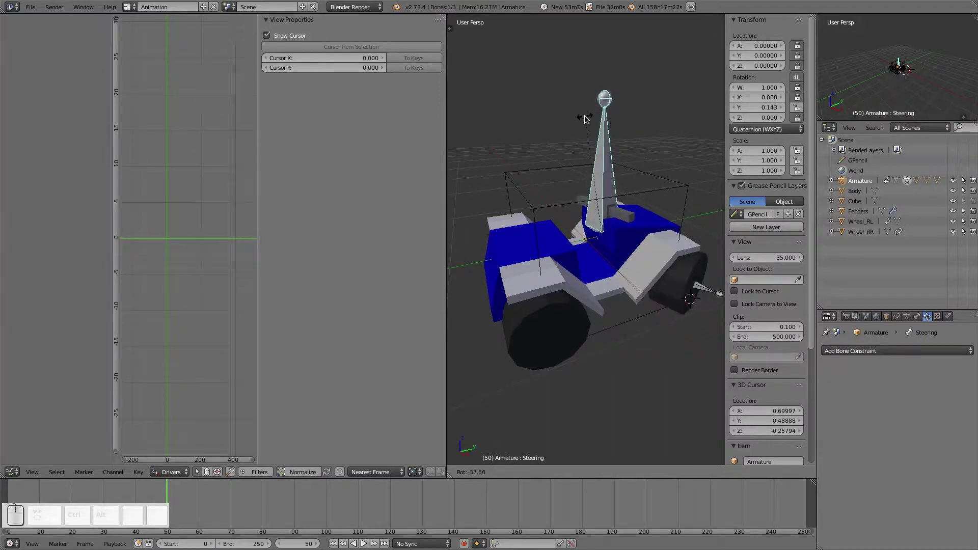
pyautogui.rightClick(636, 151)
# Set the Wheel_FR bone's driver expression to steering * -4 for stronger wheel turning
pyautogui.rightClick(699, 298)
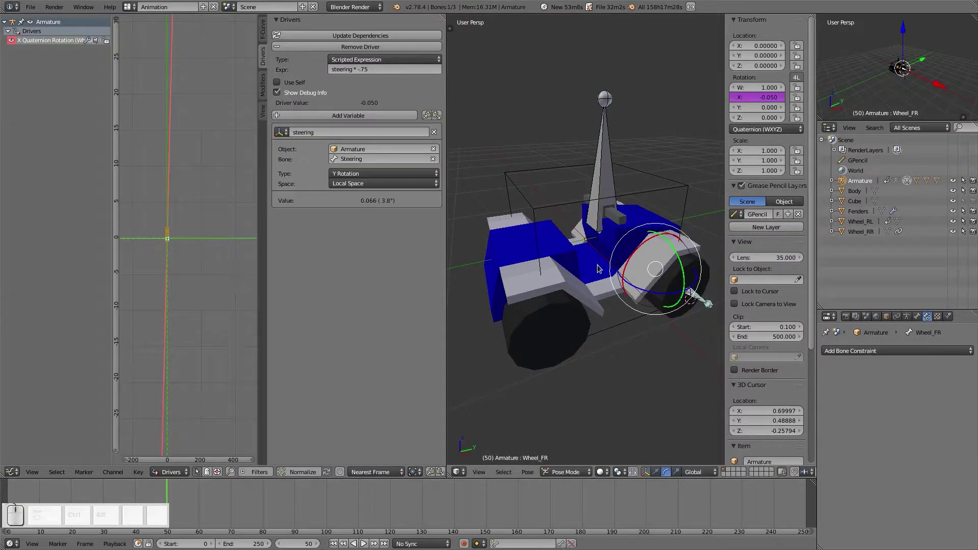
pyautogui.click(393, 71)
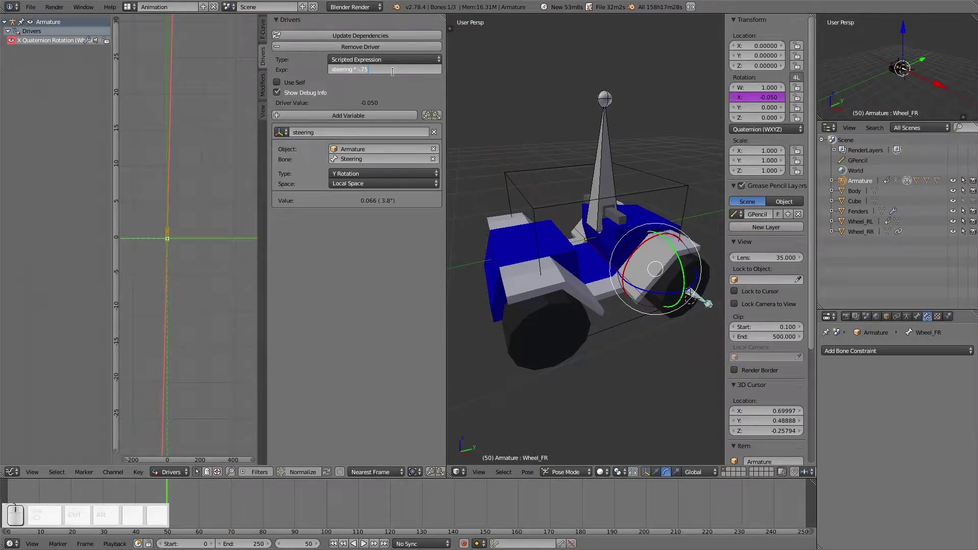
pyautogui.press('BackSpace')
pyautogui.press('BackSpace')
pyautogui.press('BackSpace')
pyautogui.press('BackSpace')
pyautogui.press('Return')
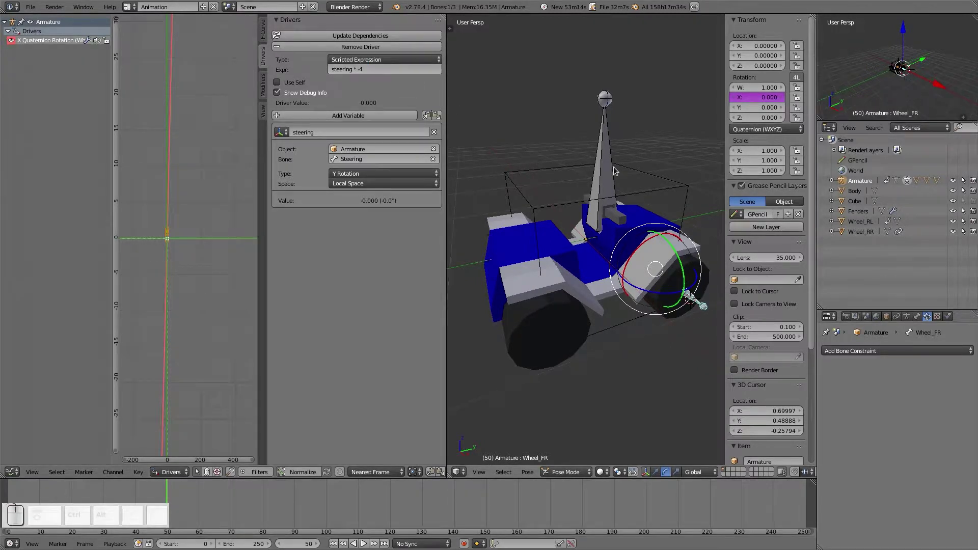
# Test rotating the Steering bone with the -4 multiplier, cancelling the rotation
pyautogui.rightClick(614, 167)
pyautogui.press('r')
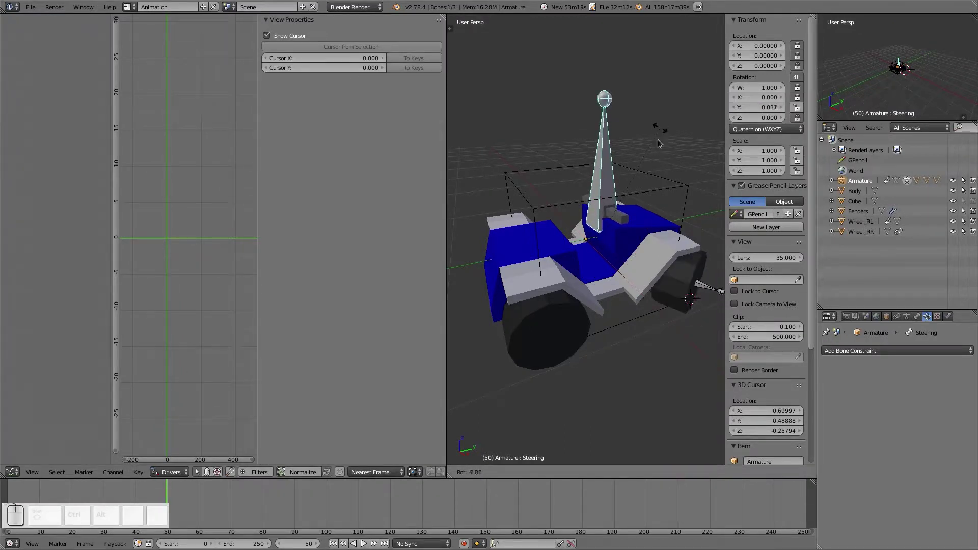
pyautogui.rightClick(659, 149)
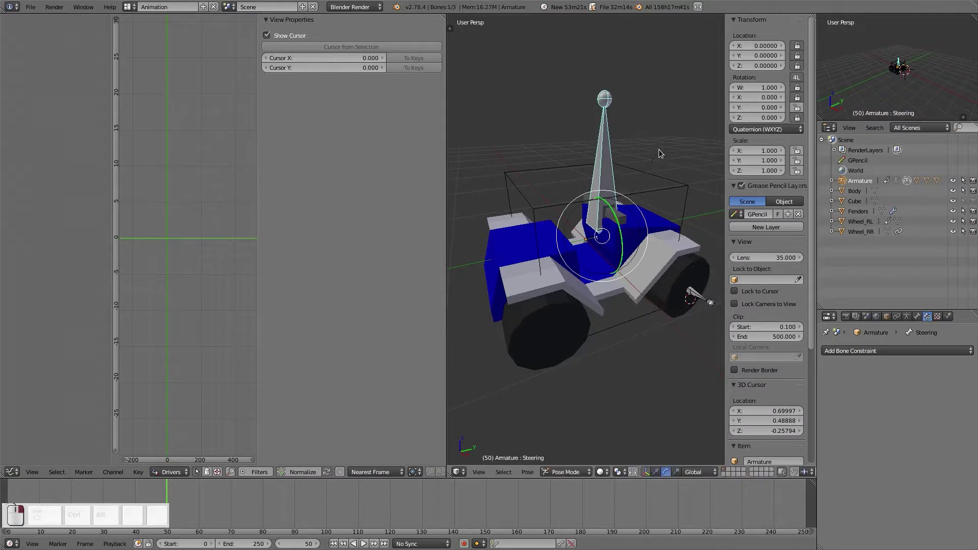
# Set the Wheel_FR driver's expression back to steering * -1
pyautogui.rightClick(695, 298)
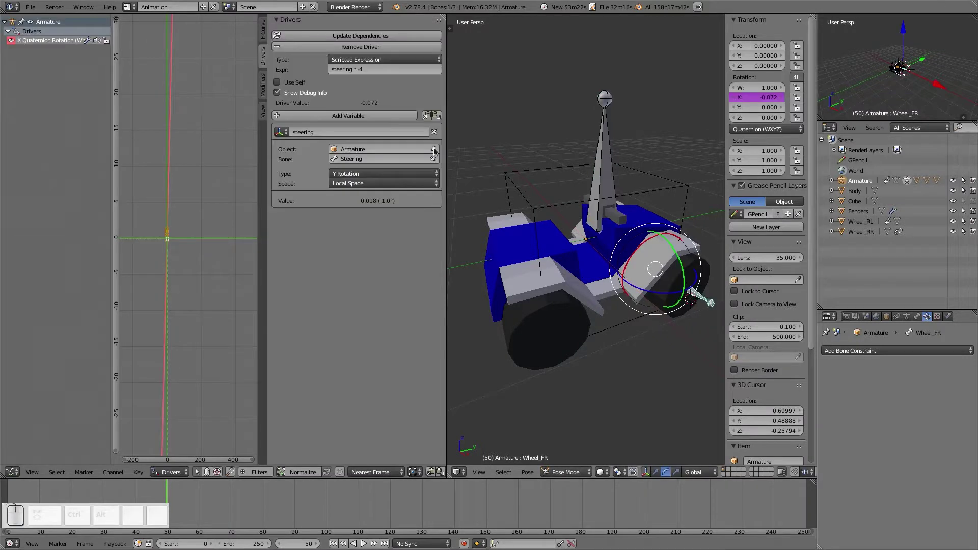
pyautogui.click(396, 69)
pyautogui.press('End')
pyautogui.press('BackSpace')
pyautogui.write('1')
pyautogui.press('Return')
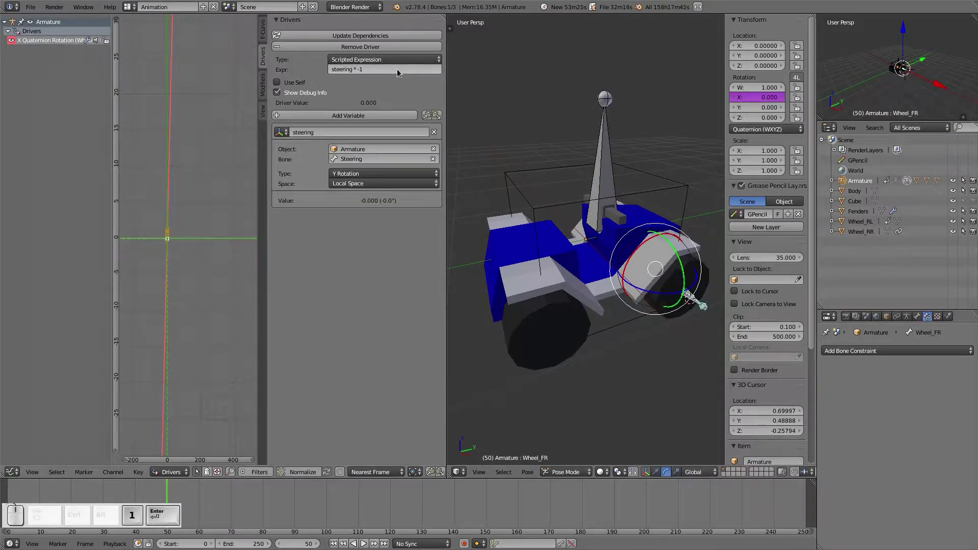
# Test rotating the Steering bone with the -1 multiplier, cancel it, and clear the bone's rotation
pyautogui.rightClick(609, 172)
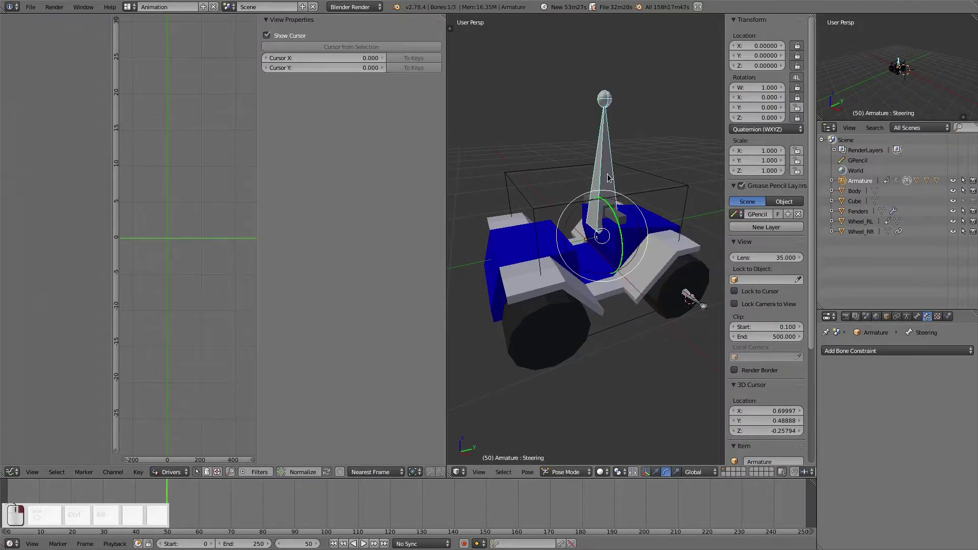
pyautogui.press('r')
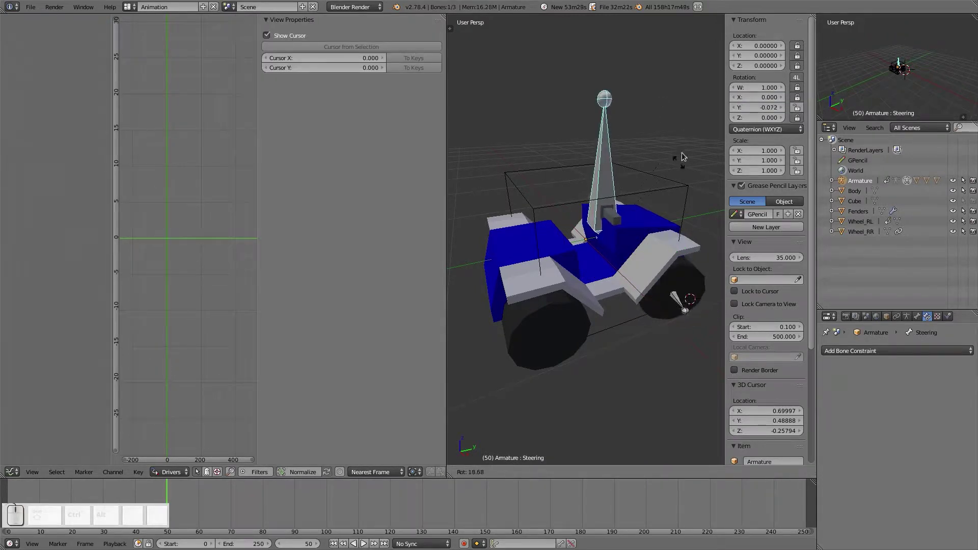
pyautogui.rightClick(618, 95)
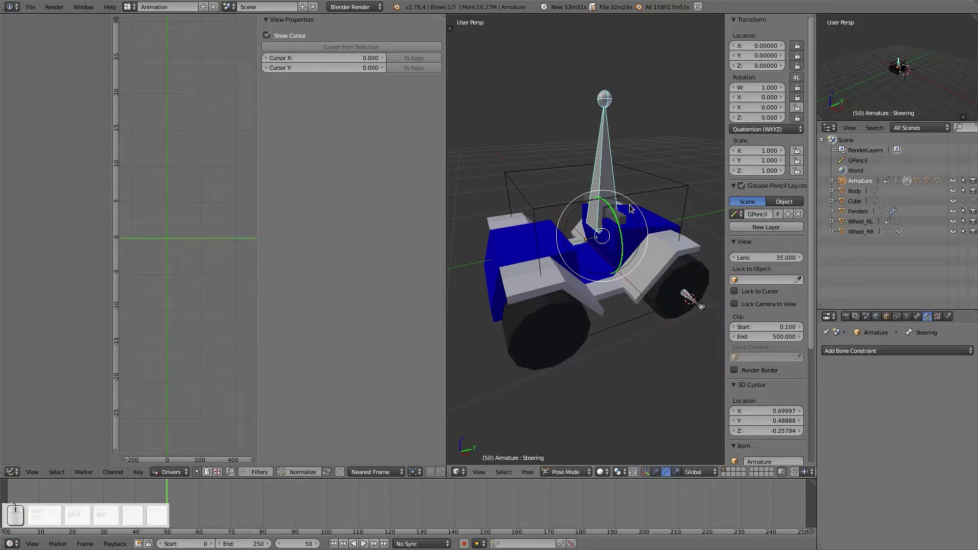
pyautogui.hotkey('alt', 'r')
pyautogui.hotkey('alt', 'r')
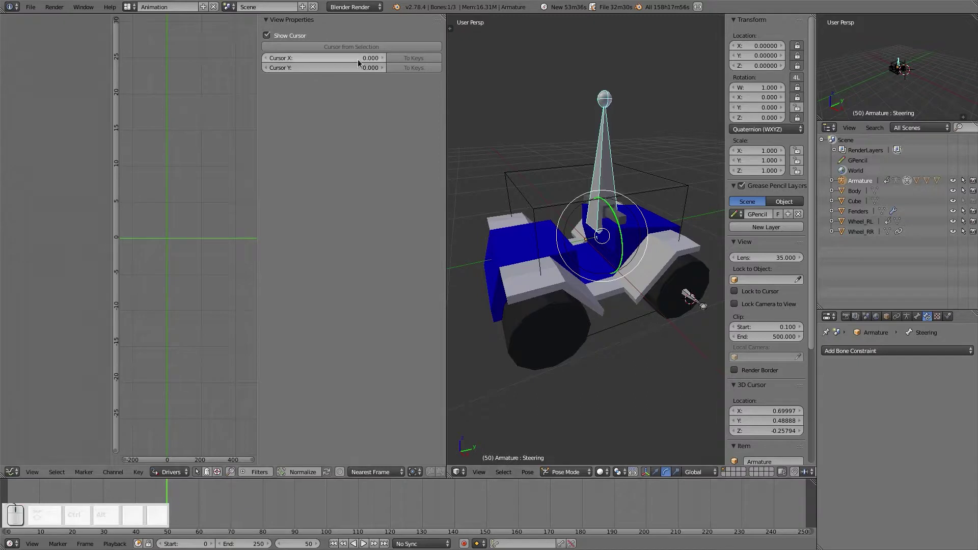
# Copy the driver variables from the Wheel_FR bone's X rotation driver
pyautogui.rightClick(694, 303)
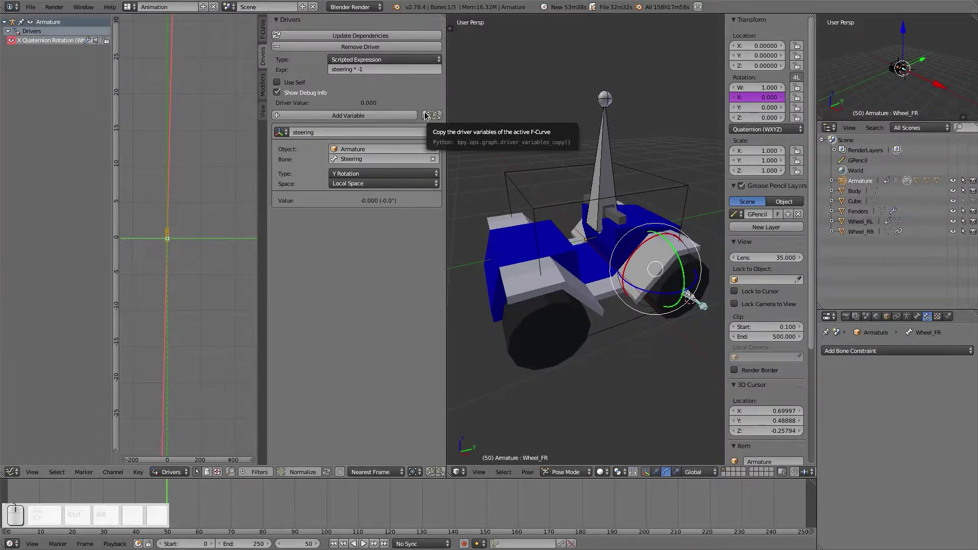
pyautogui.click(426, 115)
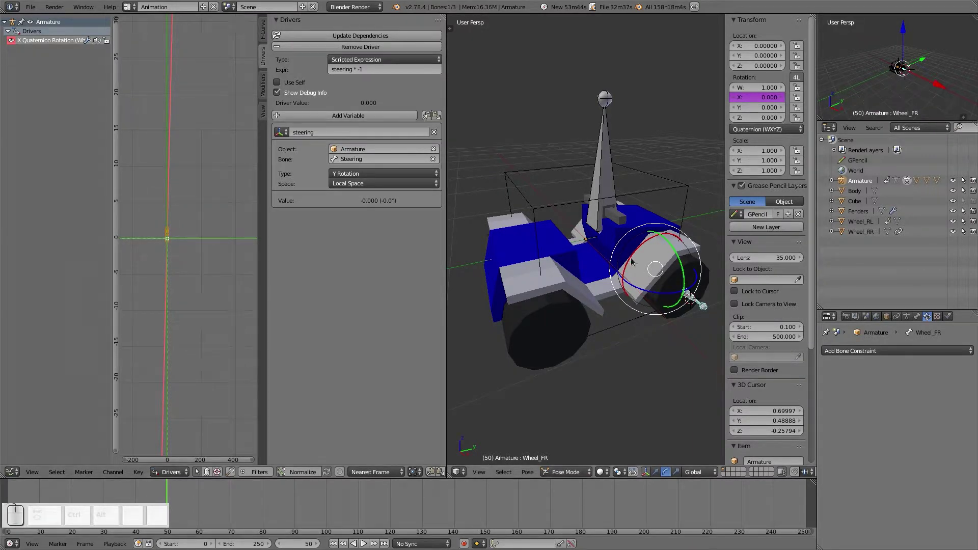
# Add manually configured drivers to all rotation channels of the Wheel_FL bone
pyautogui.moveTo(651, 255); pyautogui.dragTo(502, 281, button='middle')
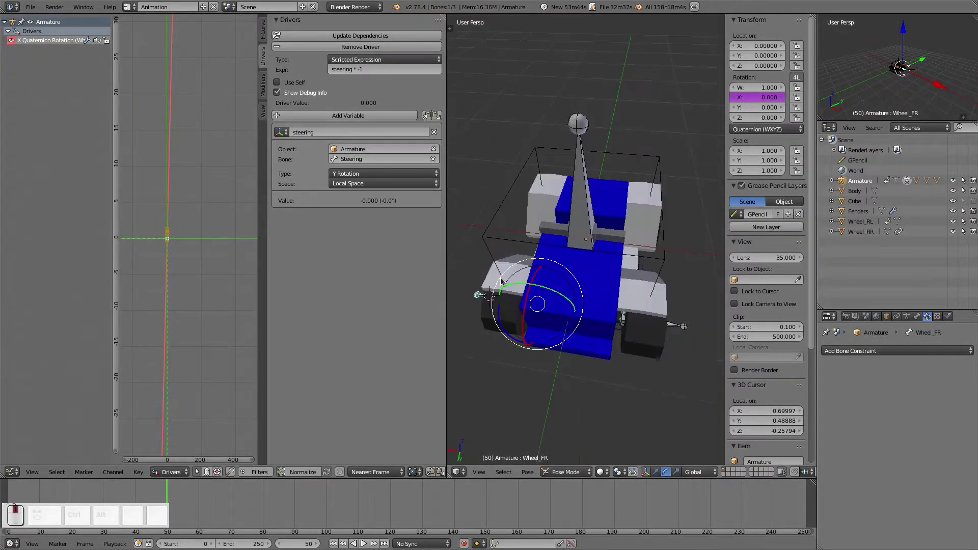
pyautogui.rightClick(673, 328)
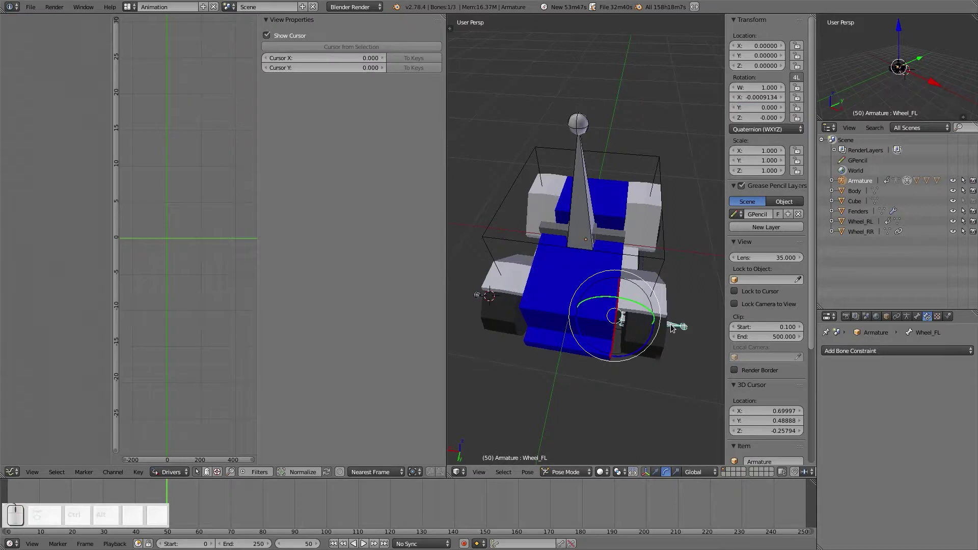
pyautogui.rightClick(755, 101)
pyautogui.moveTo(764, 100)
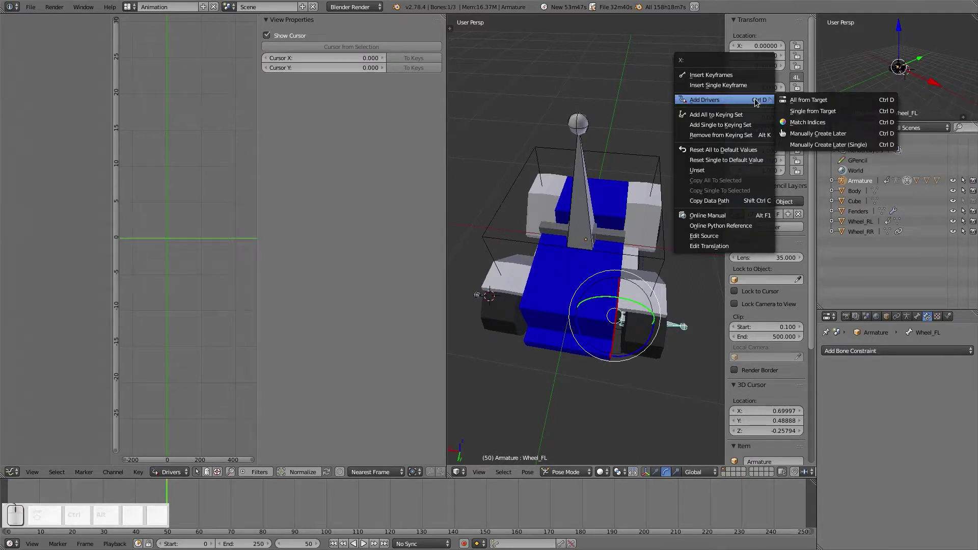
pyautogui.click(821, 134)
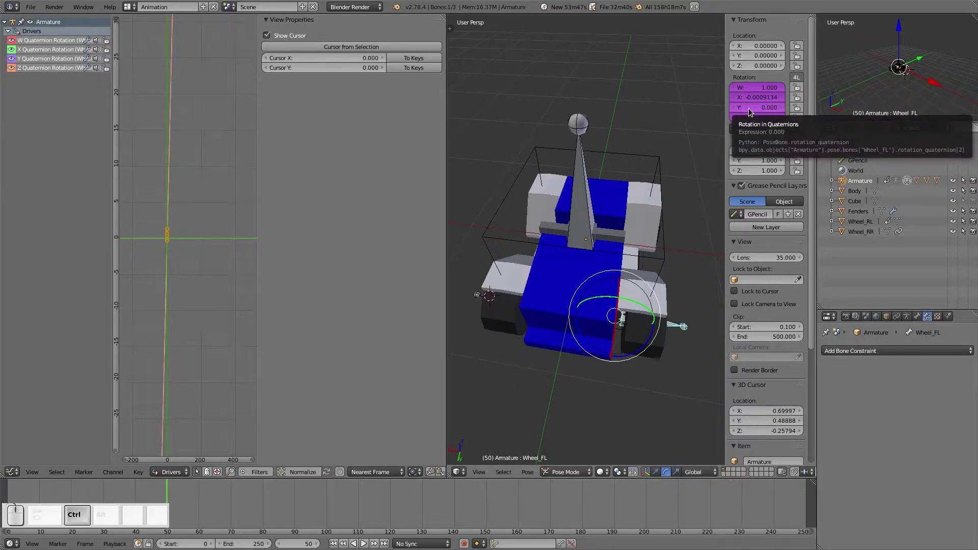
# Undo the drivers on all Wheel_FL rotation channels and return to posing the armature with the Wheel_FR bone selected
pyautogui.hotkey('ctrl', 'Tab')
pyautogui.moveTo(612, 331); pyautogui.dragTo(542, 341, button='middle')
pyautogui.rightClick(543, 342)
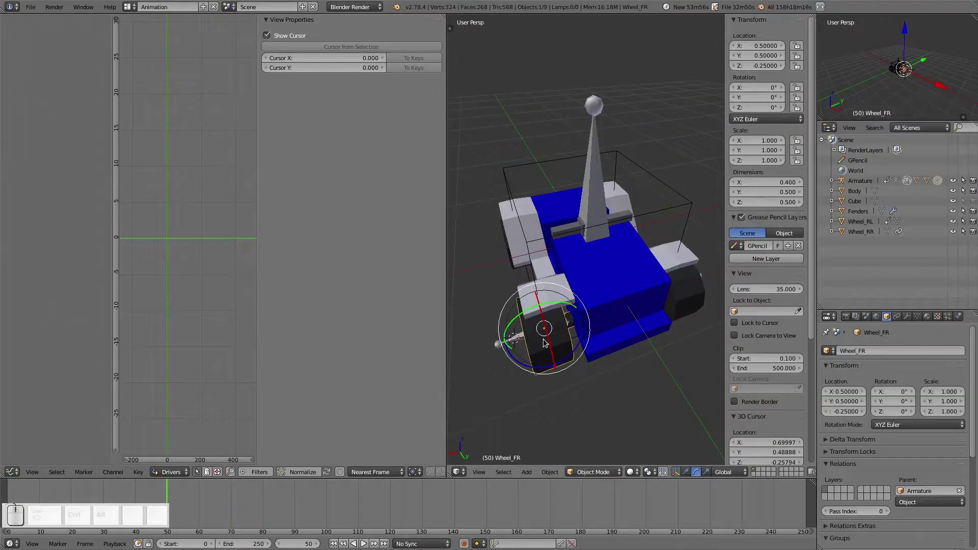
pyautogui.rightClick(513, 348)
pyautogui.moveTo(641, 324); pyautogui.dragTo(593, 319, button='middle')
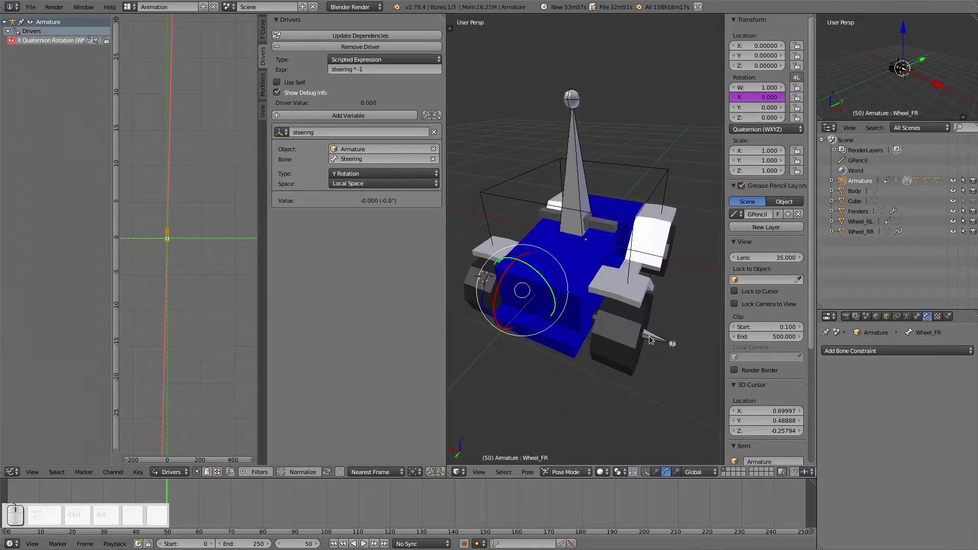
# Add a single manually configured driver to only the X rotation of the Wheel_FL bone
pyautogui.rightClick(649, 335)
pyautogui.click(746, 97)
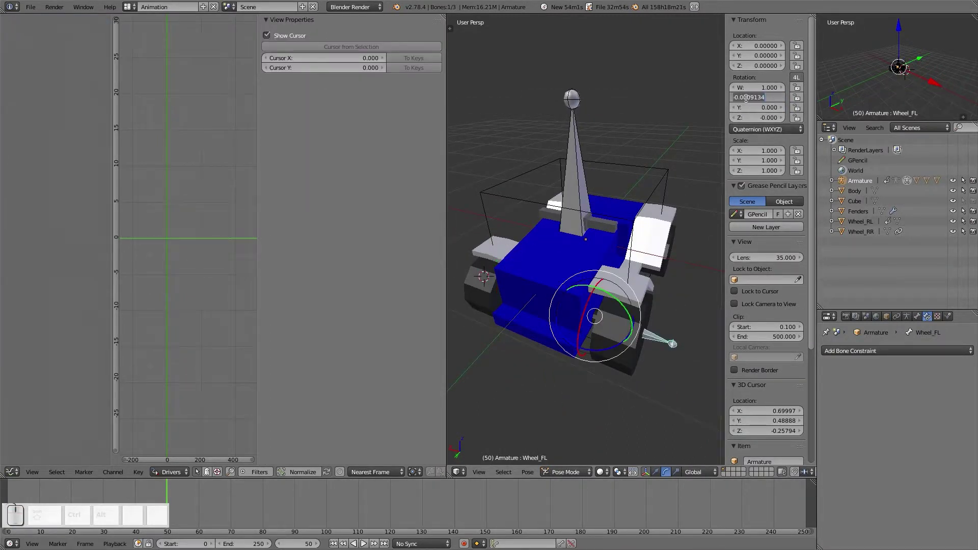
pyautogui.click(747, 97)
pyautogui.rightClick(747, 98)
pyautogui.rightClick(747, 99)
pyautogui.moveTo(748, 100)
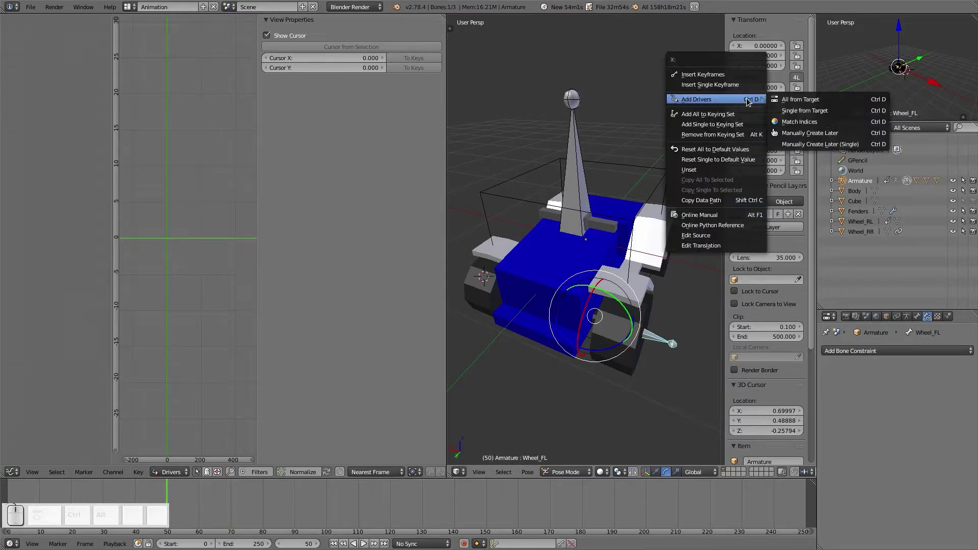
pyautogui.click(831, 145)
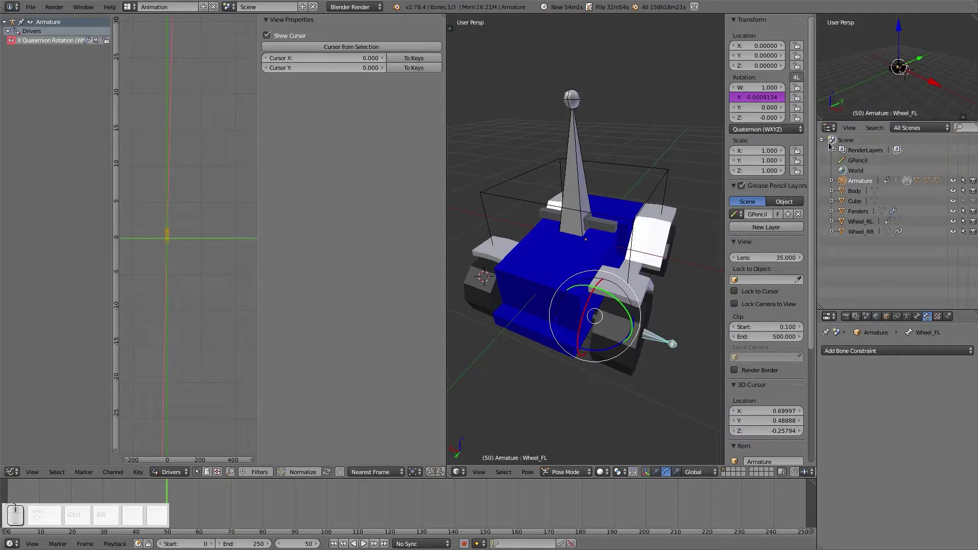
# Paste the copied steering variable into the Wheel_FL X rotation driver and remove its default var variable
pyautogui.click(44, 43)
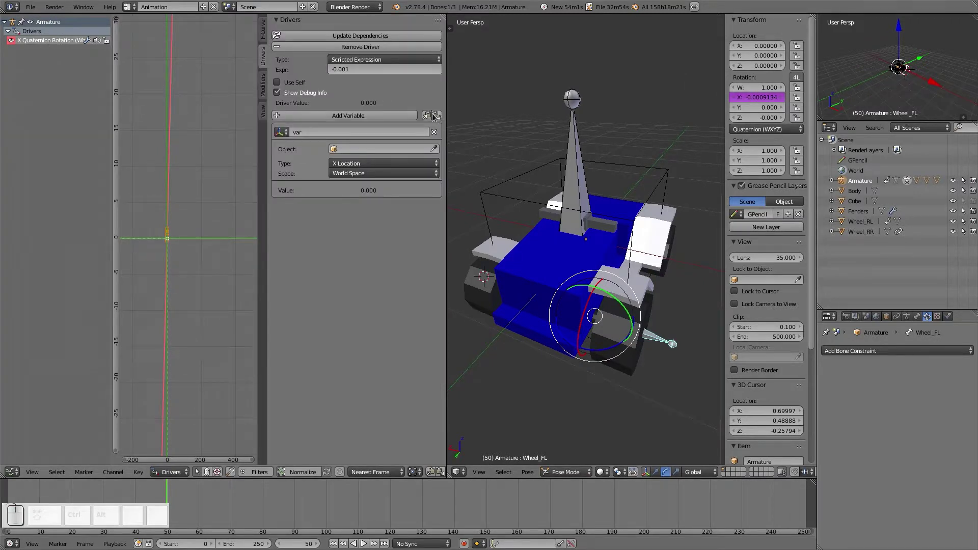
pyautogui.click(436, 116)
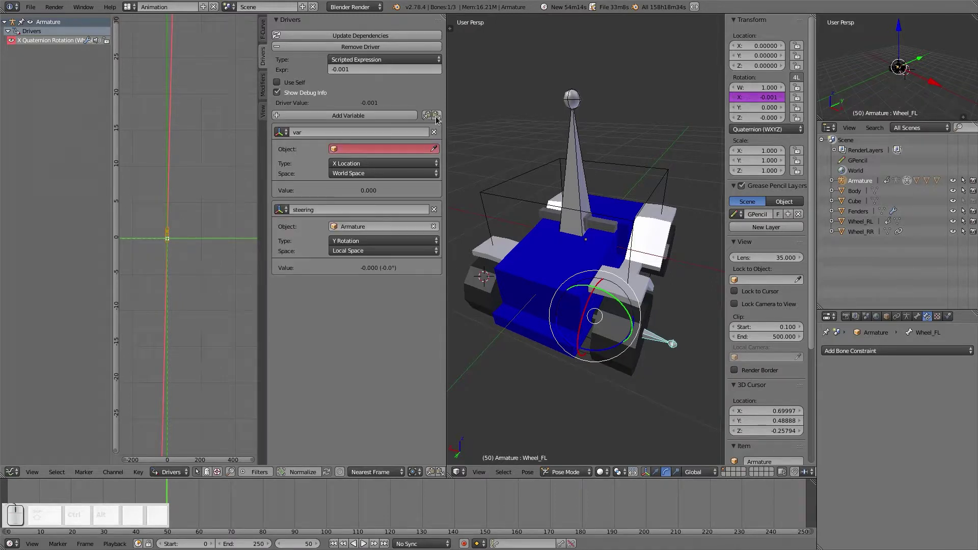
pyautogui.click(434, 133)
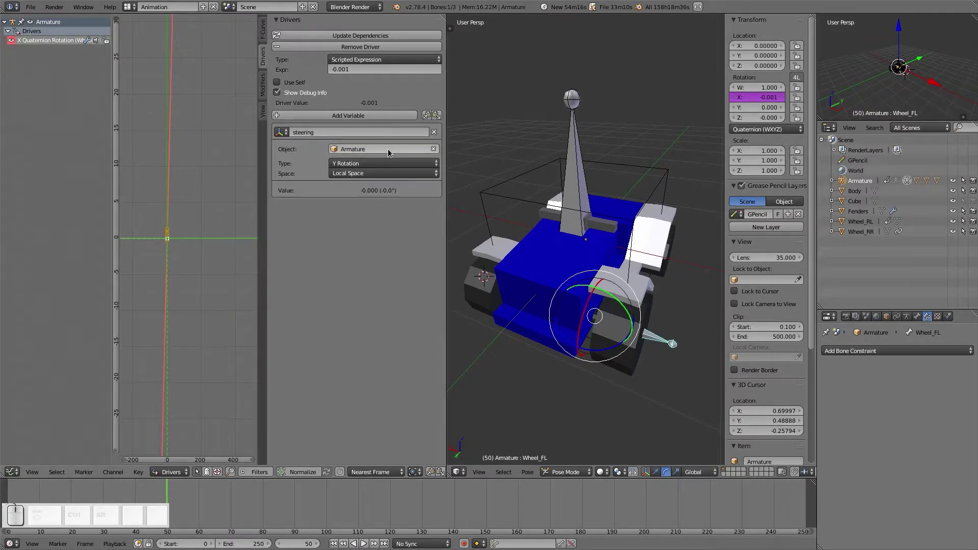
# Check the Wheel_FR driver's settings for comparison and test rotating the Steering bone, cancelling the rotation
pyautogui.rightClick(585, 200)
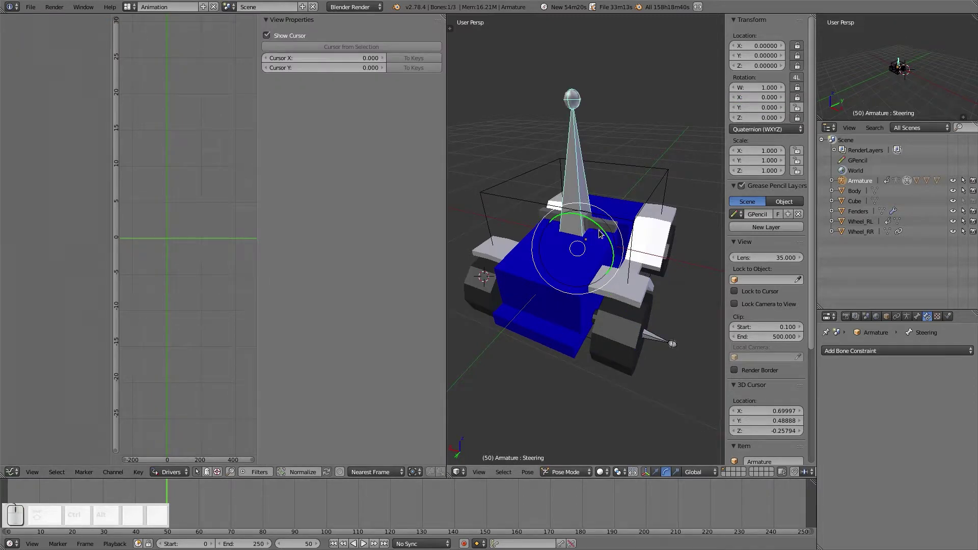
pyautogui.rightClick(578, 230)
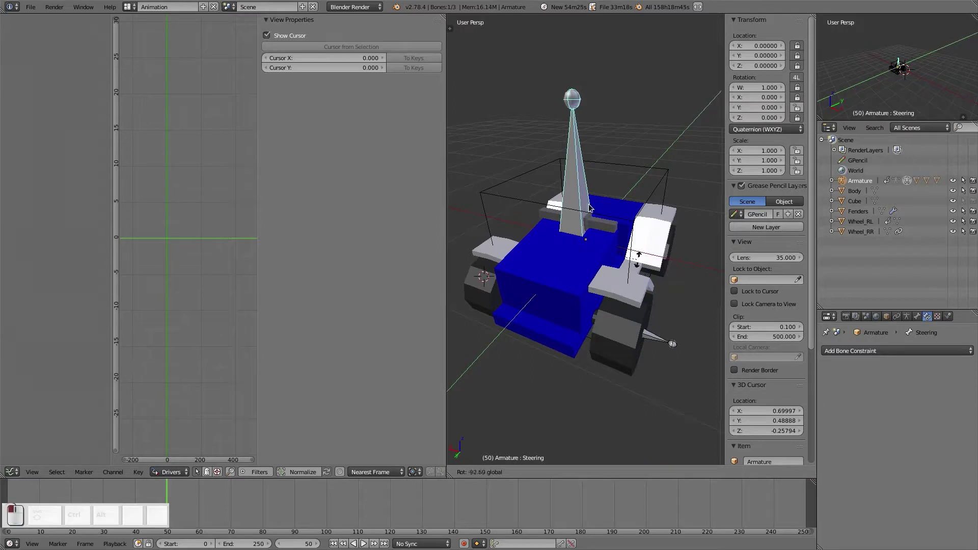
pyautogui.moveTo(460, 283); pyautogui.dragTo(512, 345, button='middle')
pyautogui.rightClick(523, 340)
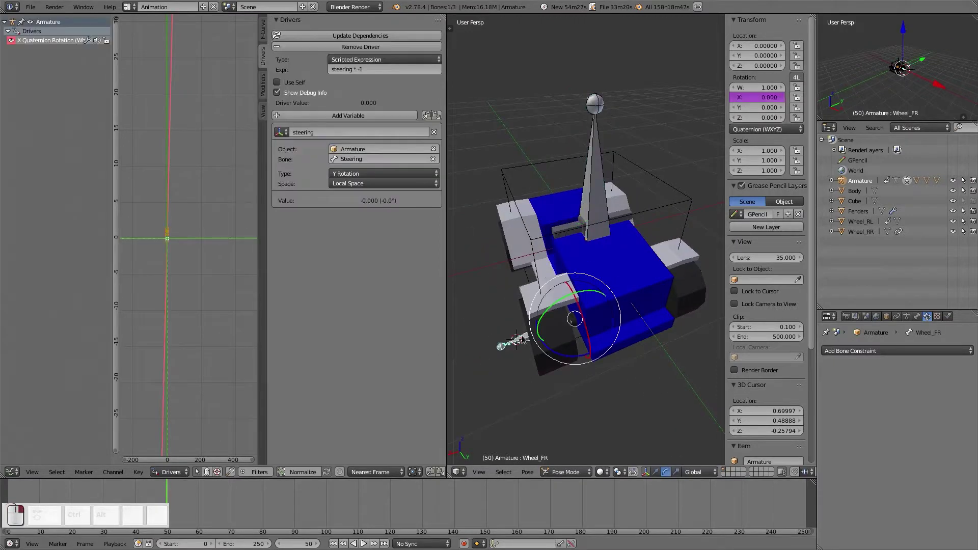
pyautogui.rightClick(590, 194)
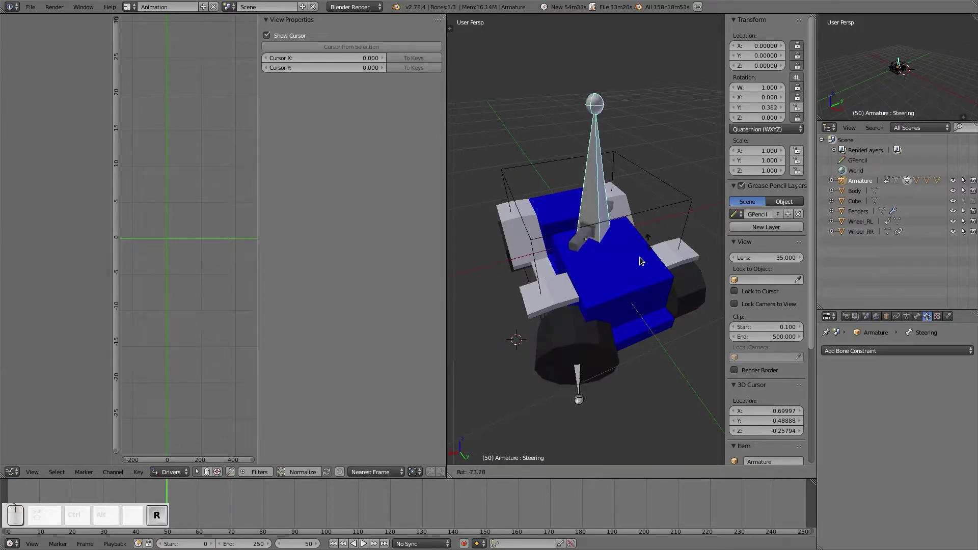
pyautogui.moveTo(583, 267); pyautogui.dragTo(667, 334, button='middle')
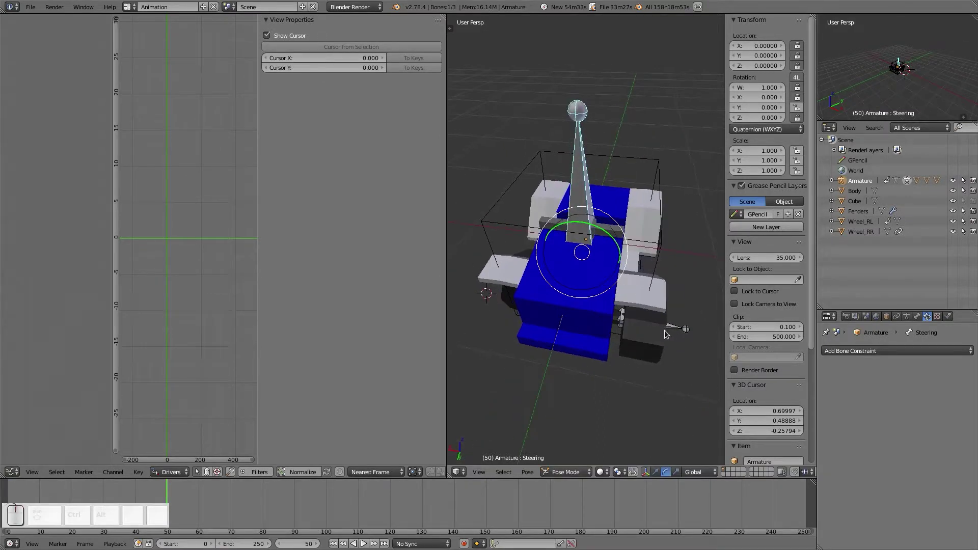
# Set the bone of the Wheel_FL driver's steering variable to Steering
pyautogui.rightClick(678, 328)
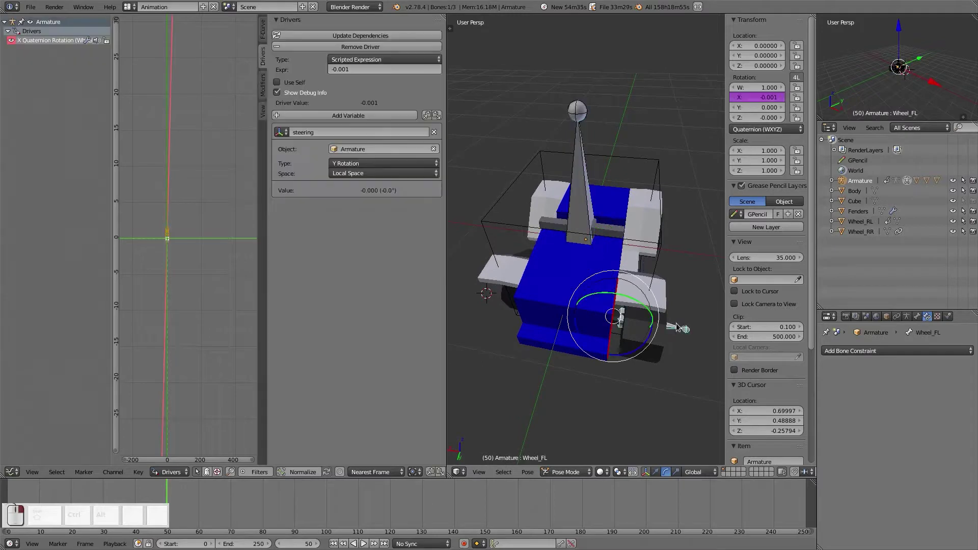
pyautogui.click(385, 158)
pyautogui.click(372, 161)
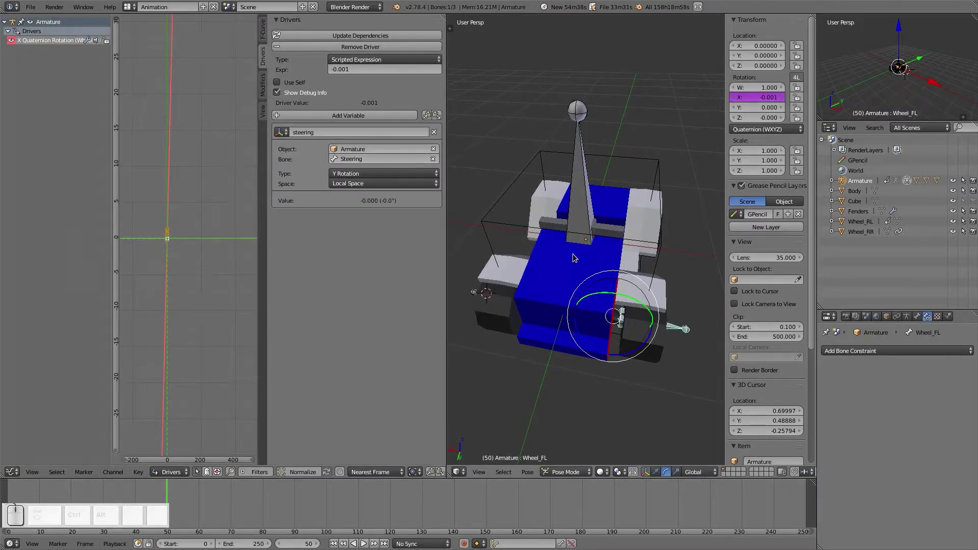
# Test rotating the Steering bone to compare how both front wheels respond, without keeping the rotation
pyautogui.rightClick(583, 210)
pyautogui.press('r')
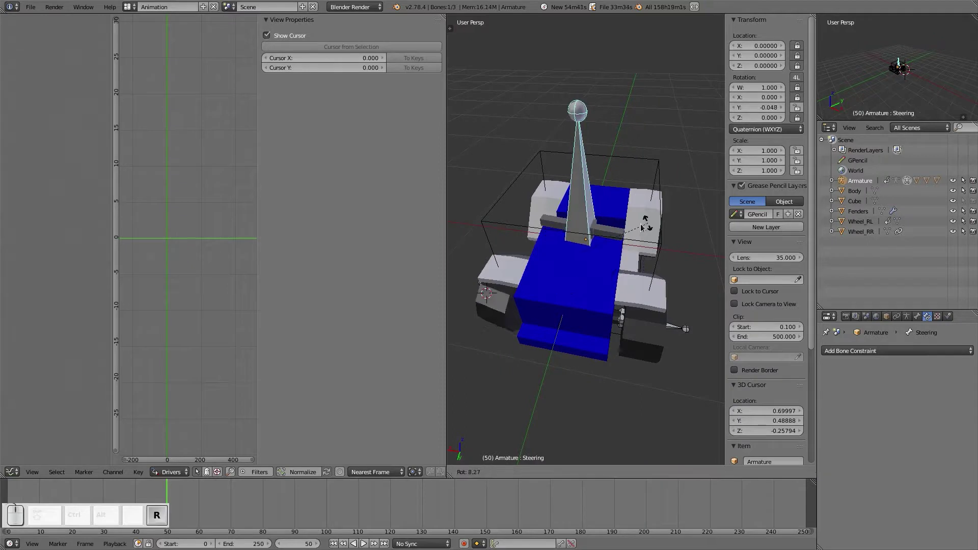
pyautogui.click(657, 306)
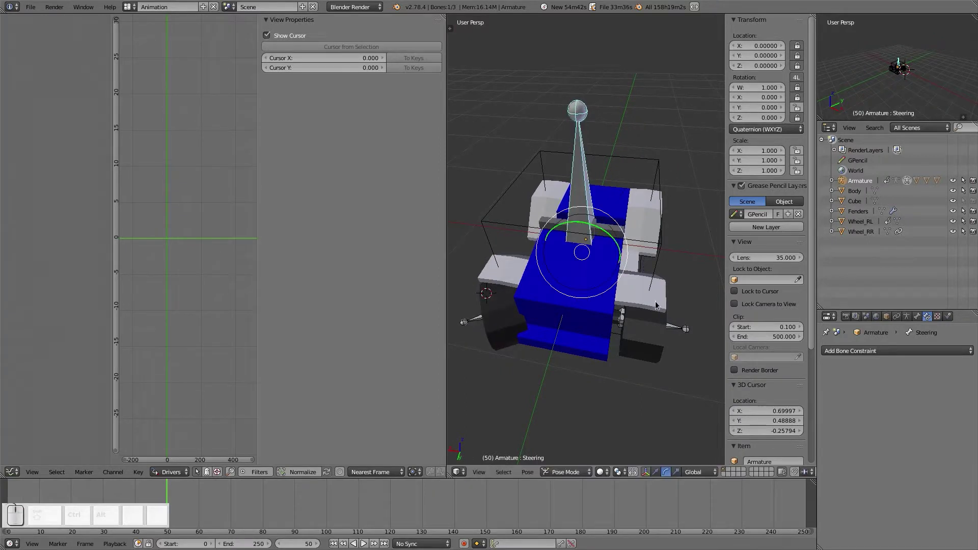
# Set the scripted expression of the Wheel_FL bone's X rotation driver to steering * -1
pyautogui.rightClick(672, 330)
pyautogui.click(367, 70)
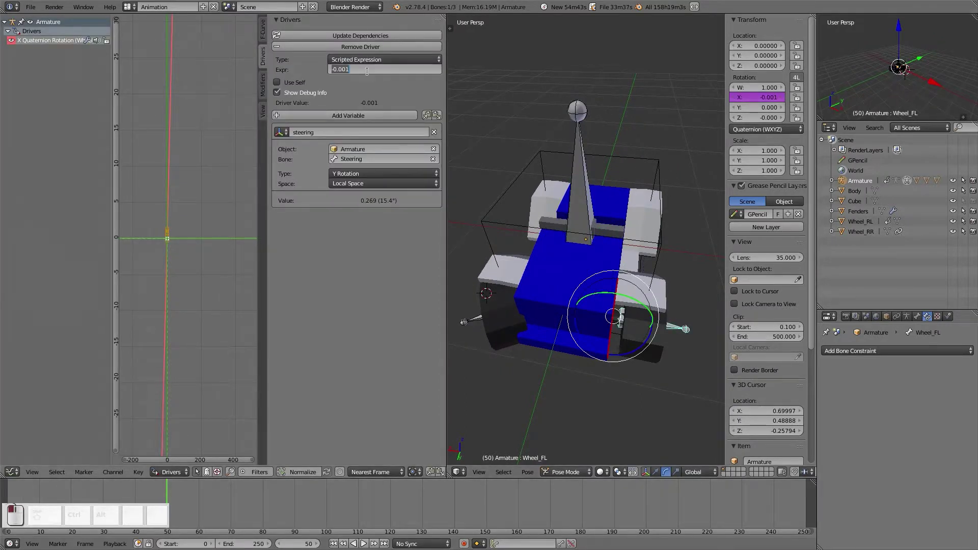
pyautogui.write('steer')
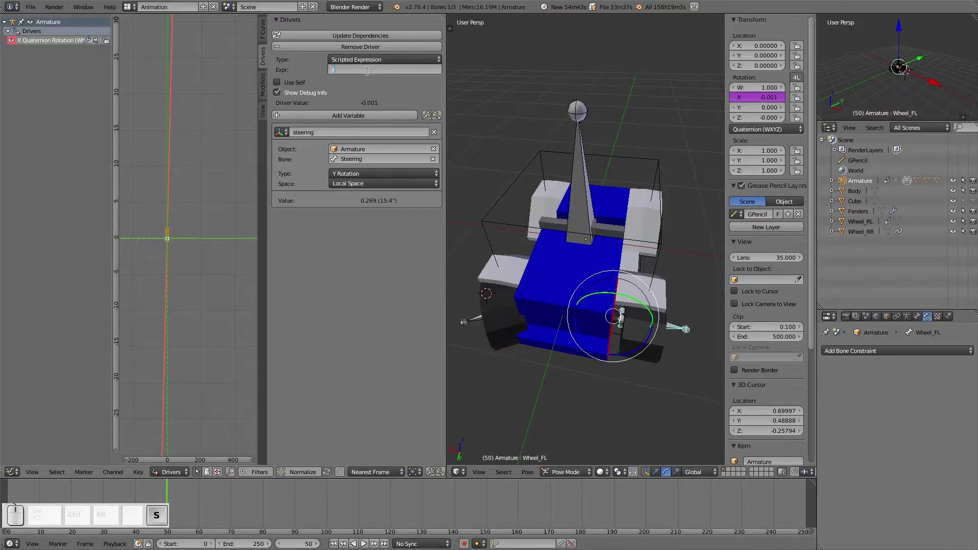
pyautogui.write('rin')
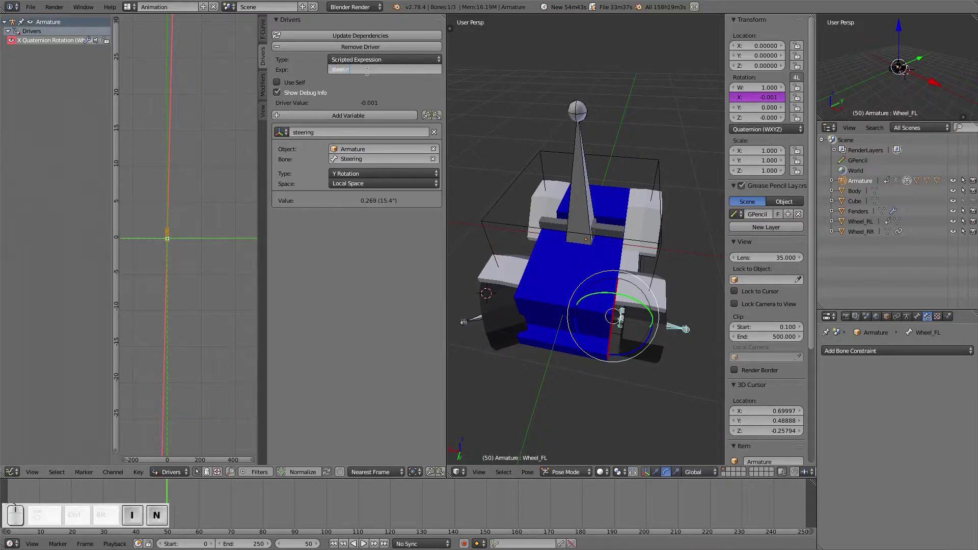
pyautogui.write('g * -1')
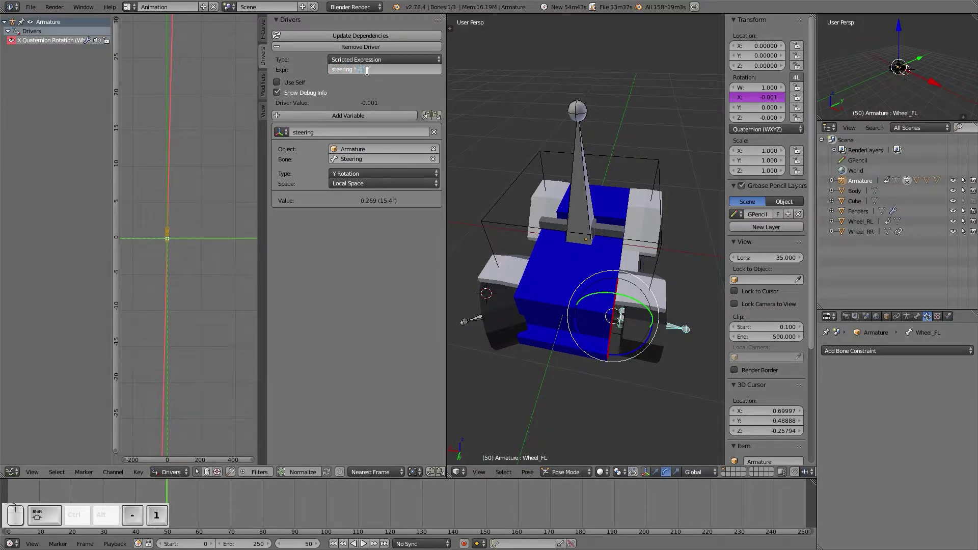
pyautogui.press('Return')
# Test rotating the Steering bone with the negated Wheel_FL expression, without keeping the rotation
pyautogui.rightClick(586, 193)
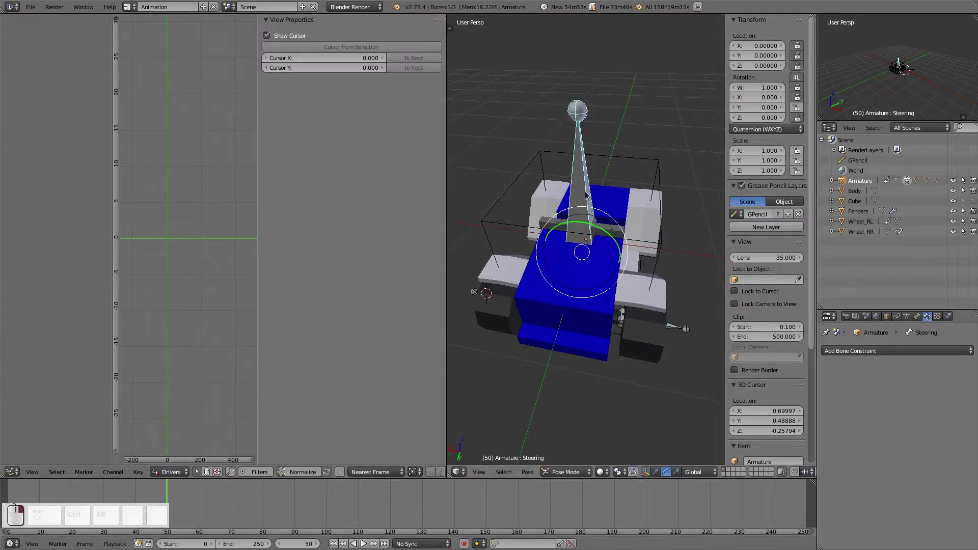
pyautogui.press('r')
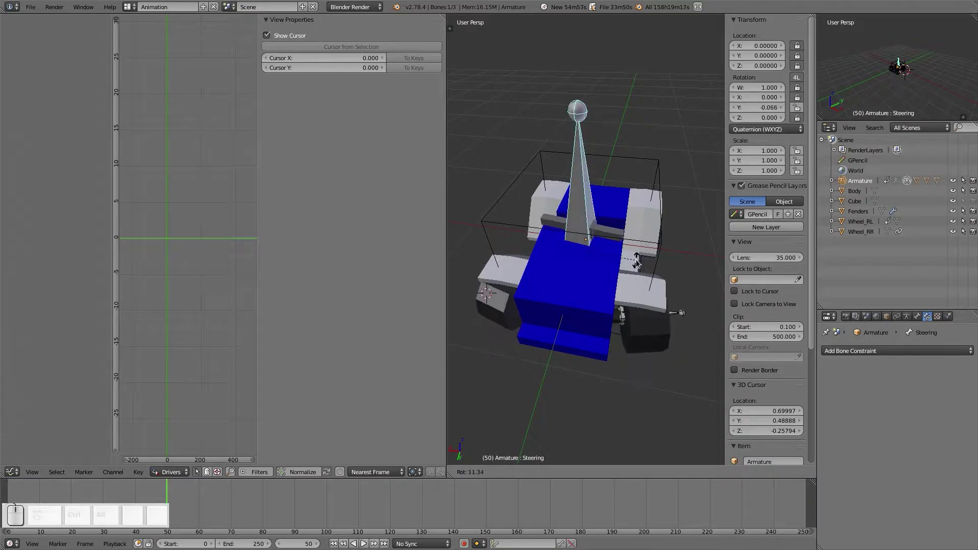
pyautogui.rightClick(662, 327)
# Change the Wheel_FL bone's X rotation driver expression to steering * 1
pyautogui.rightClick(679, 317)
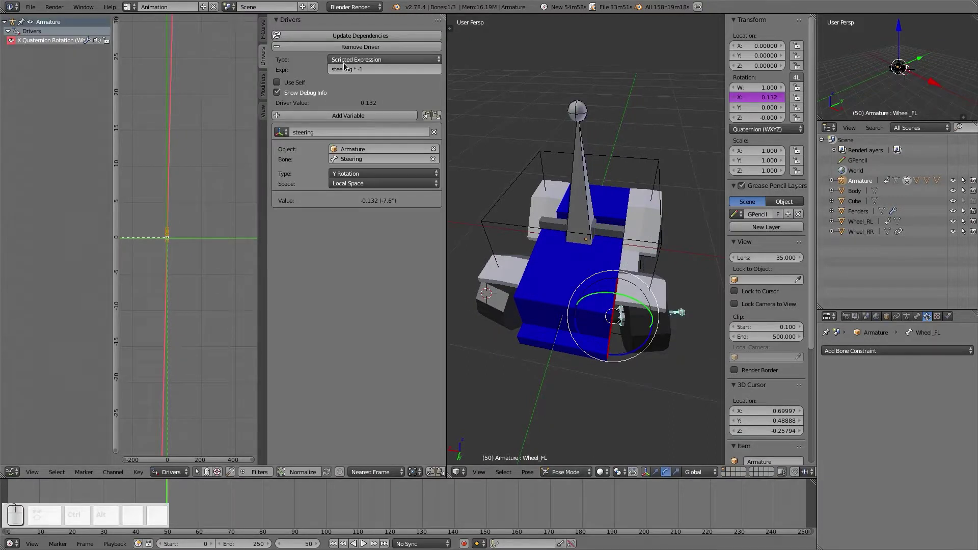
pyautogui.click(362, 70)
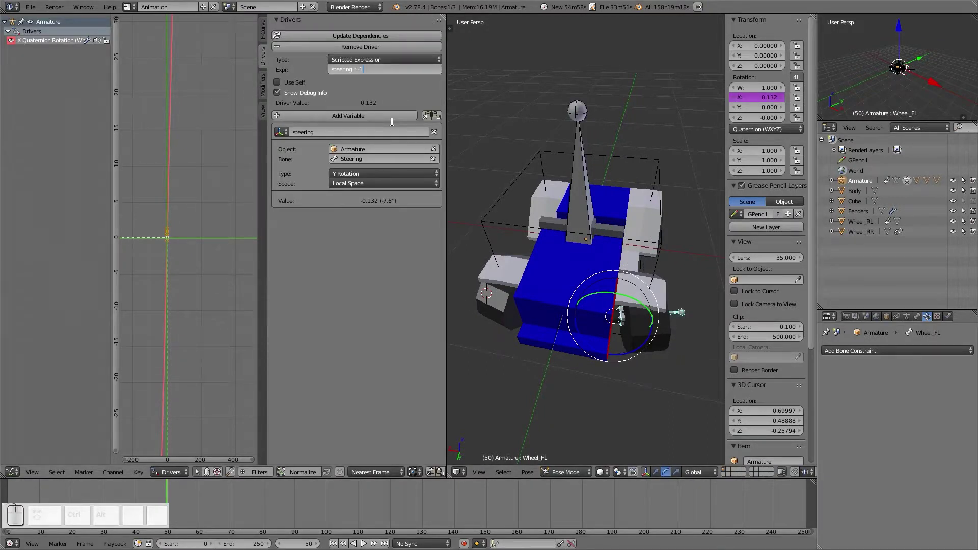
pyautogui.press('Return')
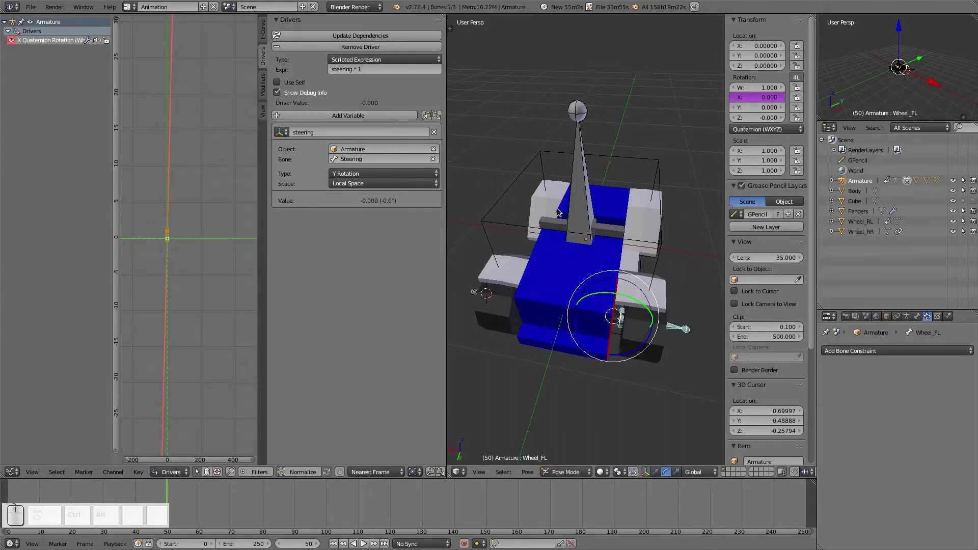
# Test rotating the Steering bone again to compare the turning of both front wheels, cancelling the rotation
pyautogui.rightClick(569, 227)
pyautogui.press('r')
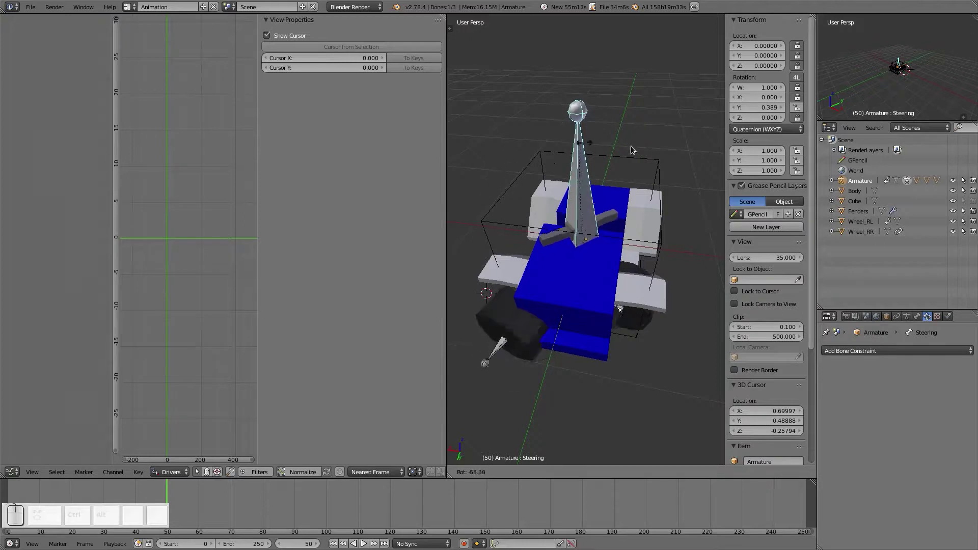
pyautogui.rightClick(682, 234)
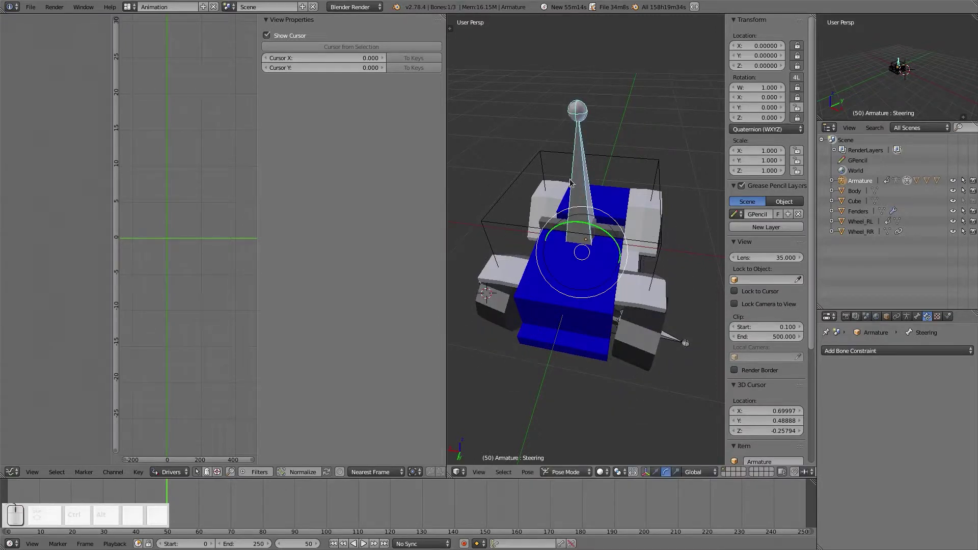
# Add a Limit Rotation bone constraint to the Steering bone and try out its rotation without keeping it
pyautogui.click(922, 317)
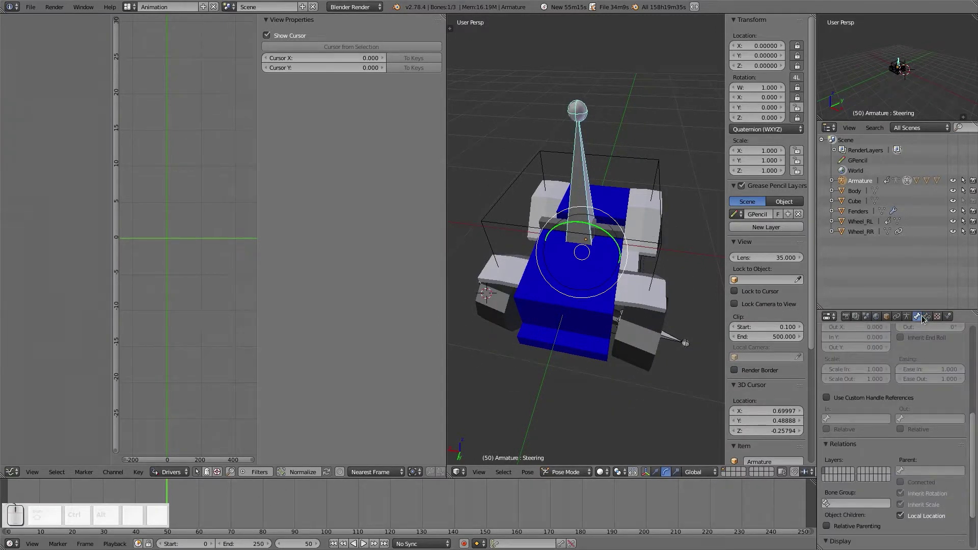
pyautogui.click(927, 316)
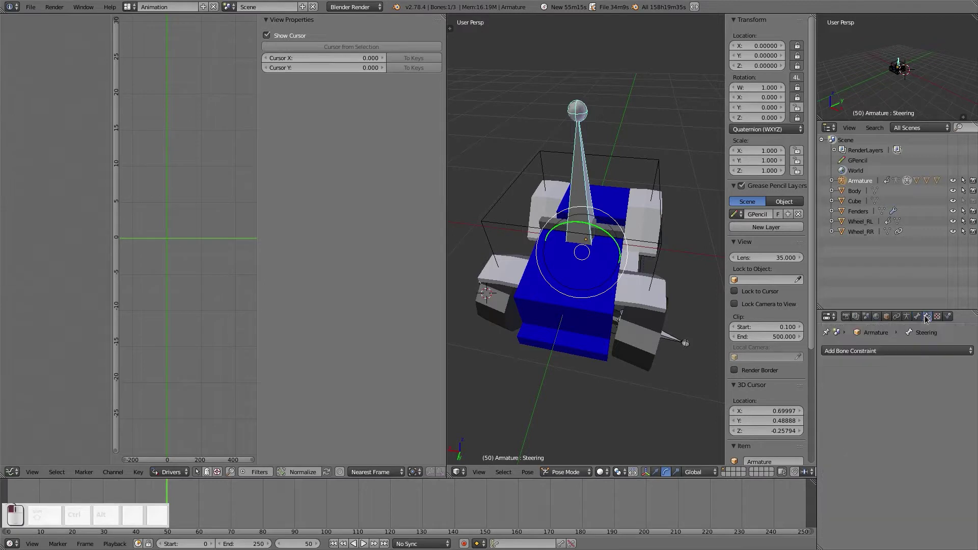
pyautogui.click(913, 355)
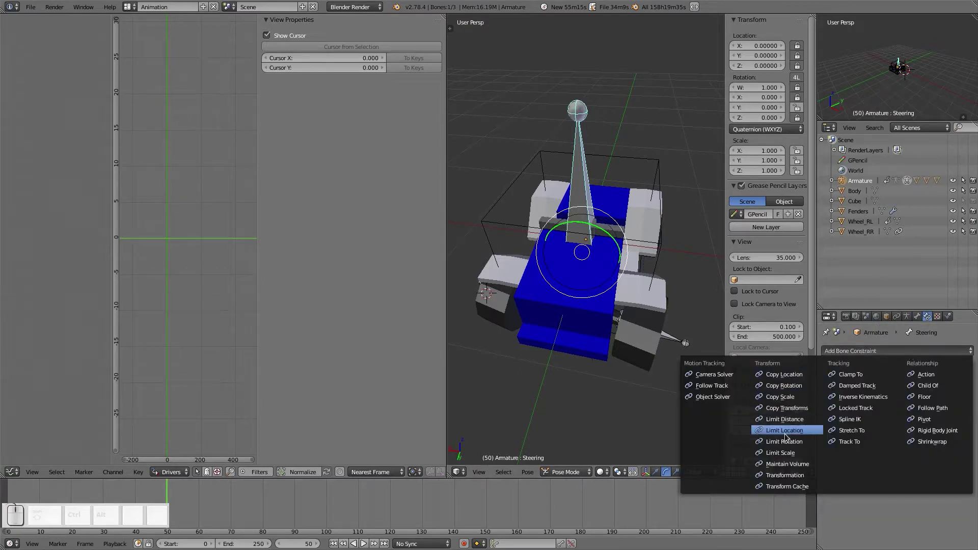
pyautogui.click(787, 441)
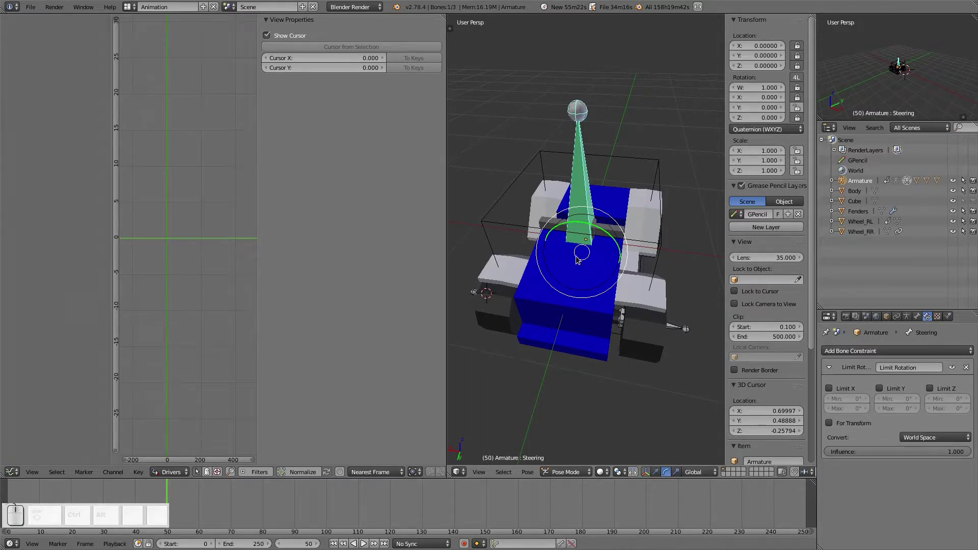
pyautogui.moveTo(630, 269); pyautogui.dragTo(666, 276)
pyautogui.rightClick(666, 275)
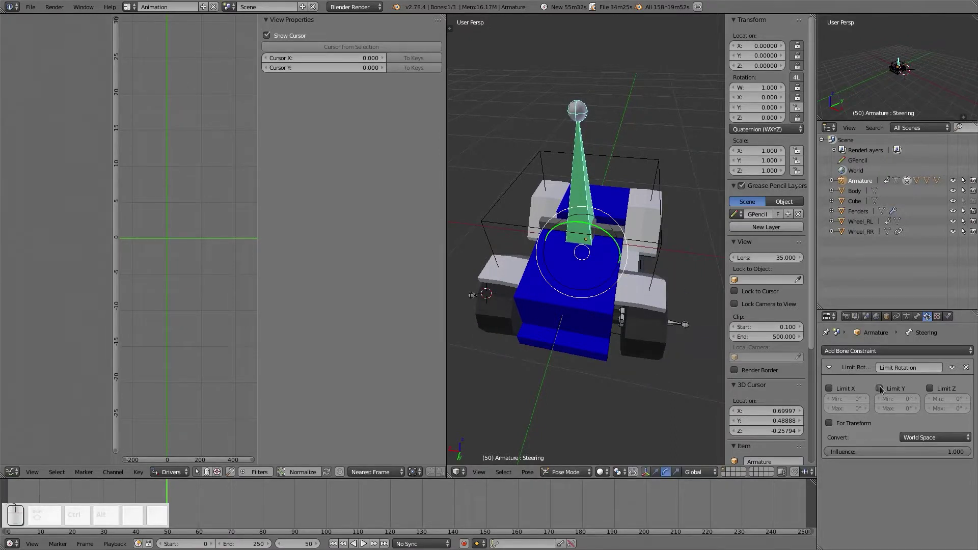
# Enable the Y limit in the Limit Rotation constraint and rotate the Steering bone slightly to test it
pyautogui.click(881, 389)
pyautogui.press('r')
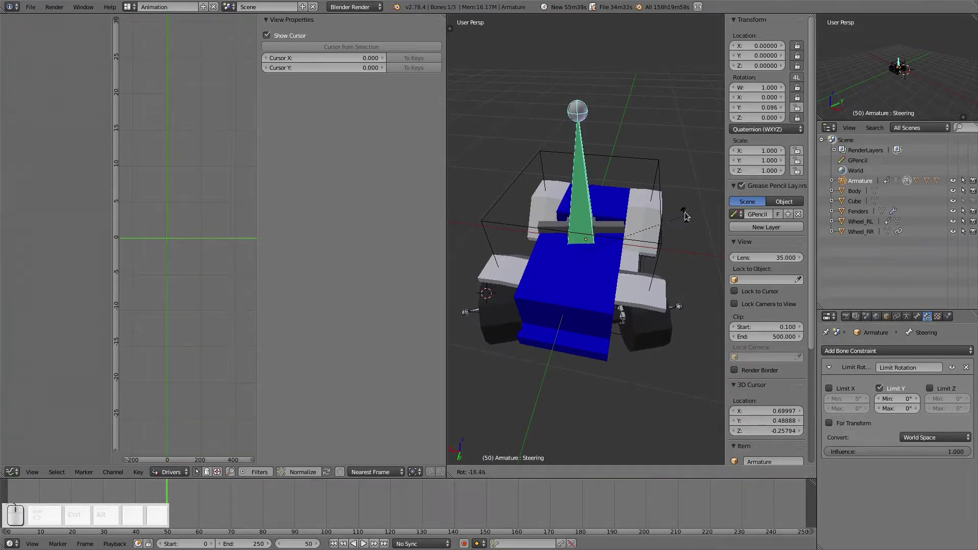
pyautogui.click(685, 212)
pyautogui.moveTo(672, 248); pyautogui.dragTo(557, 240, button='middle')
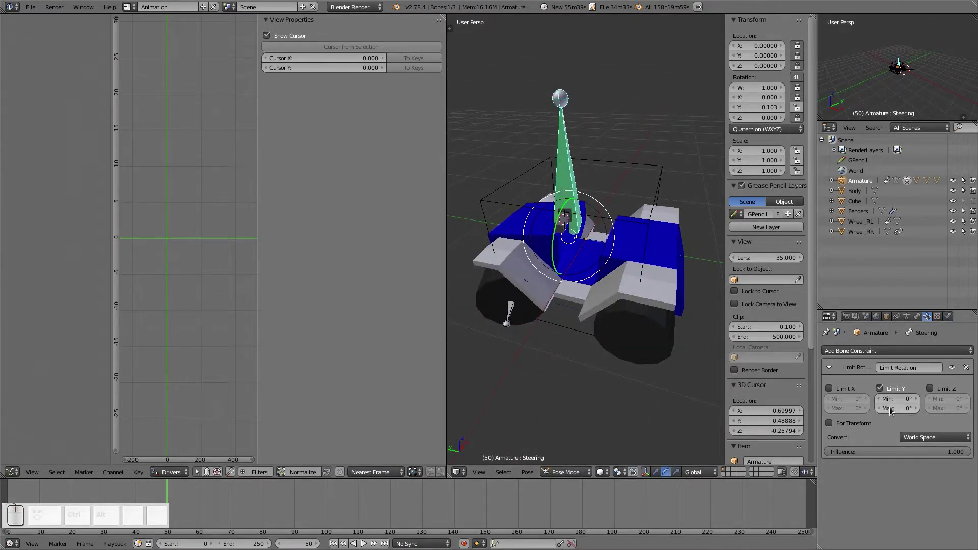
# Set the constraint's Y limit to a minimum of -0.1° and a maximum of 0.1°, and test rotating the Steering bone
pyautogui.click(890, 410)
pyautogui.write('.1')
pyautogui.write('-')
pyautogui.write('.1')
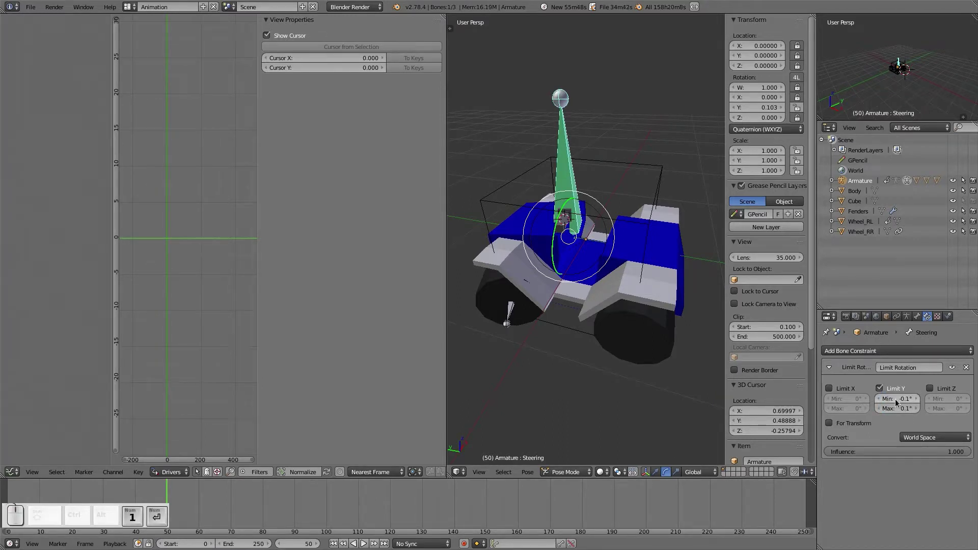
pyautogui.click(569, 196)
pyautogui.press('r')
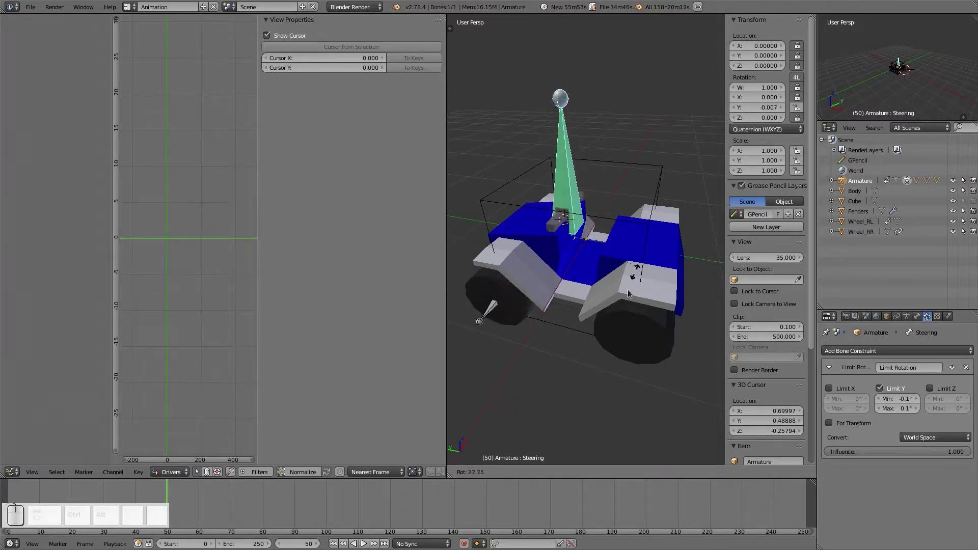
pyautogui.rightClick(650, 278)
# Enable For Transform on the Limit Rotation constraint and test rotating the Steering bone, cancelling the rotation
pyautogui.click(830, 423)
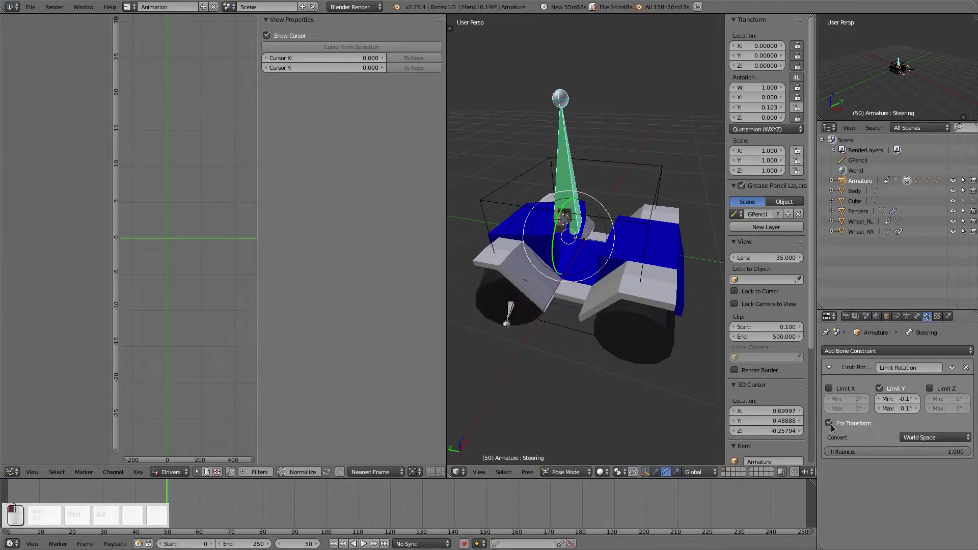
pyautogui.press('r')
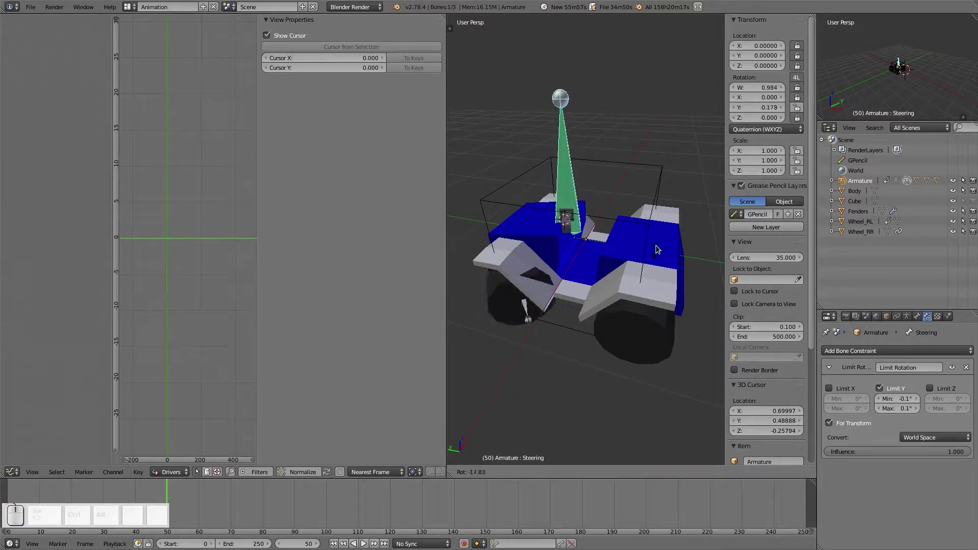
pyautogui.rightClick(640, 317)
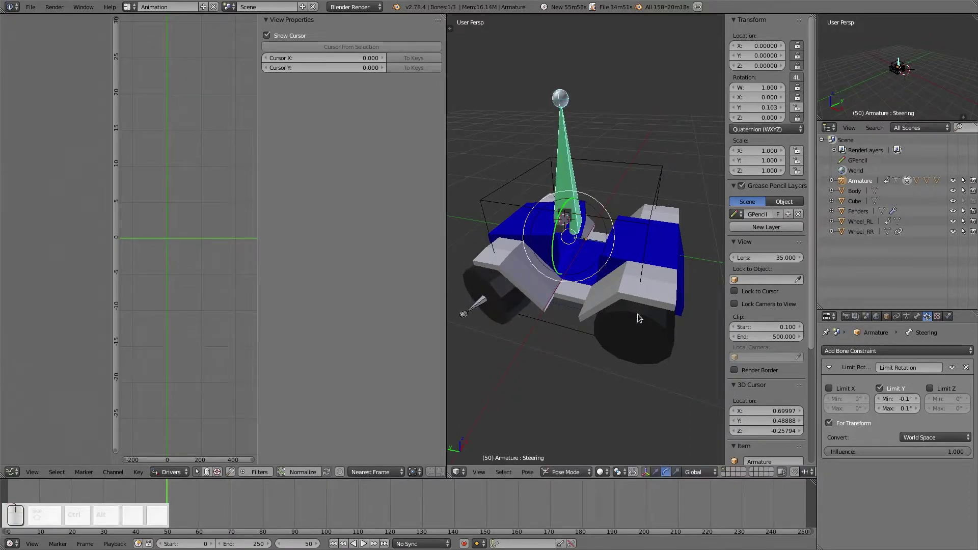
# Enable the constraint's Z limit with a minimum of -0.1° and a maximum of 0.1°
pyautogui.click(931, 389)
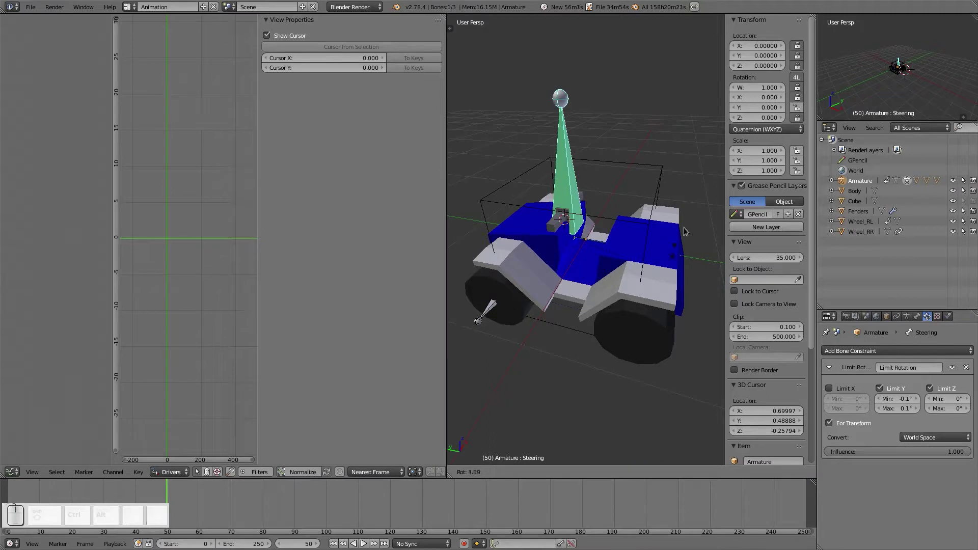
pyautogui.click(949, 399)
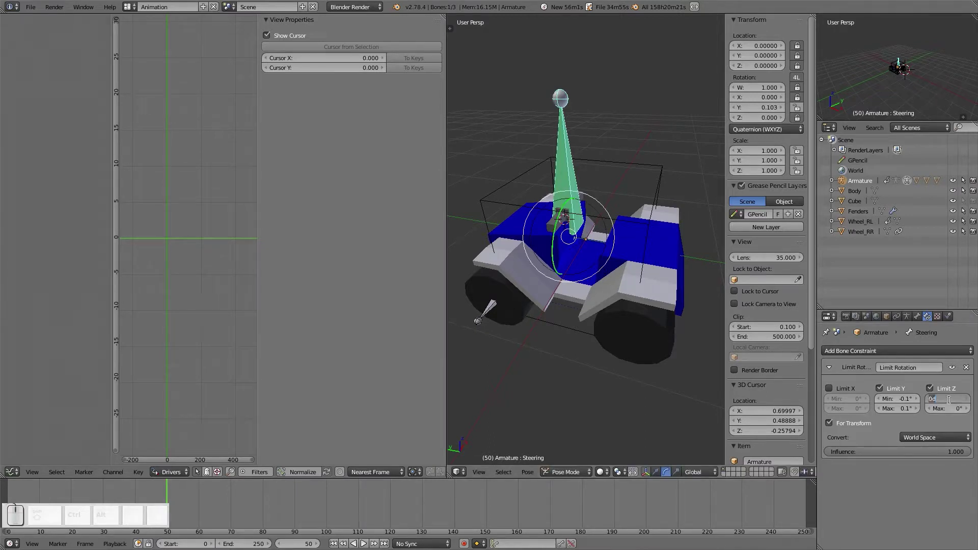
pyautogui.write('-0.1')
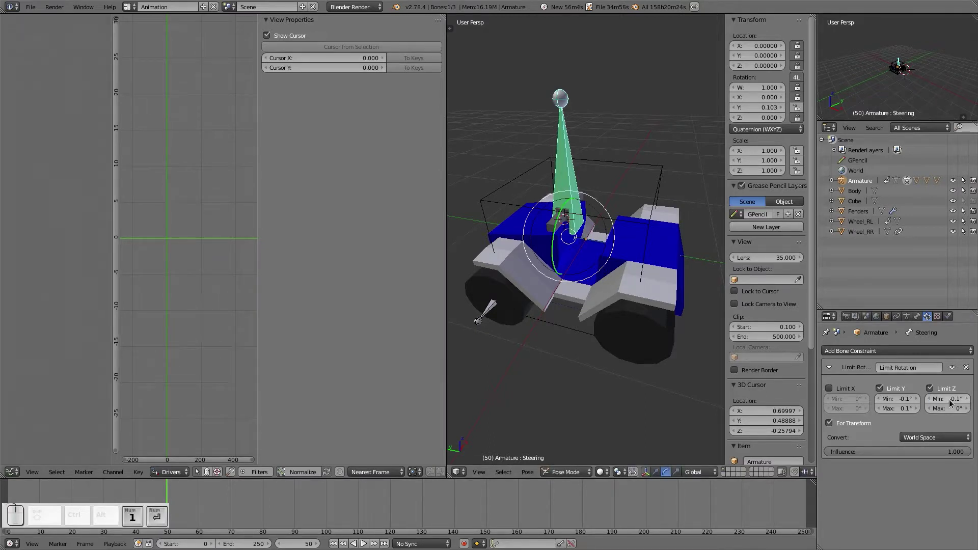
pyautogui.press('Tab')
pyautogui.write('0.1')
pyautogui.press('Return')
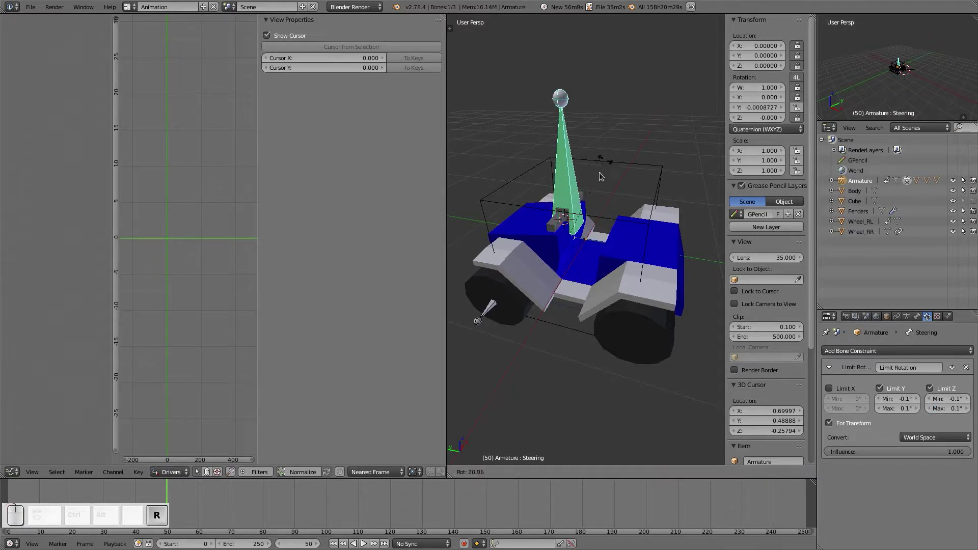
# Rotate the Steering bone to check how the combined Y and Z limits restrict it
pyautogui.moveTo(601, 285); pyautogui.dragTo(624, 306, button='middle')
pyautogui.press('r')
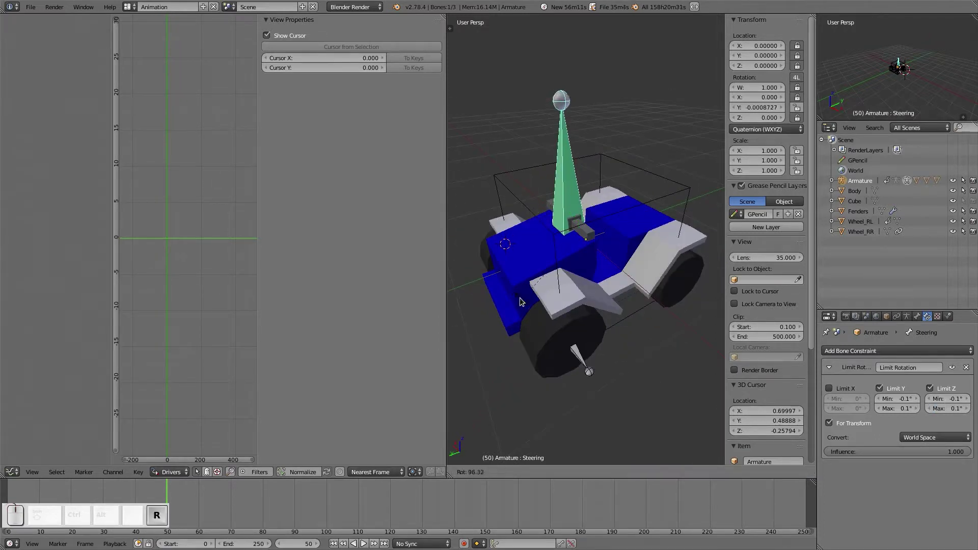
pyautogui.click(623, 336)
# Disable the Y limit, set the Z limit to -24.6° minimum and 22° maximum, and try rotating the Steering bone
pyautogui.click(880, 388)
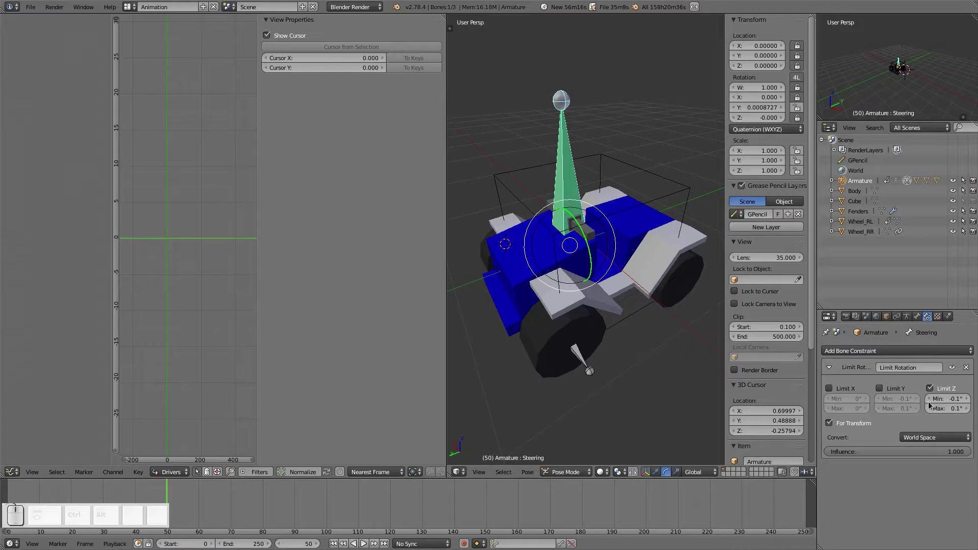
pyautogui.moveTo(929, 404); pyautogui.dragTo(952, 408)
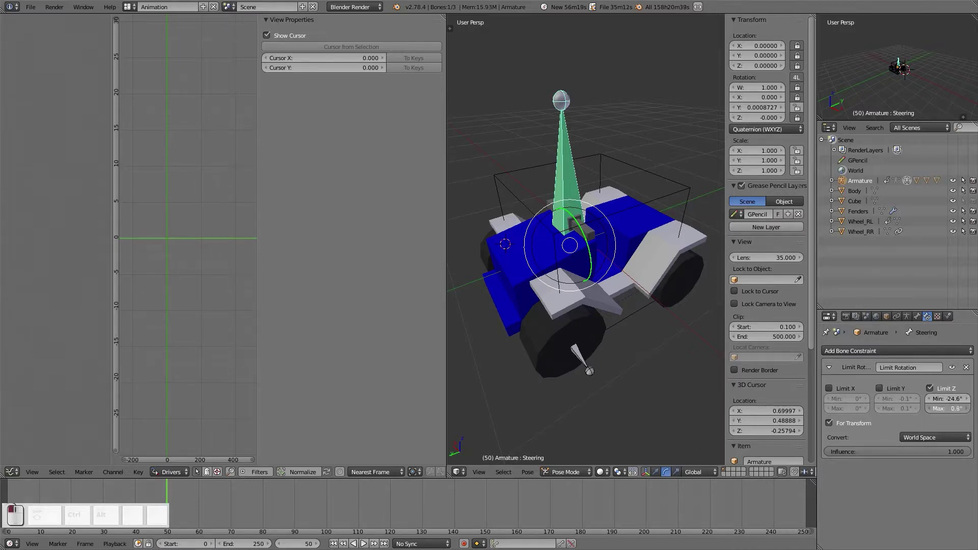
pyautogui.press('r')
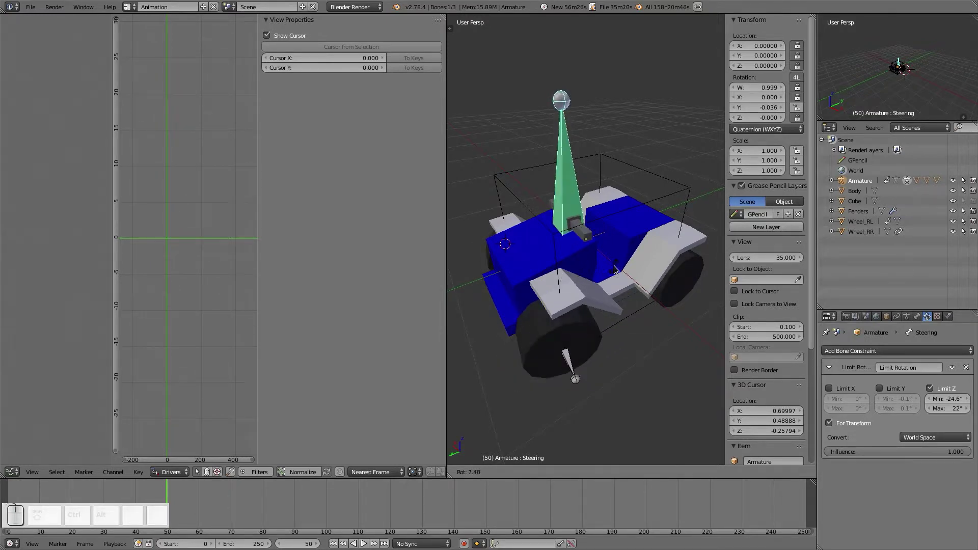
pyautogui.click(692, 308)
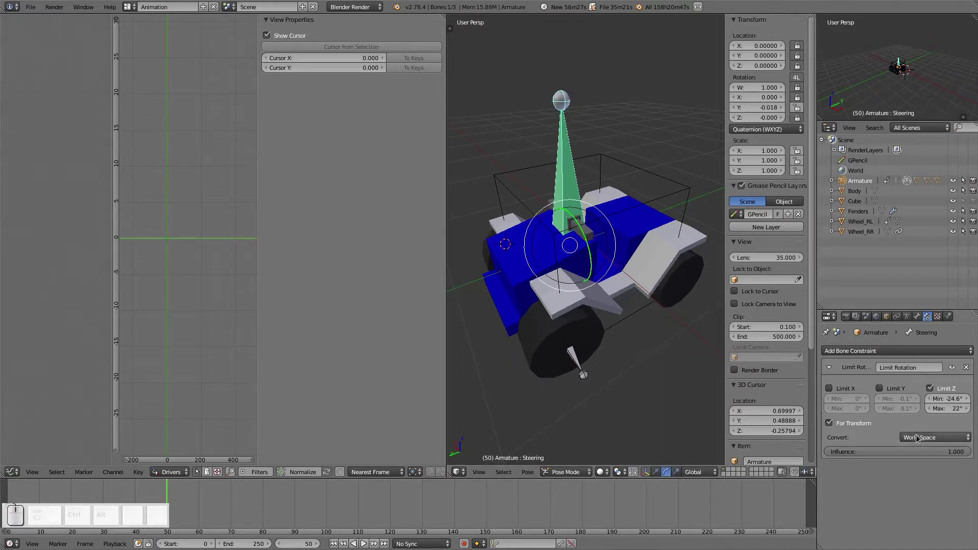
# Set the Limit Rotation constraint's Convert option to Local Space and test rotating the Steering bone
pyautogui.click(918, 438)
pyautogui.click(936, 393)
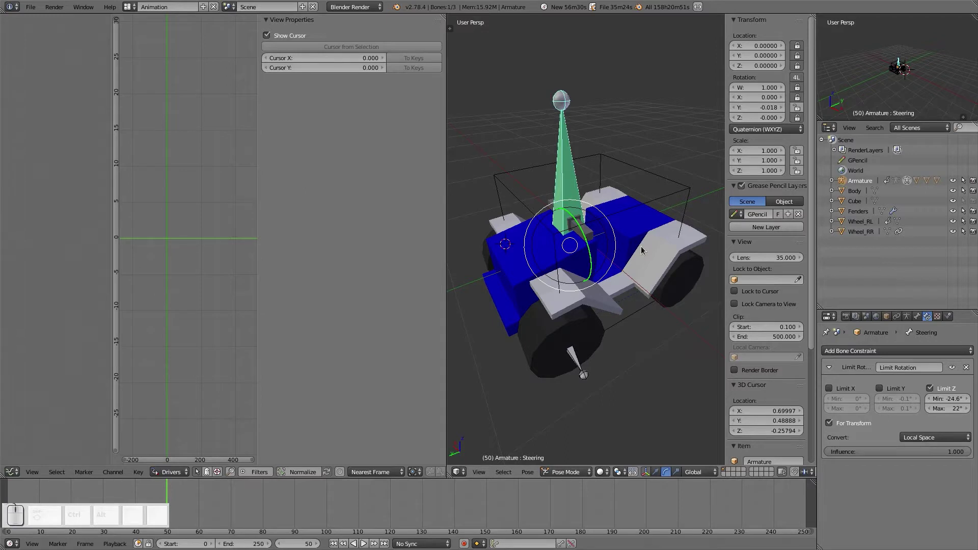
pyautogui.press('r')
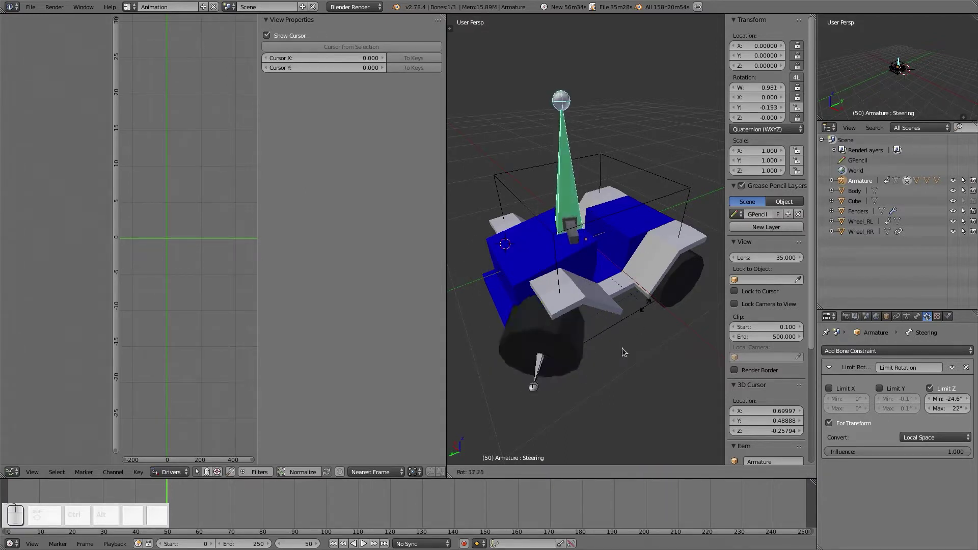
pyautogui.click(592, 346)
# Enable the constraint's Y limit, disable its Z limit, and test rotating the Steering bone
pyautogui.click(880, 390)
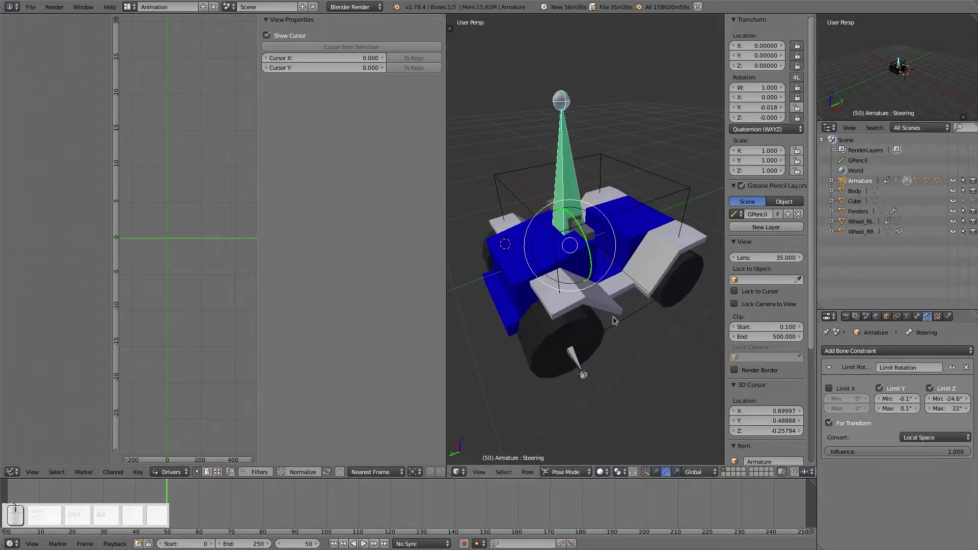
pyautogui.click(930, 389)
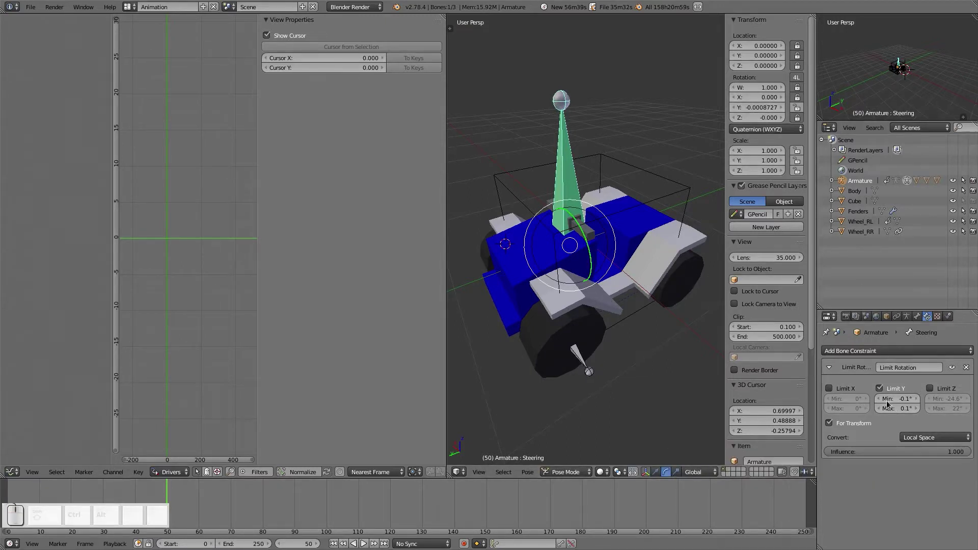
pyautogui.press('r')
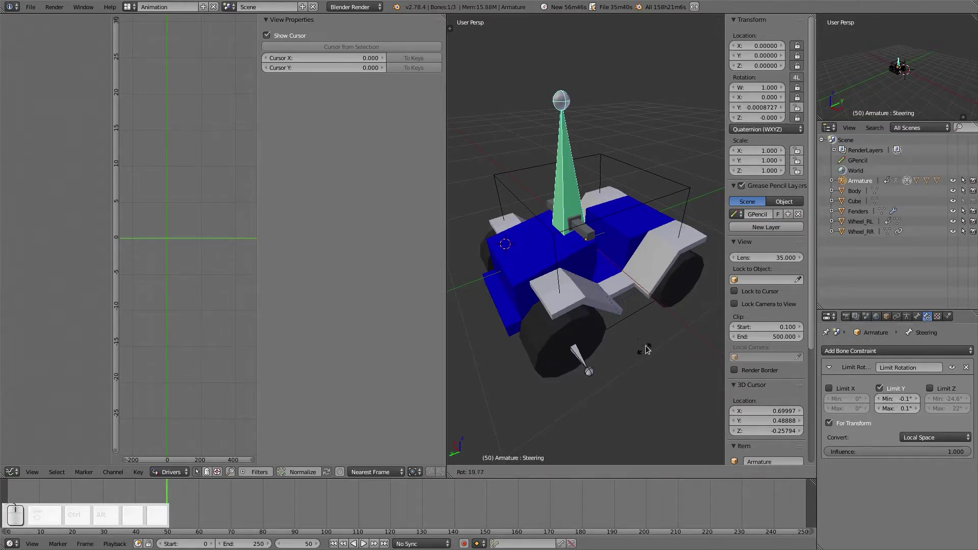
pyautogui.click(651, 330)
# Set the Y limit to -1° minimum and 1° maximum, and test rotating the Steering bone
pyautogui.click(892, 400)
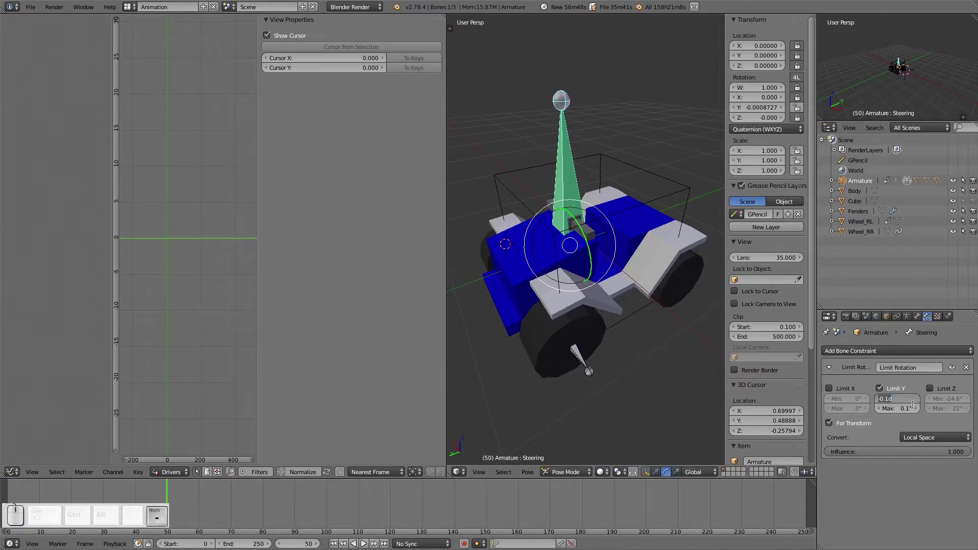
pyautogui.press('Return')
pyautogui.click(901, 409)
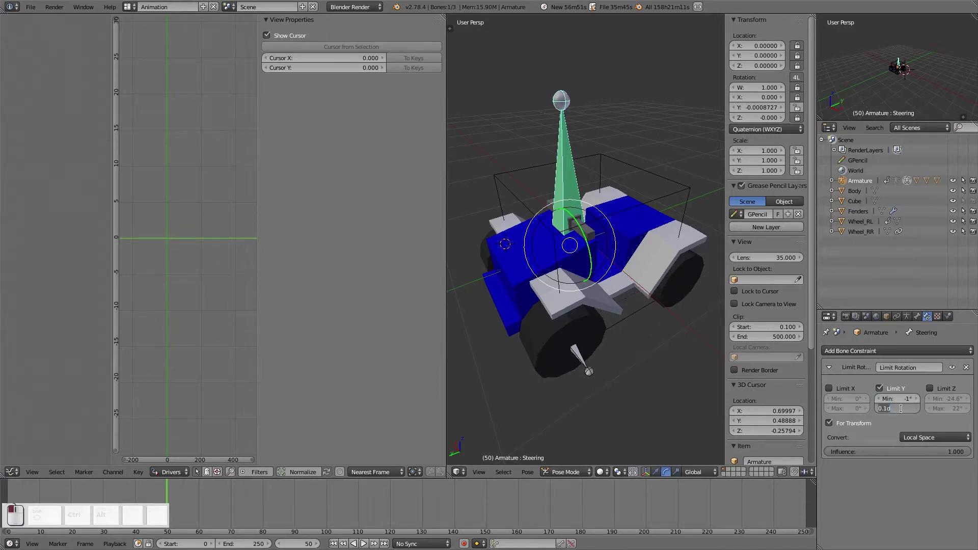
pyautogui.press('Return')
pyautogui.press('r')
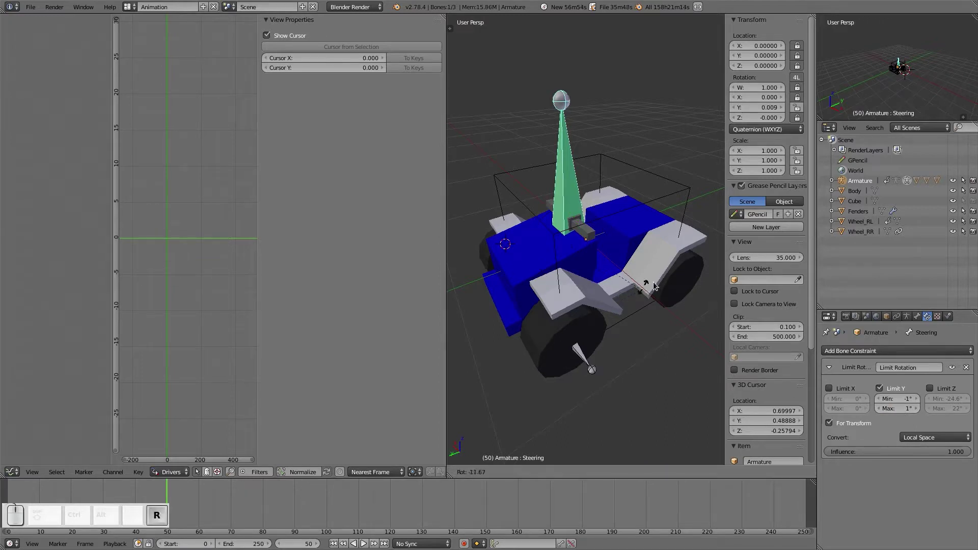
pyautogui.click(635, 296)
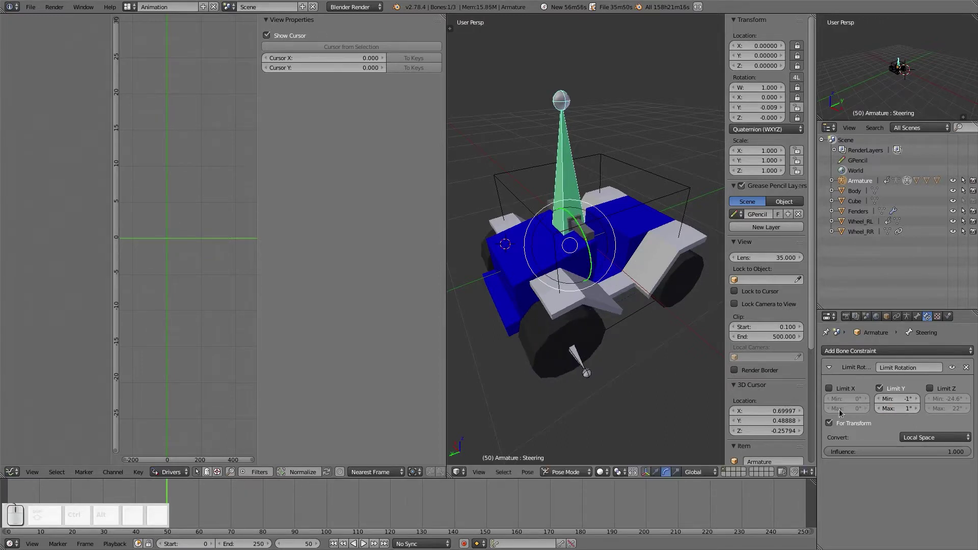
# Widen the Y limit to -12° minimum and 12° maximum, and check the handlebar clearance while rotating the Steering bone
pyautogui.write('-12')
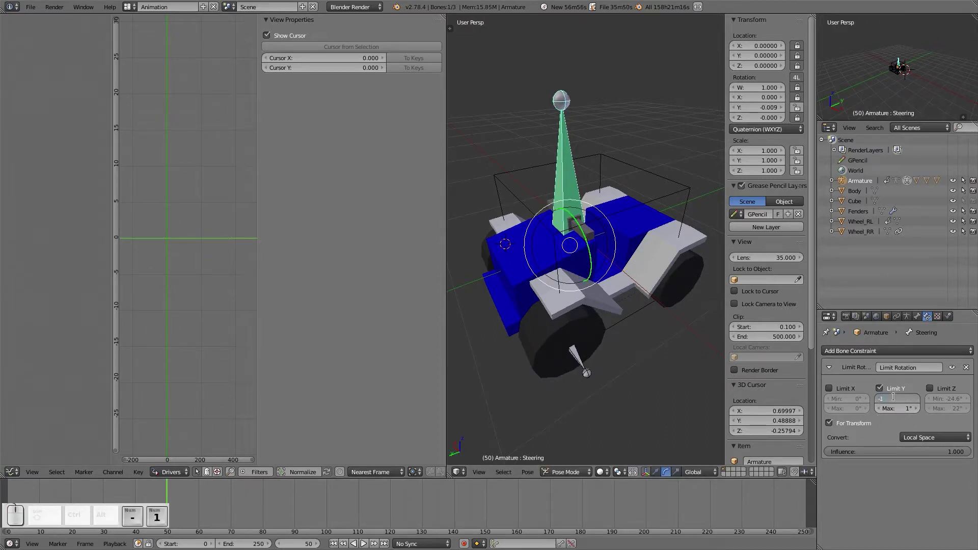
pyautogui.press('Return')
pyautogui.click(892, 406)
pyautogui.write('12')
pyautogui.press('Return')
pyautogui.press('r')
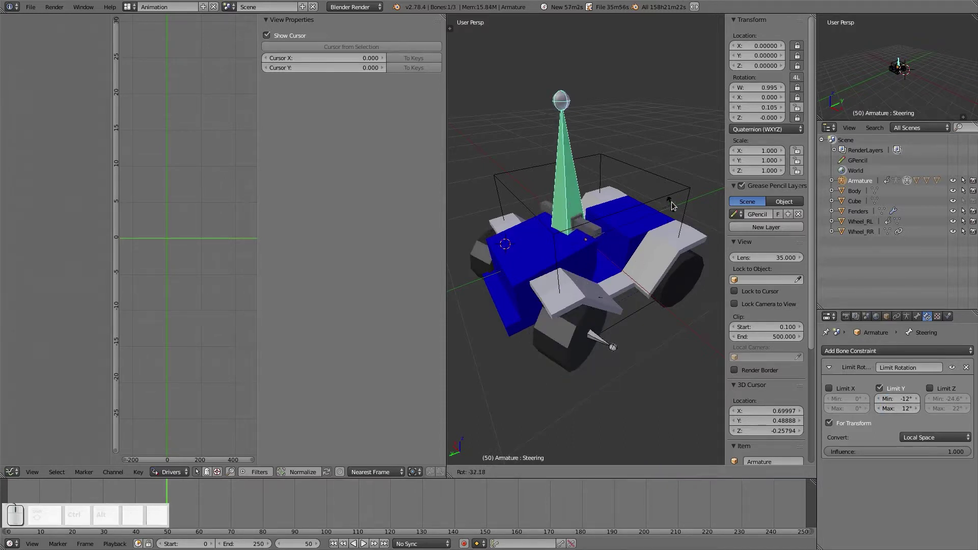
pyautogui.click(593, 269)
pyautogui.moveTo(593, 268); pyautogui.dragTo(704, 315, button='middle')
pyautogui.scroll(5, 683, 320)
pyautogui.scroll(1, 683, 319)
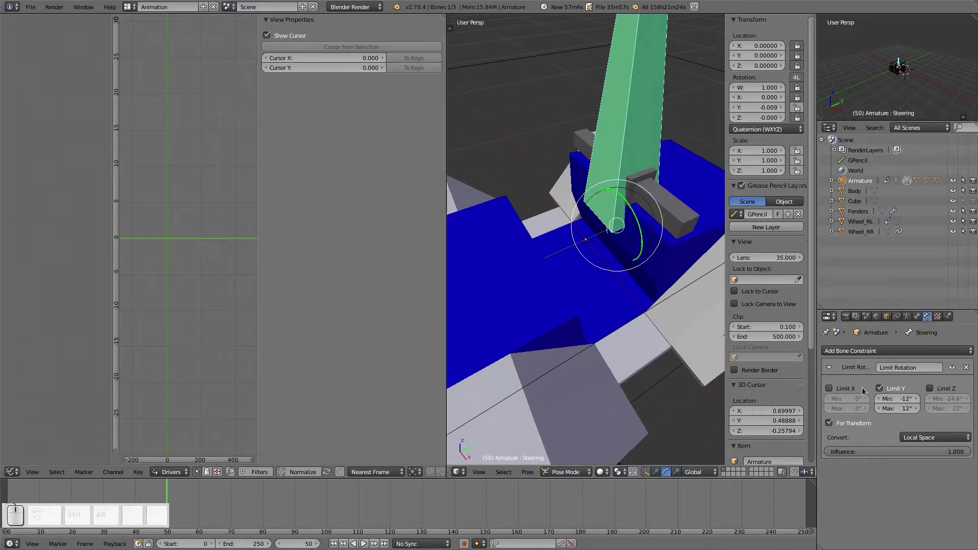
# Set the Y limit to -10° minimum and 10° maximum, and rotate the Steering bone to test it
pyautogui.click(896, 399)
pyautogui.write('-10')
pyautogui.press('KP_Enter')
pyautogui.click(900, 408)
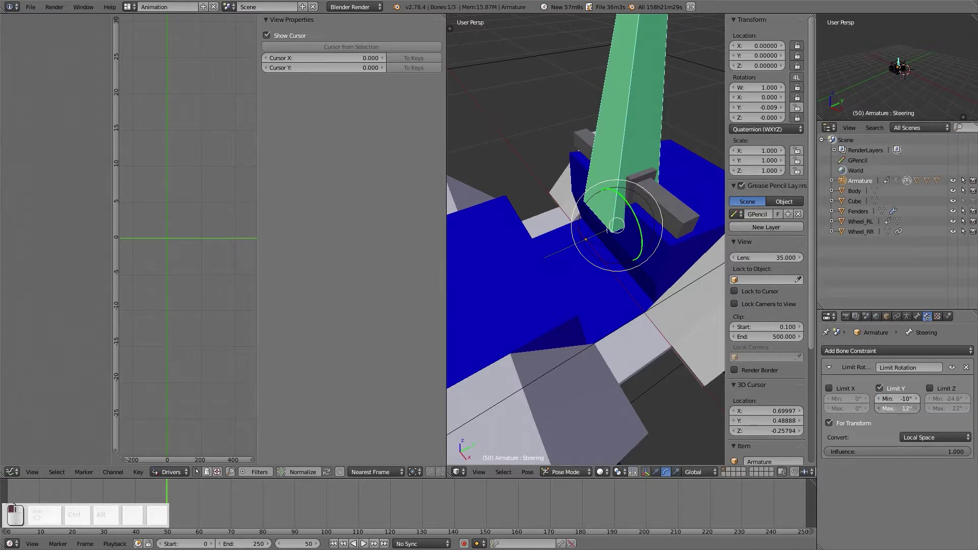
pyautogui.write('10')
pyautogui.press('KP_Enter')
pyautogui.scroll(-5, 646, 276)
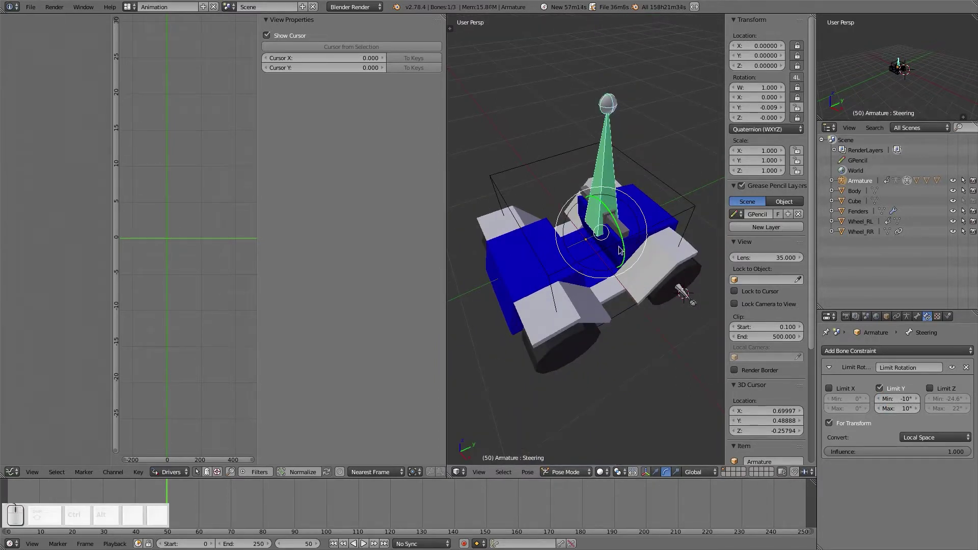
pyautogui.moveTo(619, 250); pyautogui.dragTo(625, 282)
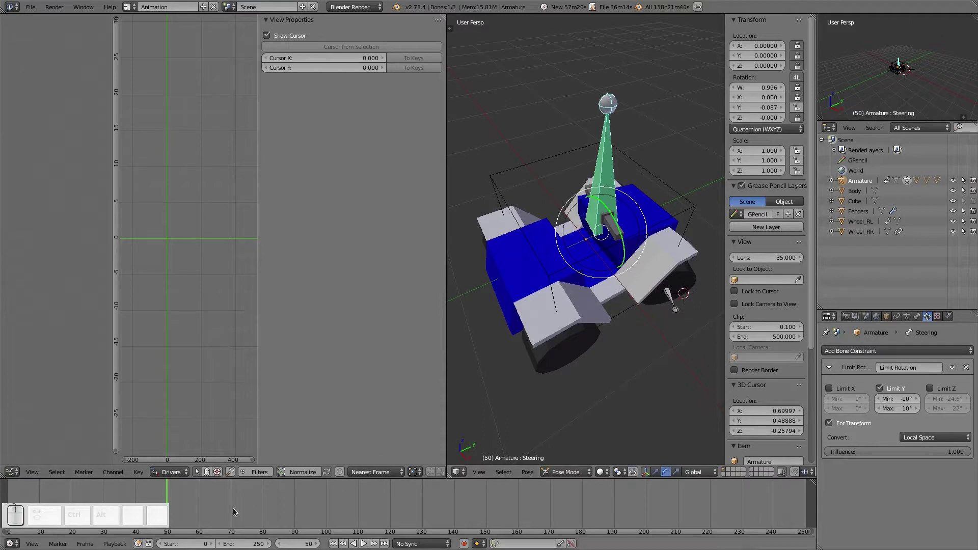
# At frame 0, rotate the Steering bone back to nearly straight ahead and deselect it
pyautogui.moveTo(3, 491)
pyautogui.mouseDown()
pyautogui.moveTo(126, 500)
pyautogui.moveTo(5, 499)
pyautogui.mouseUp()
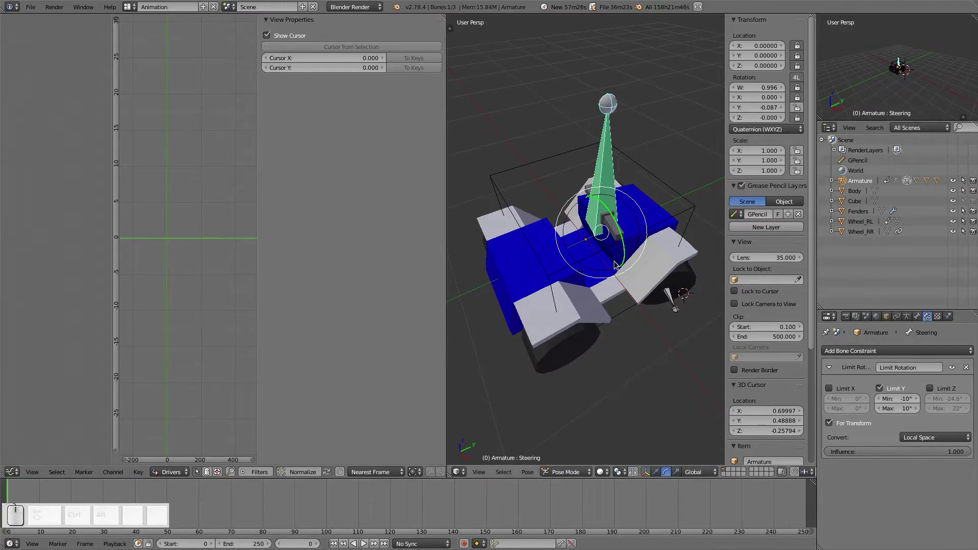
pyautogui.moveTo(614, 265)
pyautogui.mouseDown()
pyautogui.moveTo(683, 275)
pyautogui.moveTo(622, 268)
pyautogui.moveTo(623, 276)
pyautogui.mouseUp()
pyautogui.moveTo(623, 276); pyautogui.dragTo(589, 282, button='middle')
pyautogui.press('a')
pyautogui.scroll(2, 589, 281)
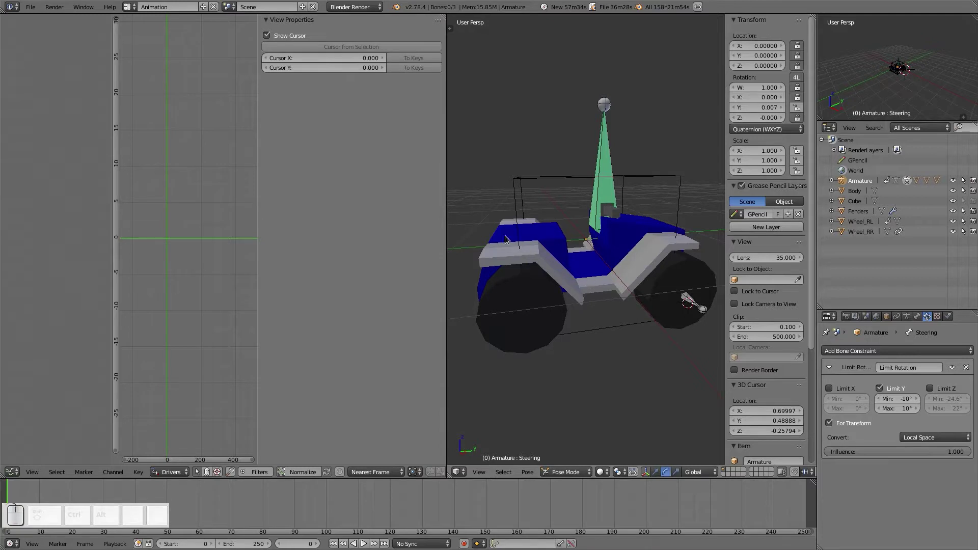
# Switch the armature from Pose Mode to Object Mode and leave all objects deselected
pyautogui.press('Tab')
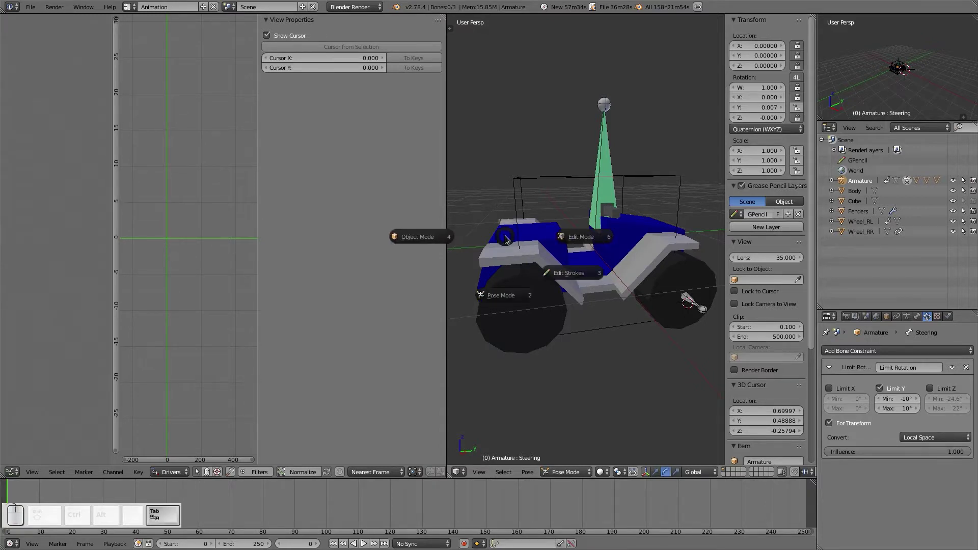
pyautogui.click(426, 236)
pyautogui.press('a')
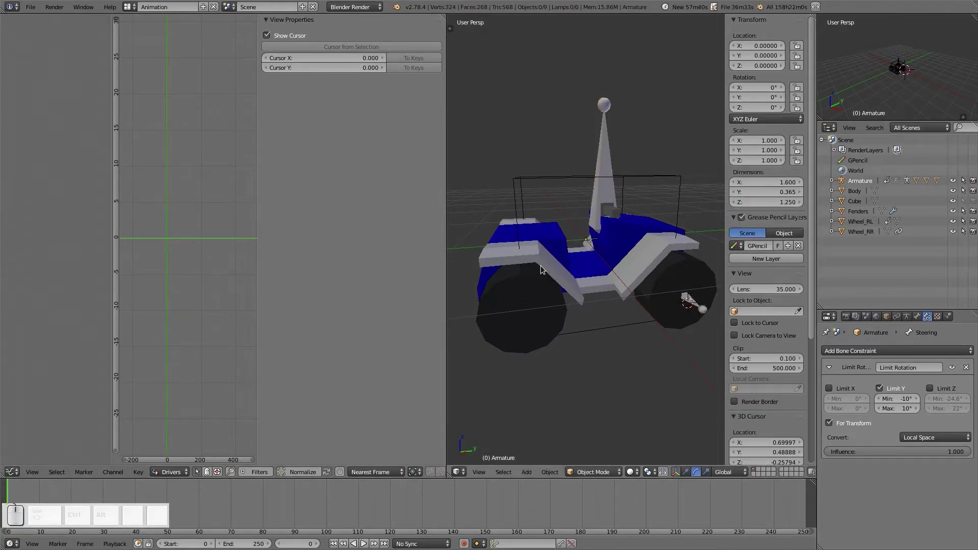
pyautogui.hotkey('ctrl', 'a')
pyautogui.press('a')
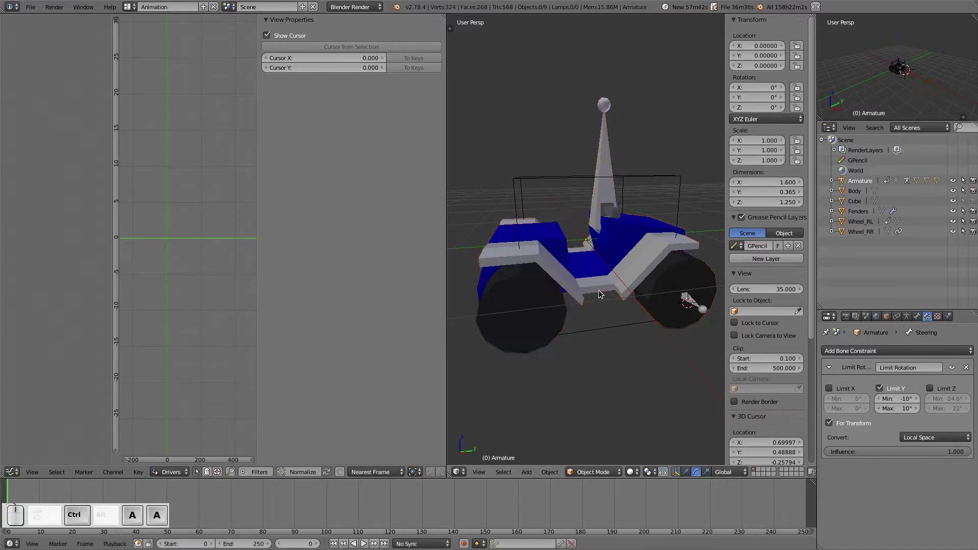
pyautogui.moveTo(632, 298)
pyautogui.mouseDown(button='middle')
pyautogui.moveTo(506, 311)
pyautogui.moveTo(621, 304)
pyautogui.mouseUp(button='middle')
pyautogui.press('a')
pyautogui.press('a')
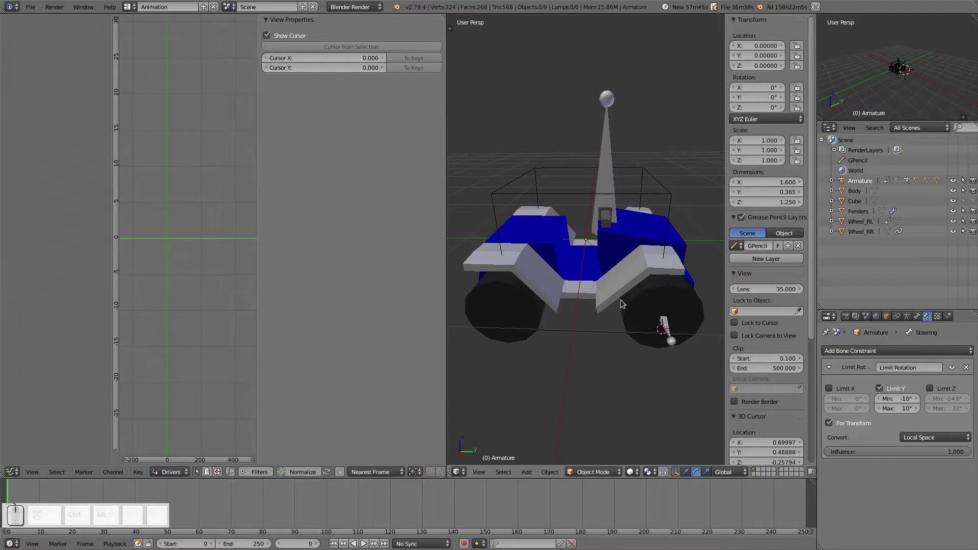
# Change to the Default screen layout and show the car in solid shading
pyautogui.click(128, 6)
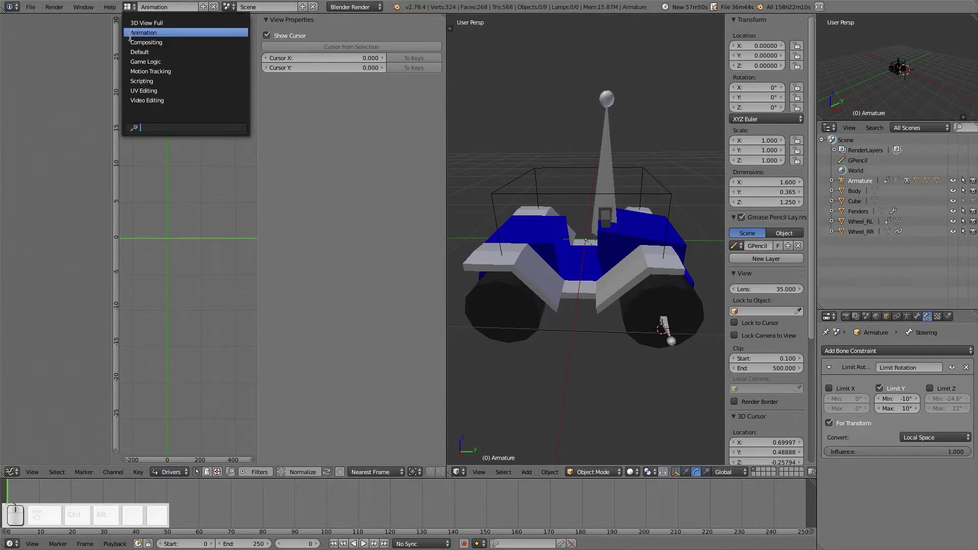
pyautogui.click(132, 52)
pyautogui.scroll(-2, 498, 349)
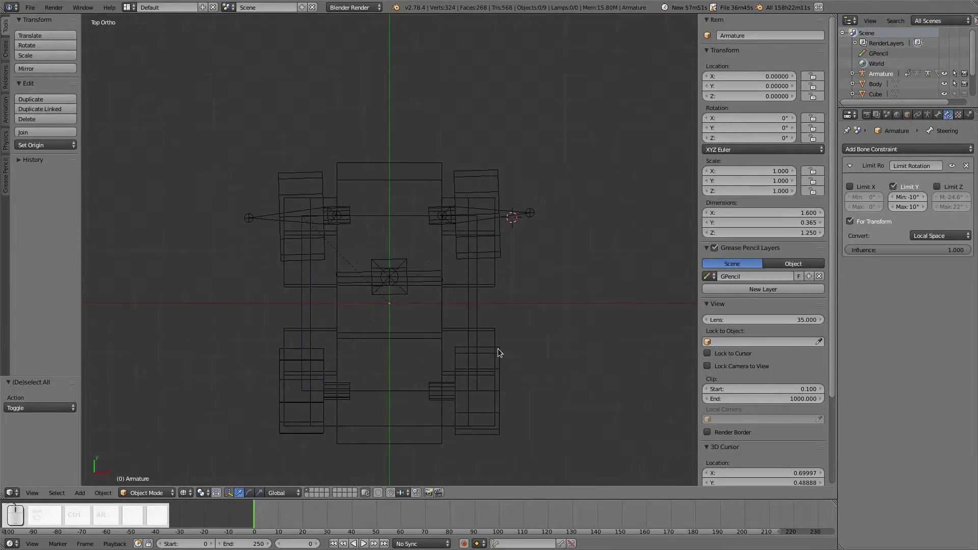
pyautogui.moveTo(498, 349)
pyautogui.mouseDown(button='middle')
pyautogui.moveTo(390, 322)
pyautogui.moveTo(387, 291)
pyautogui.mouseUp(button='middle')
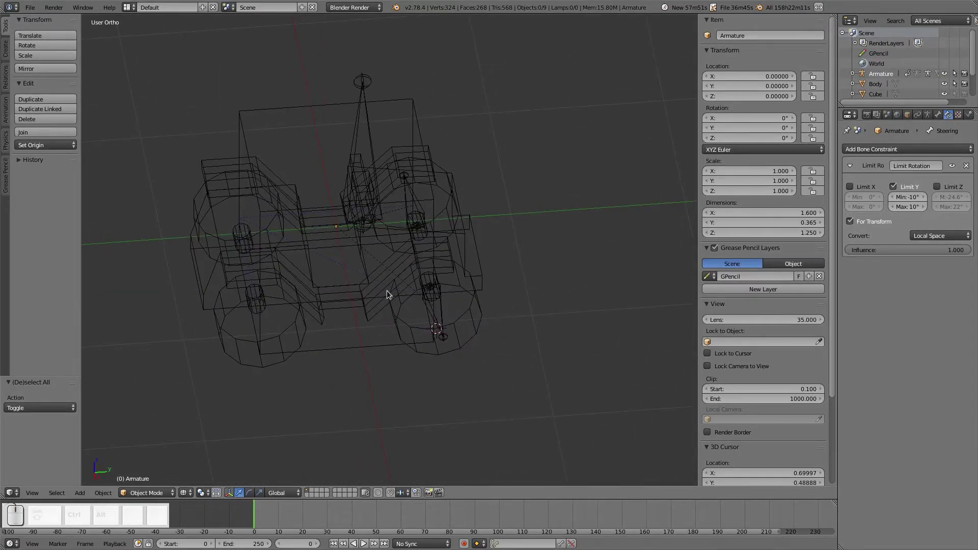
pyautogui.press('z')
pyautogui.click(389, 349)
pyautogui.moveTo(388, 349)
pyautogui.mouseDown(button='middle')
pyautogui.moveTo(472, 302)
pyautogui.moveTo(432, 248)
pyautogui.moveTo(323, 182)
pyautogui.moveTo(484, 270)
pyautogui.moveTo(462, 283)
pyautogui.moveTo(415, 247)
pyautogui.moveTo(440, 263)
pyautogui.mouseUp(button='middle')
pyautogui.scroll(3, 444, 280)
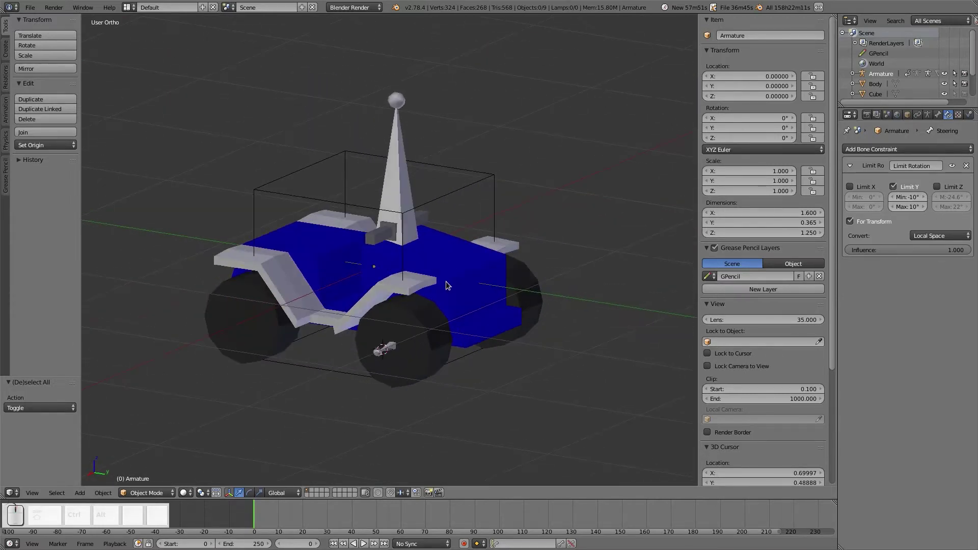
# Select the armature and preview the car in rendered shading before returning to solid shading
pyautogui.rightClick(413, 191)
pyautogui.press('r')
pyautogui.rightClick(488, 229)
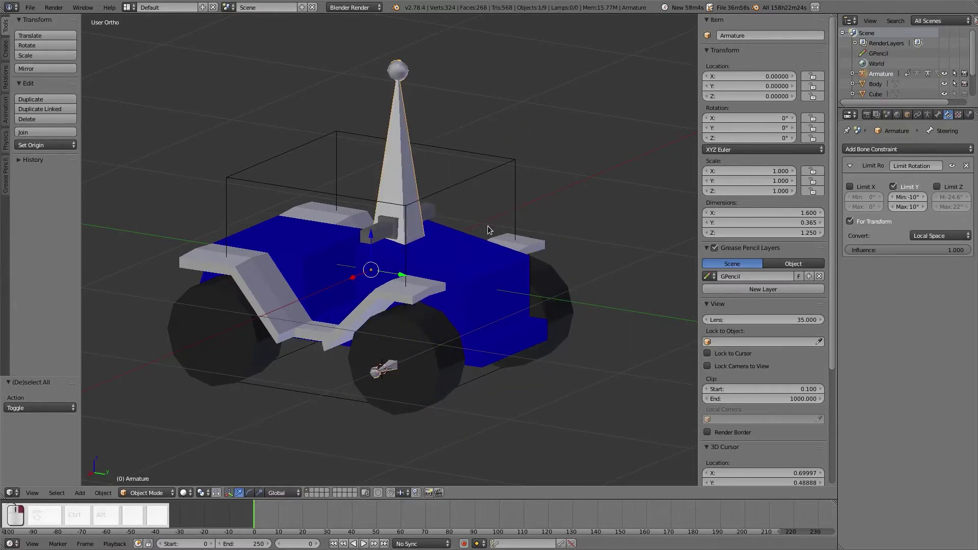
pyautogui.hotkey('shift', 'z')
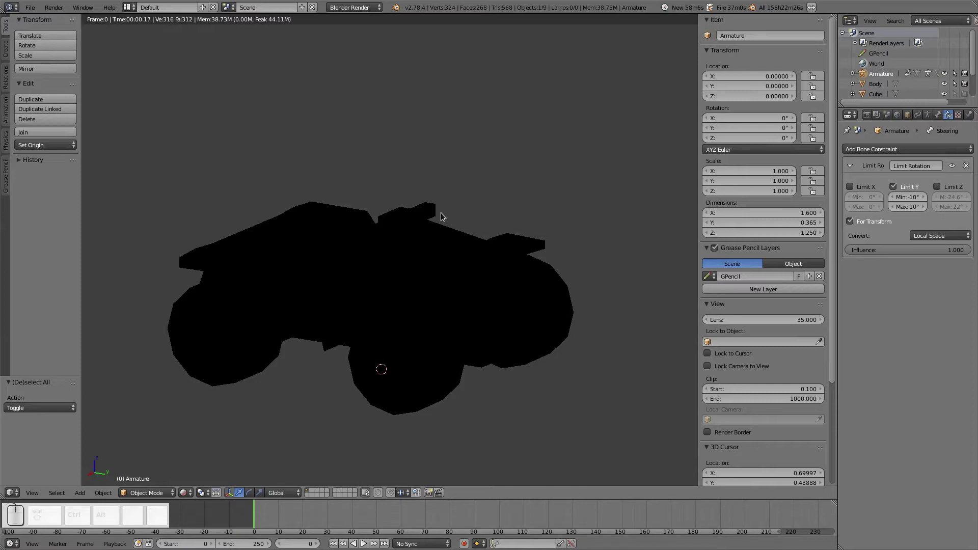
pyautogui.hotkey('shift', 'z')
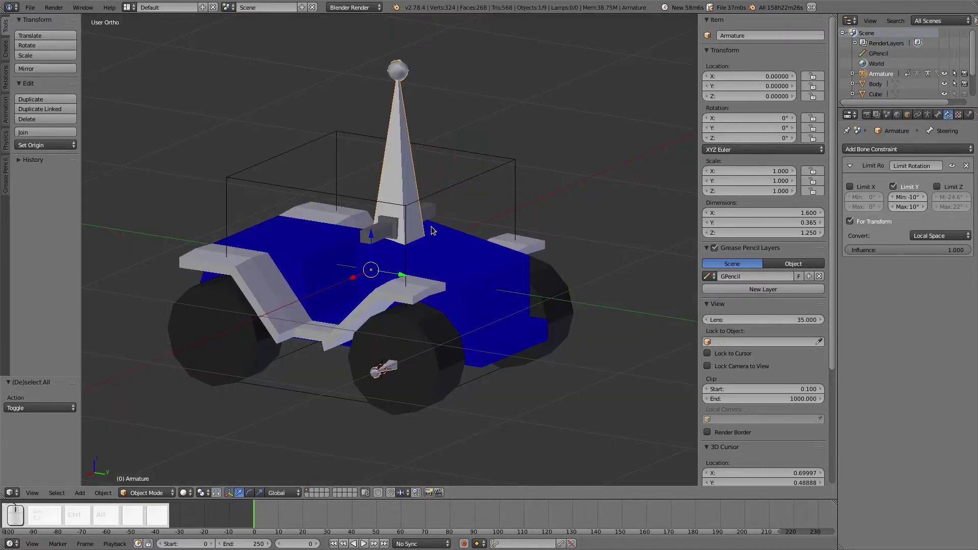
# Deselect everything and reset the 3D cursor to the scene origin in top view
pyautogui.scroll(1, 429, 224)
pyautogui.press('a')
pyautogui.scroll(-1, 428, 223)
pyautogui.keyDown('shift'); pyautogui.moveTo(428, 227); pyautogui.dragTo(493, 221, button='middle'); pyautogui.keyUp('shift')
pyautogui.scroll(1, 504, 245)
pyautogui.keyDown('shift'); pyautogui.moveTo(589, 279); pyautogui.dragTo(572, 278, button='middle'); pyautogui.keyUp('shift')
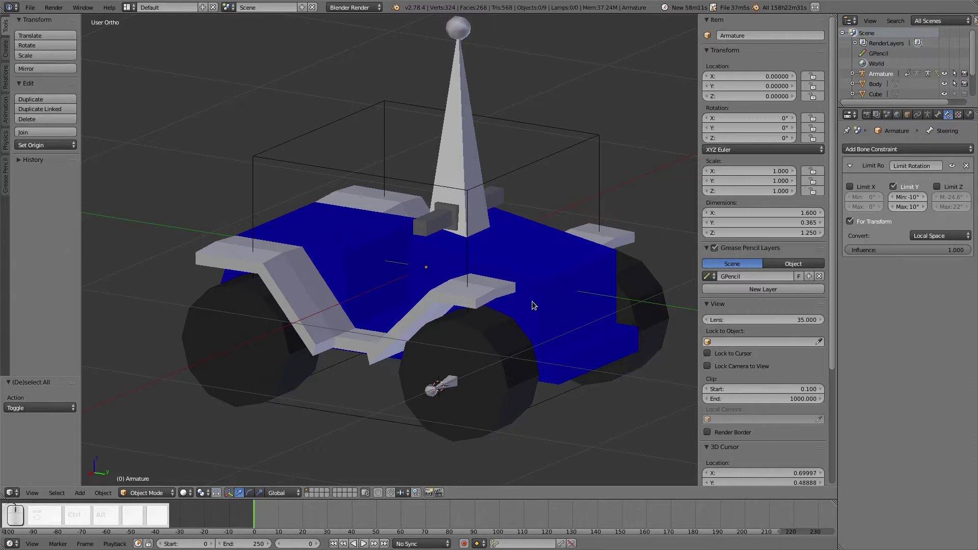
pyautogui.moveTo(377, 269); pyautogui.dragTo(537, 359, button='middle')
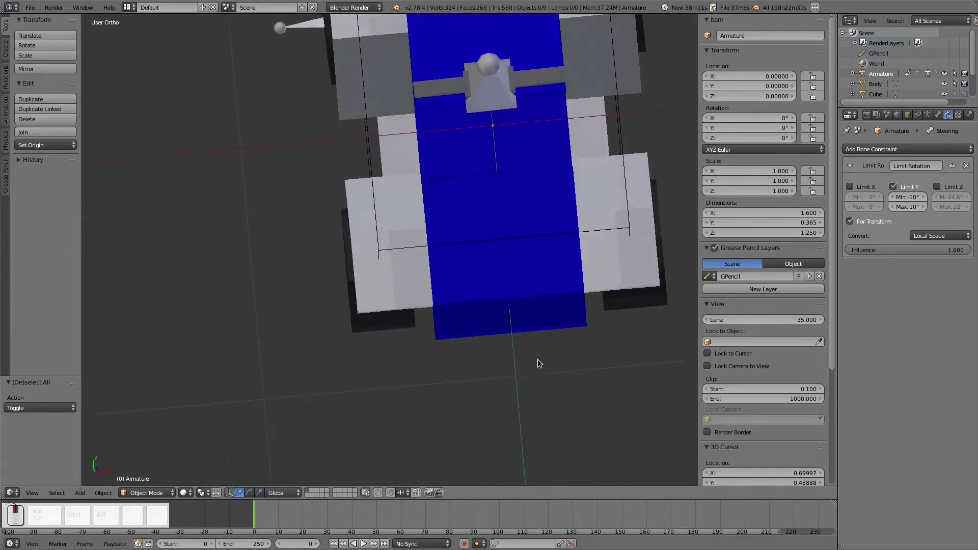
pyautogui.press('KP_7')
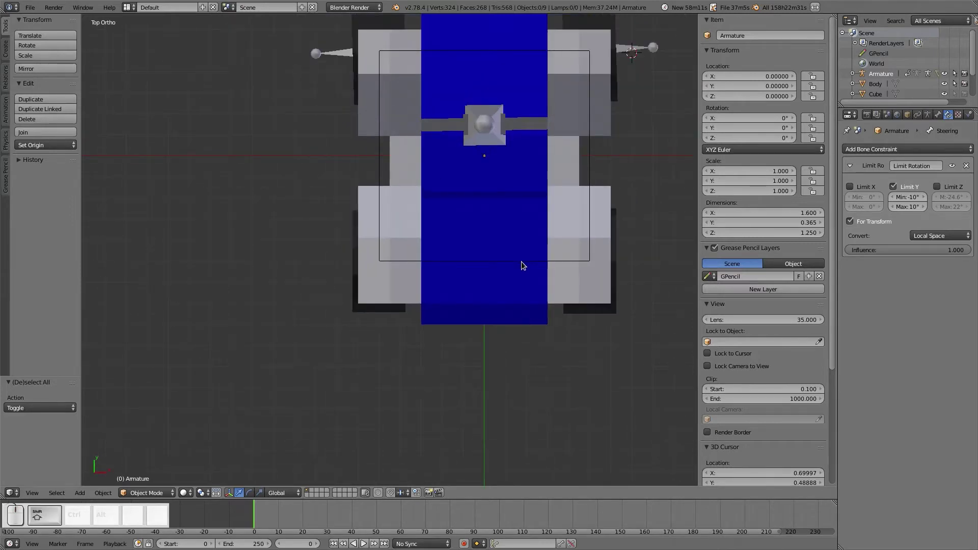
pyautogui.hotkey('shift', 'c')
# Show the scene in wireframe and select the rear right wheel, Wheel_RR
pyautogui.rightClick(519, 111)
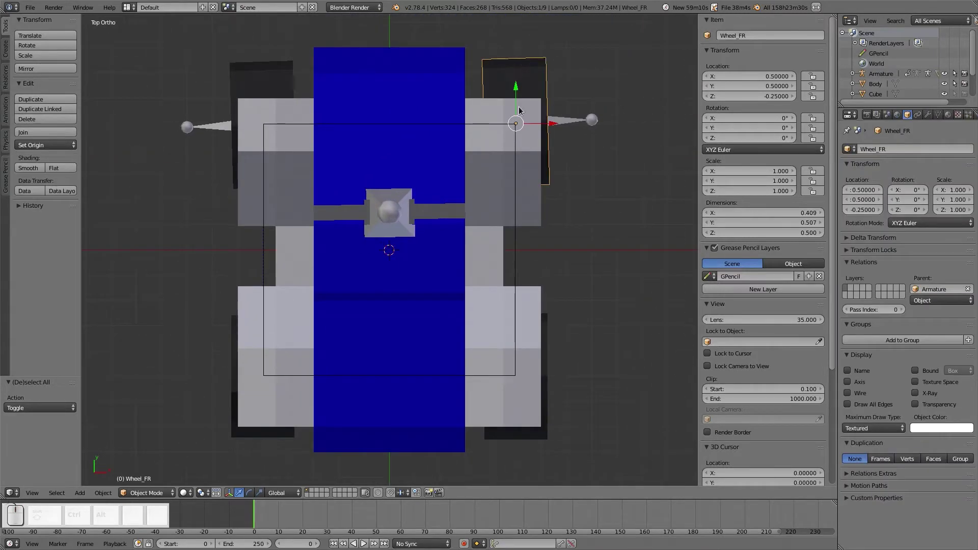
pyautogui.press('z')
pyautogui.click(567, 140)
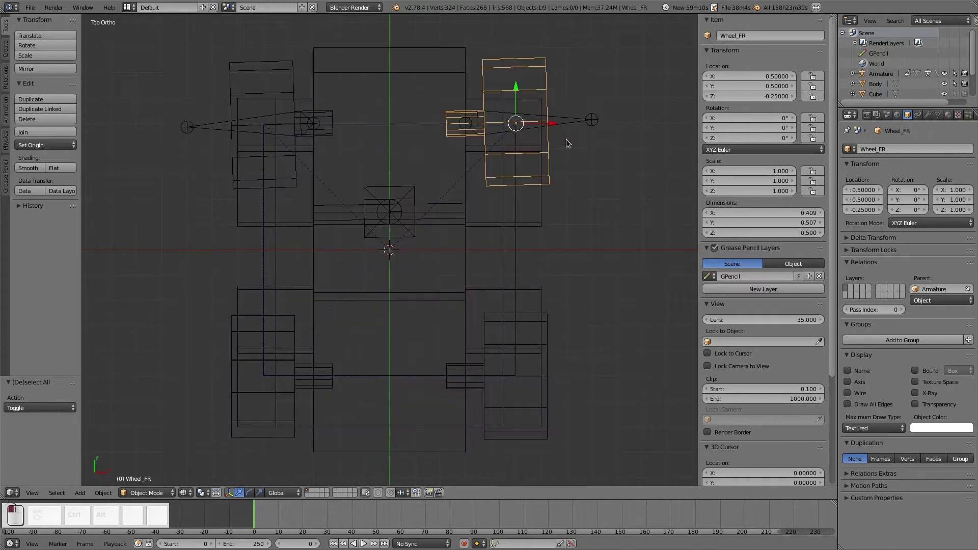
pyautogui.scroll(1, 556, 204)
pyautogui.rightClick(576, 372)
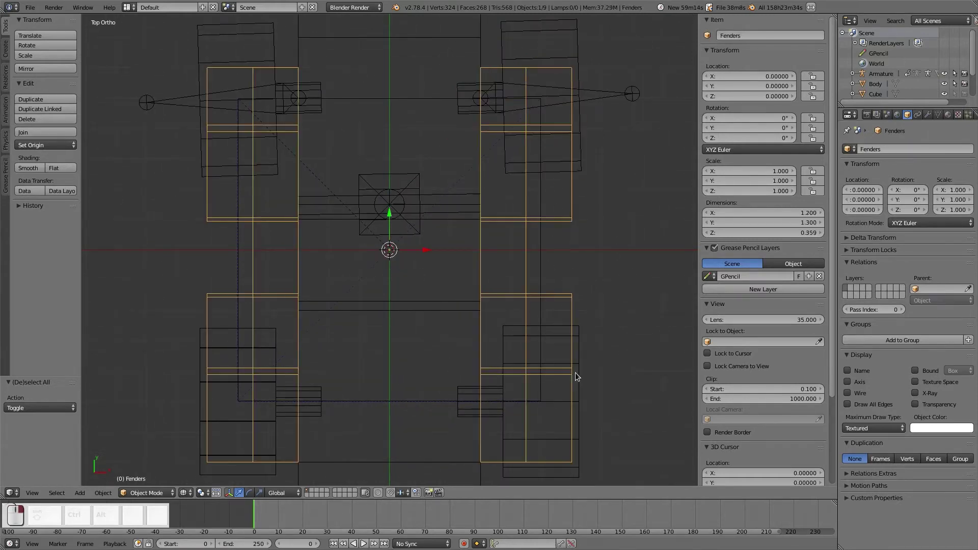
pyautogui.rightClick(576, 407)
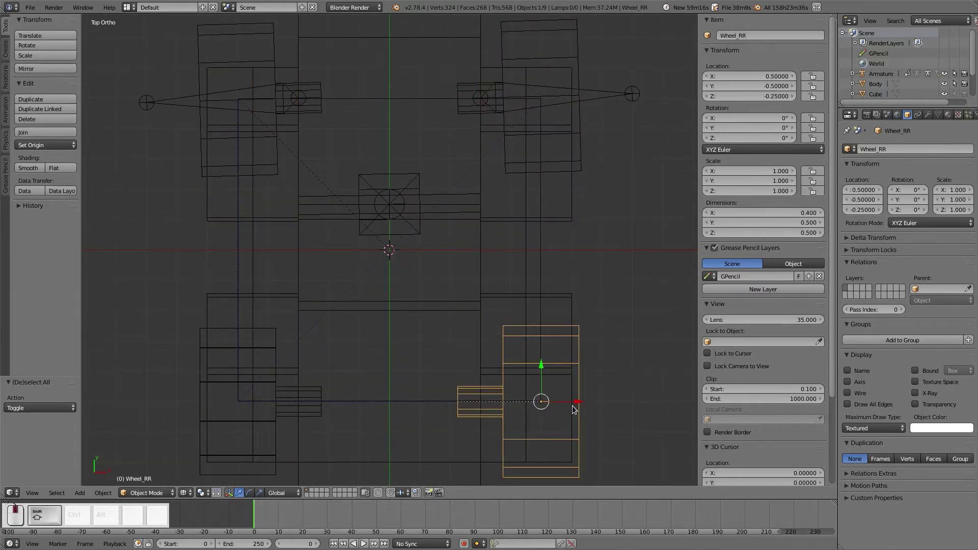
# Enter Edit Mode on Wheel_RR and select all of its geometry
pyautogui.keyDown('shift'); pyautogui.moveTo(576, 405); pyautogui.dragTo(556, 352, button='middle'); pyautogui.keyUp('shift')
pyautogui.press('Tab')
pyautogui.click(542, 358)
pyautogui.press('a')
pyautogui.press('a')
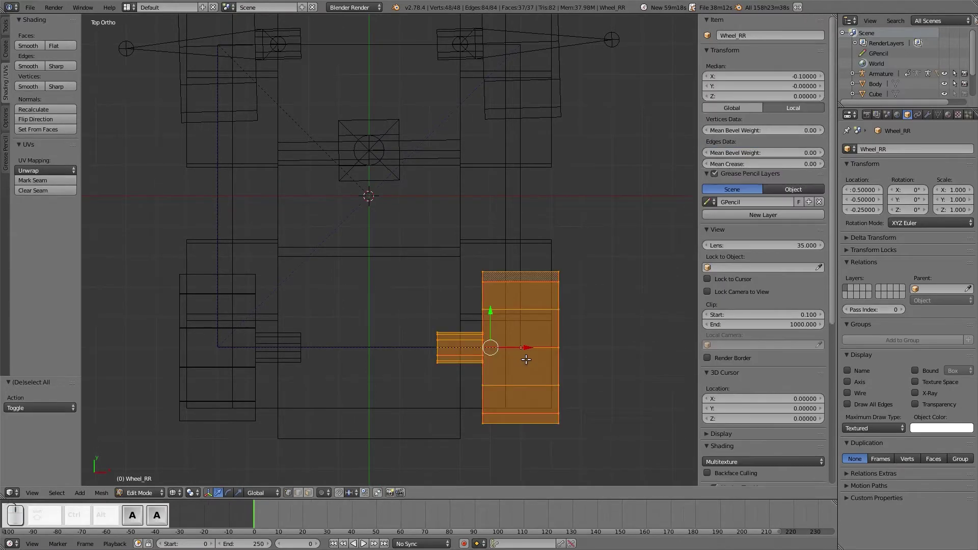
pyautogui.scroll(7, 523, 346)
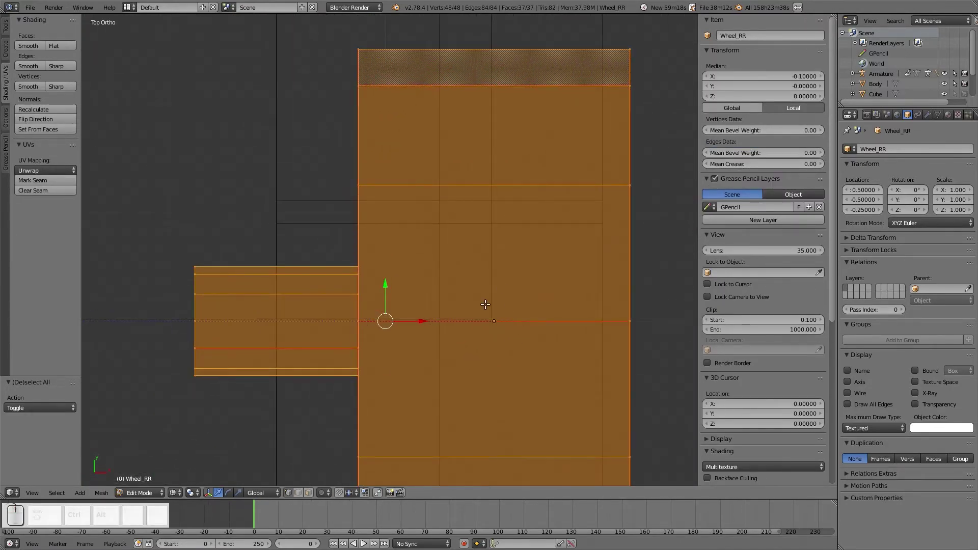
# Return to Object Mode and try rotating, scaling and moving Wheel_RR about its current origin, cancelling each transform
pyautogui.scroll(-5, 494, 319)
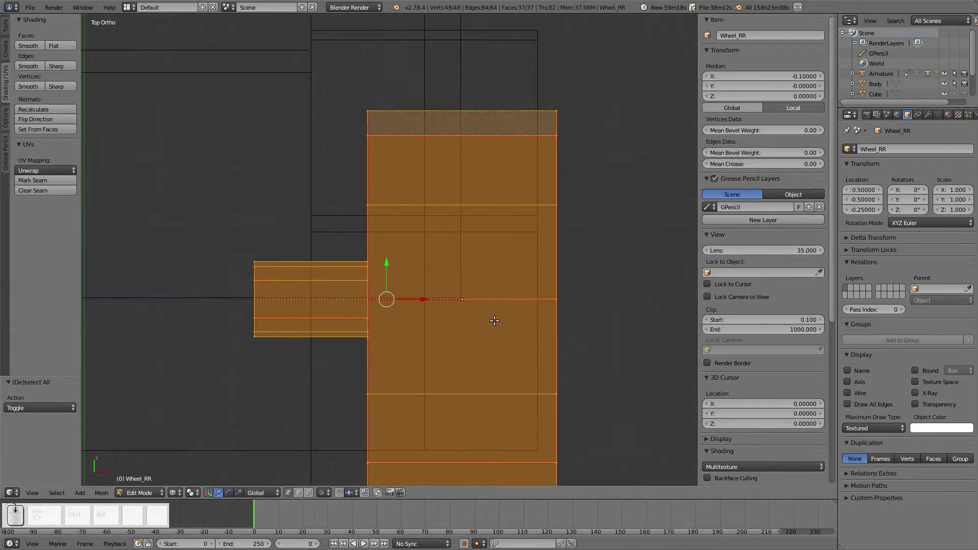
pyautogui.press('Tab')
pyautogui.click(457, 330)
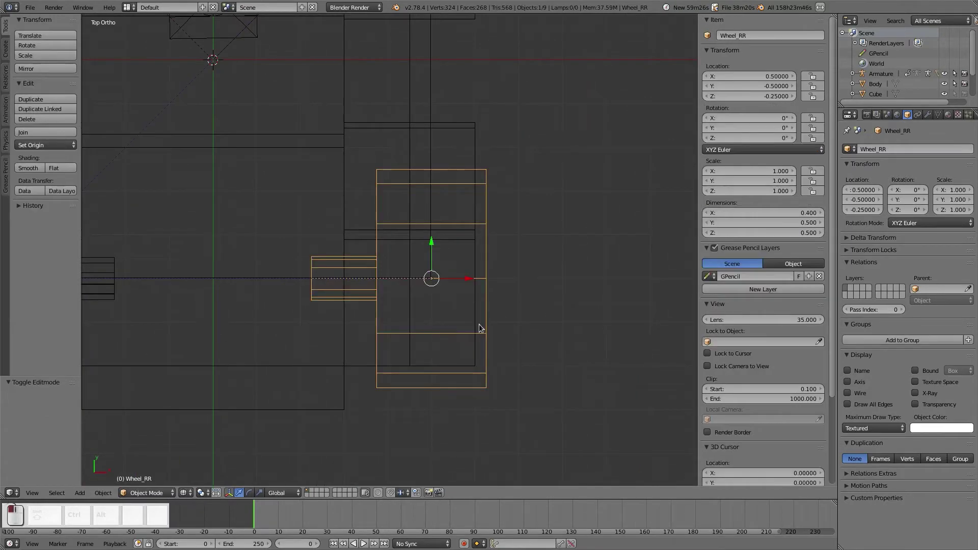
pyautogui.press('r')
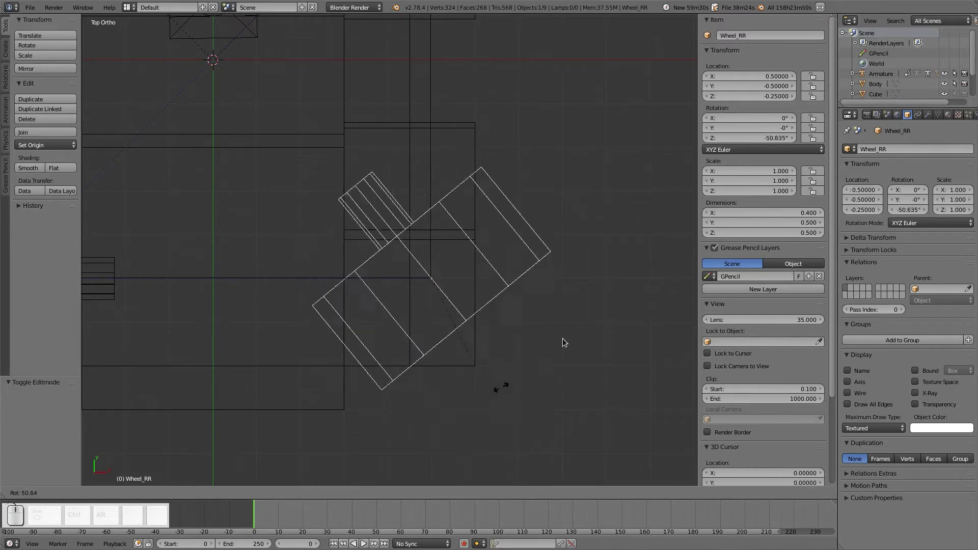
pyautogui.rightClick(561, 320)
pyautogui.press('s')
pyautogui.rightClick(552, 328)
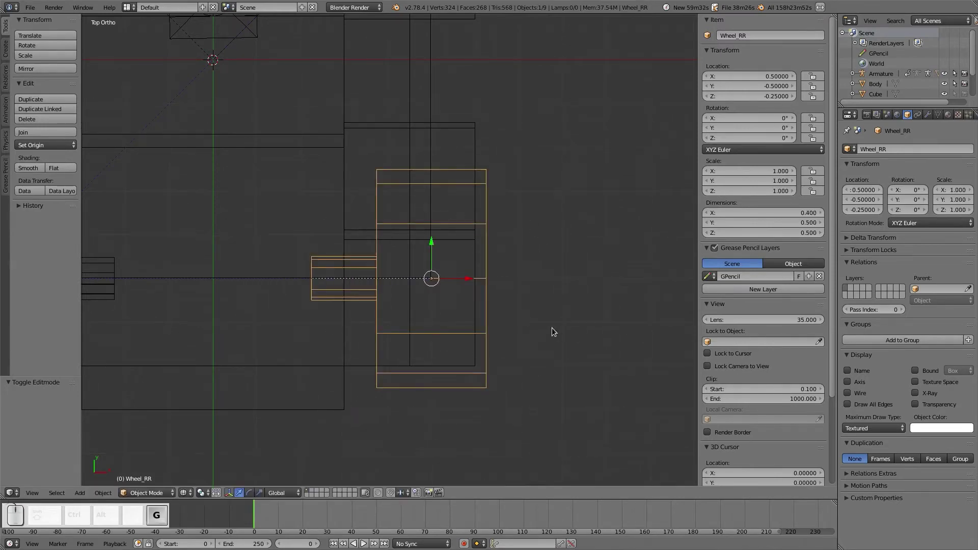
pyautogui.press('g')
pyautogui.rightClick(464, 299)
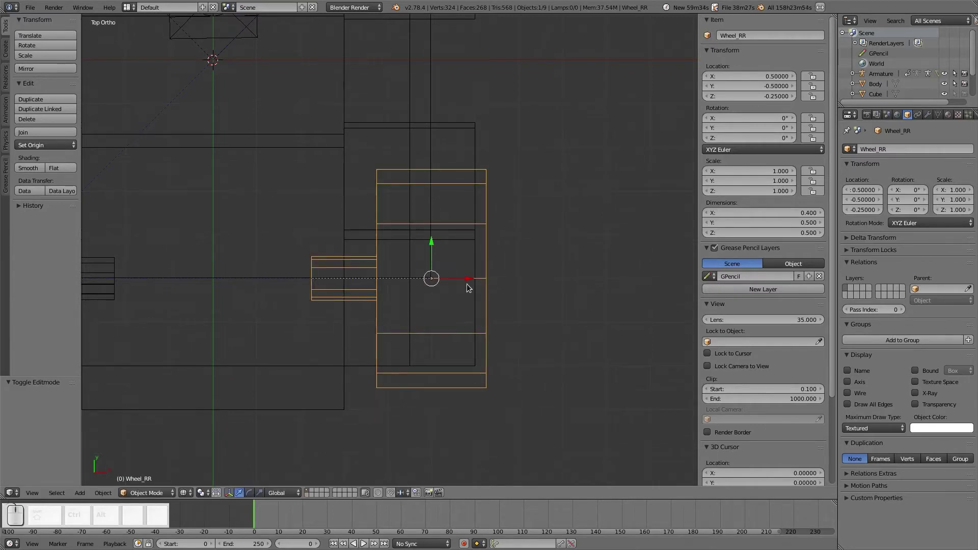
# Shift all of Wheel_RR's geometry 0.2 along X in Edit Mode so the origin sits at its axle
pyautogui.press('Tab')
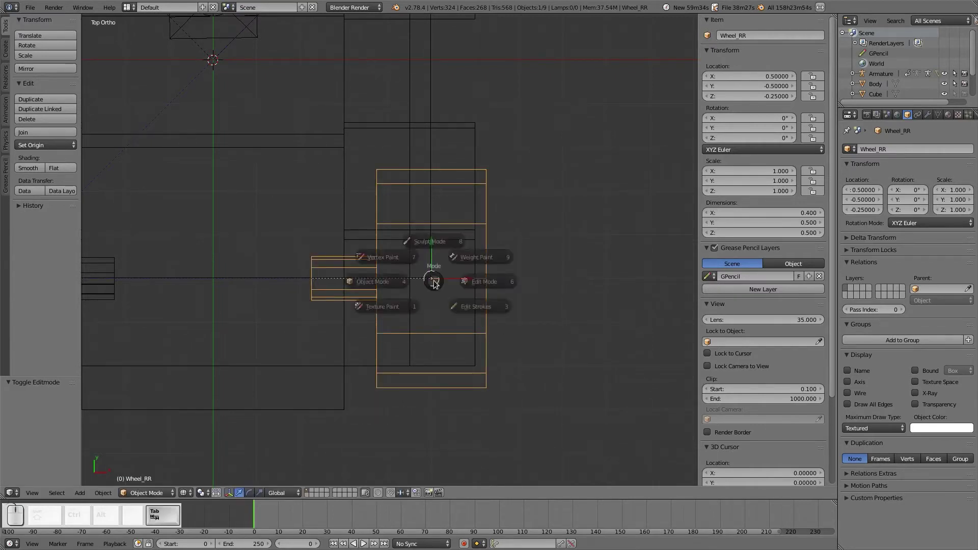
pyautogui.click(509, 282)
pyautogui.scroll(1, 487, 294)
pyautogui.press('a')
pyautogui.press('a')
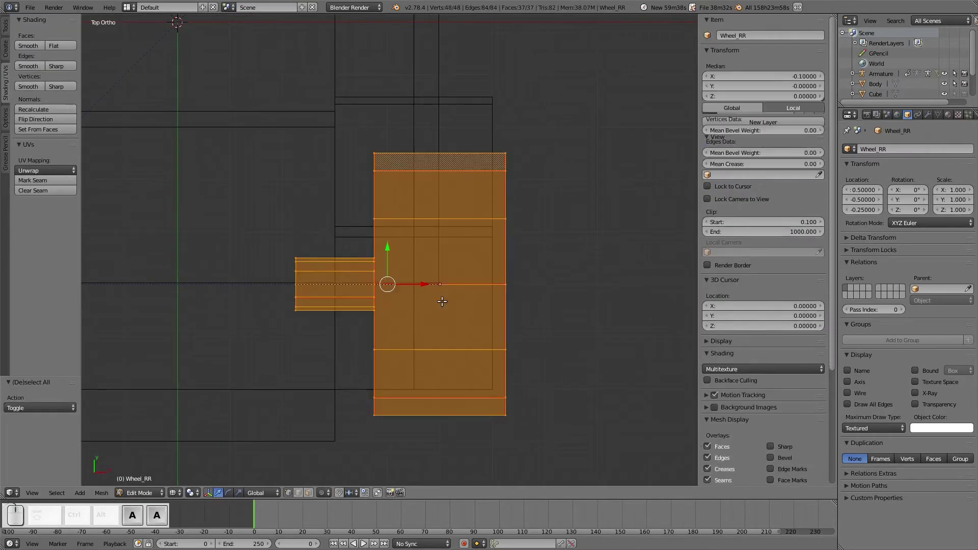
pyautogui.keyDown('ctrl'); pyautogui.moveTo(426, 285); pyautogui.dragTo(519, 291); pyautogui.keyUp('ctrl')
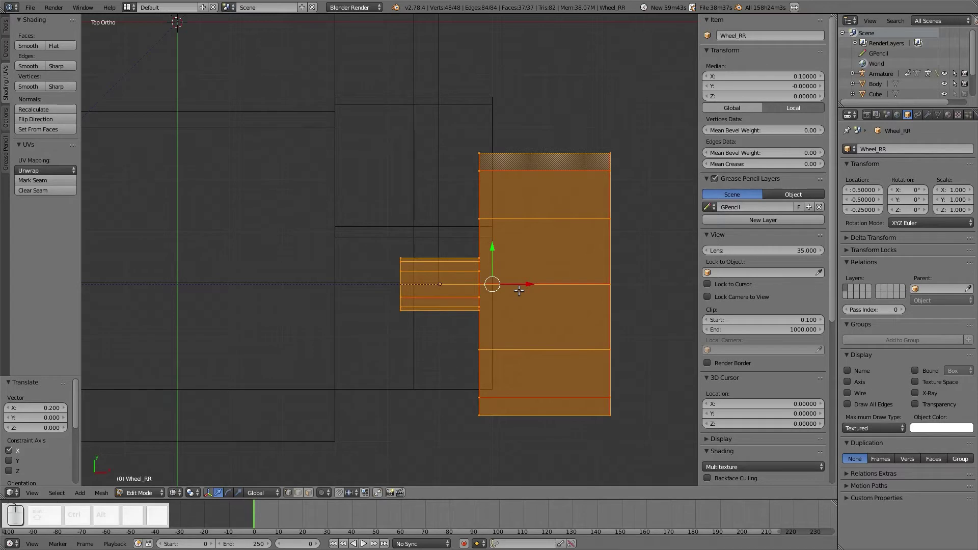
# Move the Wheel_RR object -0.2 along X in Object Mode and test its rotation about the axle
pyautogui.press('Tab')
pyautogui.click(477, 288)
pyautogui.keyDown('ctrl'); pyautogui.moveTo(478, 288); pyautogui.dragTo(375, 293); pyautogui.keyUp('ctrl')
pyautogui.scroll(-4, 340, 283)
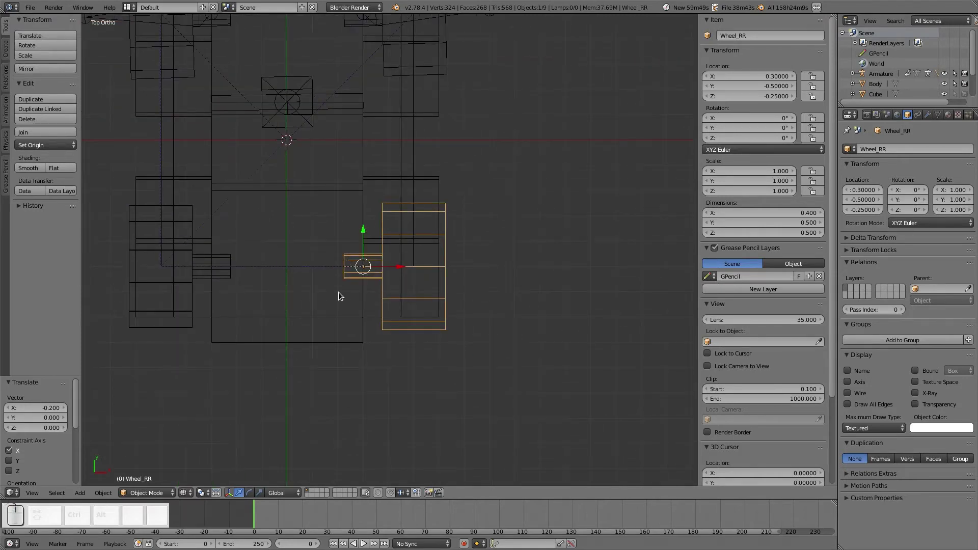
pyautogui.scroll(4, 339, 295)
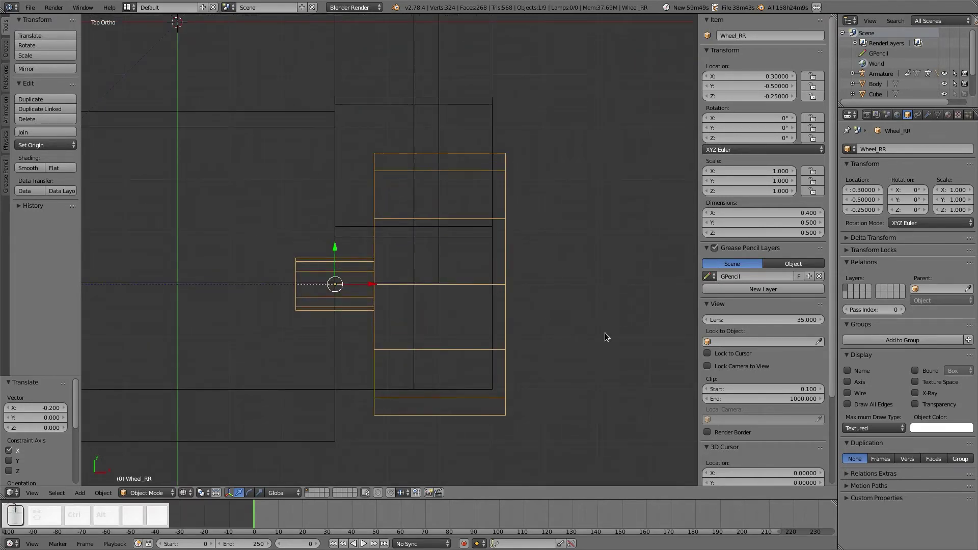
pyautogui.press('r')
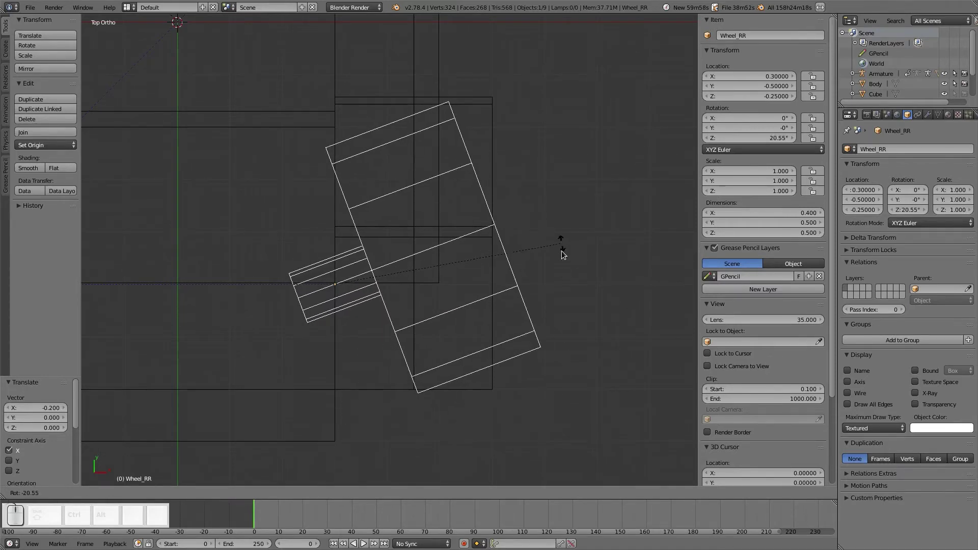
pyautogui.press('Escape')
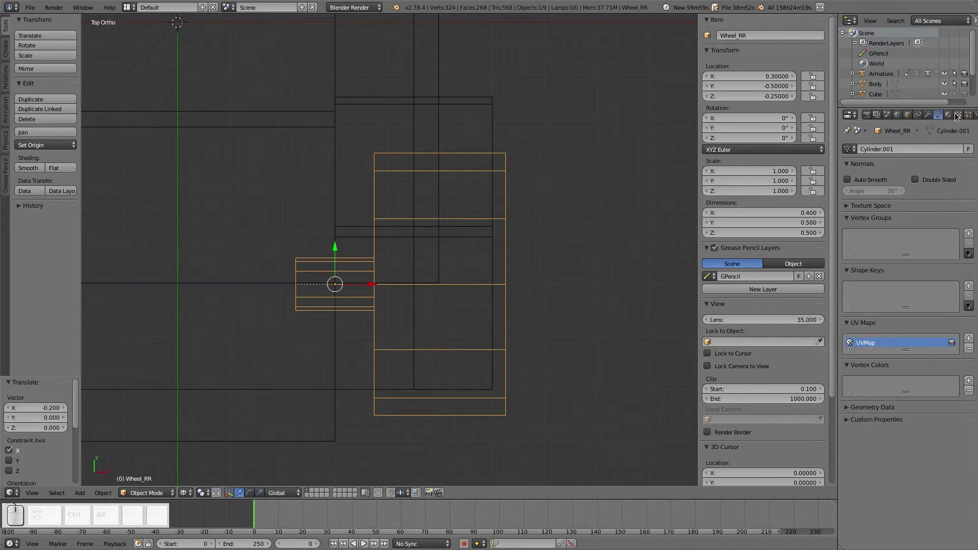
# Add a Limit Rotation constraint to Wheel_RR with For Transform enabled
pyautogui.click(949, 115)
pyautogui.click(959, 116)
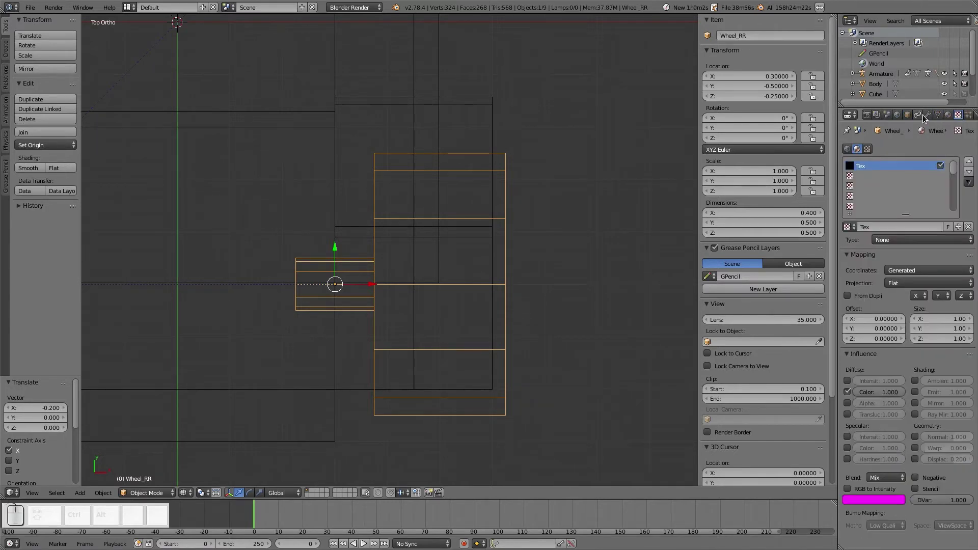
pyautogui.click(918, 115)
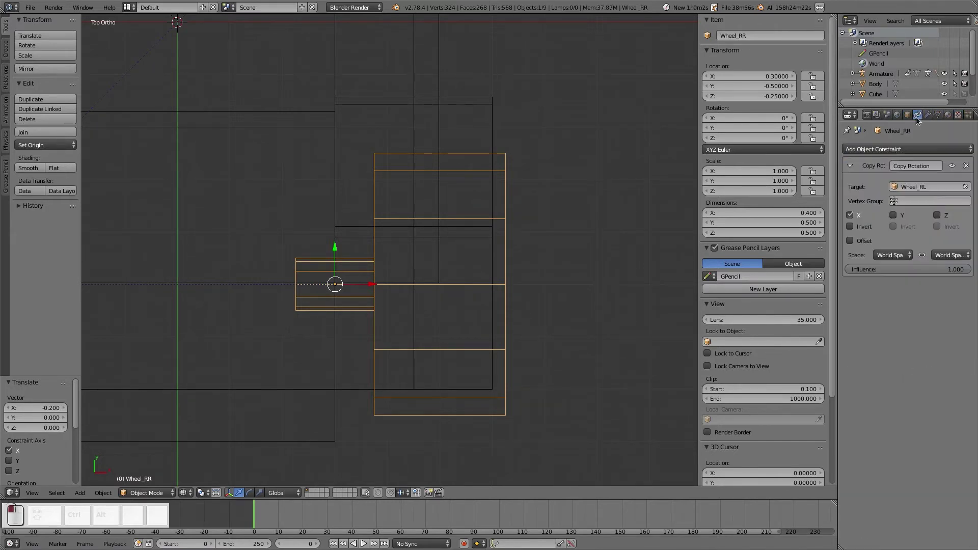
pyautogui.click(892, 150)
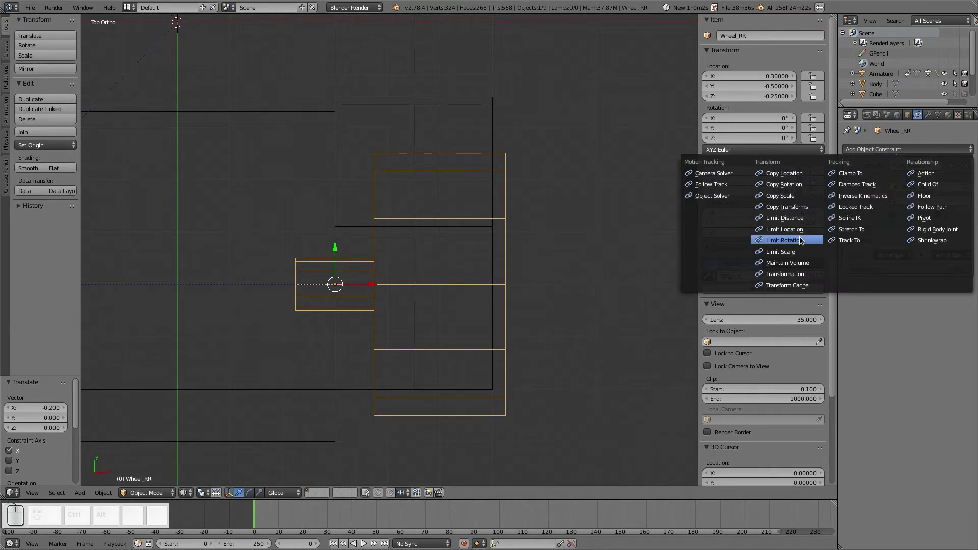
pyautogui.click(785, 240)
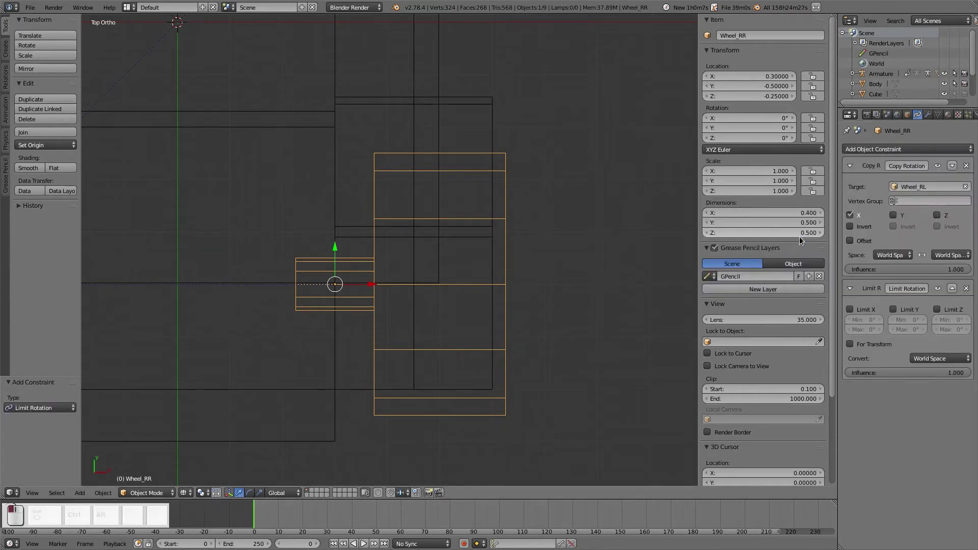
pyautogui.click(849, 344)
pyautogui.press('r')
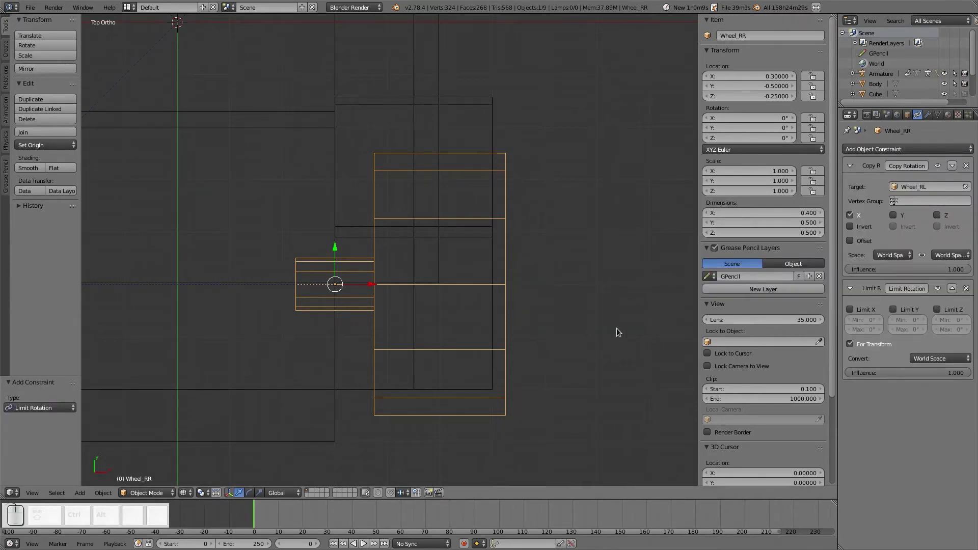
pyautogui.rightClick(594, 316)
# Limit Wheel_RR's Z rotation to a minimum of -10° and a maximum of 10°, and test by rotating the wheel
pyautogui.click(938, 309)
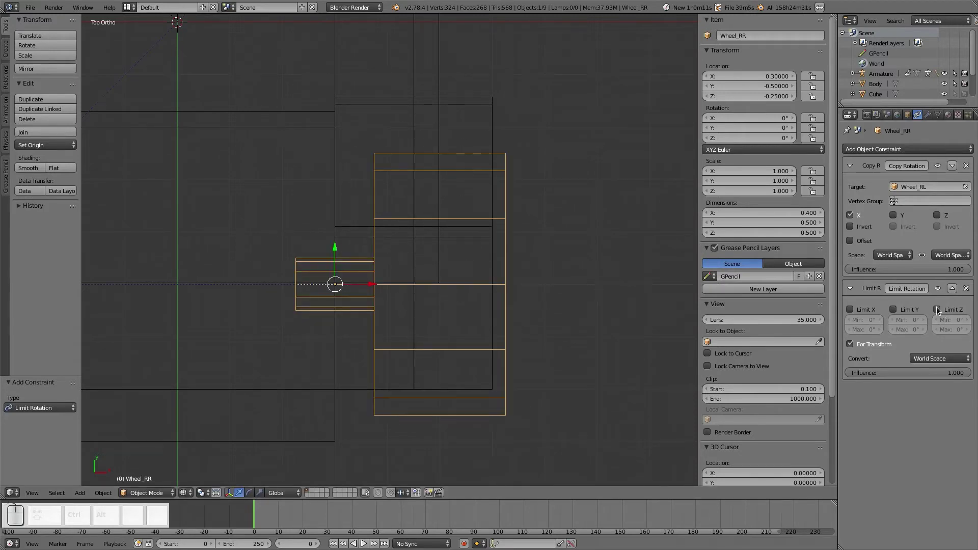
pyautogui.click(949, 320)
pyautogui.write('-10')
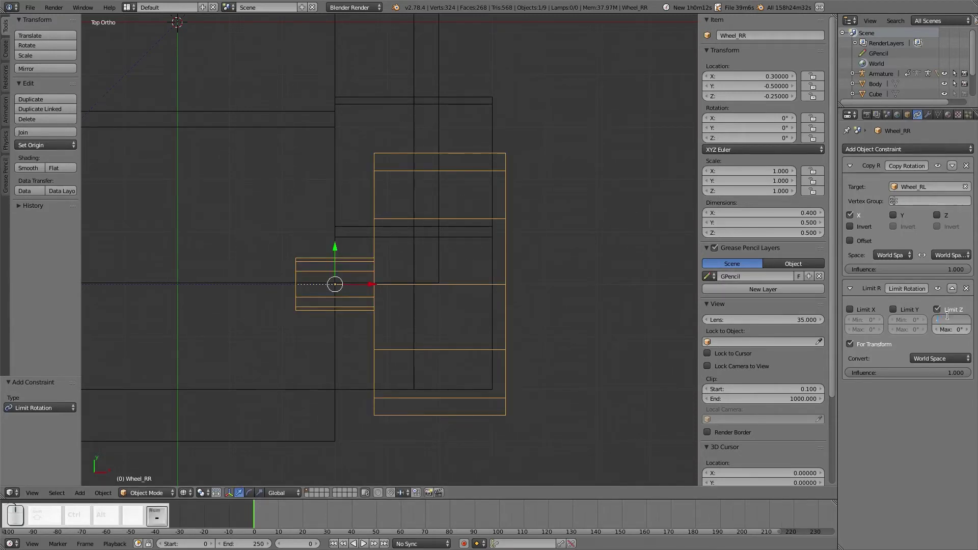
pyautogui.click(949, 332)
pyautogui.click(948, 331)
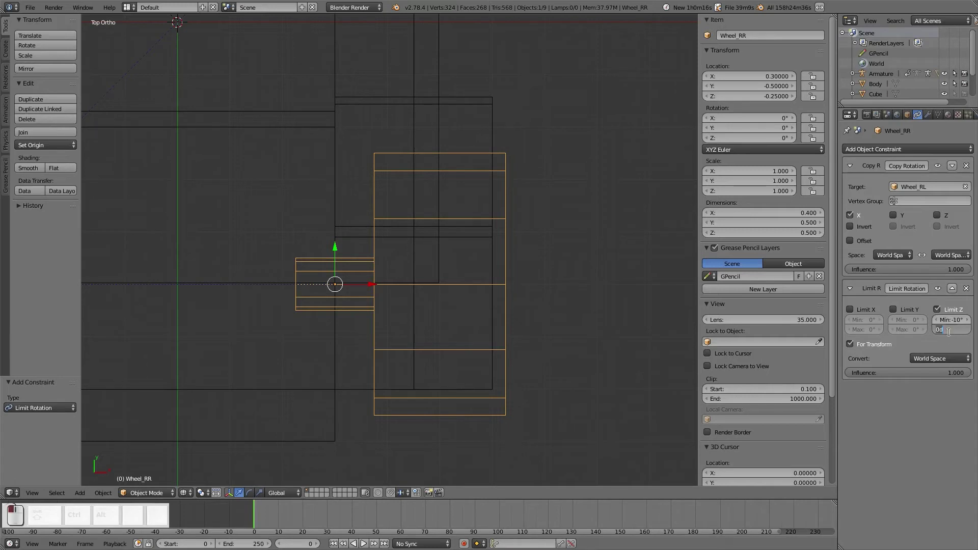
pyautogui.write('10')
pyautogui.press('Return')
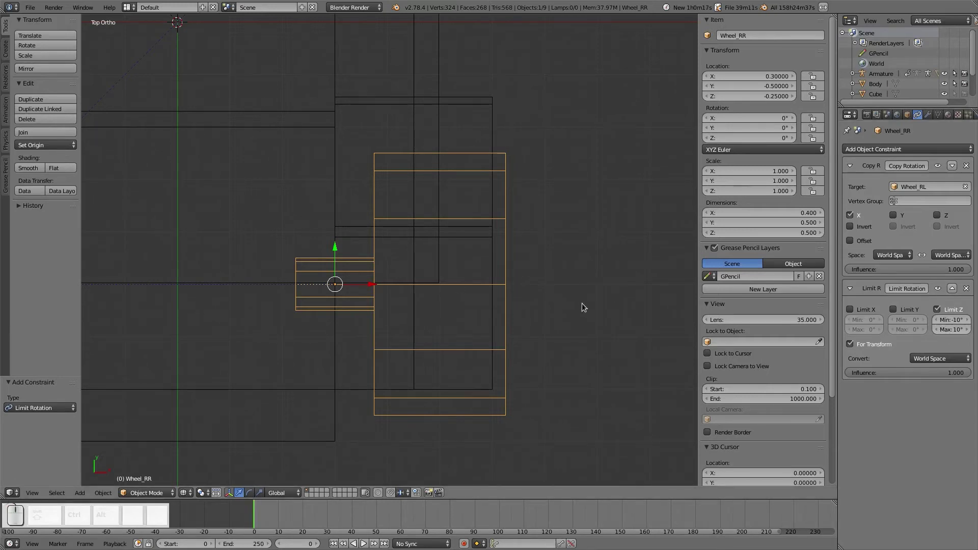
pyautogui.press('r')
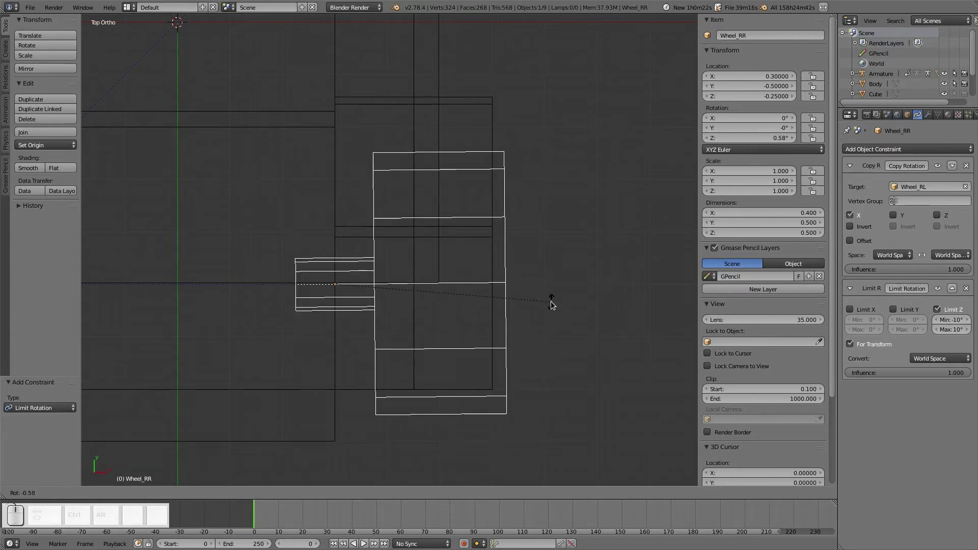
pyautogui.rightClick(551, 302)
# Switch the viewport to solid shading, deselect everything and view the whole car in an angled view
pyautogui.scroll(-4, 552, 302)
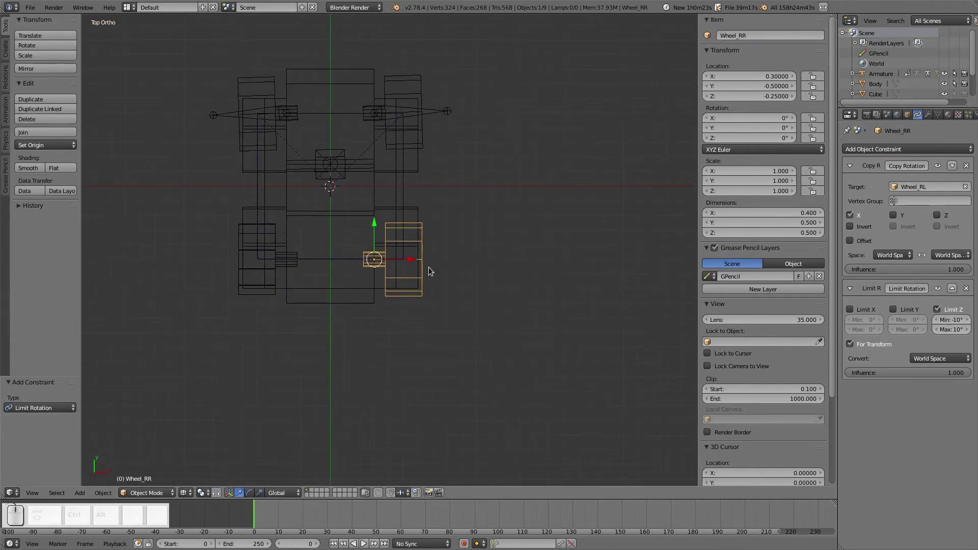
pyautogui.scroll(4, 411, 287)
pyautogui.keyDown('shift'); pyautogui.moveTo(411, 255); pyautogui.dragTo(493, 316, button='middle'); pyautogui.keyUp('shift')
pyautogui.press('z')
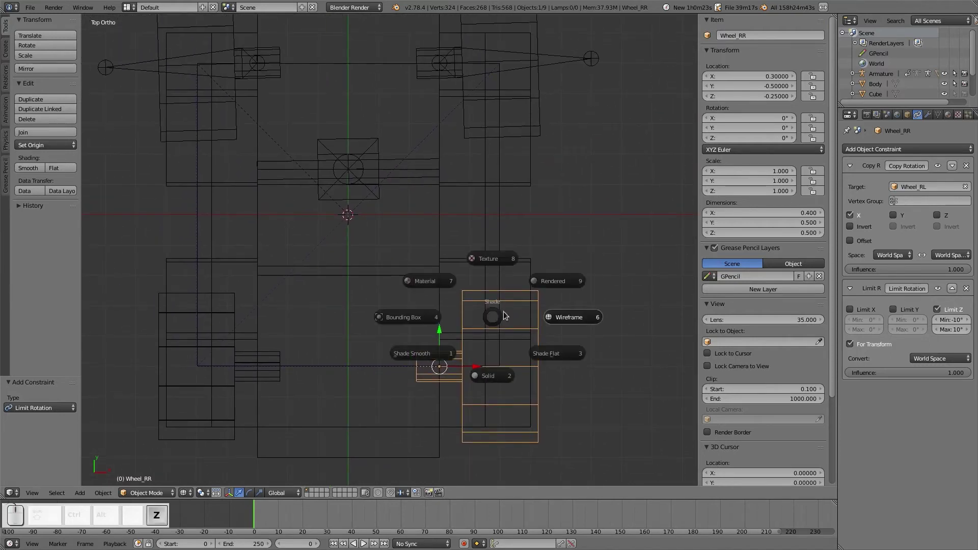
pyautogui.click(488, 376)
pyautogui.moveTo(527, 368)
pyautogui.mouseDown(button='middle')
pyautogui.moveTo(520, 343)
pyautogui.moveTo(327, 275)
pyautogui.moveTo(363, 244)
pyautogui.moveTo(388, 316)
pyautogui.moveTo(352, 241)
pyautogui.mouseUp(button='middle')
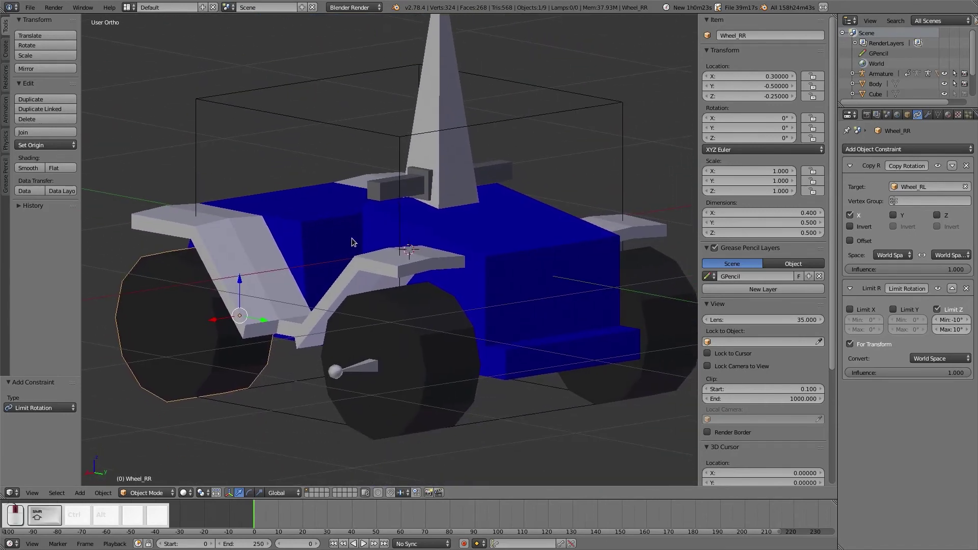
pyautogui.press('a')
pyautogui.moveTo(467, 286)
pyautogui.mouseDown(button='middle')
pyautogui.moveTo(457, 267)
pyautogui.moveTo(454, 287)
pyautogui.mouseUp(button='middle')
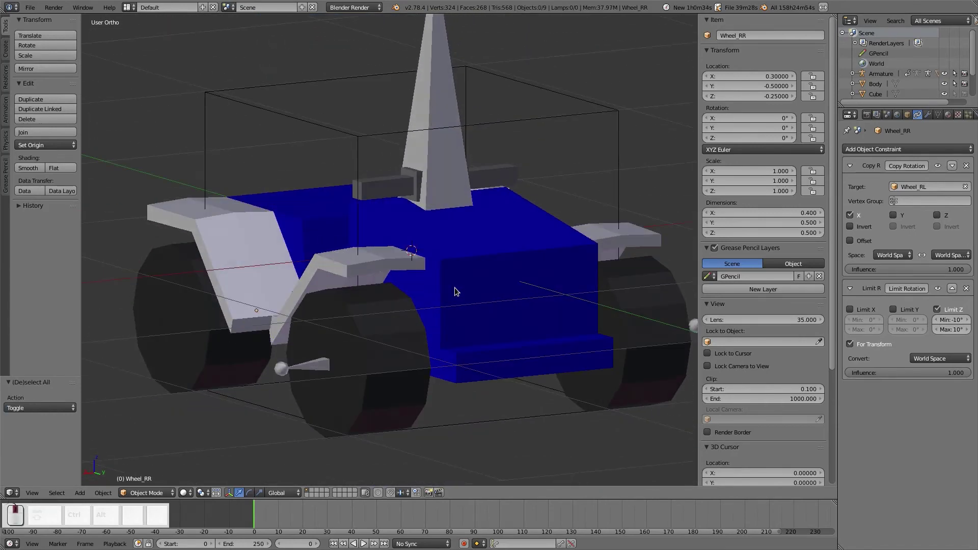
pyautogui.keyDown('shift'); pyautogui.moveTo(453, 330); pyautogui.dragTo(450, 277, button='middle'); pyautogui.keyUp('shift')
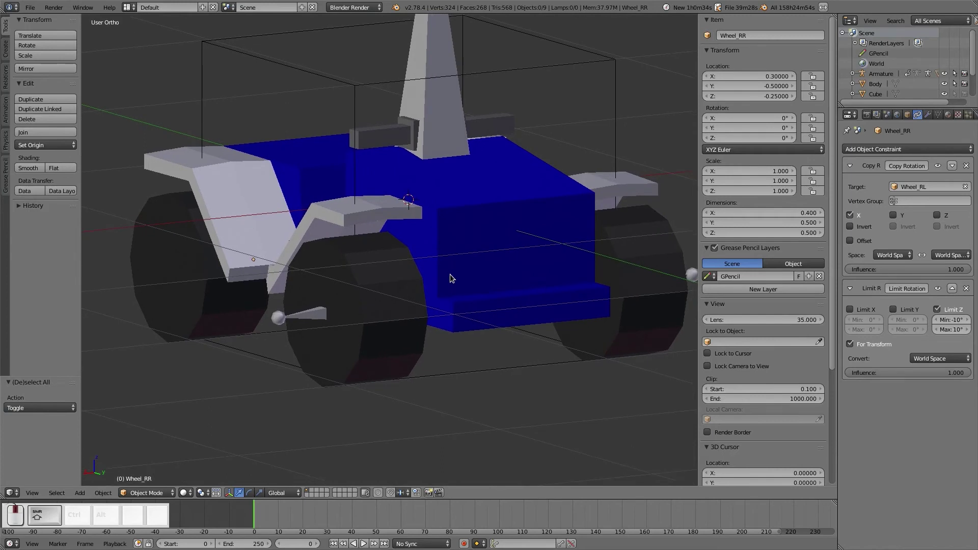
# Select the armature and move it to layer 2
pyautogui.rightClick(442, 113)
pyautogui.press('m')
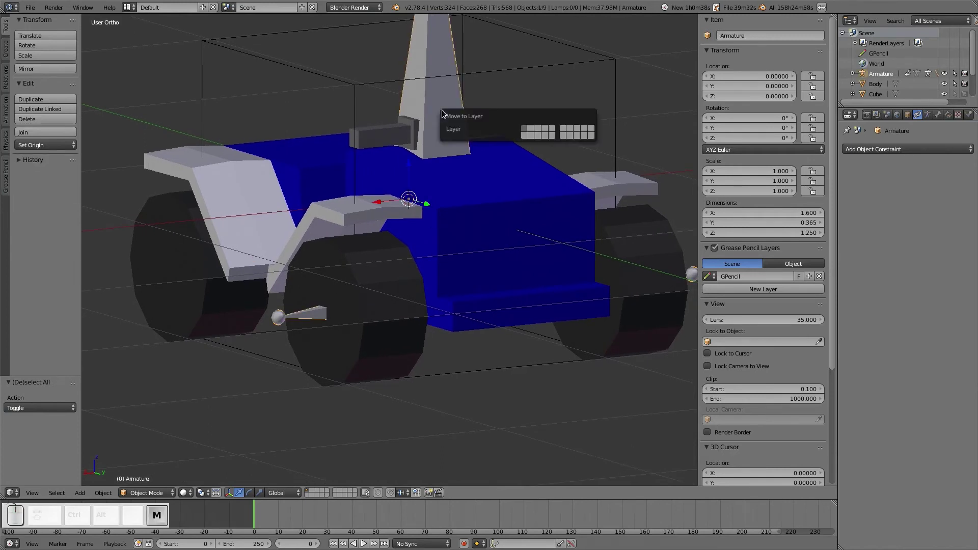
pyautogui.press('2')
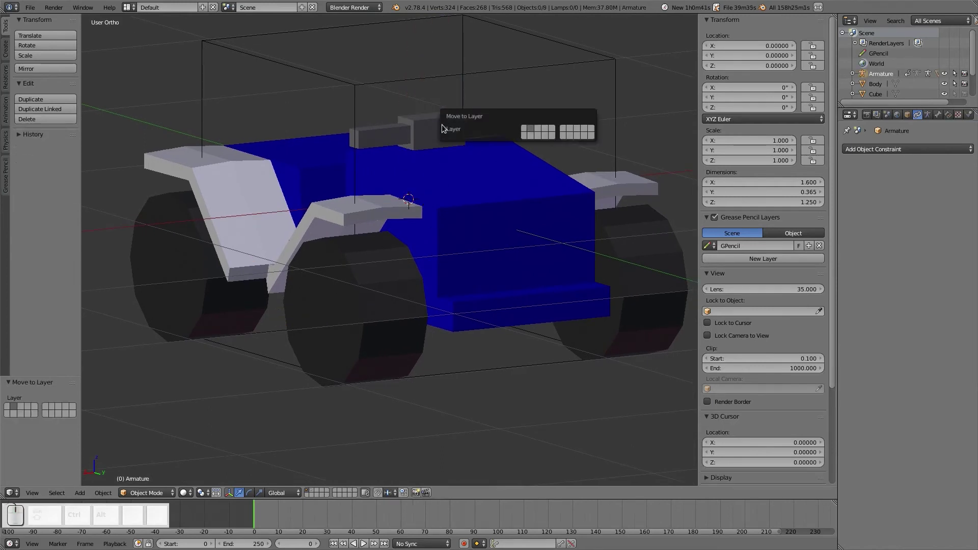
pyautogui.press('a')
pyautogui.press('a')
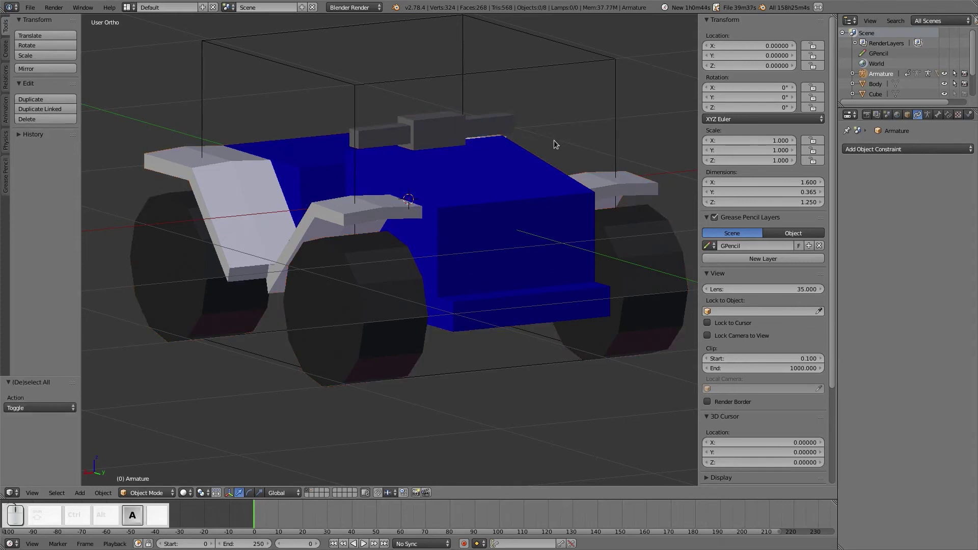
pyautogui.press('m')
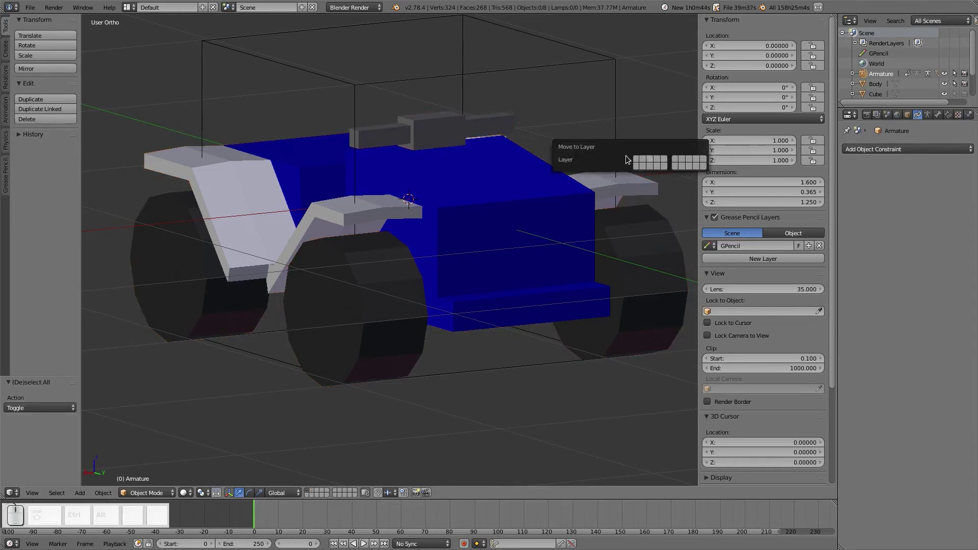
pyautogui.rightClick(510, 207)
# Select the fenders, look through the other scene layers and display only layer 2 with the armature
pyautogui.rightClick(314, 208)
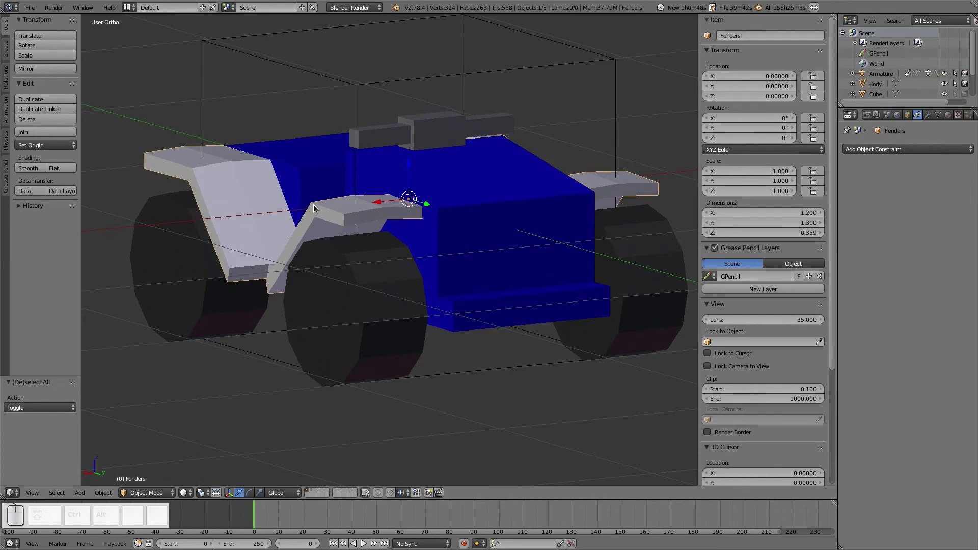
pyautogui.press('6')
pyautogui.press('7')
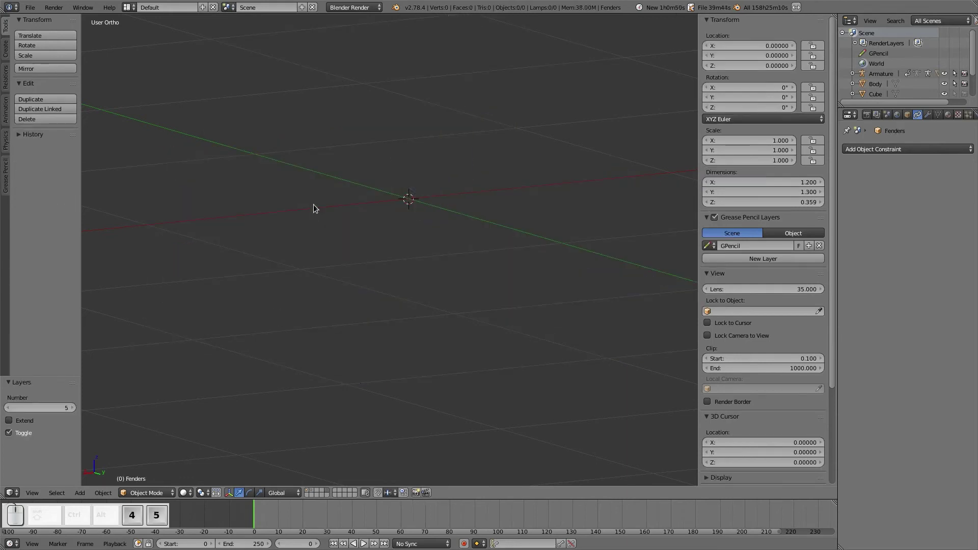
pyautogui.click(349, 493)
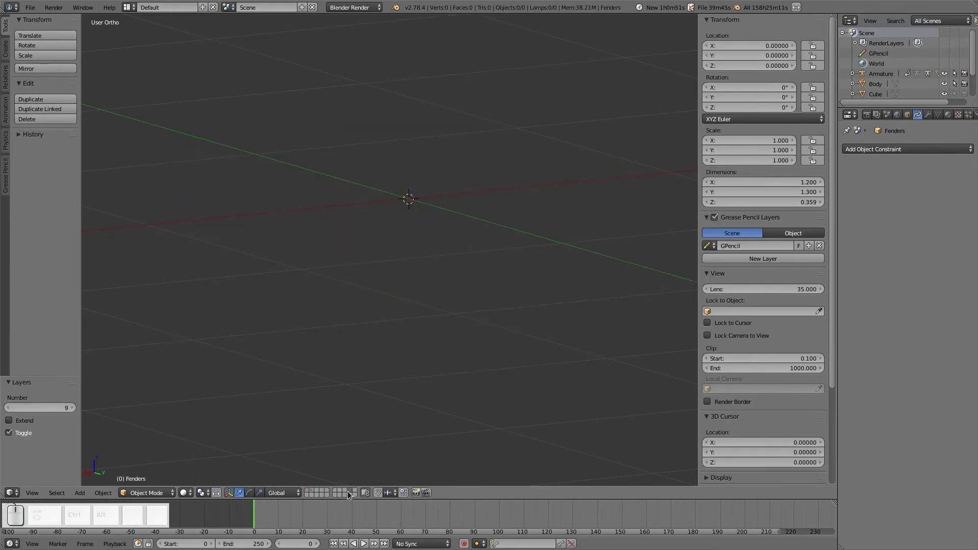
pyautogui.press('2')
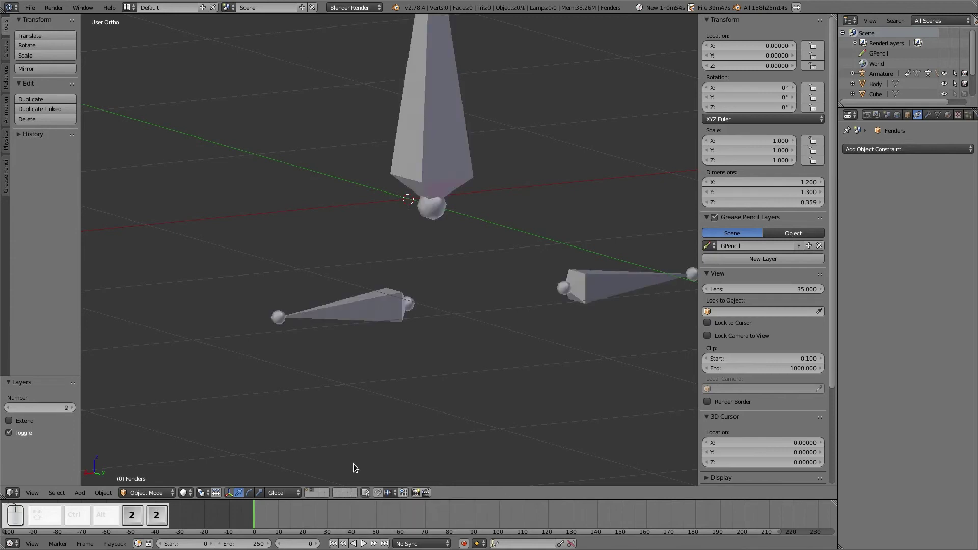
# Look through the other scene layers one at a time, from layer 3 up to layer 8 and back down
pyautogui.press('3')
pyautogui.press('4')
pyautogui.press('5')
pyautogui.press('7')
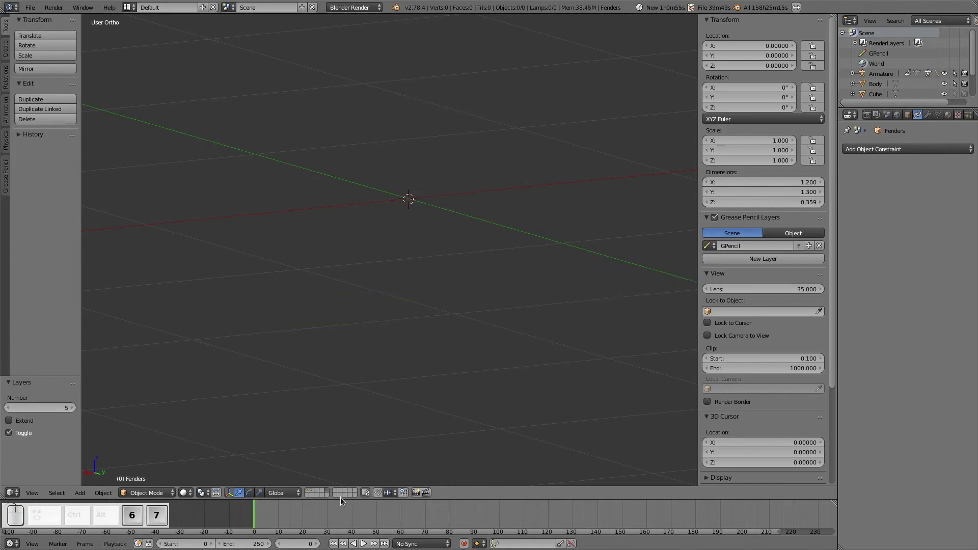
pyautogui.press('8')
pyautogui.press('7')
pyautogui.press('6')
pyautogui.press('3')
pyautogui.press('2')
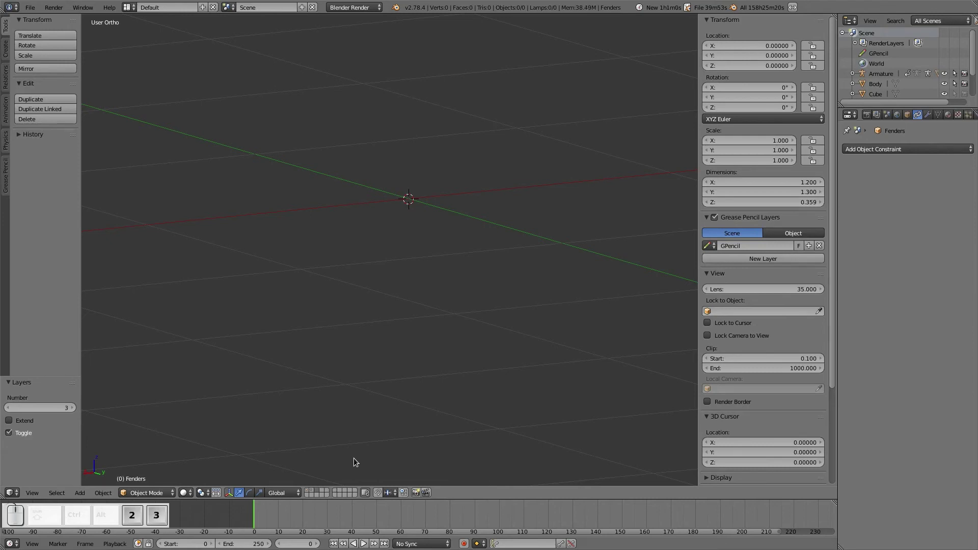
# Display layer 1 with the car, and switch the armature's layer 2 on and off alongside it
pyautogui.press('1')
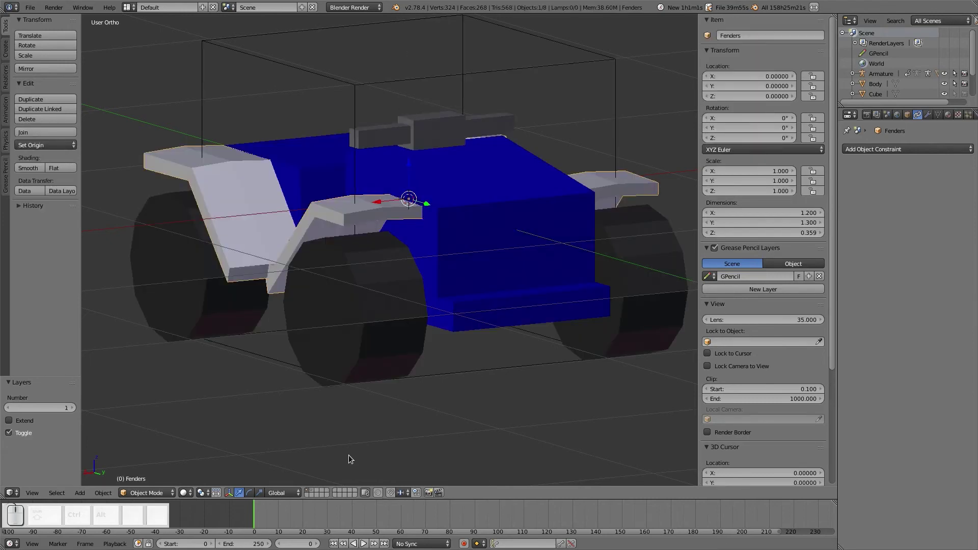
pyautogui.press('shift')
pyautogui.hotkey('shift', '2')
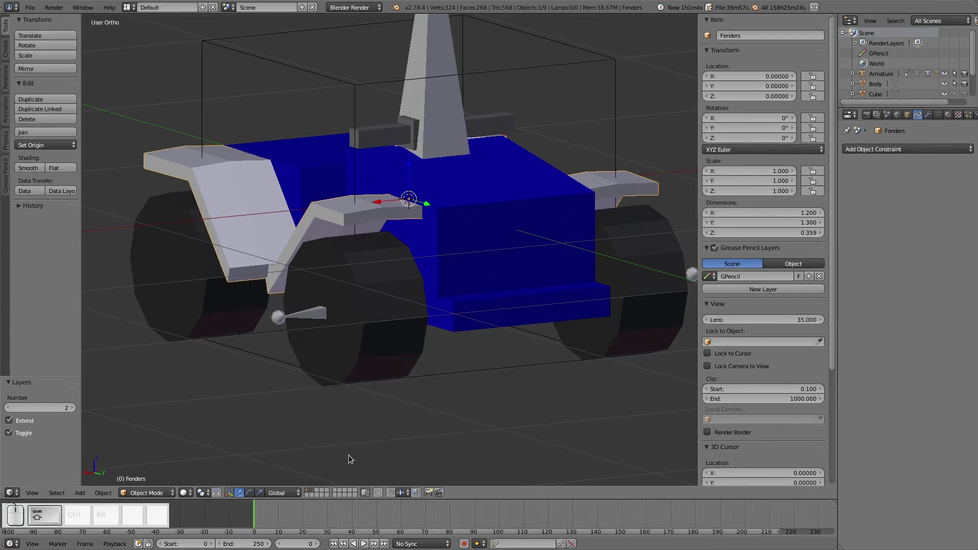
pyautogui.hotkey('shift', '1')
pyautogui.hotkey('shift', '1')
pyautogui.hotkey('shift', '2')
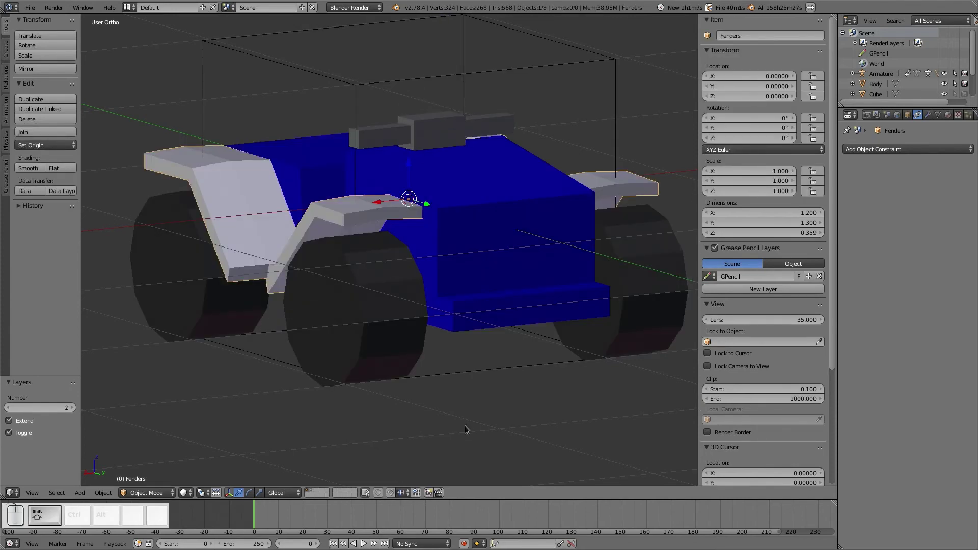
# Toggle layers 2 and 3 alongside layer 1, leave the armature's layer hidden with the car displayed, and deselect everything
pyautogui.hotkey('shift', '2')
pyautogui.hotkey('shift', '2')
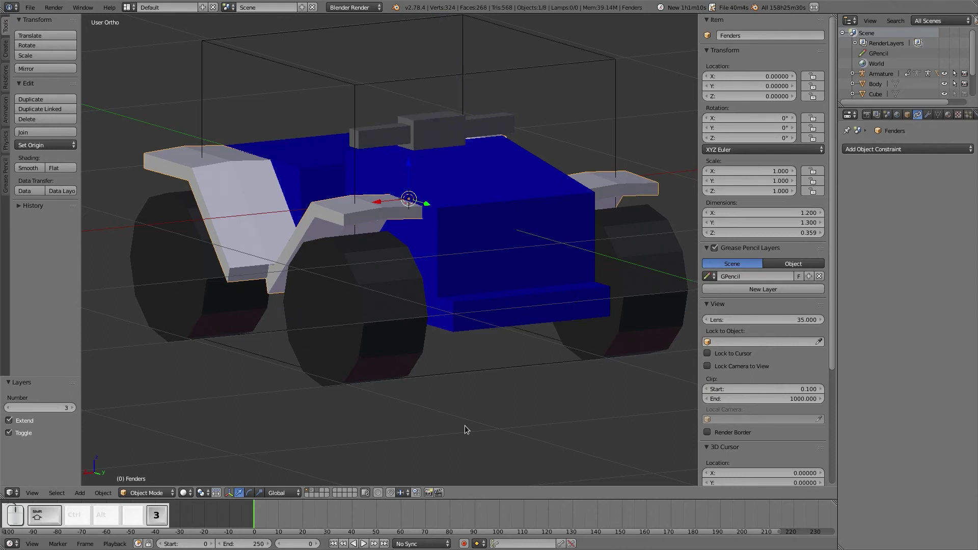
pyautogui.hotkey('shift', '2')
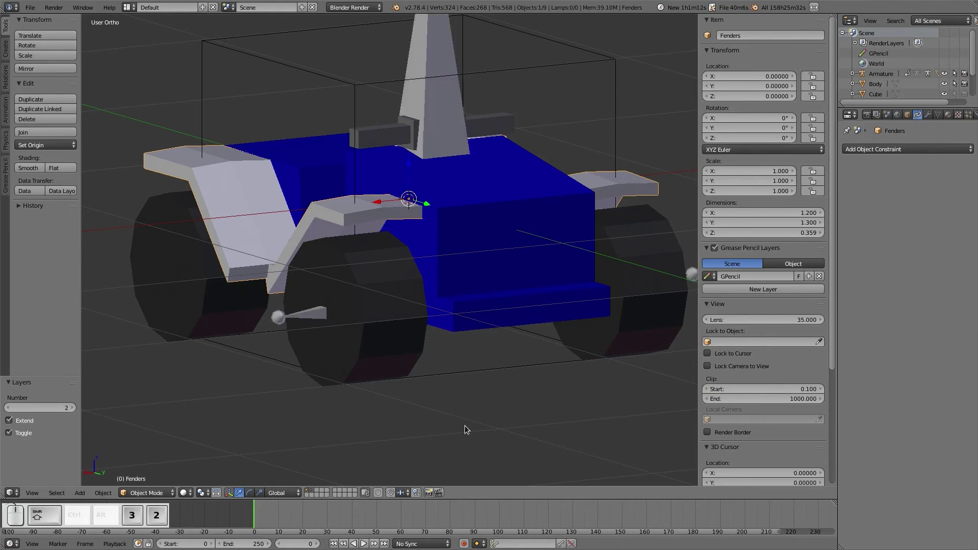
pyautogui.hotkey('shift', '2')
pyautogui.hotkey('shift', '2')
pyautogui.hotkey('shift', '2')
pyautogui.hotkey('shift', '2')
pyautogui.press('1')
pyautogui.press('a')
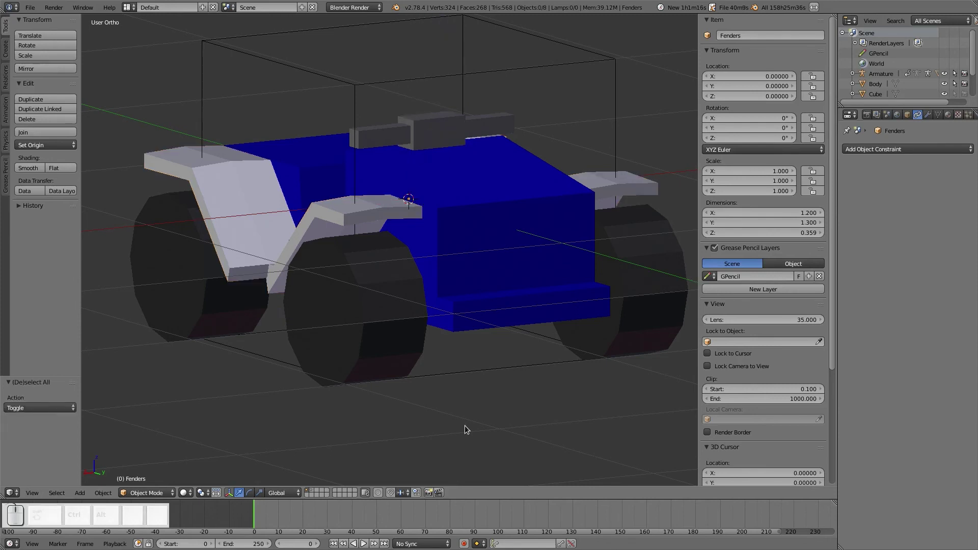